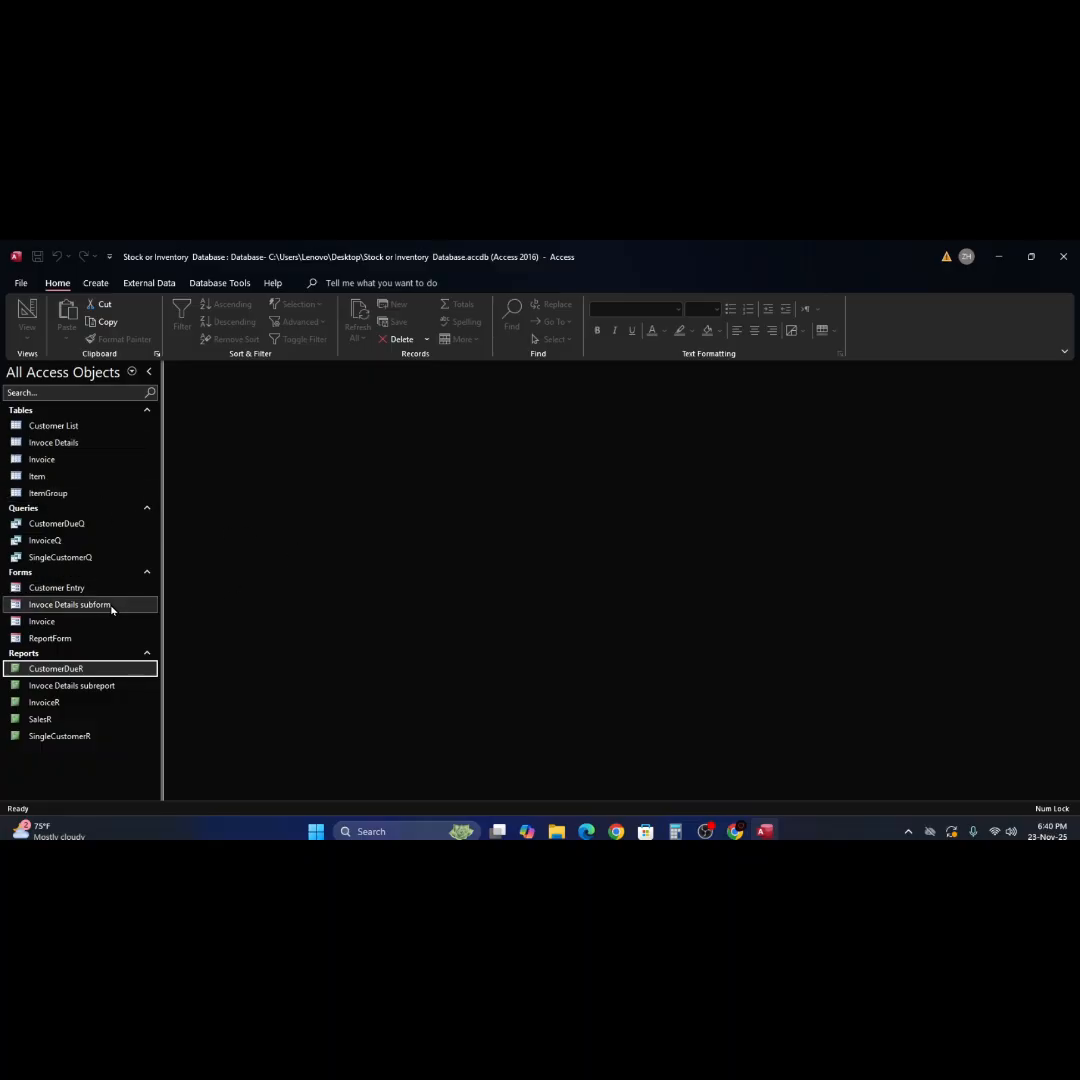
Open the Invoice form and examine the quantity, rate, total amount, discount and net amount columns of its line items
{"action": "double_click", "coordinate": [20, 623]}
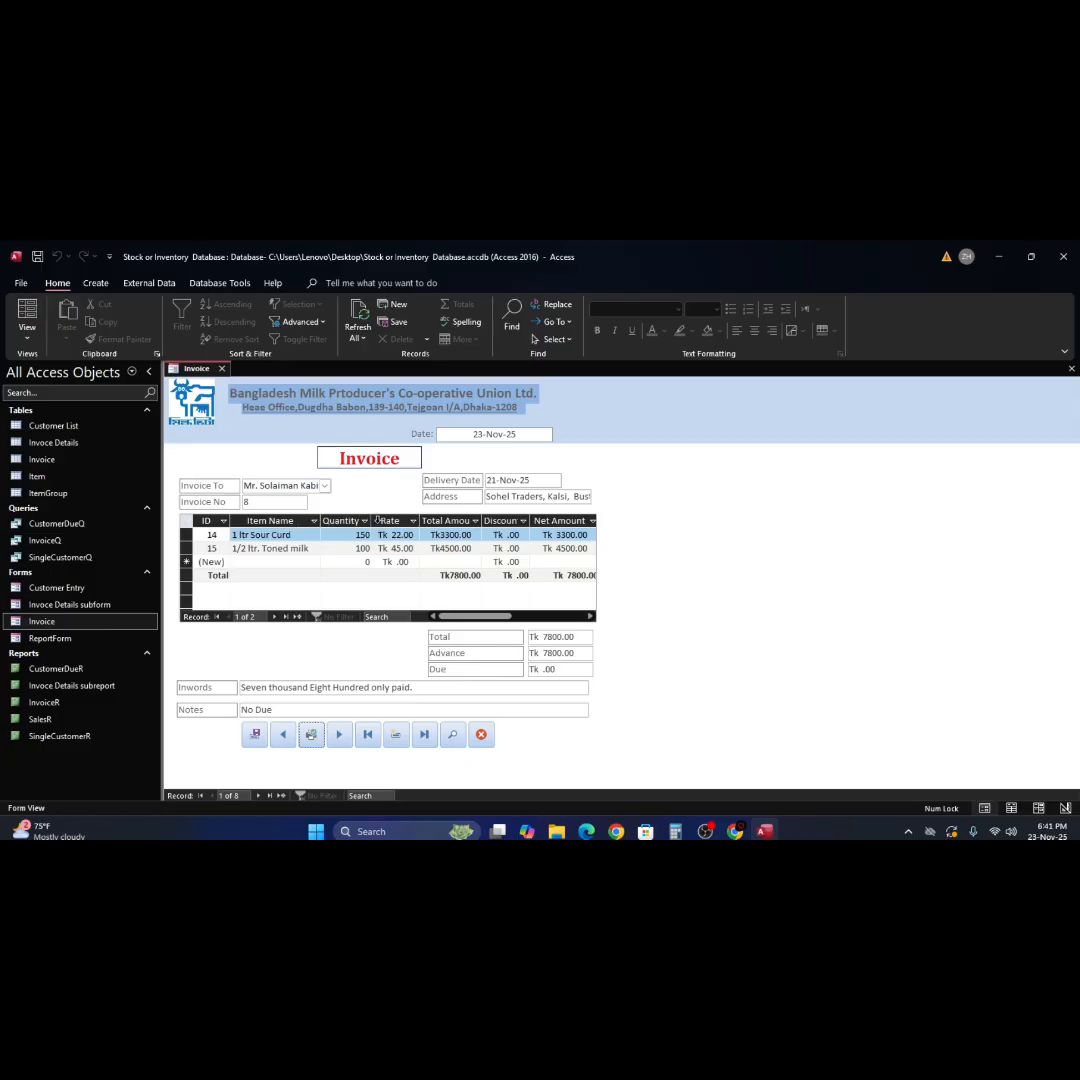
{"action": "left_click", "coordinate": [366, 537]}
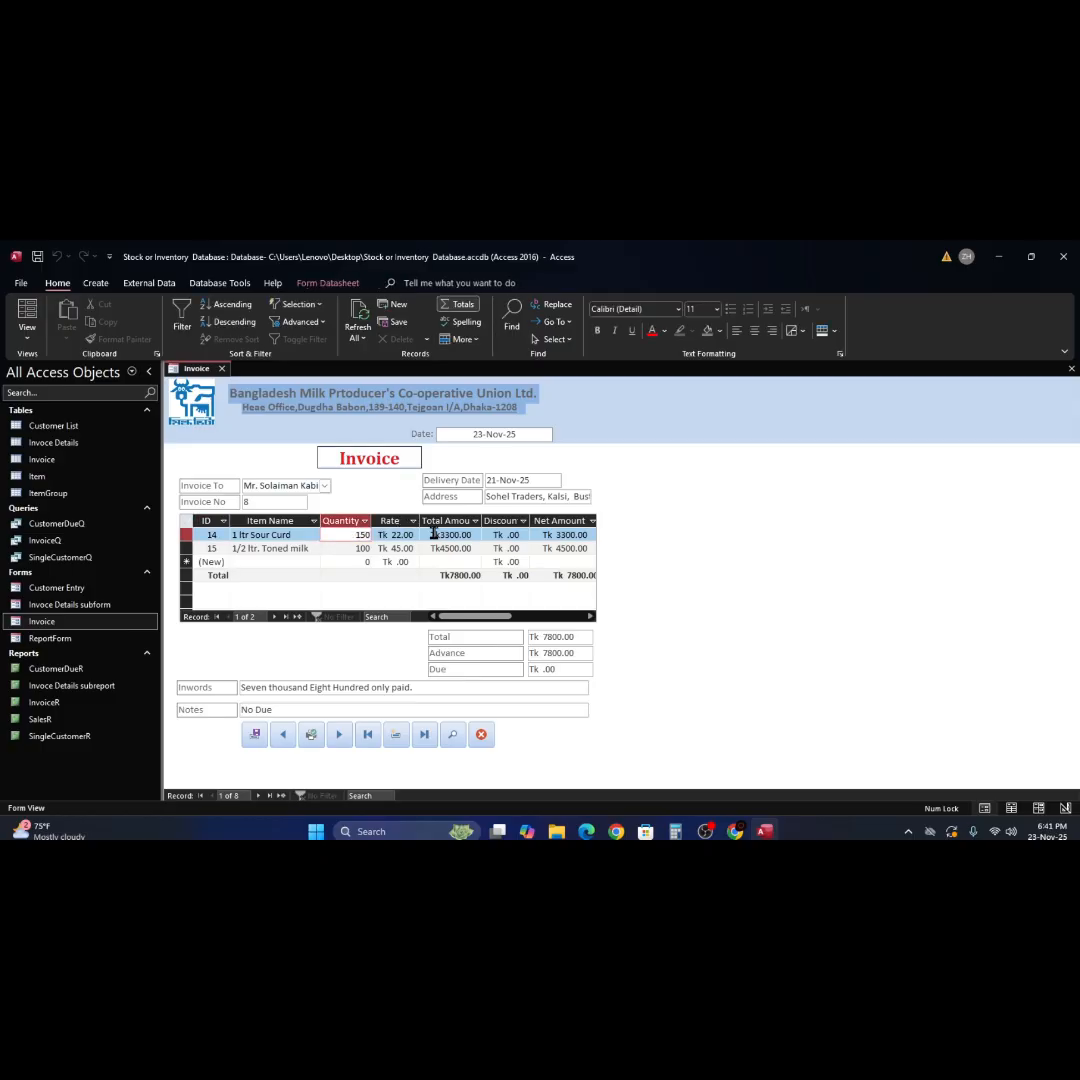
{"action": "left_click", "coordinate": [404, 537]}
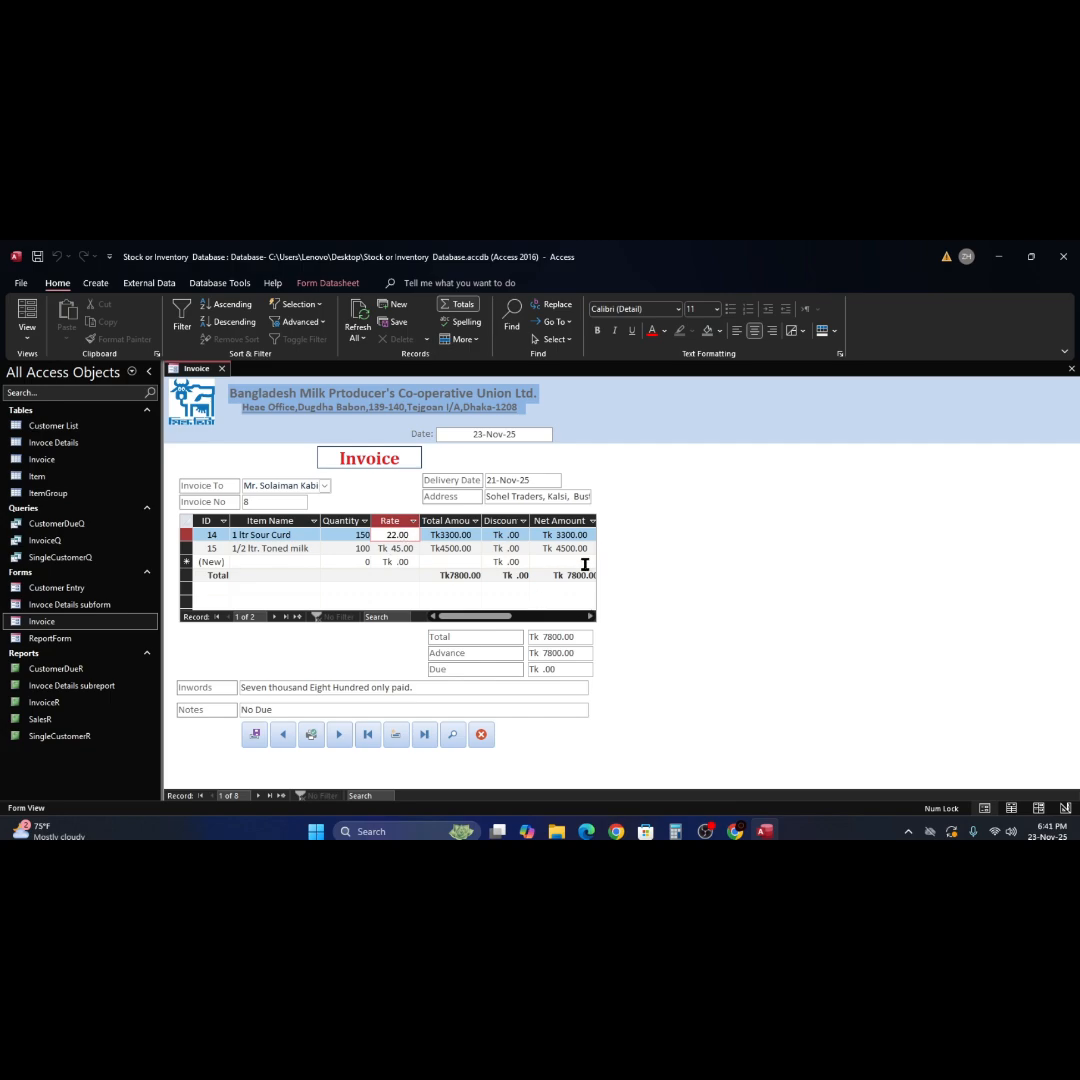
{"action": "left_click", "coordinate": [514, 538]}
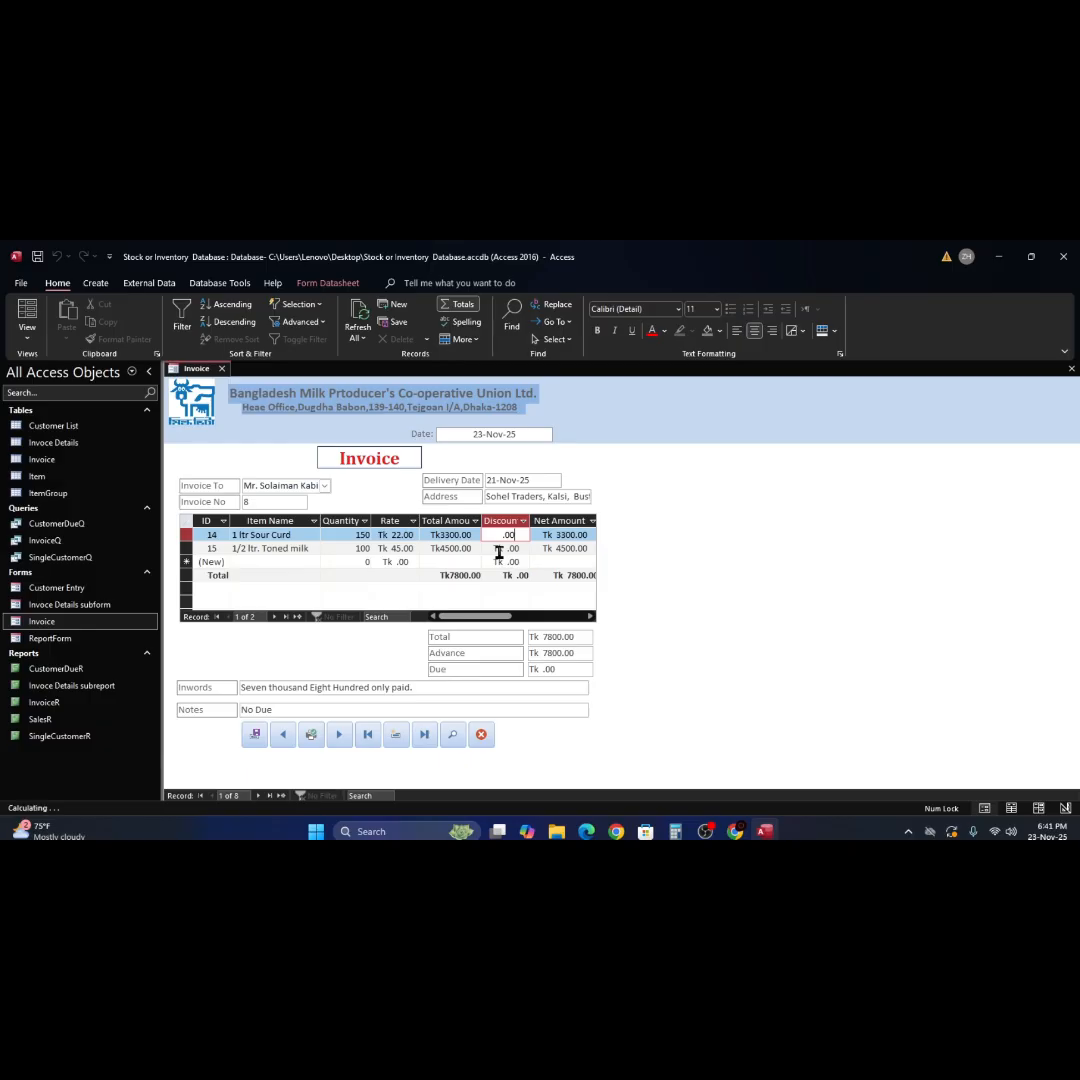
{"action": "left_click", "coordinate": [499, 549]}
{"action": "left_click", "coordinate": [399, 534]}
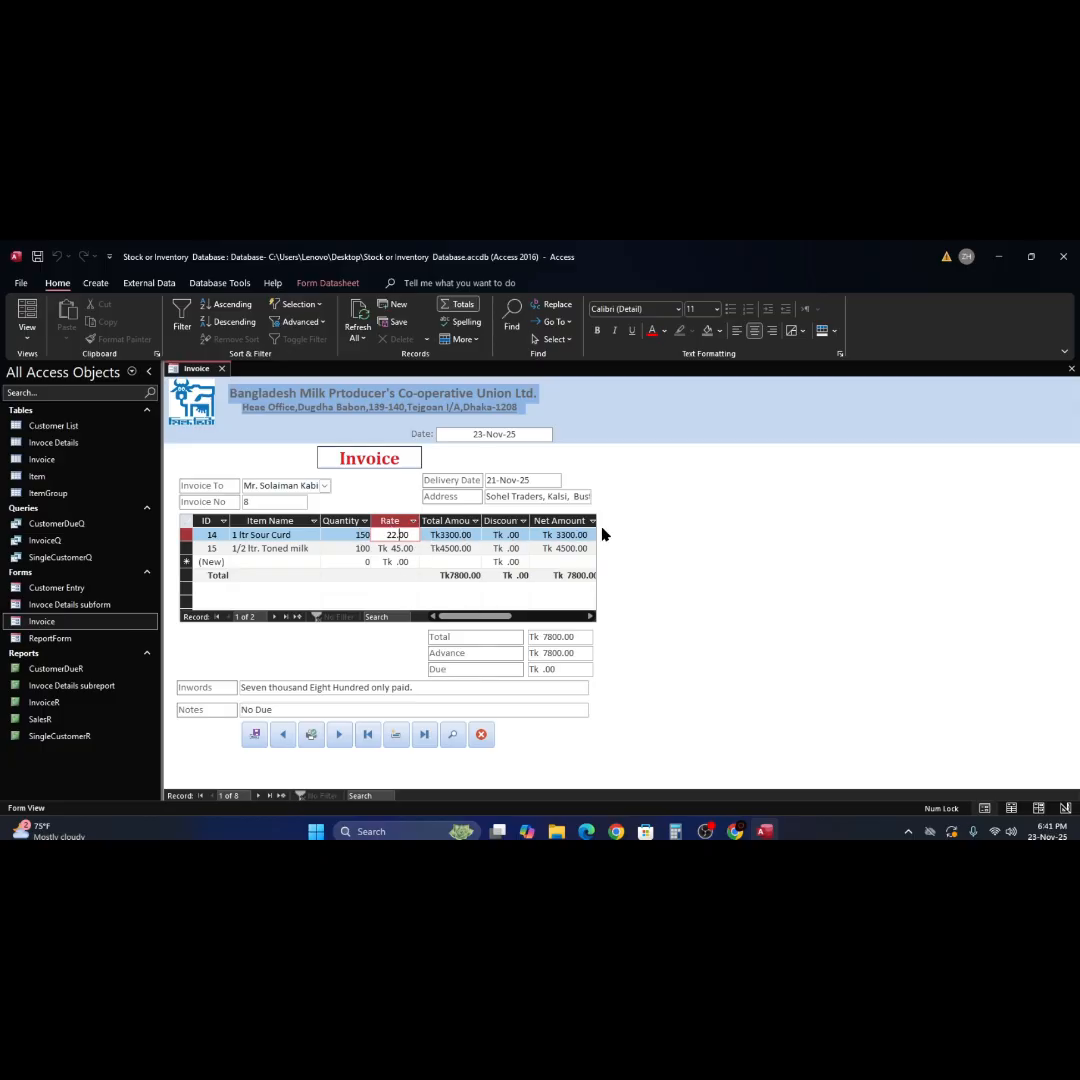
{"action": "left_click", "coordinate": [437, 535]}
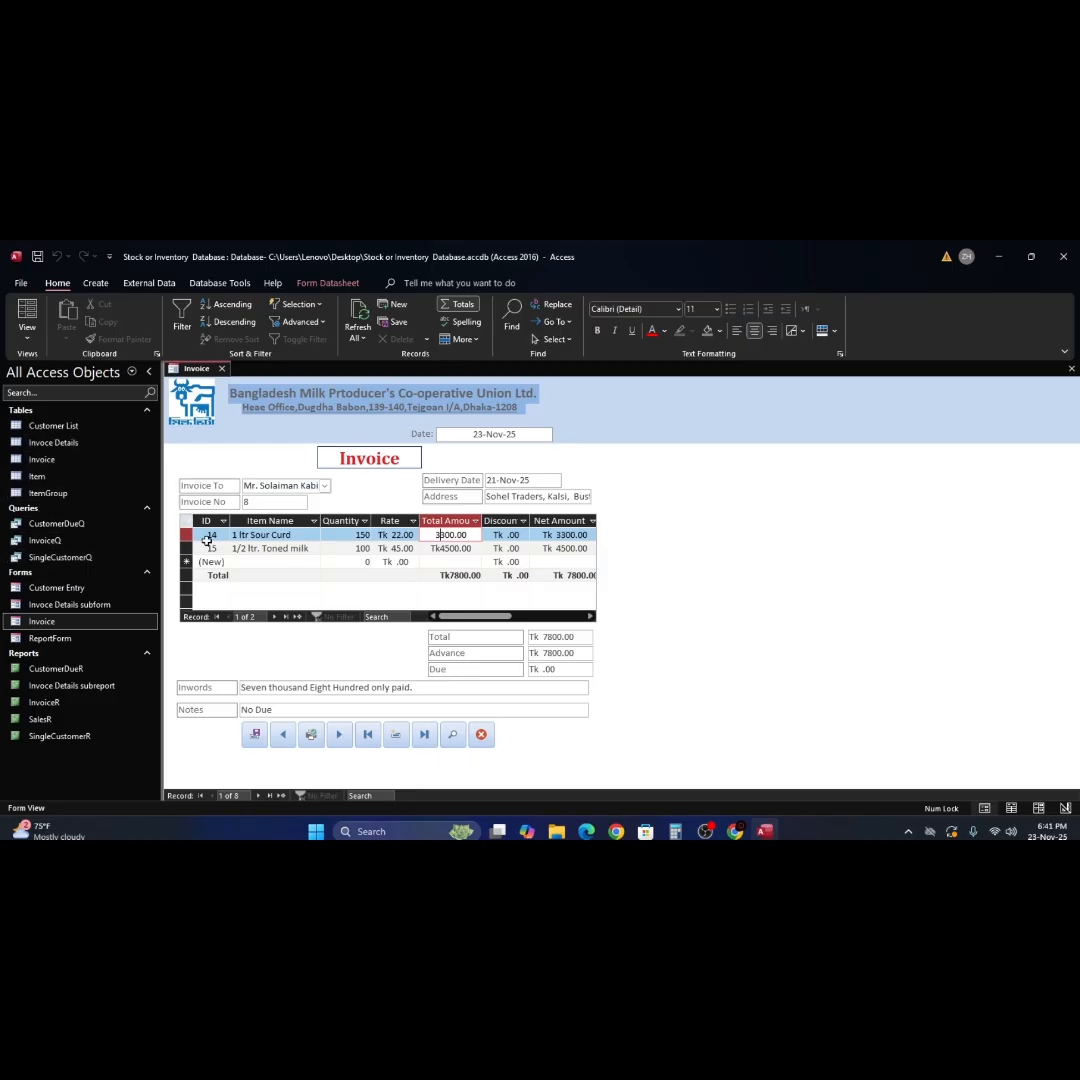
{"action": "left_click", "coordinate": [581, 540]}
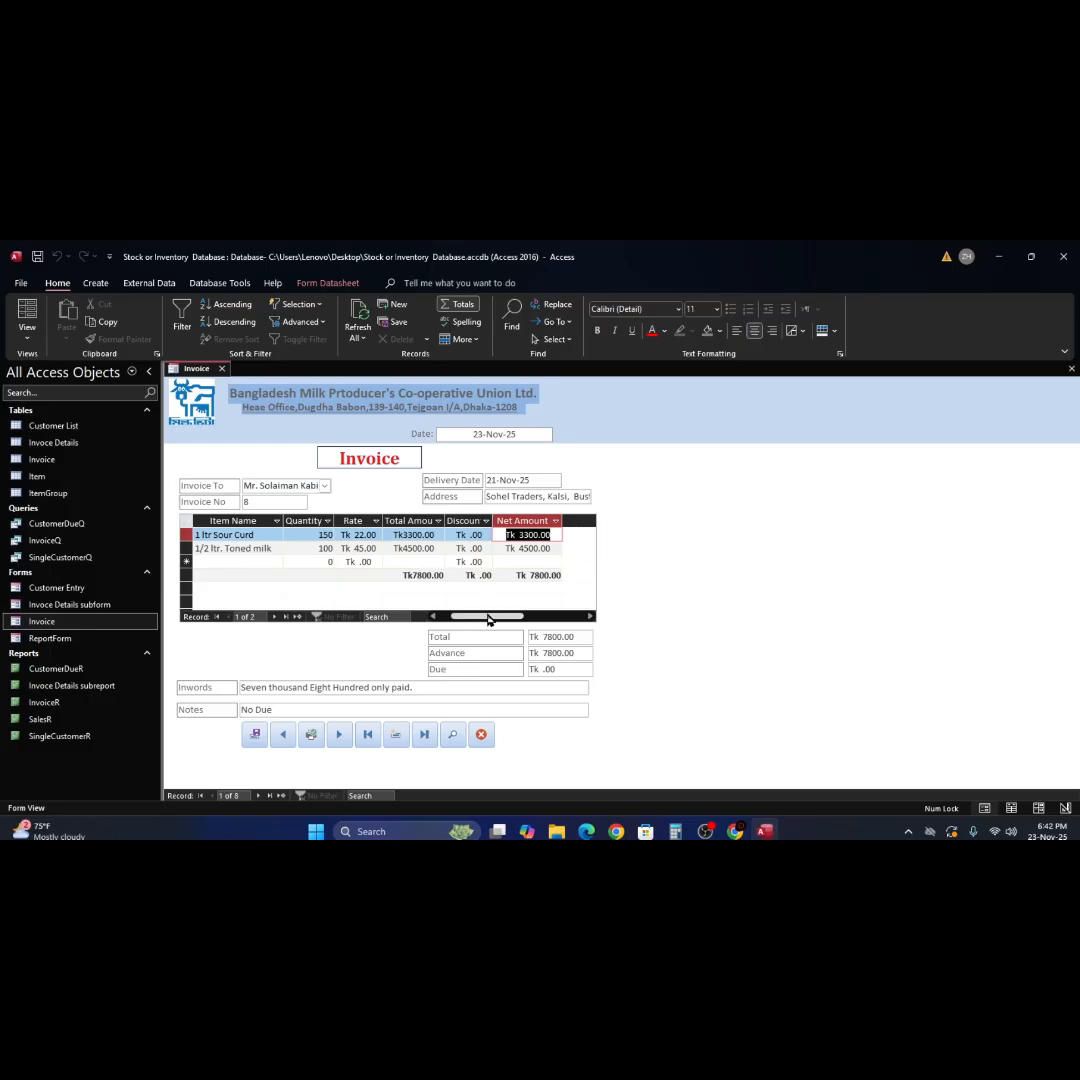
{"action": "left_click_drag", "start_coordinate": [490, 620], "coordinate": [362, 622]}
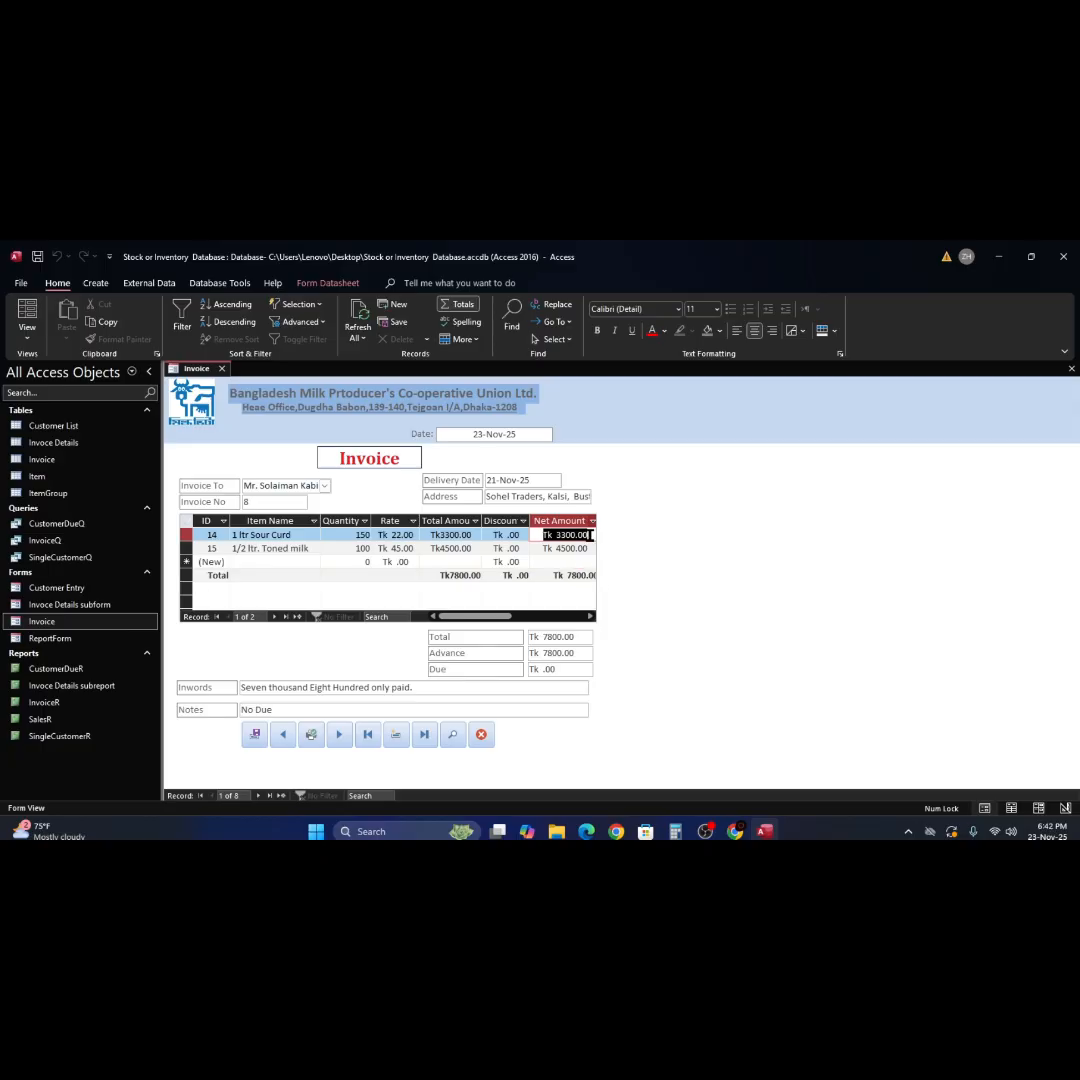
Trace how quantity, rate, total amount and discount relate to the net amount on the 1 ltr Sour Curd line, then close the Invoice form
{"action": "left_click", "coordinate": [590, 535]}
{"action": "left_click", "coordinate": [440, 537]}
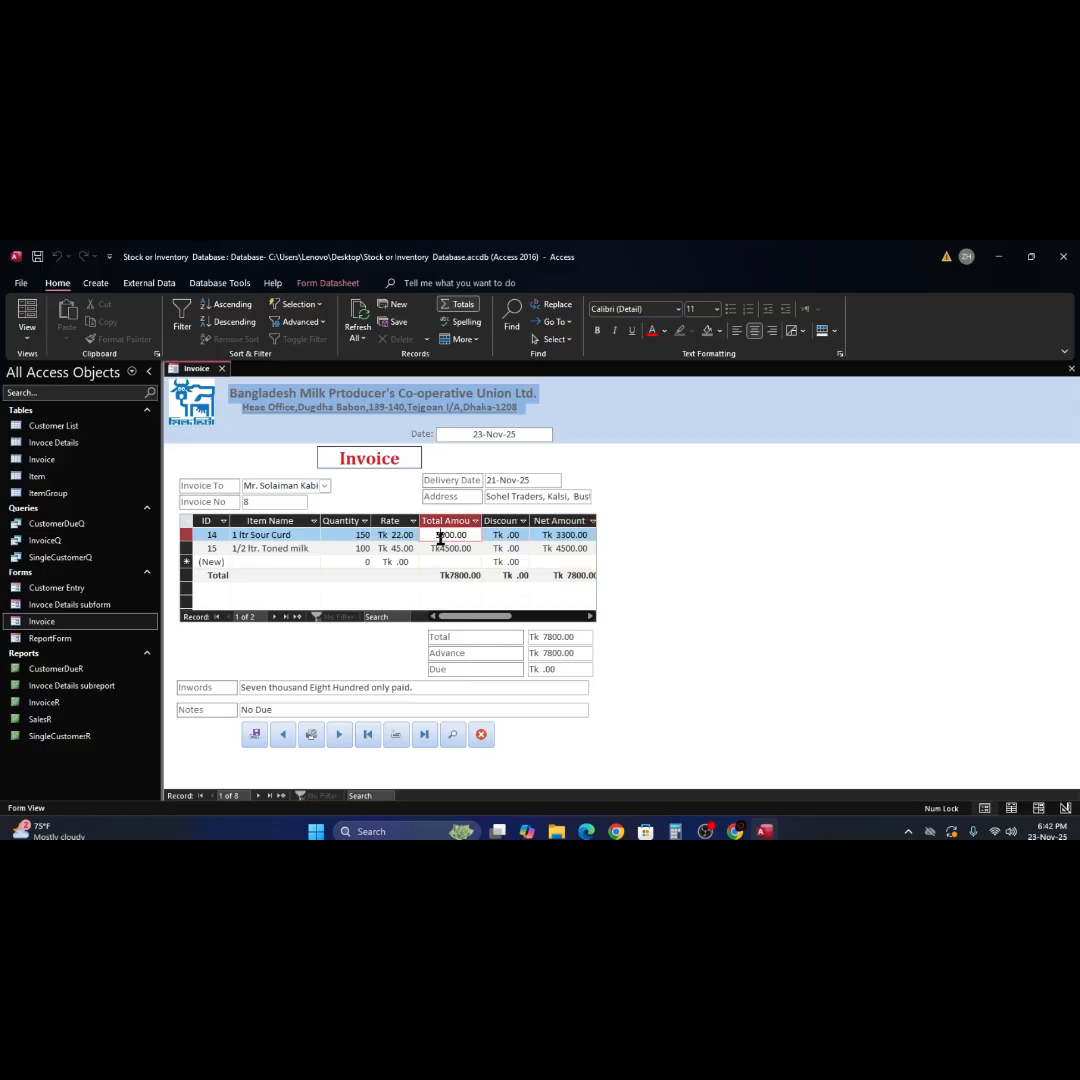
{"action": "left_click", "coordinate": [341, 535]}
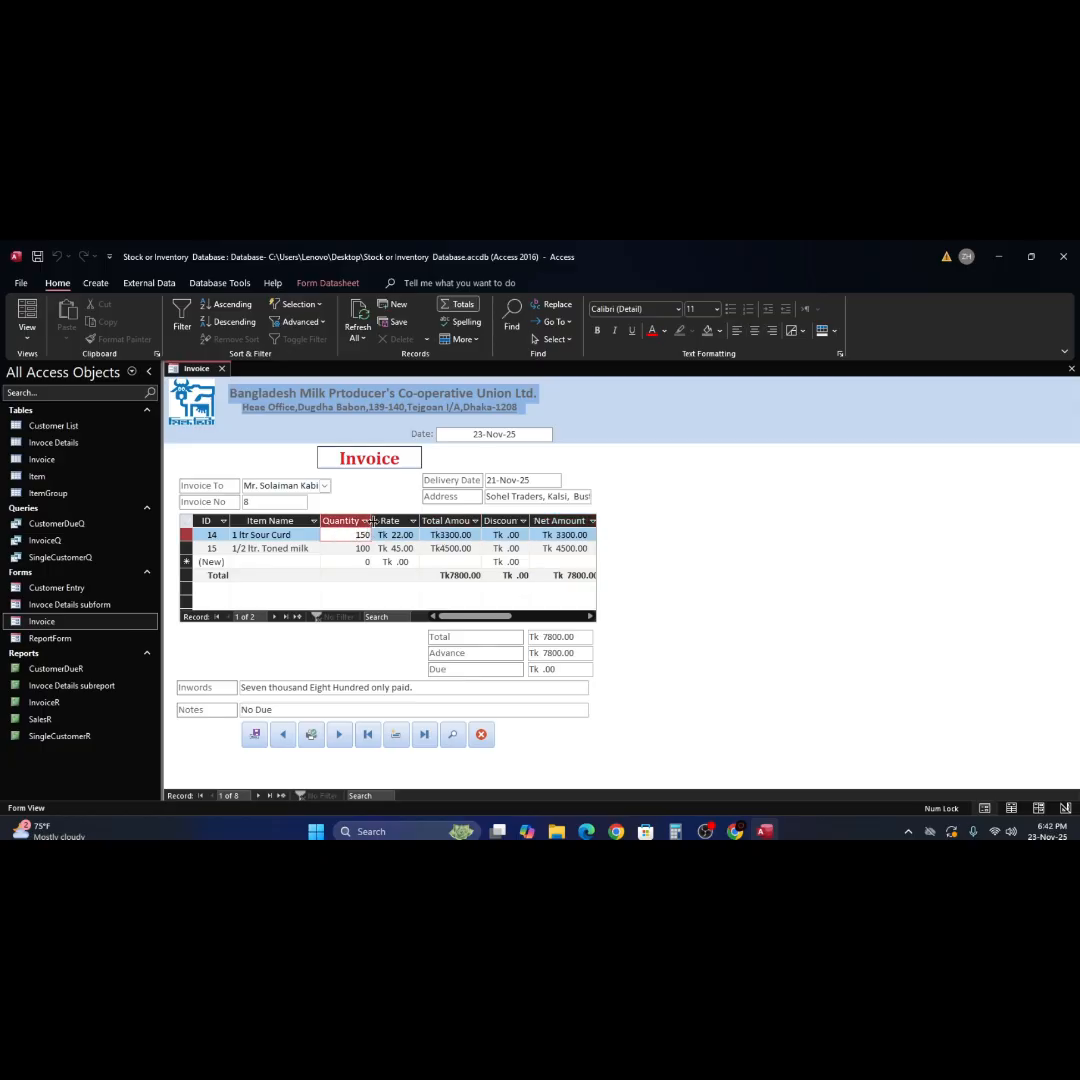
{"action": "left_click", "coordinate": [463, 536]}
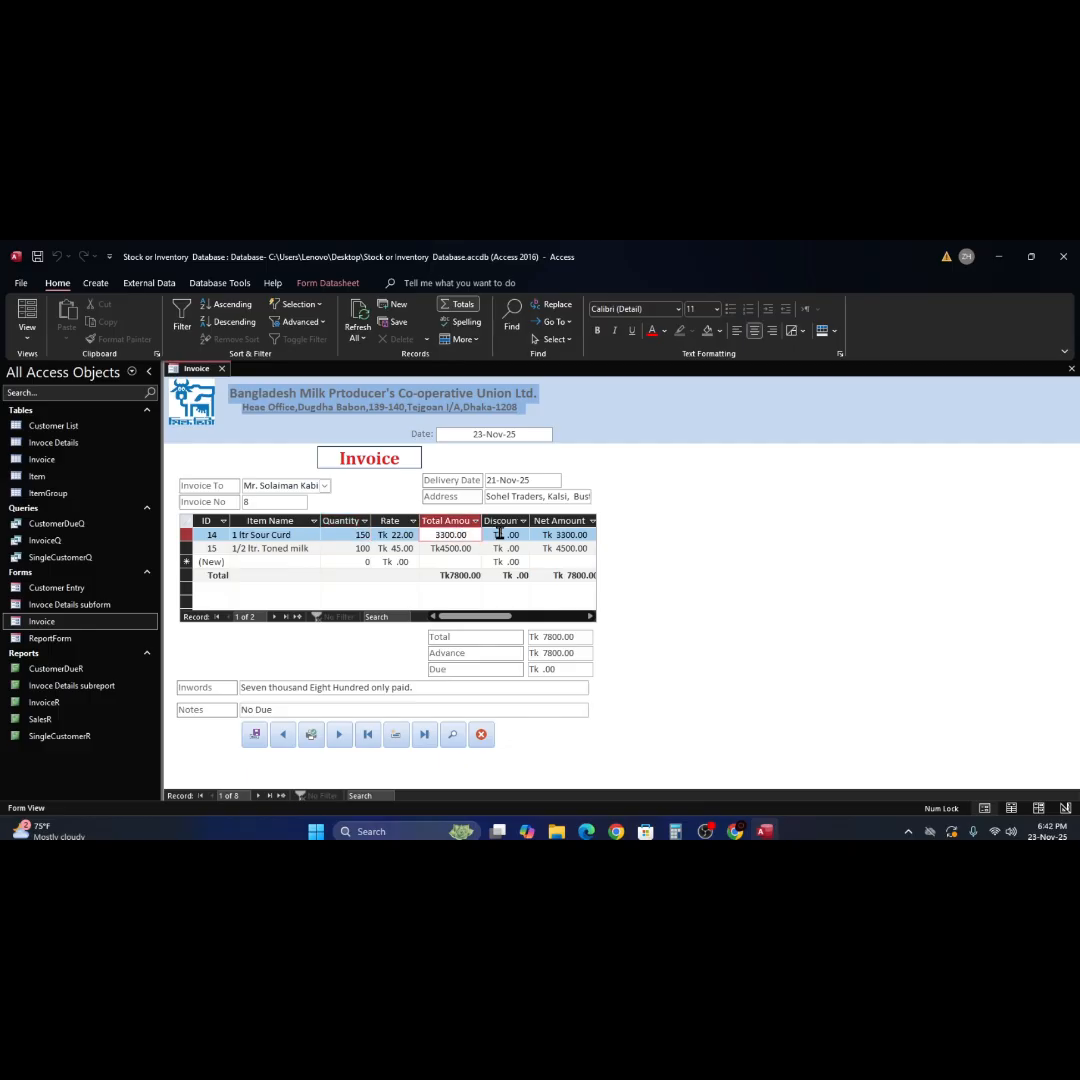
{"action": "left_click", "coordinate": [498, 535]}
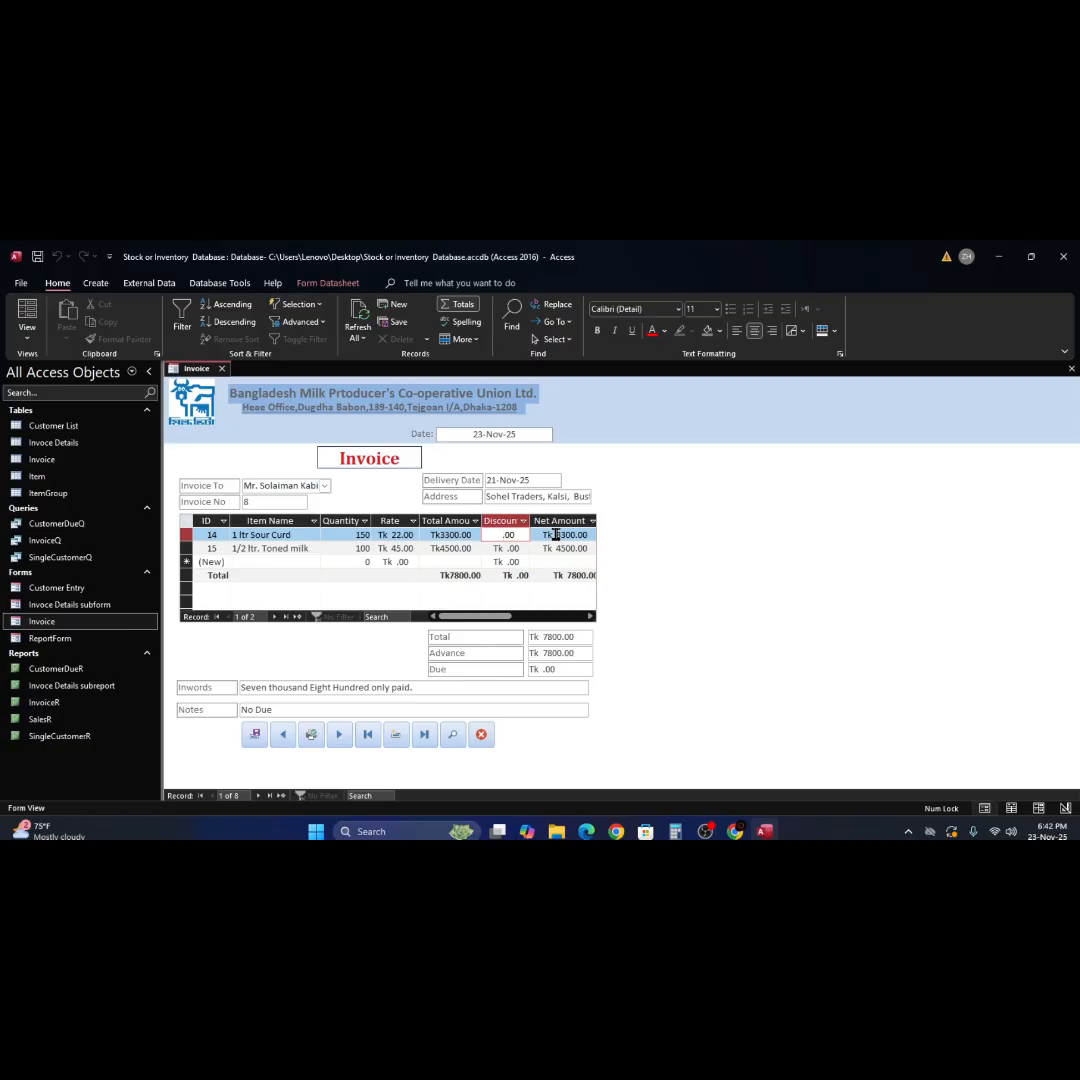
{"action": "left_click", "coordinate": [556, 535]}
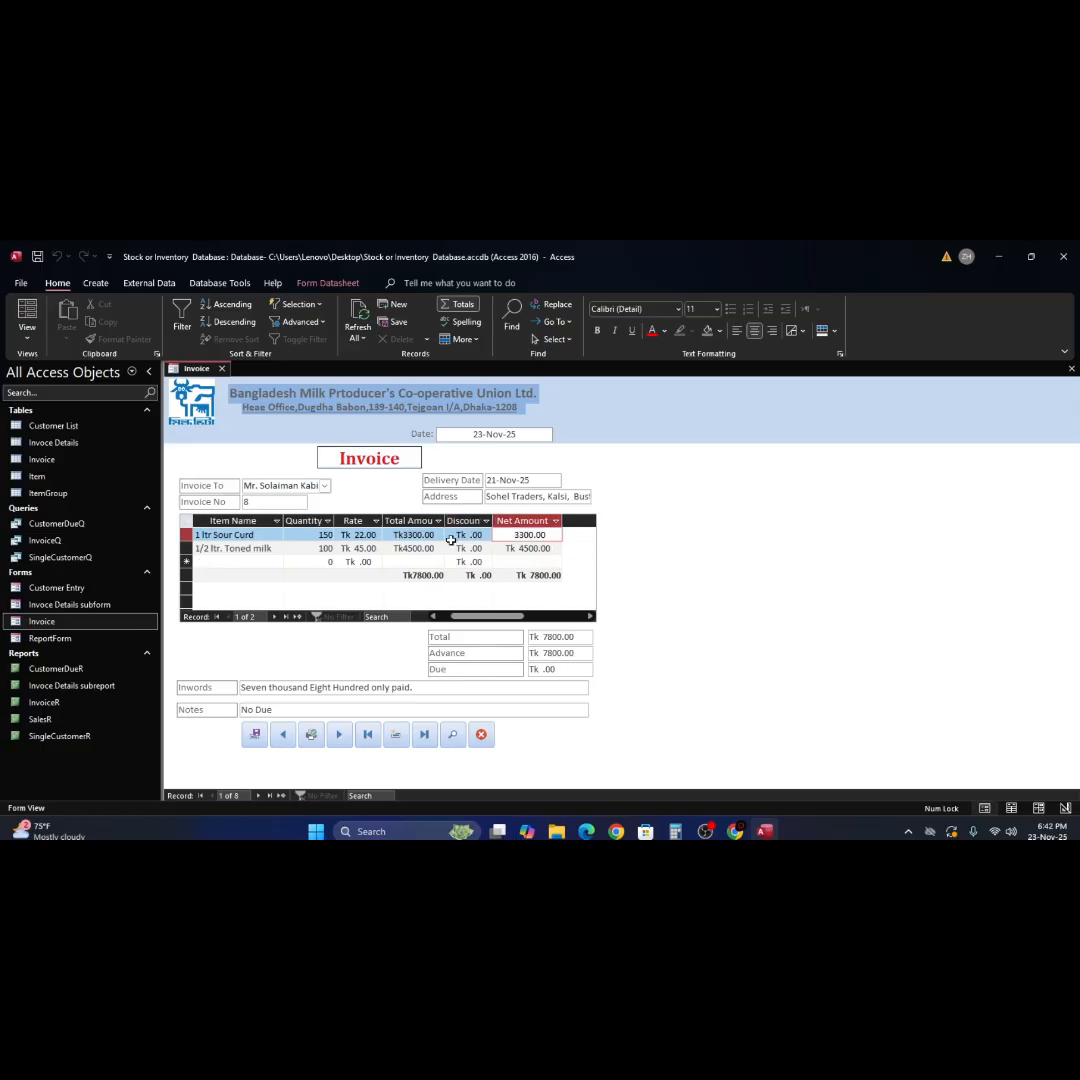
{"action": "left_click", "coordinate": [308, 535]}
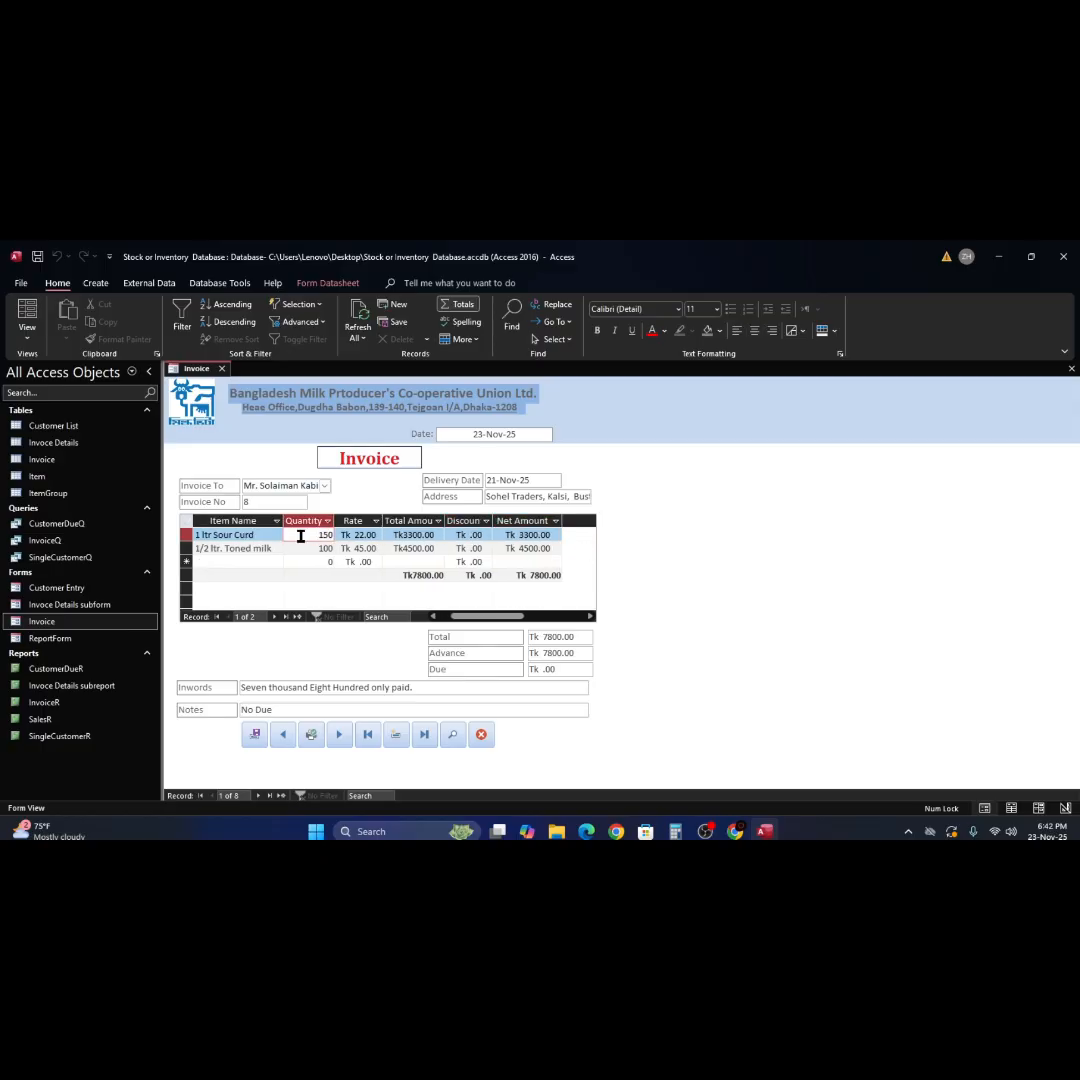
{"action": "left_click", "coordinate": [361, 535]}
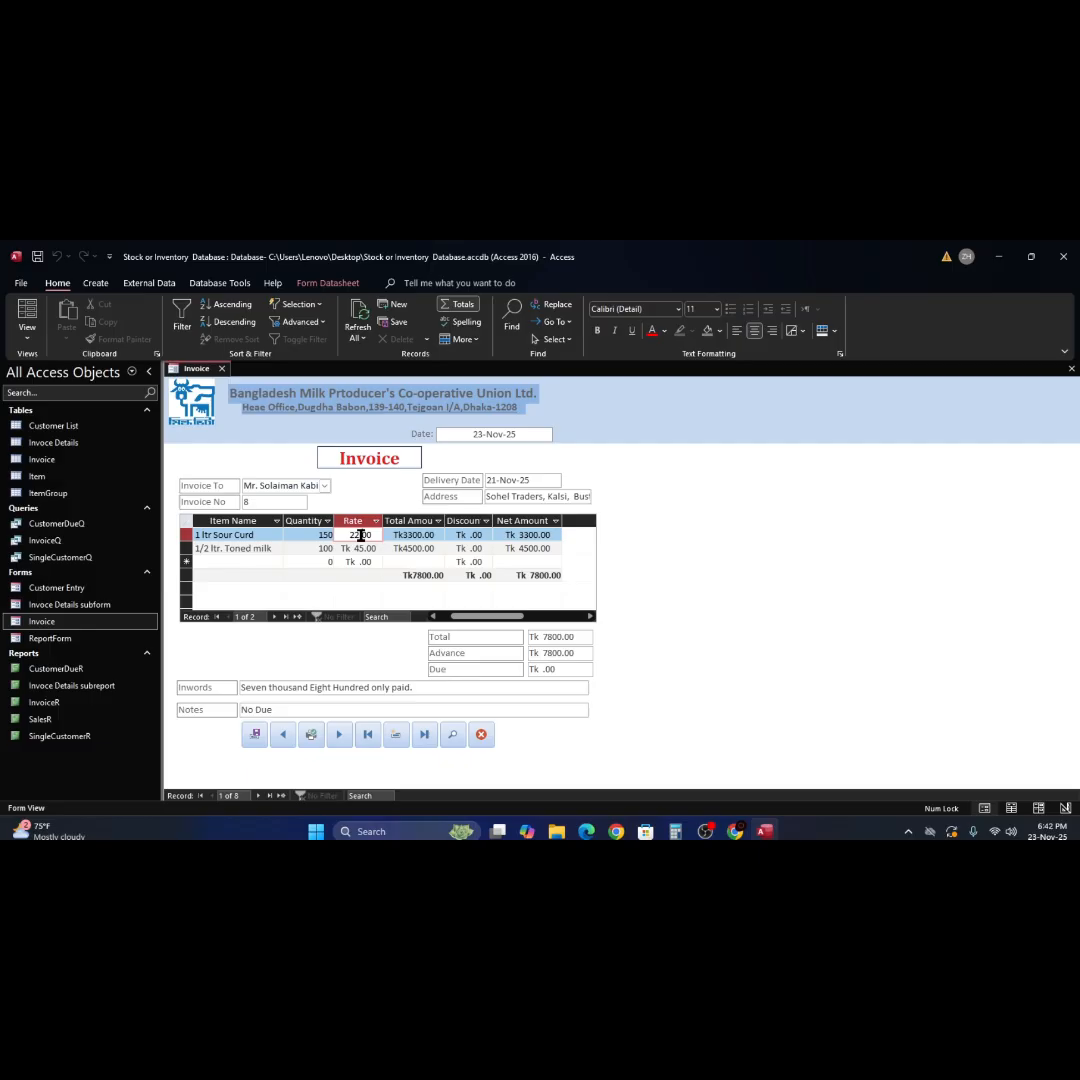
{"action": "left_click", "coordinate": [430, 535]}
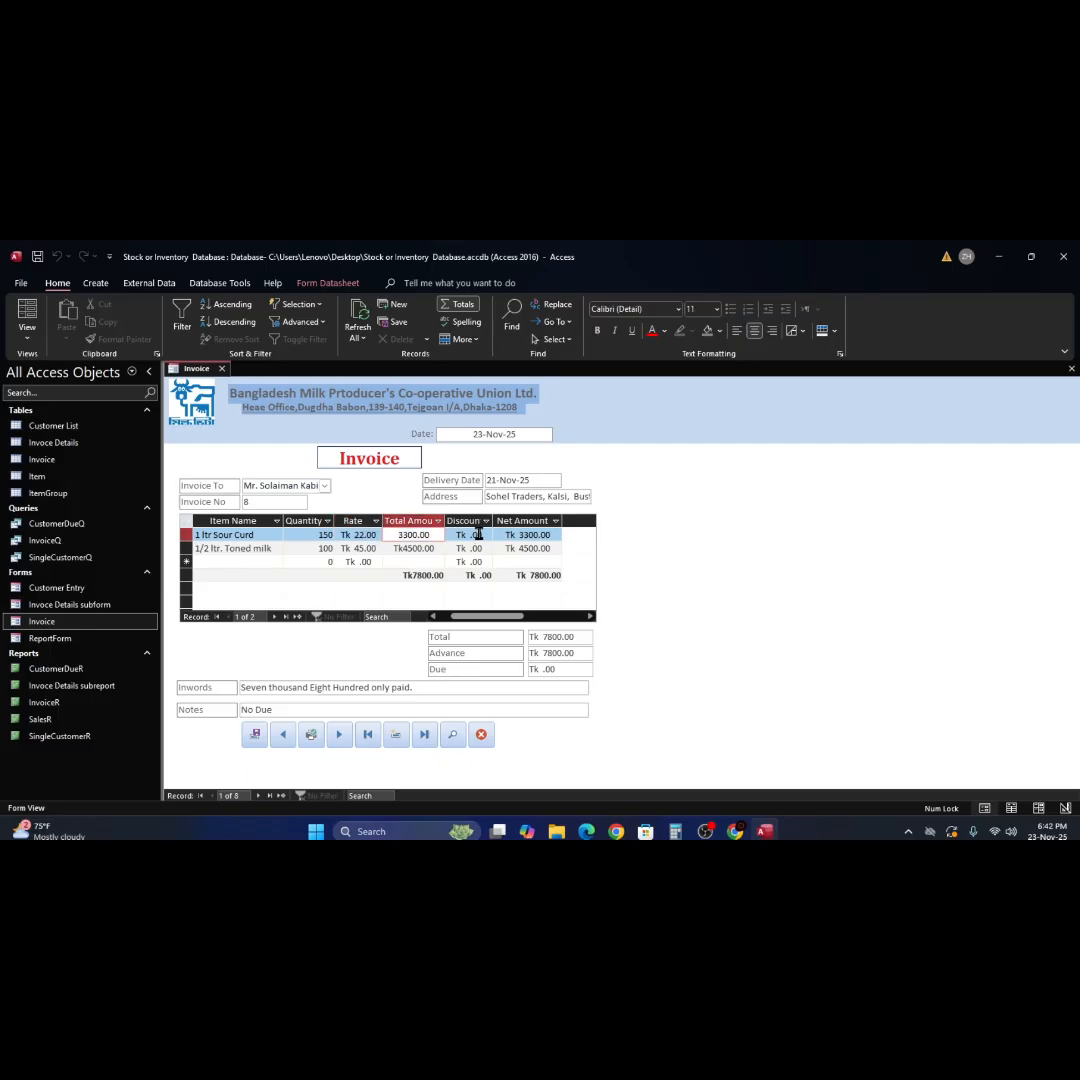
{"action": "left_click", "coordinate": [521, 535]}
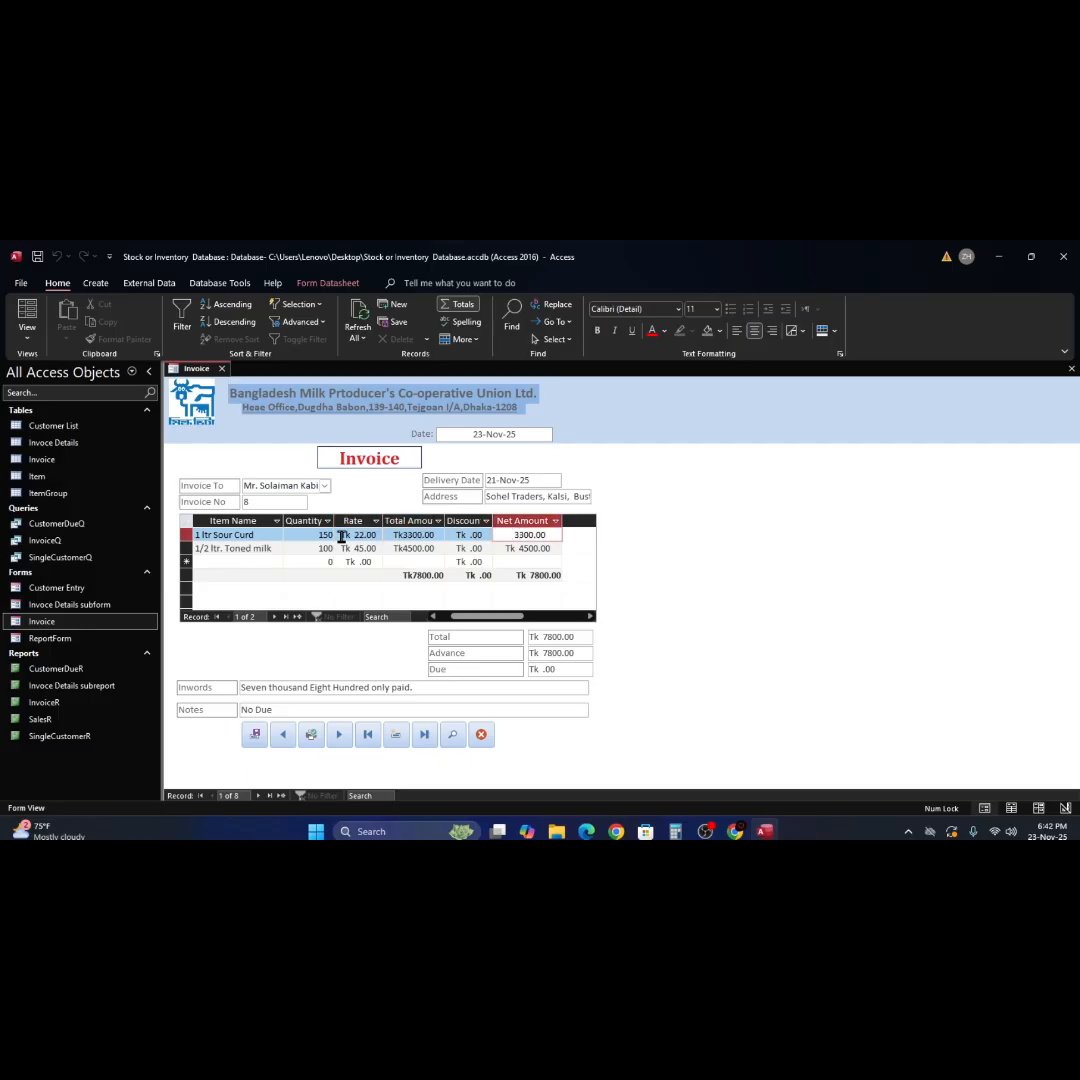
{"action": "left_click", "coordinate": [294, 535]}
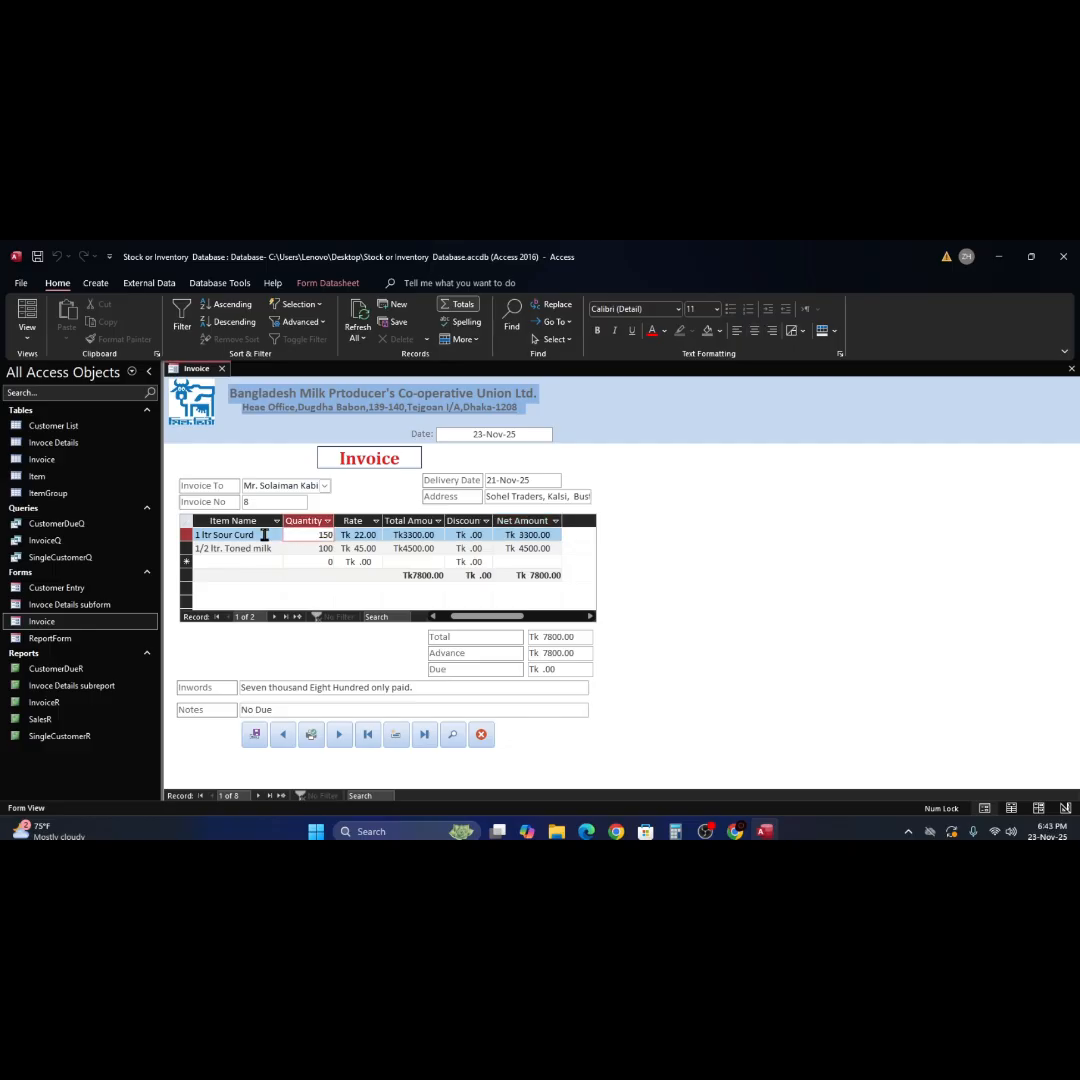
{"action": "left_click", "coordinate": [428, 535]}
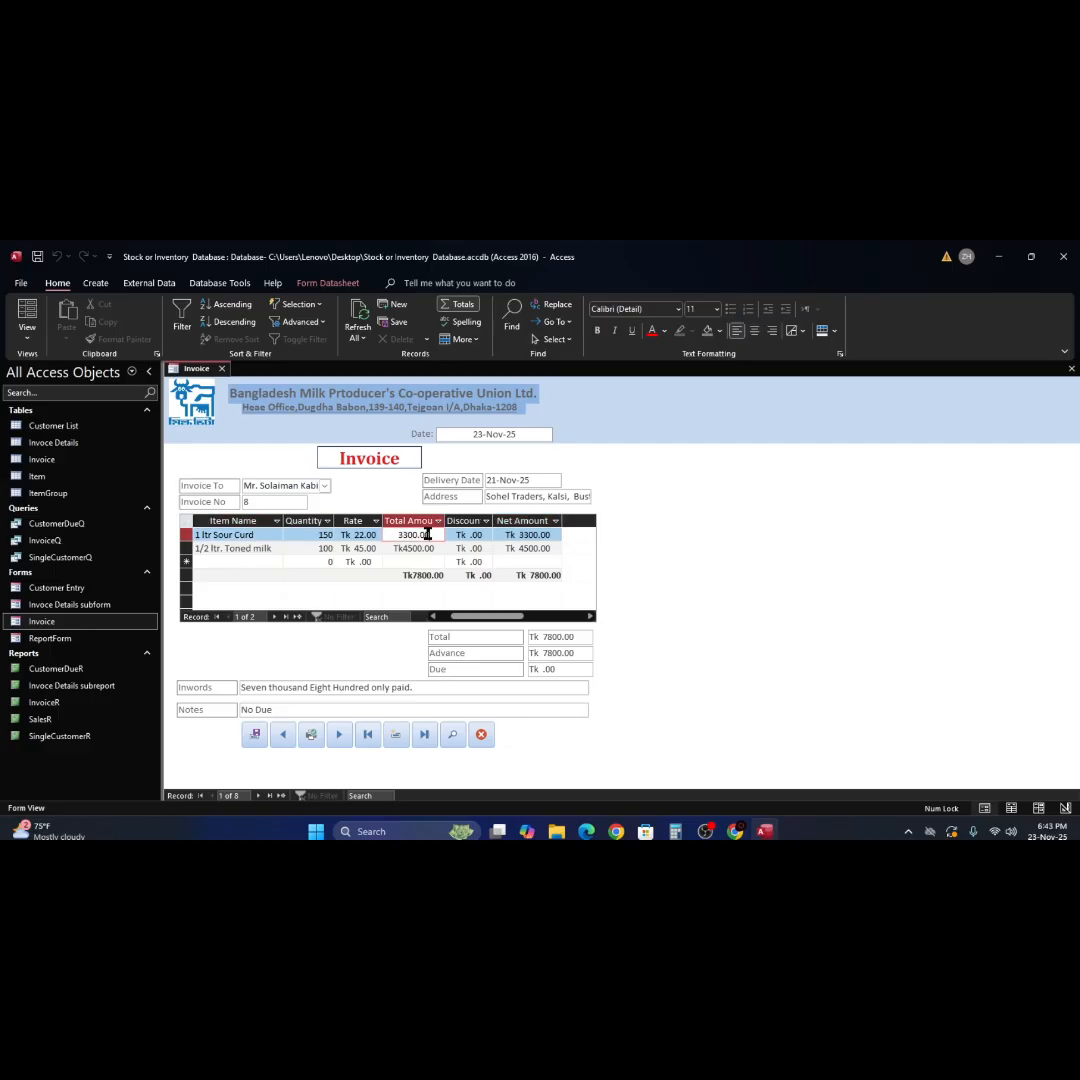
{"action": "left_click", "coordinate": [470, 535]}
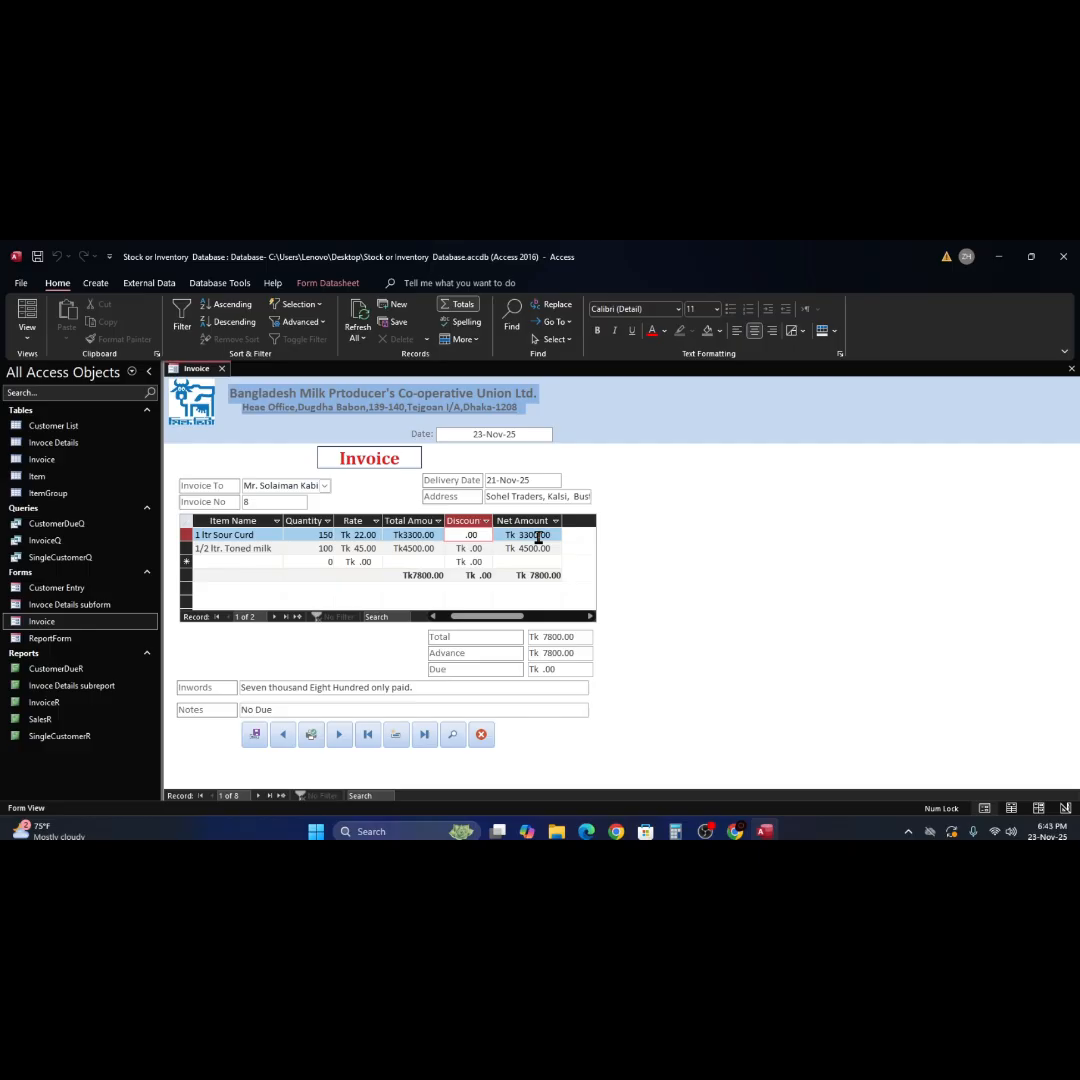
{"action": "left_click", "coordinate": [535, 535]}
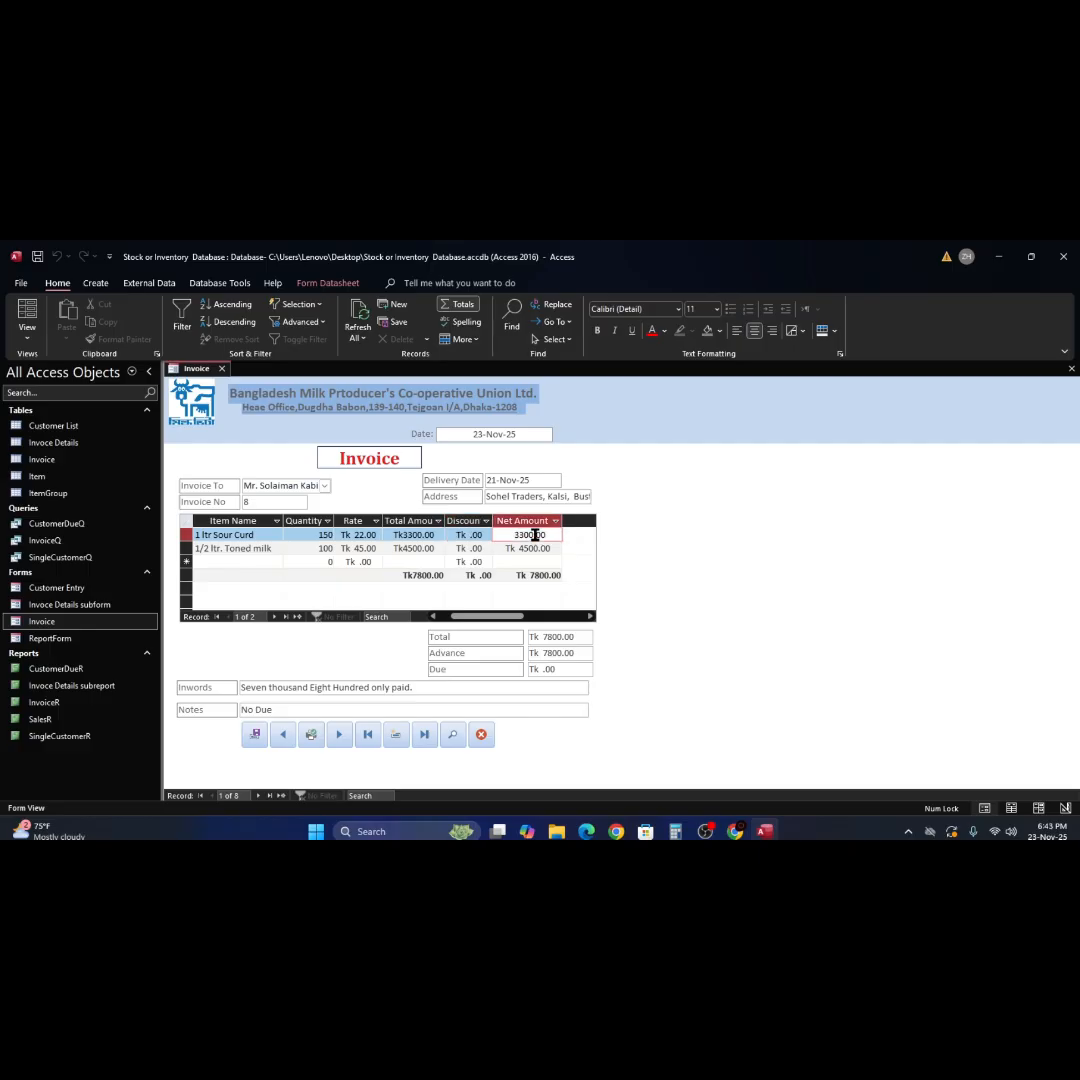
{"action": "left_click", "coordinate": [409, 536]}
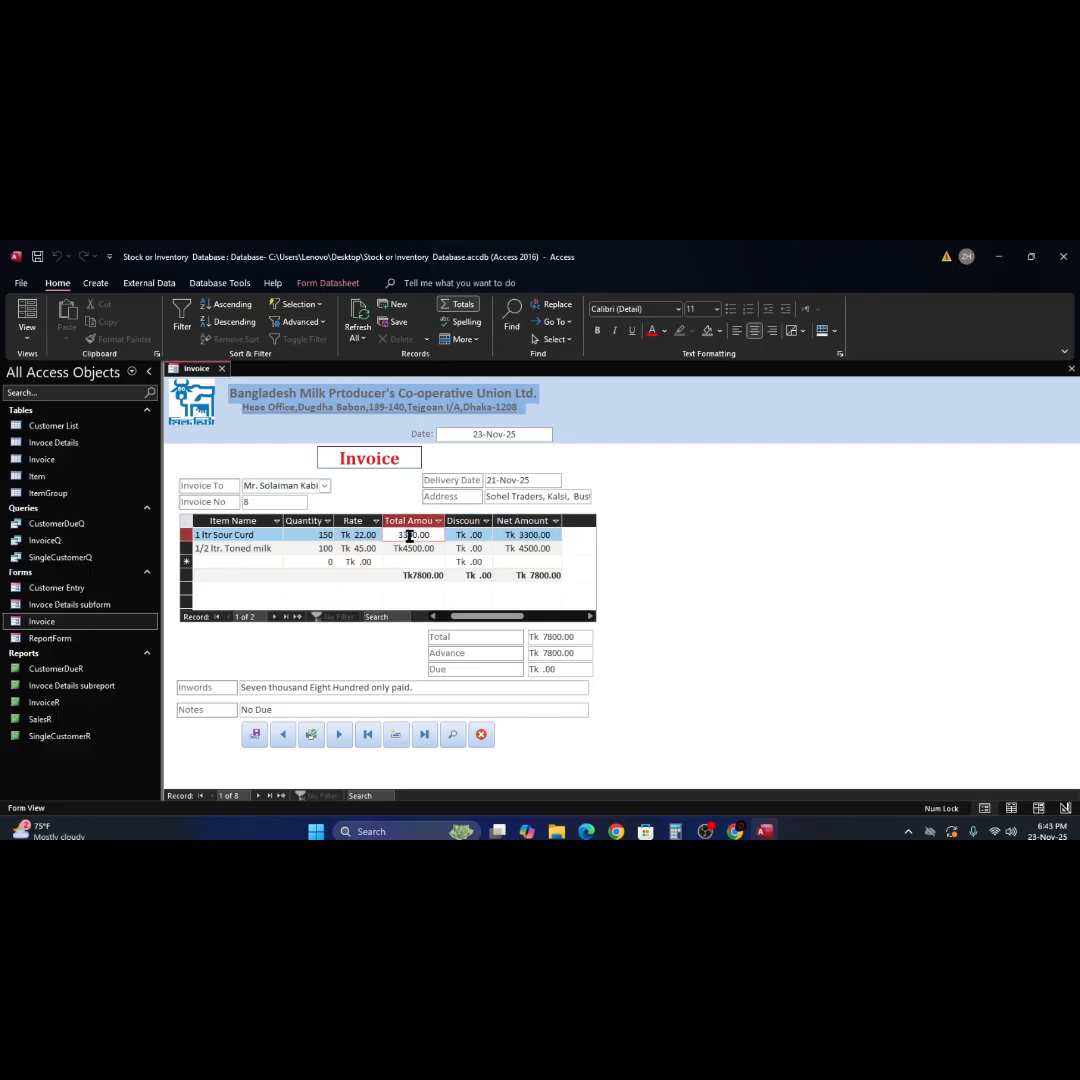
{"action": "left_click", "coordinate": [354, 535]}
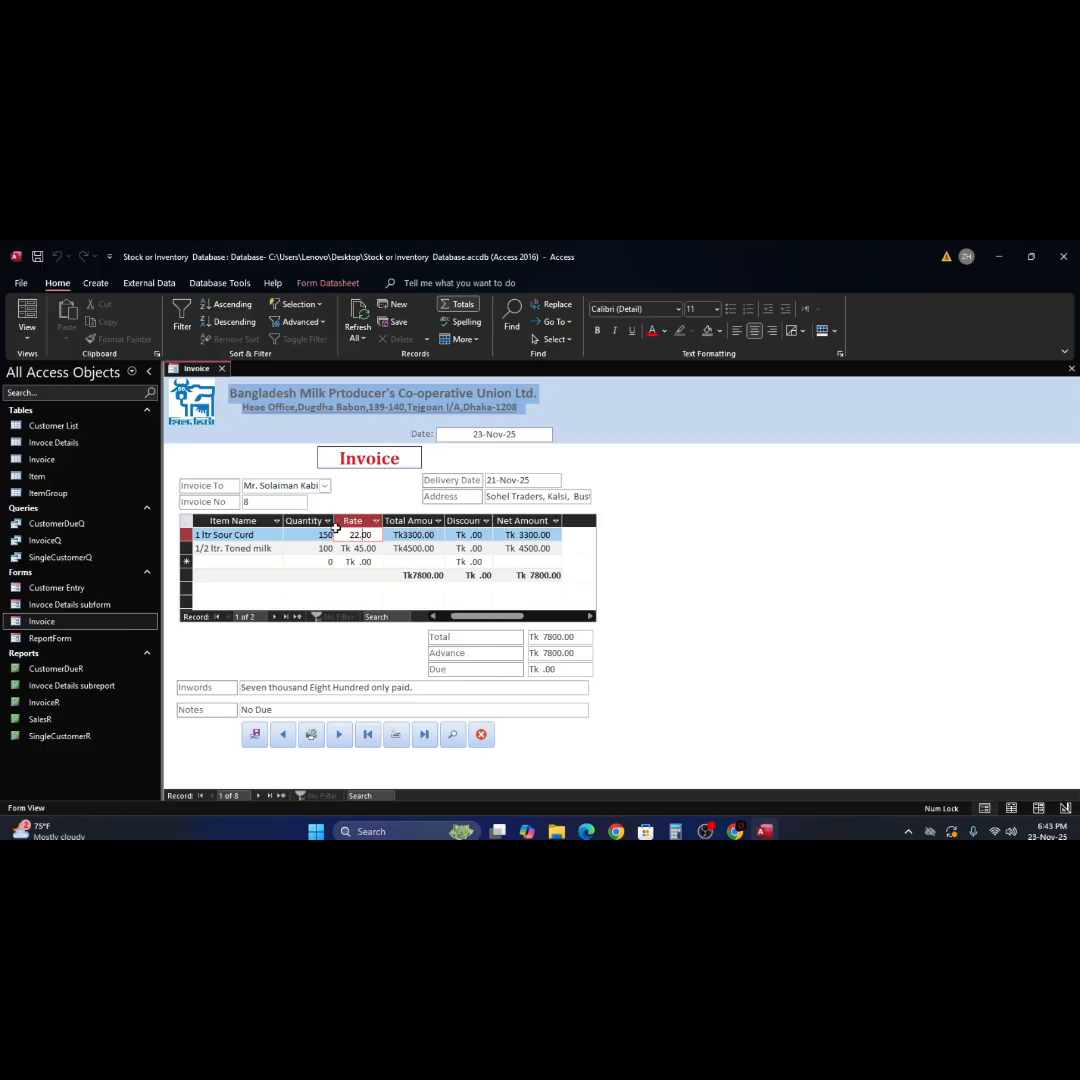
{"action": "left_click", "coordinate": [328, 535]}
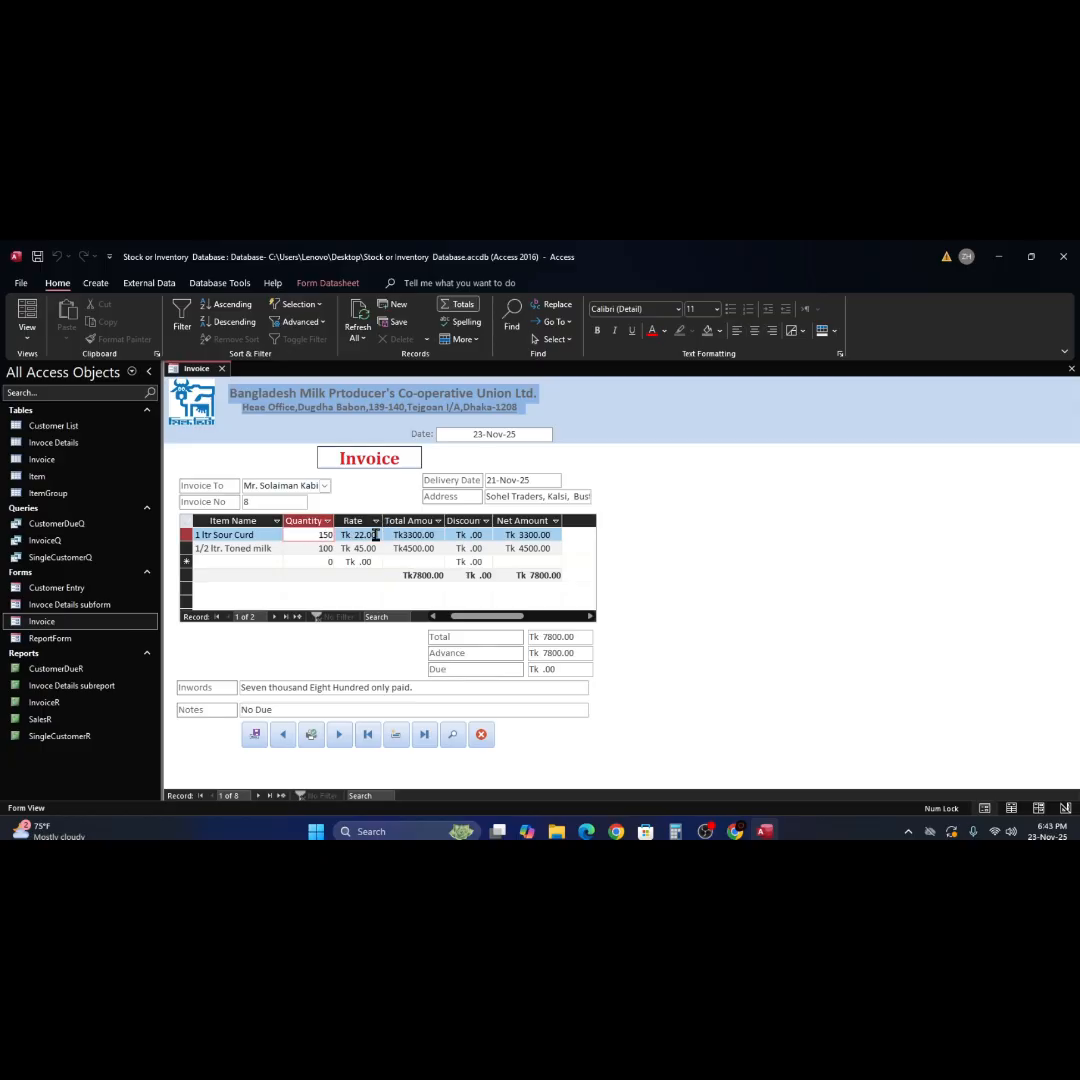
{"action": "left_click", "coordinate": [376, 535]}
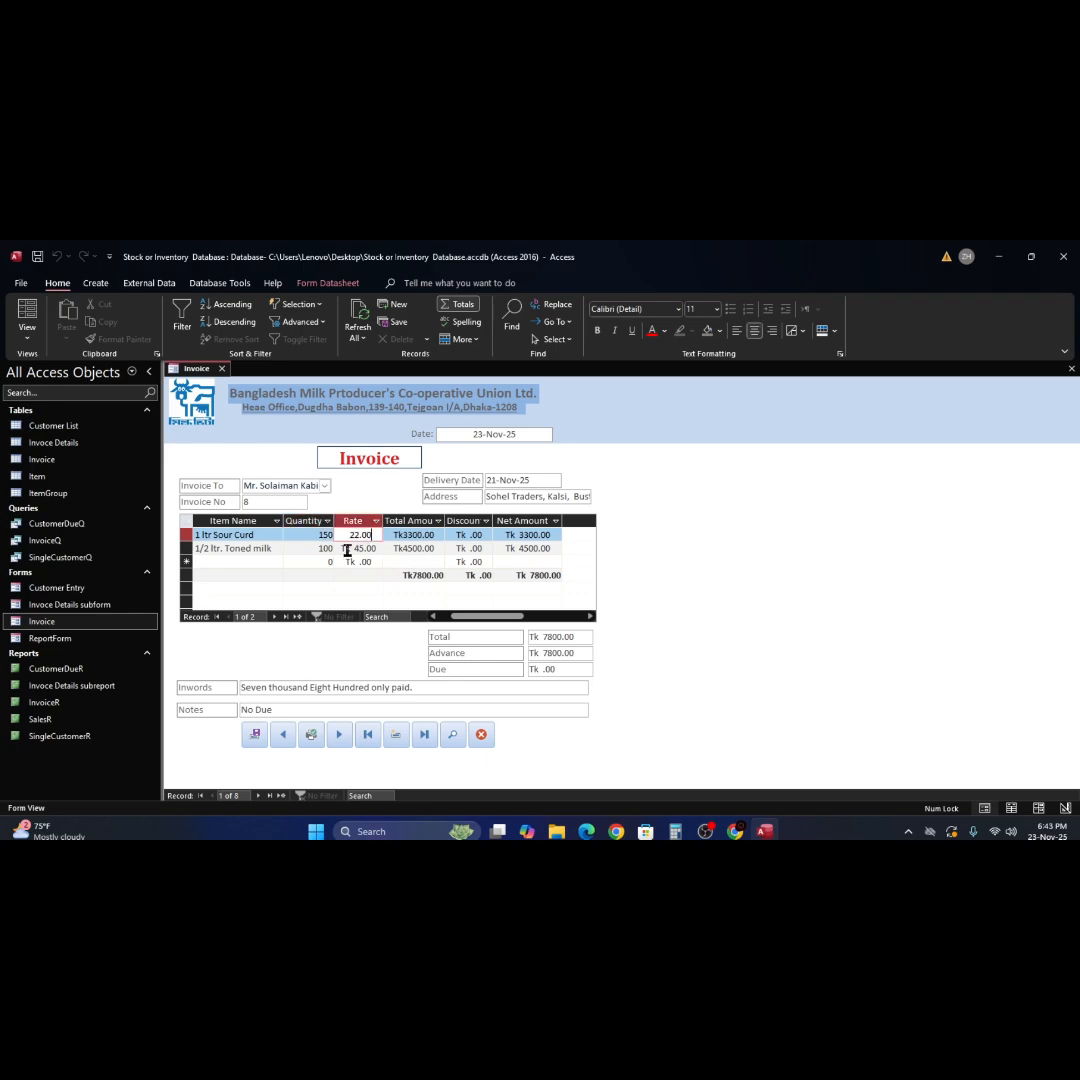
{"action": "left_click", "coordinate": [532, 535]}
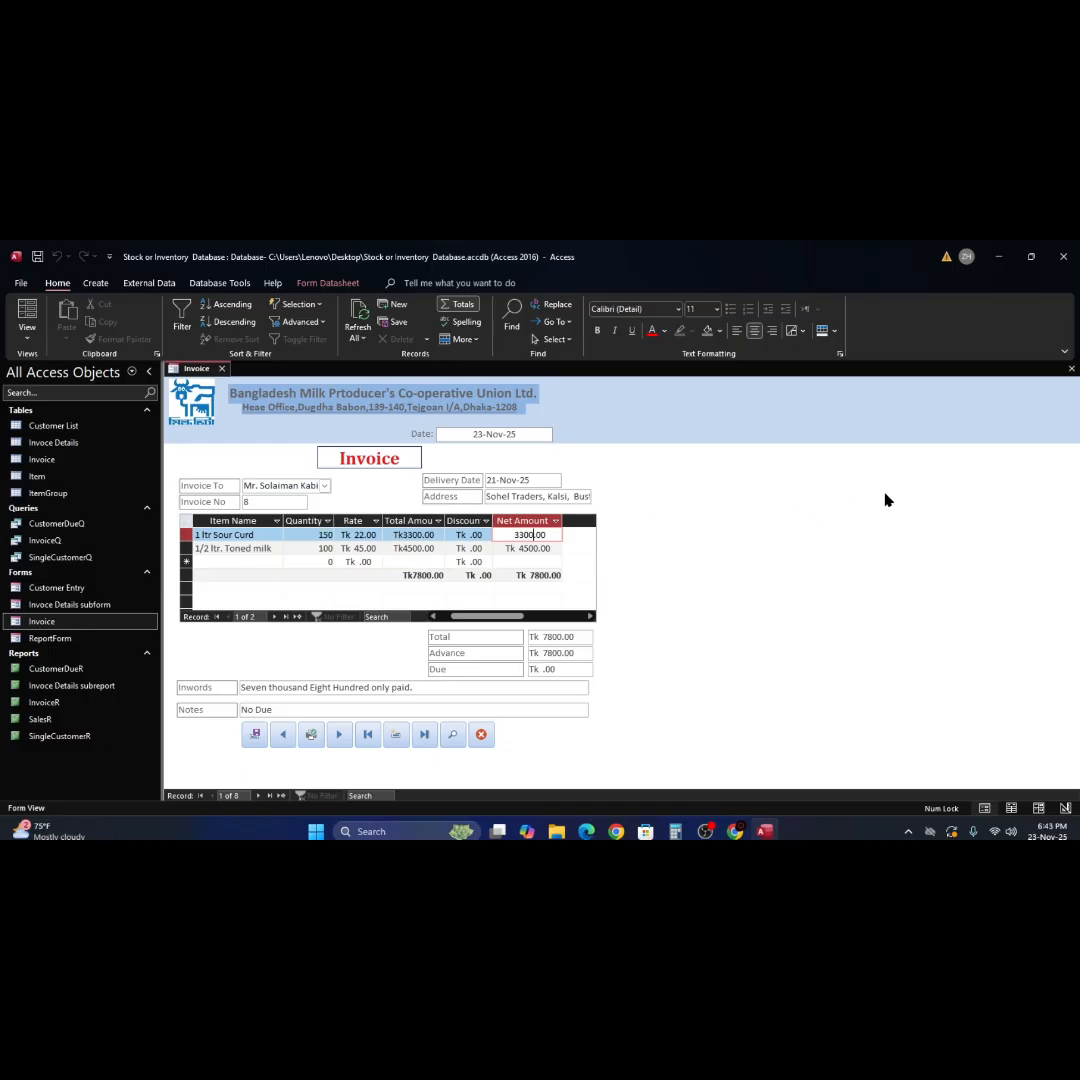
{"action": "left_click", "coordinate": [1072, 369]}
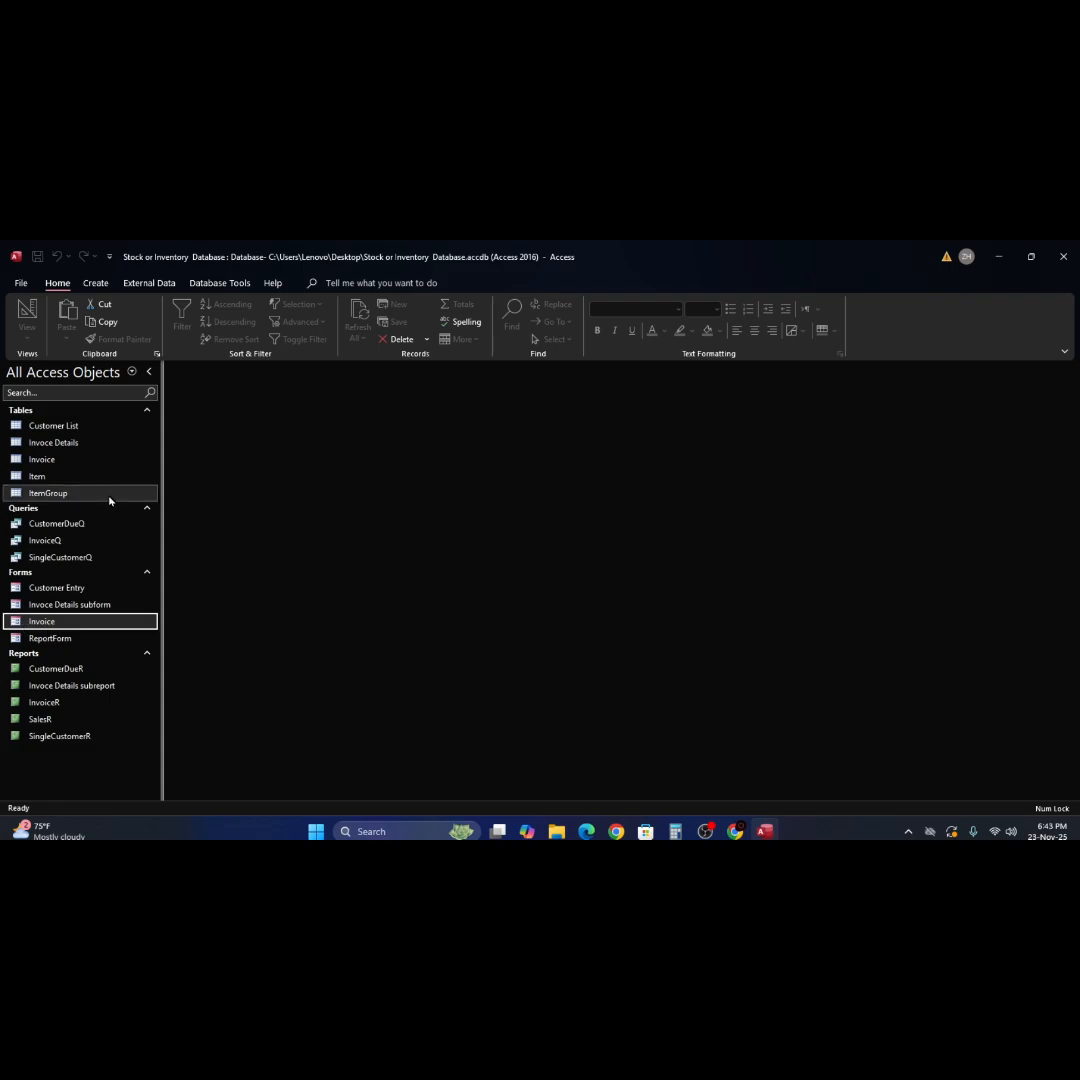
Open the Item table and examine its ItemName and ItemGroup fields, including the group choices for 1 kg Ghee
{"action": "left_click", "coordinate": [20, 480]}
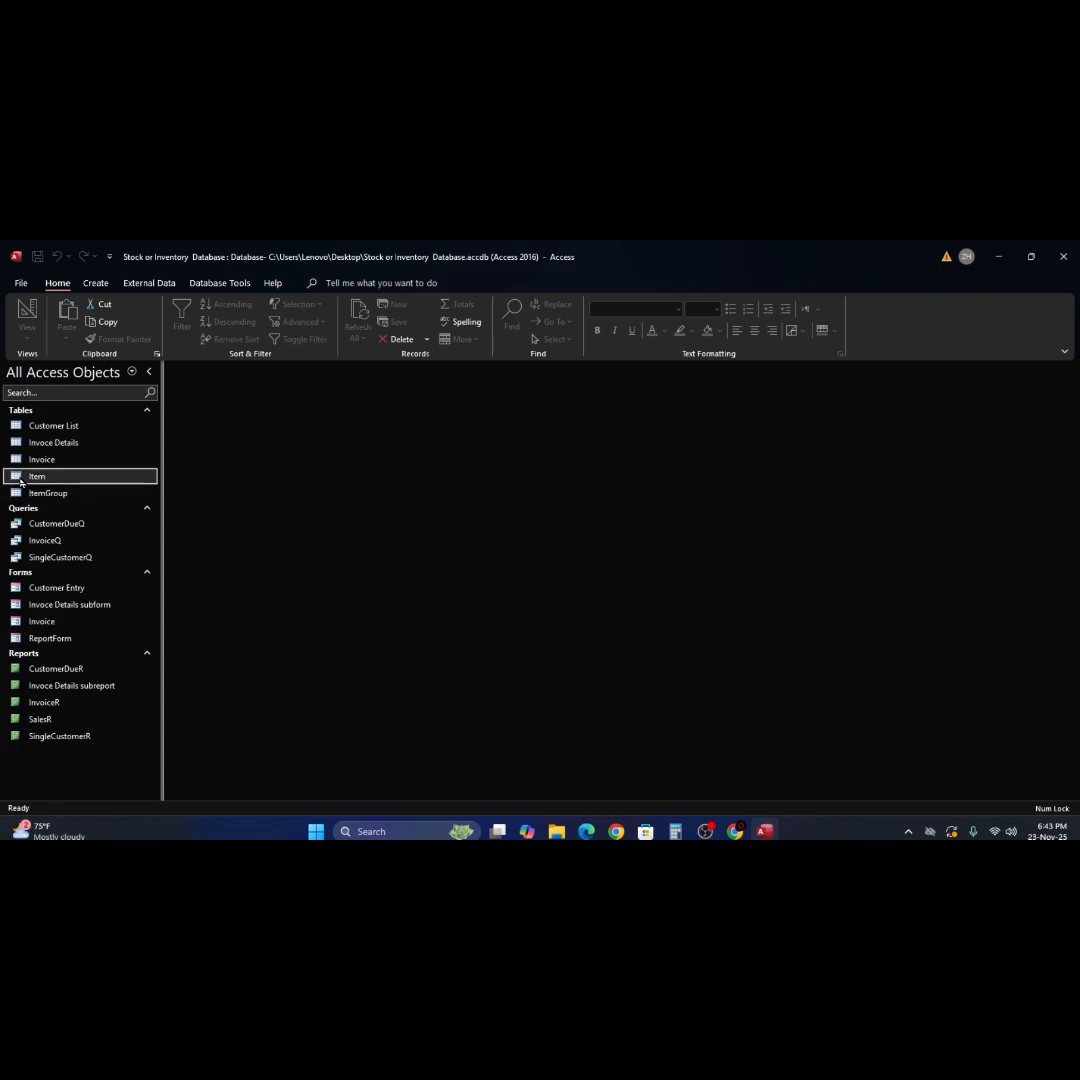
{"action": "double_click", "coordinate": [20, 482]}
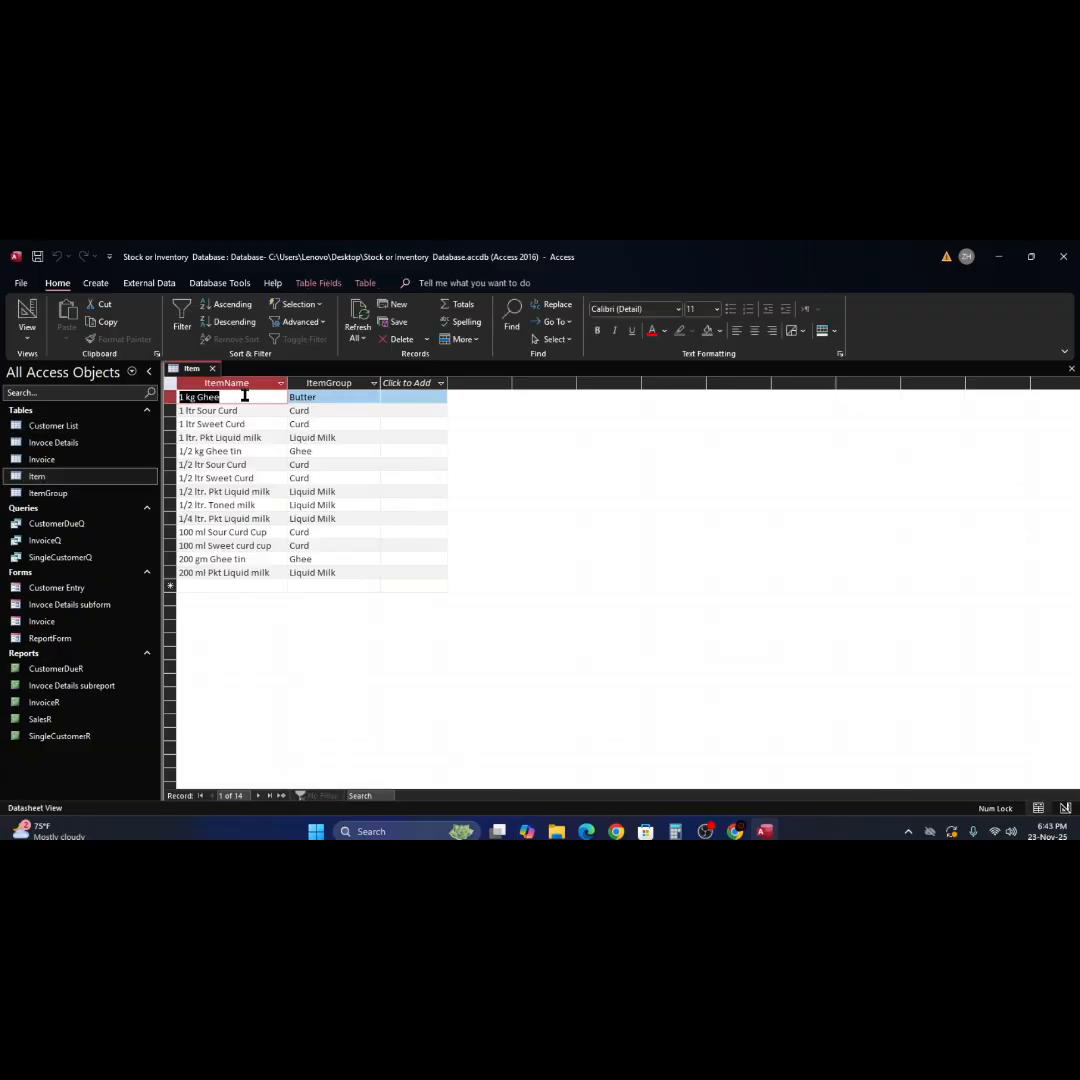
{"action": "left_click", "coordinate": [230, 397]}
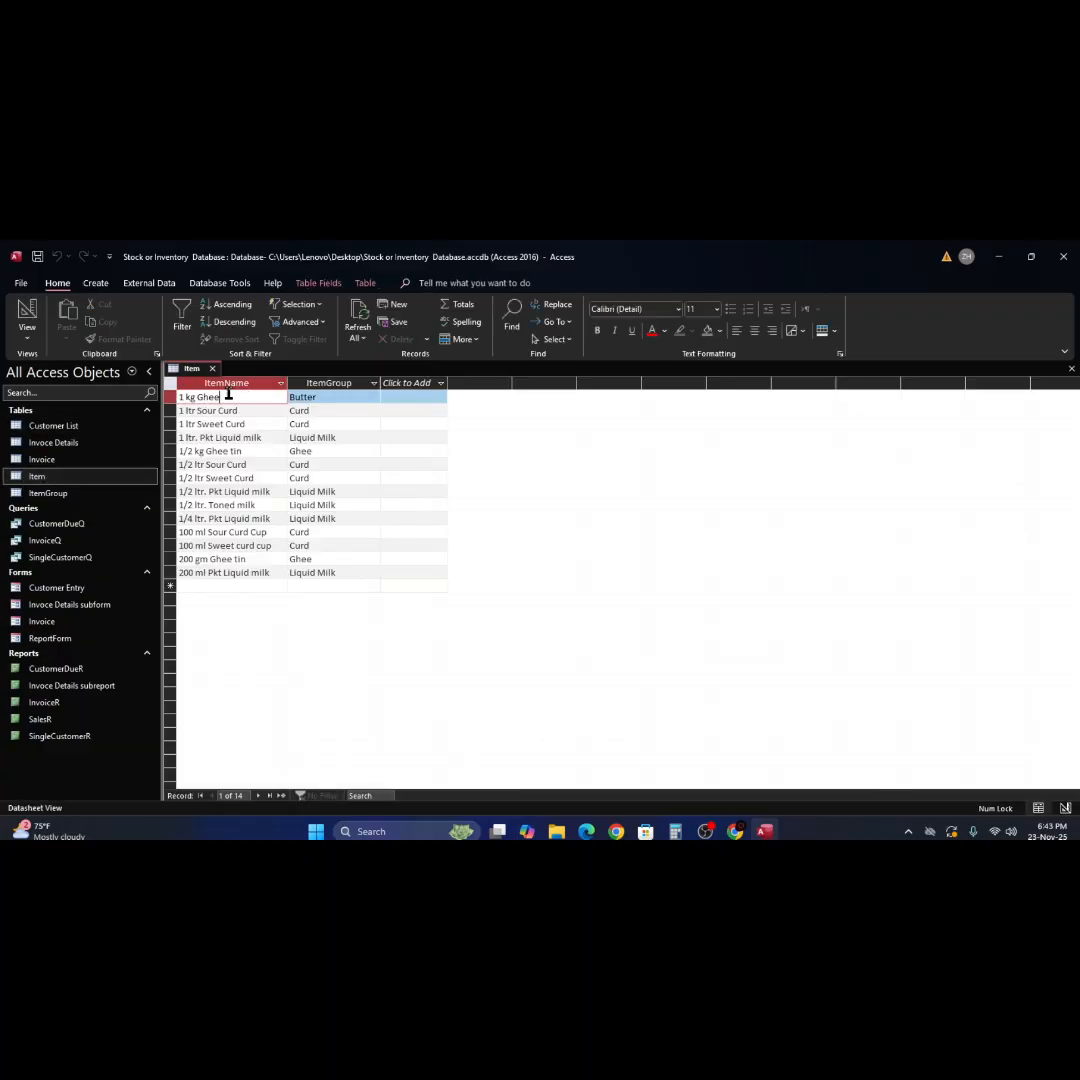
{"action": "left_click", "coordinate": [330, 397]}
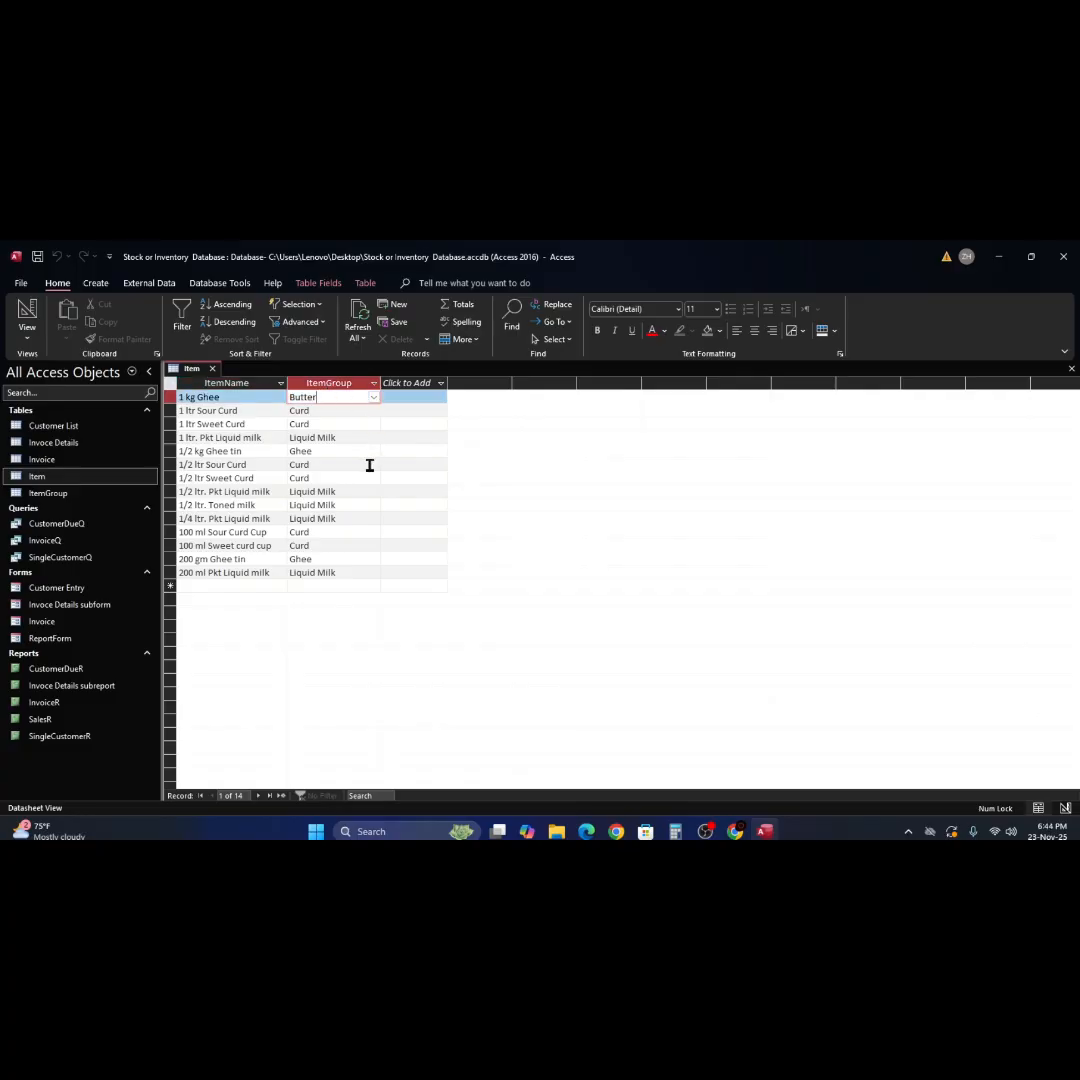
{"action": "left_click", "coordinate": [373, 398]}
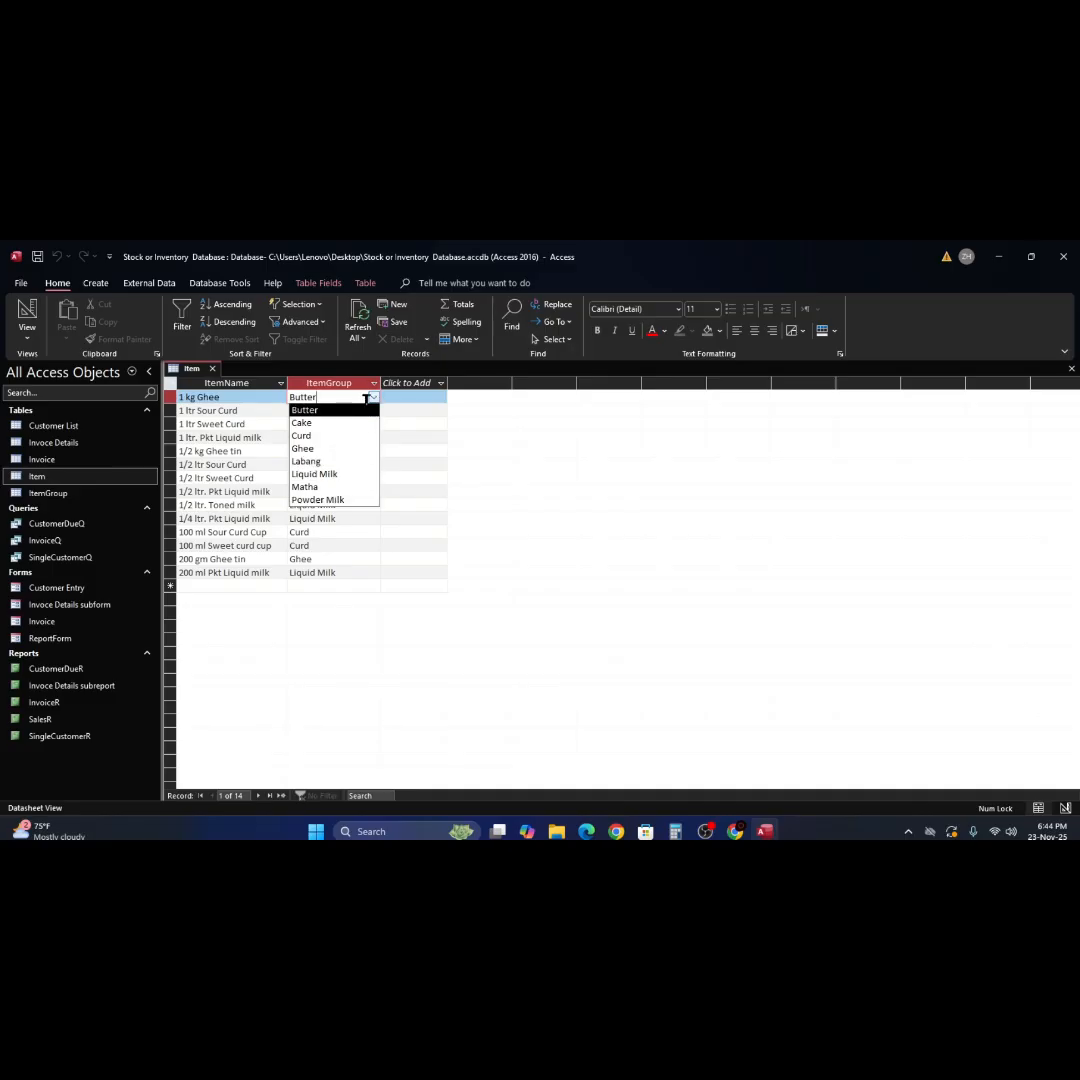
{"action": "left_click", "coordinate": [420, 396]}
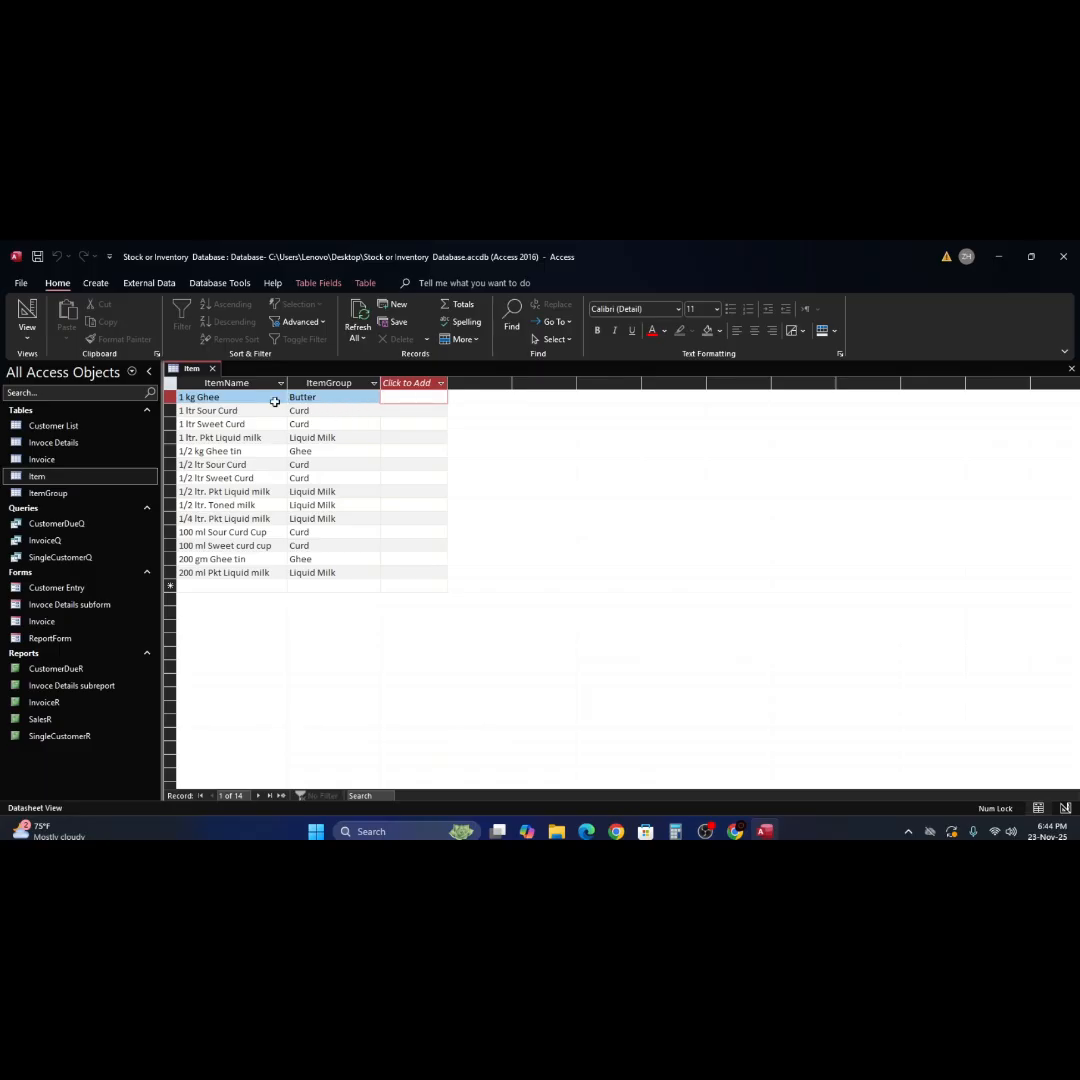
{"action": "left_click", "coordinate": [330, 396]}
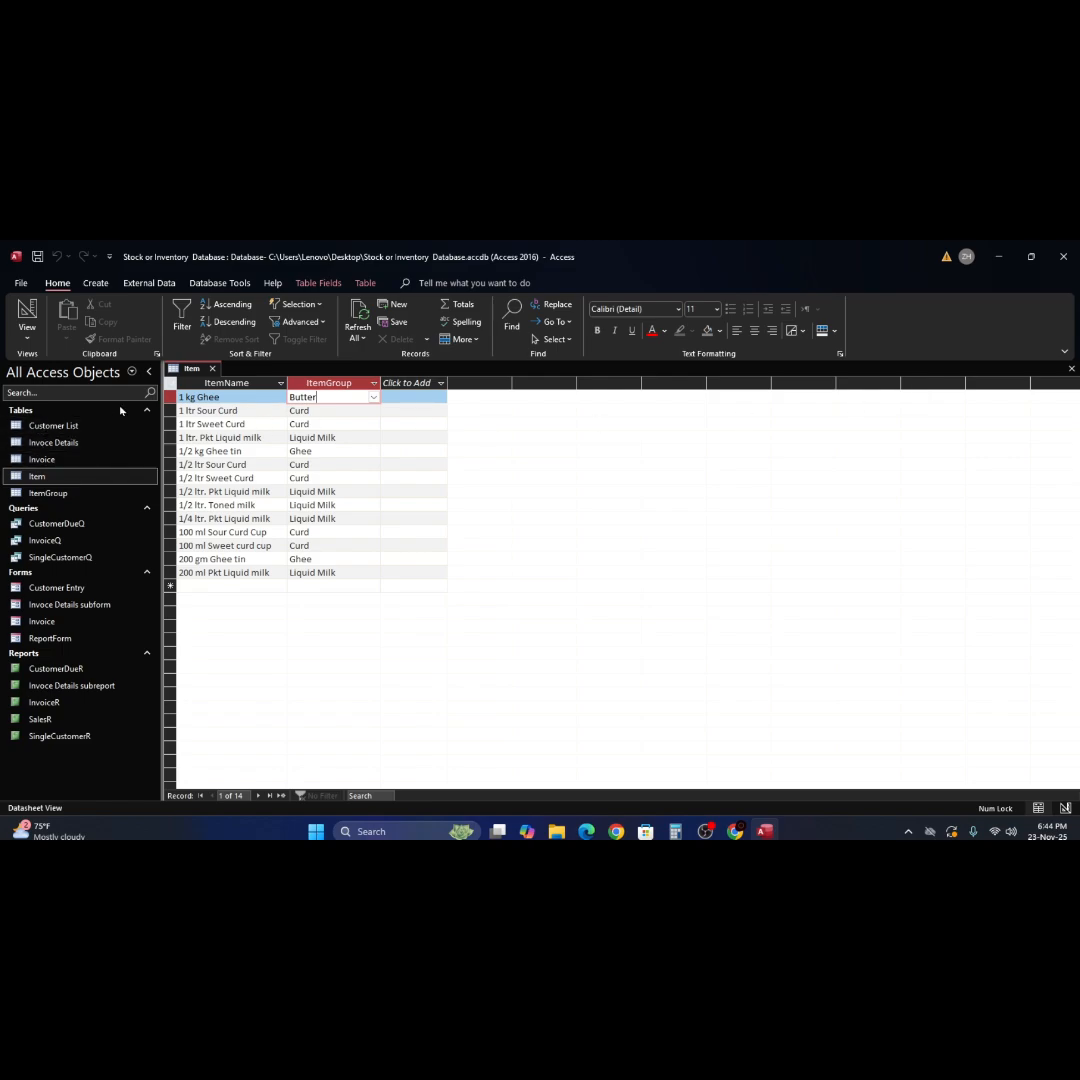
Open the Item table in Design View and insert a Short Text field named Unit between ItemName and ItemGroup
{"action": "right_click", "coordinate": [202, 370]}
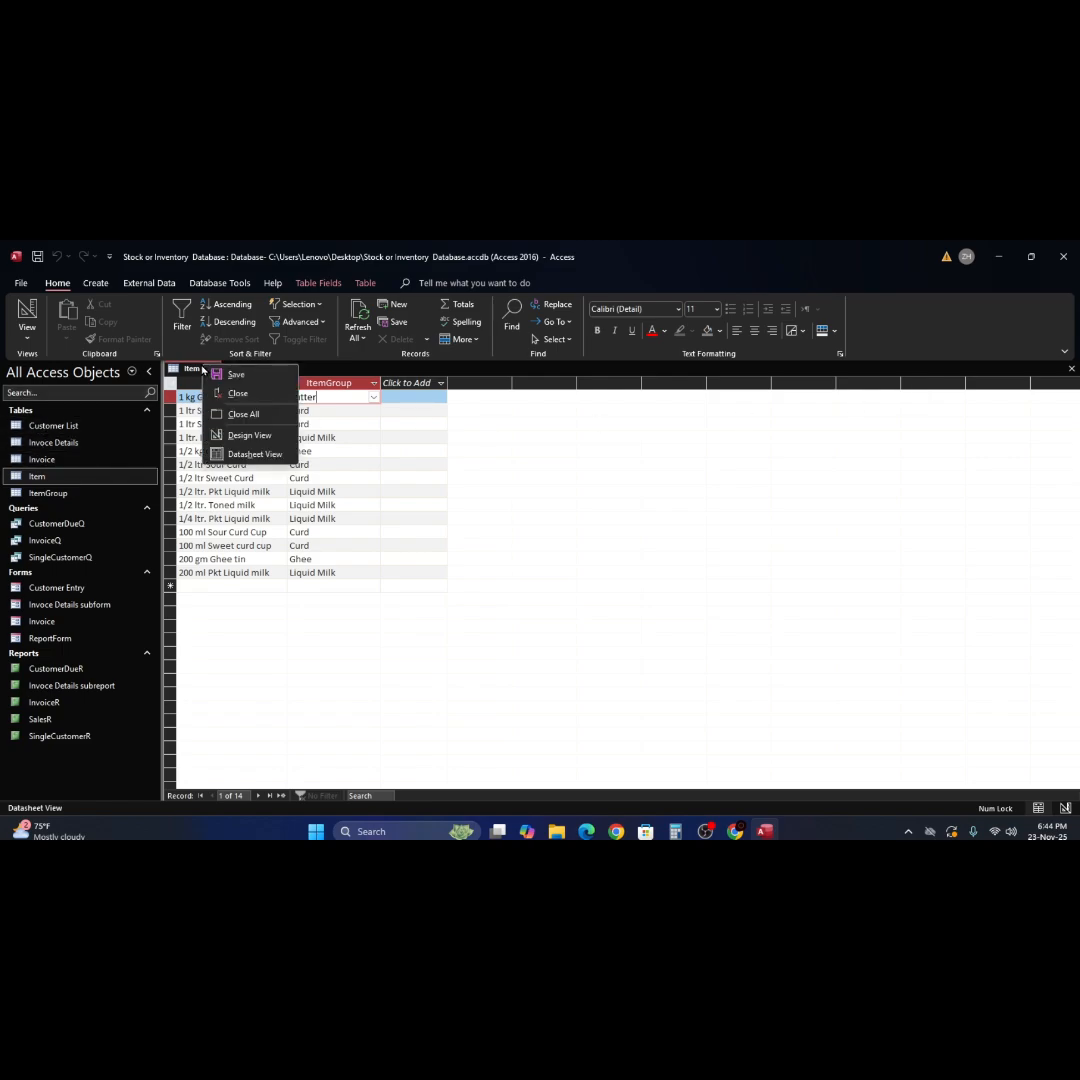
{"action": "left_click", "coordinate": [247, 436]}
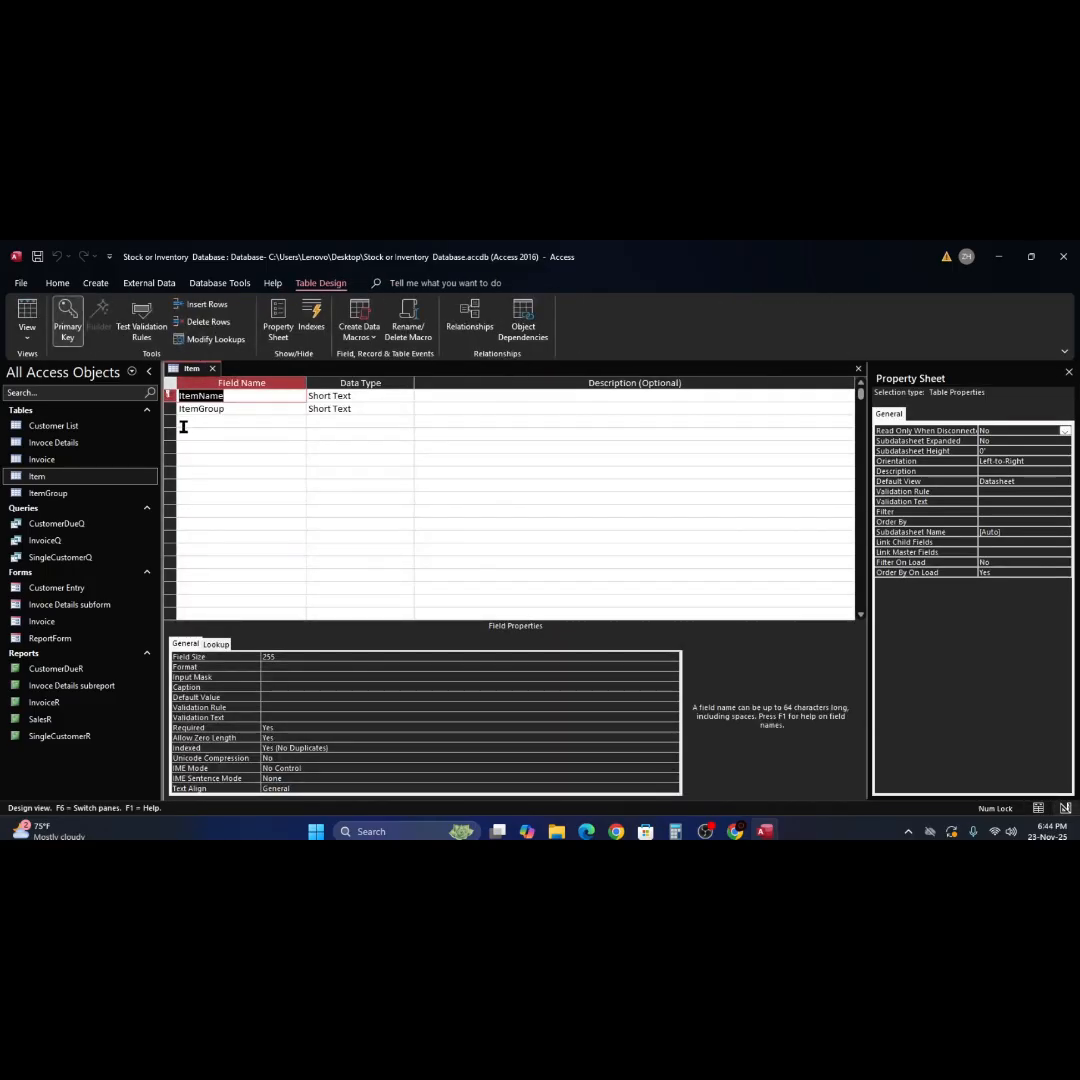
{"action": "left_click", "coordinate": [233, 409]}
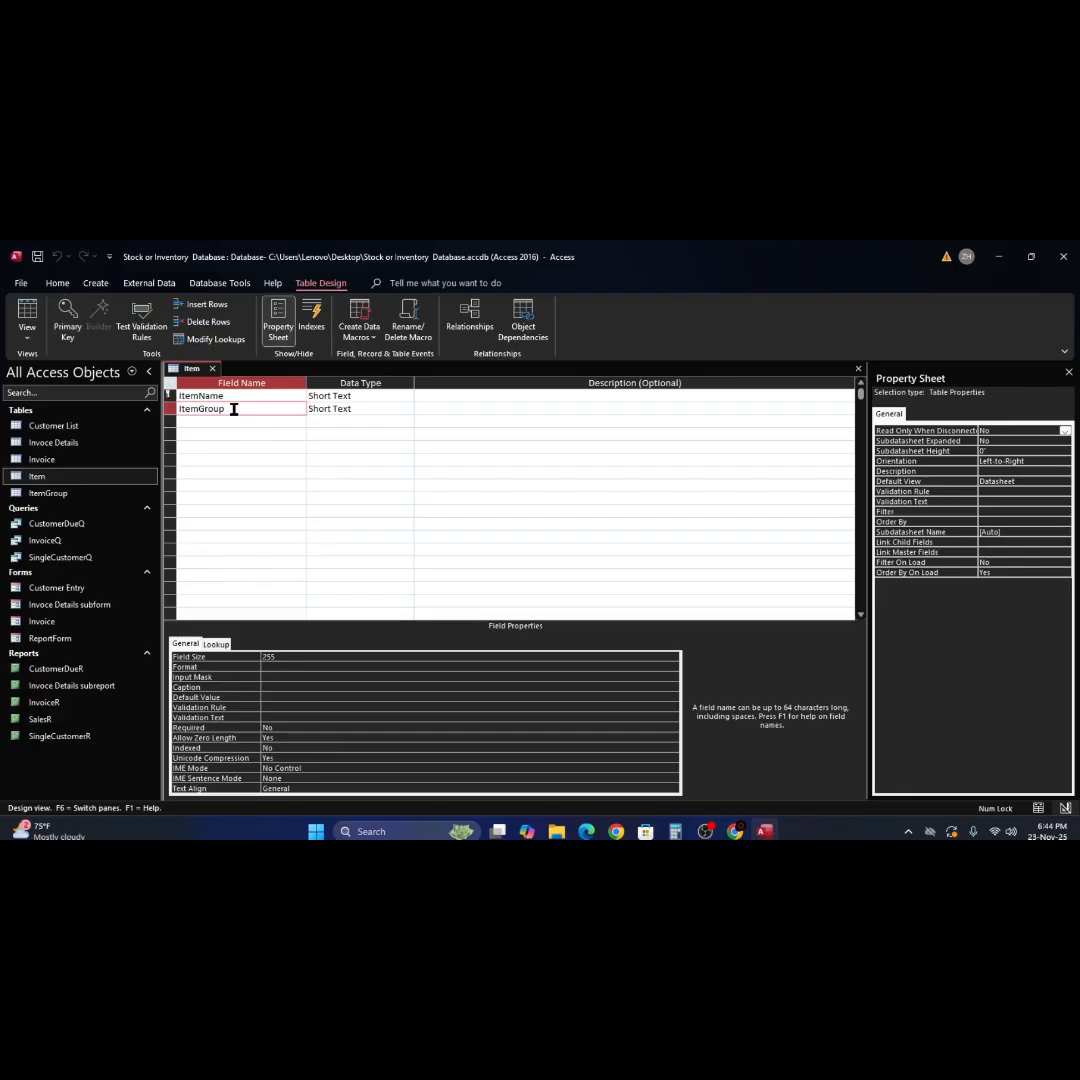
{"action": "left_click", "coordinate": [210, 305]}
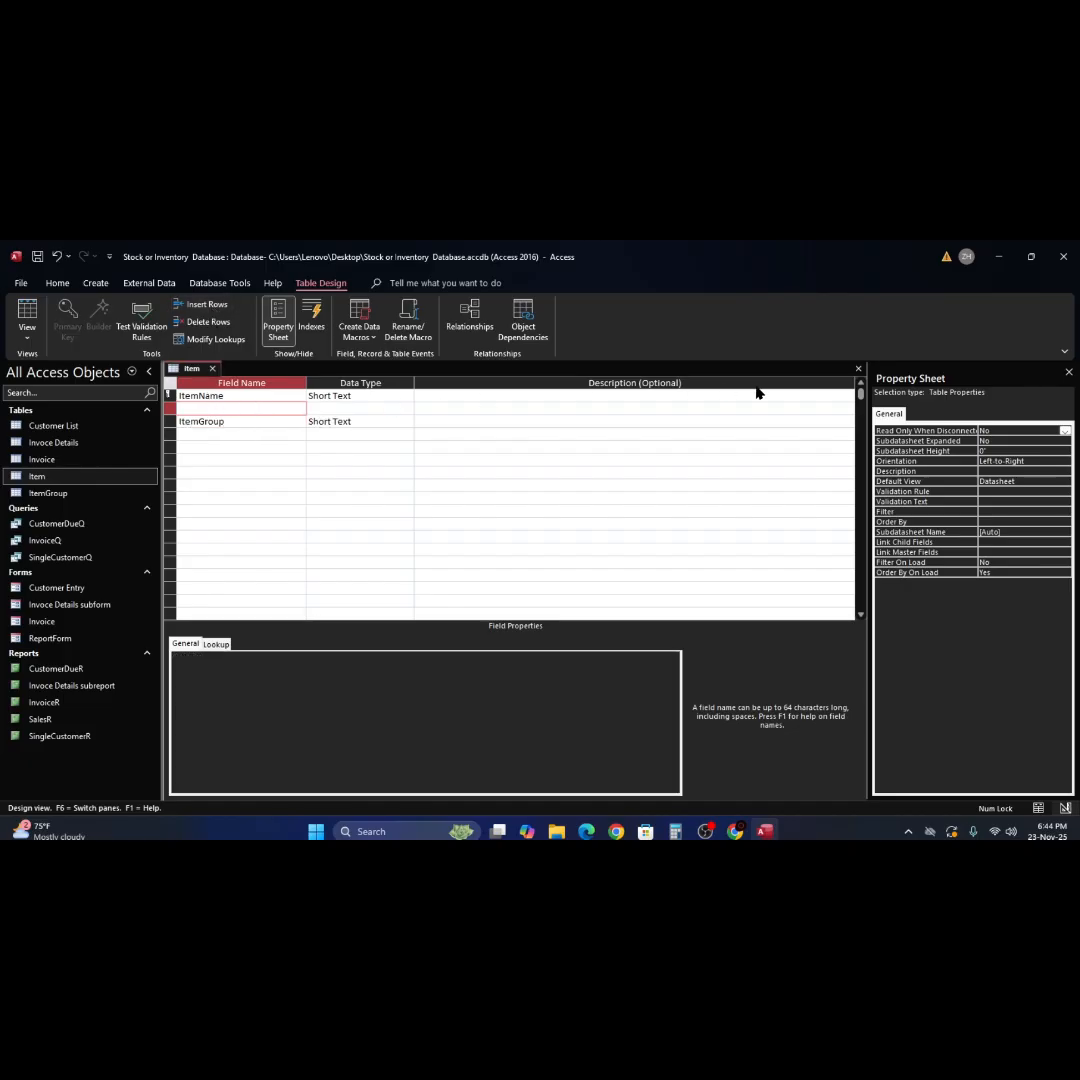
{"action": "type", "text": "Unit"}
{"action": "key", "text": "Tab"}
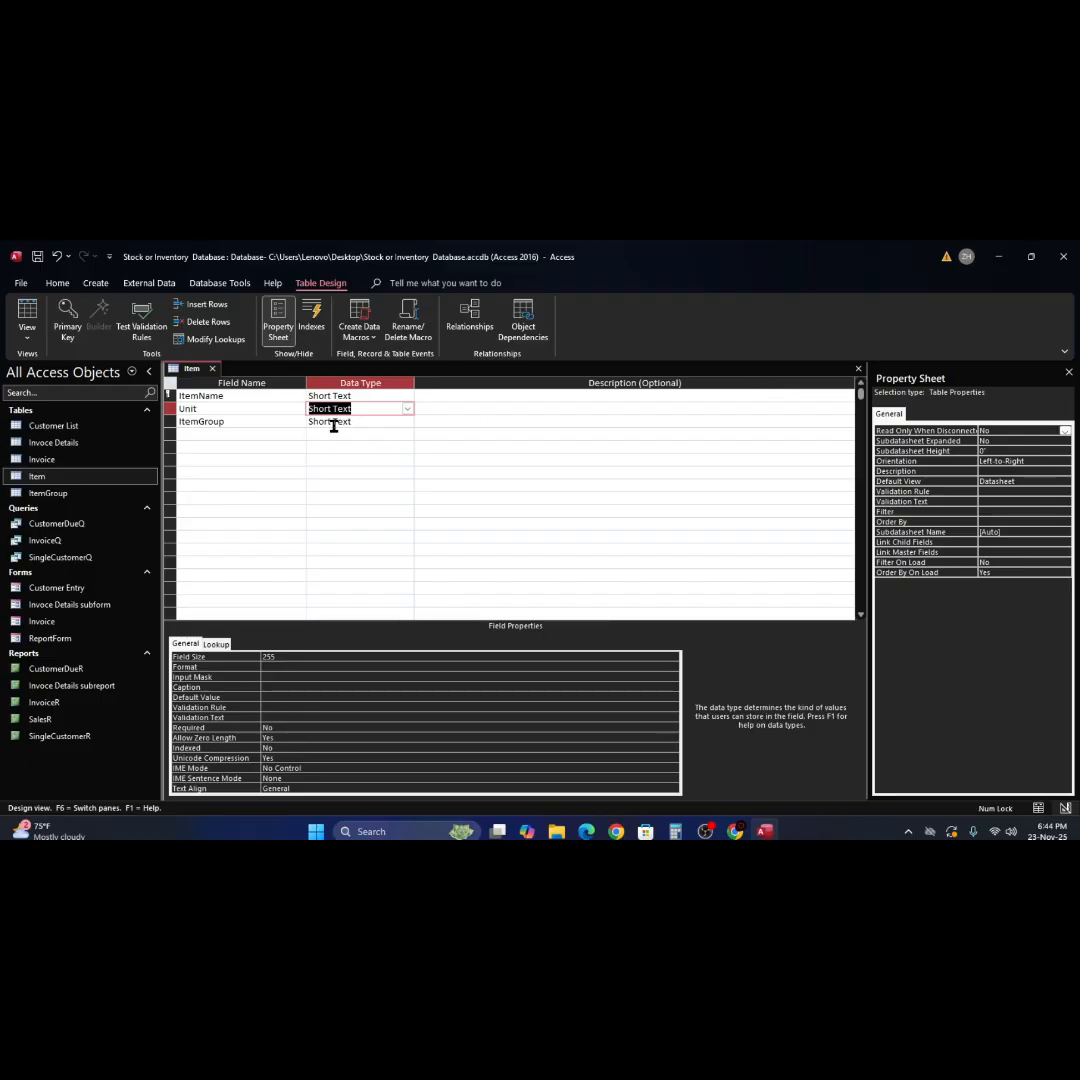
Set the Unit field's lookup display control to Combo Box and its row source type to Value List
{"action": "left_click", "coordinate": [277, 409]}
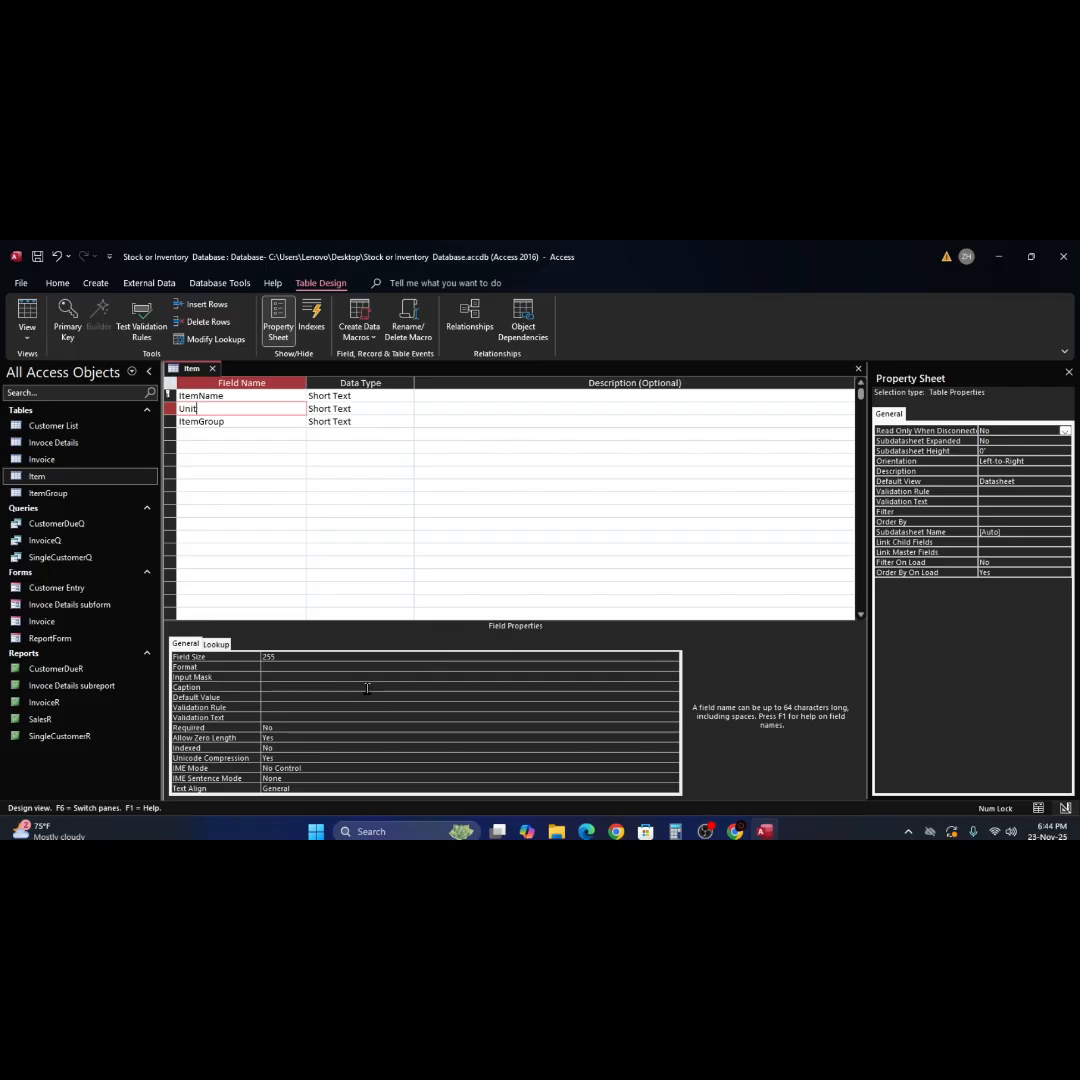
{"action": "left_click", "coordinate": [214, 645]}
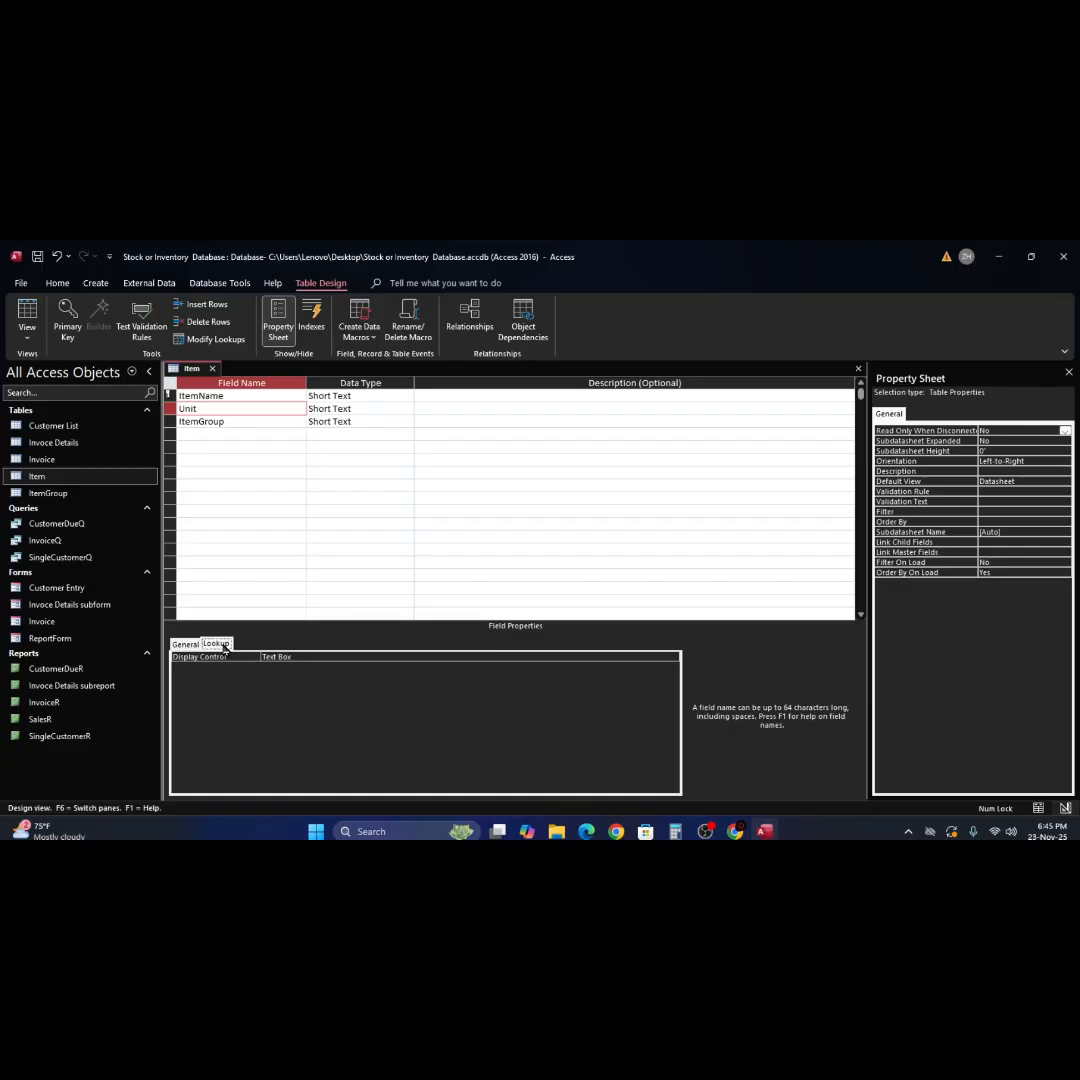
{"action": "left_click", "coordinate": [323, 656]}
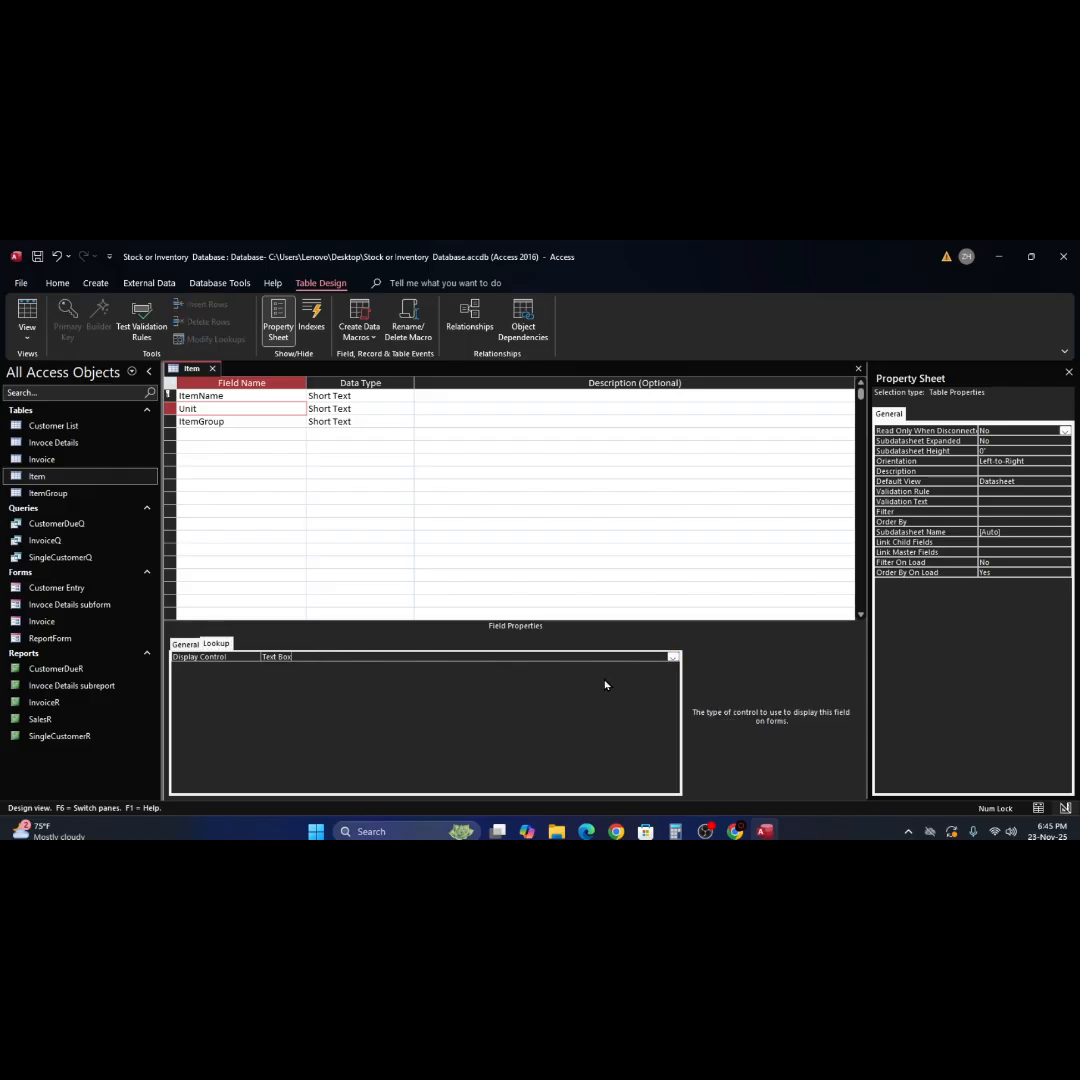
{"action": "left_click", "coordinate": [674, 658]}
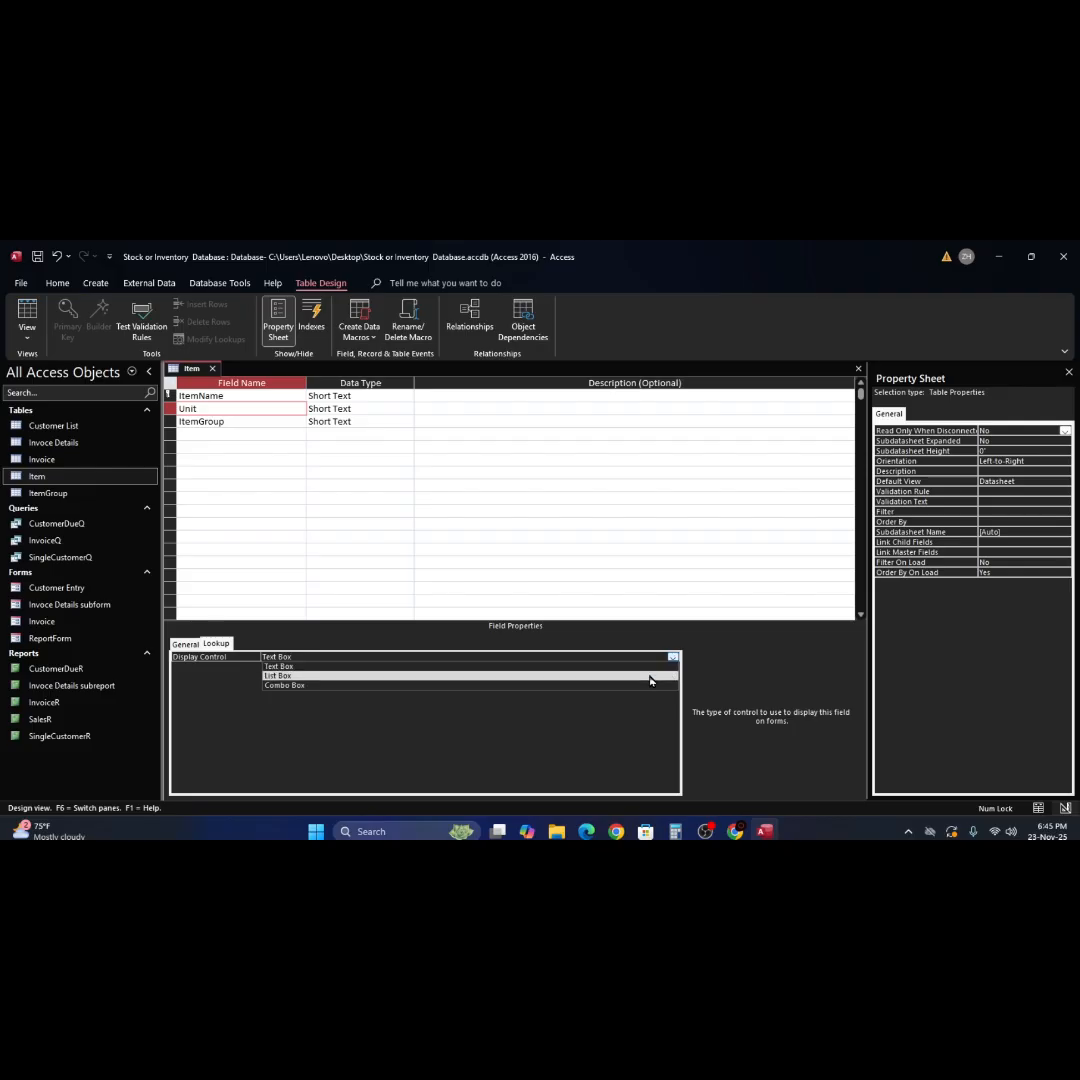
{"action": "left_click", "coordinate": [437, 687]}
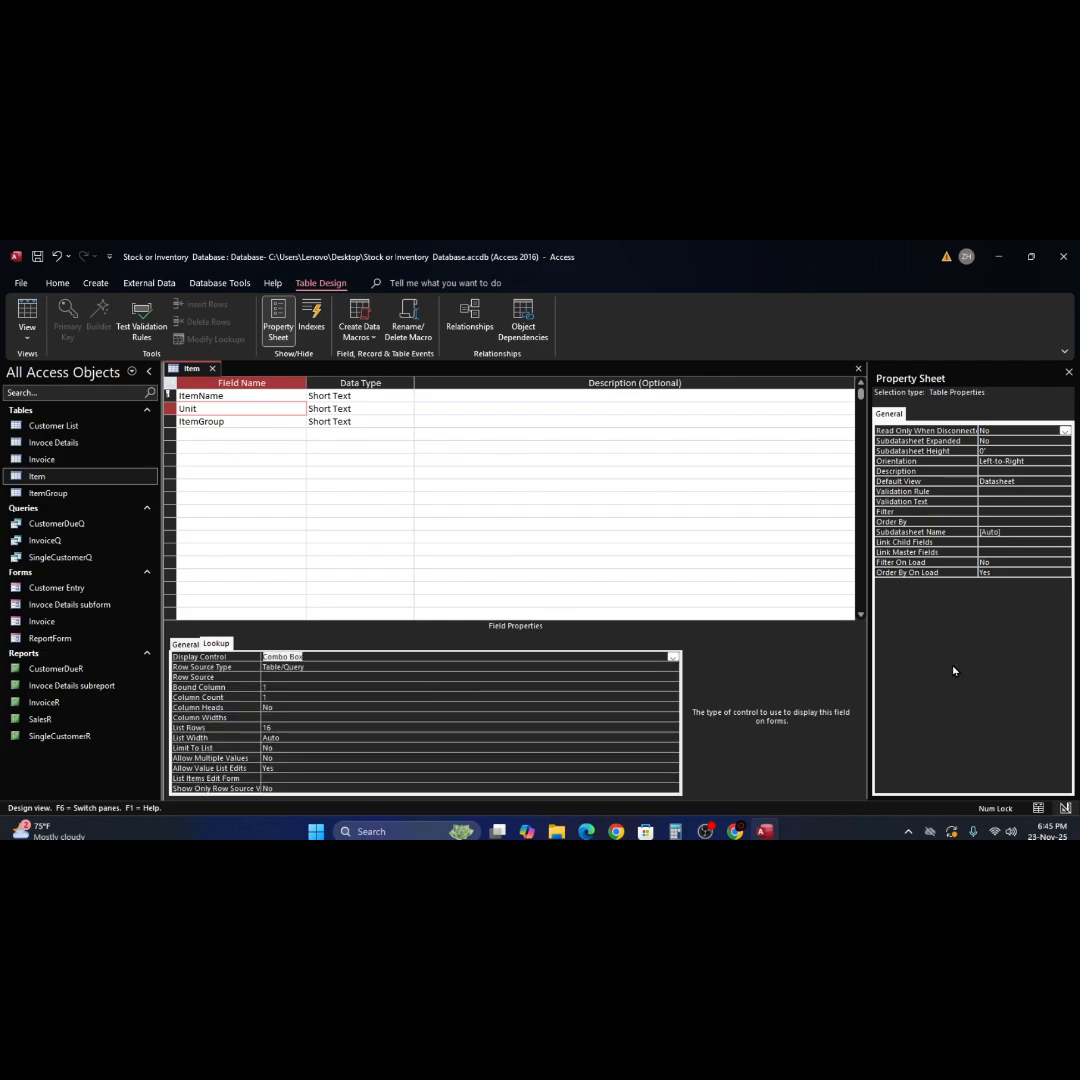
{"action": "left_click", "coordinate": [313, 669]}
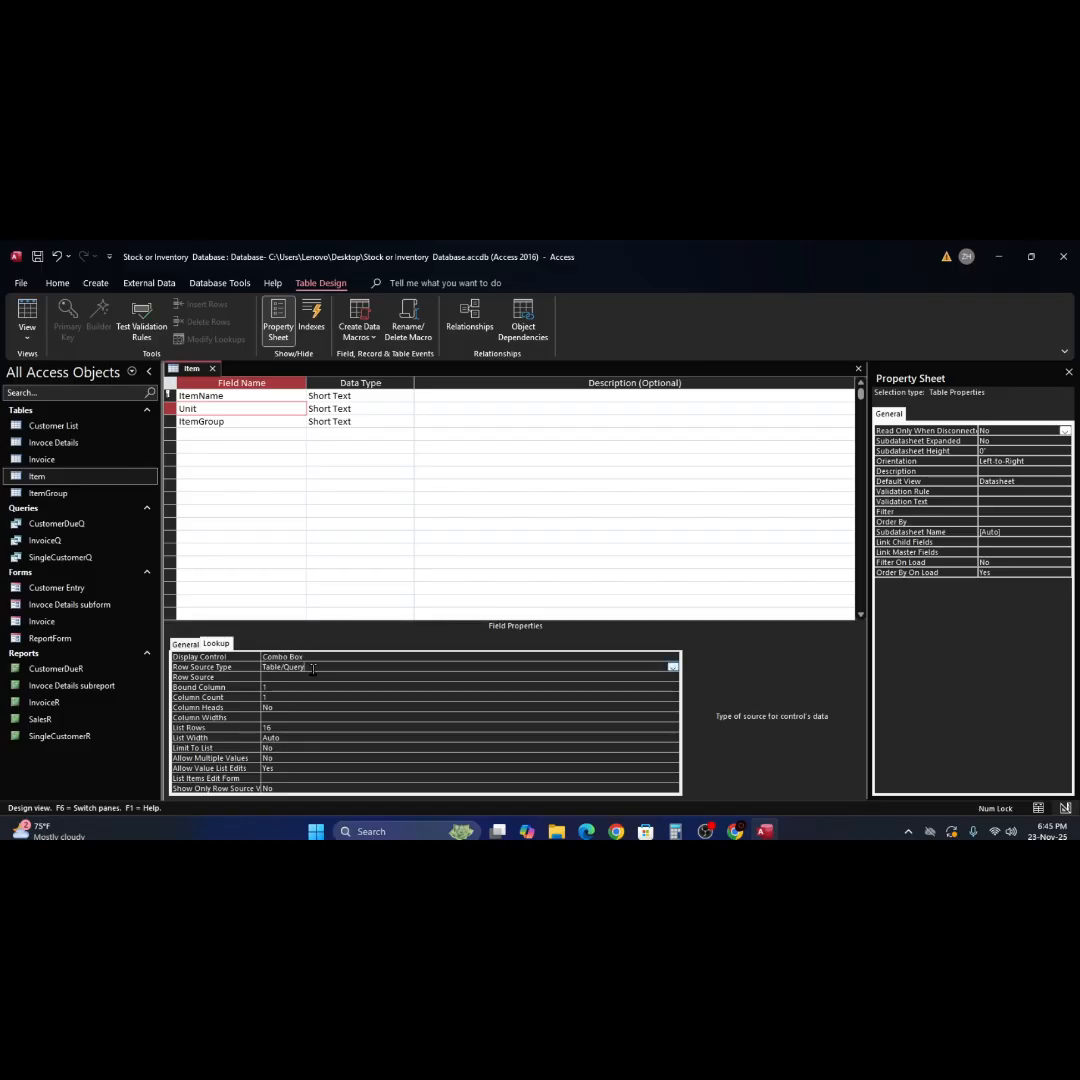
{"action": "left_click", "coordinate": [673, 667]}
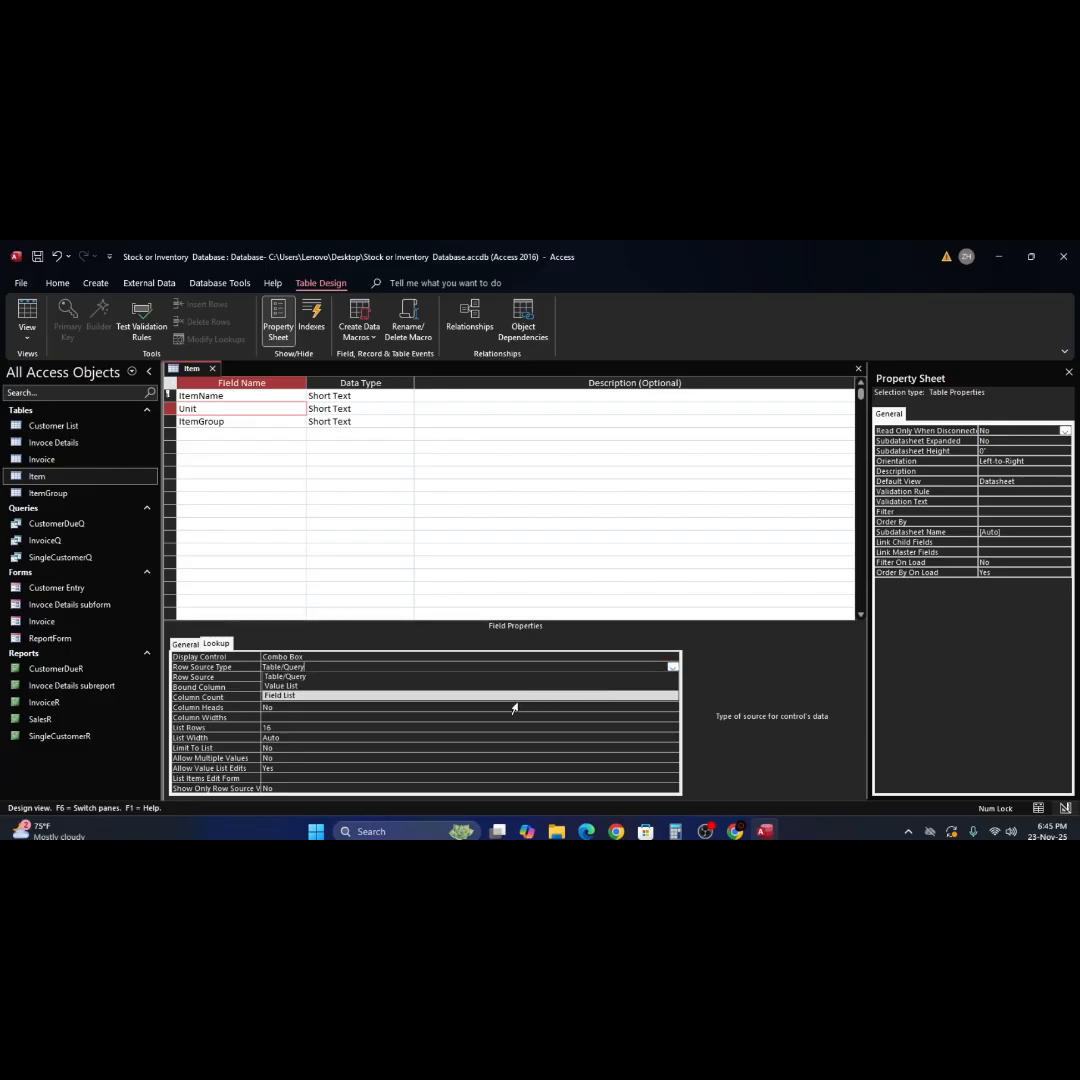
{"action": "left_click", "coordinate": [377, 687]}
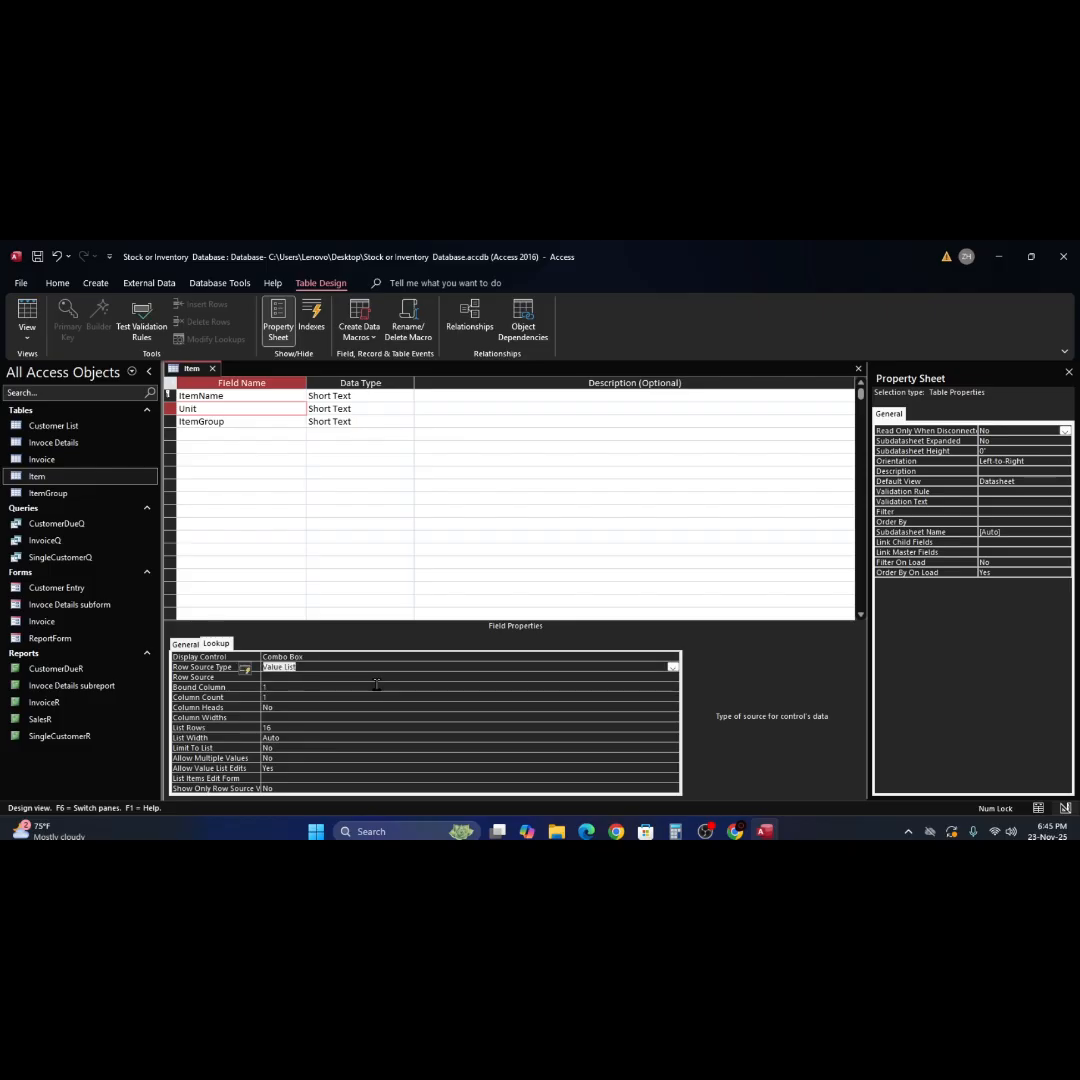
Open the Unit field's row source list for editing and enter the items Pcs, Kgs and Lts on separate lines
{"action": "left_click", "coordinate": [285, 677]}
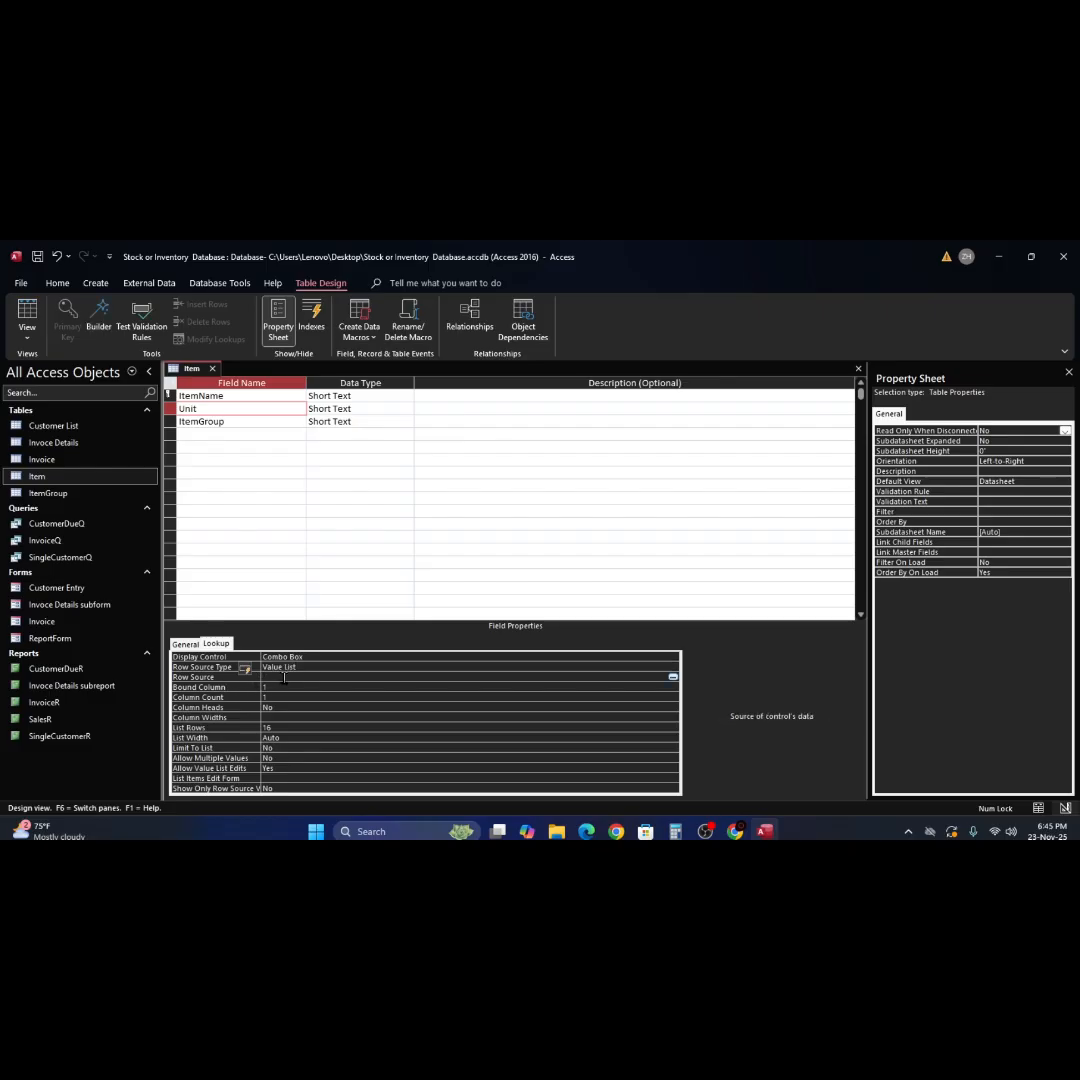
{"action": "left_click", "coordinate": [673, 679]}
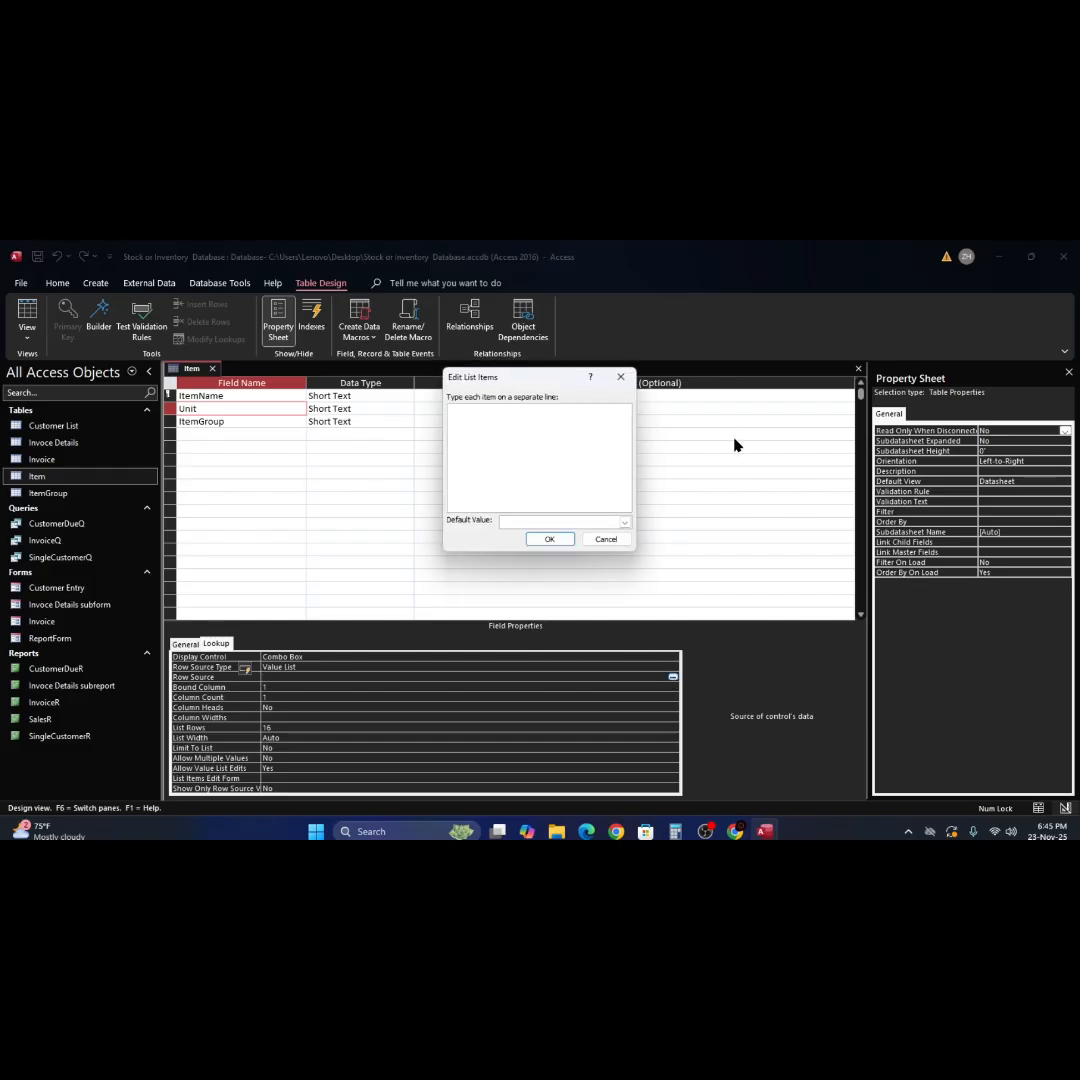
{"action": "type", "text": "Pcs"}
{"action": "key", "text": "Return"}
{"action": "type", "text": "K"}
{"action": "type", "text": "g"}
{"action": "type", "text": "L"}
{"action": "type", "text": "t"}
{"action": "type", "text": "s"}
{"action": "type", "text": "s"}
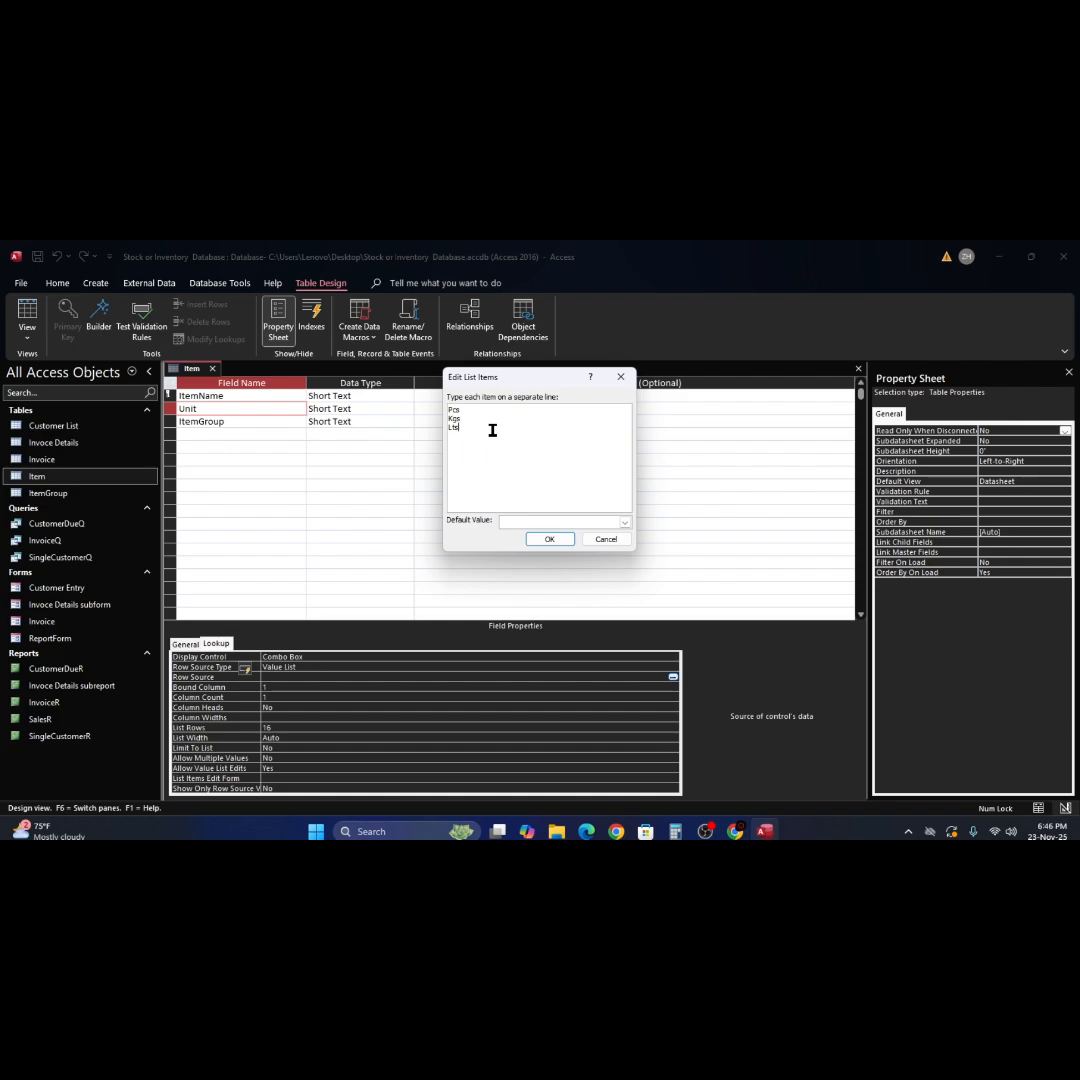
Add Ml and Pkts as further items to the Unit list and accept the list
{"action": "key", "text": "Return"}
{"action": "type", "text": "M"}
{"action": "key", "text": "BackSpace"}
{"action": "type", "text": "ml"}
{"action": "key", "text": "BackSpace"}
{"action": "key", "text": "BackSpace"}
{"action": "type", "text": "M"}
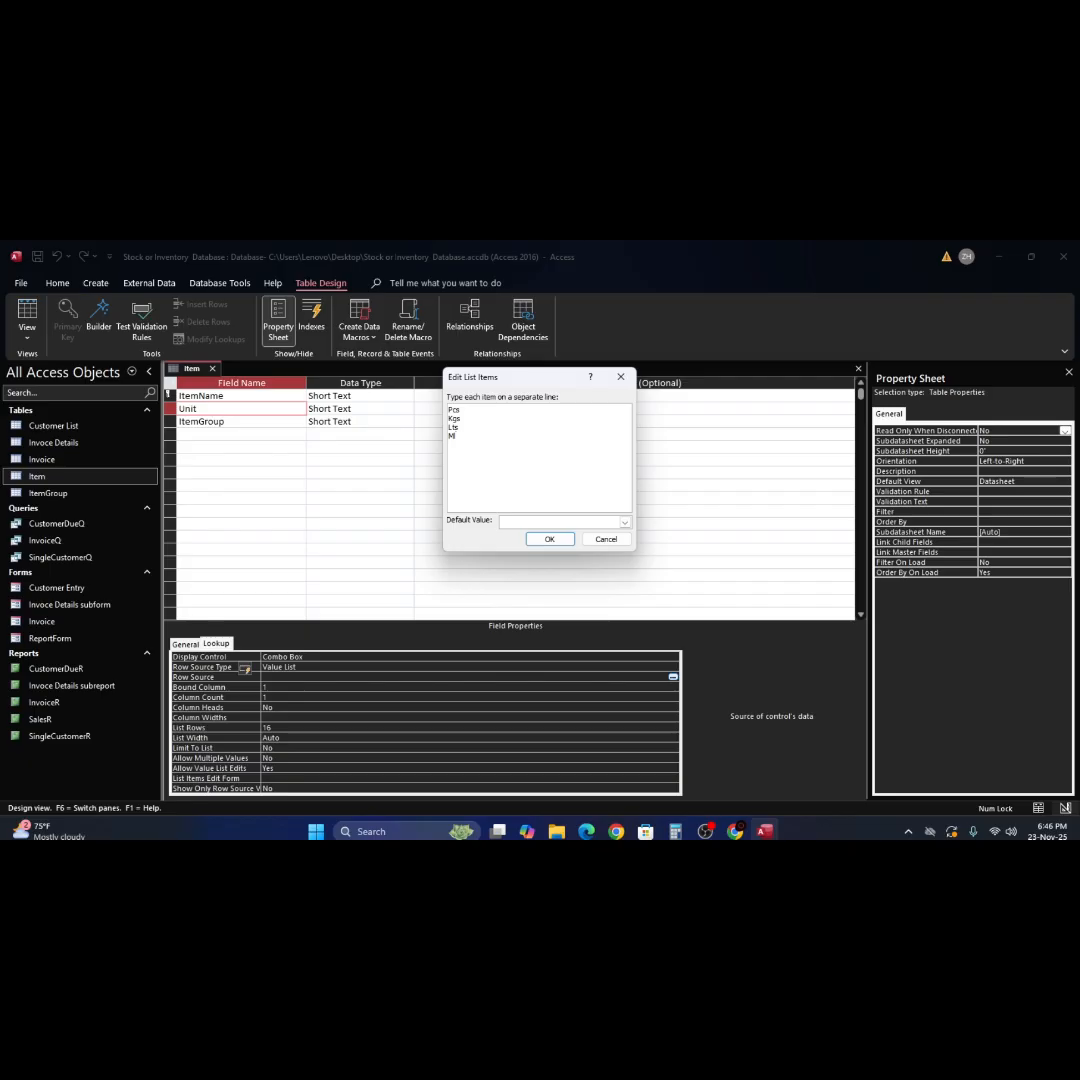
{"action": "type", "text": "l"}
{"action": "key", "text": "Return"}
{"action": "type", "text": "Pkts"}
{"action": "left_click", "coordinate": [554, 541]}
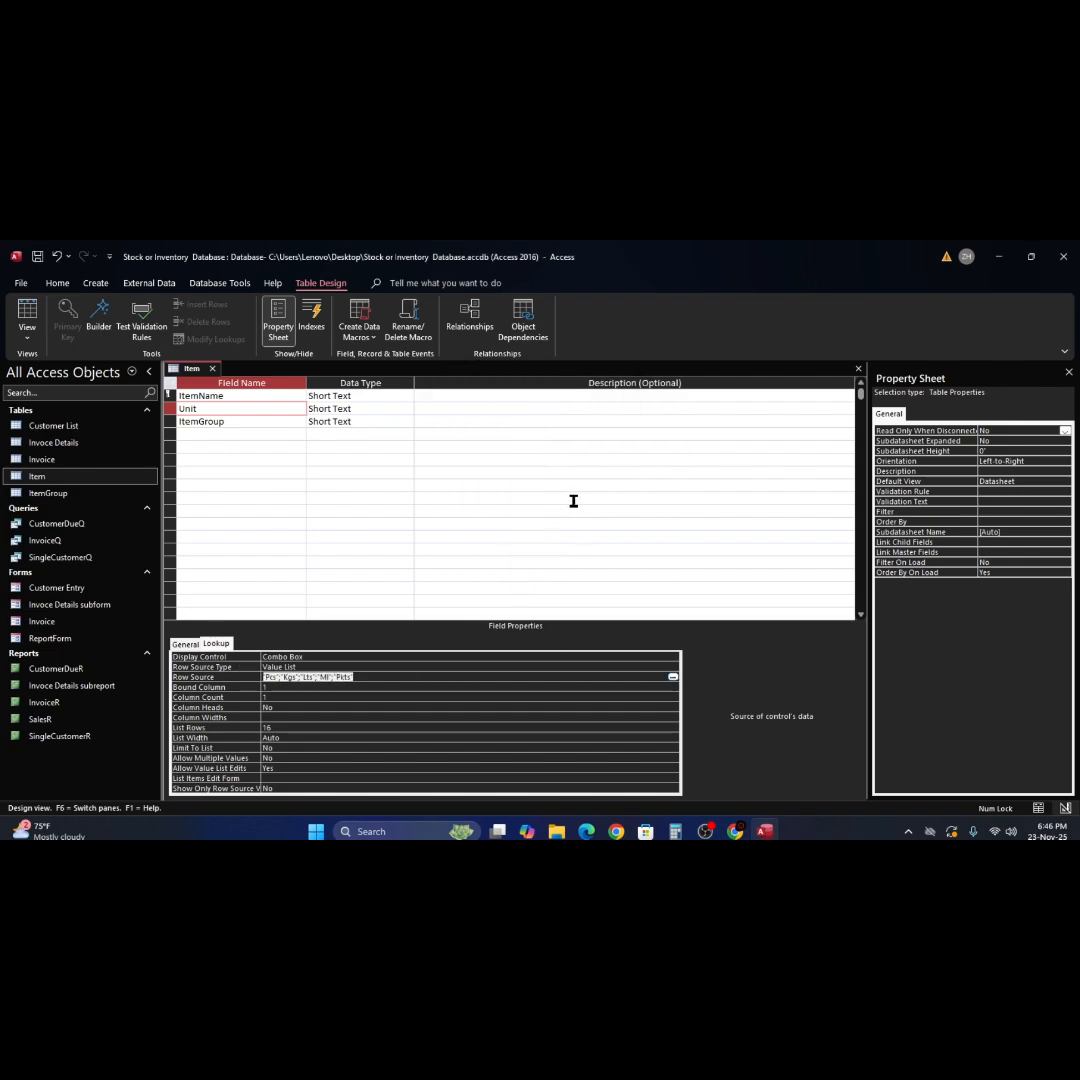
Save the Item table and check the Unit choices for 1 kg Ghee in Datasheet View
{"action": "key", "text": "ctrl+s"}
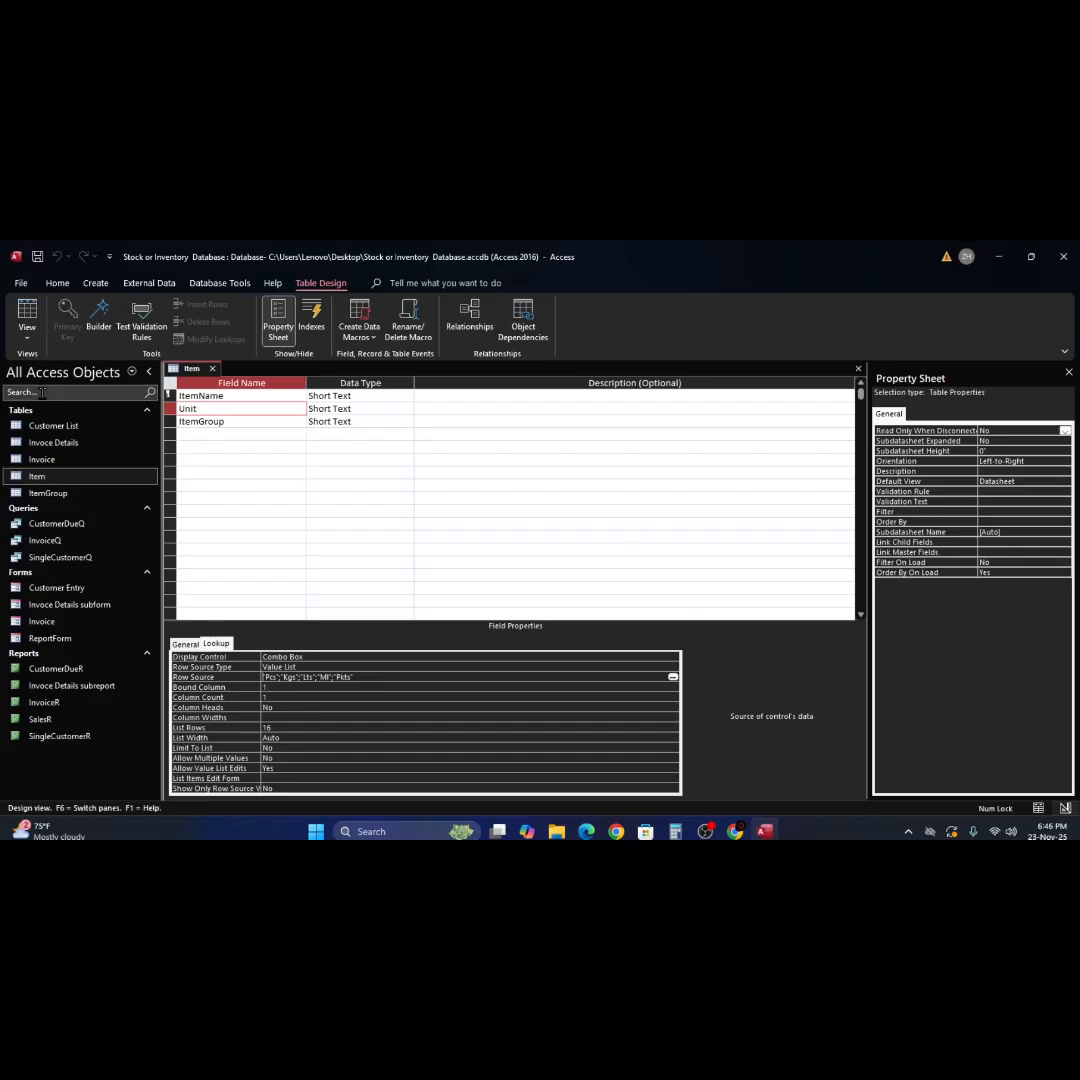
{"action": "left_click", "coordinate": [28, 320]}
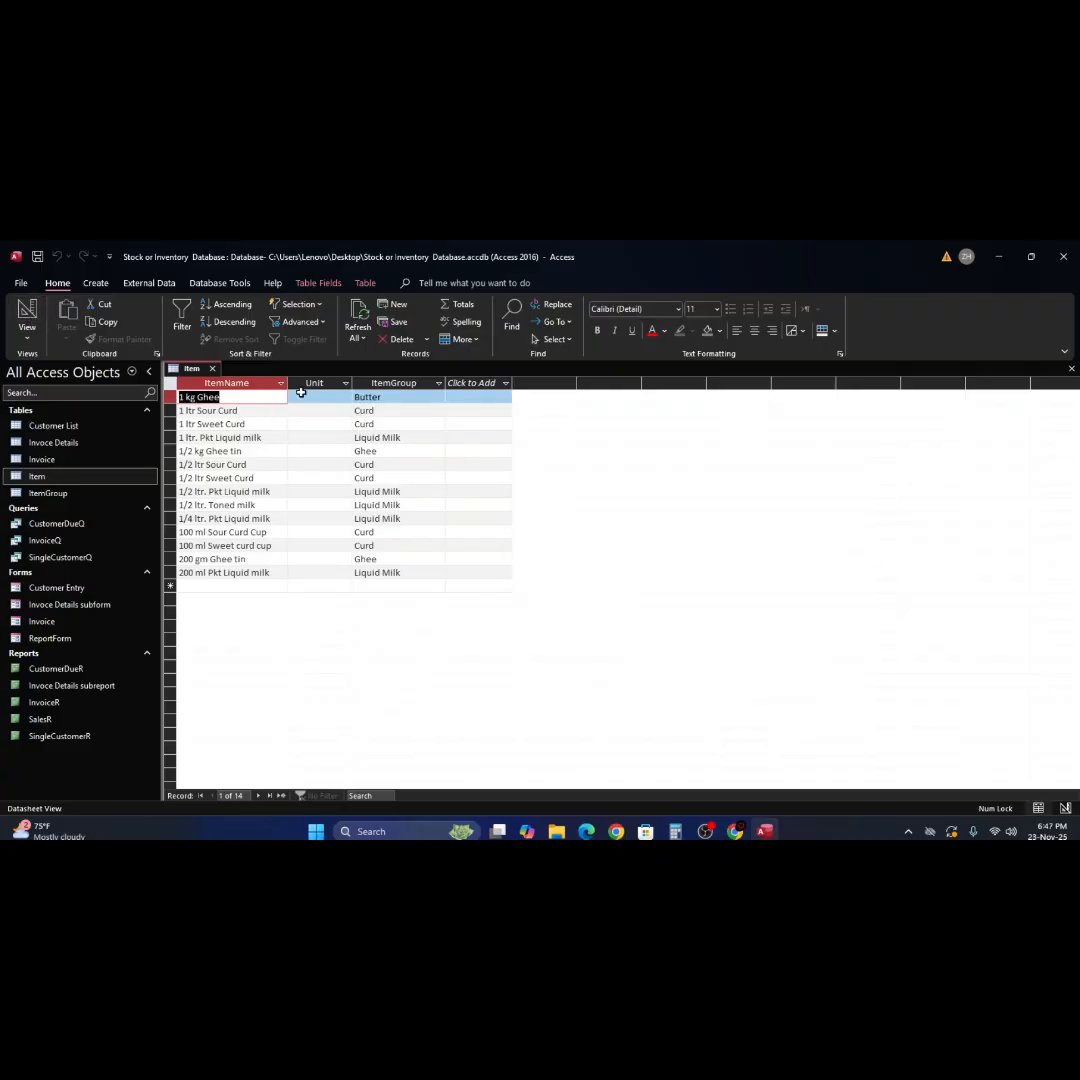
{"action": "left_click", "coordinate": [297, 395]}
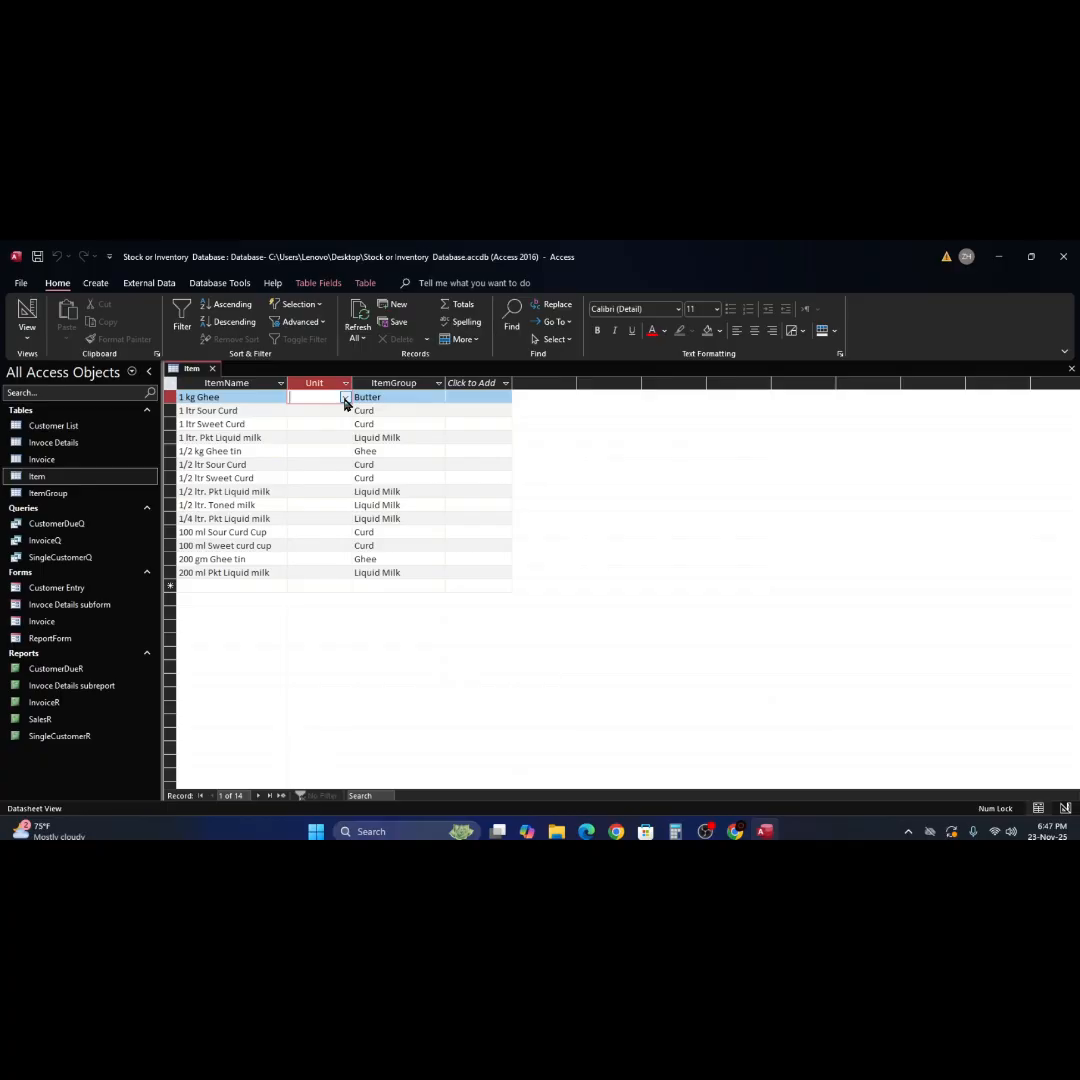
{"action": "left_click", "coordinate": [345, 398]}
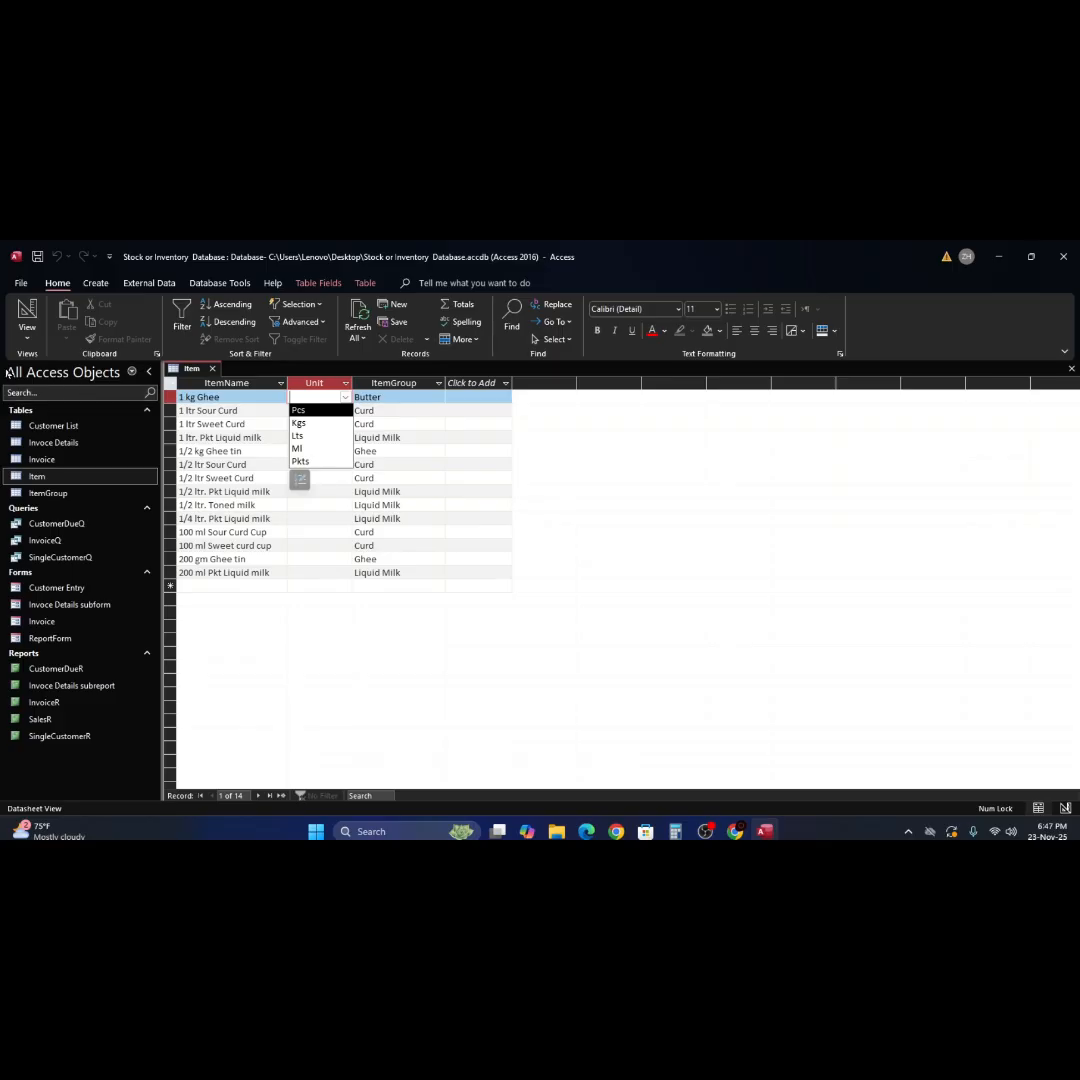
Correct the litre entry in the Unit field's value list to Ltrs and save the table, returning to Datasheet View
{"action": "left_click", "coordinate": [27, 322]}
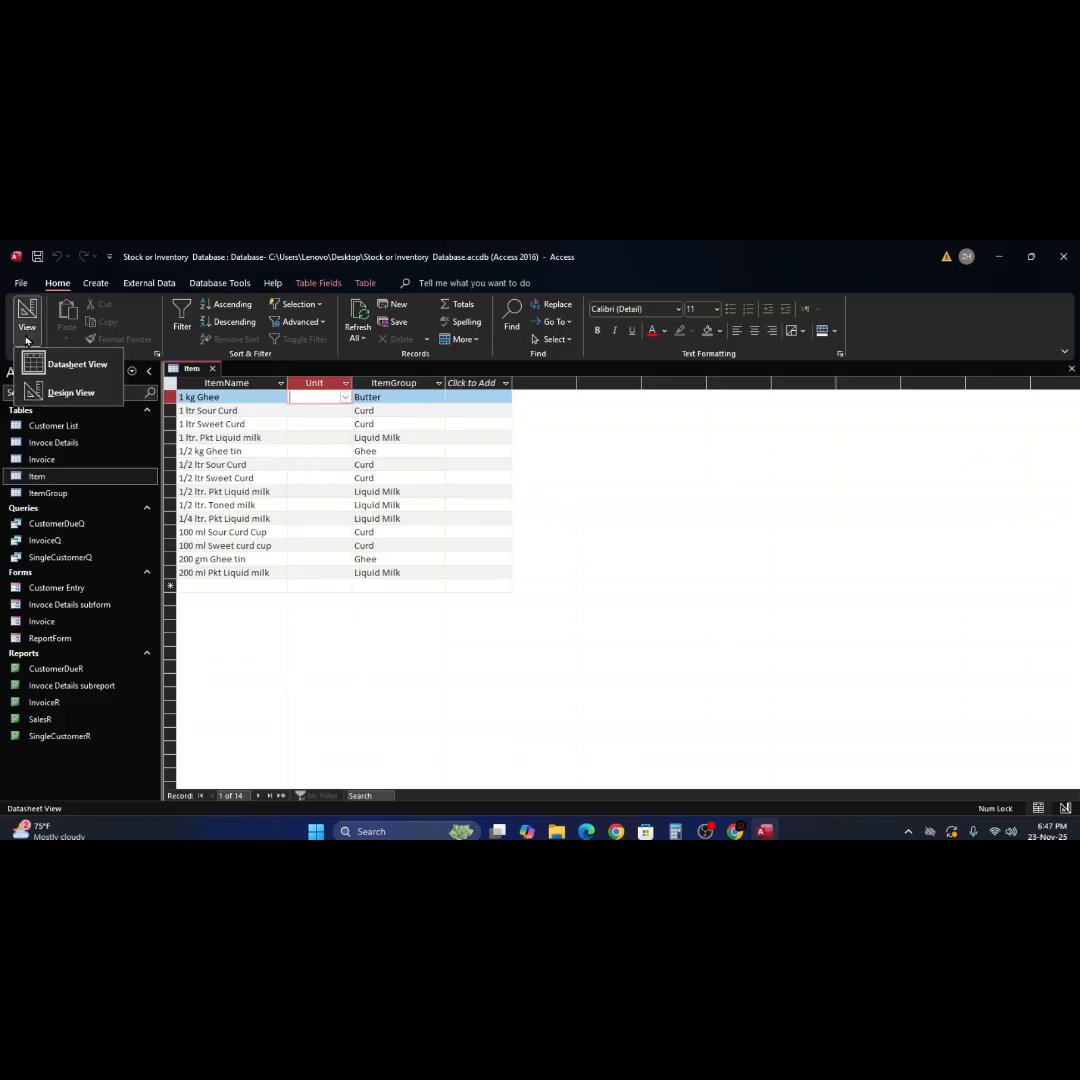
{"action": "left_click", "coordinate": [68, 392]}
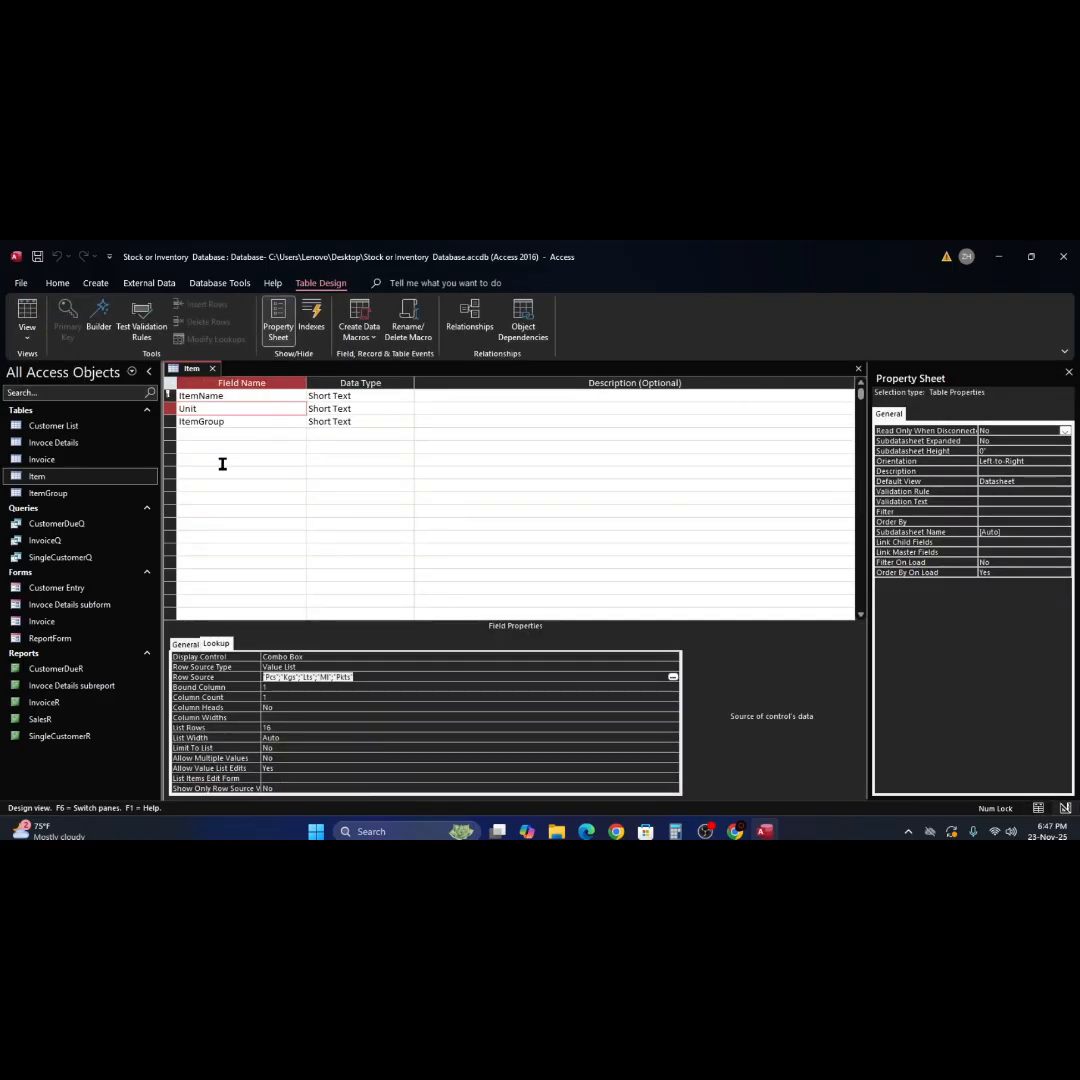
{"action": "left_click", "coordinate": [672, 679]}
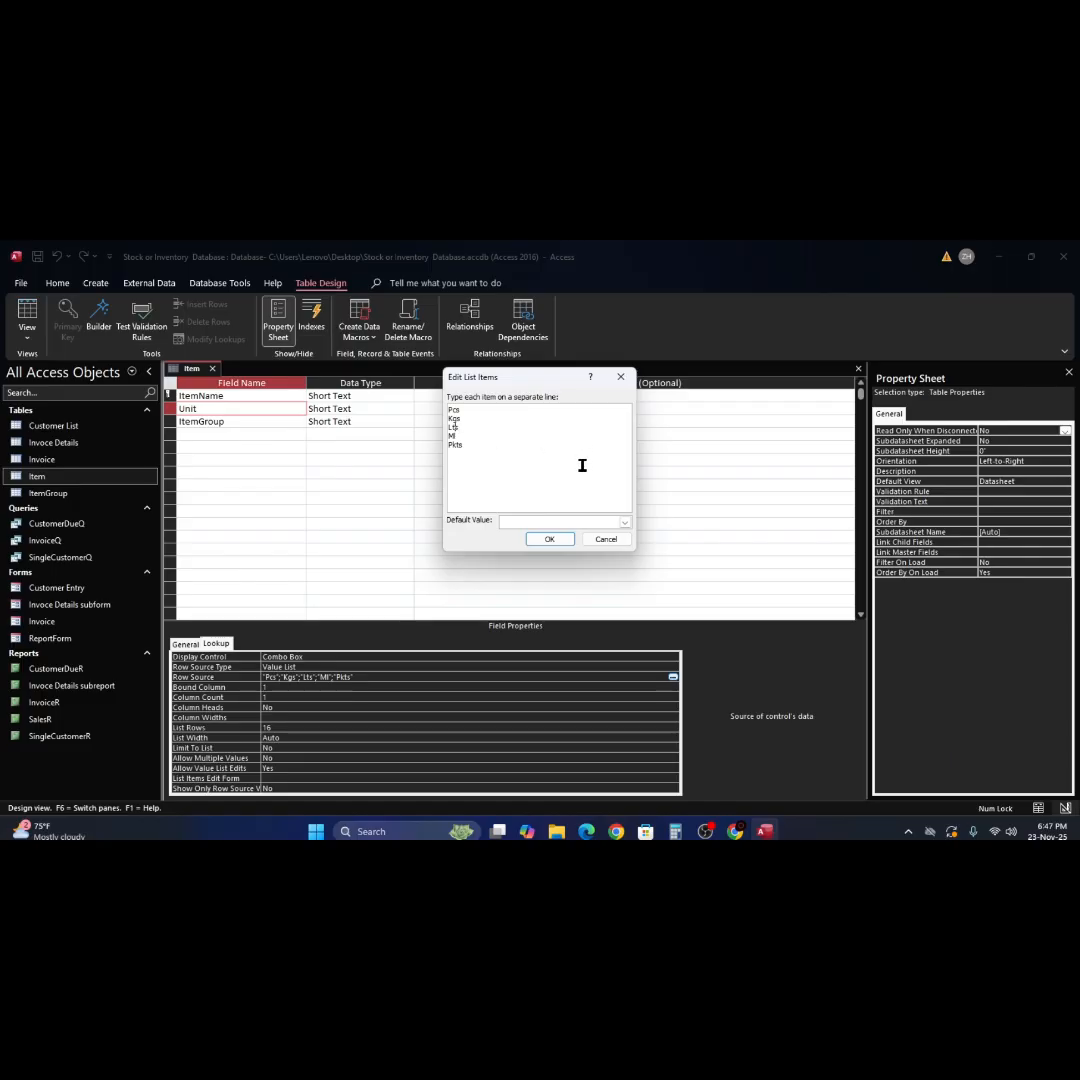
{"action": "type", "text": "r"}
{"action": "left_click", "coordinate": [553, 541]}
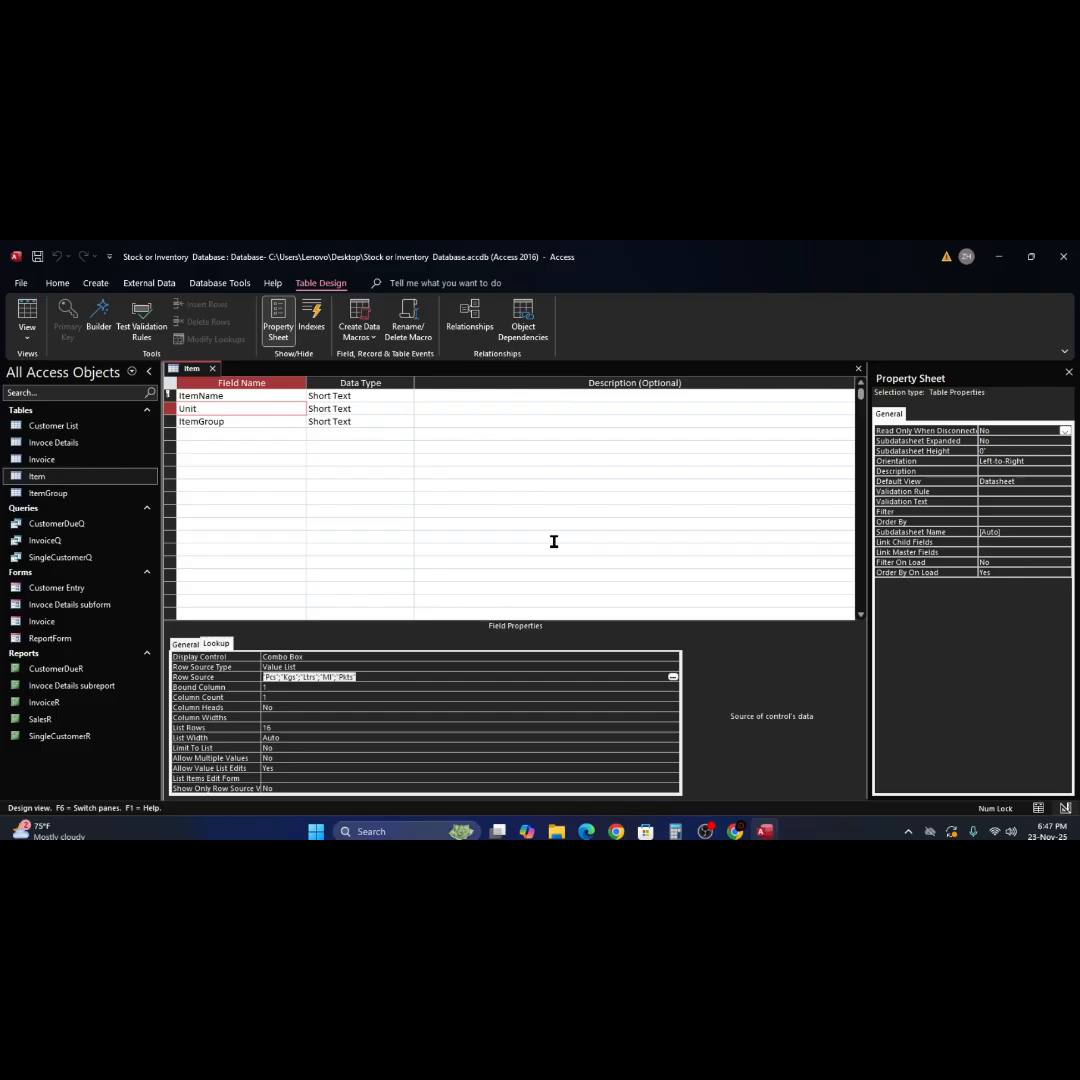
{"action": "left_click", "coordinate": [30, 319]}
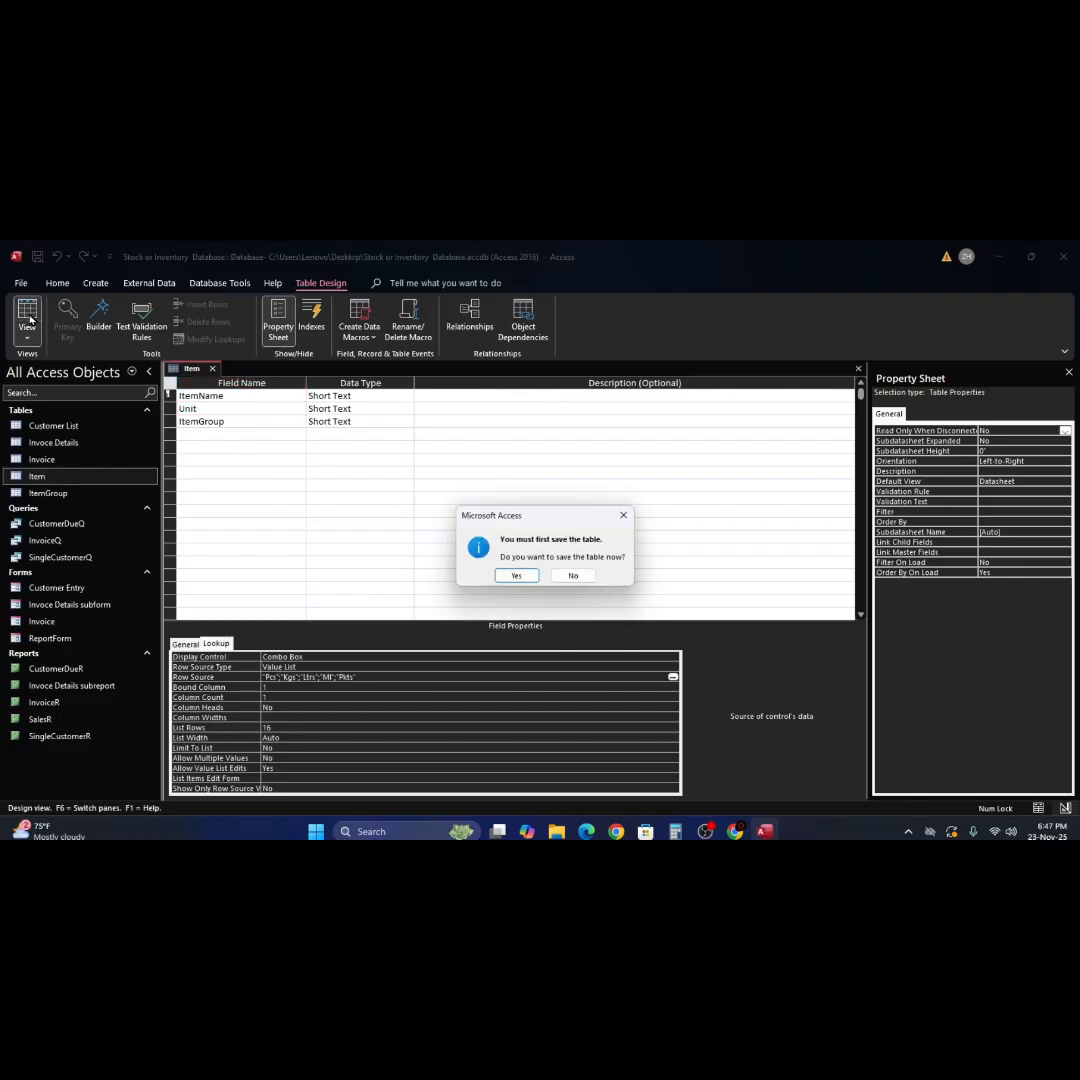
{"action": "left_click", "coordinate": [518, 581]}
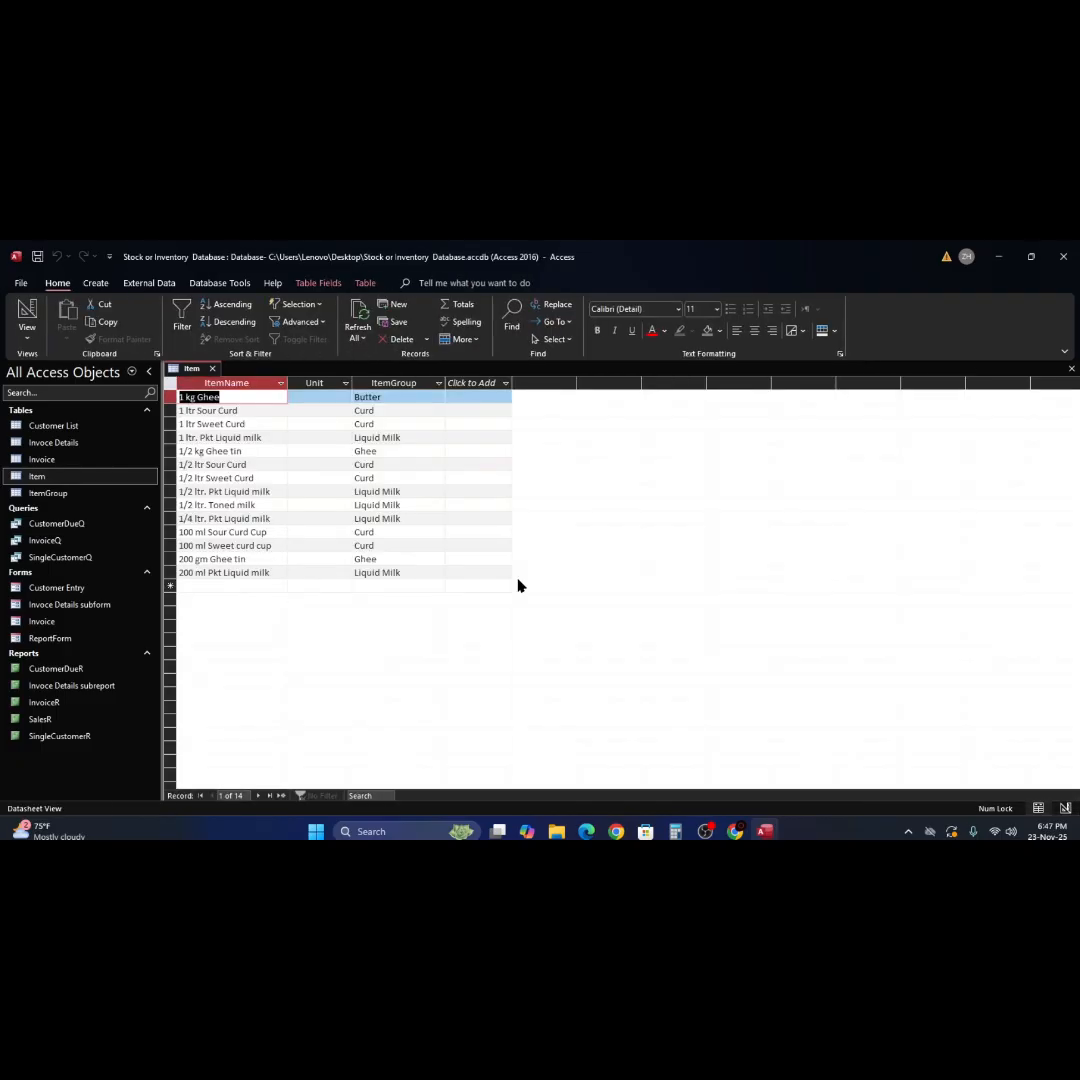
Set the Unit of the 1 kg Ghee item to Kgs
{"action": "left_click", "coordinate": [322, 397]}
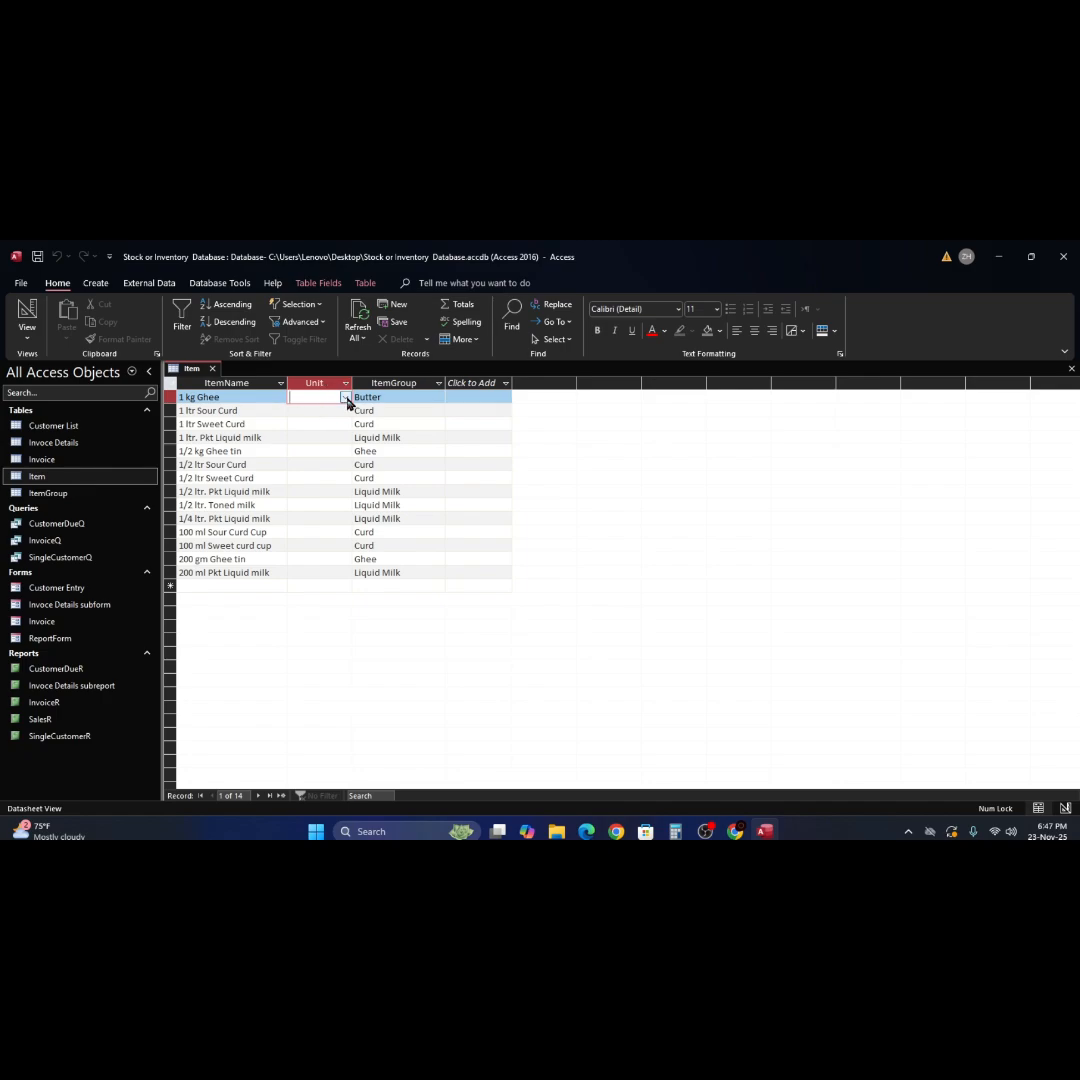
{"action": "left_click", "coordinate": [346, 398]}
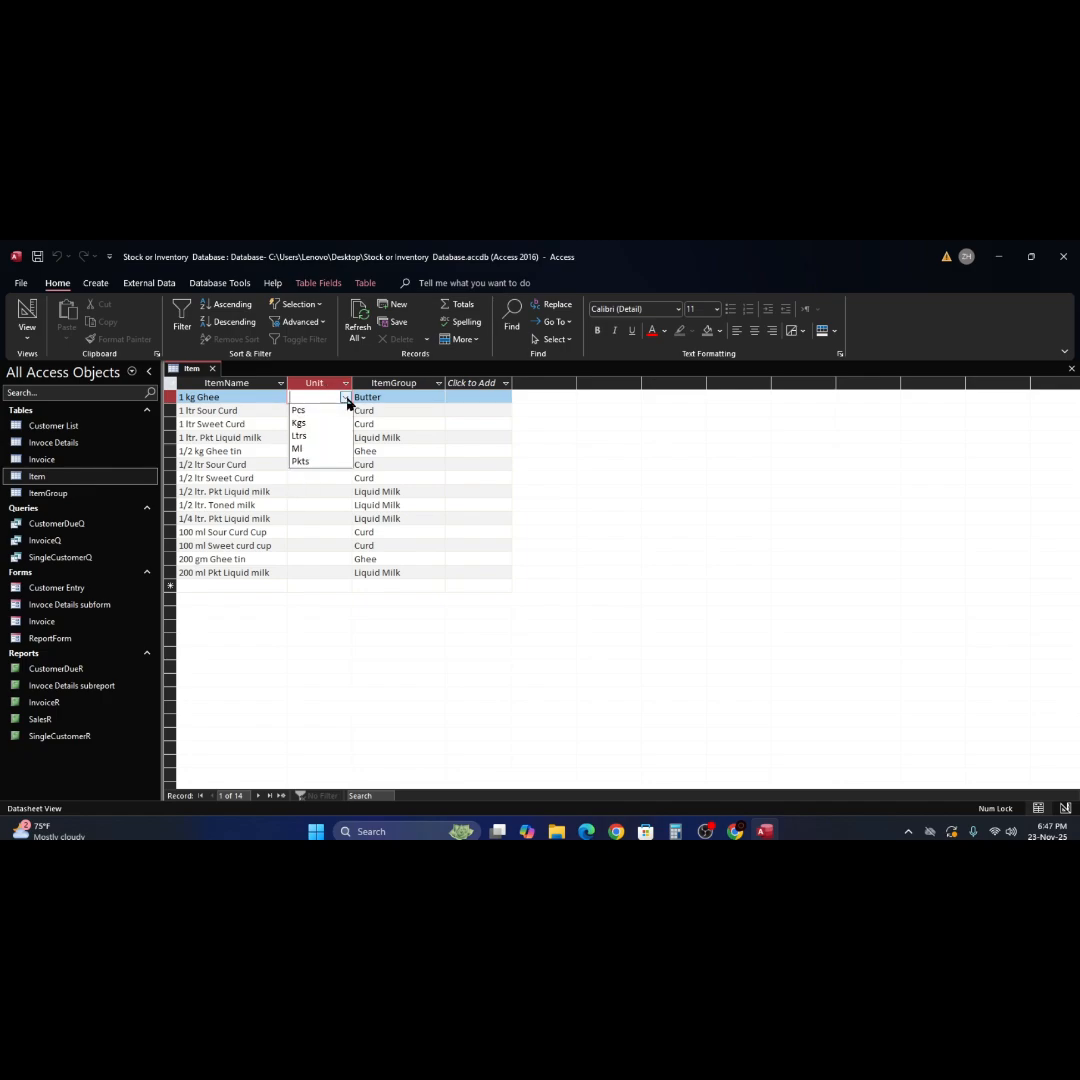
{"action": "left_click", "coordinate": [346, 399]}
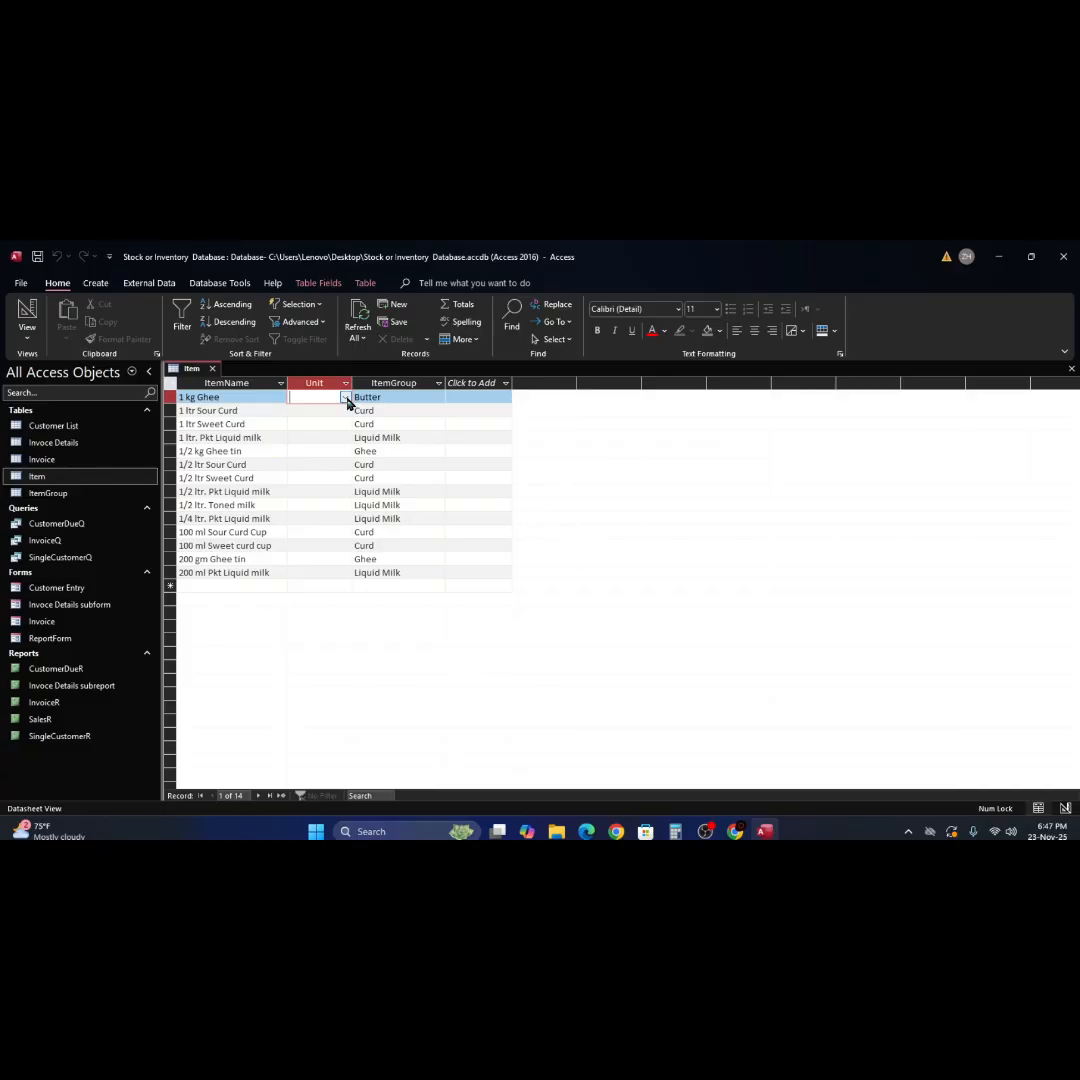
{"action": "left_click", "coordinate": [346, 399]}
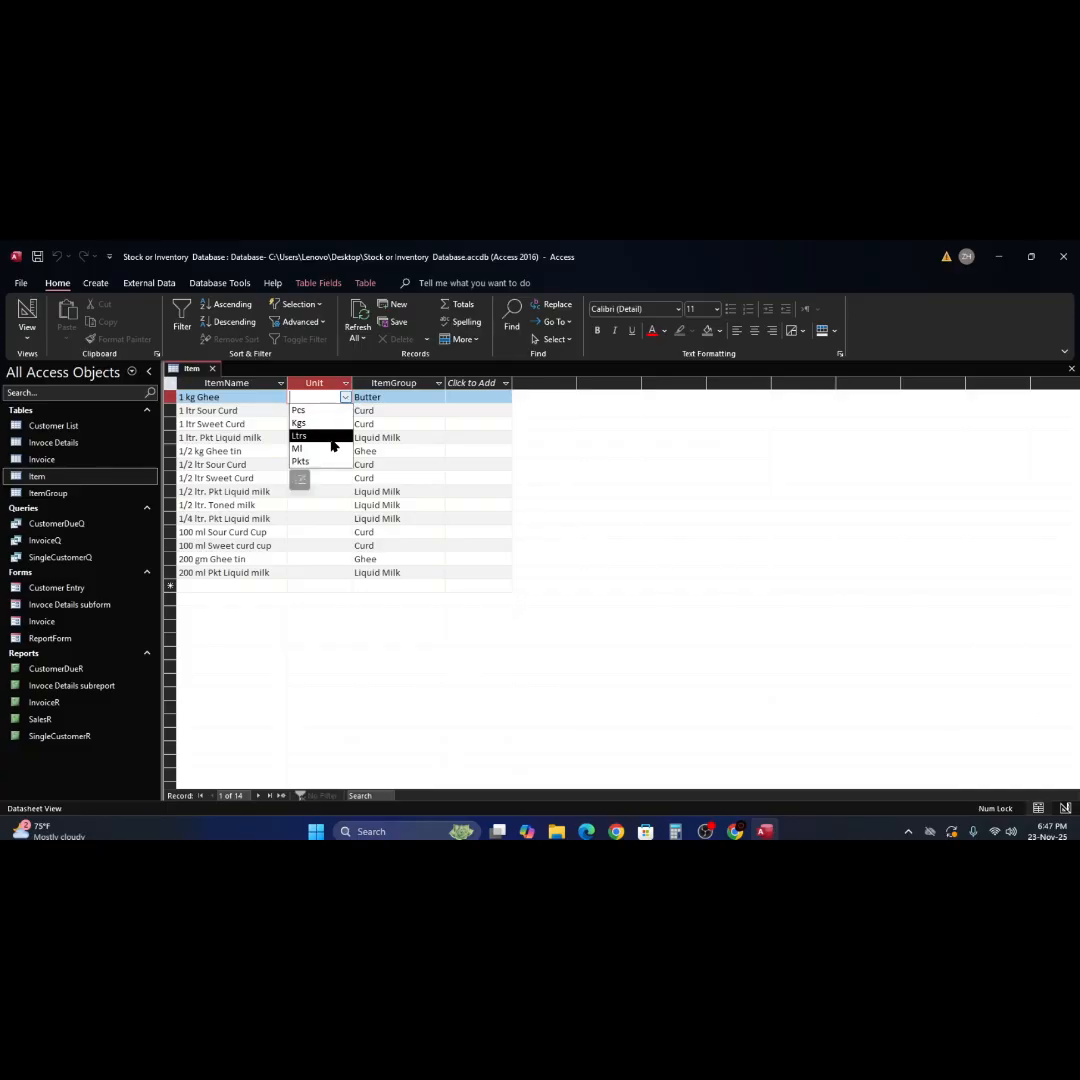
{"action": "left_click", "coordinate": [305, 423]}
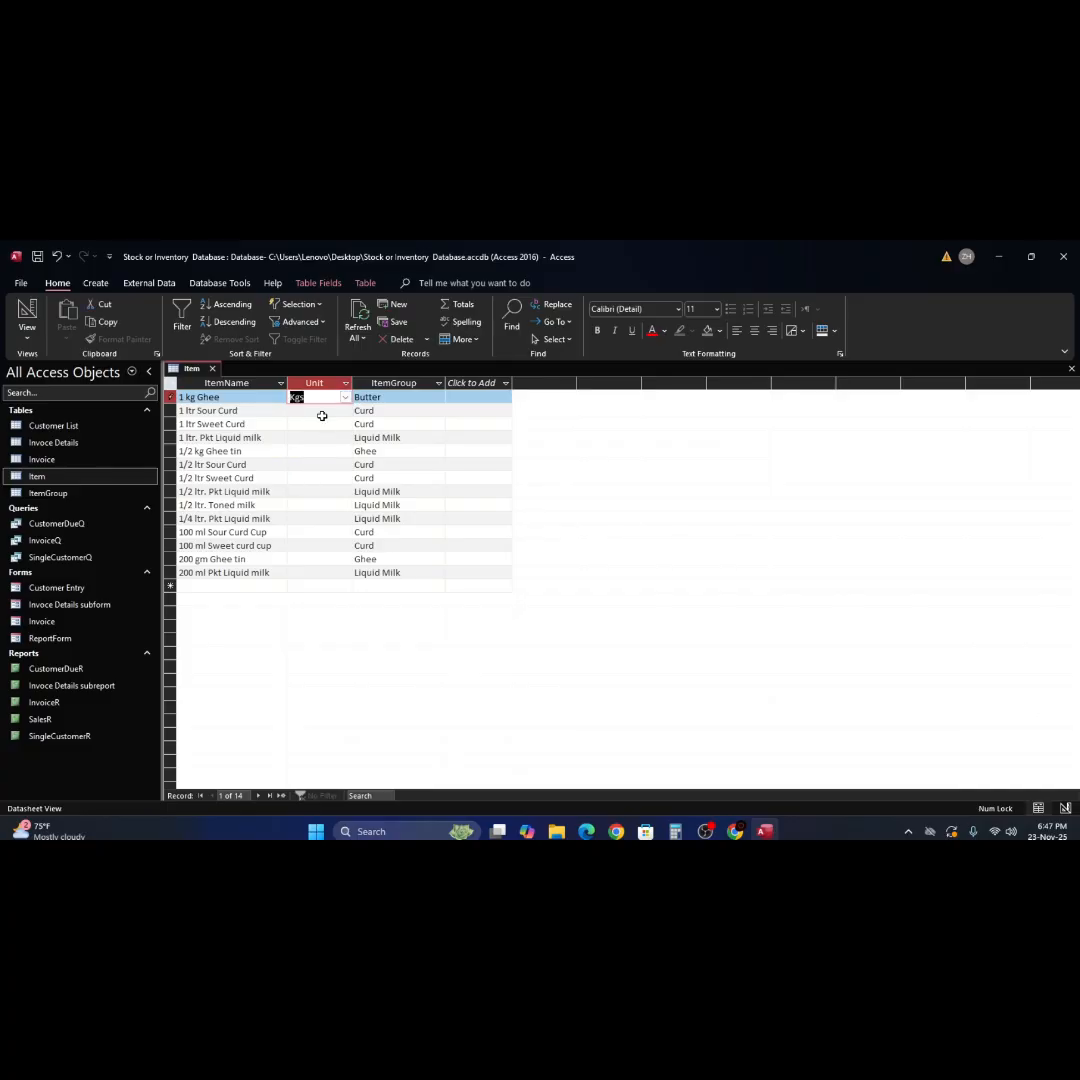
Set the Unit of the 1 ltr Sour Curd item to Ltrs
{"action": "left_click", "coordinate": [321, 408]}
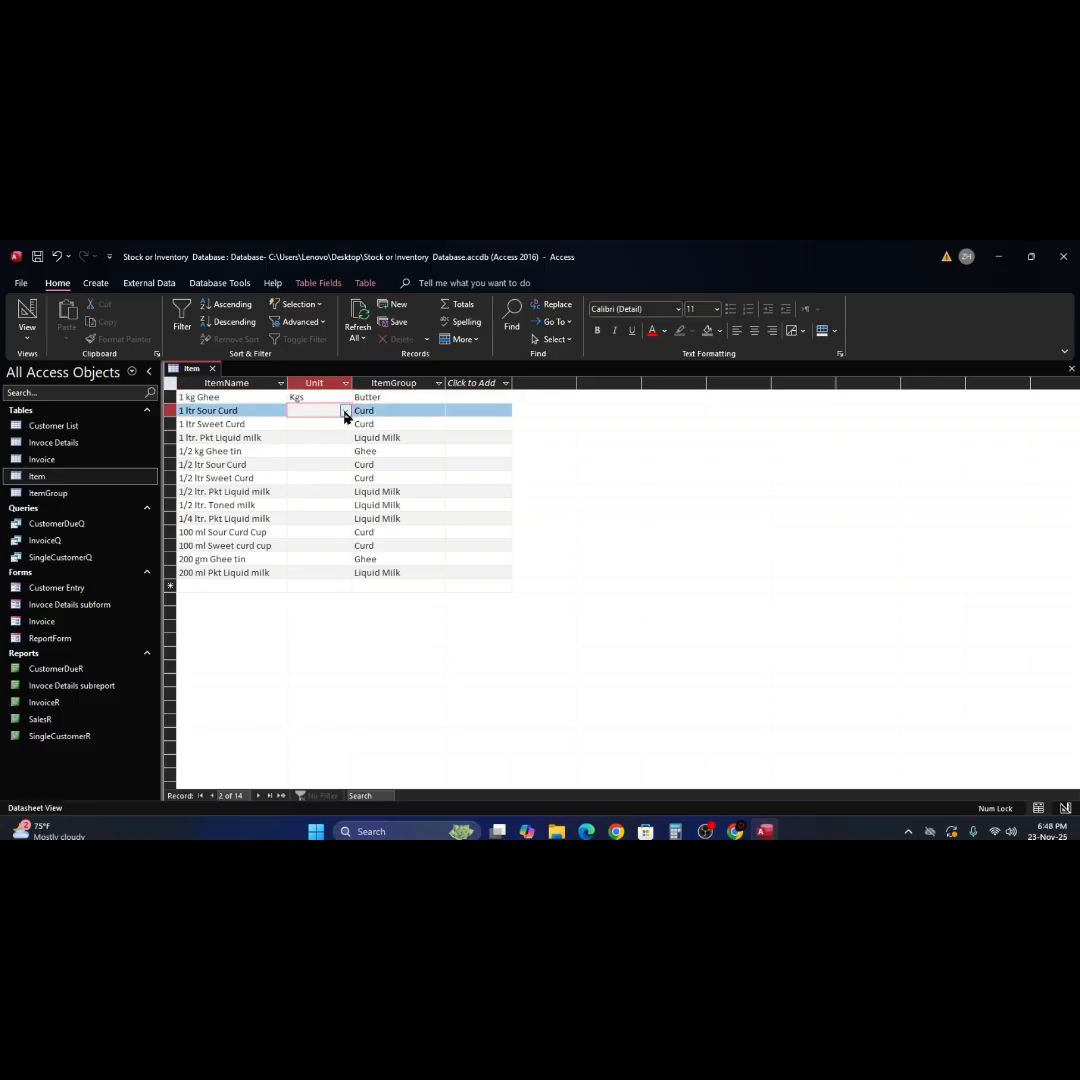
{"action": "left_click", "coordinate": [345, 412]}
{"action": "left_click", "coordinate": [328, 442]}
{"action": "left_click", "coordinate": [326, 424]}
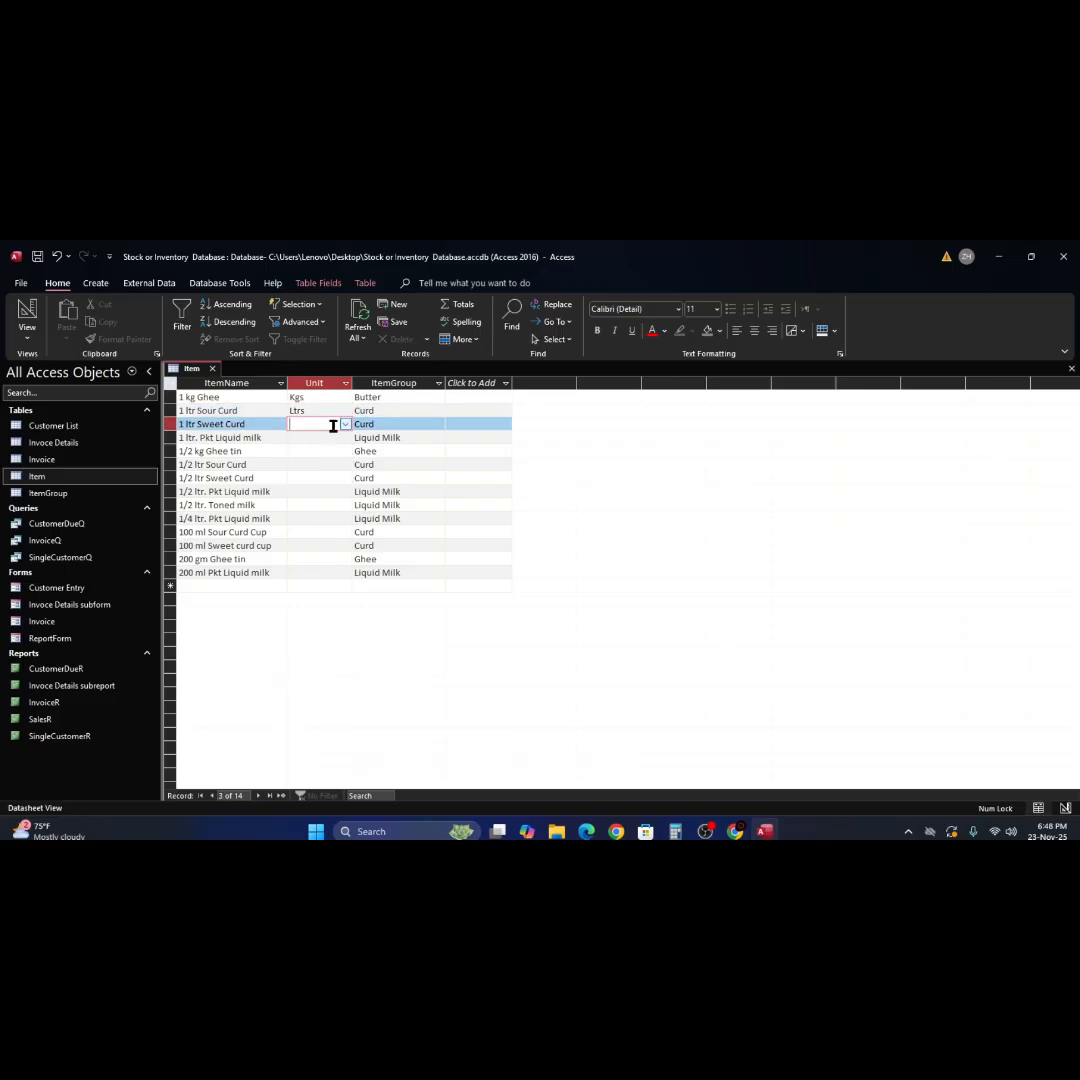
Set the Unit of 1 ltr Sweet Curd to Ltrs and of 1 ltr. Pkt Liquid milk to Pkts
{"action": "left_click", "coordinate": [345, 426]}
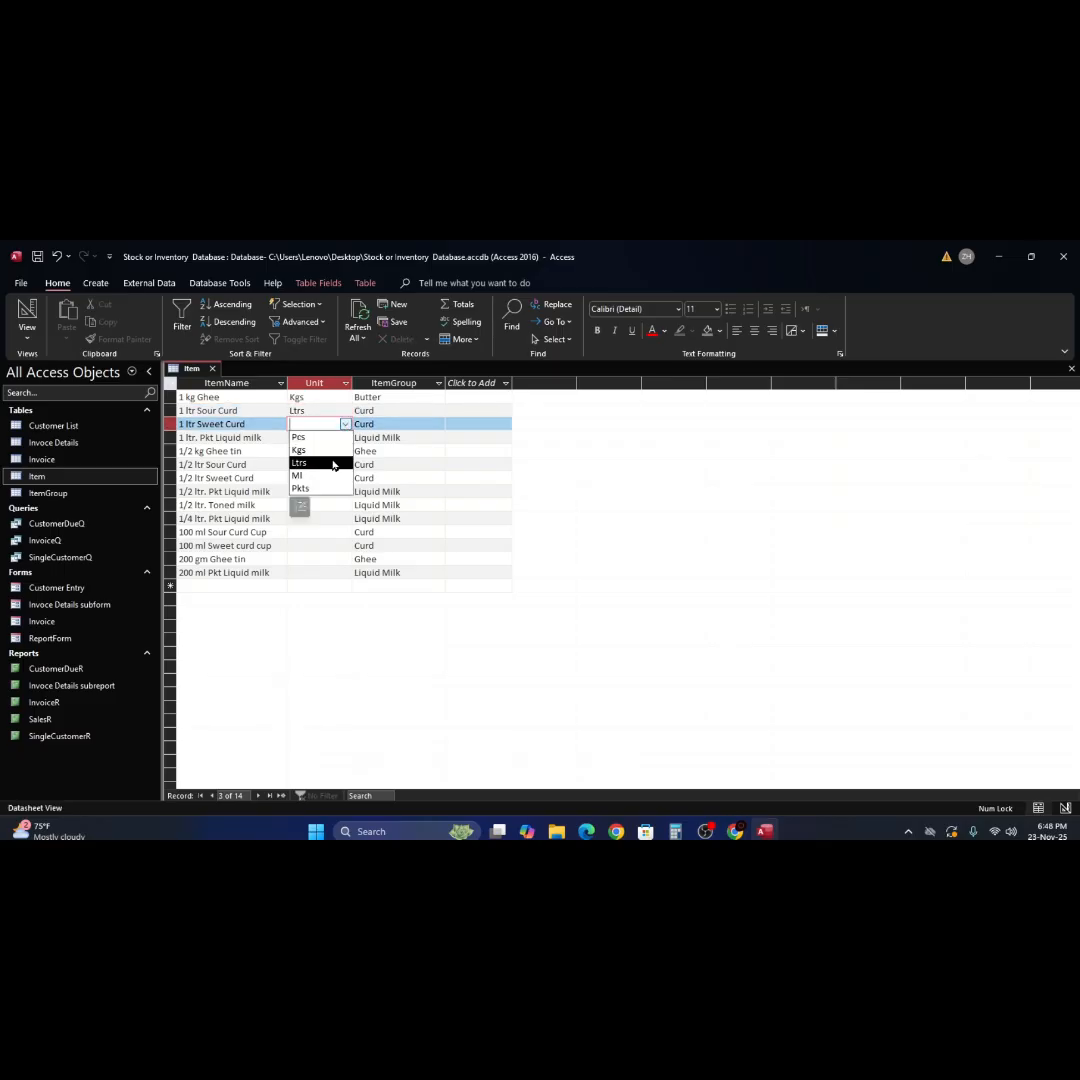
{"action": "left_click", "coordinate": [333, 464]}
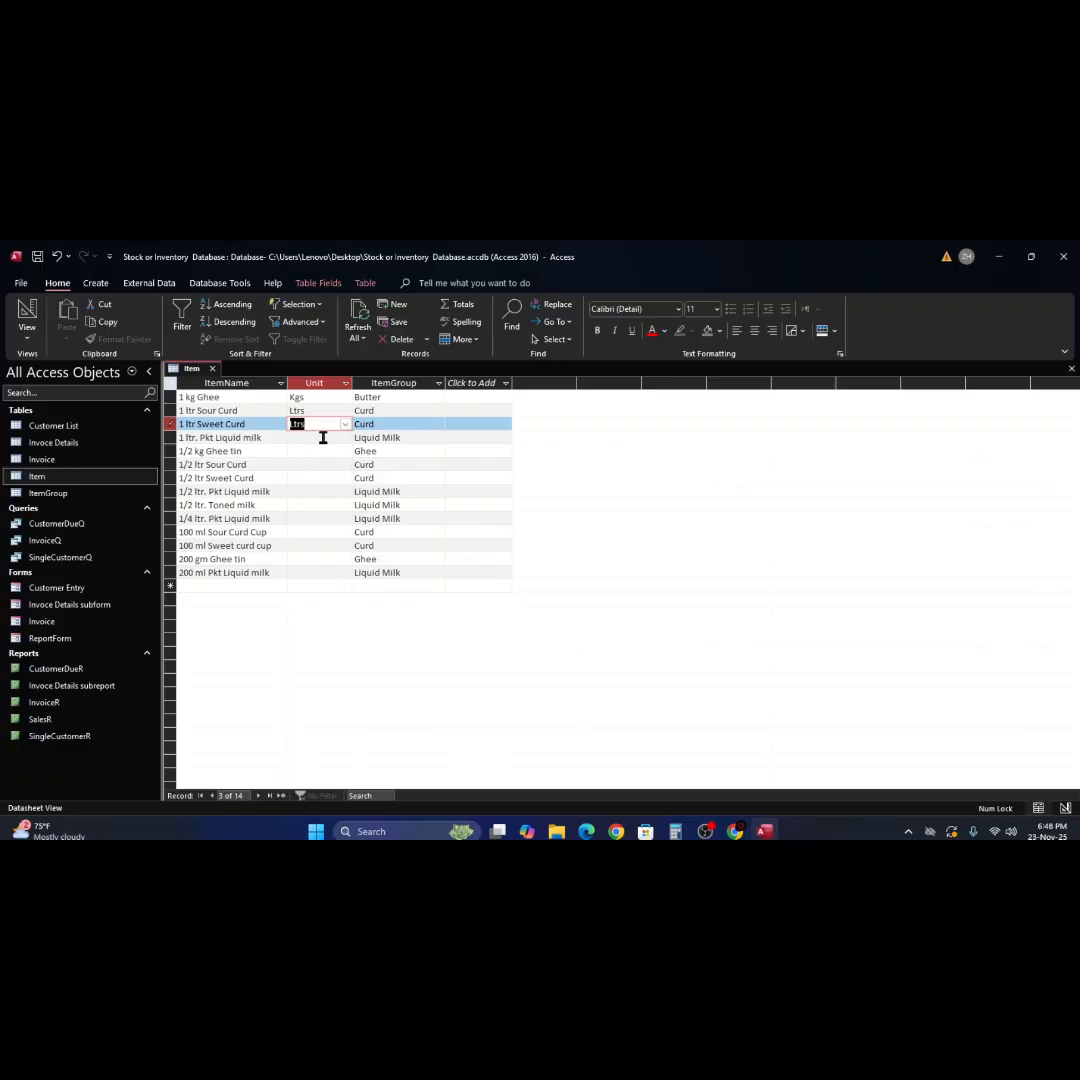
{"action": "left_click", "coordinate": [336, 440]}
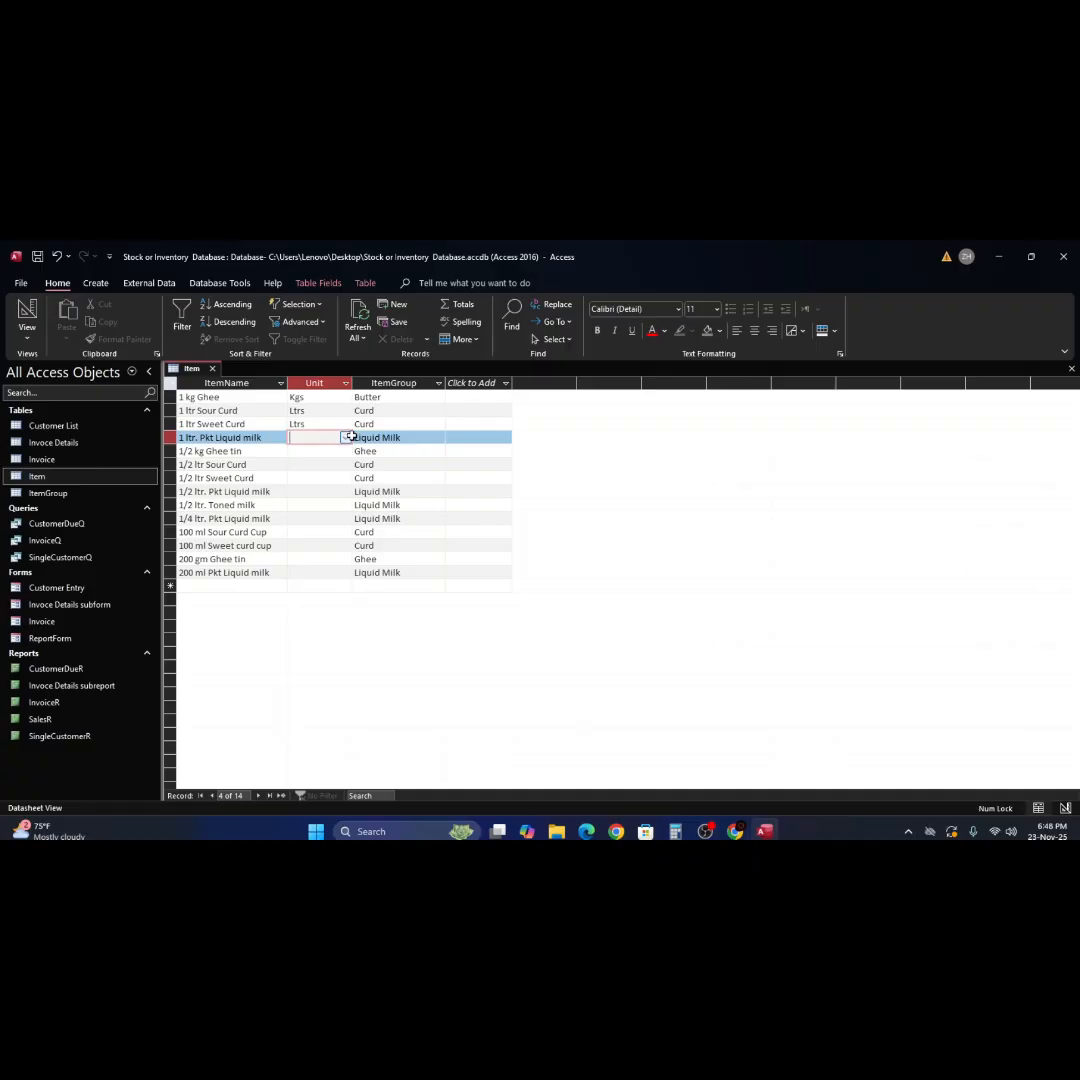
{"action": "left_click", "coordinate": [345, 440]}
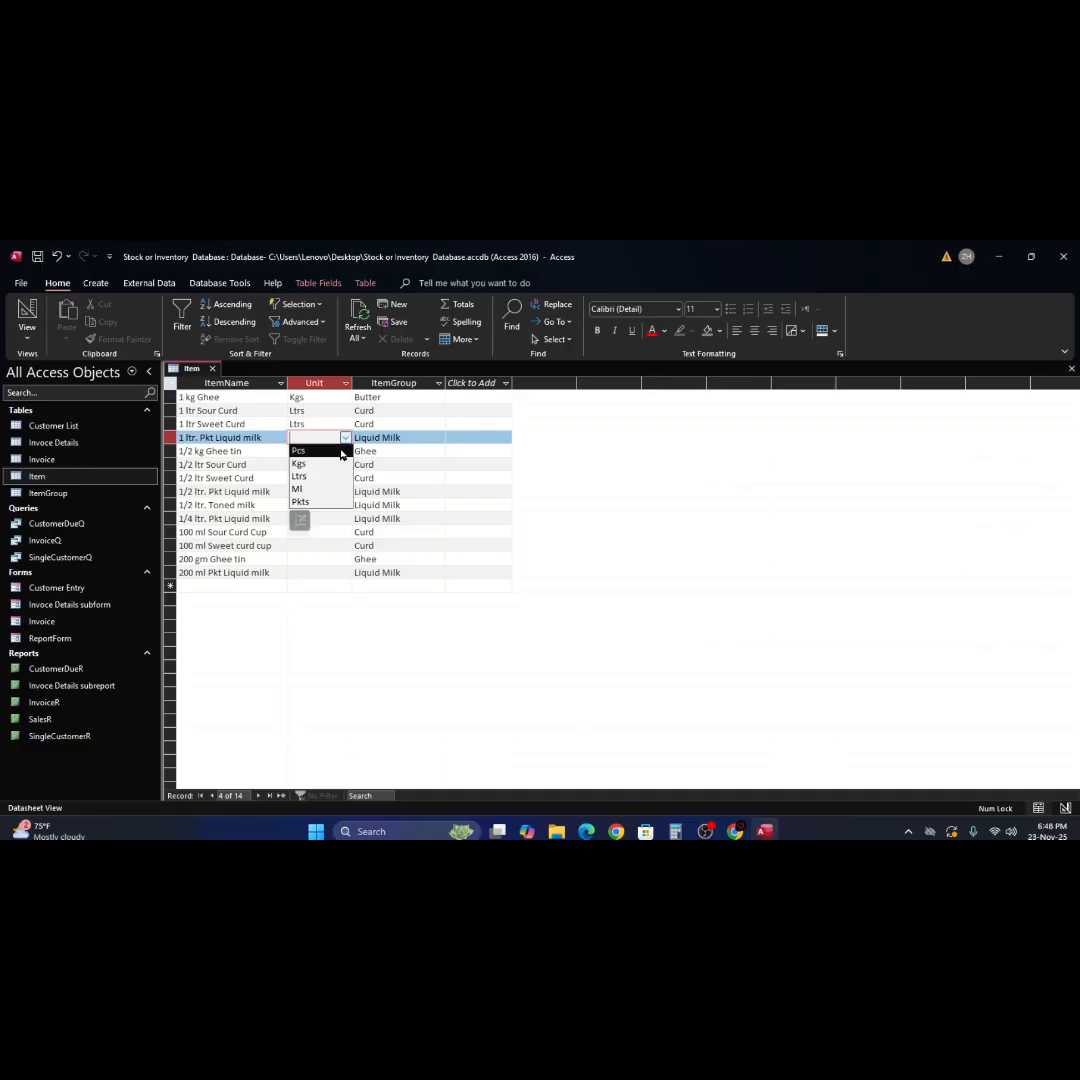
{"action": "left_click", "coordinate": [335, 501]}
Set the Unit of 1/2 kg Ghee tin to Kgs and of 1/2 ltr Sour Curd to Ltrs
{"action": "left_click", "coordinate": [320, 451]}
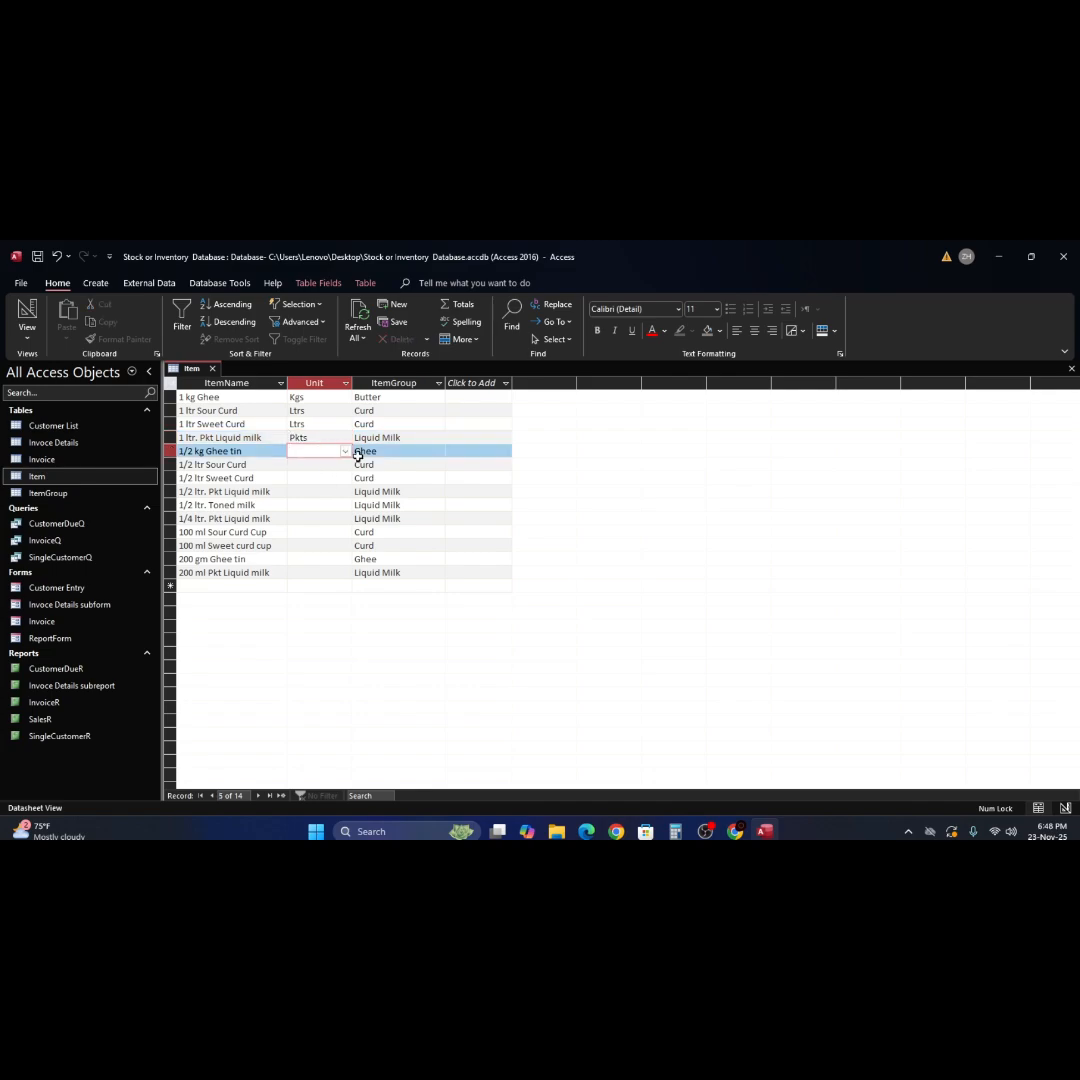
{"action": "left_click", "coordinate": [346, 452]}
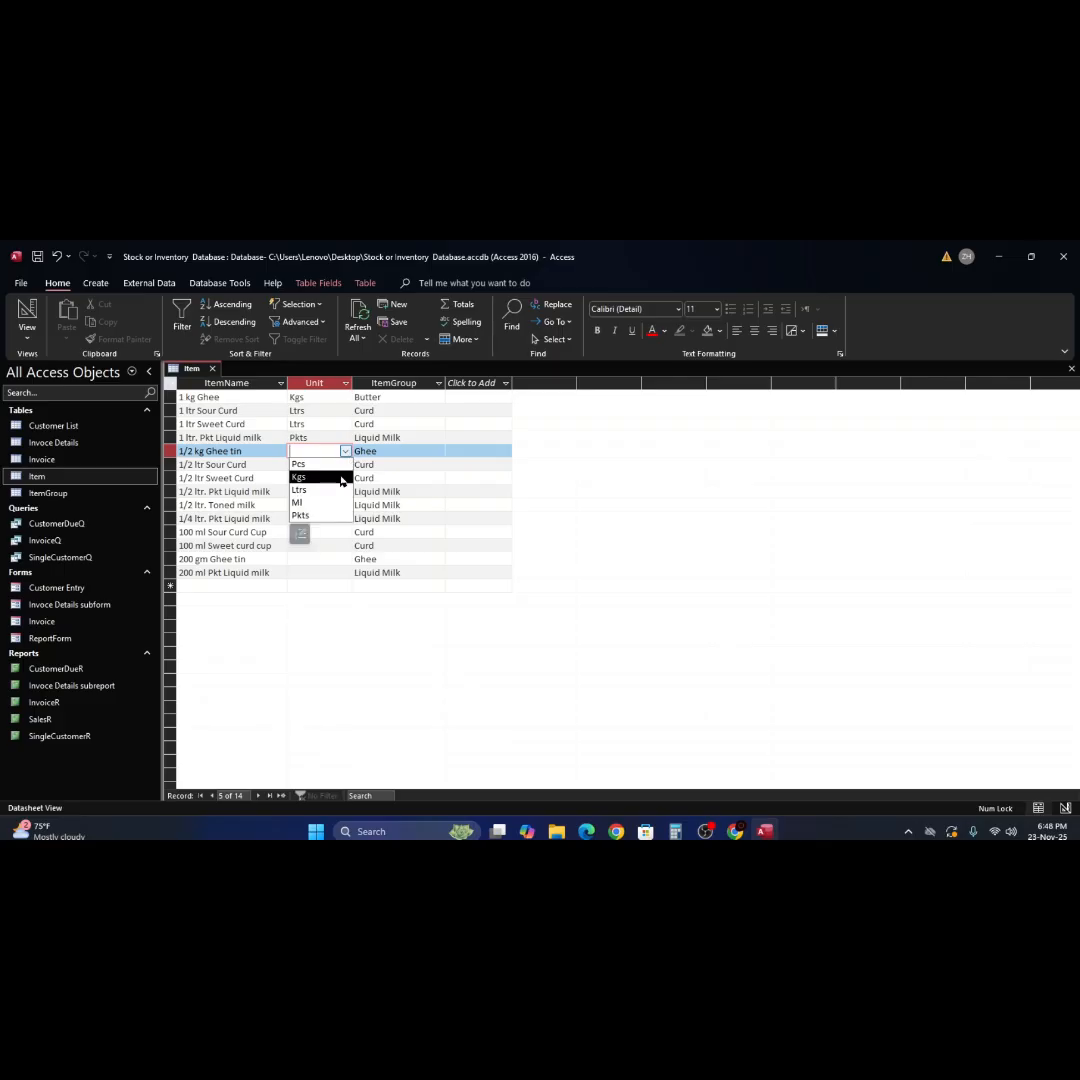
{"action": "left_click", "coordinate": [341, 478]}
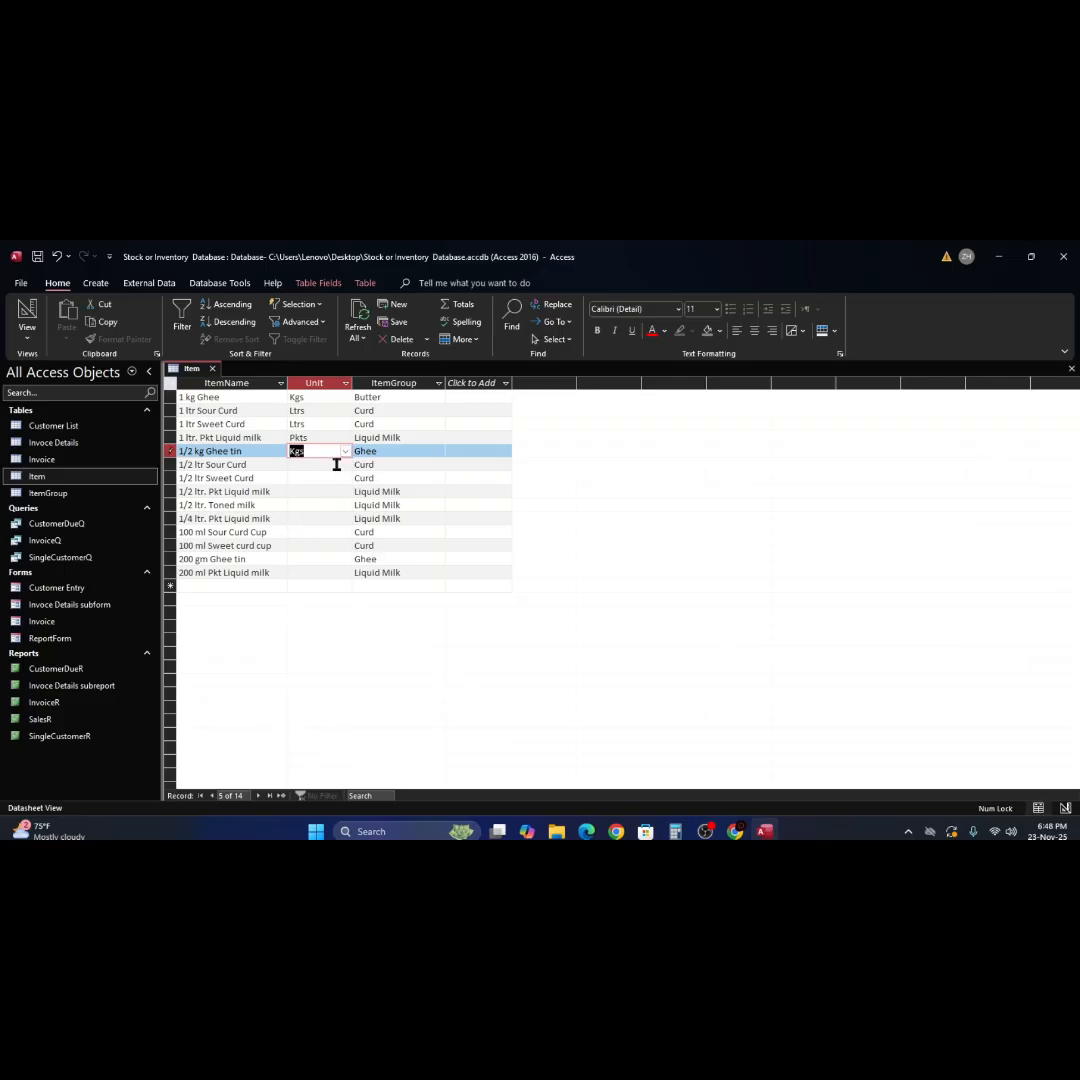
{"action": "left_click", "coordinate": [338, 464]}
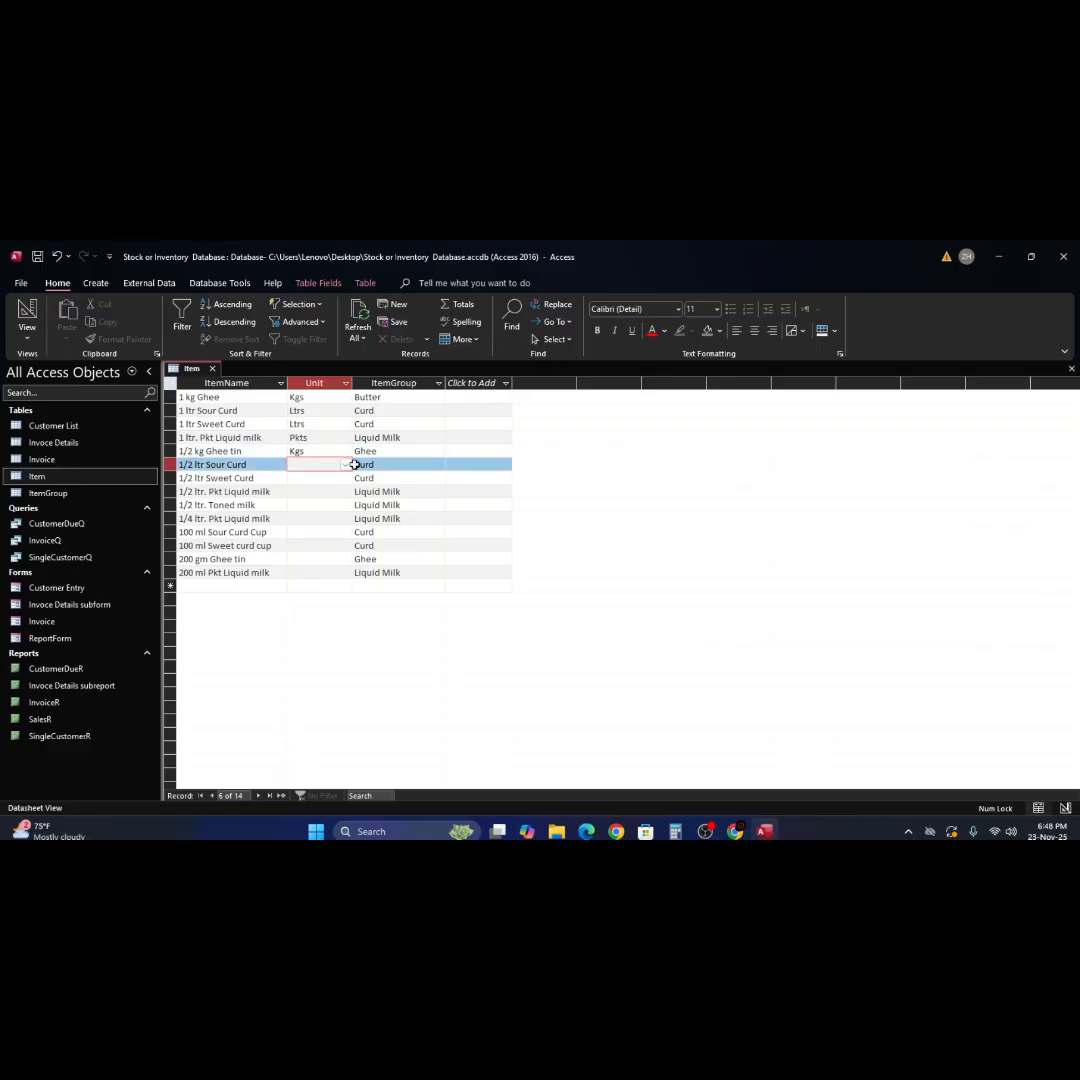
{"action": "left_click", "coordinate": [345, 465]}
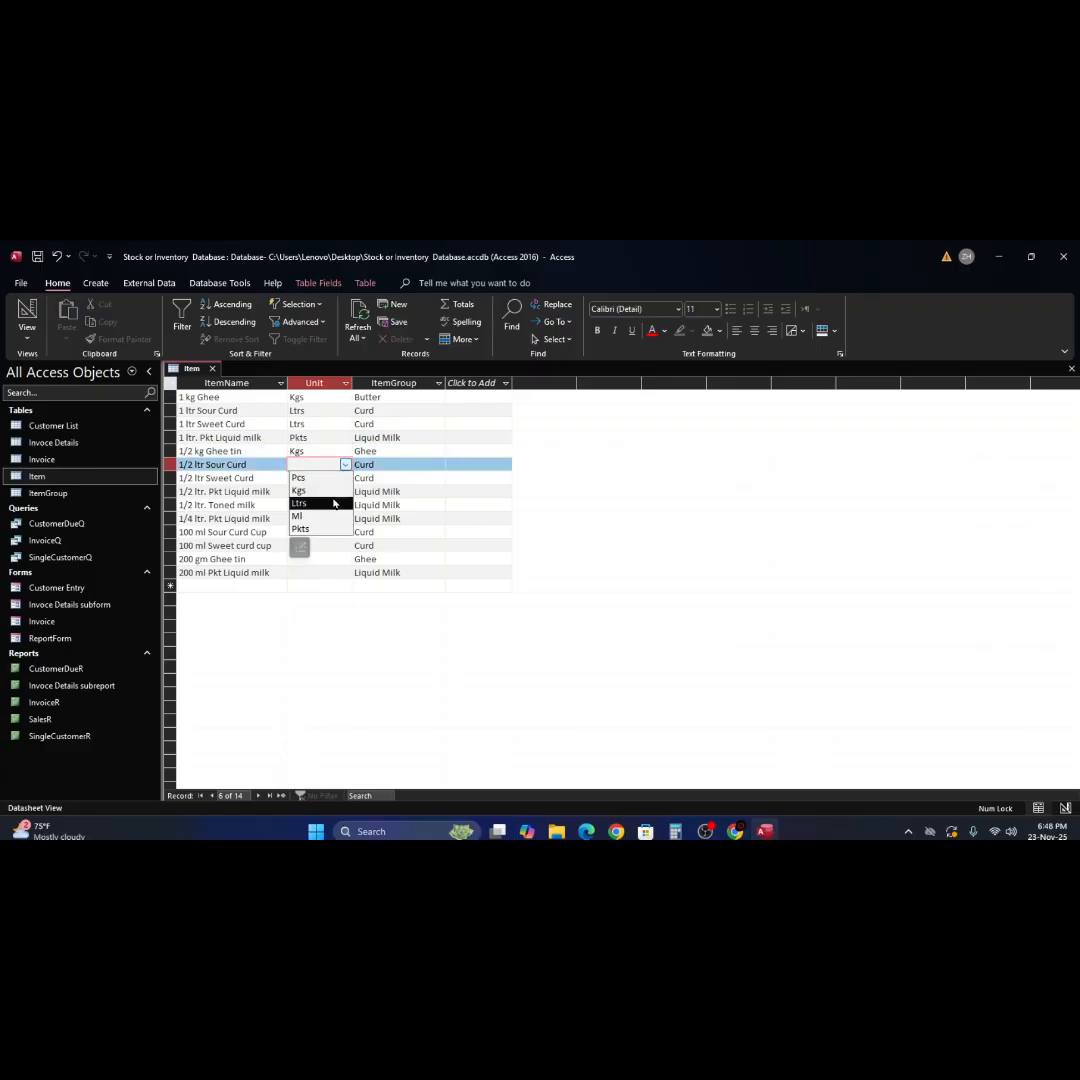
{"action": "left_click", "coordinate": [334, 503]}
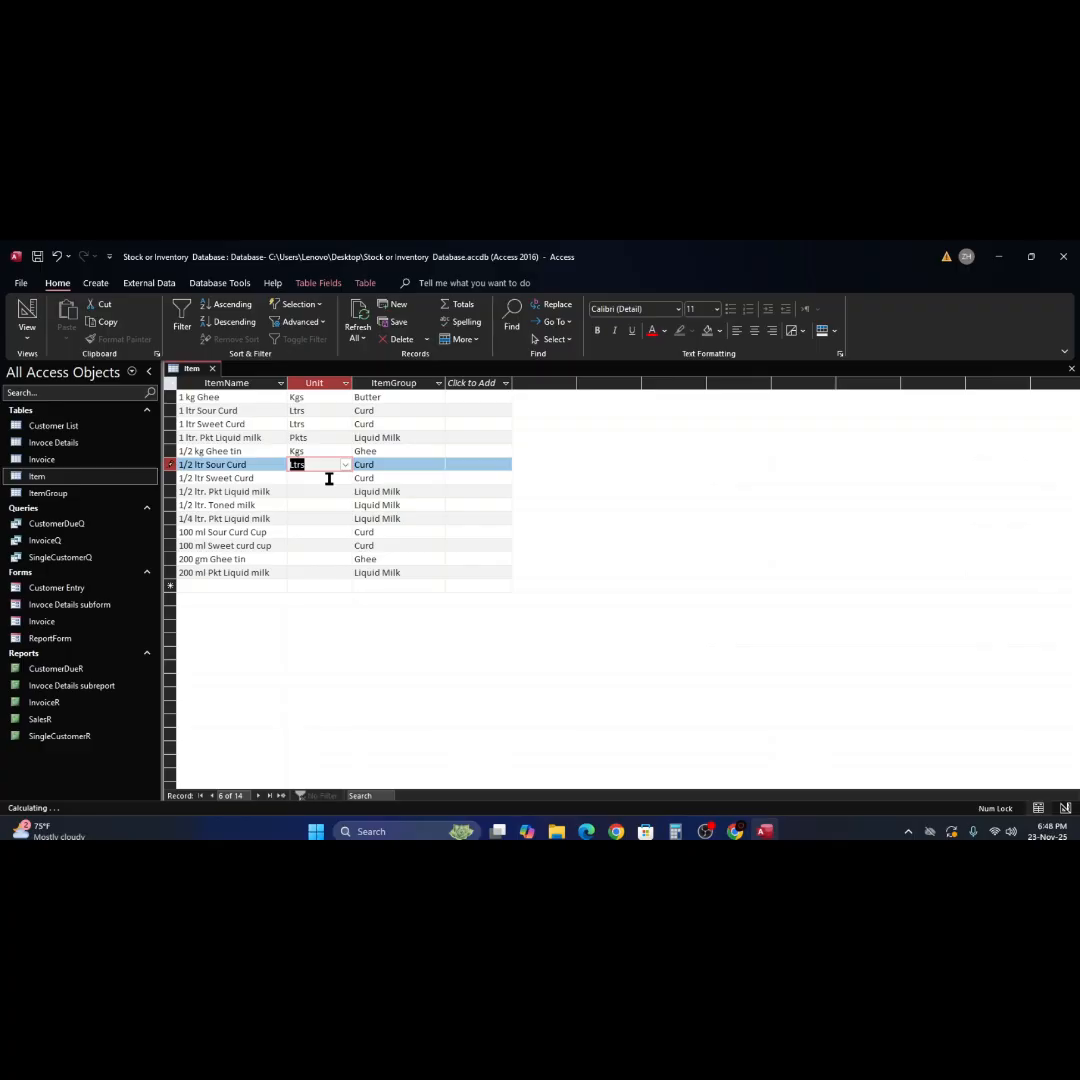
Set the Unit of 1/2 ltr Sweet Curd to Ltrs and of 1/2 ltr. Pkt Liquid milk to Pkts
{"action": "left_click", "coordinate": [345, 478]}
{"action": "left_click", "coordinate": [345, 478]}
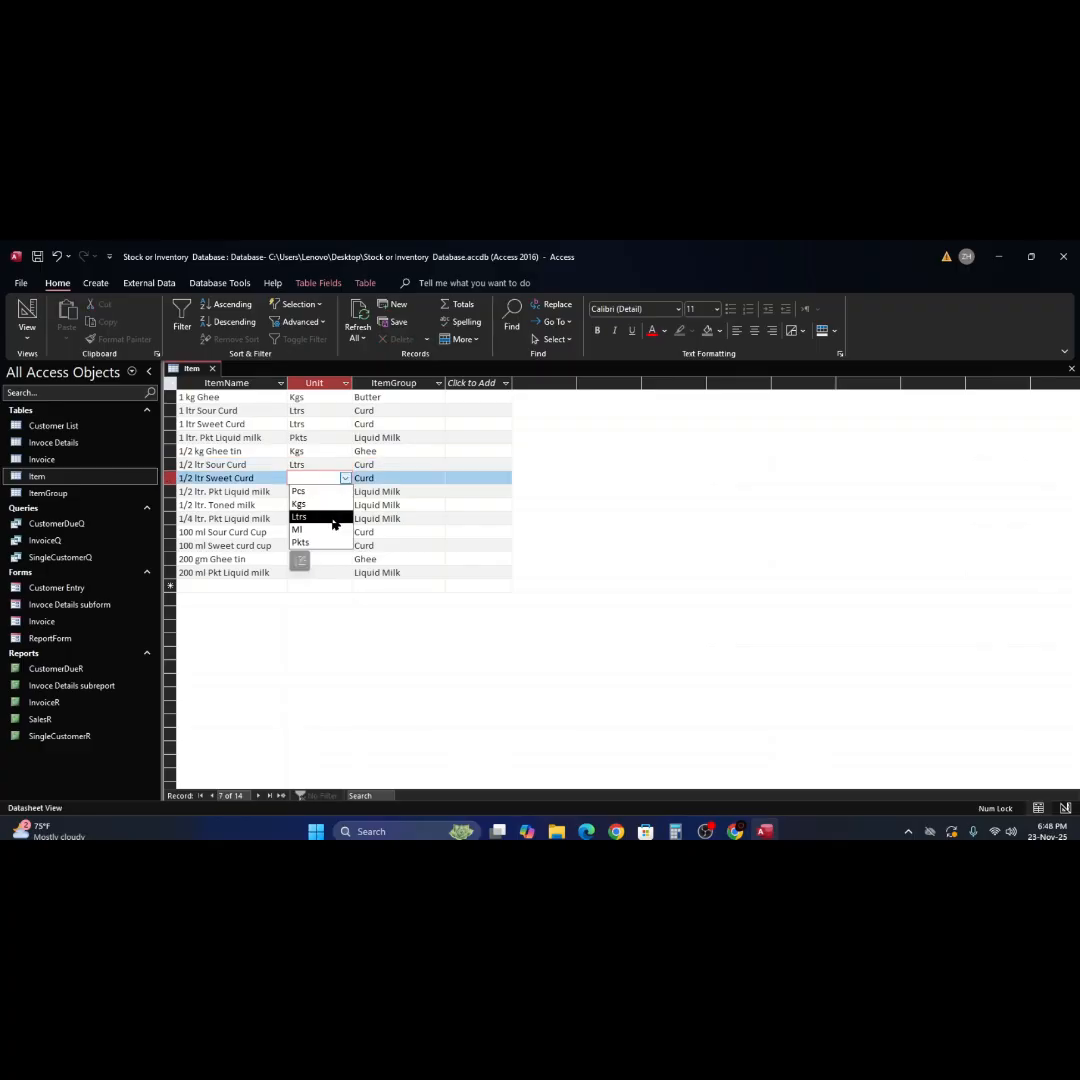
{"action": "left_click", "coordinate": [330, 516]}
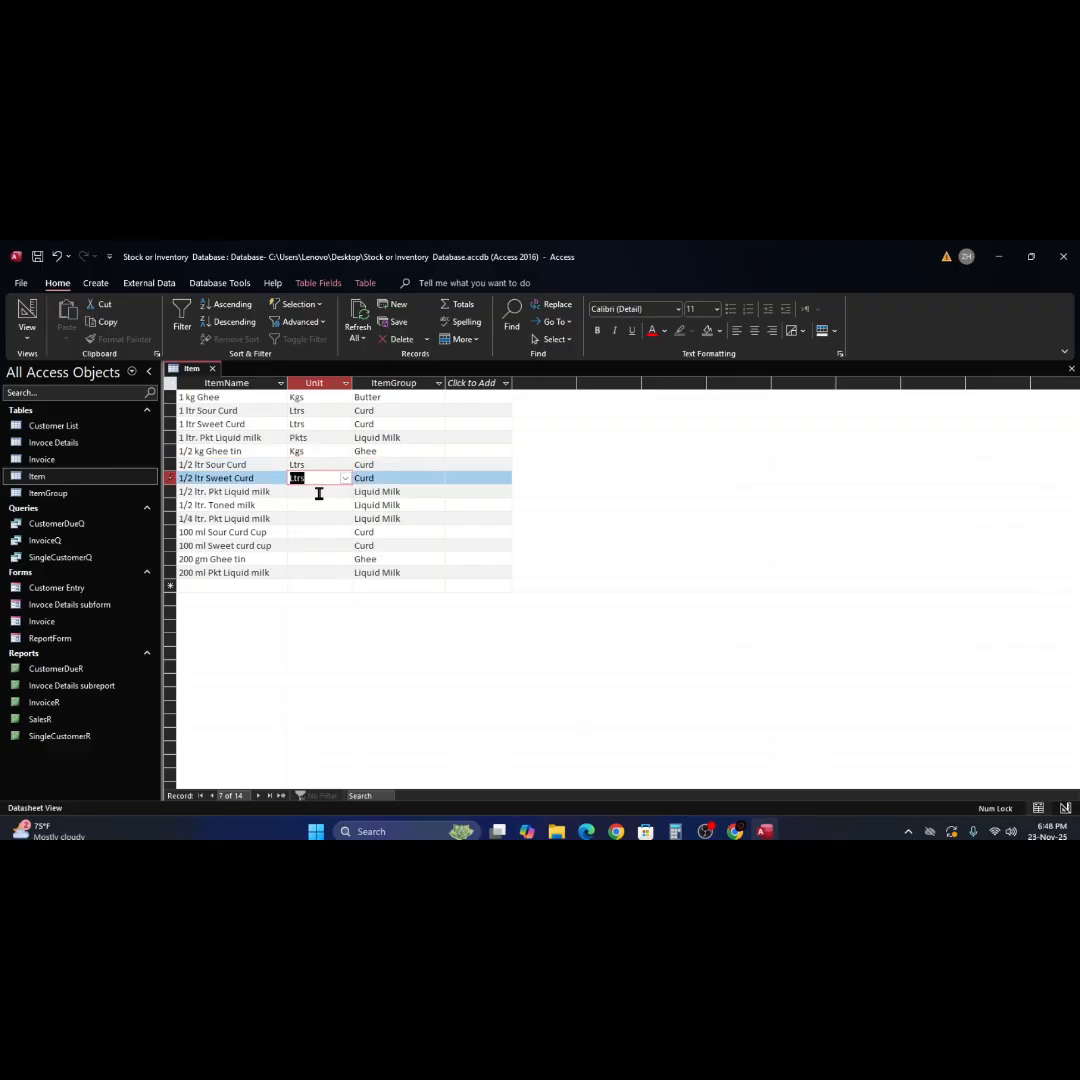
{"action": "left_click", "coordinate": [321, 492]}
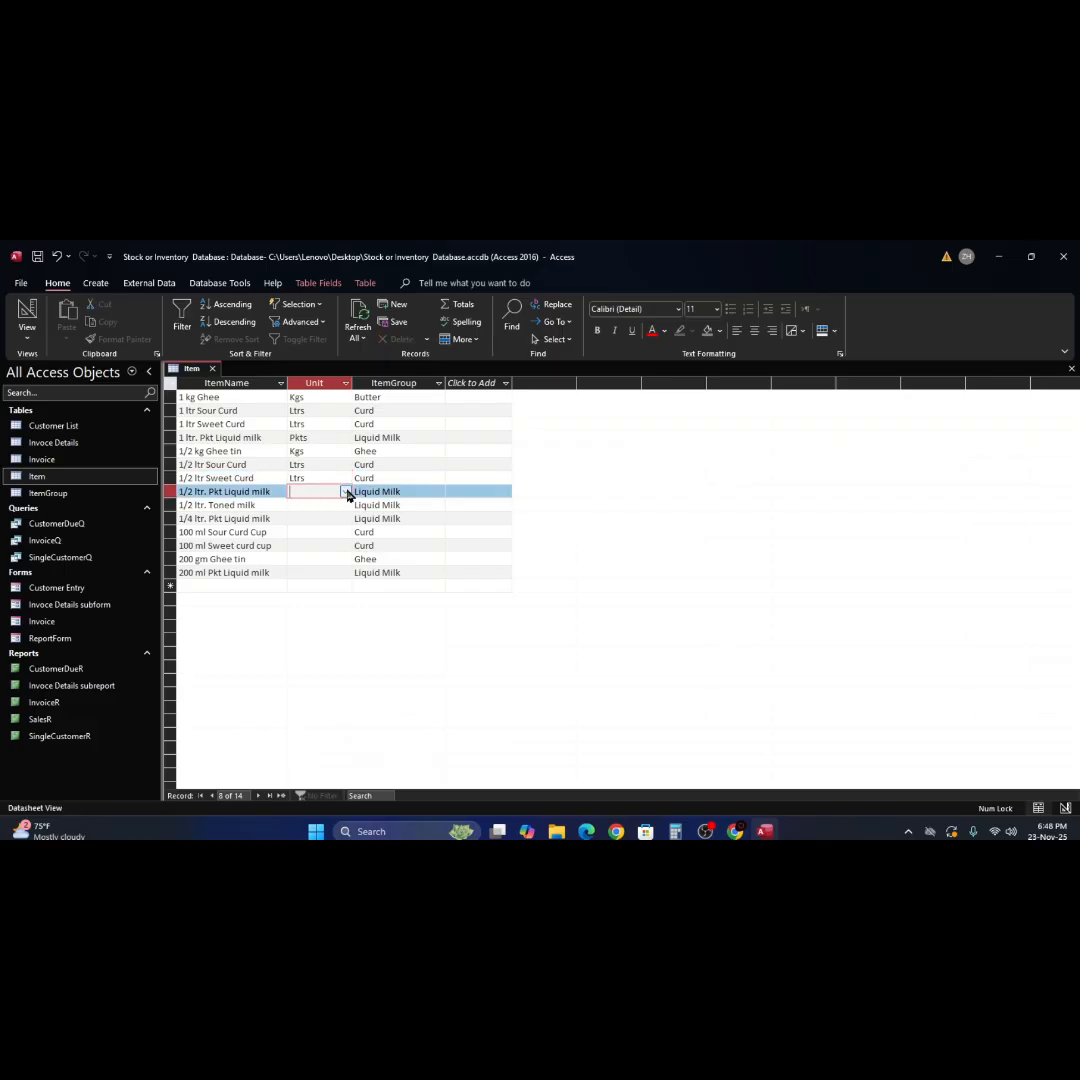
{"action": "left_click", "coordinate": [346, 492]}
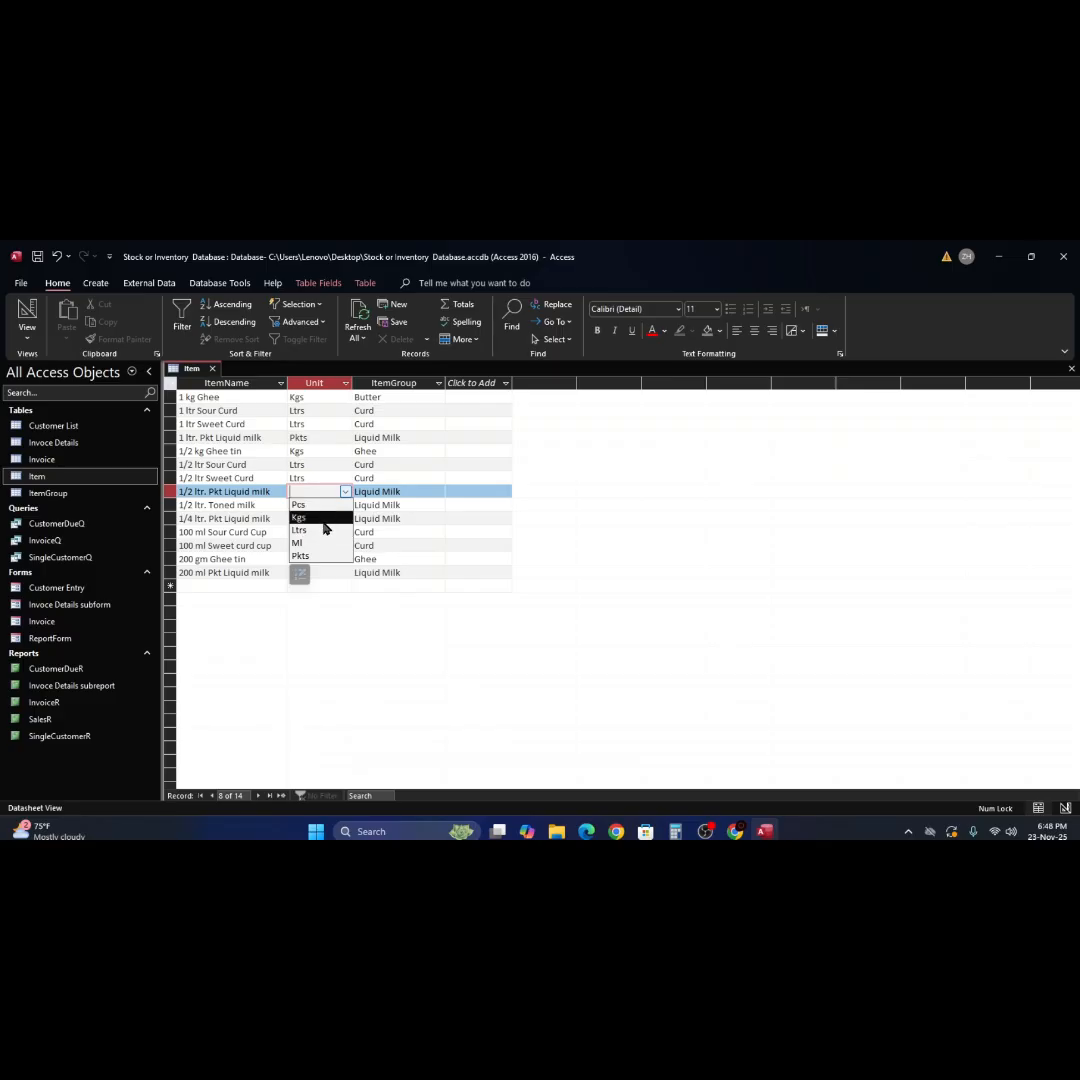
{"action": "left_click", "coordinate": [324, 557]}
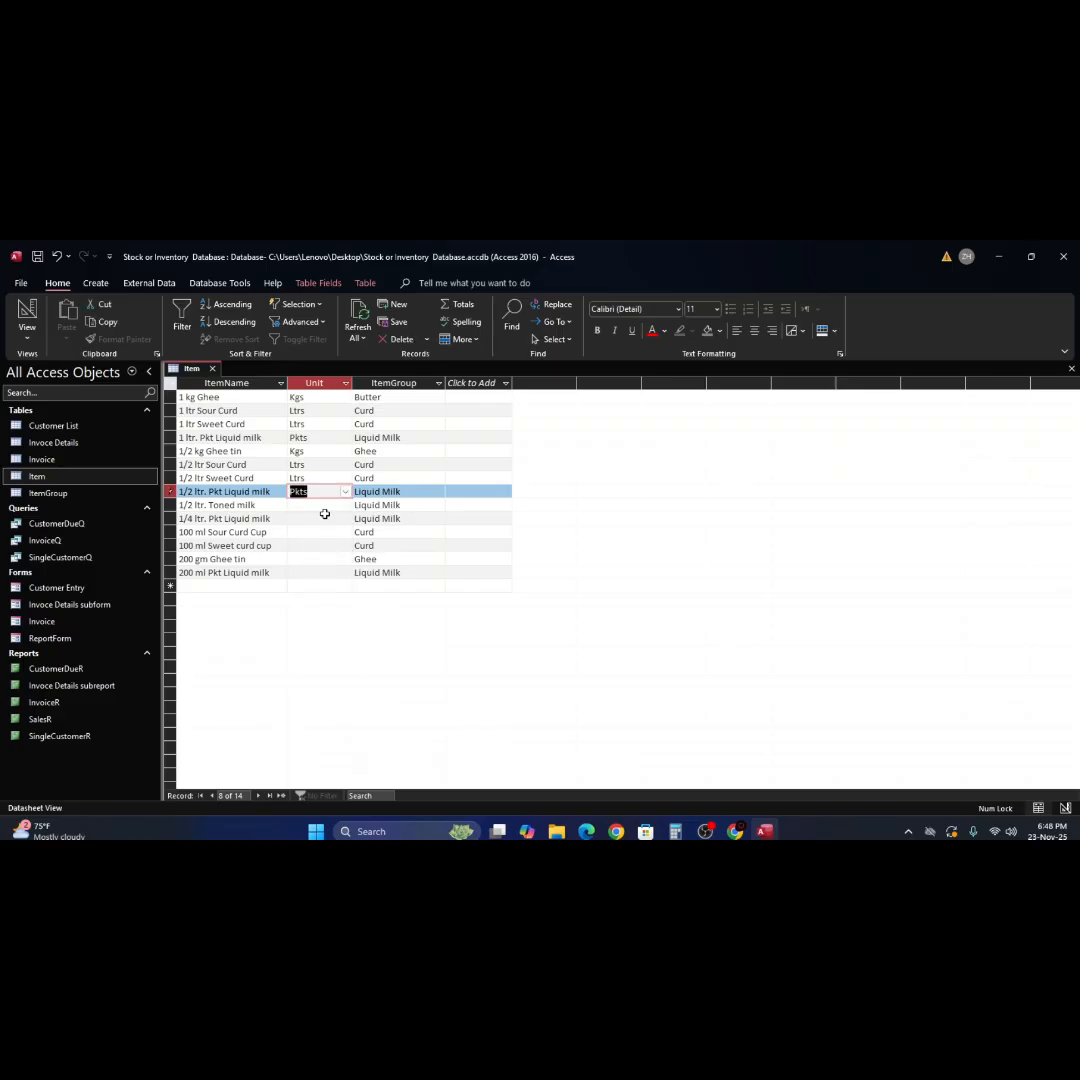
Set the Unit of both 1/2 ltr. Toned milk and 1/4 ltr. Pkt Liquid milk to Pkts
{"action": "left_click", "coordinate": [329, 506]}
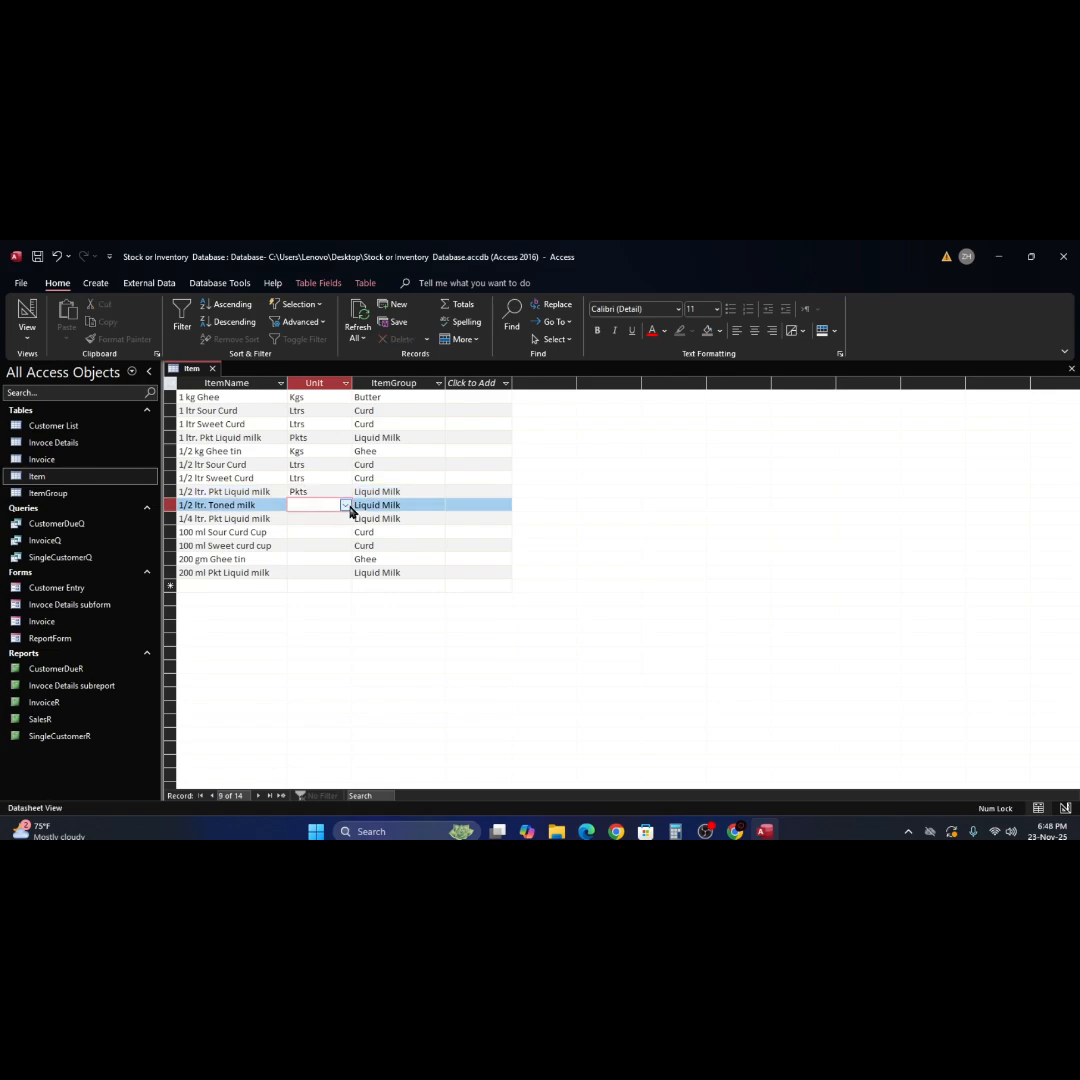
{"action": "left_click", "coordinate": [346, 508]}
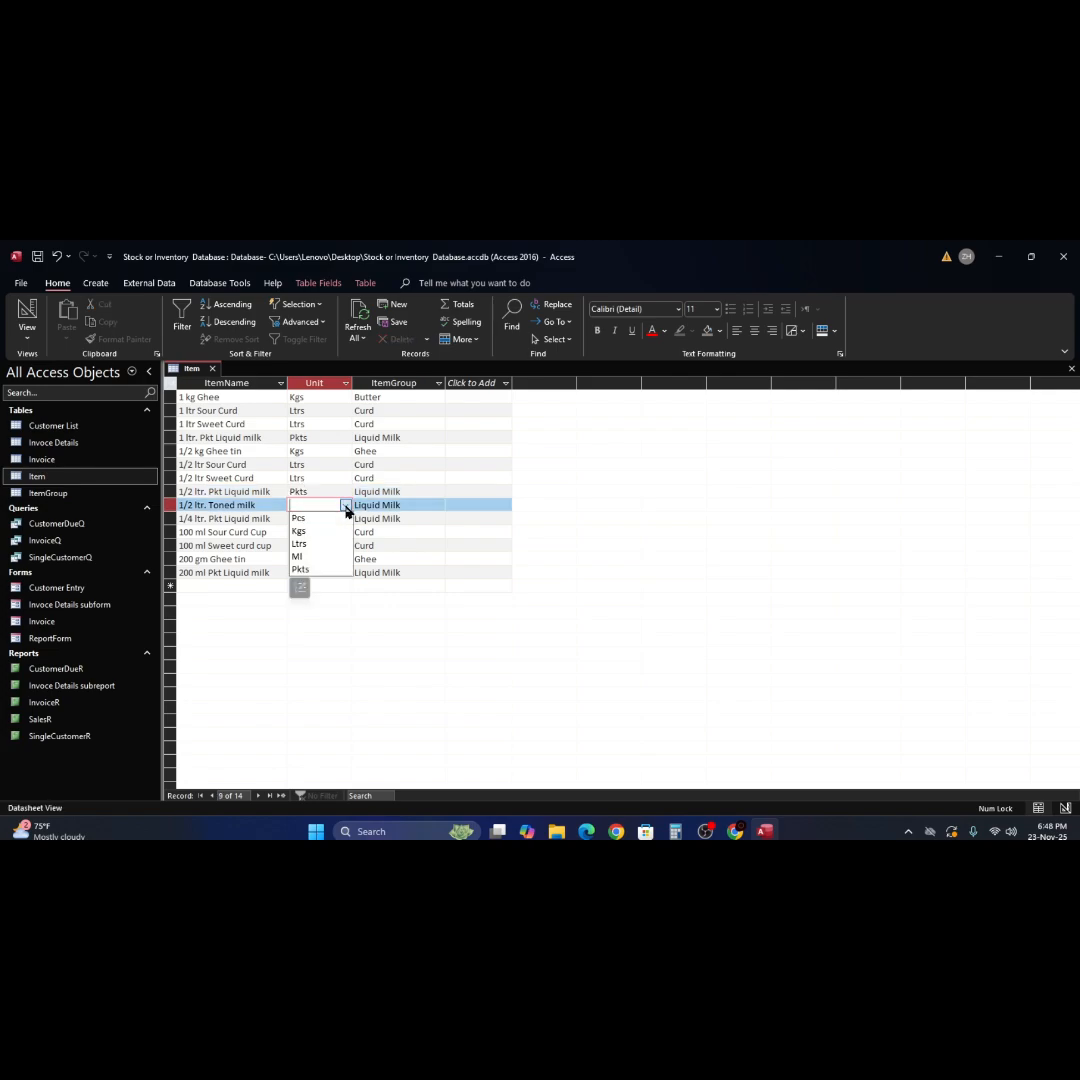
{"action": "left_click", "coordinate": [328, 565]}
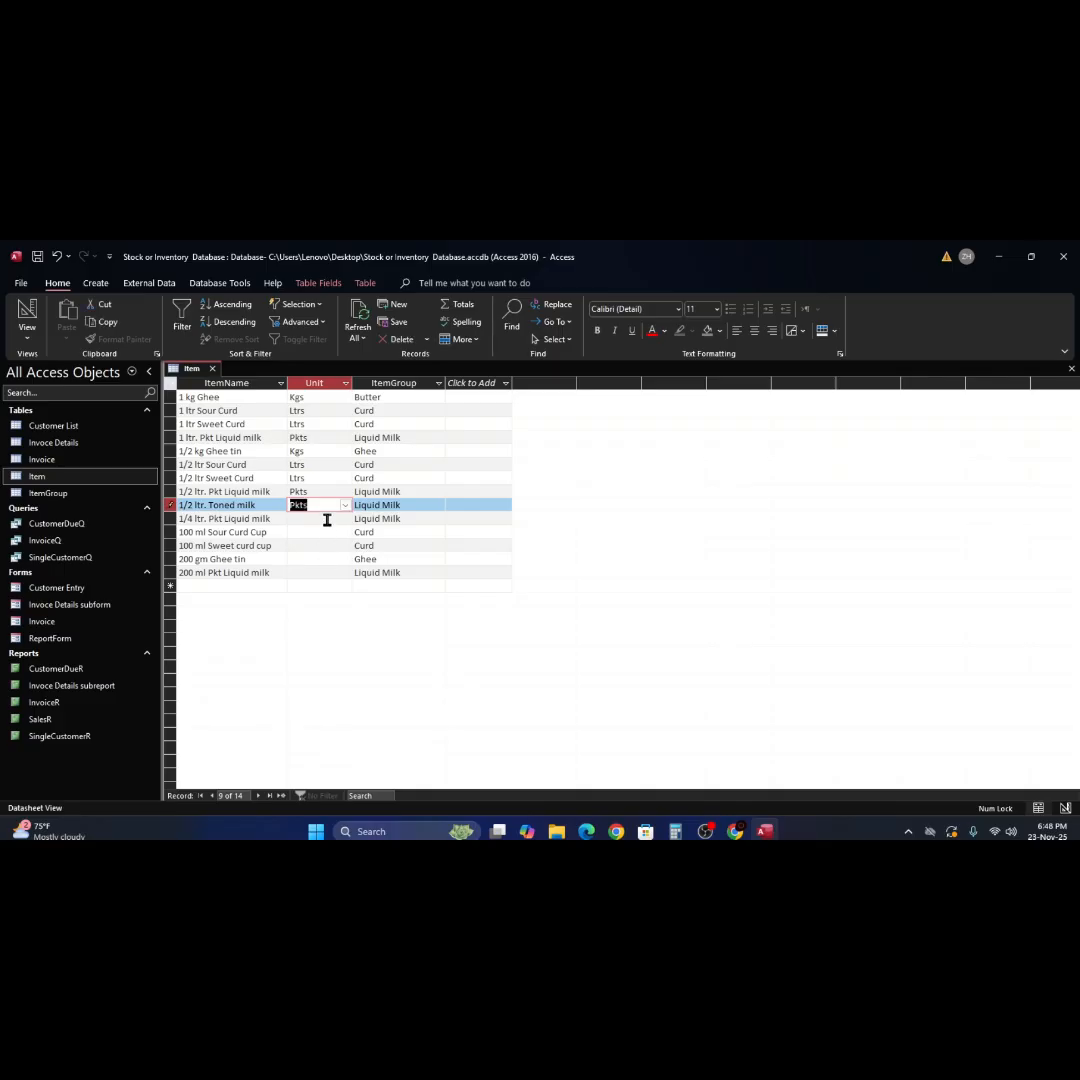
{"action": "left_click", "coordinate": [328, 518]}
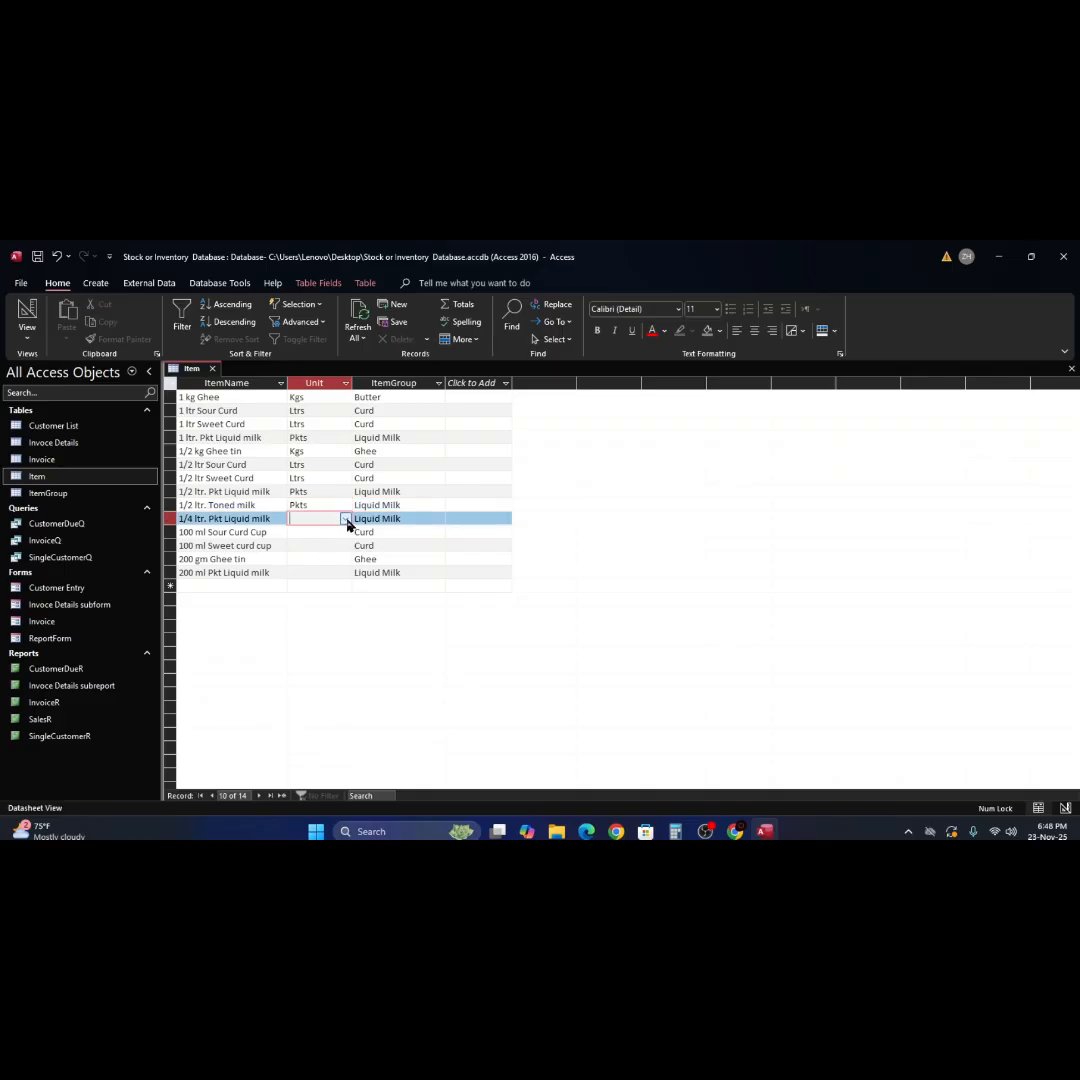
{"action": "left_click", "coordinate": [346, 519]}
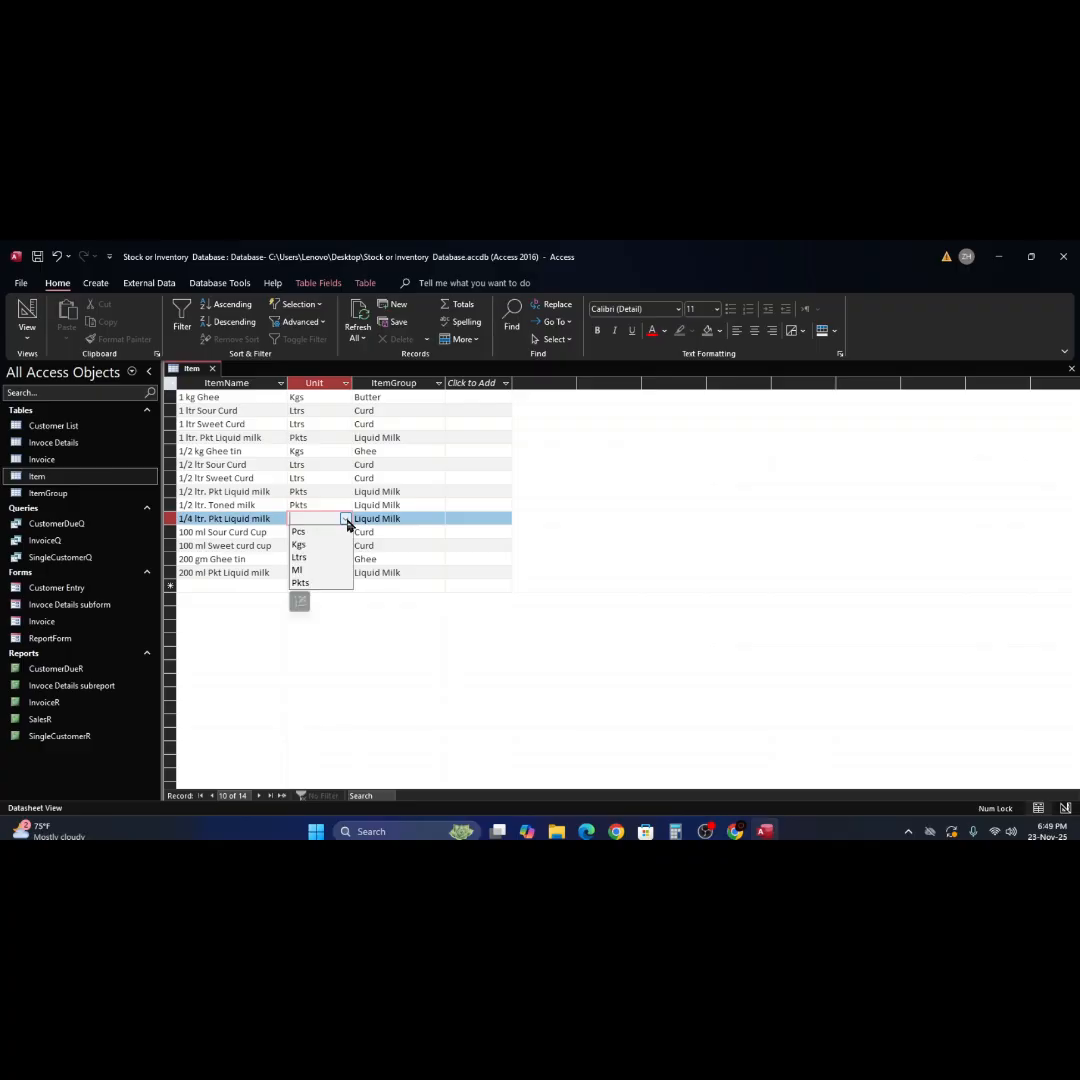
{"action": "left_click", "coordinate": [328, 584]}
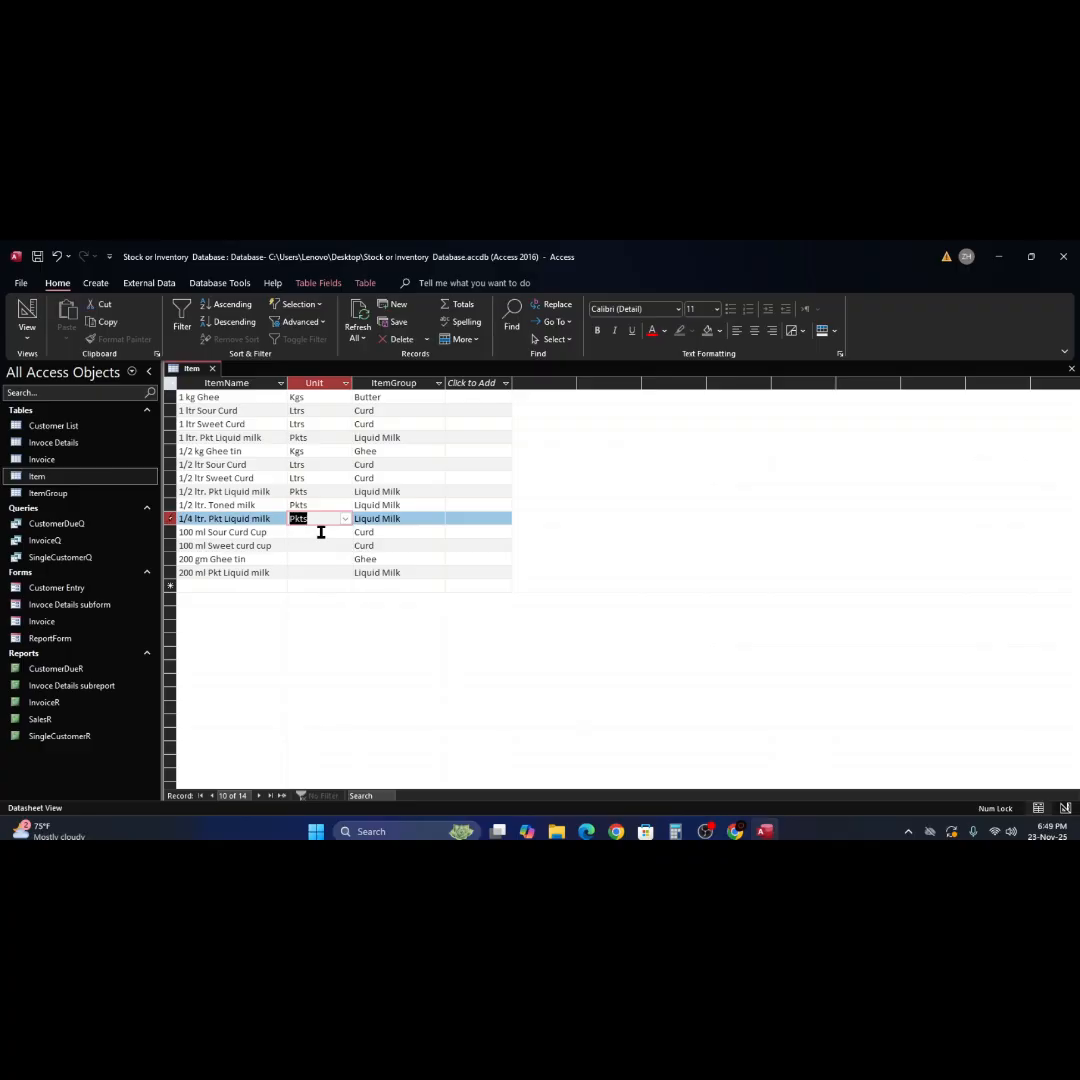
{"action": "left_click", "coordinate": [320, 532]}
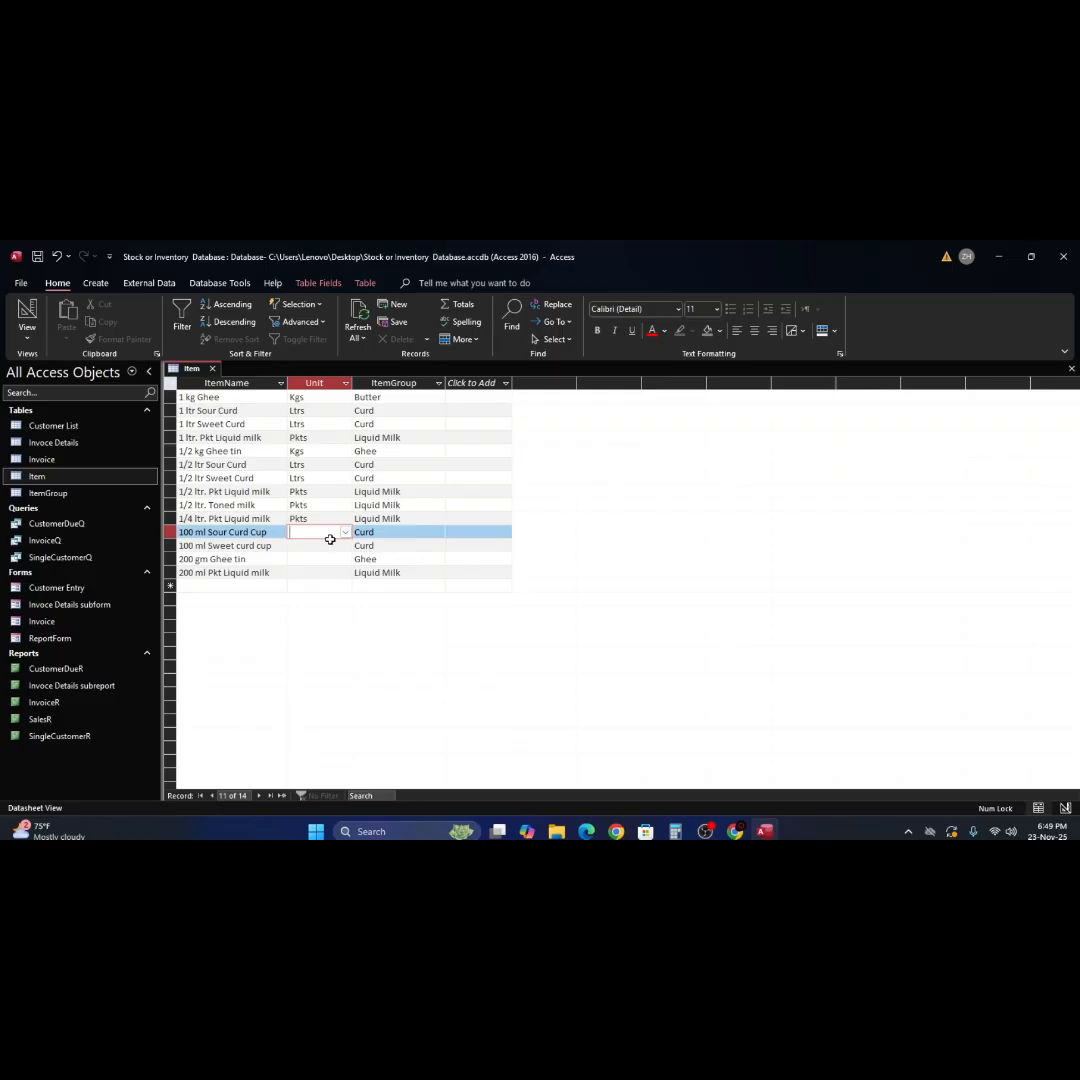
{"action": "left_click", "coordinate": [330, 572]}
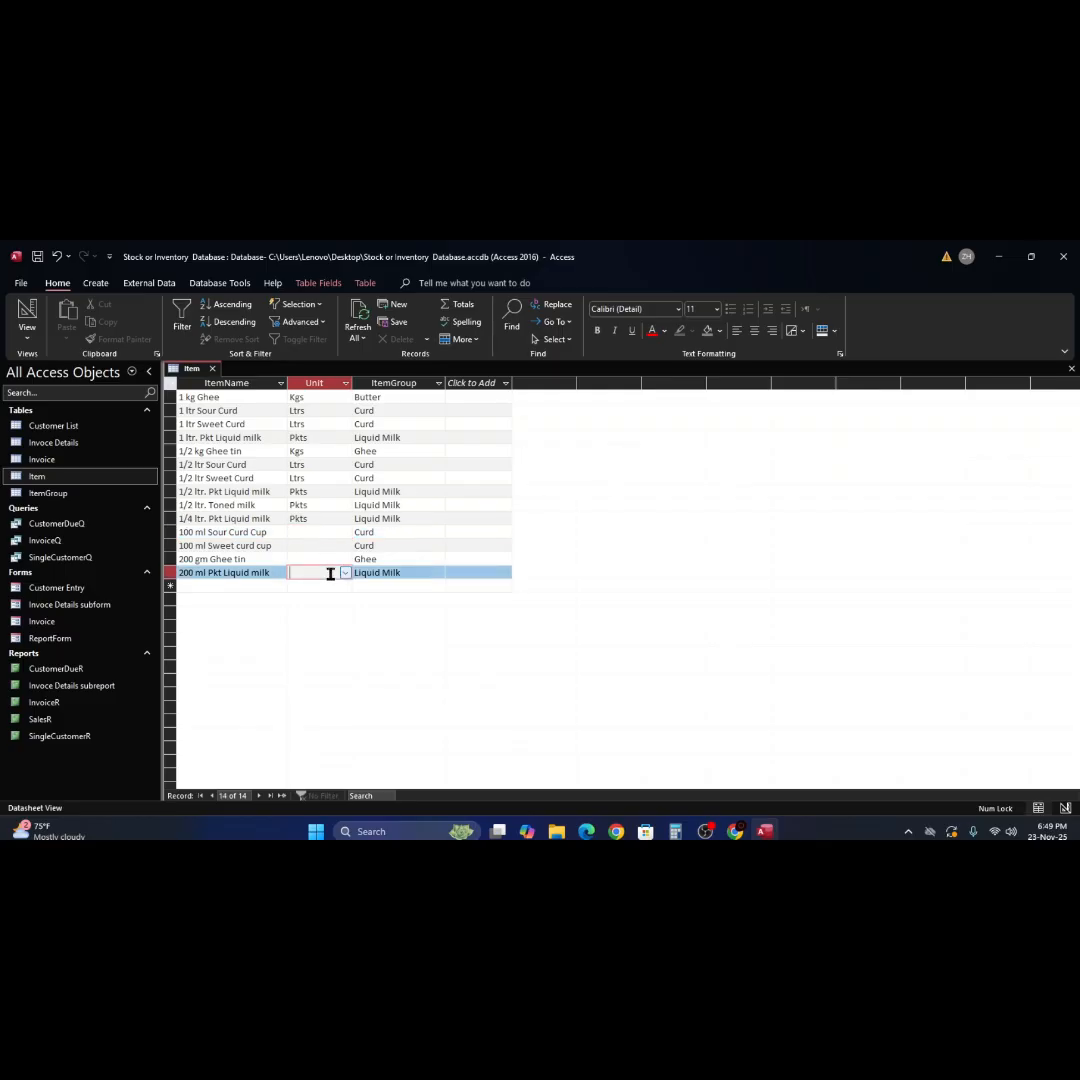
{"action": "key", "text": "Down"}
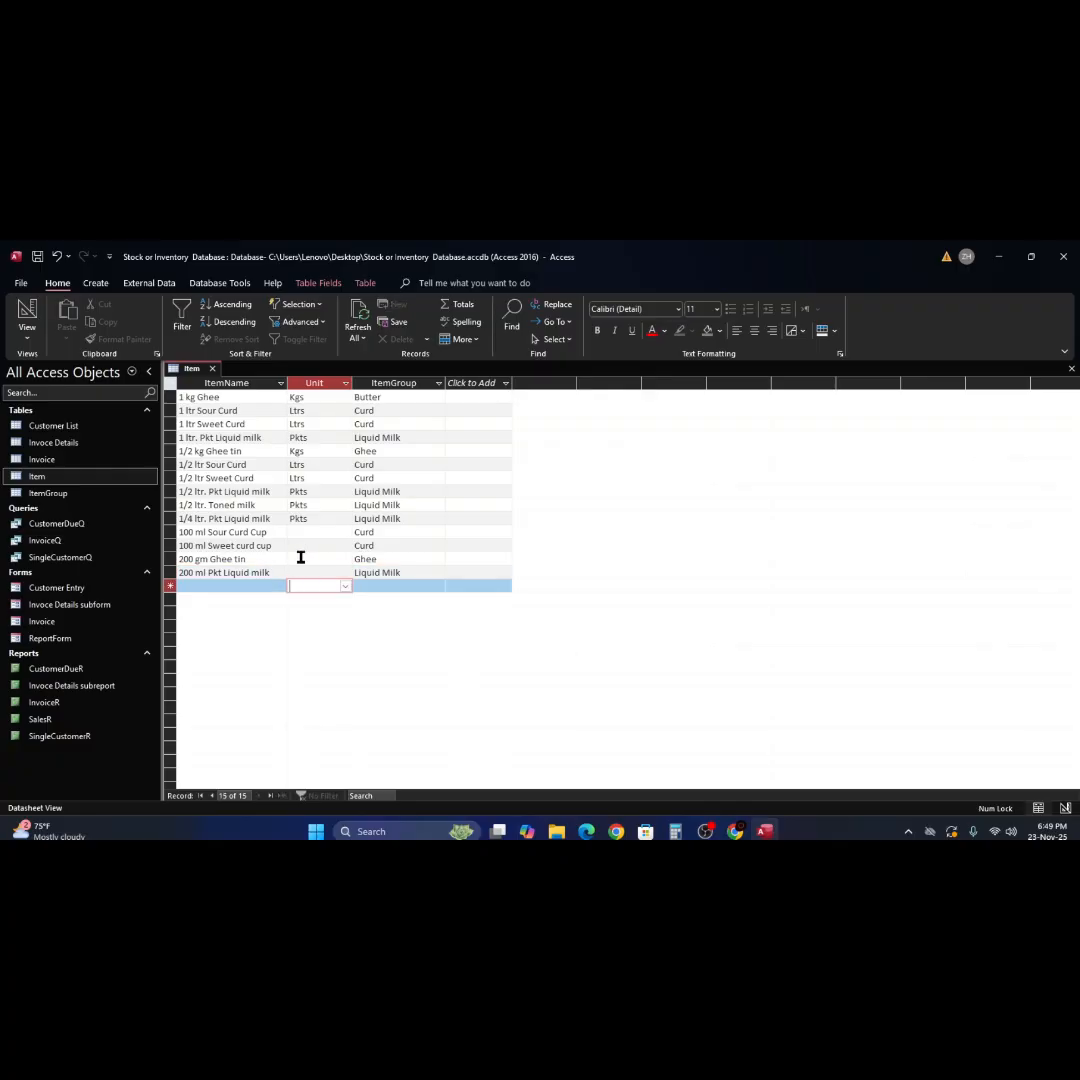
{"action": "left_click", "coordinate": [319, 518]}
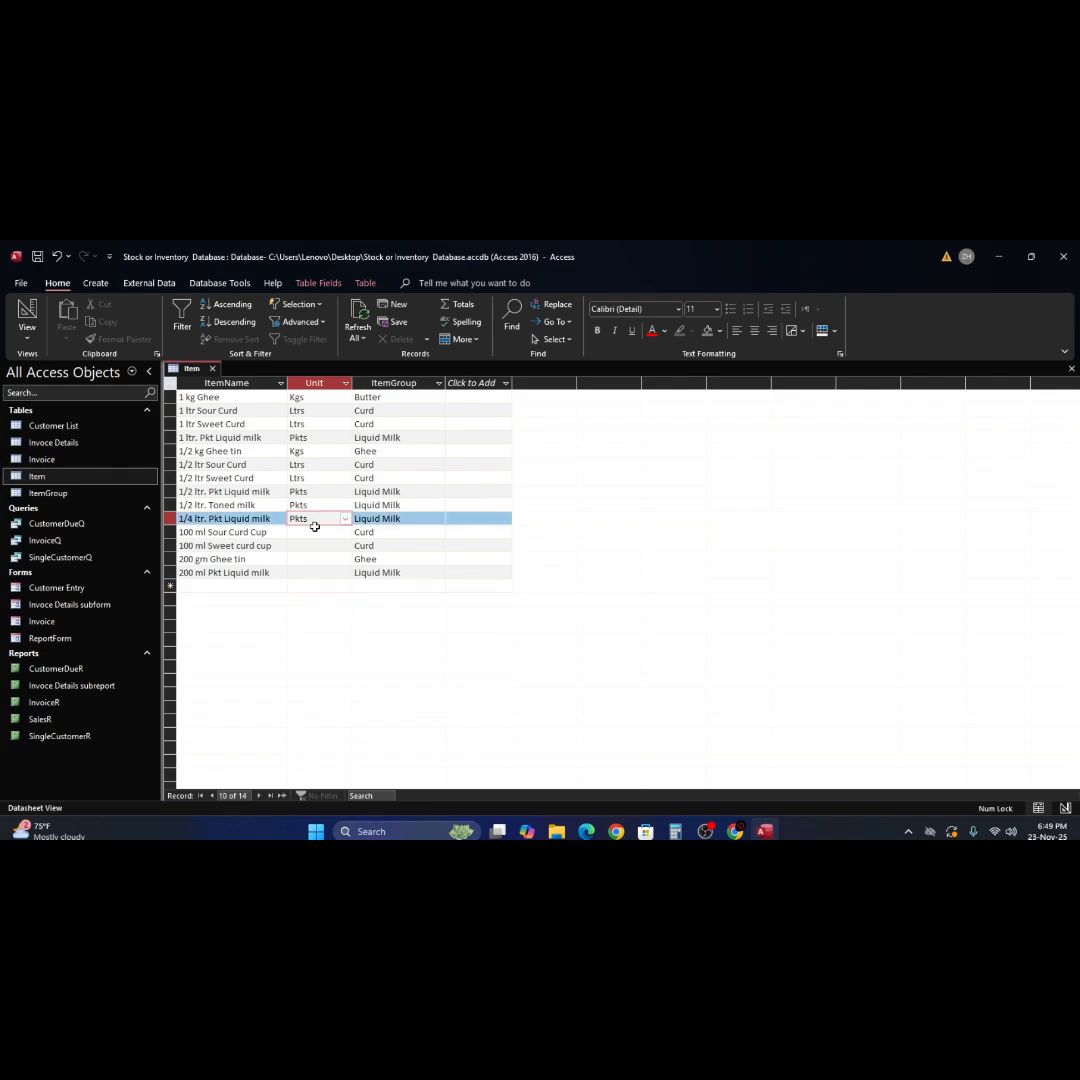
{"action": "left_click", "coordinate": [292, 572]}
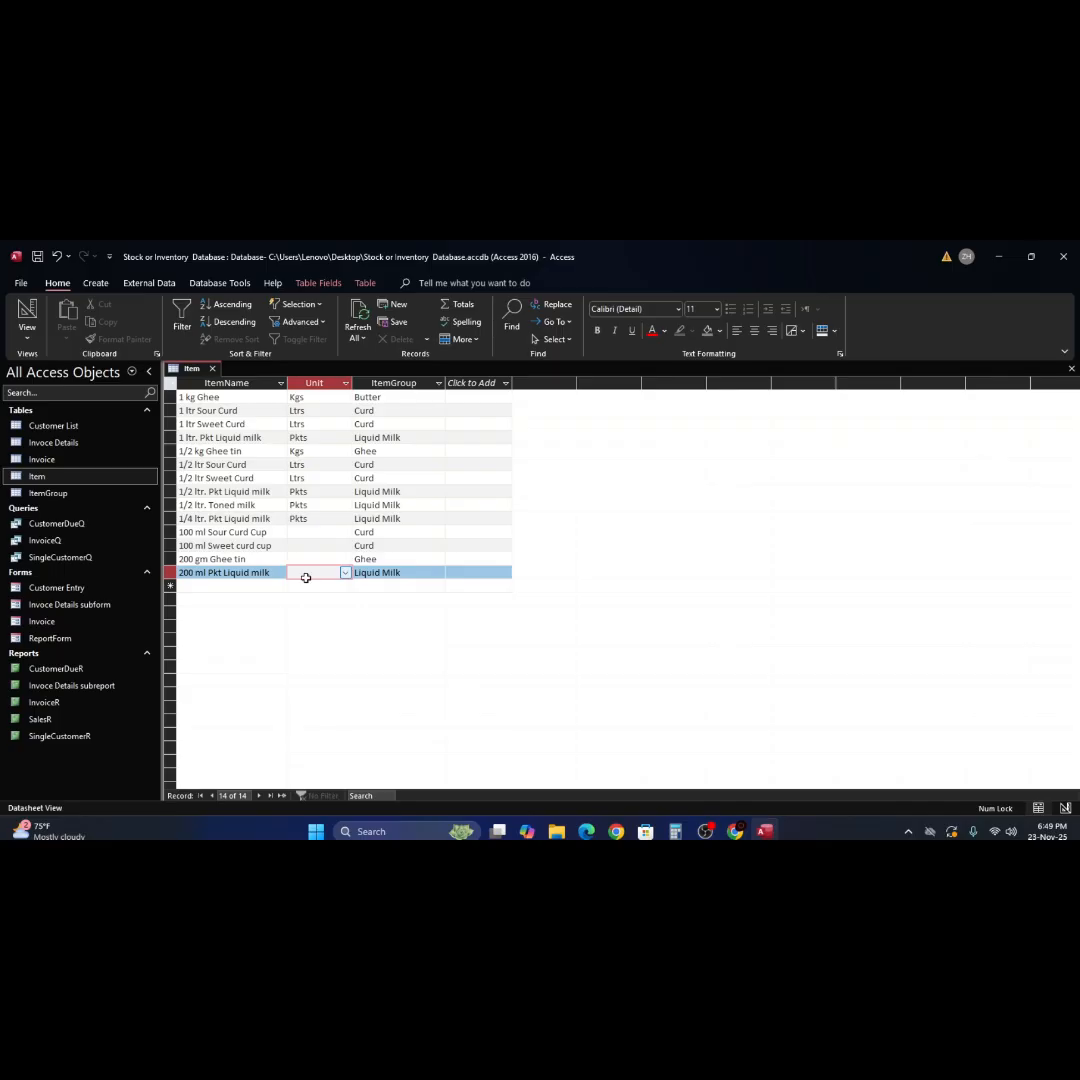
Examine the Unit choices for 200 ml Pkt Liquid milk and the field's editable list items, leaving the list editor without changes
{"action": "left_click", "coordinate": [344, 573]}
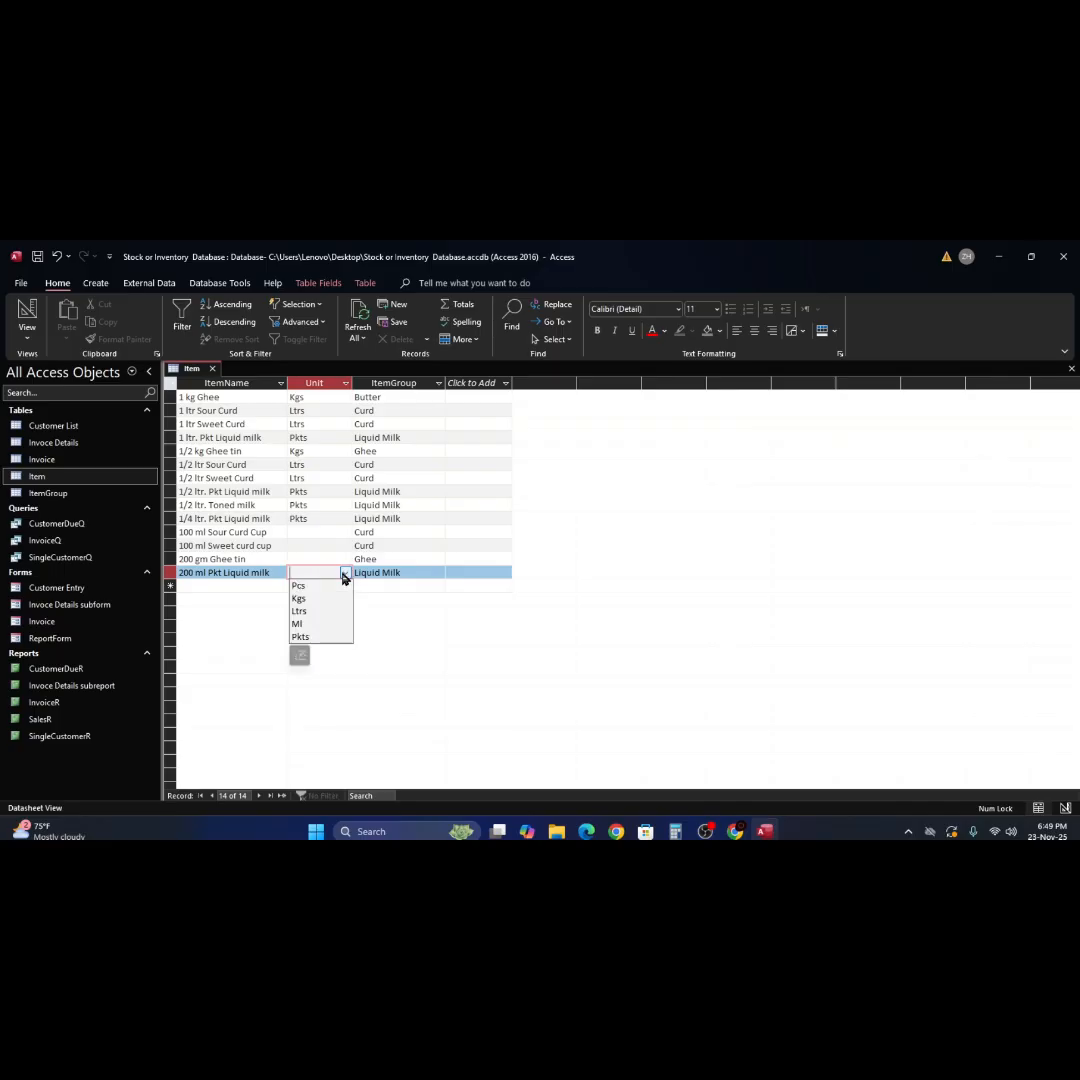
{"action": "left_click", "coordinate": [323, 519]}
{"action": "left_click", "coordinate": [345, 519]}
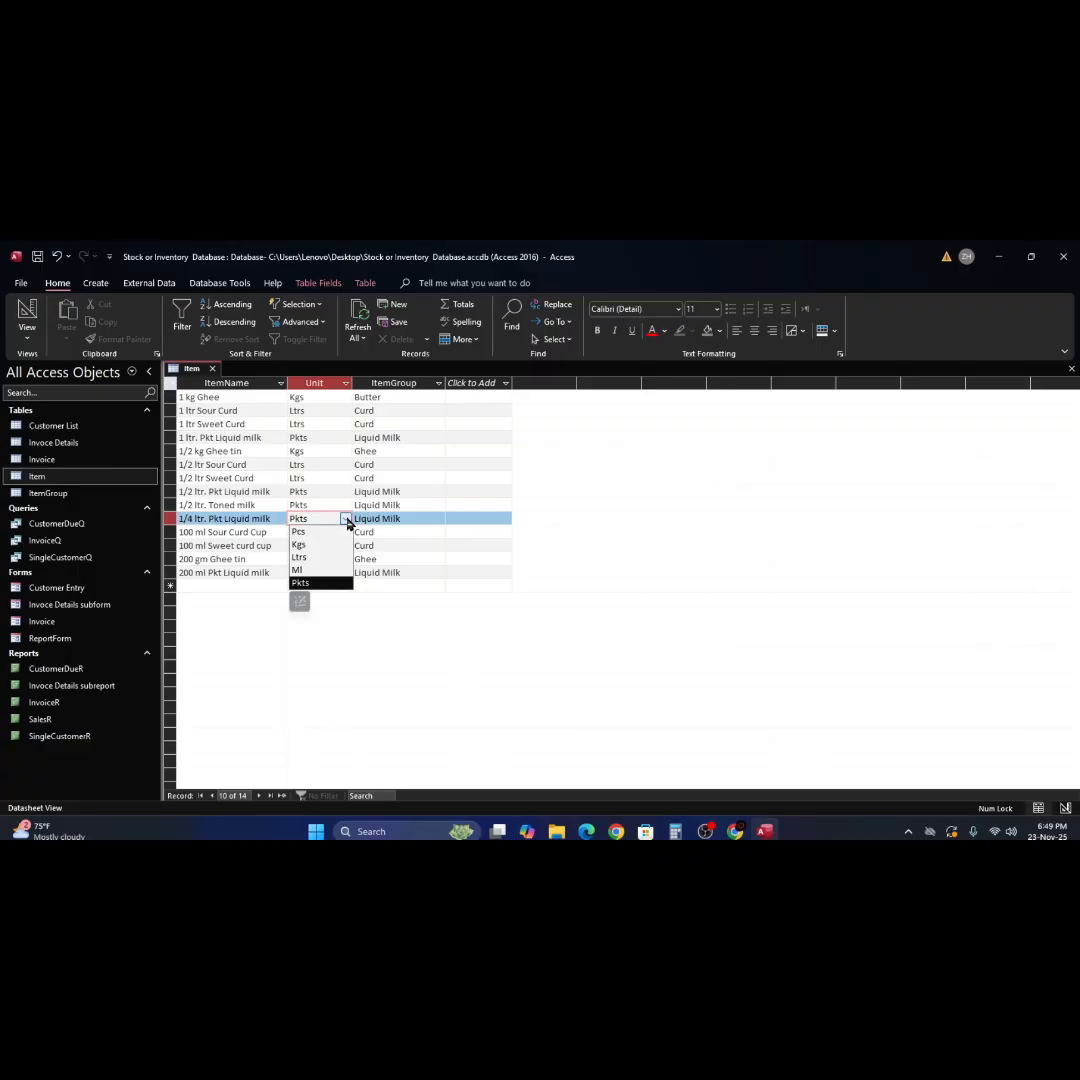
{"action": "left_click", "coordinate": [300, 603]}
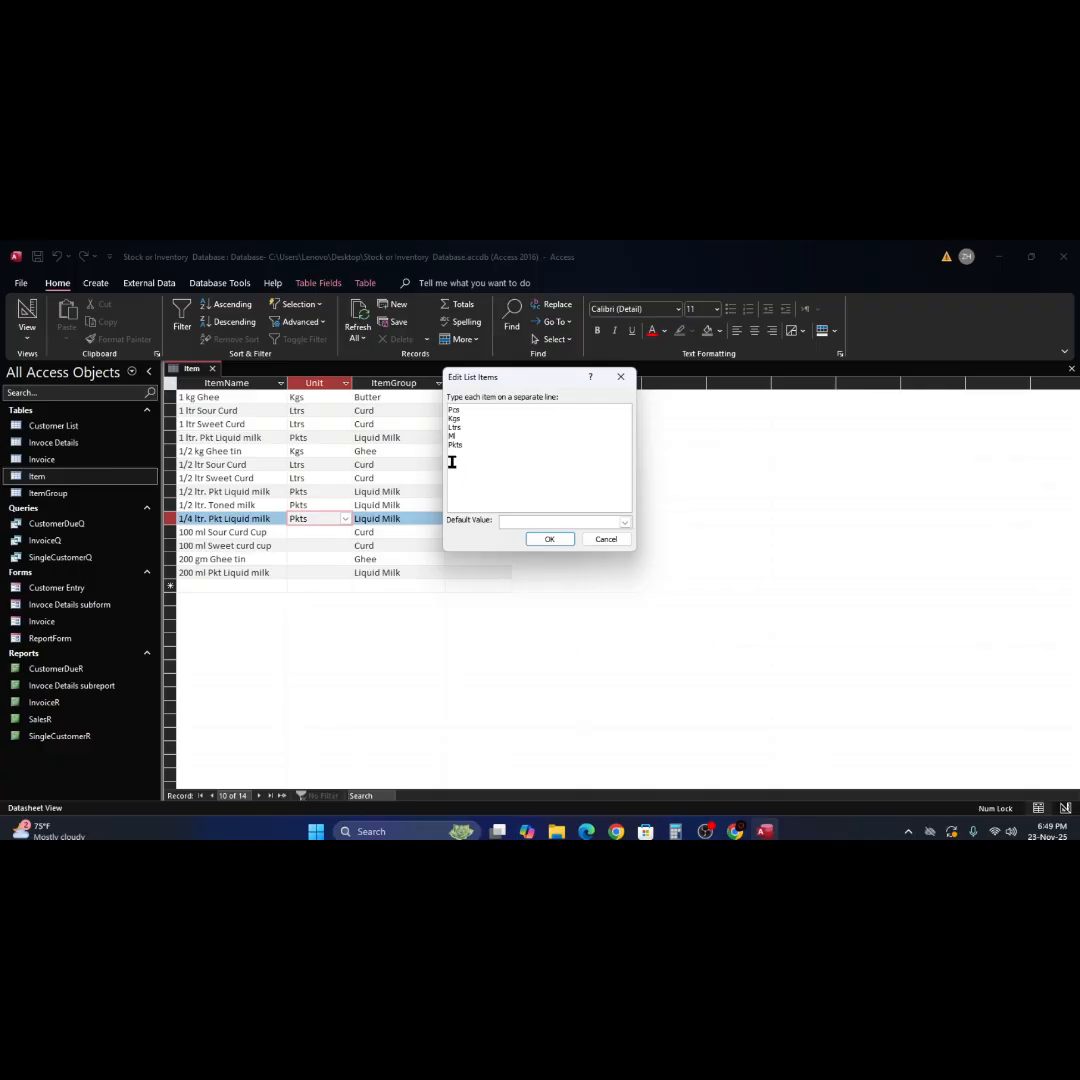
{"action": "left_click", "coordinate": [606, 540]}
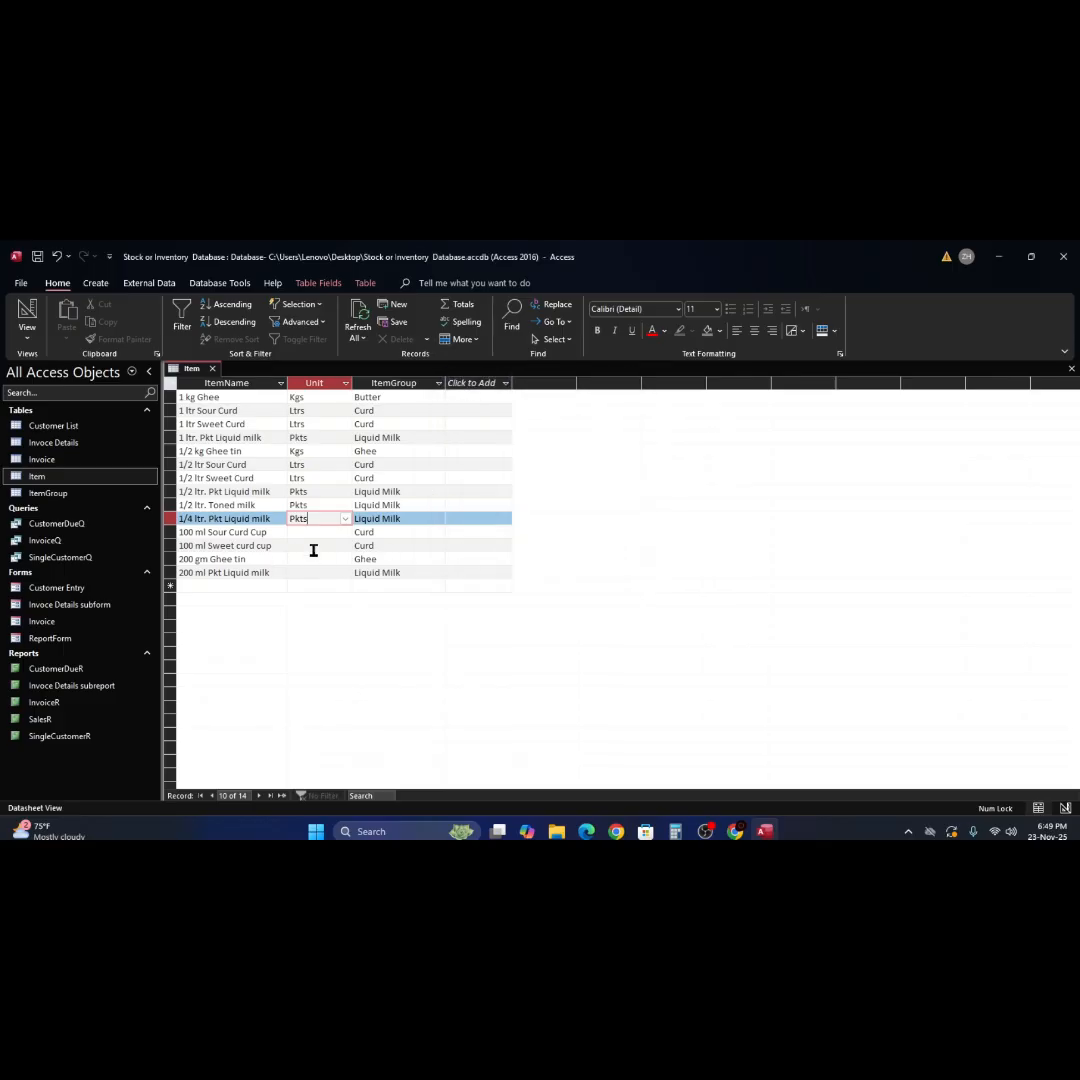
Close the Item table and open the database's Relationships layout
{"action": "left_click", "coordinate": [1068, 370]}
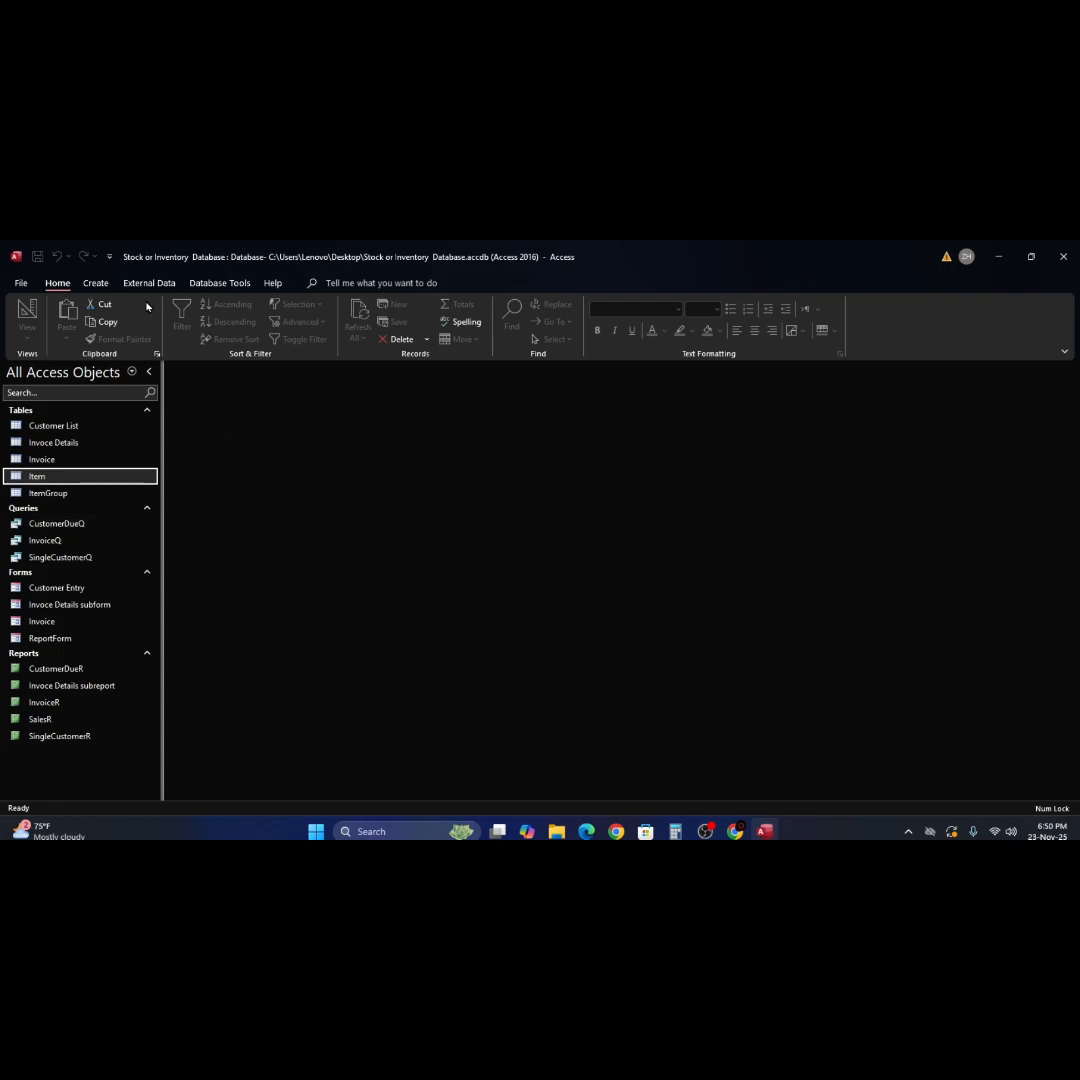
{"action": "left_click", "coordinate": [218, 286]}
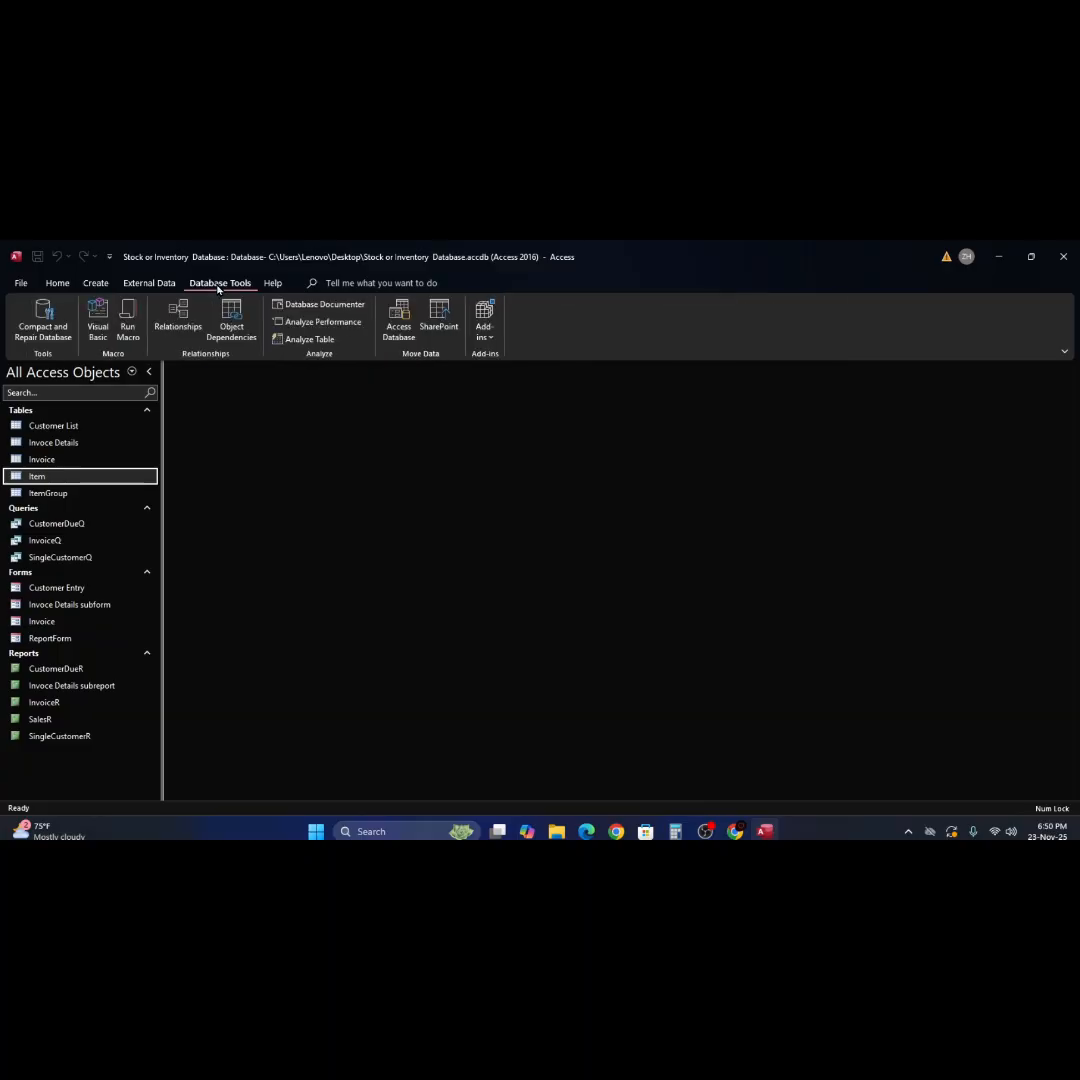
{"action": "left_click", "coordinate": [182, 324]}
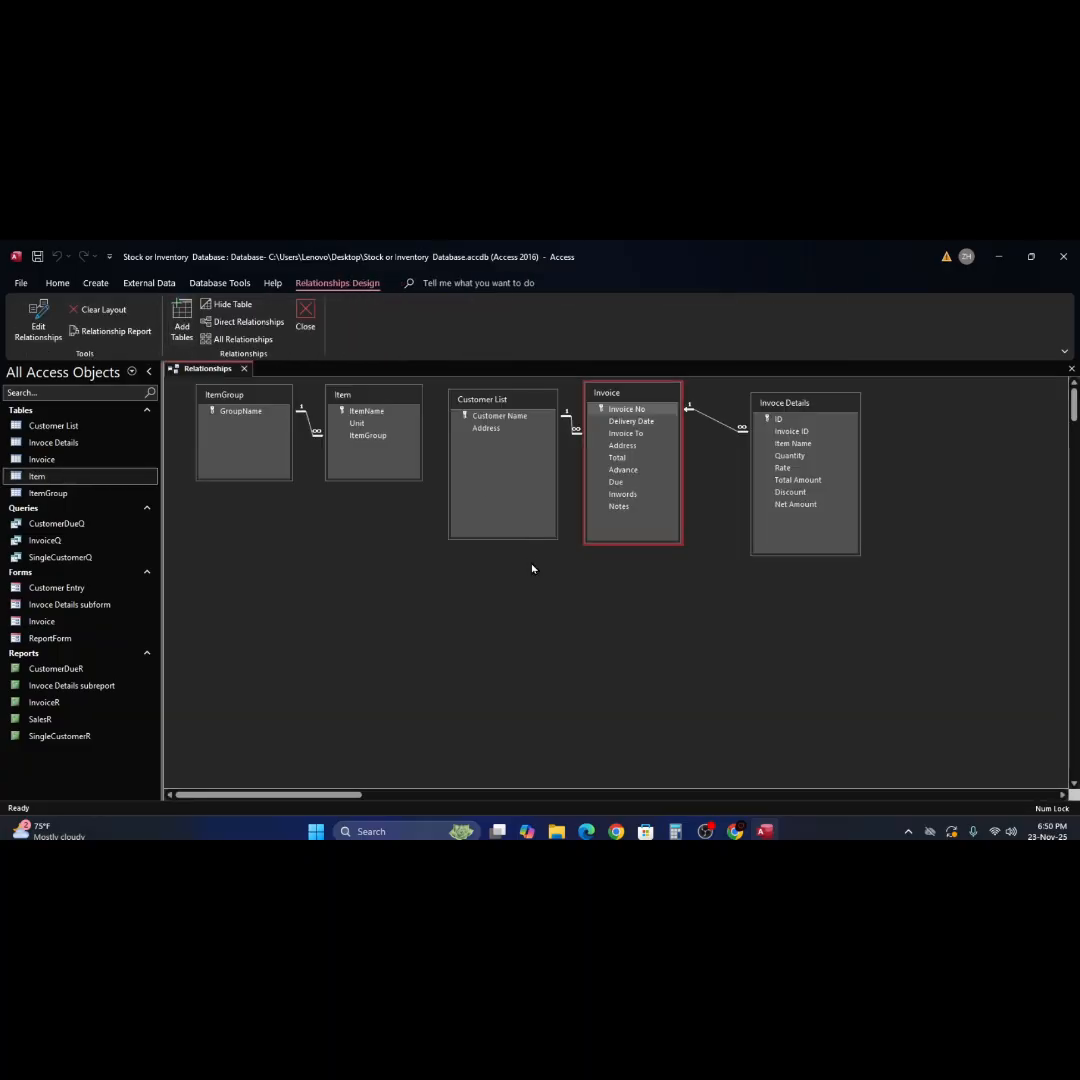
Move the Customer List table slightly lower in the relationships layout and select the Unit field in the Item table
{"action": "left_click_drag", "start_coordinate": [512, 410], "coordinate": [513, 428]}
{"action": "left_click", "coordinate": [386, 413]}
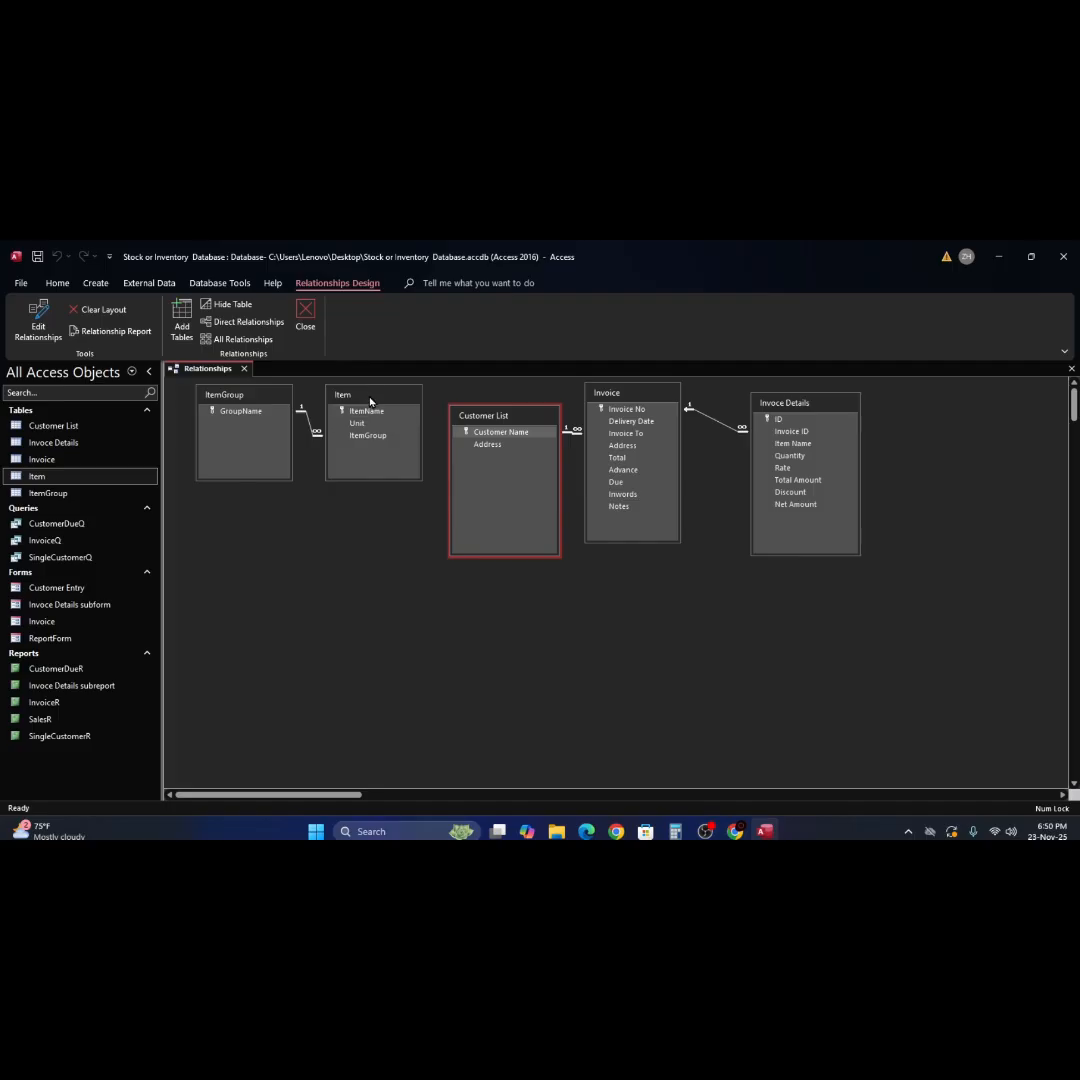
{"action": "left_click", "coordinate": [358, 424]}
{"action": "left_click", "coordinate": [360, 427]}
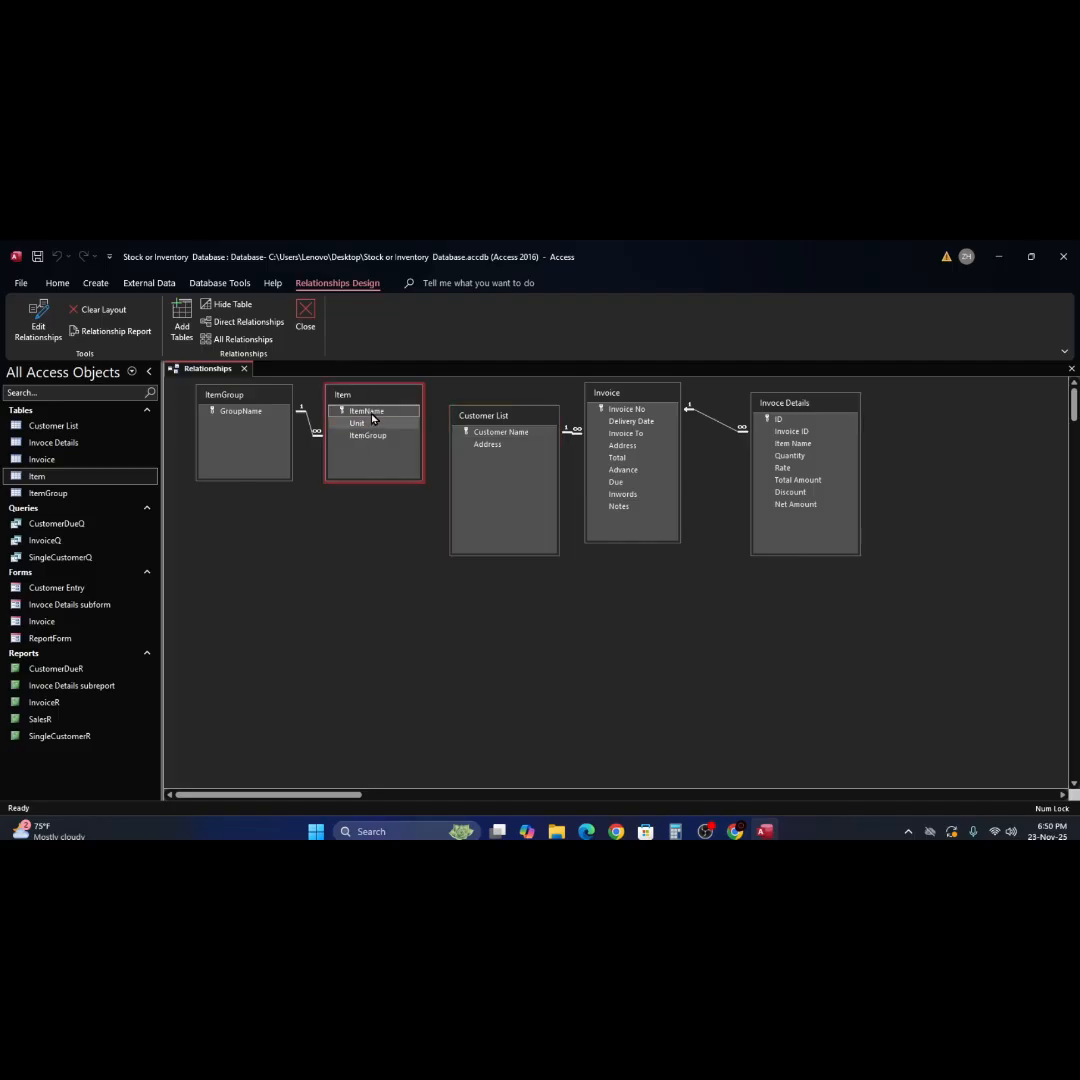
Move the Item and ItemGroup tables out of the row to free space below and beside Invoce Details in the relationships layout
{"action": "left_click", "coordinate": [370, 437]}
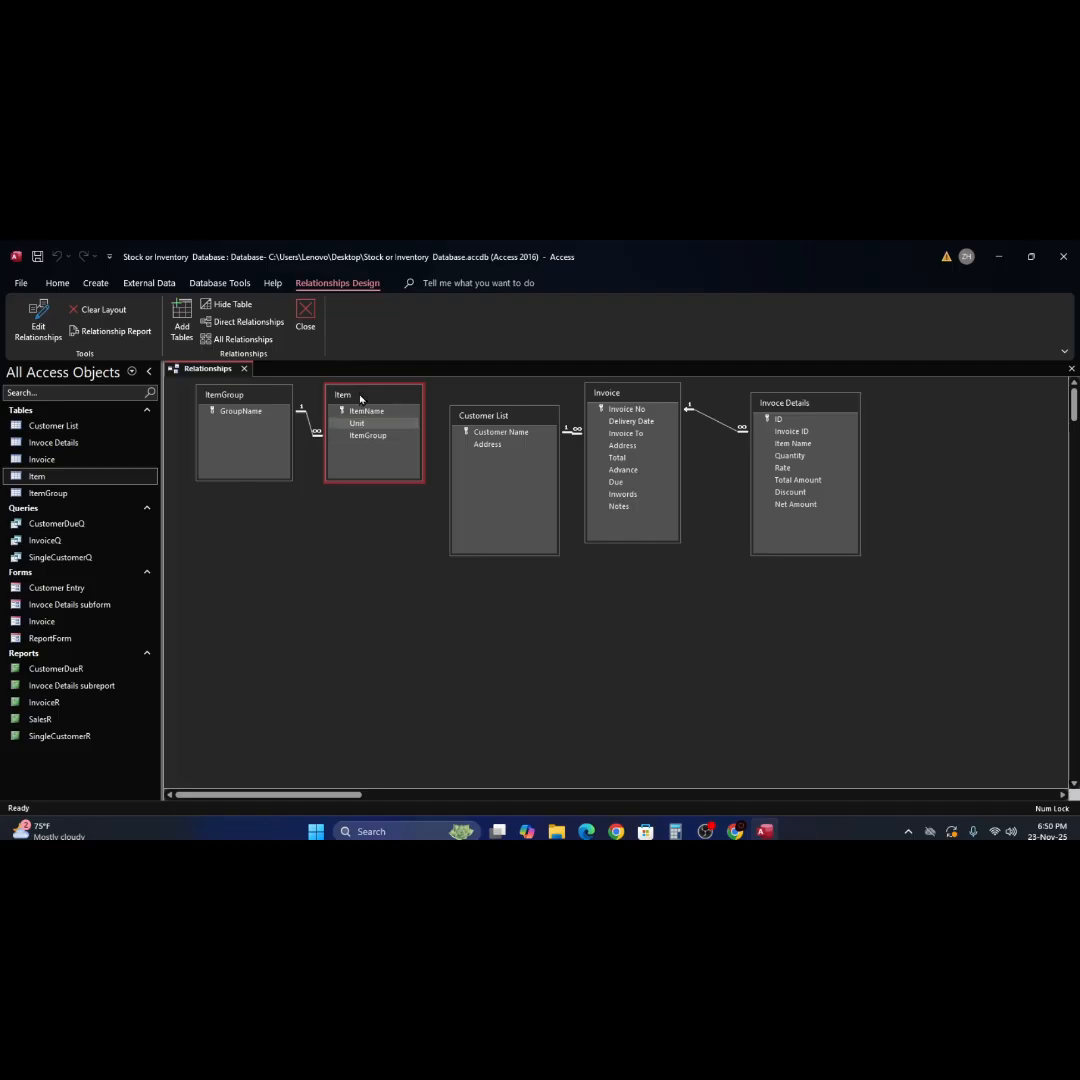
{"action": "left_click_drag", "start_coordinate": [253, 404], "coordinate": [706, 589]}
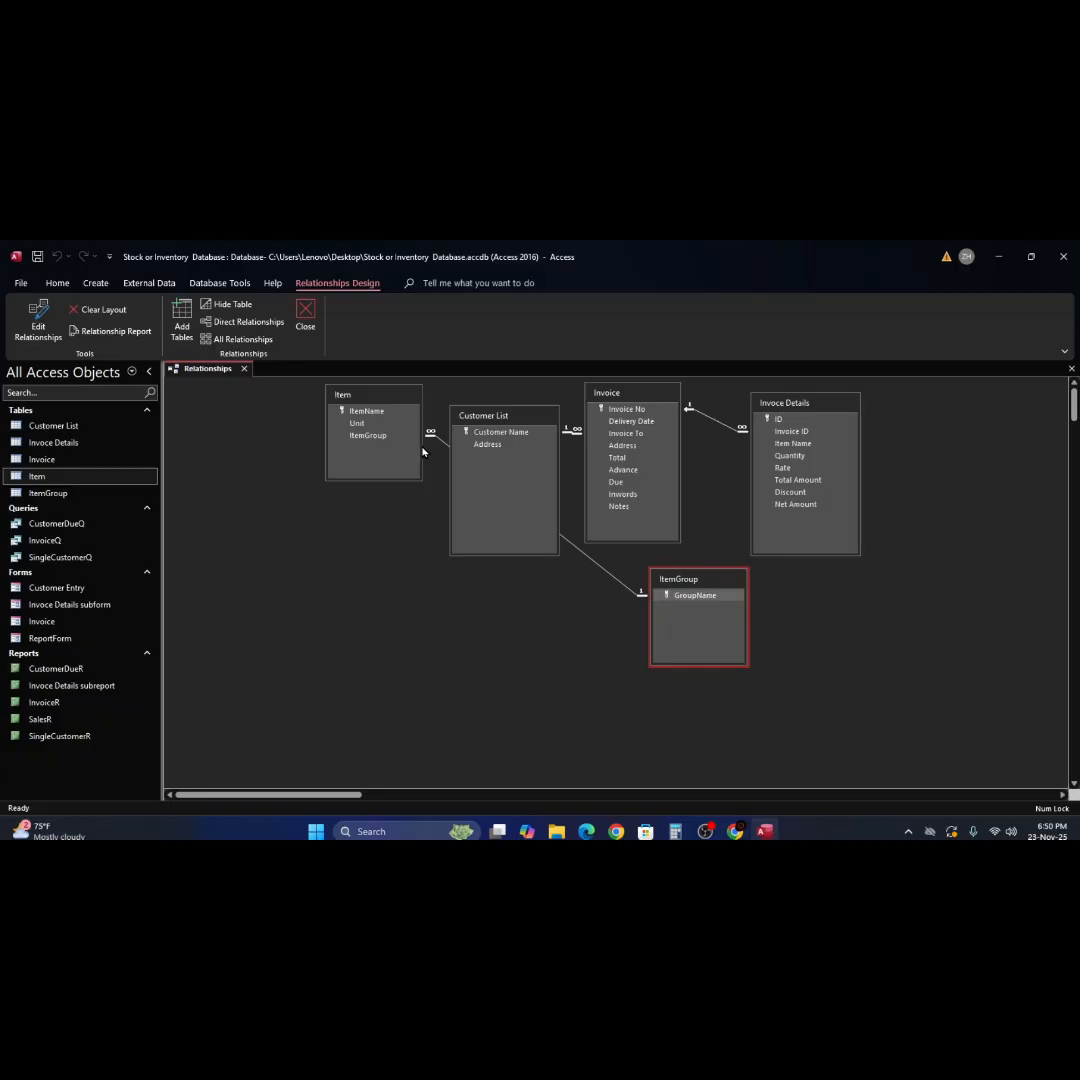
{"action": "left_click_drag", "start_coordinate": [364, 393], "coordinate": [795, 648]}
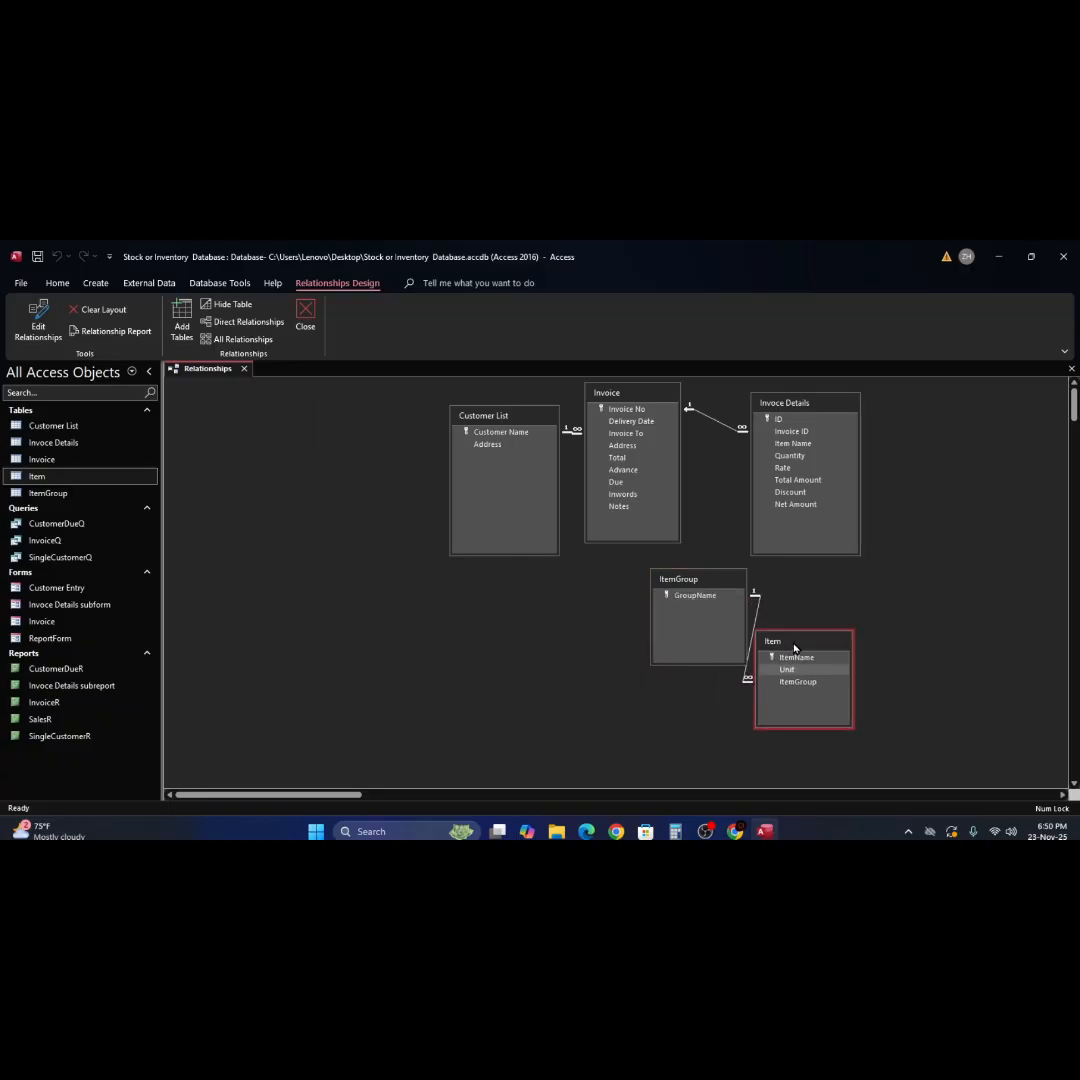
{"action": "left_click_drag", "start_coordinate": [738, 582], "coordinate": [744, 580]}
{"action": "left_click_drag", "start_coordinate": [850, 573], "coordinate": [1038, 532]}
{"action": "left_click_drag", "start_coordinate": [705, 588], "coordinate": [942, 559]}
Shift the Customer List, Invoice and Invoce Details tables leftward into one row, leaving room beside Invoce Details
{"action": "left_click", "coordinate": [496, 423]}
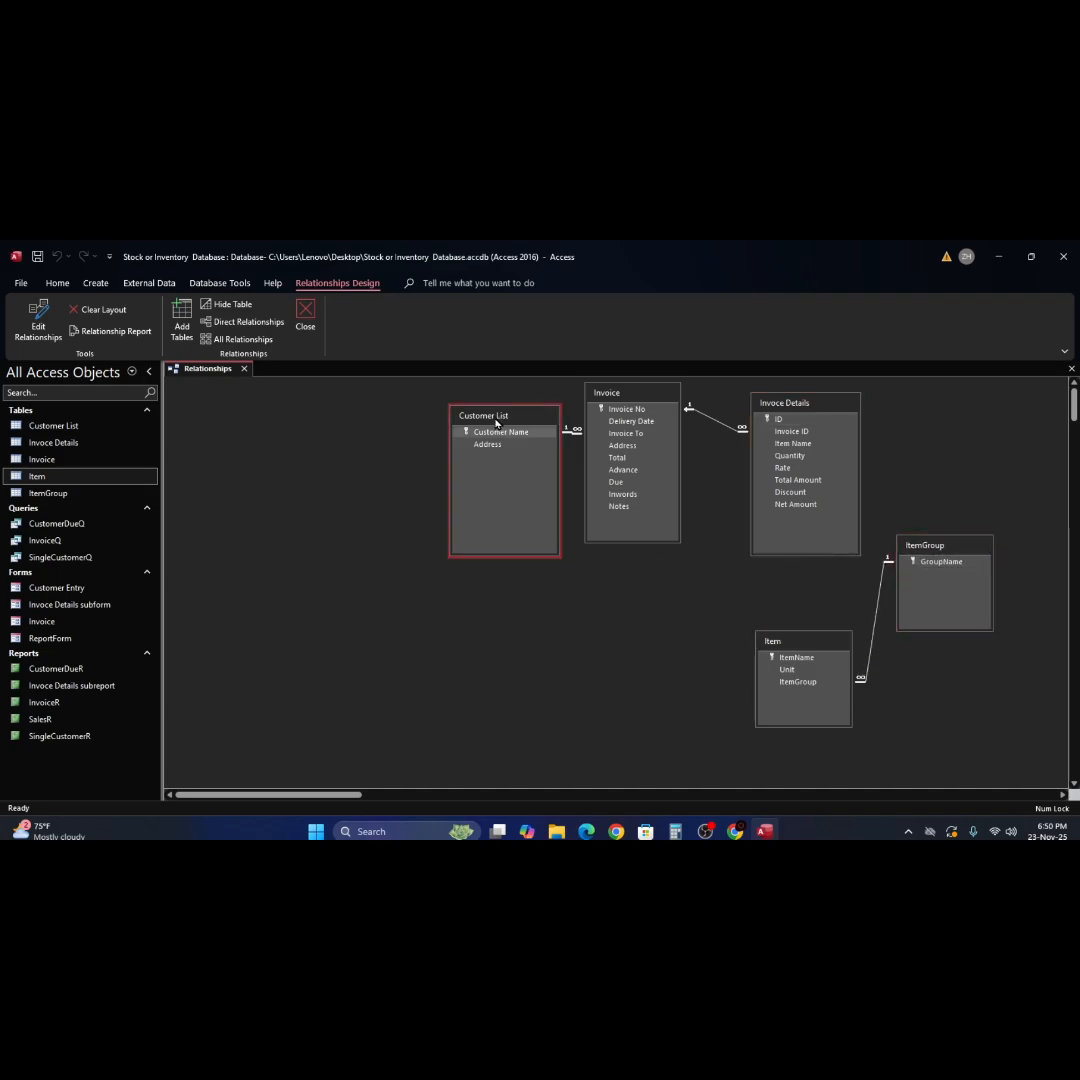
{"action": "left_click_drag", "start_coordinate": [496, 423], "coordinate": [291, 429]}
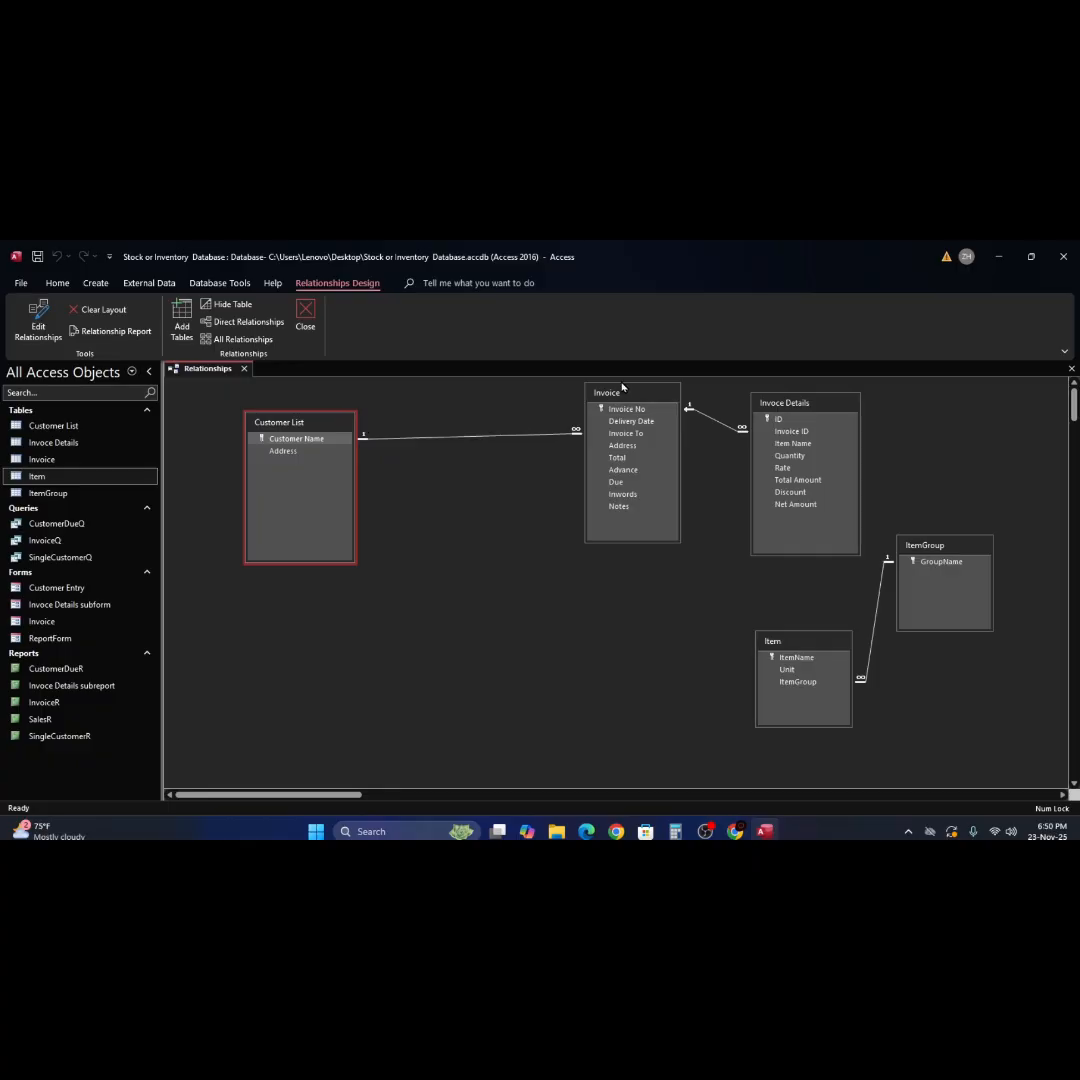
{"action": "left_click_drag", "start_coordinate": [621, 395], "coordinate": [413, 426]}
{"action": "left_click_drag", "start_coordinate": [822, 410], "coordinate": [604, 441]}
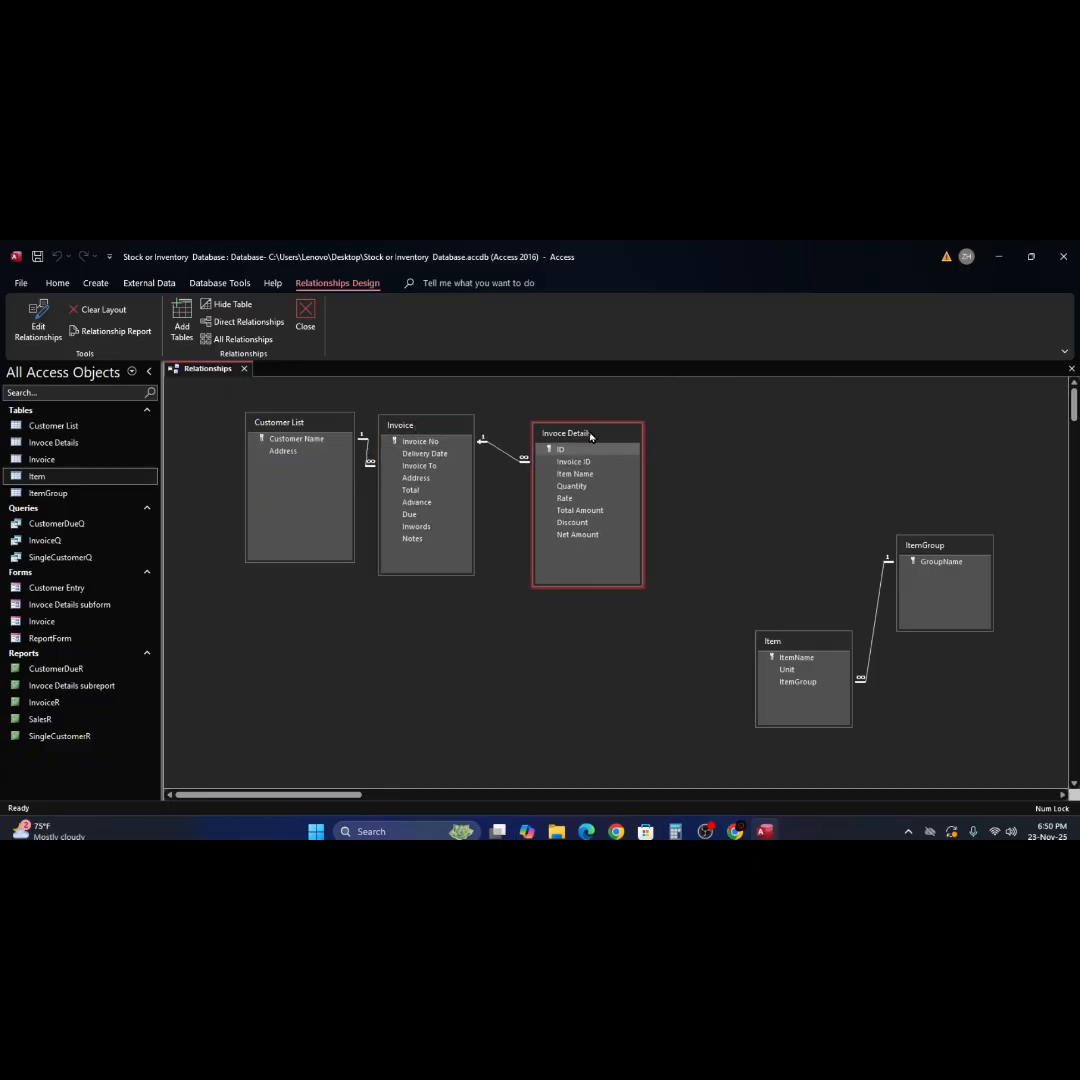
Place the Item and ItemGroup tables beside Invoce Details in the same row and make both boxes taller
{"action": "left_click", "coordinate": [966, 563]}
{"action": "left_click", "coordinate": [799, 660]}
{"action": "left_click_drag", "start_coordinate": [810, 654], "coordinate": [729, 456]}
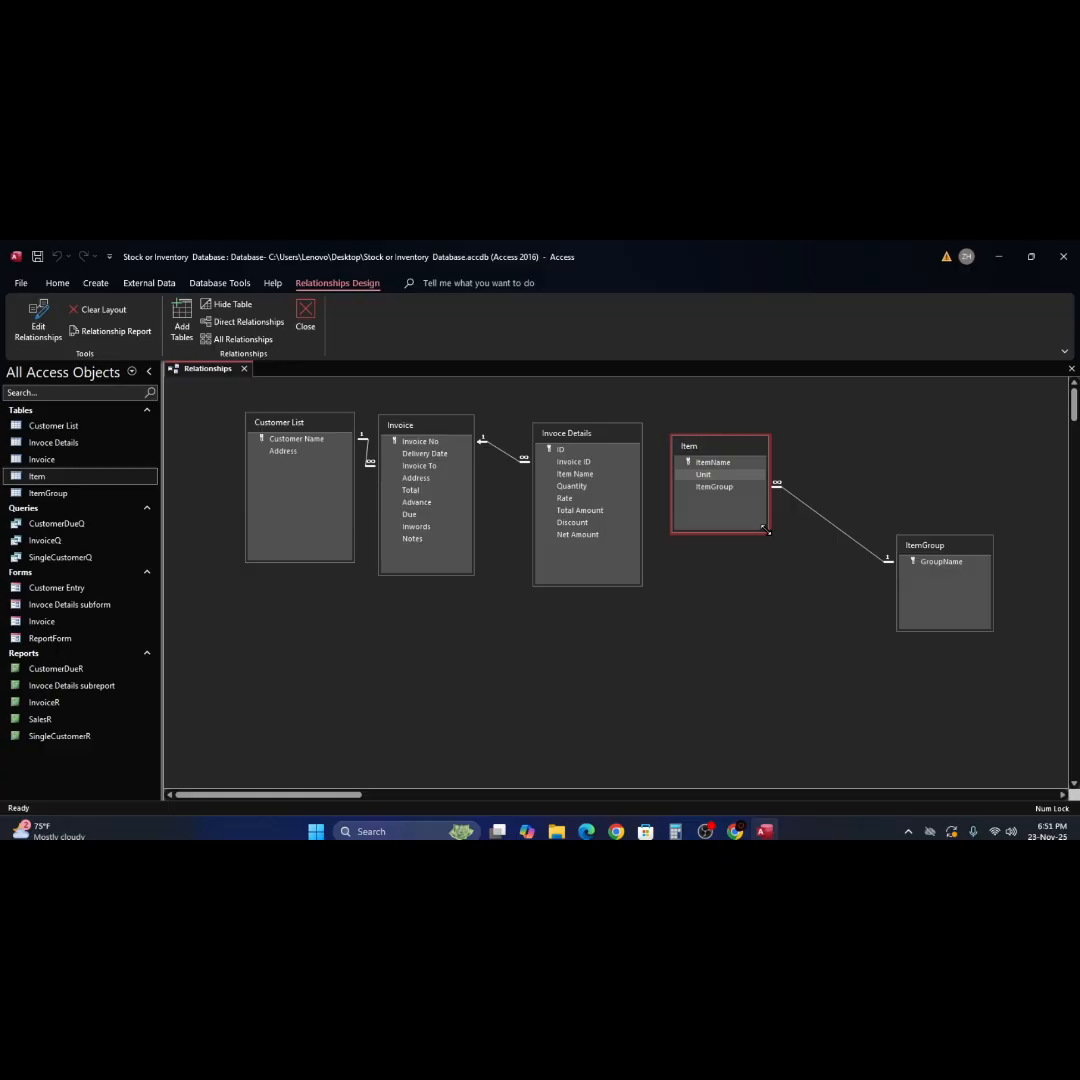
{"action": "left_click_drag", "start_coordinate": [766, 531], "coordinate": [793, 588]}
{"action": "left_click", "coordinate": [789, 612]}
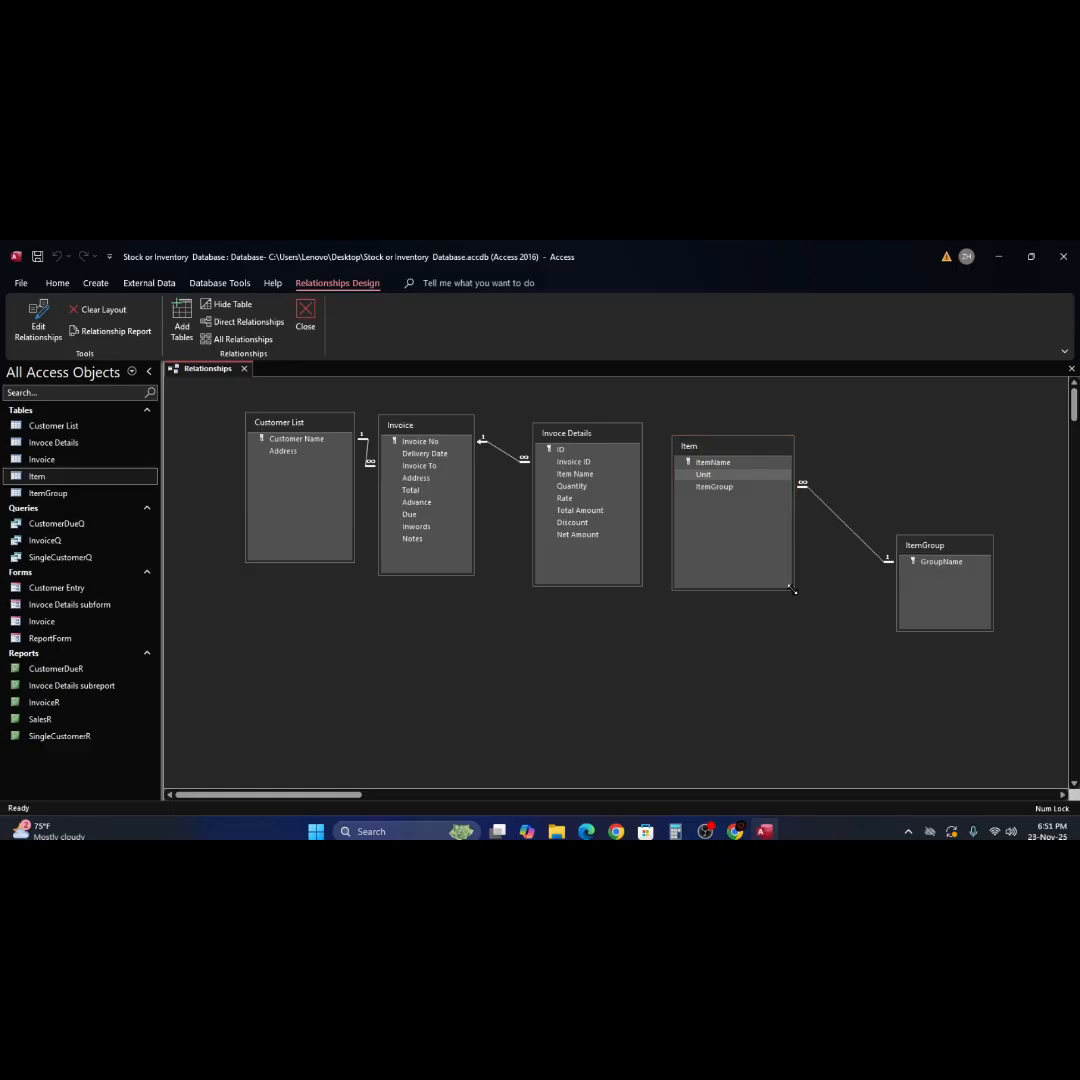
{"action": "left_click_drag", "start_coordinate": [793, 590], "coordinate": [759, 569]}
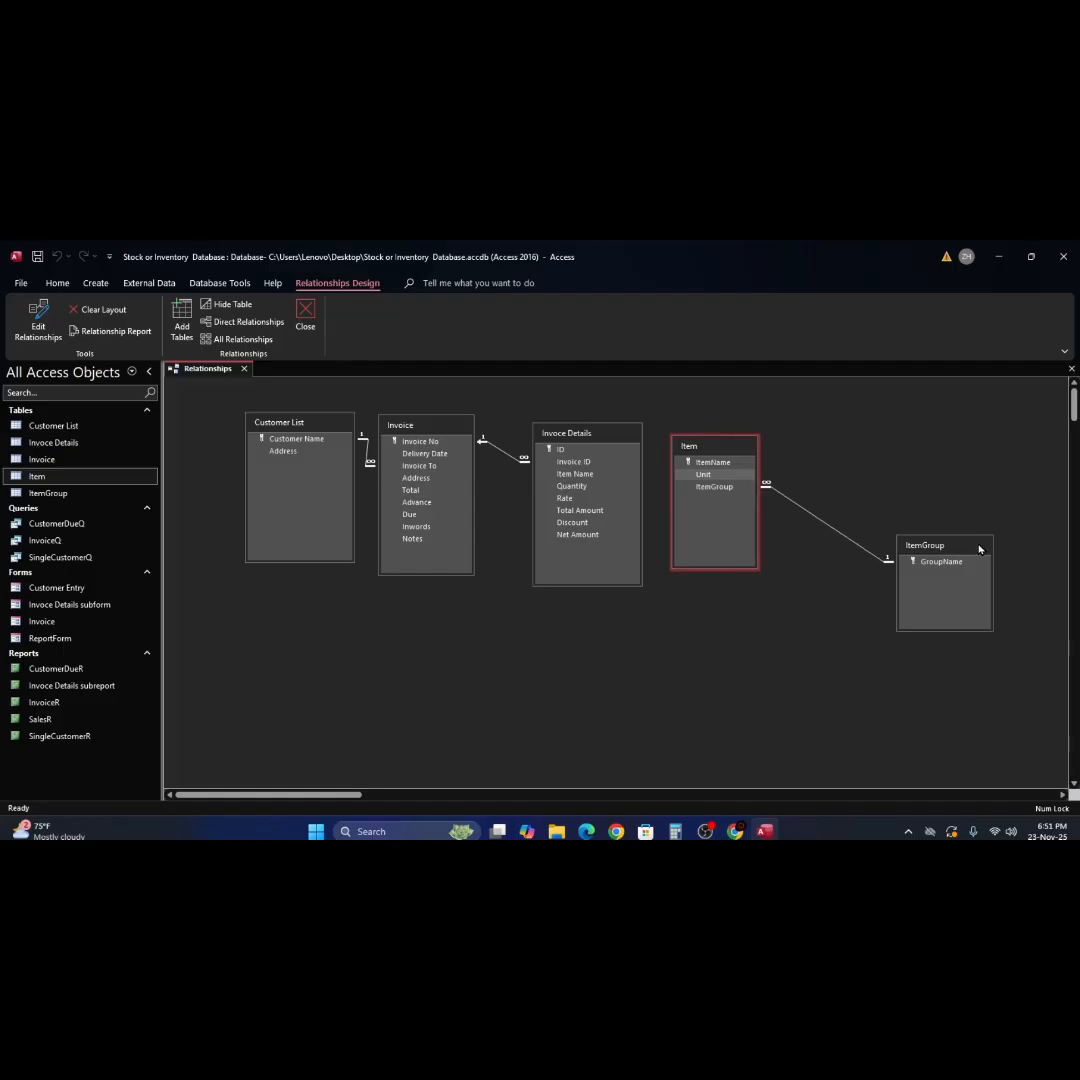
{"action": "left_click_drag", "start_coordinate": [979, 548], "coordinate": [856, 456]}
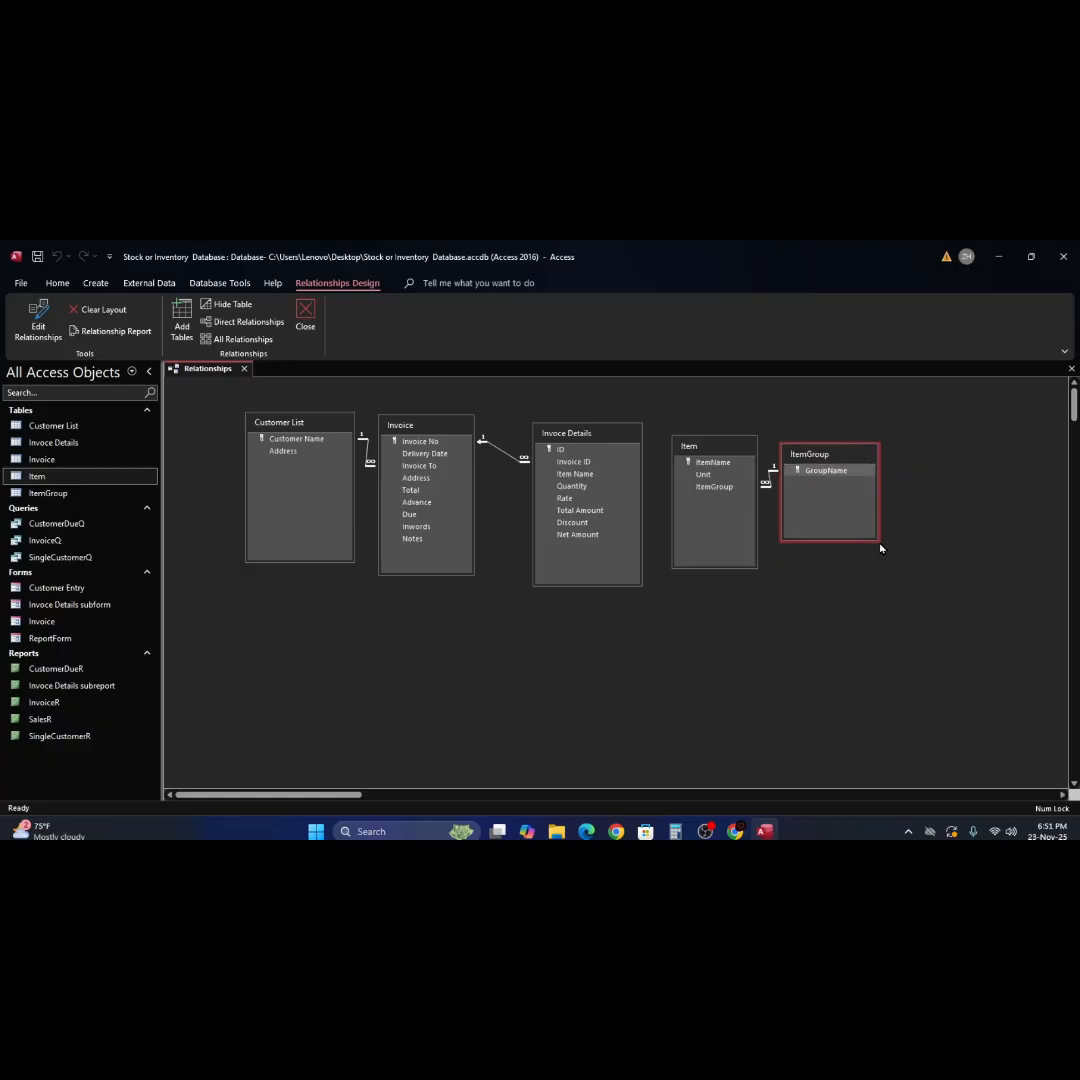
{"action": "left_click_drag", "start_coordinate": [876, 540], "coordinate": [884, 578]}
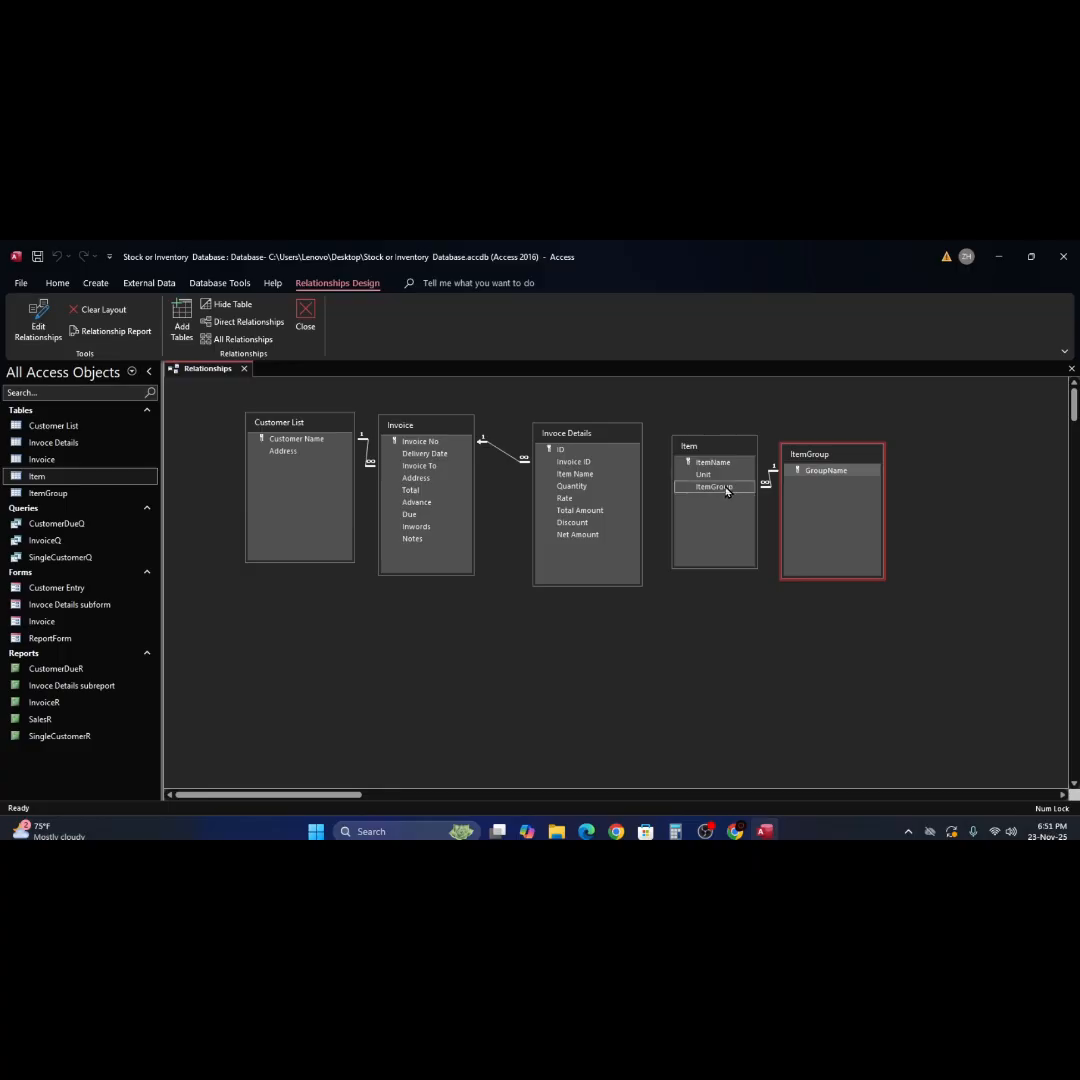
Create a one-to-many relationship from ItemName in Item to Item Name in Invoce Details, without enforcing referential integrity
{"action": "left_click", "coordinate": [699, 466]}
{"action": "left_click_drag", "start_coordinate": [711, 469], "coordinate": [586, 475]}
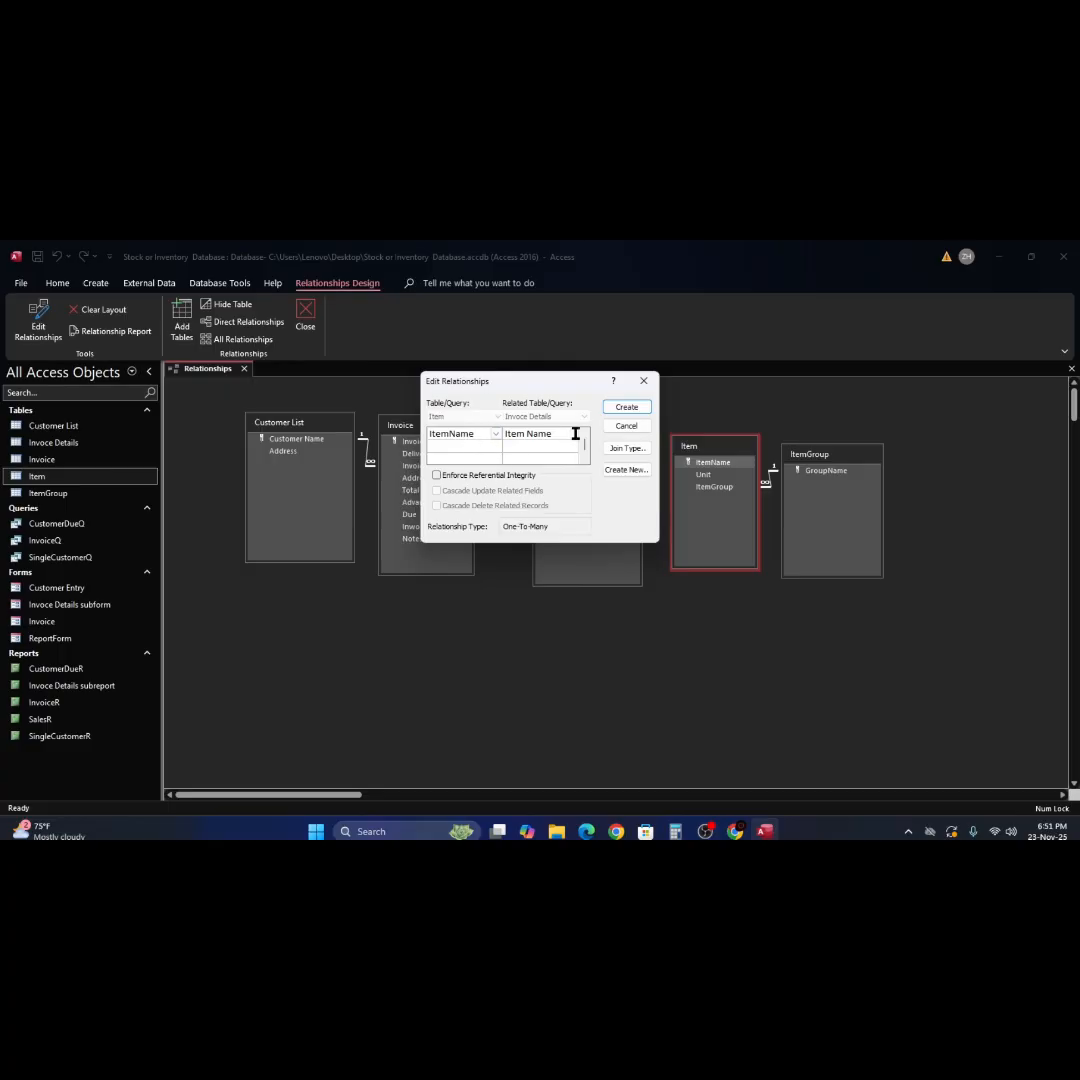
{"action": "left_click", "coordinate": [627, 411]}
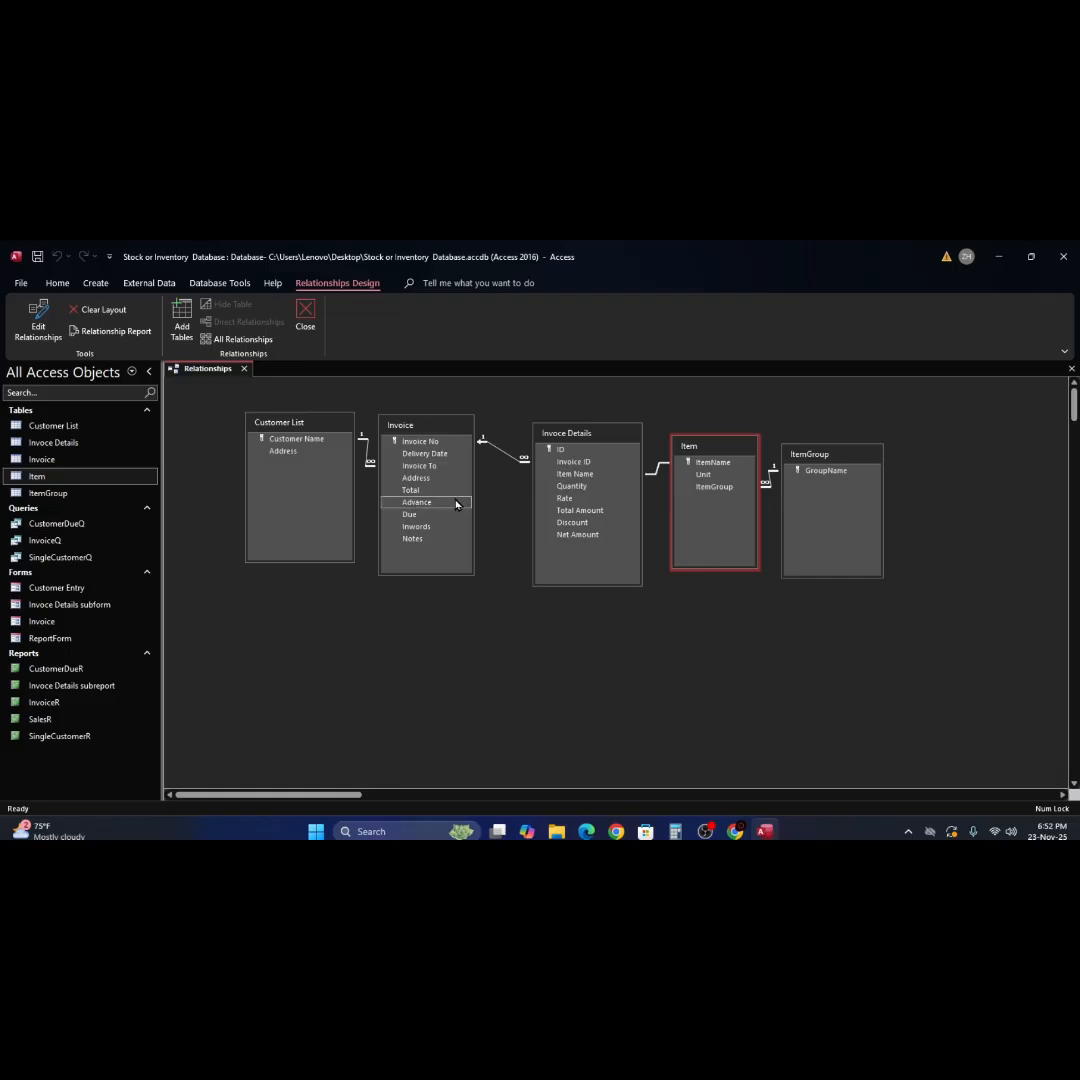
Align the Invoce Details, Item and ItemGroup boxes at similar heights, then close the relationships layout
{"action": "left_click", "coordinate": [698, 463]}
{"action": "mouse_move", "coordinate": [706, 451]}
{"action": "left_mouse_down"}
{"action": "mouse_move", "coordinate": [704, 436]}
{"action": "mouse_move", "coordinate": [692, 444]}
{"action": "mouse_move", "coordinate": [704, 445]}
{"action": "left_mouse_up"}
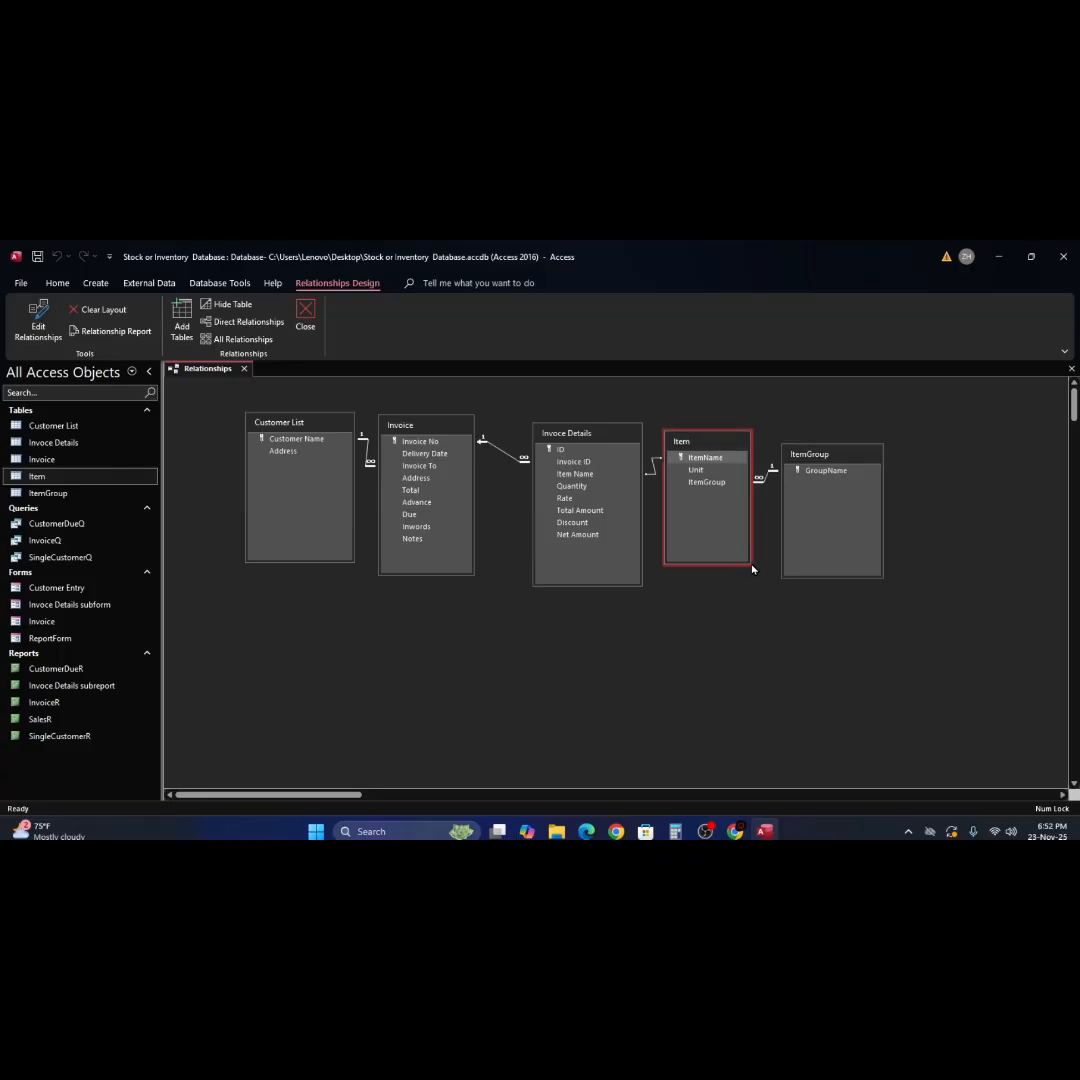
{"action": "left_click_drag", "start_coordinate": [751, 570], "coordinate": [749, 582]}
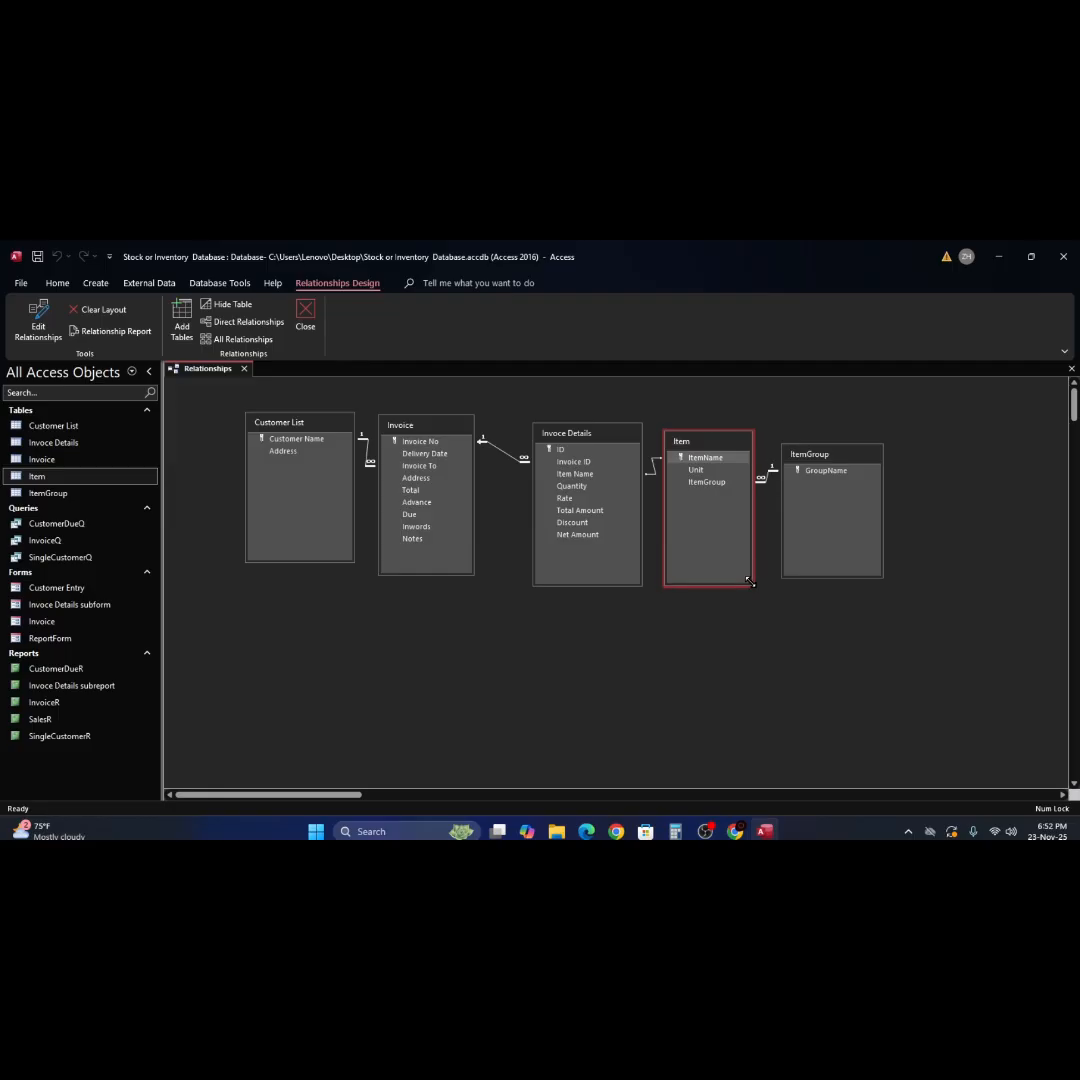
{"action": "left_click_drag", "start_coordinate": [826, 459], "coordinate": [815, 449]}
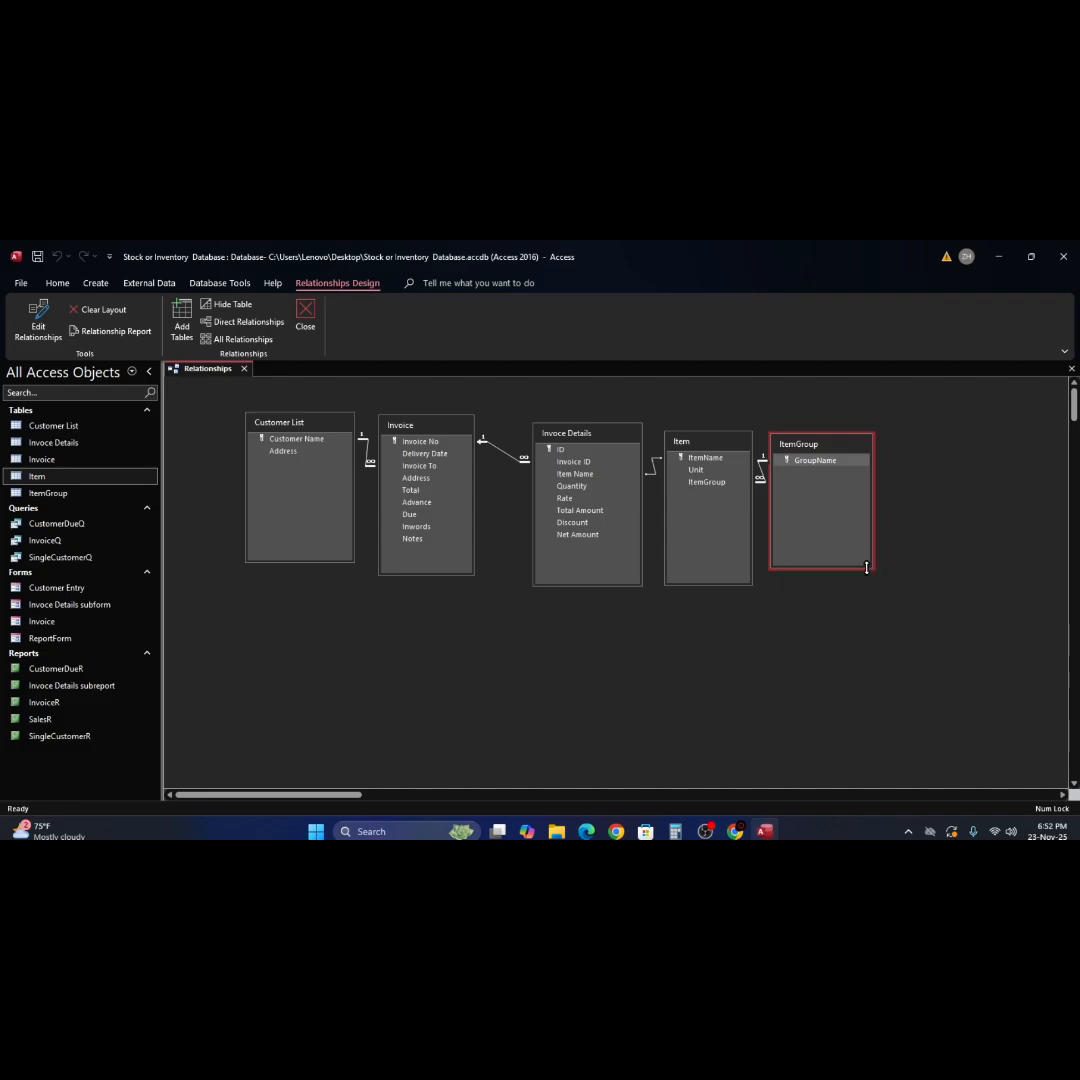
{"action": "left_click_drag", "start_coordinate": [869, 566], "coordinate": [874, 590]}
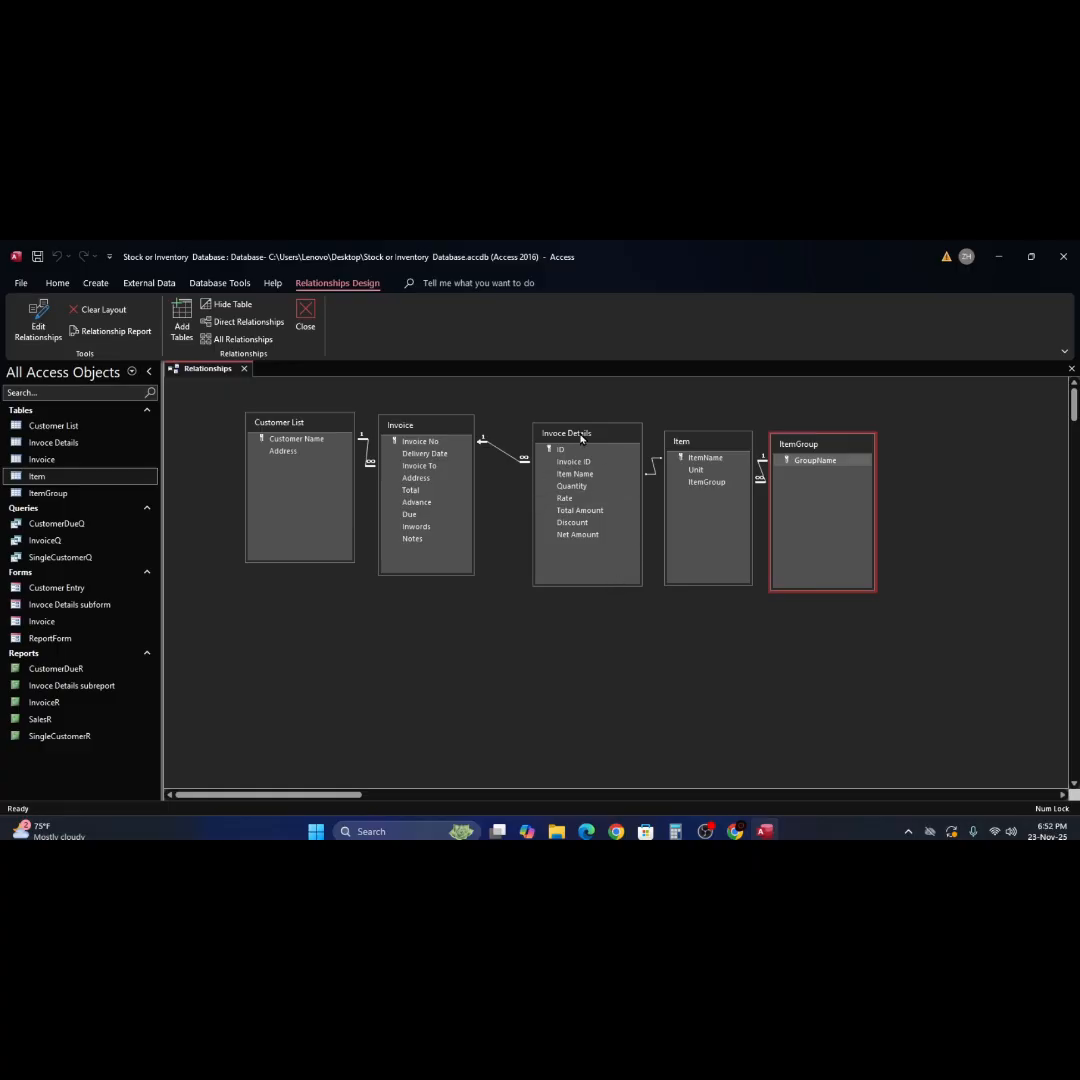
{"action": "left_click_drag", "start_coordinate": [577, 436], "coordinate": [566, 432]}
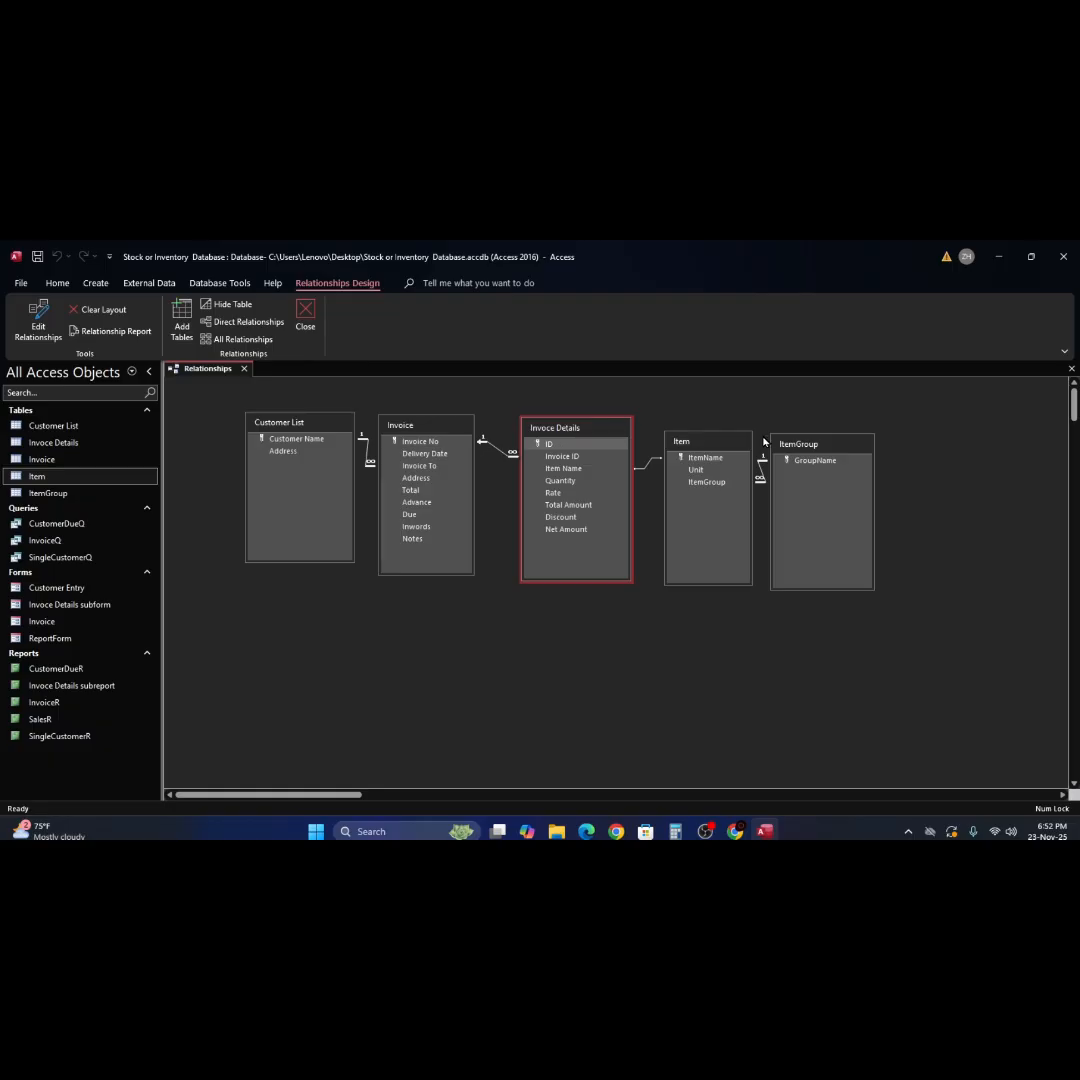
{"action": "left_click_drag", "start_coordinate": [685, 442], "coordinate": [682, 433]}
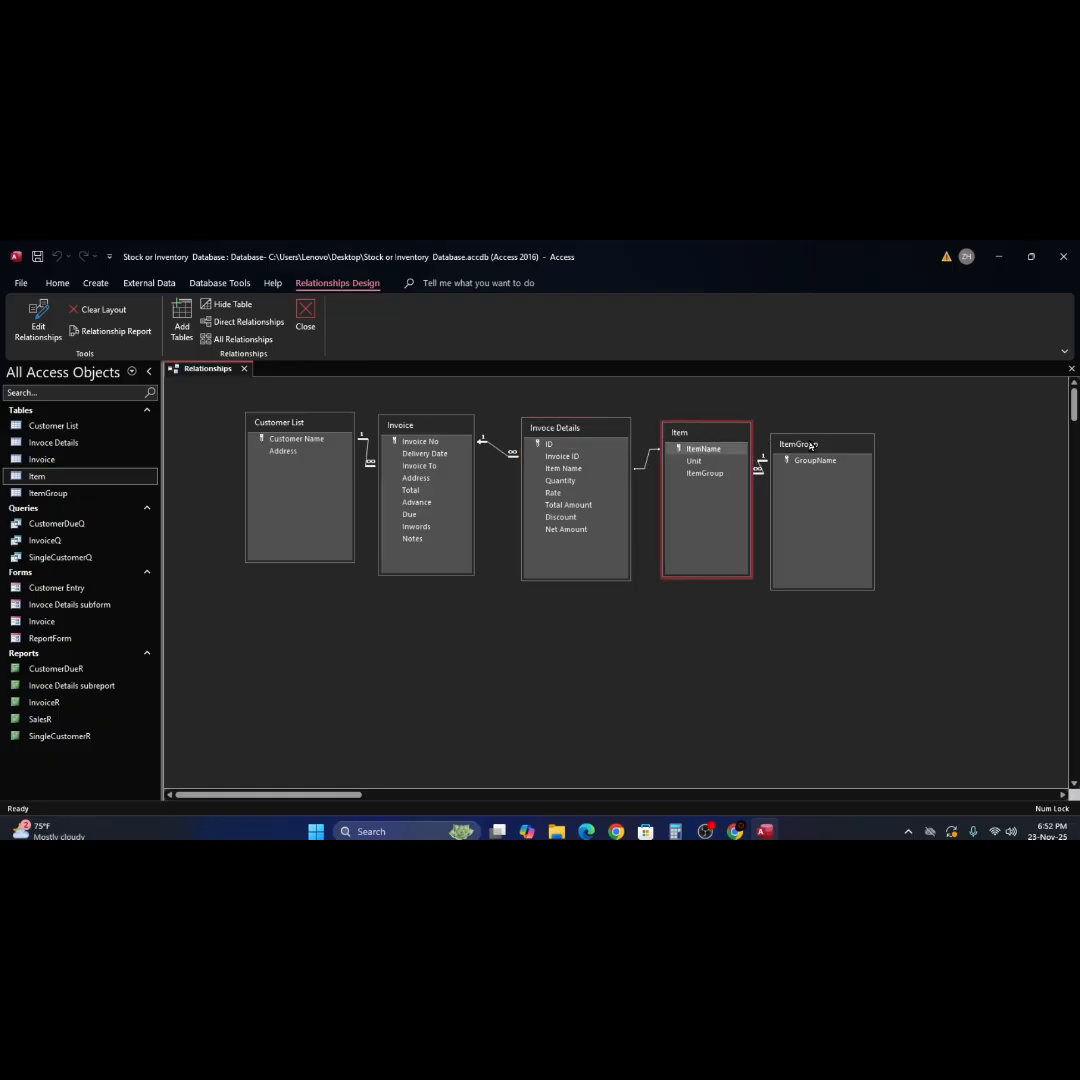
{"action": "left_click_drag", "start_coordinate": [812, 446], "coordinate": [806, 435]}
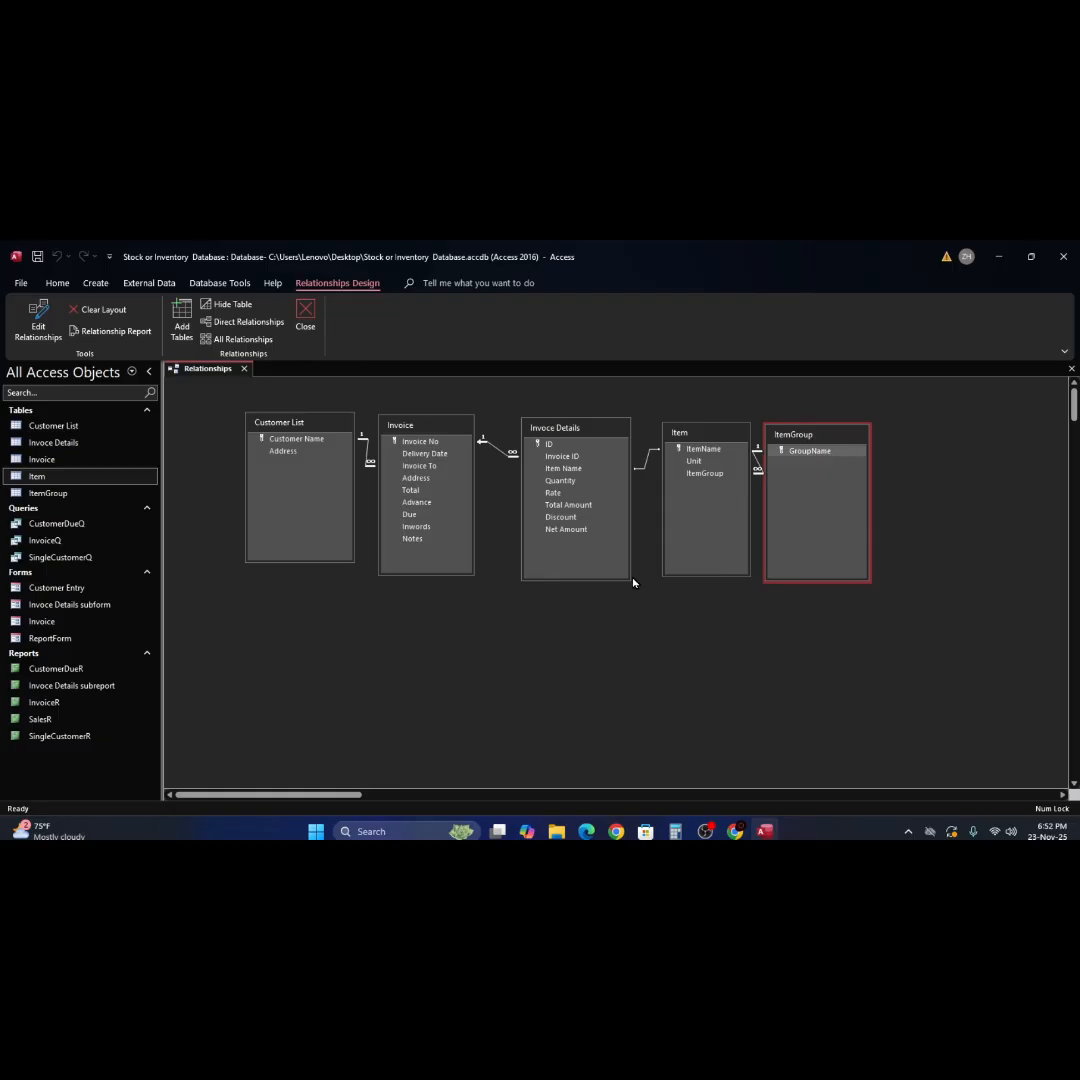
{"action": "left_click", "coordinate": [1072, 370]}
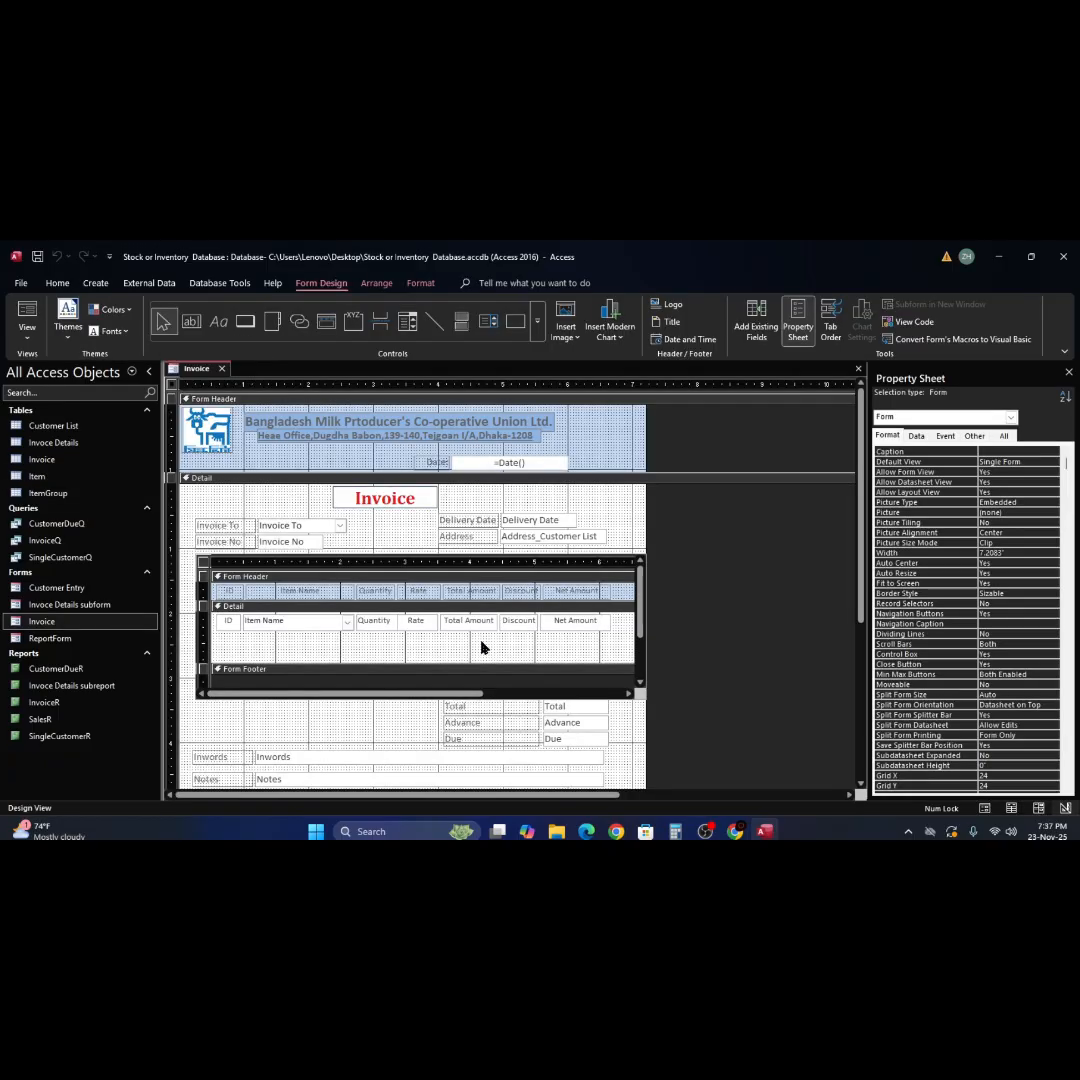
Widen the Invoice form's design area to about 7.9 inches, keeping the subform's width
{"action": "scroll", "coordinate": [465, 560], "scroll_direction": "down", "scroll_amount": 3}
{"action": "scroll", "coordinate": [465, 560], "scroll_direction": "up", "scroll_amount": 1}
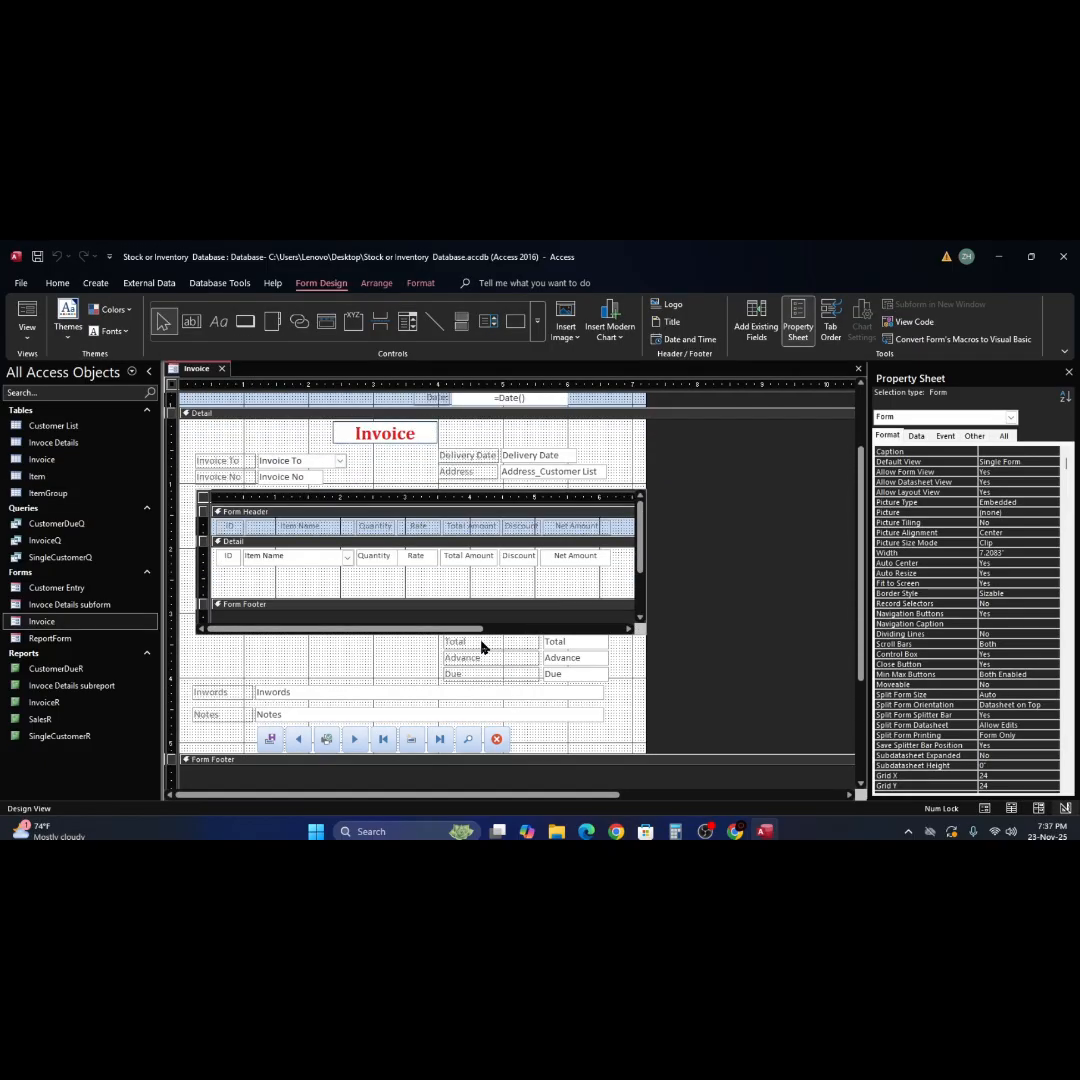
{"action": "left_click", "coordinate": [428, 490]}
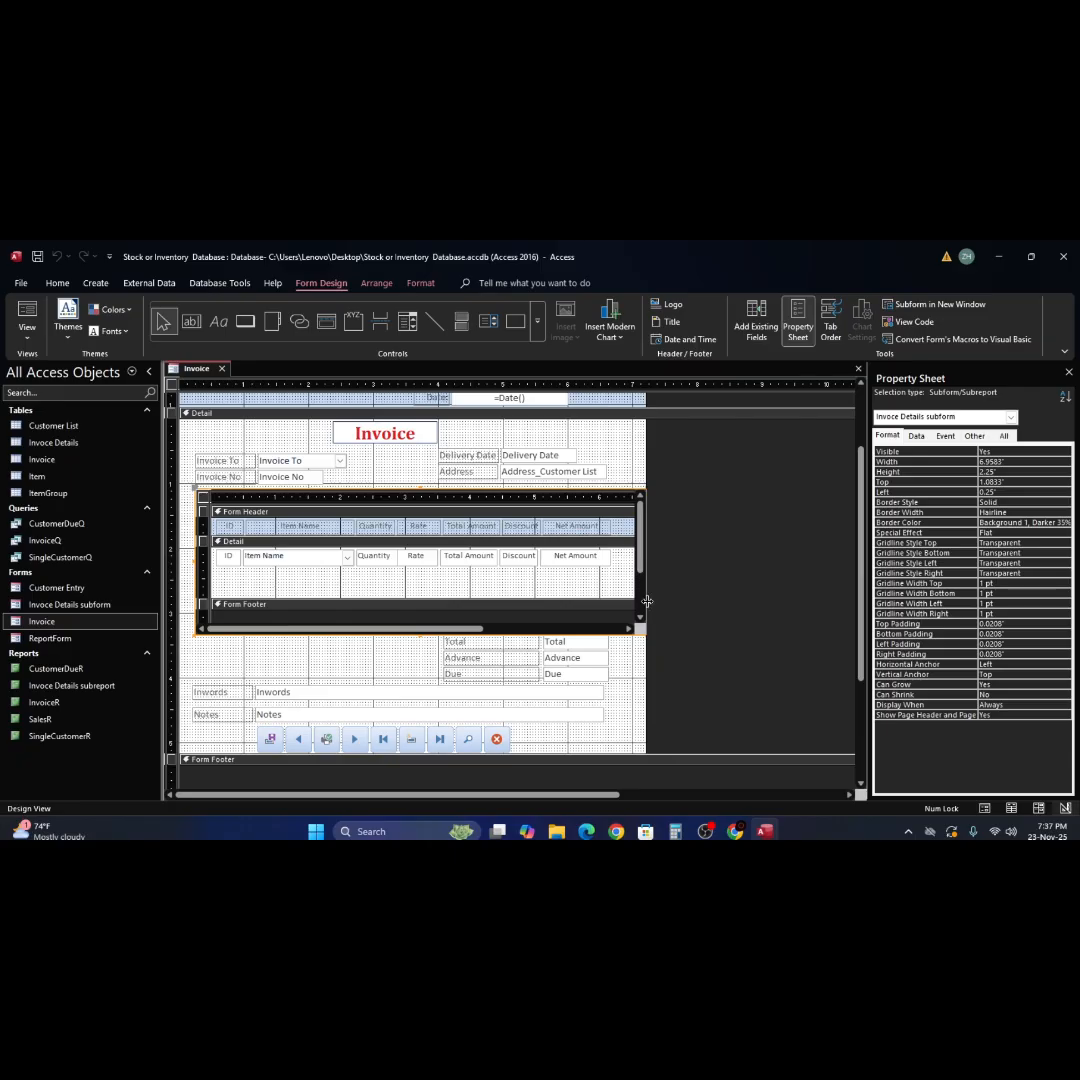
{"action": "left_click_drag", "start_coordinate": [646, 607], "coordinate": [691, 607]}
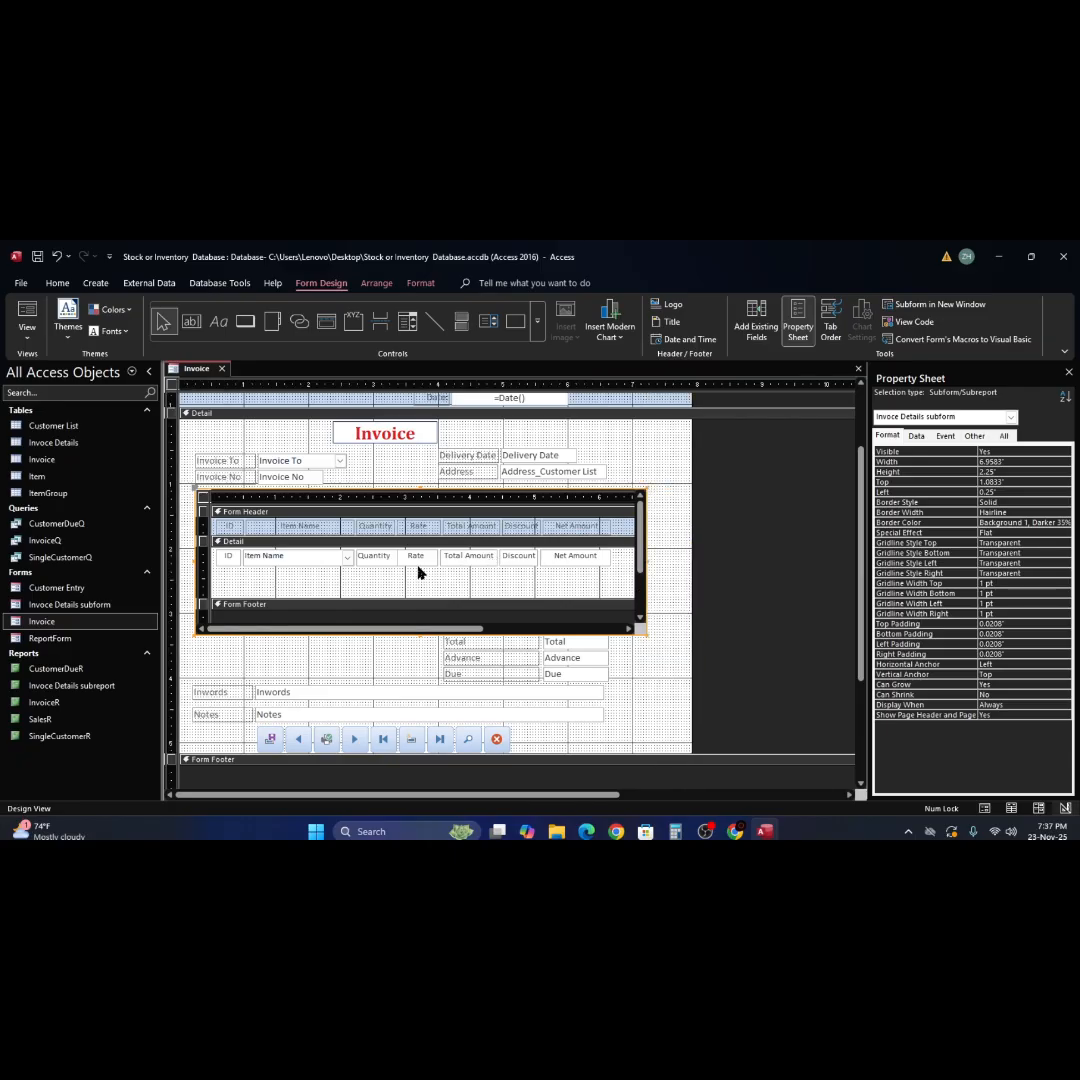
Move the subform's Rate, Total Amount, Discount and Net Amount labels and fields rightward to leave a gap after Quantity
{"action": "left_click", "coordinate": [418, 526]}
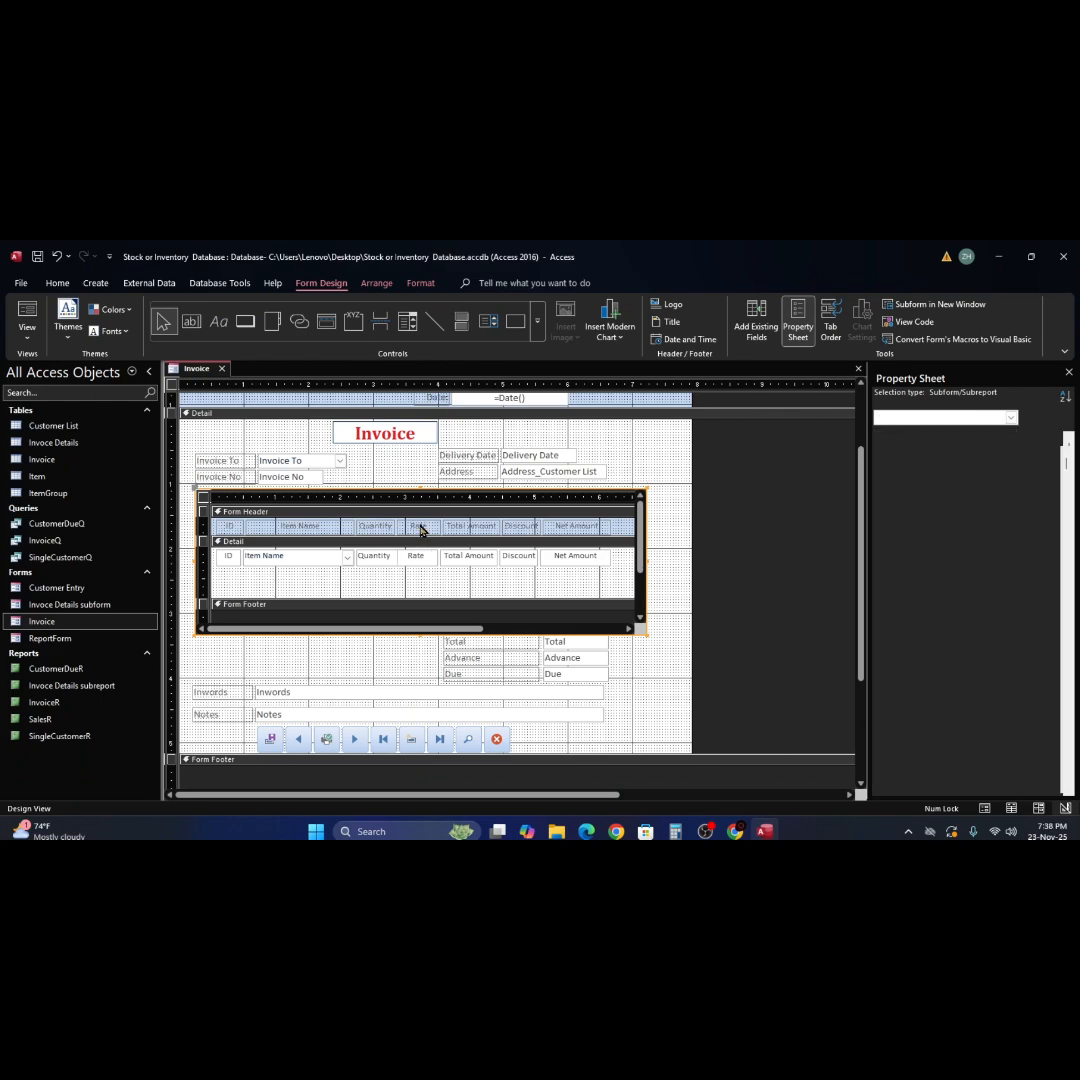
{"action": "left_click", "coordinate": [417, 590]}
{"action": "left_click_drag", "start_coordinate": [418, 541], "coordinate": [643, 533]}
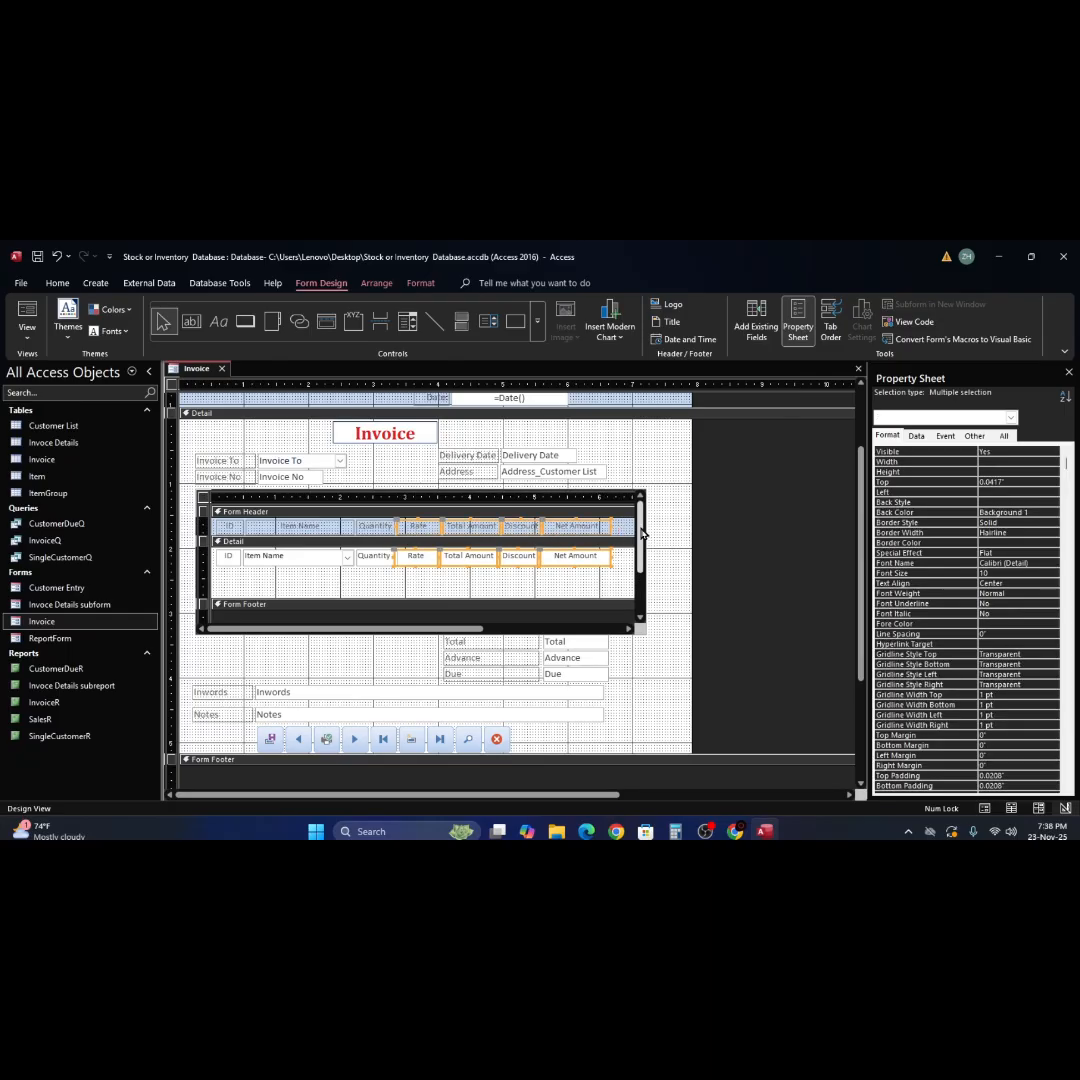
{"action": "key", "text": "Right"}
{"action": "key", "text": "Right"}
{"action": "key", "text": "Right"}
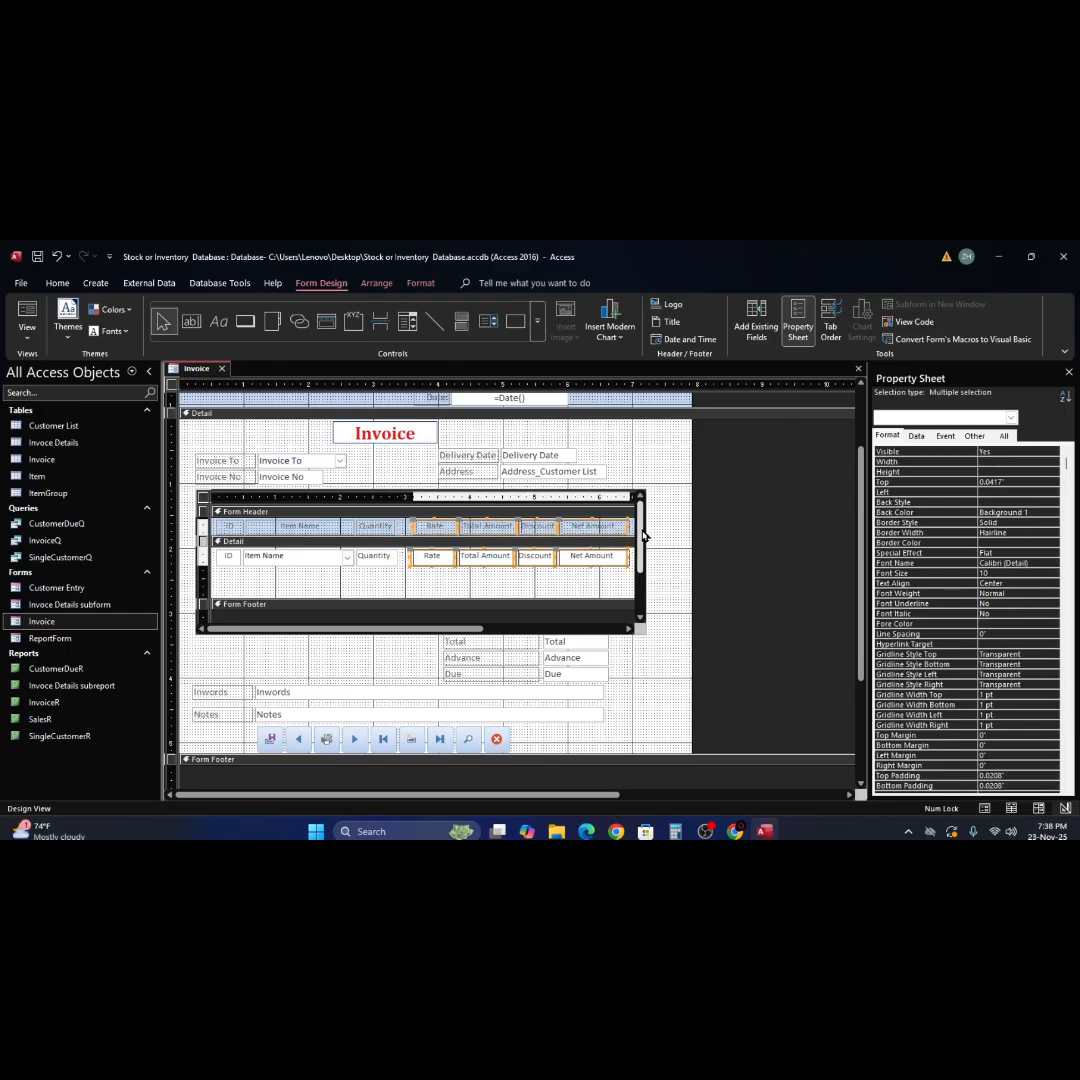
{"action": "key", "text": "Right"}
{"action": "key", "text": "Right"}
{"action": "key", "text": "Right"}
{"action": "key", "text": "Right"}
{"action": "key", "text": "Right"}
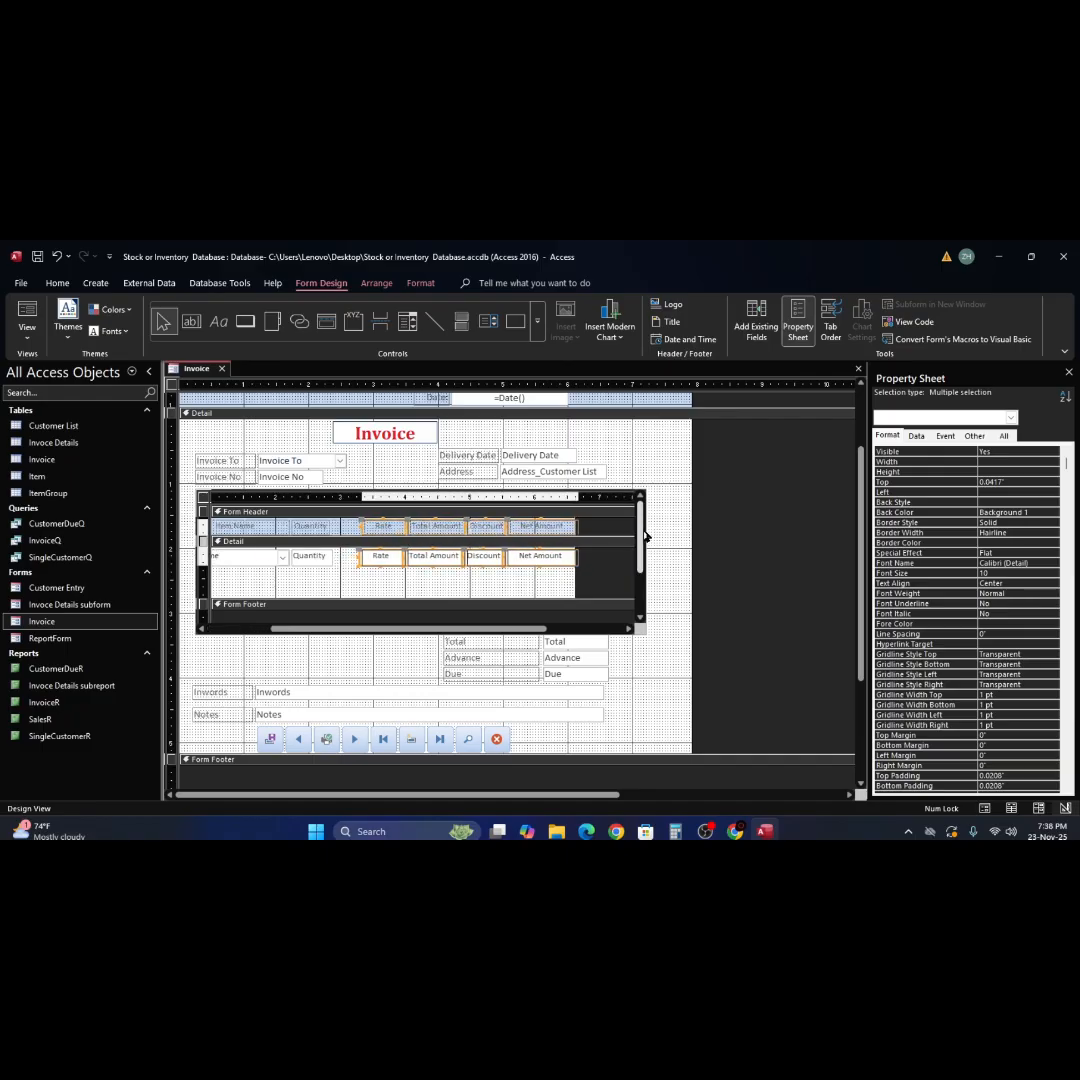
{"action": "left_click_drag", "start_coordinate": [514, 630], "coordinate": [463, 630]}
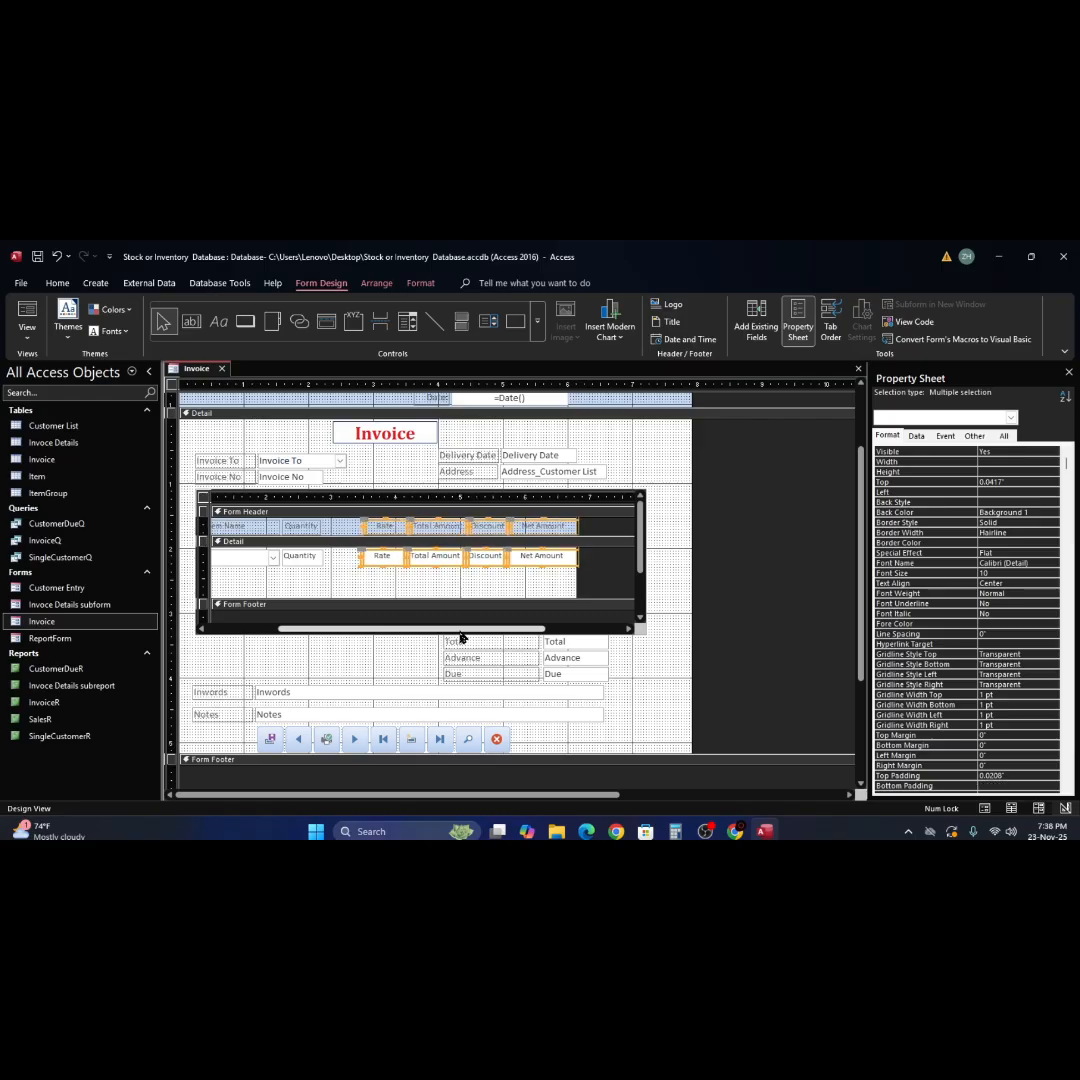
{"action": "left_click_drag", "start_coordinate": [462, 636], "coordinate": [392, 634]}
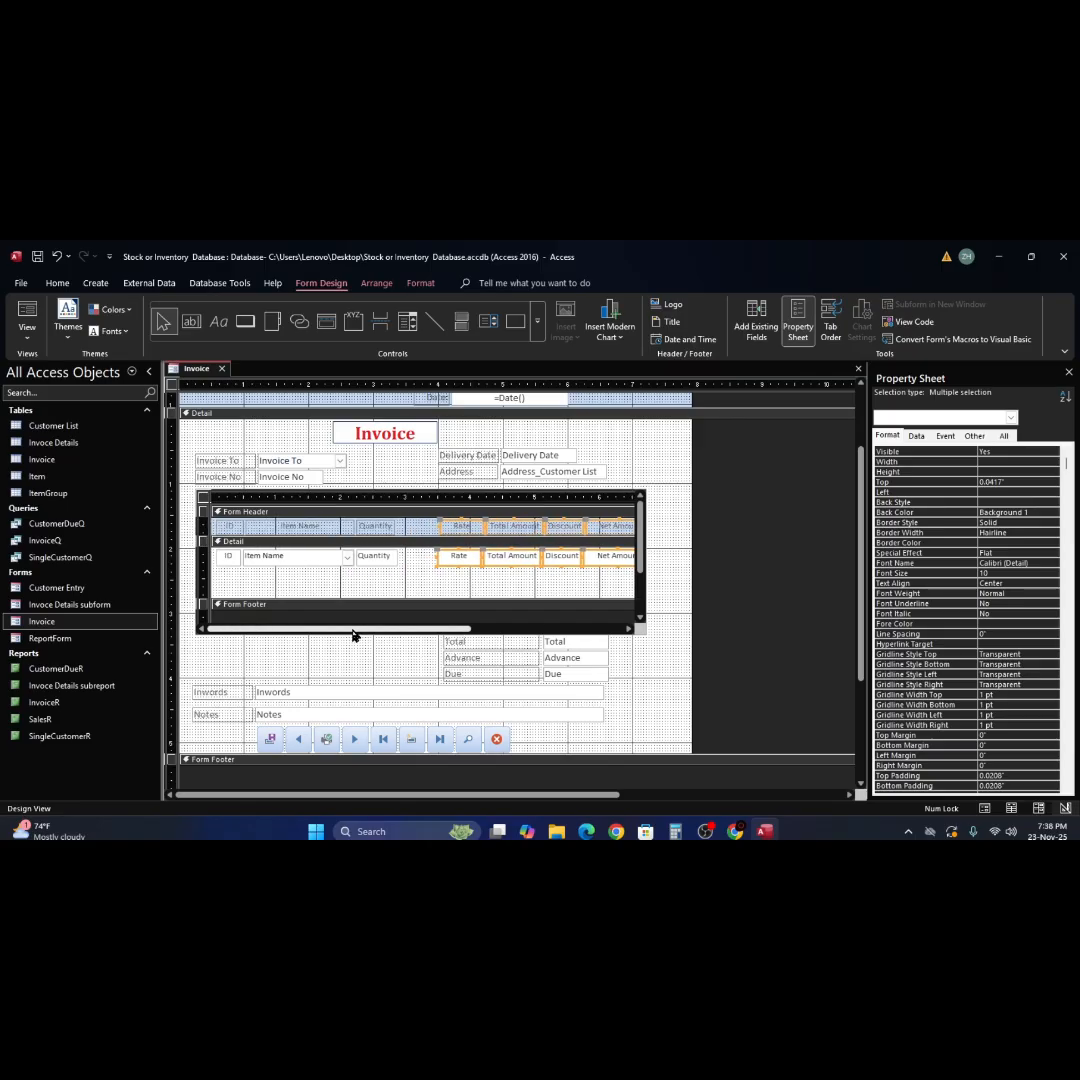
Add the Item table's existing Unit field to the subform's Detail section, below the gap between Quantity and Rate
{"action": "left_click", "coordinate": [425, 530]}
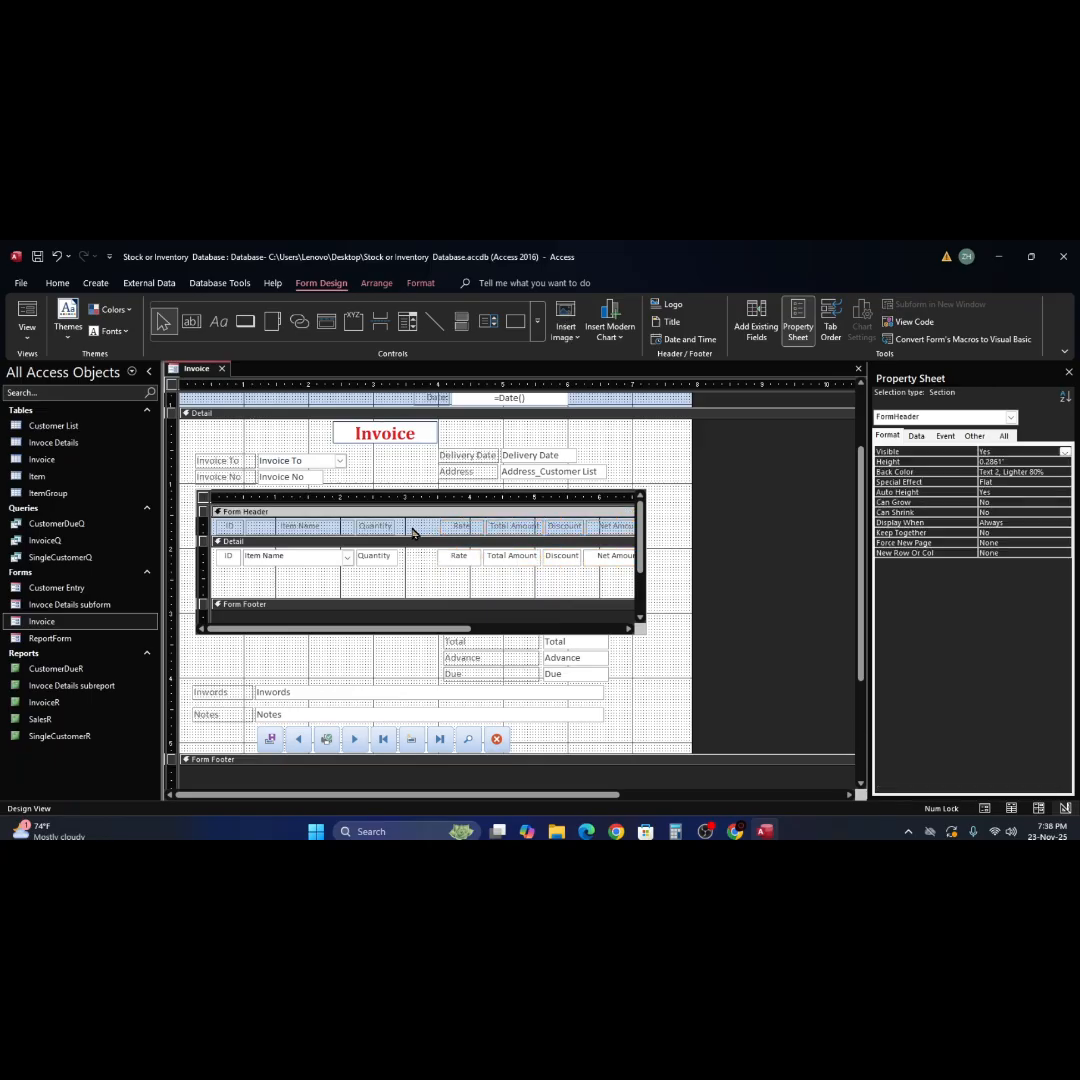
{"action": "left_click", "coordinate": [416, 563]}
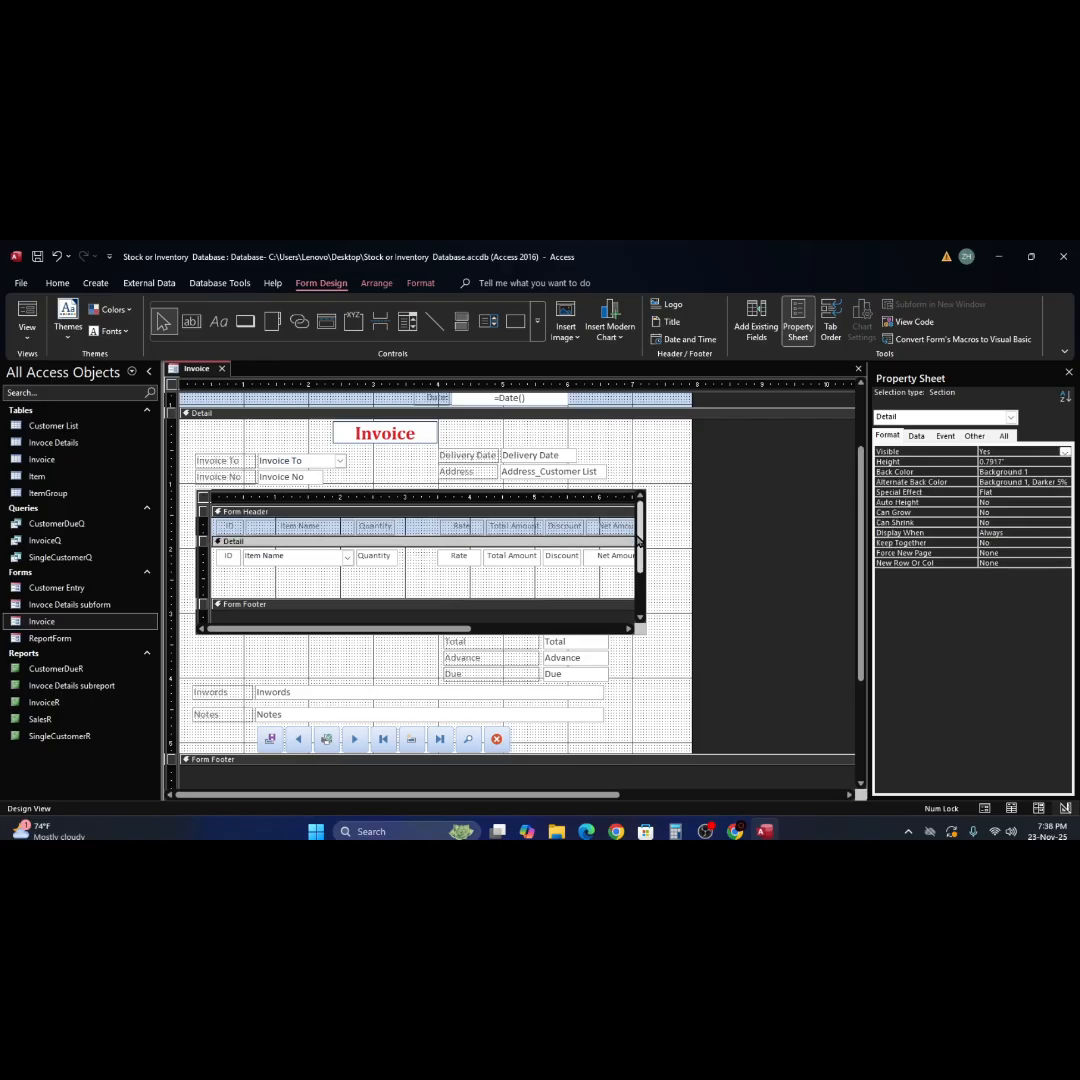
{"action": "left_click", "coordinate": [763, 323]}
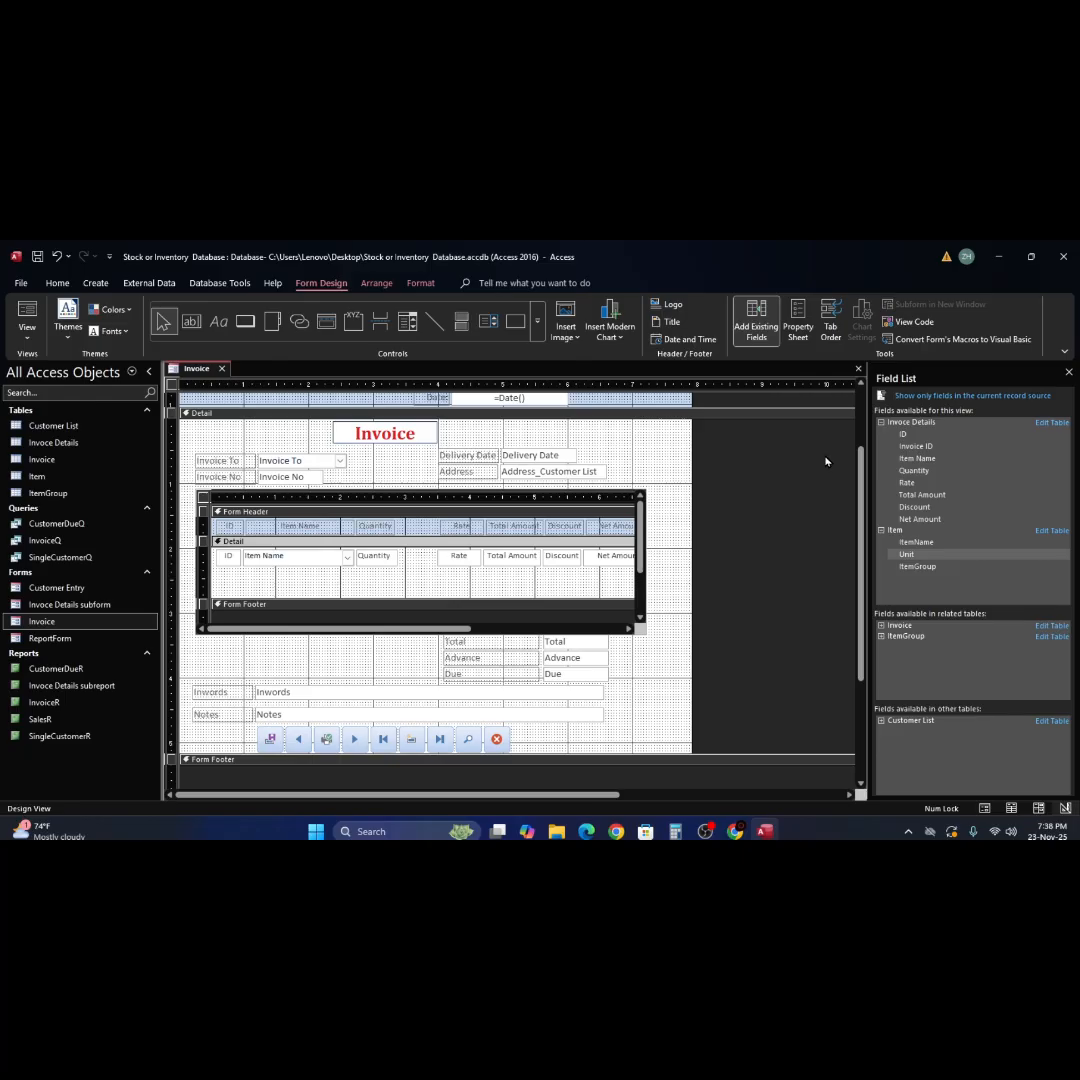
{"action": "left_click", "coordinate": [881, 531]}
{"action": "left_click", "coordinate": [881, 531]}
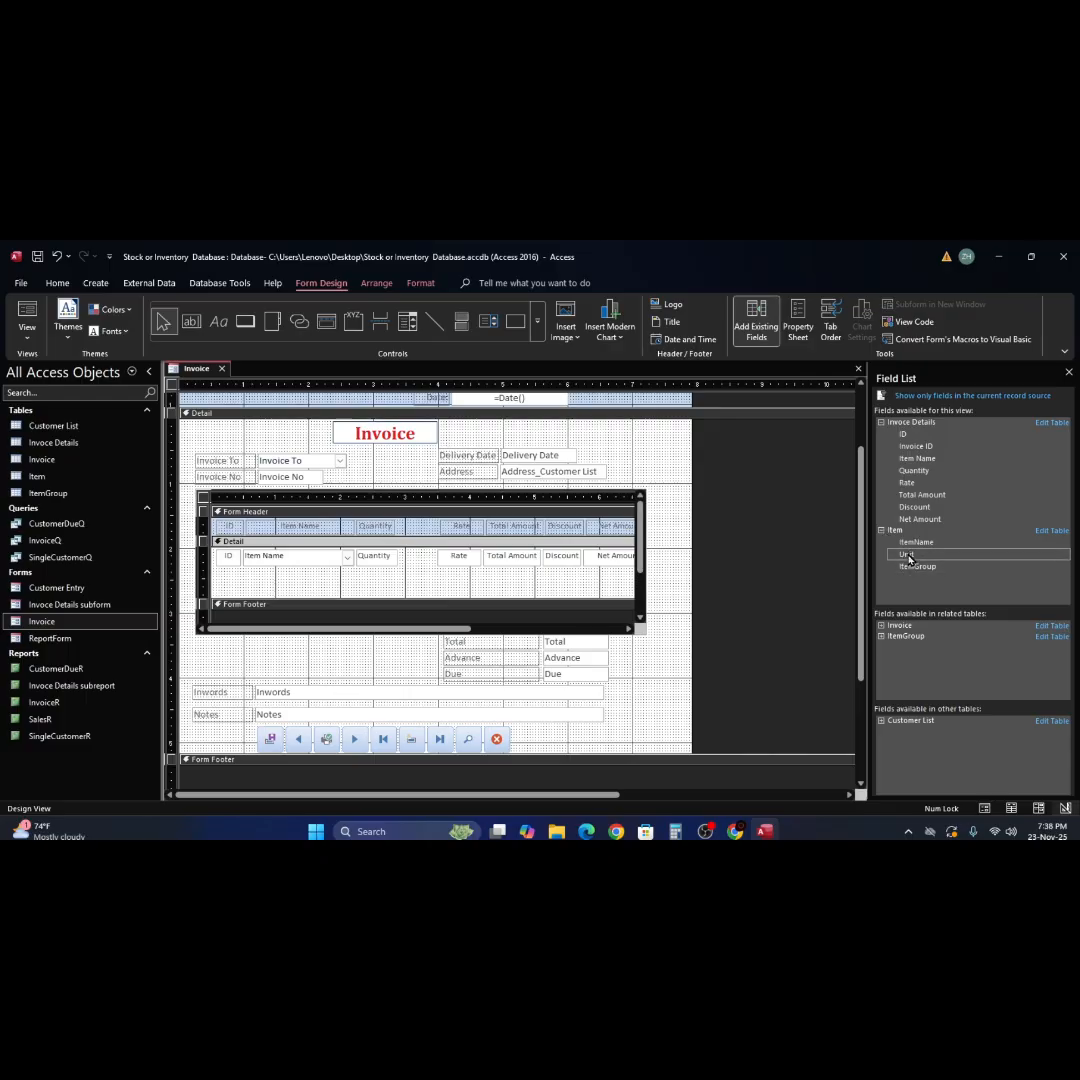
{"action": "left_click_drag", "start_coordinate": [908, 558], "coordinate": [414, 588]}
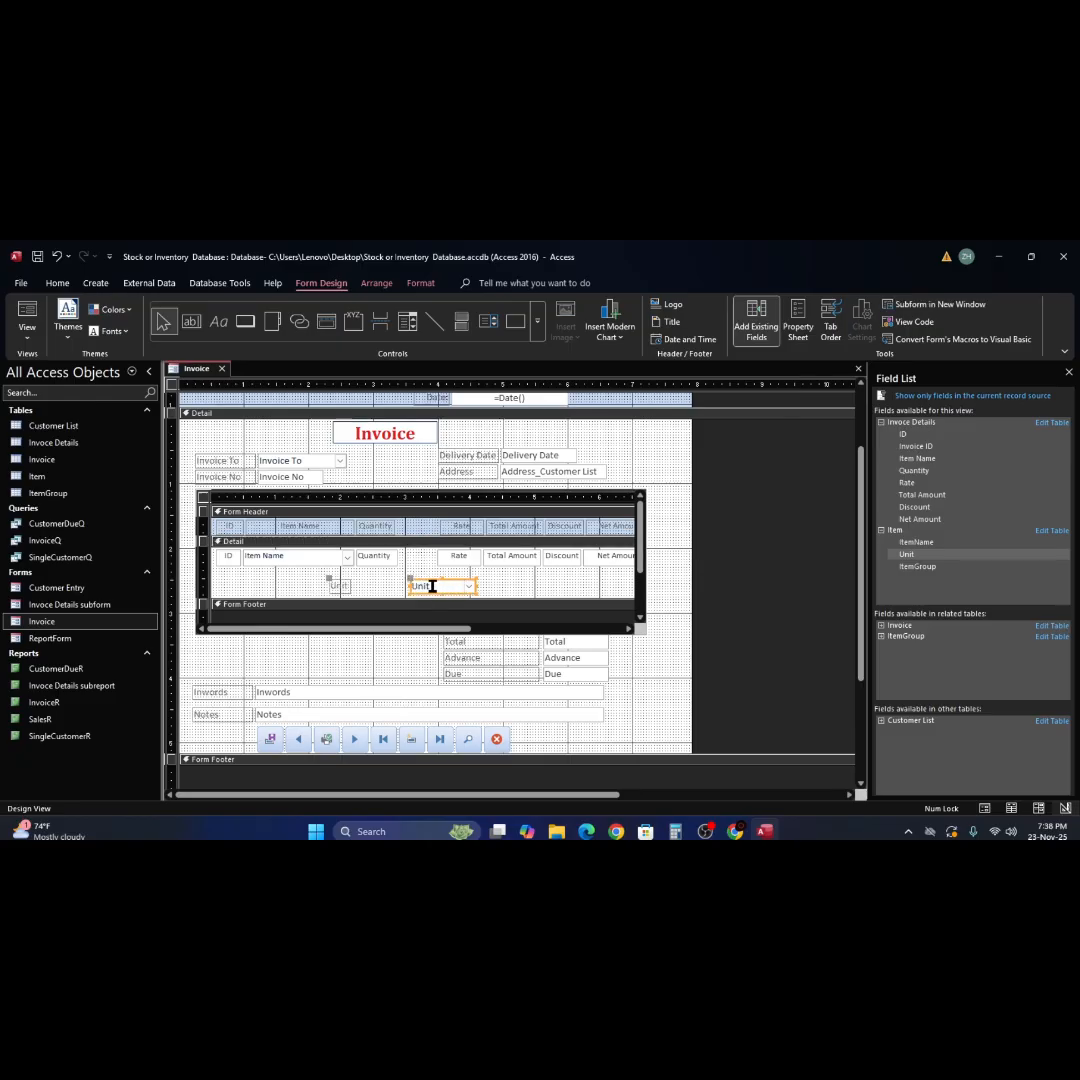
Resize the subform's Unit label so it adjoins the Unit combo box, and narrow the combo box
{"action": "left_click", "coordinate": [345, 588]}
{"action": "left_click_drag", "start_coordinate": [345, 585], "coordinate": [404, 587]}
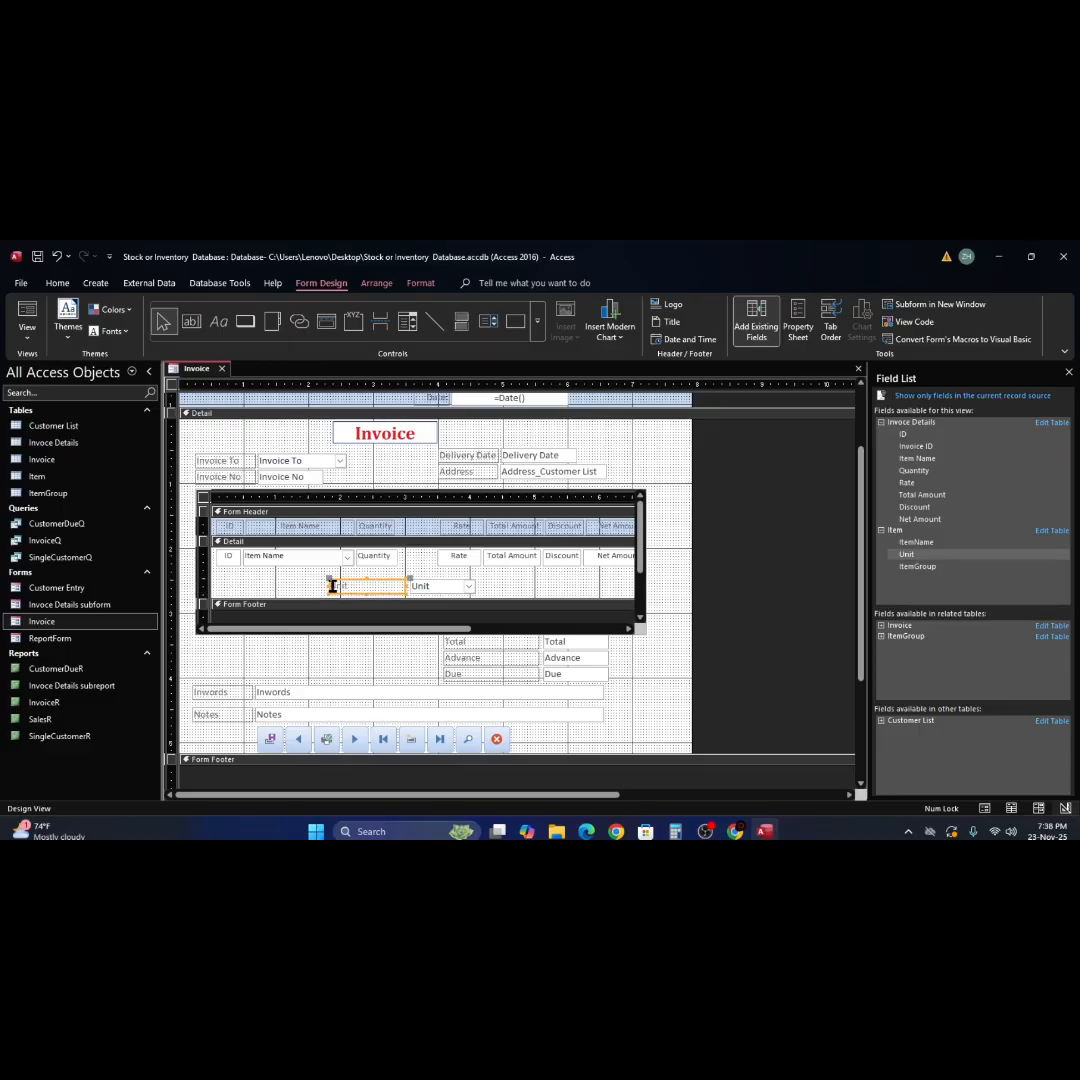
{"action": "left_click_drag", "start_coordinate": [328, 585], "coordinate": [352, 589]}
{"action": "left_click", "coordinate": [469, 588]}
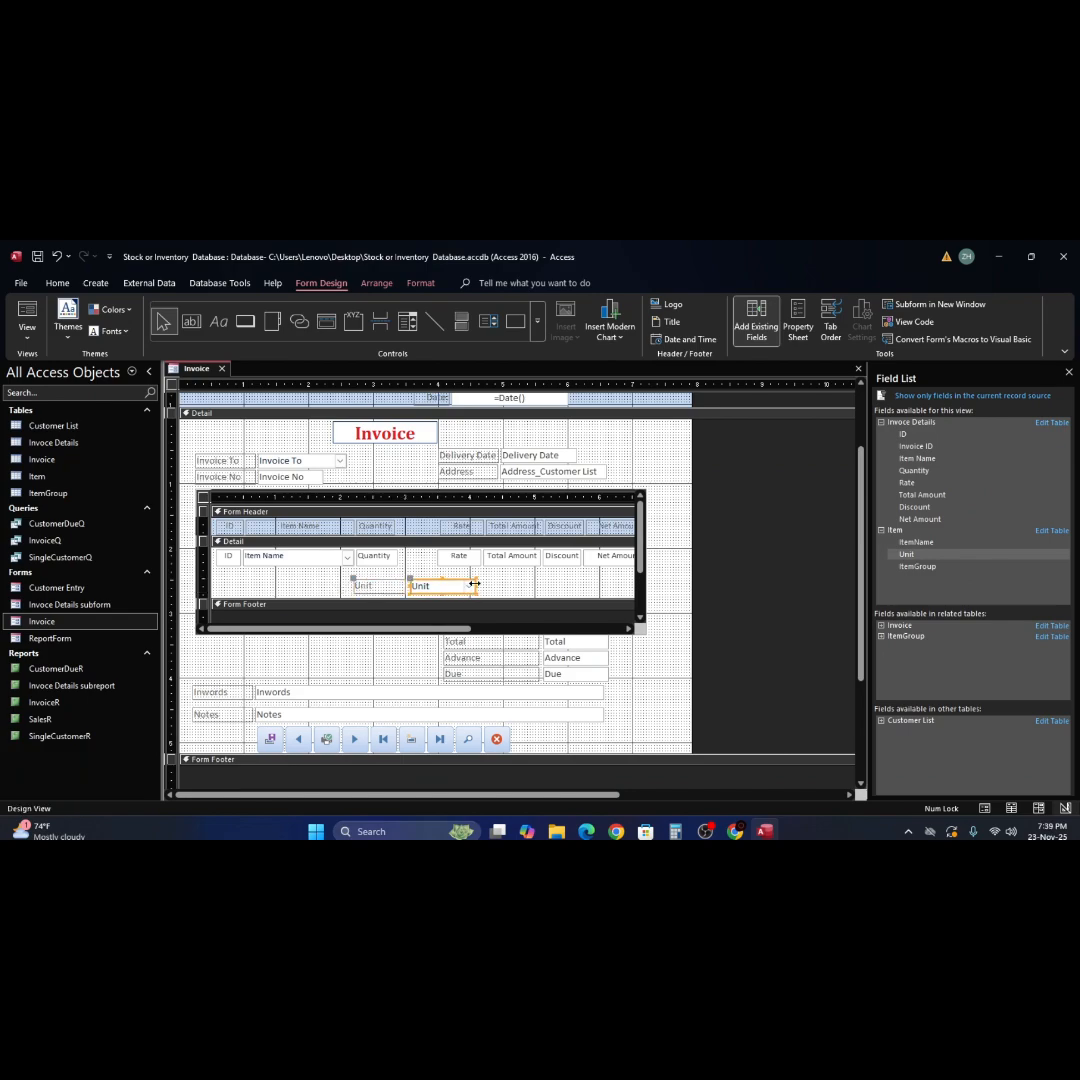
{"action": "left_click_drag", "start_coordinate": [477, 586], "coordinate": [462, 586]}
{"action": "left_click", "coordinate": [352, 590]}
{"action": "left_click_drag", "start_coordinate": [352, 584], "coordinate": [364, 584]}
{"action": "left_click", "coordinate": [483, 582]}
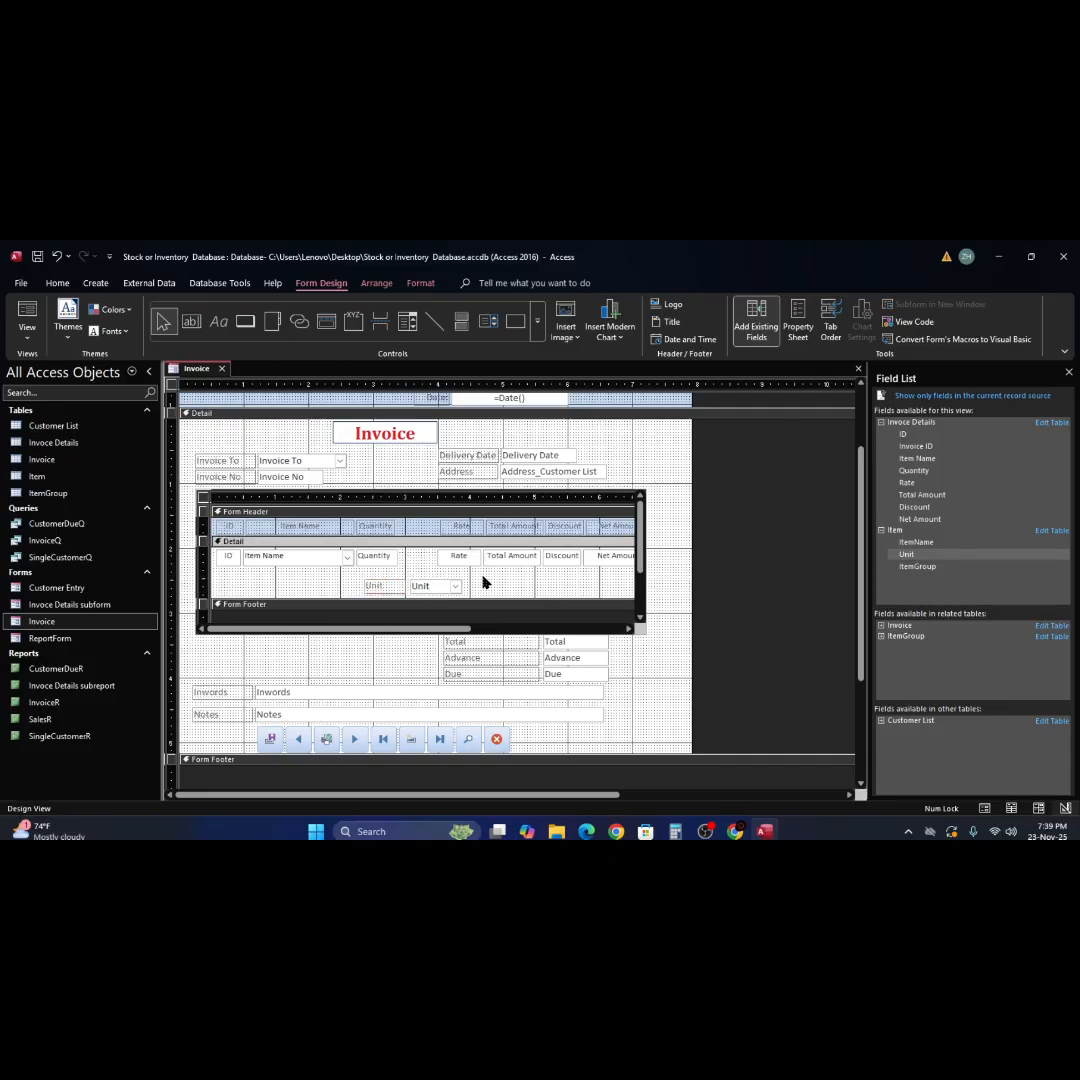
Apply a Tabular layout to the Unit label and combo box, placing the label in the subform's Form Header
{"action": "left_click", "coordinate": [382, 590]}
{"action": "left_click_drag", "start_coordinate": [384, 590], "coordinate": [476, 594]}
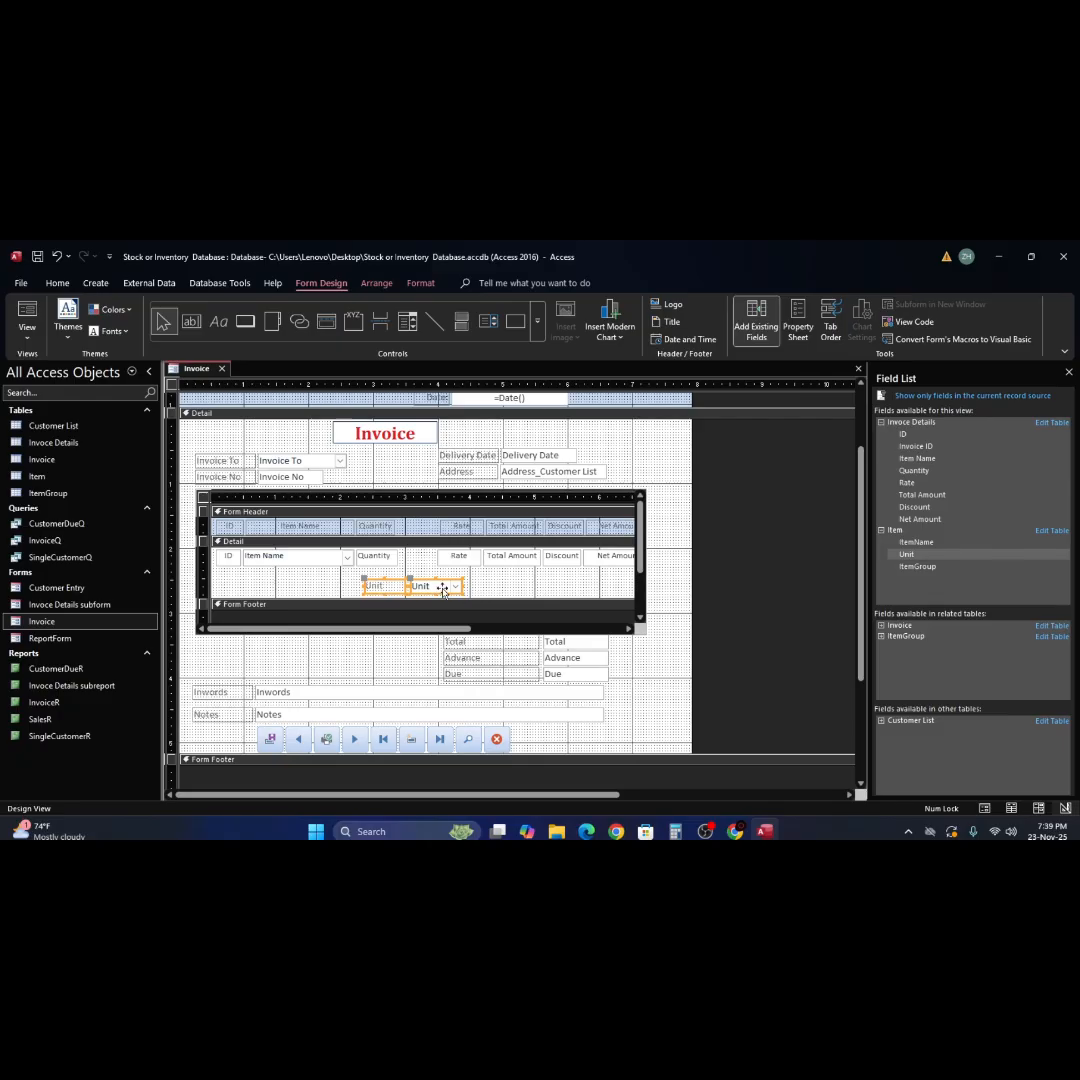
{"action": "right_click", "coordinate": [440, 591]}
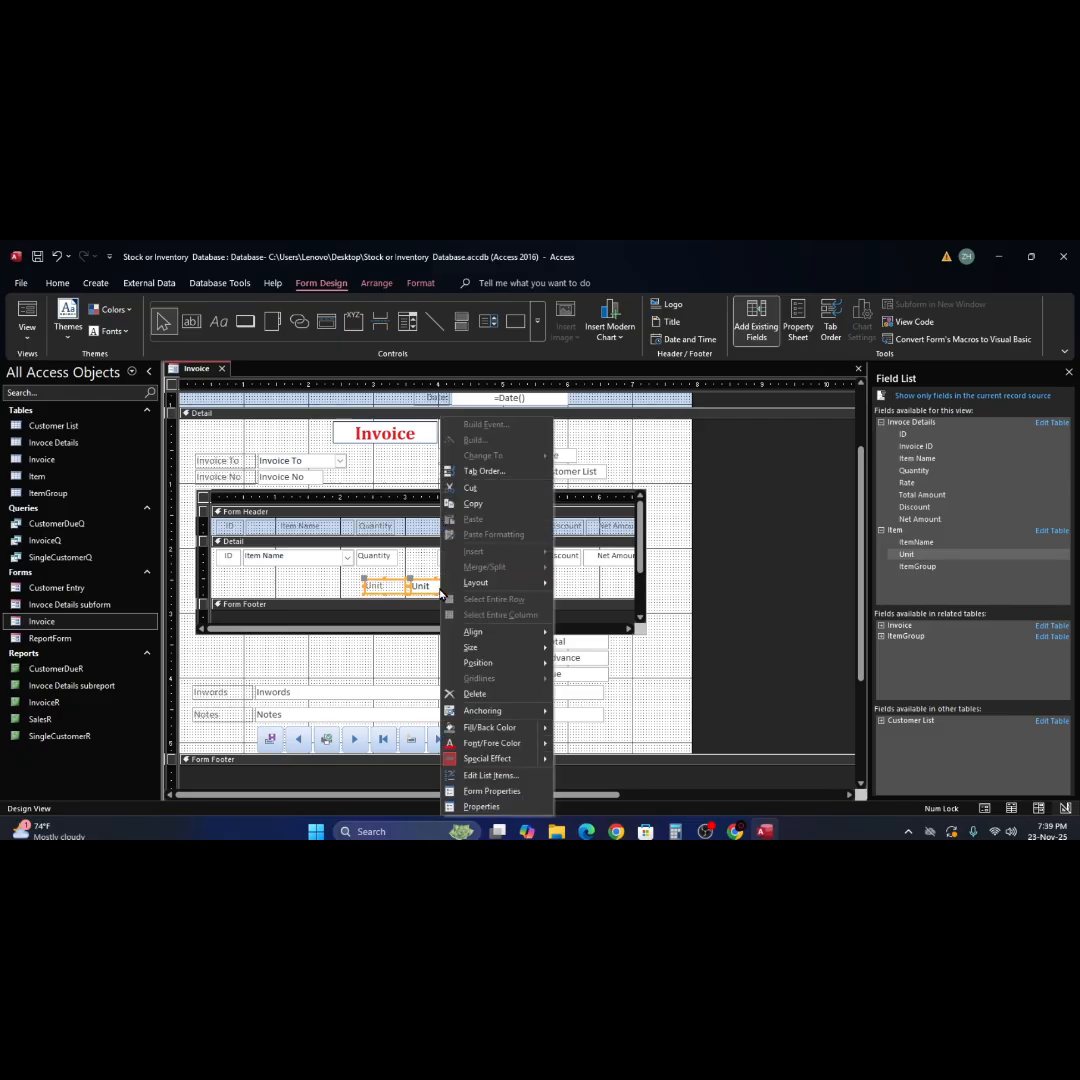
{"action": "mouse_move", "coordinate": [505, 586]}
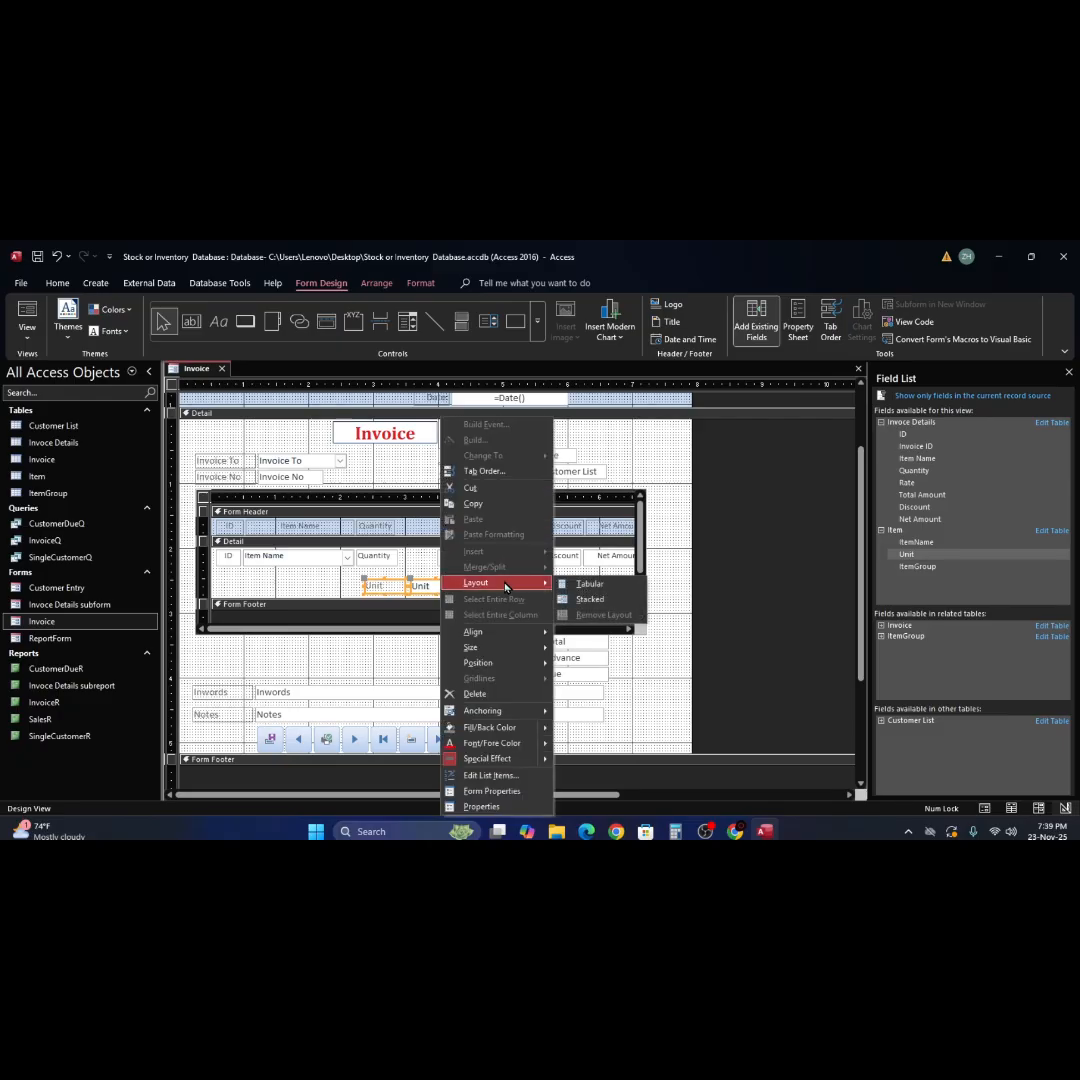
{"action": "left_click", "coordinate": [579, 588]}
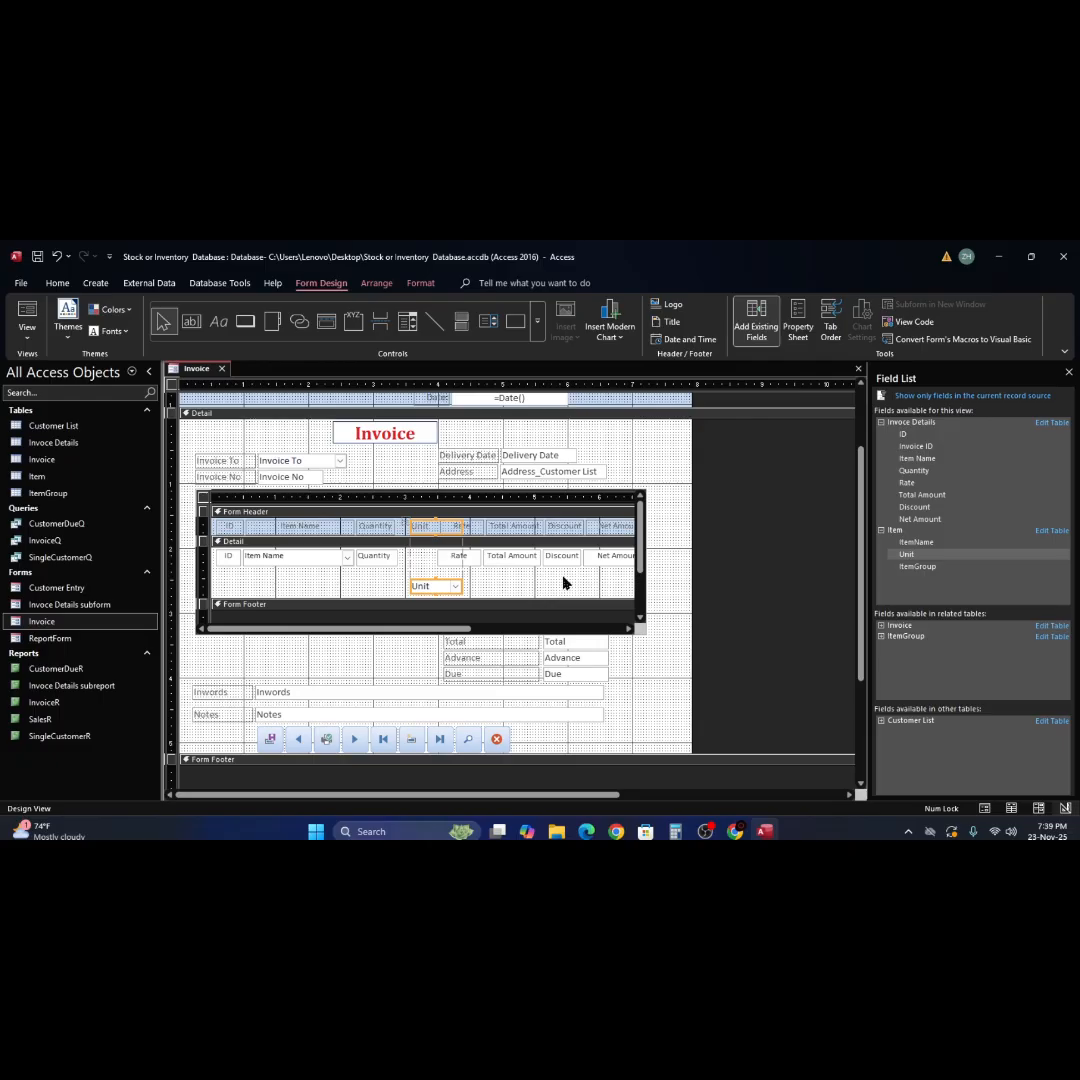
Shift the Unit column left and size it to about 0.63 inch wide, filling the gap between Quantity and Rate
{"action": "key", "text": "Left"}
{"action": "key", "text": "Left"}
{"action": "key", "text": "Left"}
{"action": "key", "text": "Left"}
{"action": "mouse_move", "coordinate": [452, 587]}
{"action": "left_mouse_down"}
{"action": "mouse_move", "coordinate": [424, 588]}
{"action": "mouse_move", "coordinate": [446, 587]}
{"action": "mouse_move", "coordinate": [437, 588]}
{"action": "left_mouse_up"}
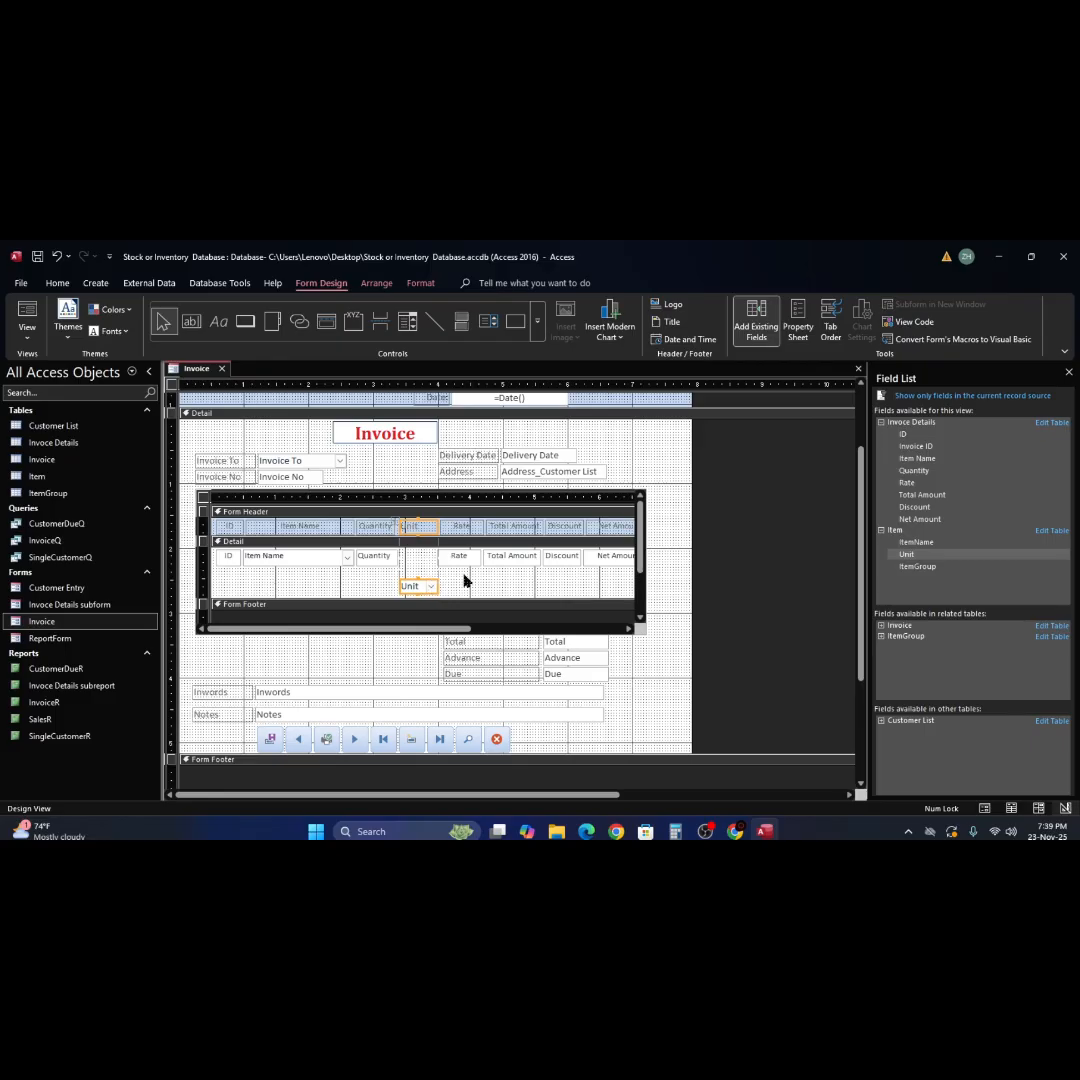
{"action": "left_click", "coordinate": [463, 580]}
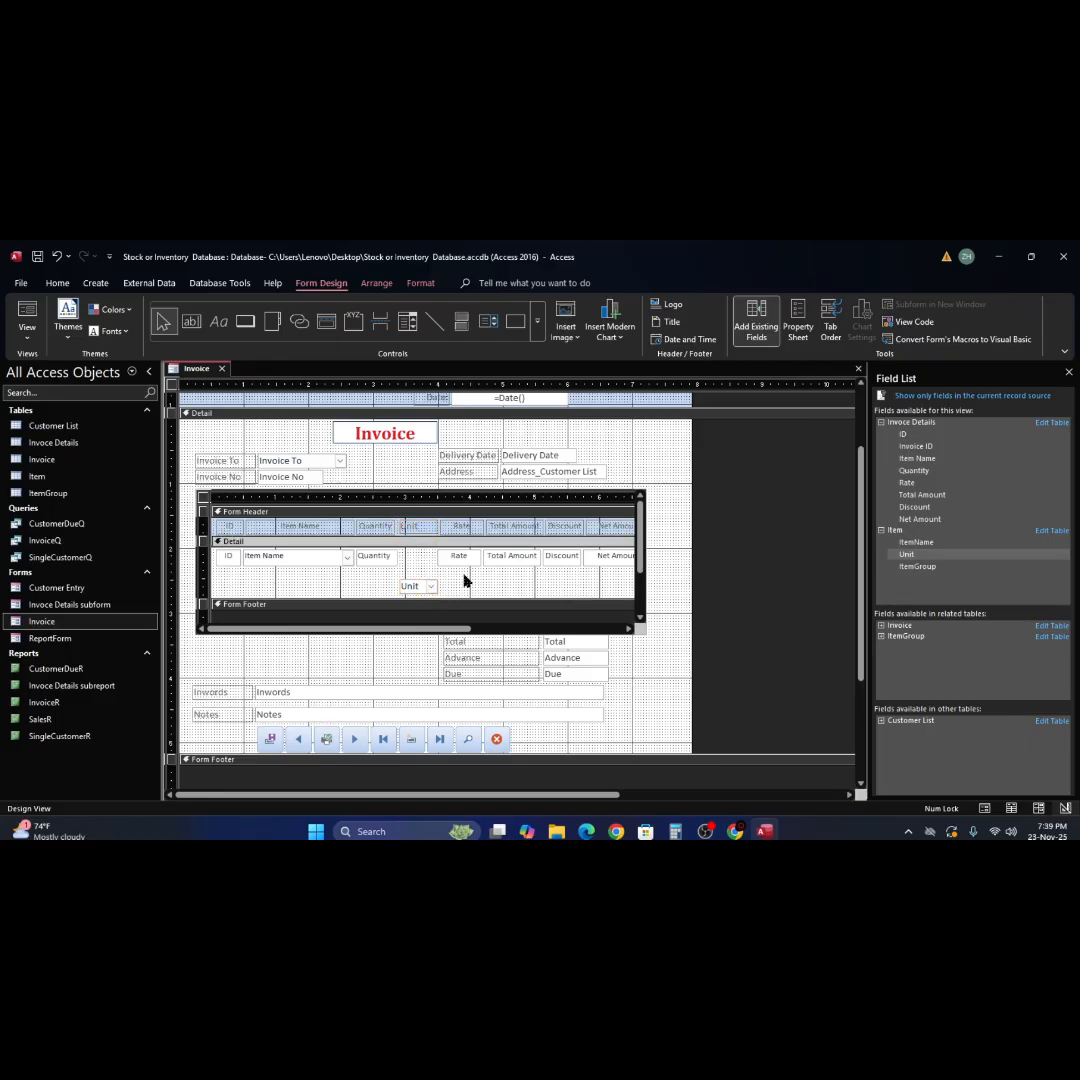
{"action": "left_click", "coordinate": [411, 527]}
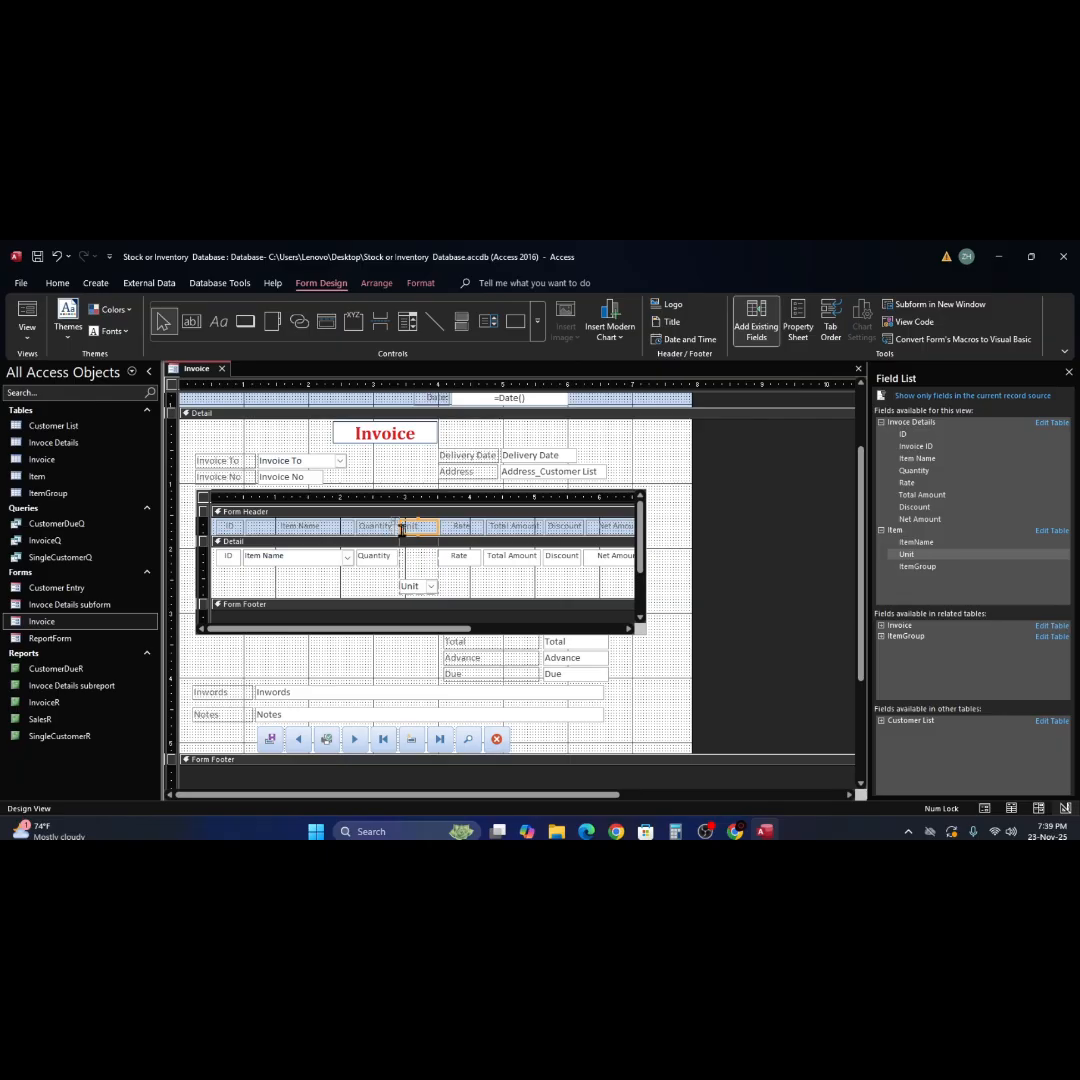
{"action": "left_click", "coordinate": [400, 527]}
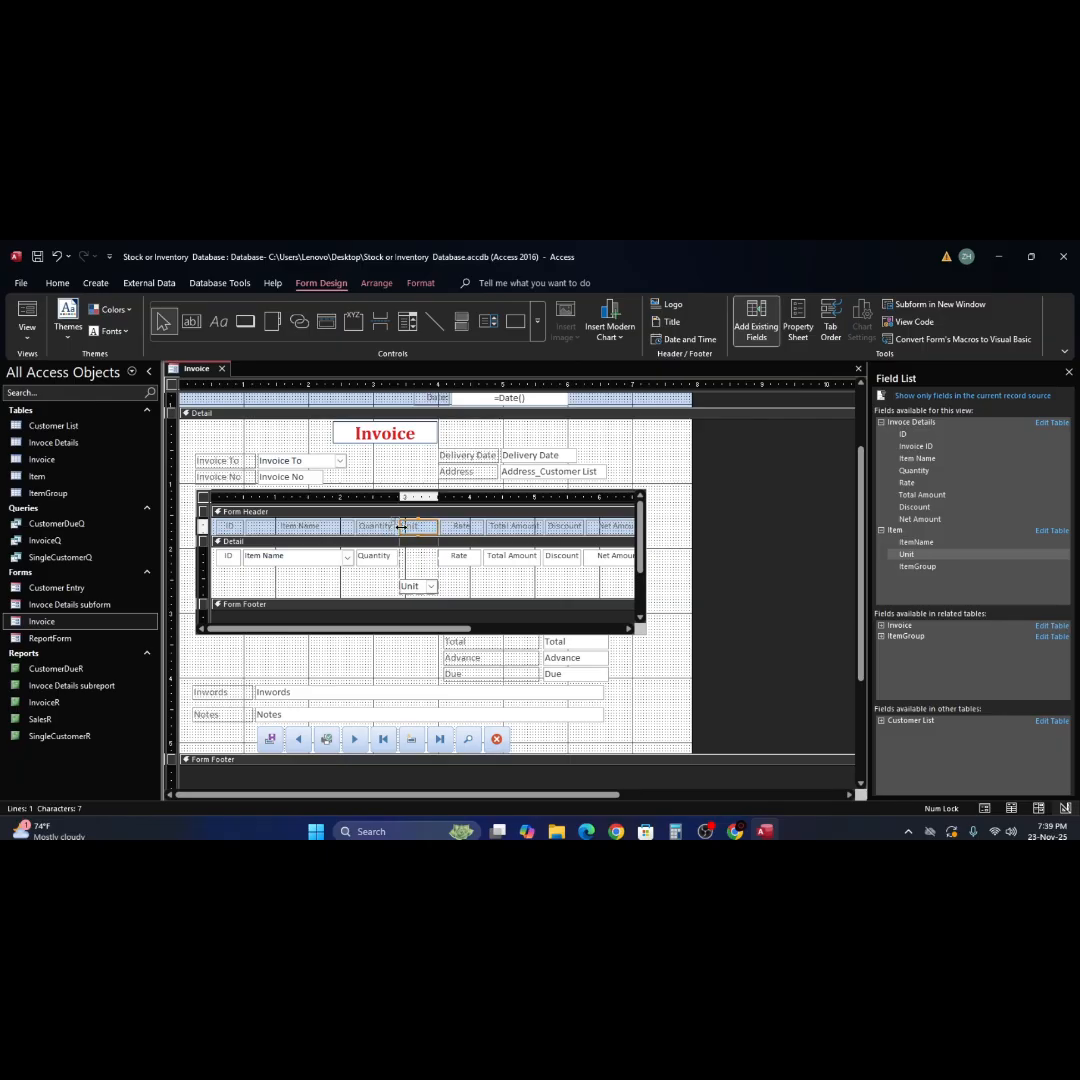
{"action": "left_click_drag", "start_coordinate": [401, 527], "coordinate": [398, 528]}
{"action": "left_click", "coordinate": [475, 588]}
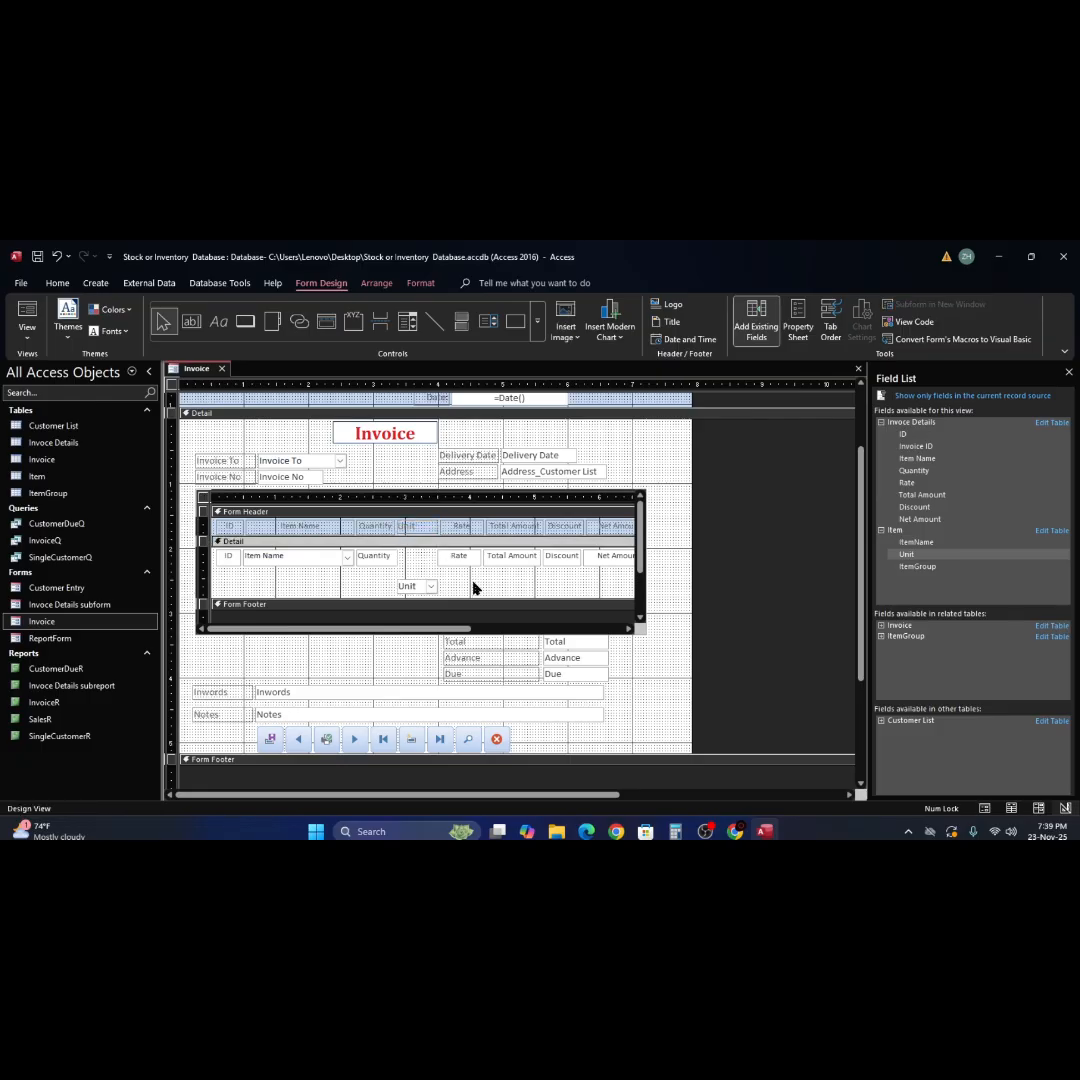
Remove the layout from the Unit label and combo box, and raise the combo box into the Detail row between Quantity and Rate
{"action": "left_click", "coordinate": [430, 593]}
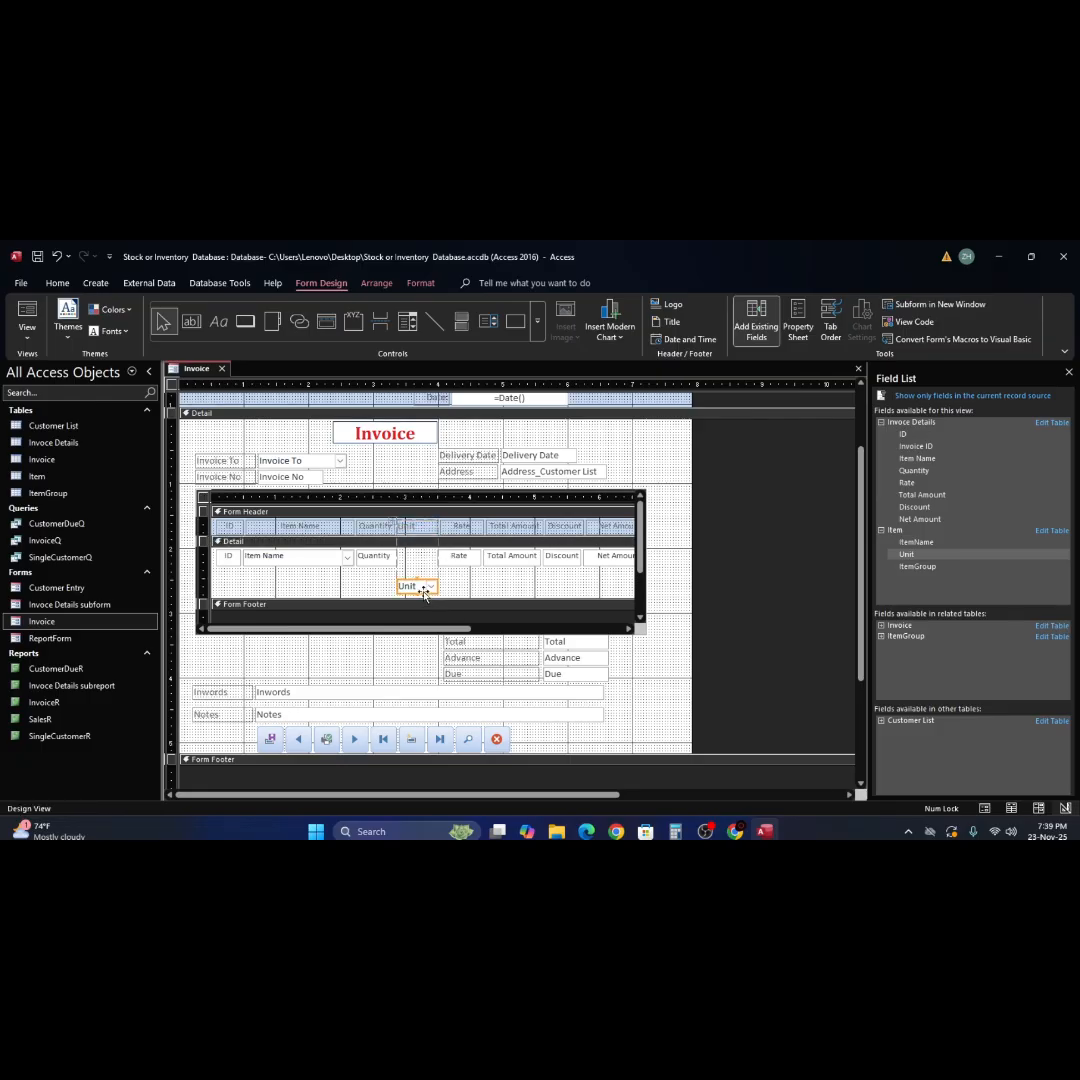
{"action": "left_click", "coordinate": [393, 526], "text": "shift"}
{"action": "right_click", "coordinate": [418, 586]}
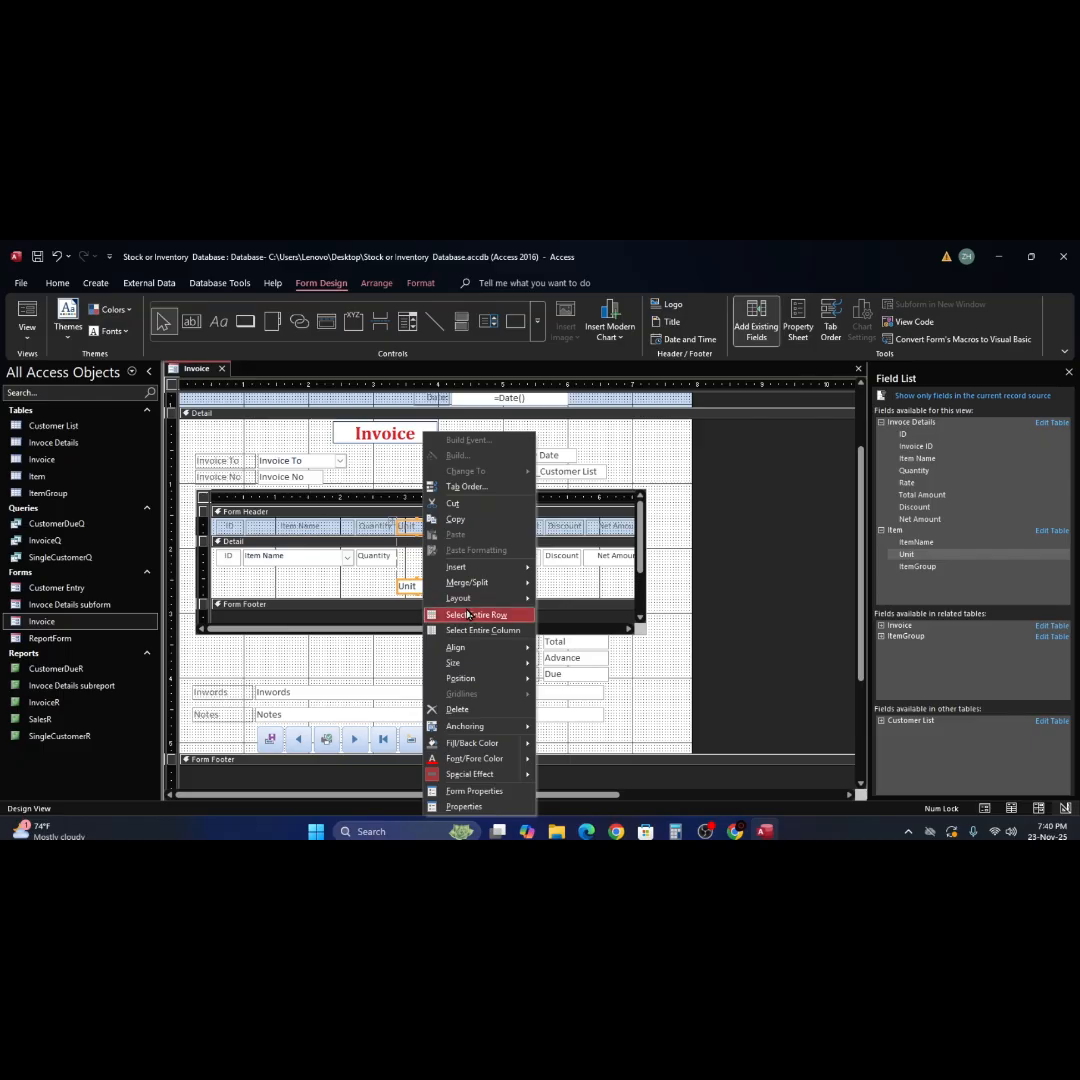
{"action": "mouse_move", "coordinate": [467, 603]}
{"action": "left_click", "coordinate": [572, 630]}
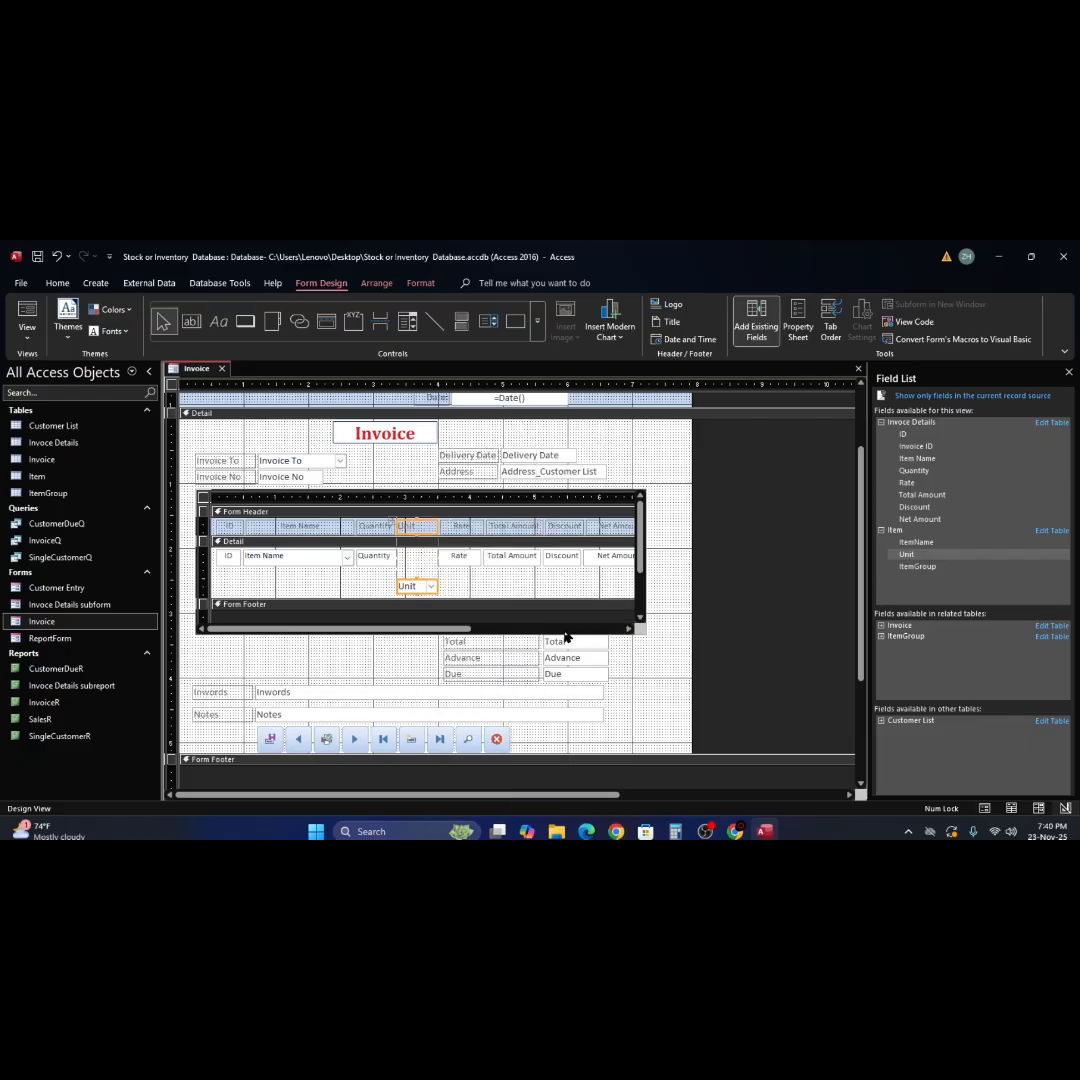
{"action": "left_click", "coordinate": [522, 586]}
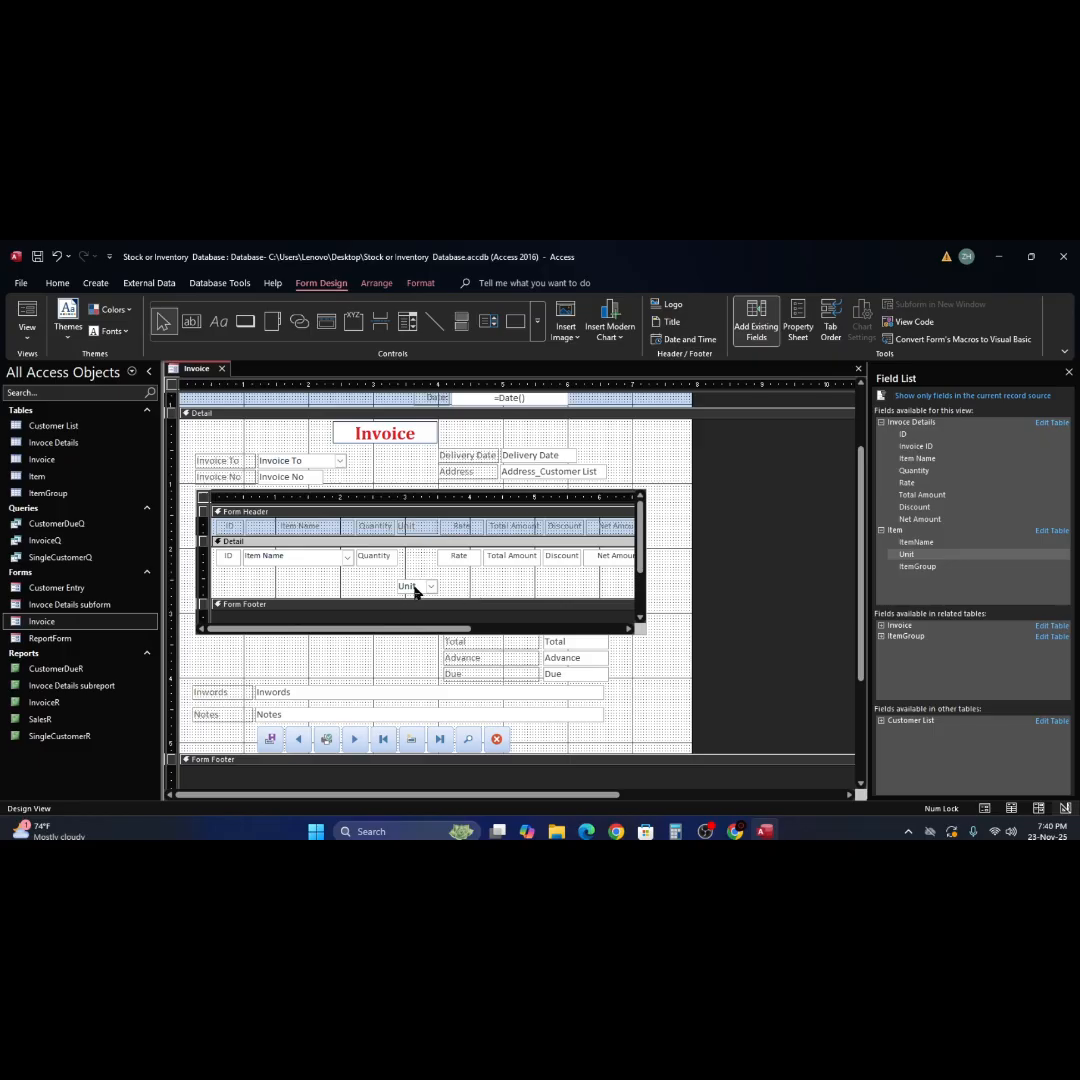
{"action": "left_click_drag", "start_coordinate": [415, 591], "coordinate": [414, 561]}
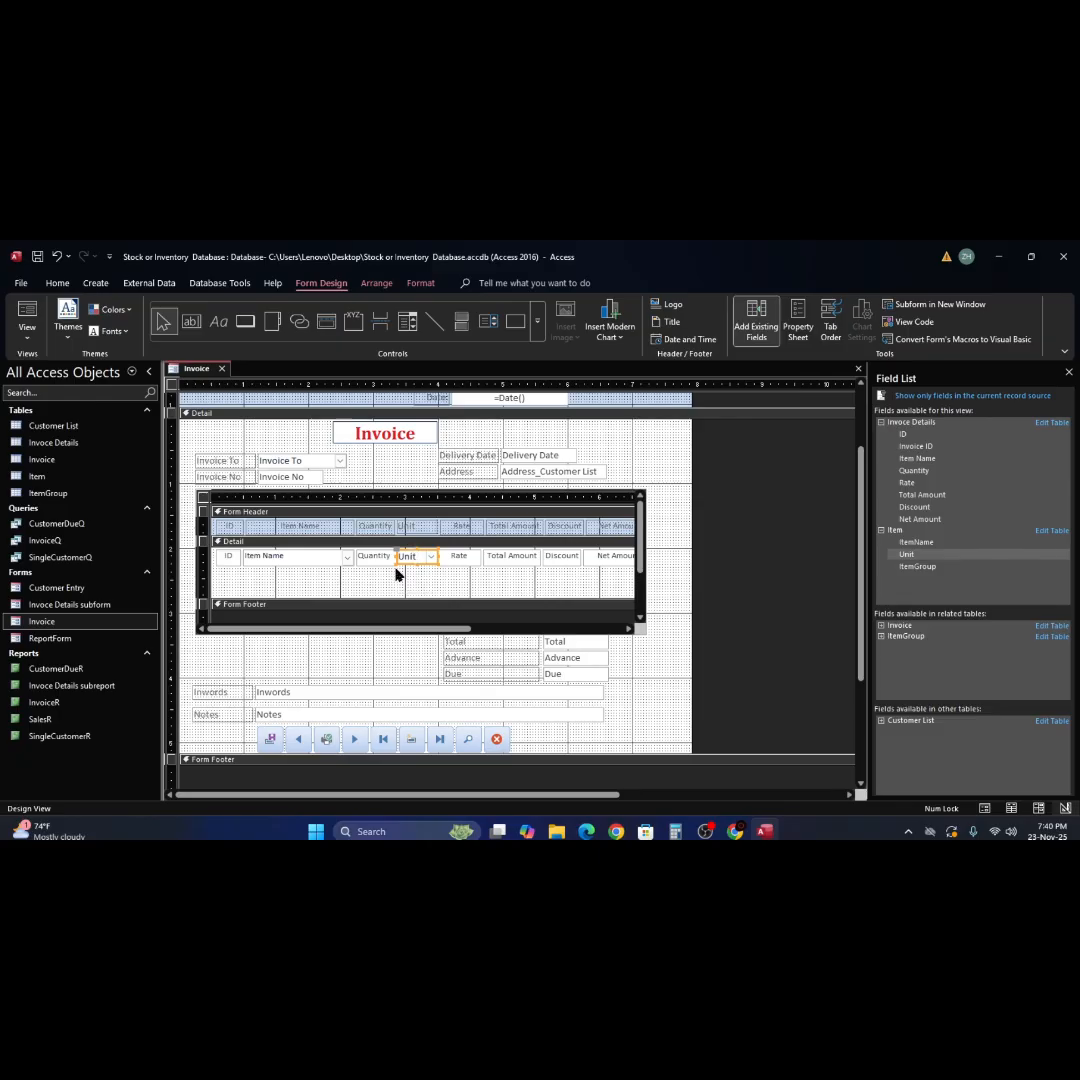
{"action": "left_click", "coordinate": [393, 577]}
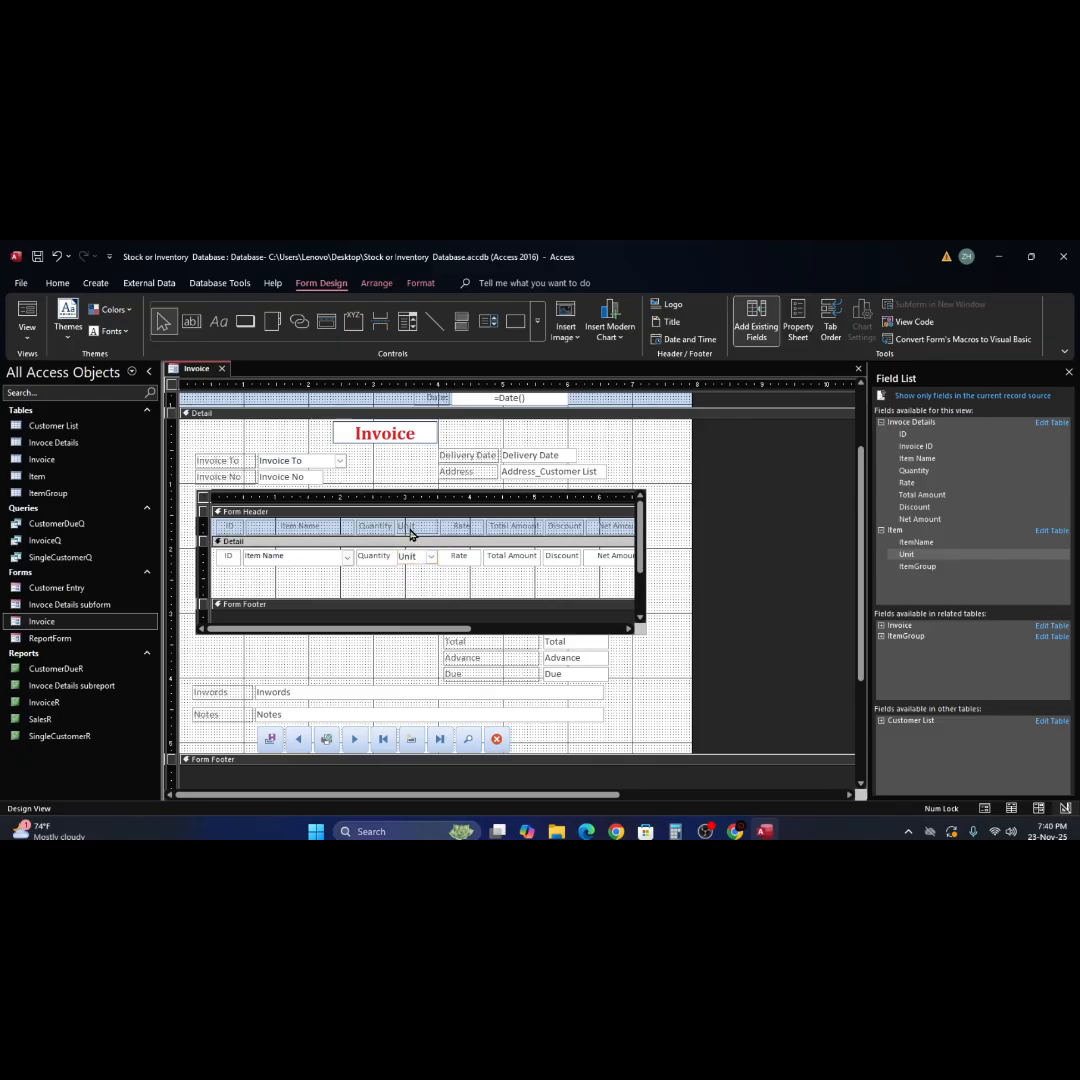
Nudge the Unit label slightly downward in the subform's Form Header
{"action": "left_click", "coordinate": [410, 531]}
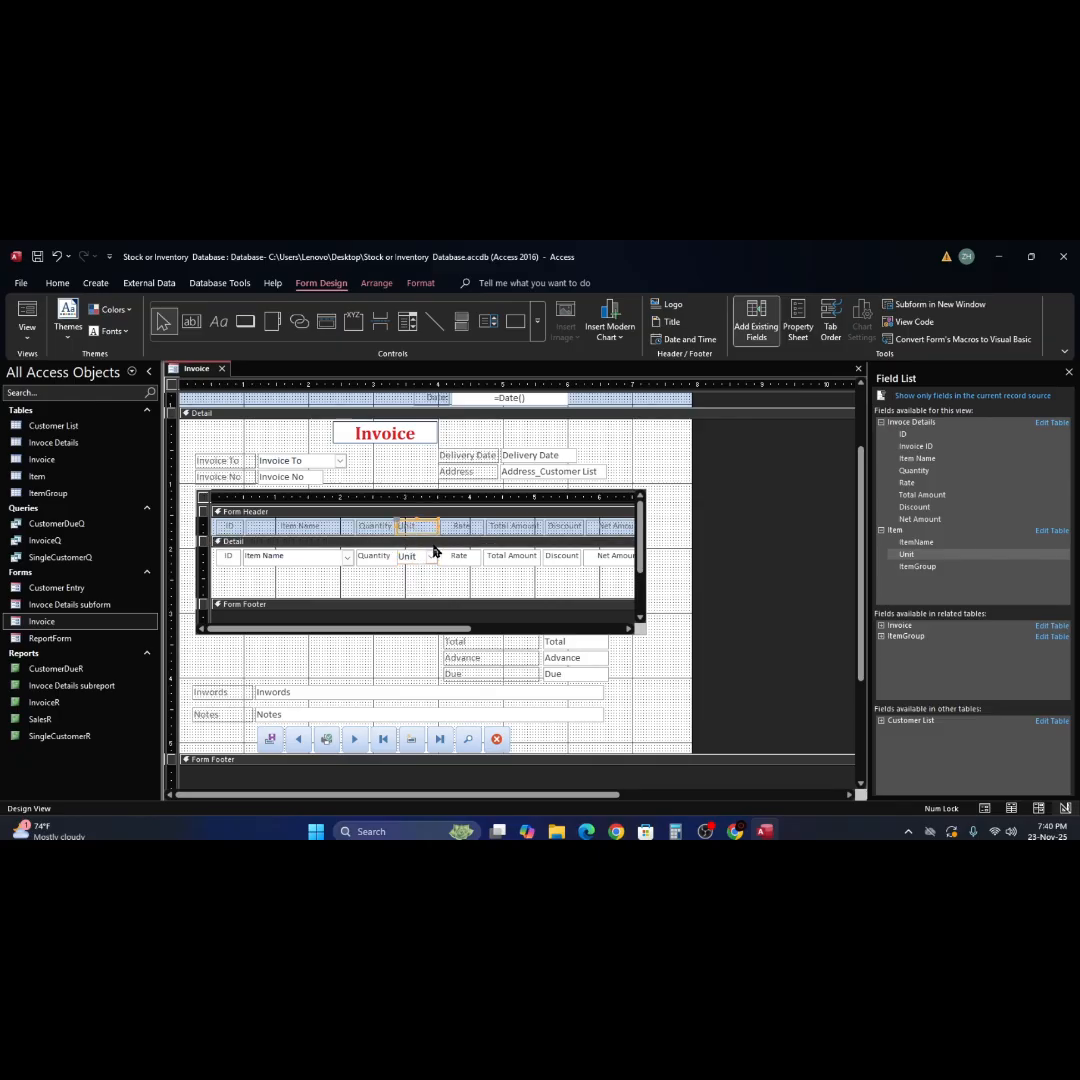
{"action": "key", "text": "Down"}
{"action": "left_click", "coordinate": [449, 580]}
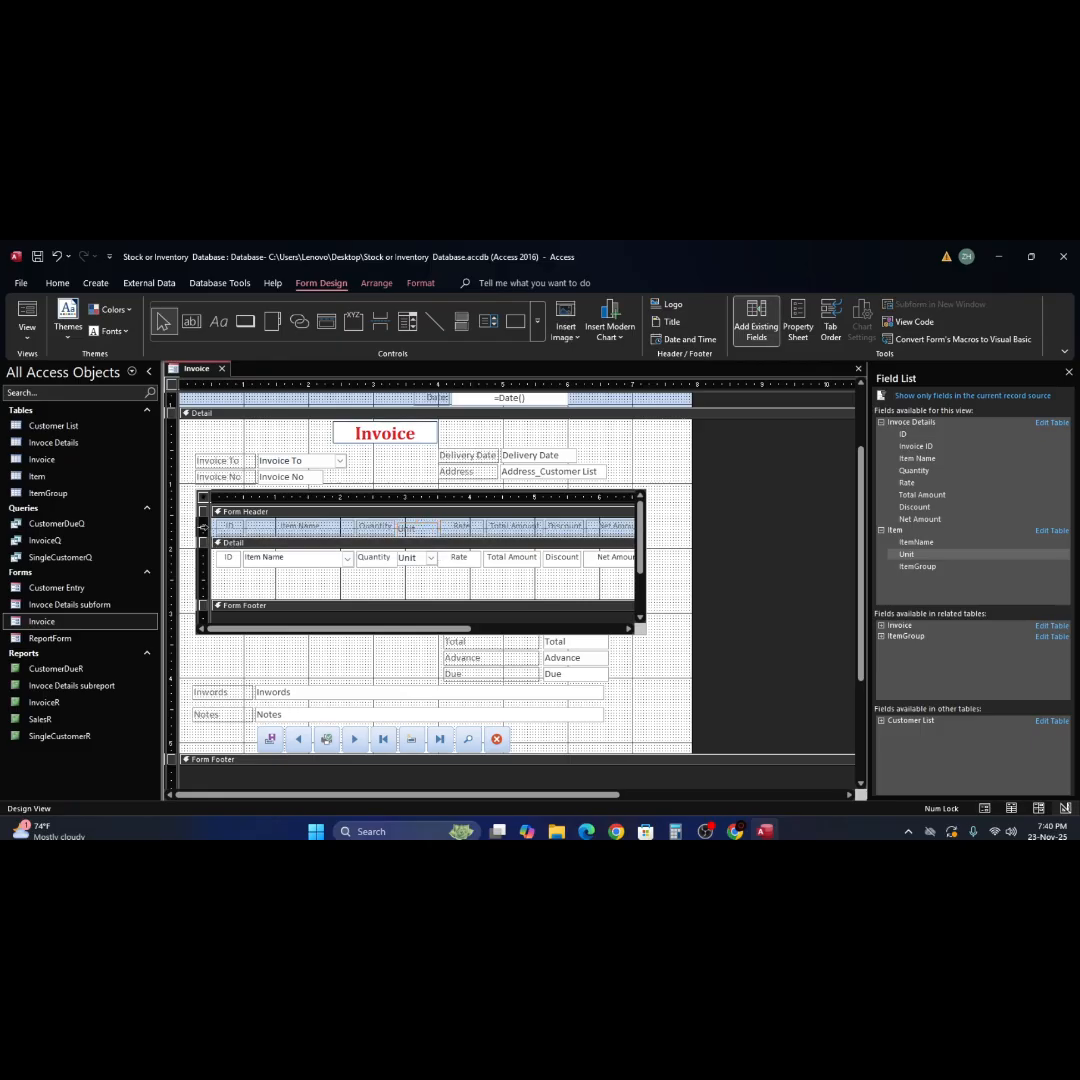
Set all subform header labels and detail fields to 0.25 inch high, and raise the Unit label level with the other header labels
{"action": "left_click", "coordinate": [204, 528]}
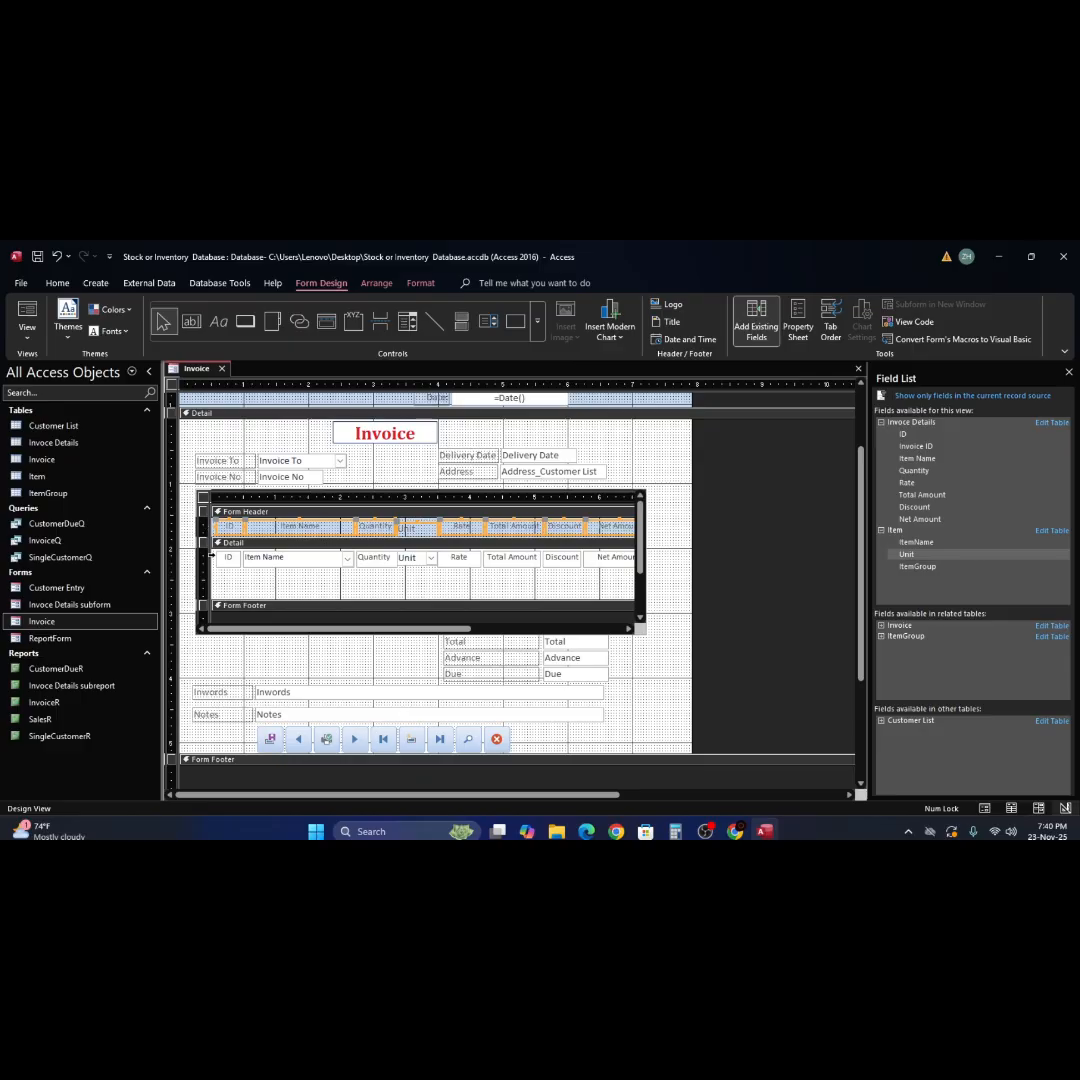
{"action": "left_click", "coordinate": [202, 559], "text": "shift"}
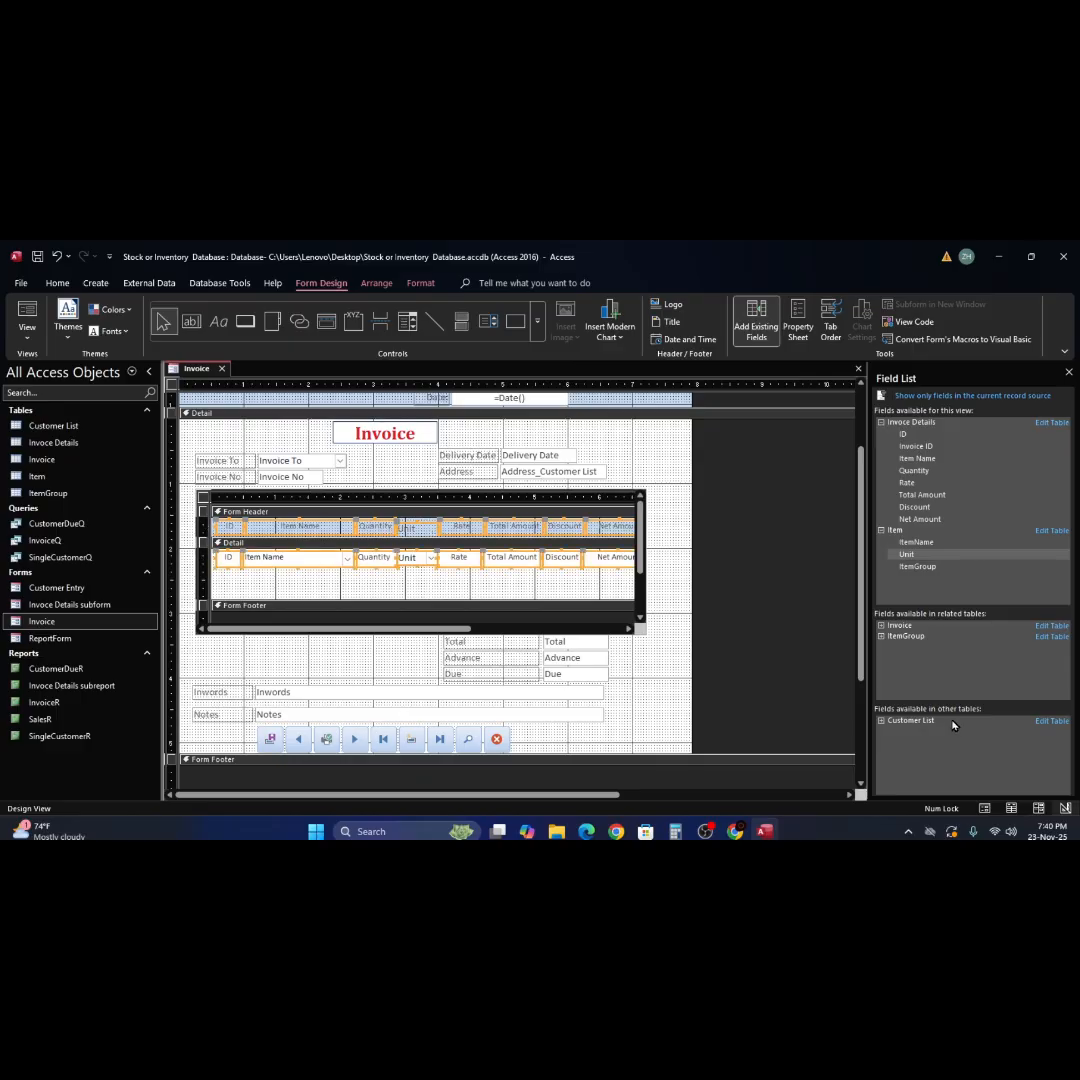
{"action": "left_click", "coordinate": [800, 328]}
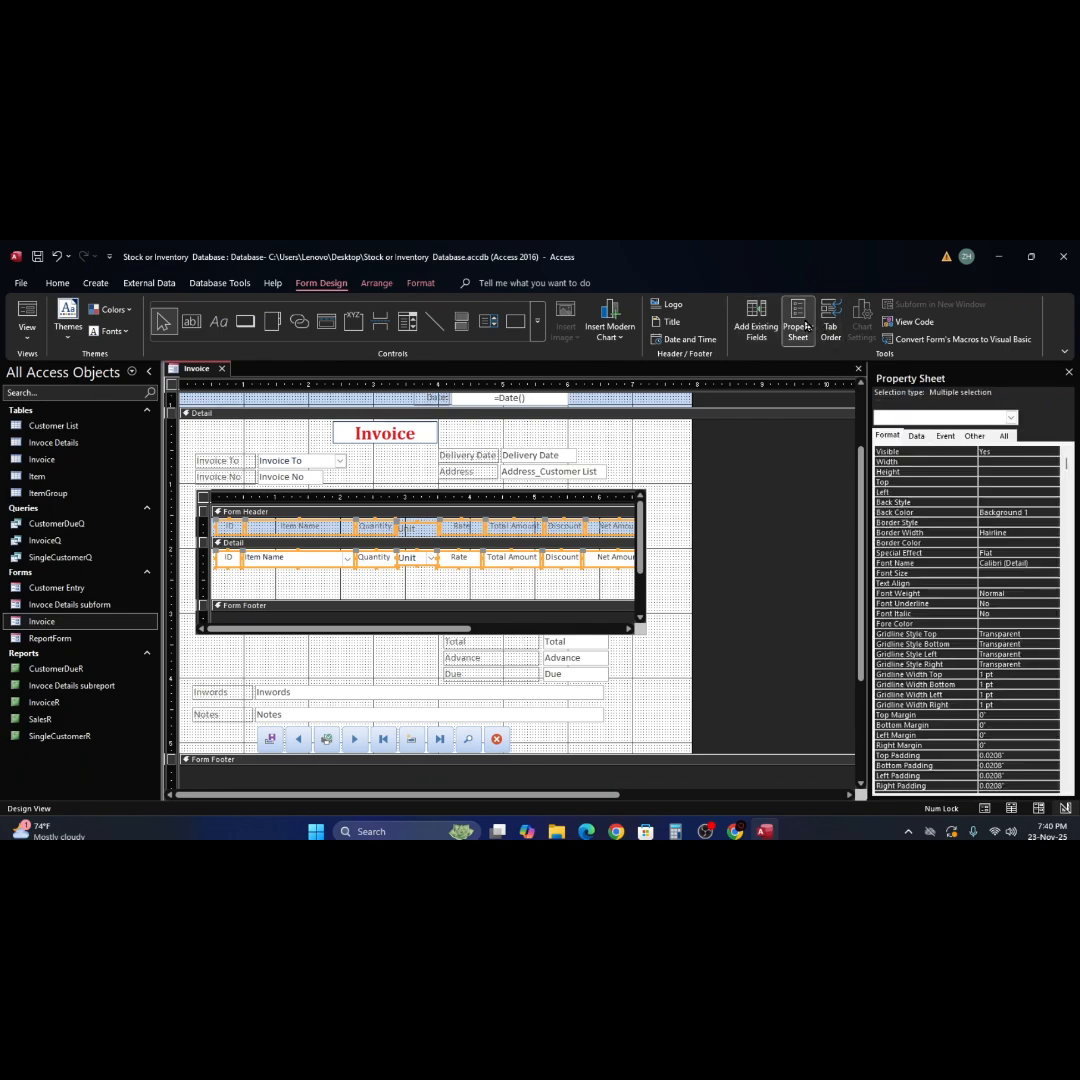
{"action": "left_click", "coordinate": [1002, 471]}
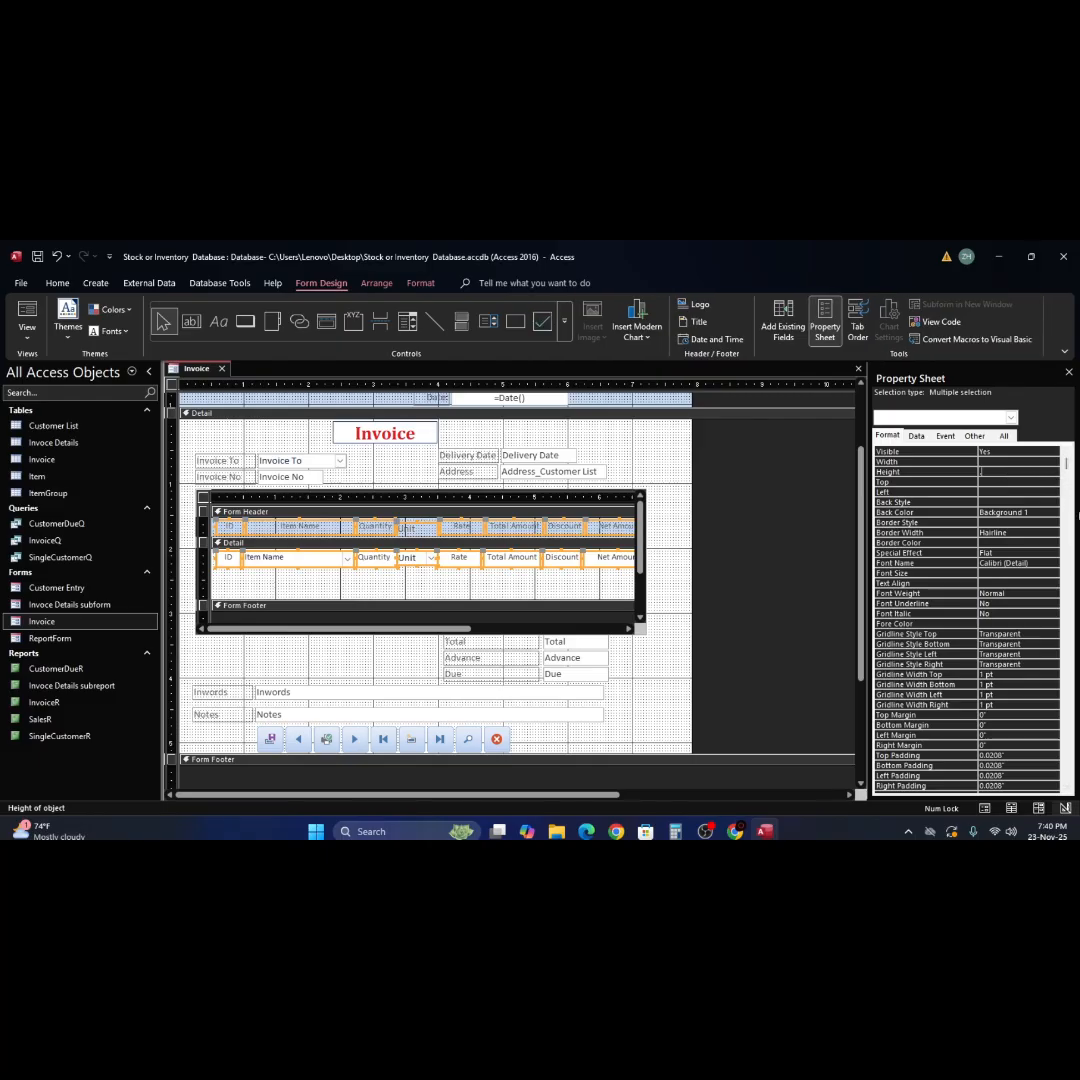
{"action": "type", "text": ".25"}
{"action": "key", "text": "Return"}
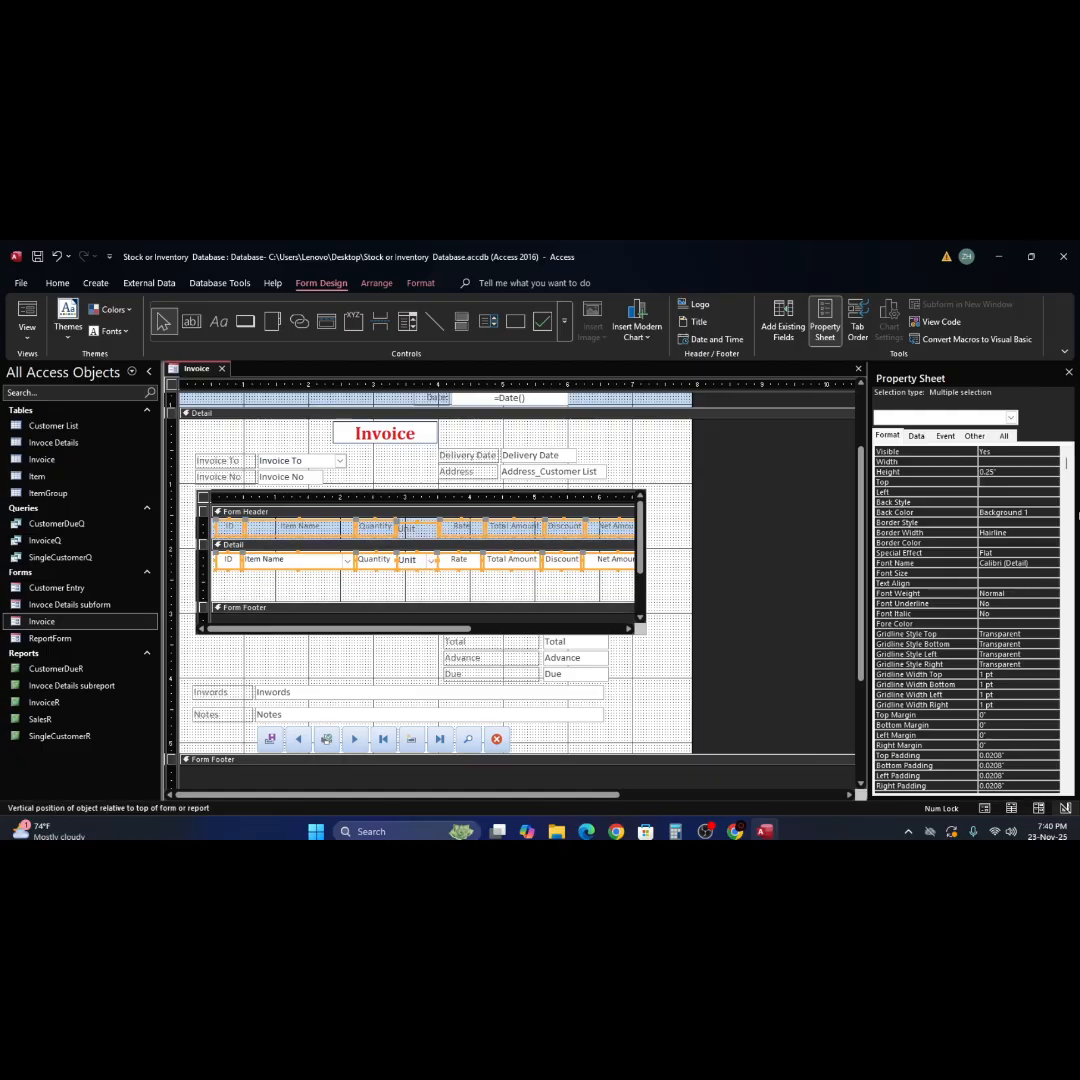
{"action": "left_click", "coordinate": [442, 595]}
{"action": "left_click", "coordinate": [422, 527]}
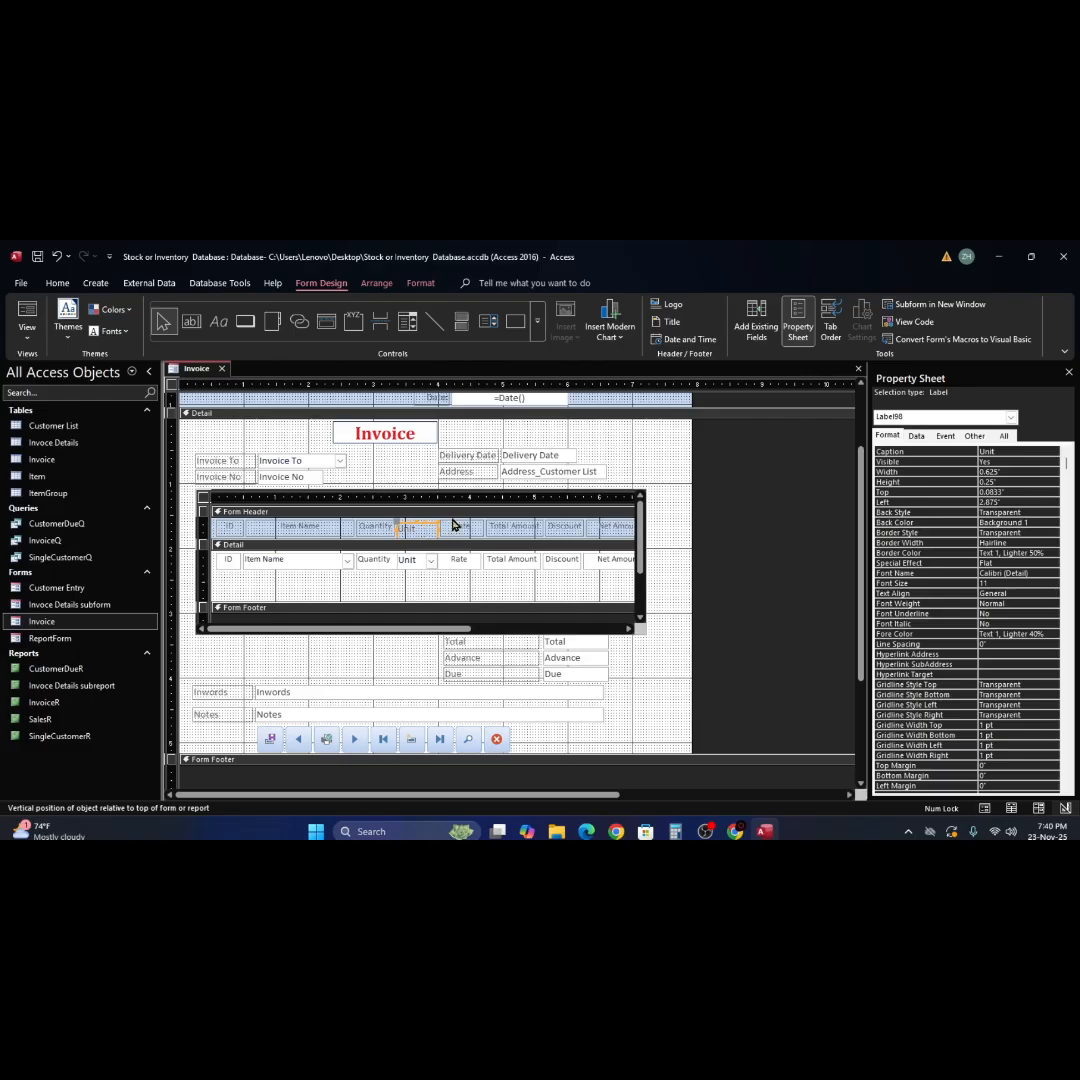
{"action": "left_click", "coordinate": [472, 578]}
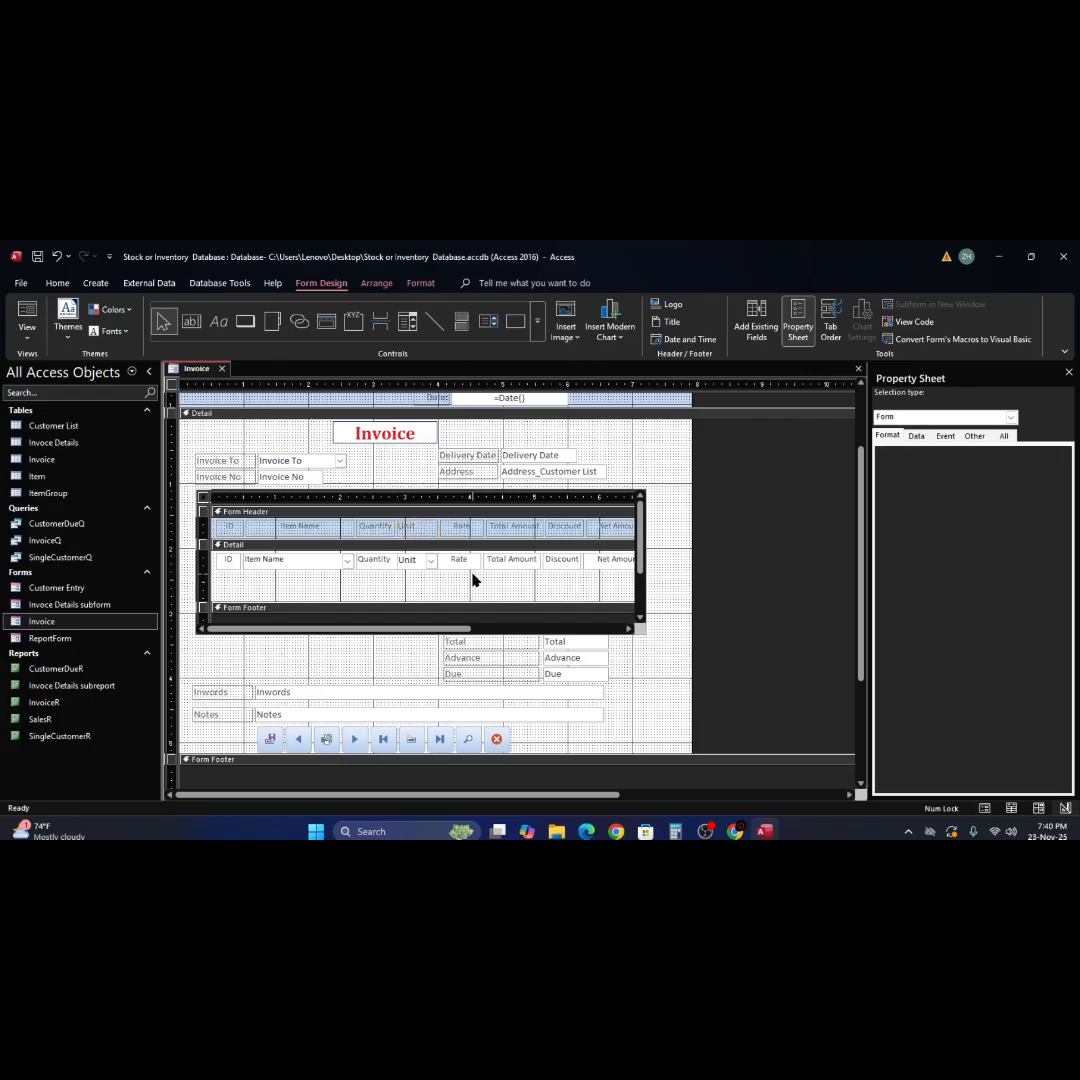
Reduce the subform's header labels to about 0.17 inch high, tighten the Form Header, and reduce the detail fields to about 0.21 inch high
{"action": "left_click", "coordinate": [204, 528]}
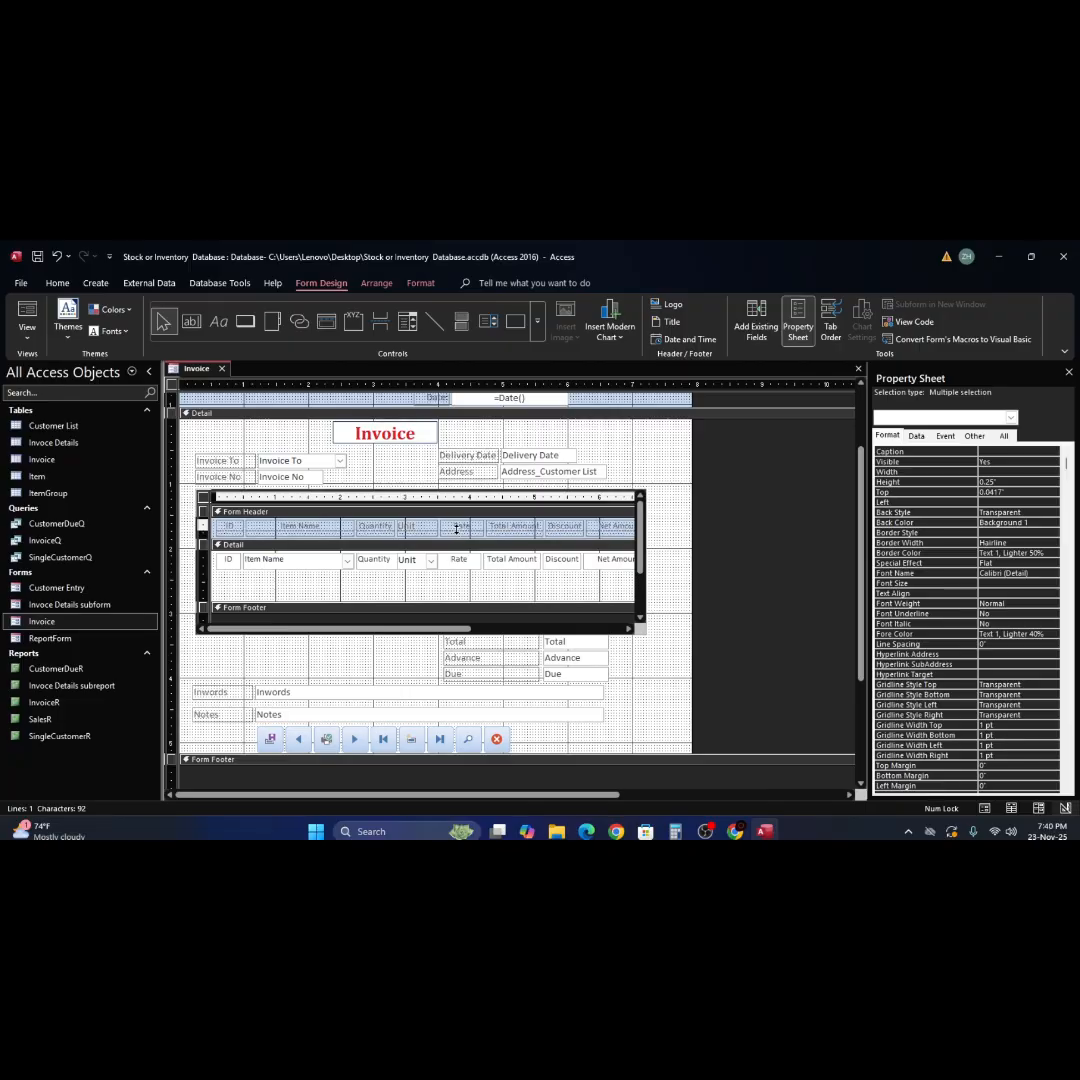
{"action": "left_click_drag", "start_coordinate": [456, 529], "coordinate": [457, 529]}
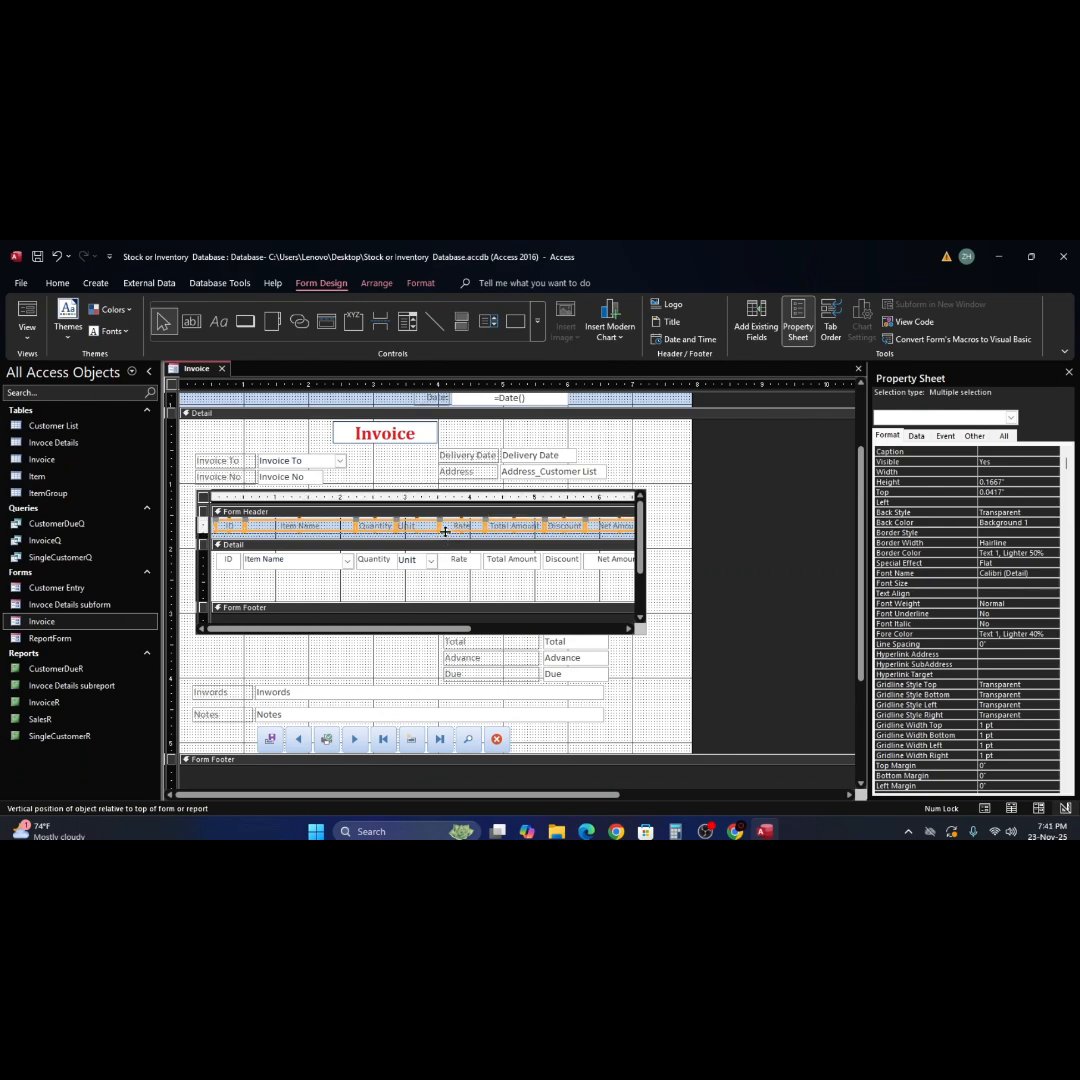
{"action": "left_click_drag", "start_coordinate": [445, 532], "coordinate": [444, 527]}
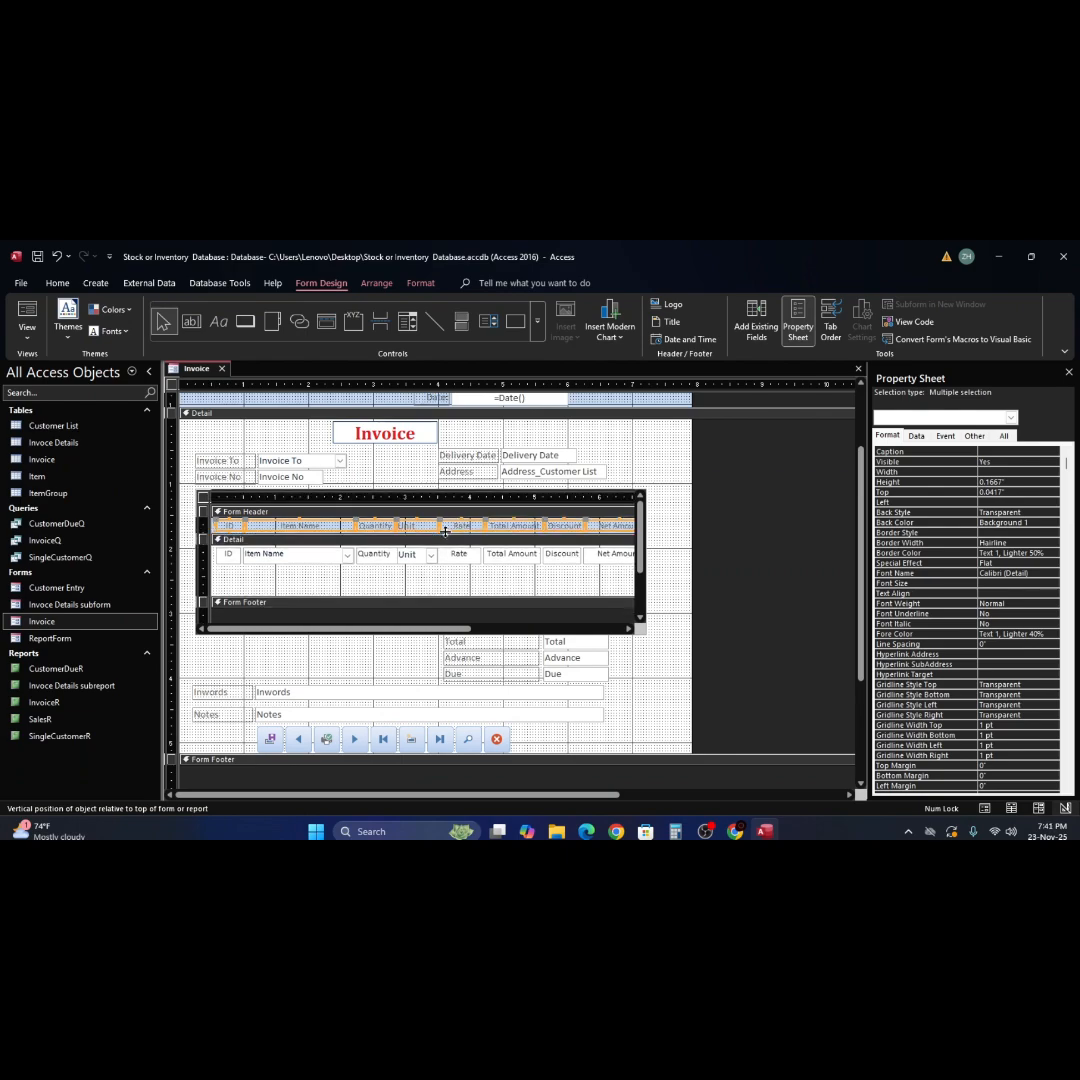
{"action": "left_click", "coordinate": [201, 556]}
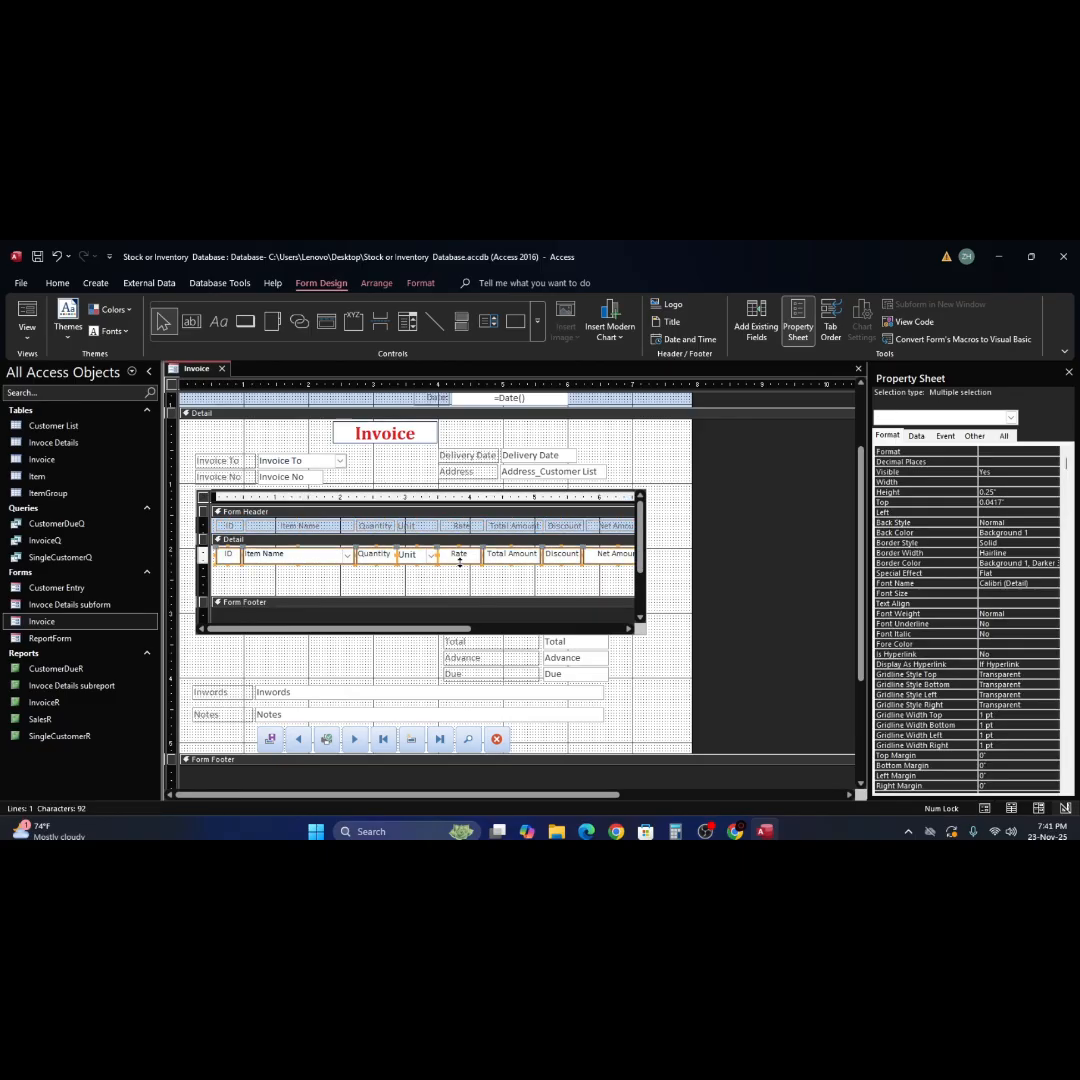
{"action": "left_click_drag", "start_coordinate": [460, 562], "coordinate": [459, 558]}
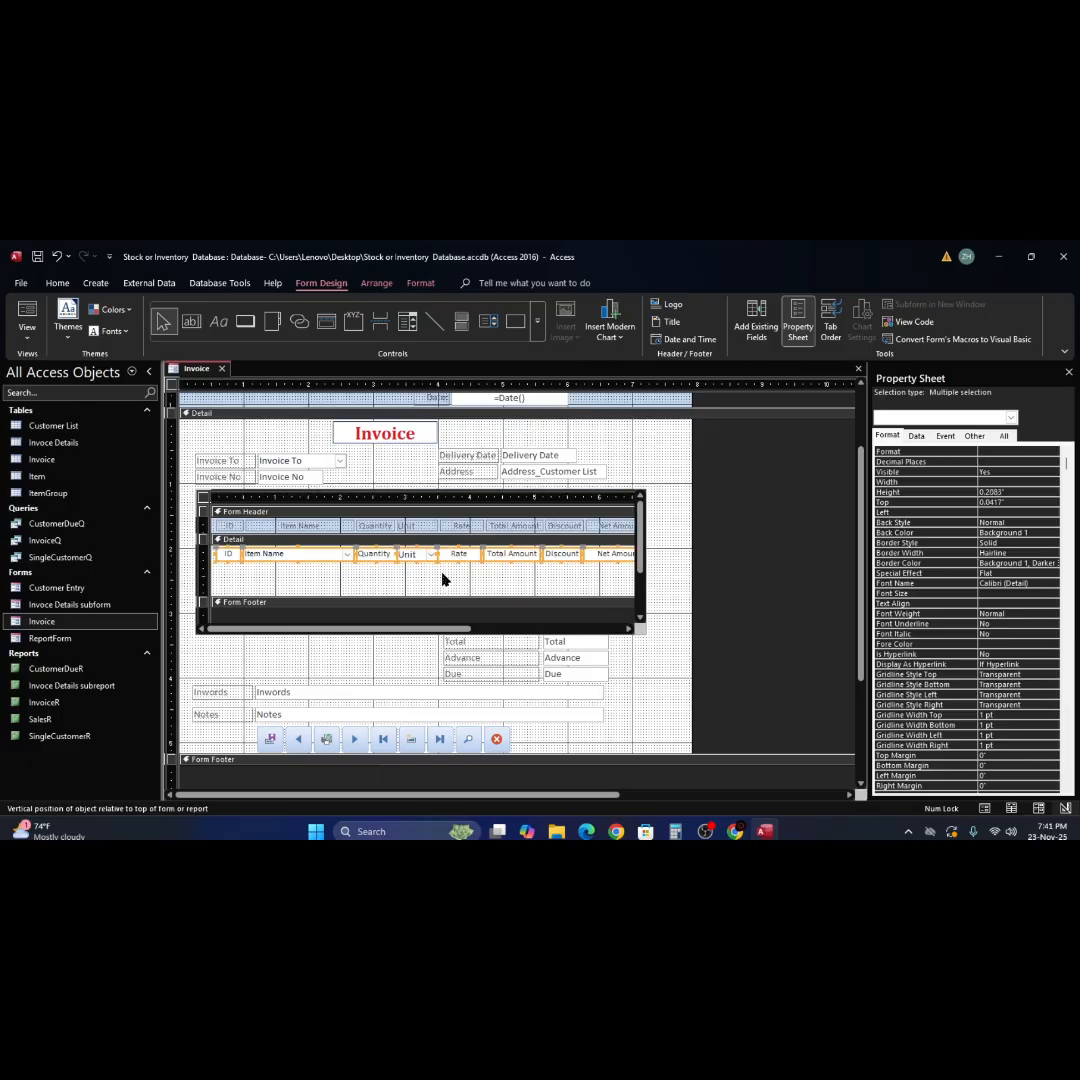
{"action": "left_click", "coordinate": [445, 579]}
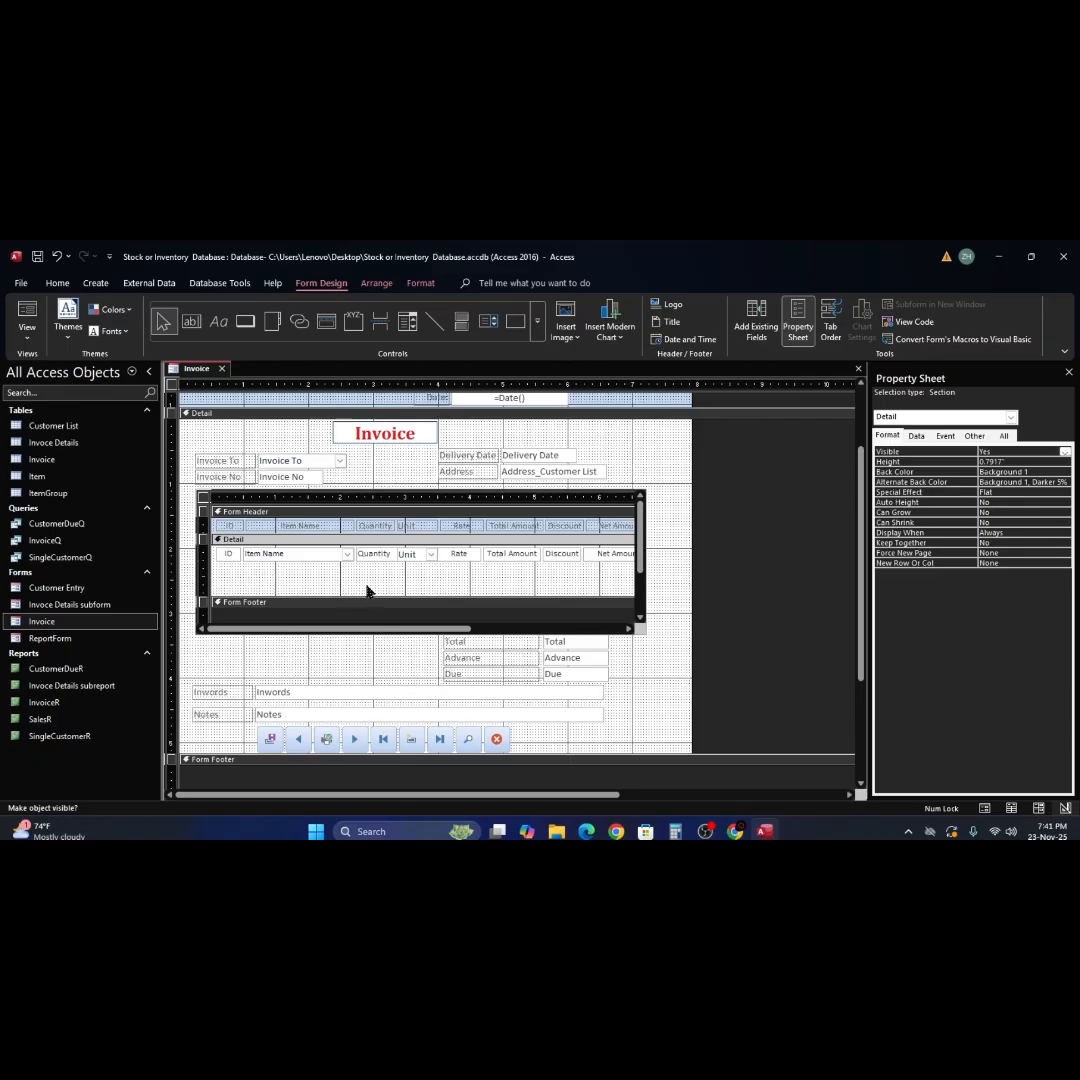
Centre the text of the subform's Unit combo box, check the Unit column in Form View, and return to Design View
{"action": "left_click", "coordinate": [410, 557]}
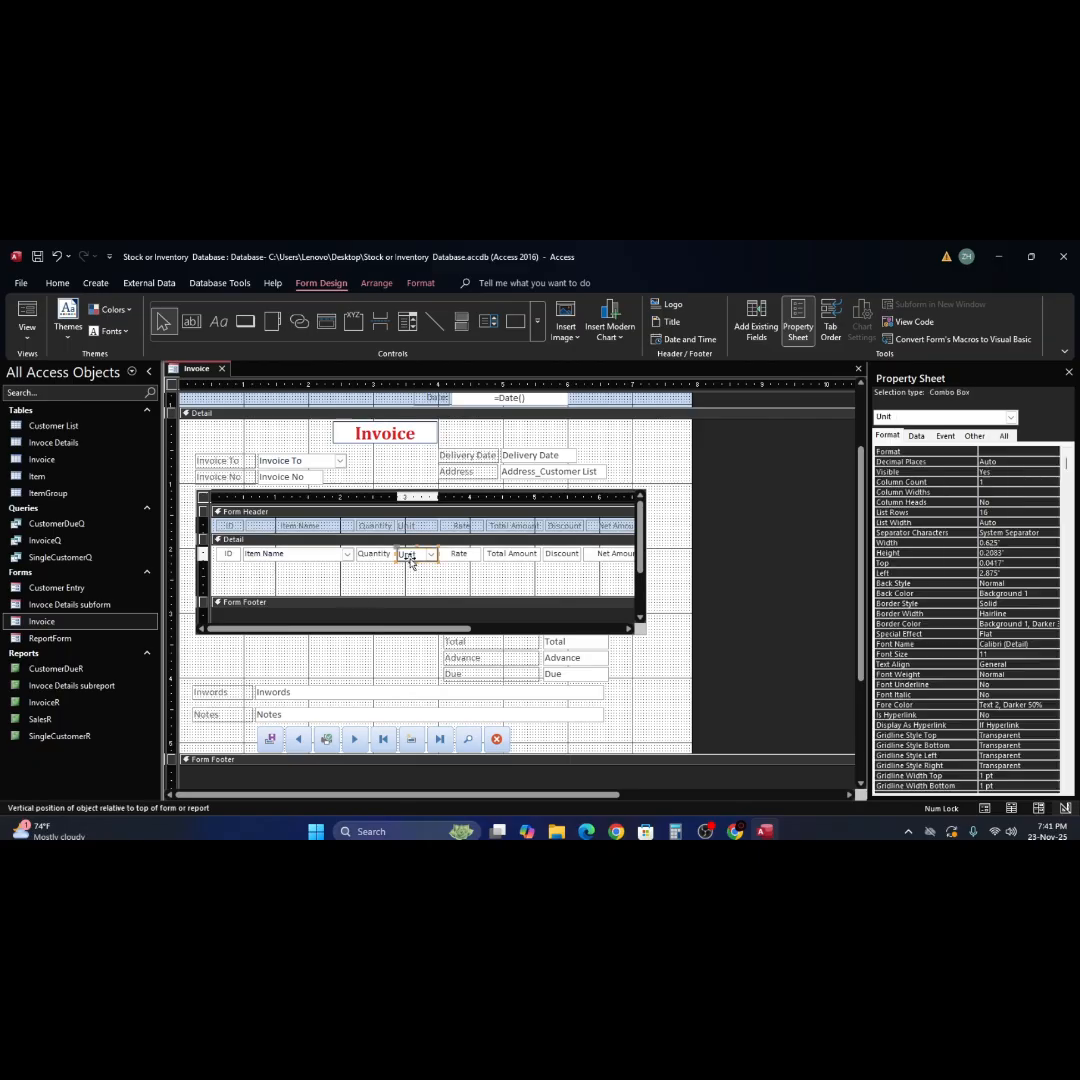
{"action": "left_click", "coordinate": [58, 284]}
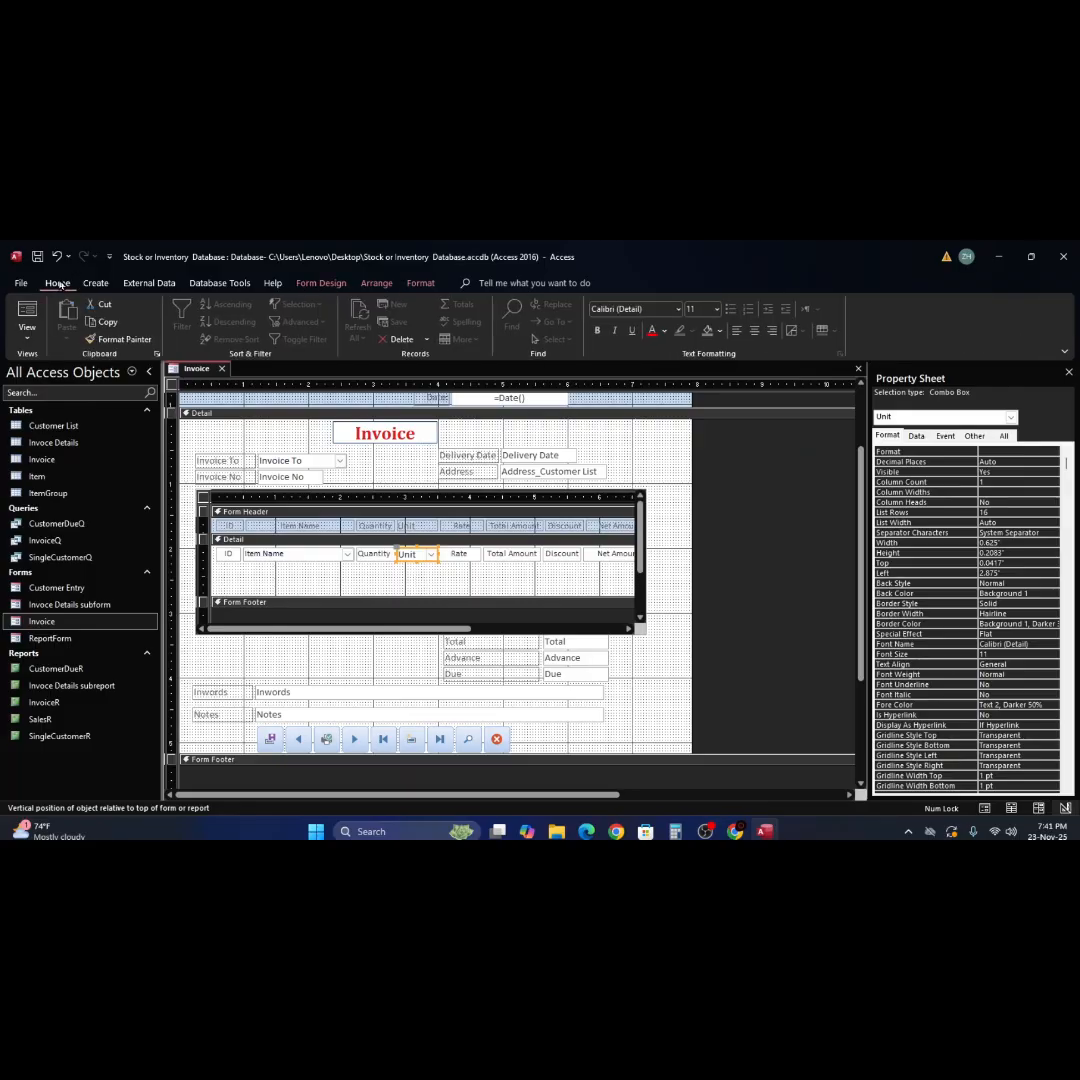
{"action": "left_click", "coordinate": [755, 331]}
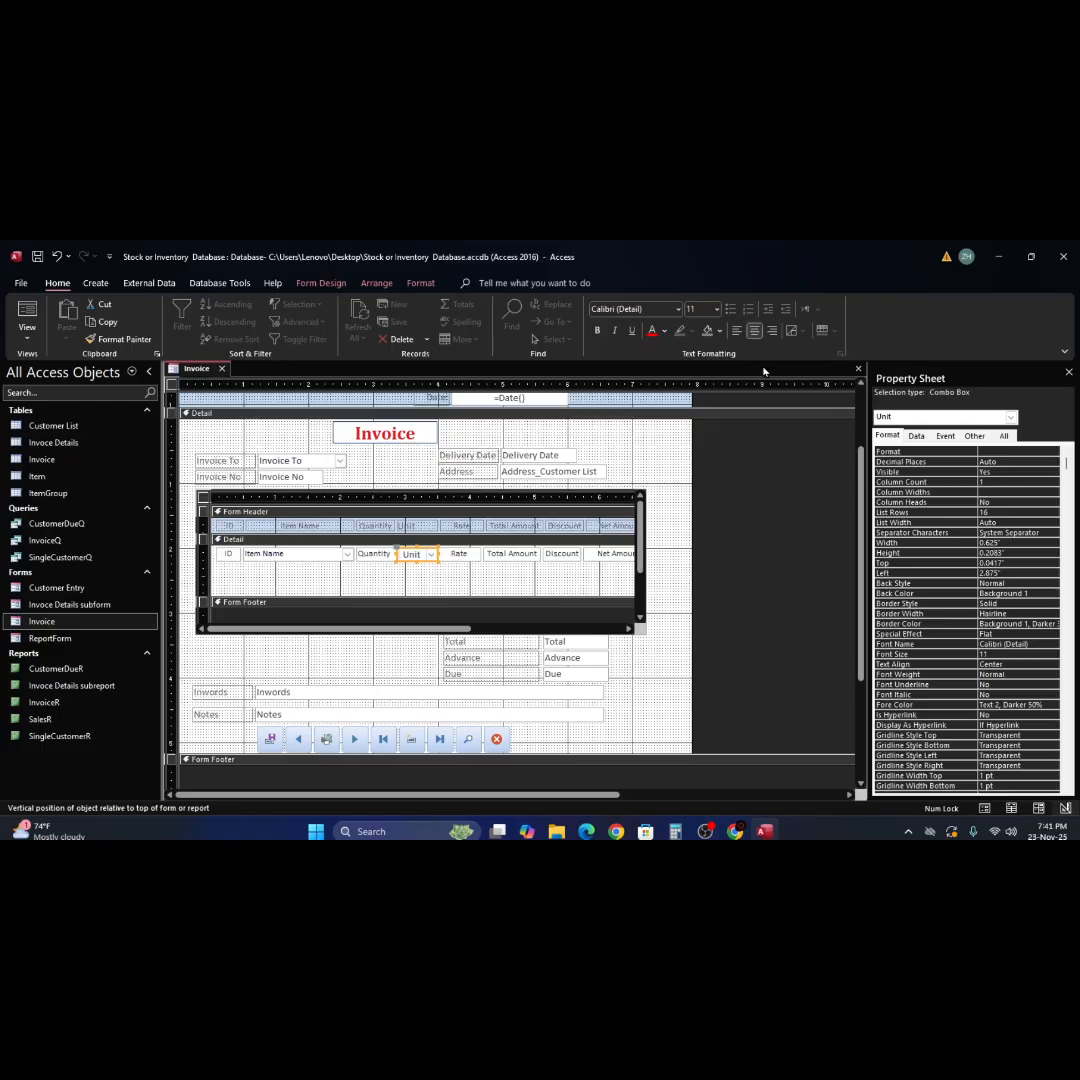
{"action": "left_click", "coordinate": [32, 317]}
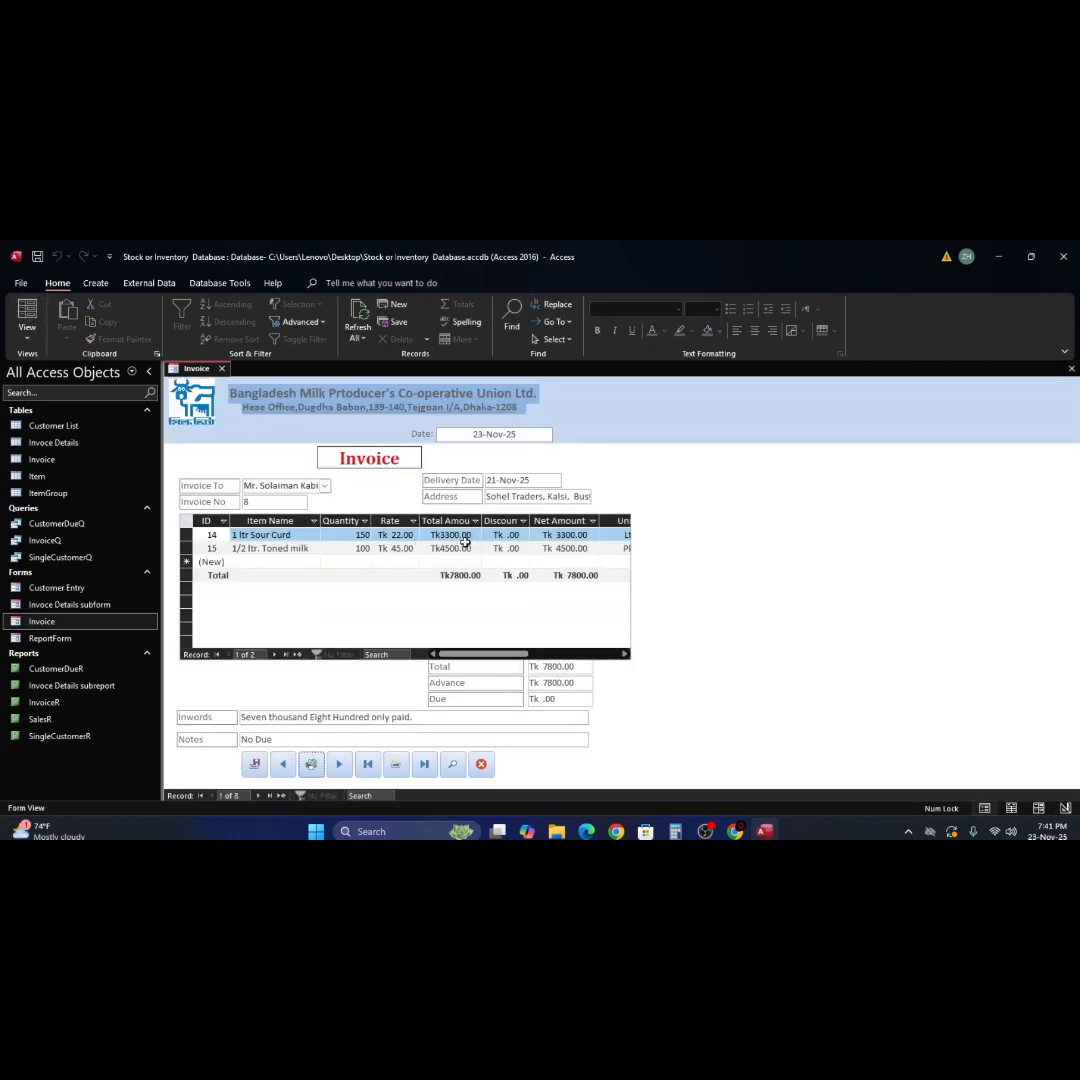
{"action": "left_click", "coordinate": [624, 654]}
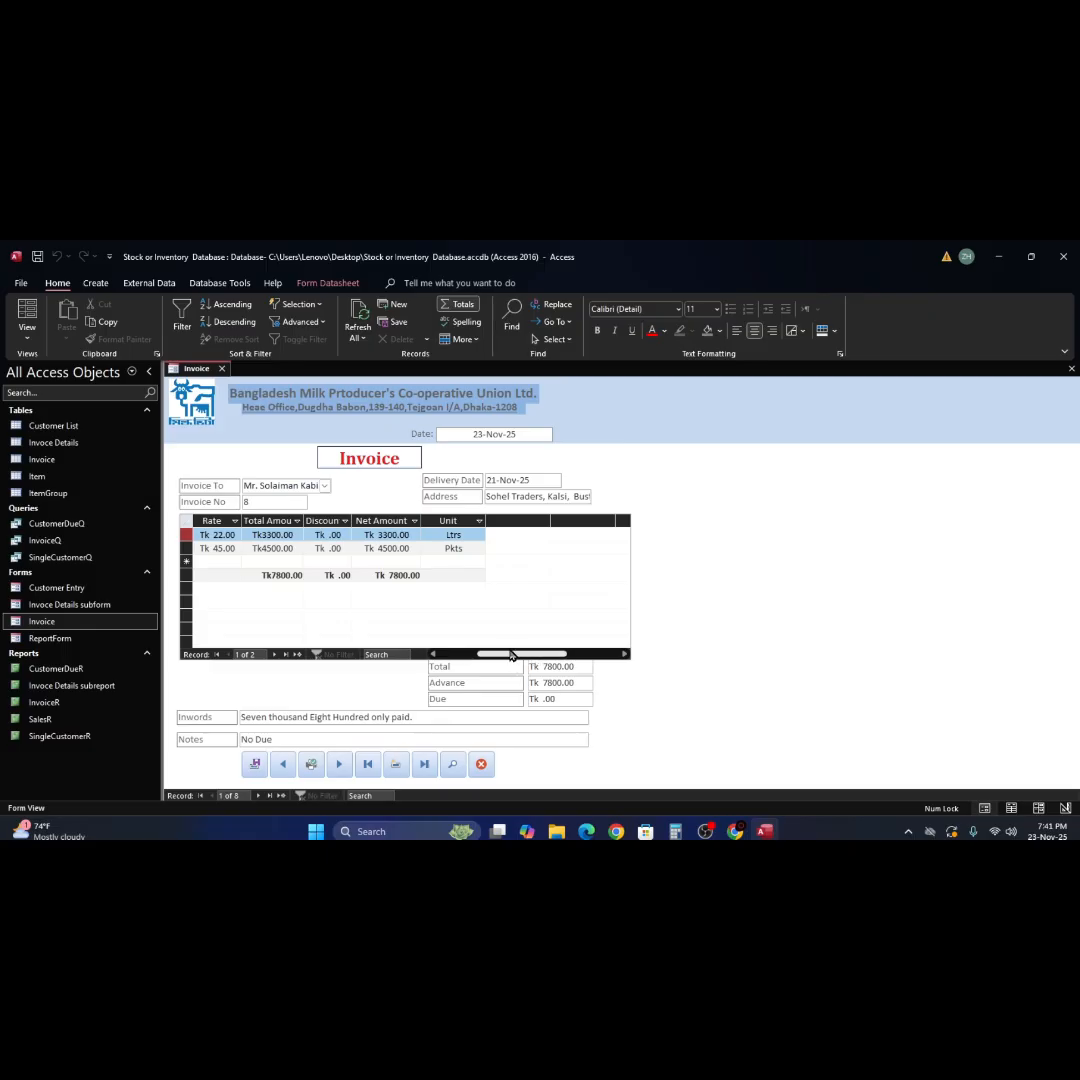
{"action": "left_click_drag", "start_coordinate": [511, 655], "coordinate": [468, 655]}
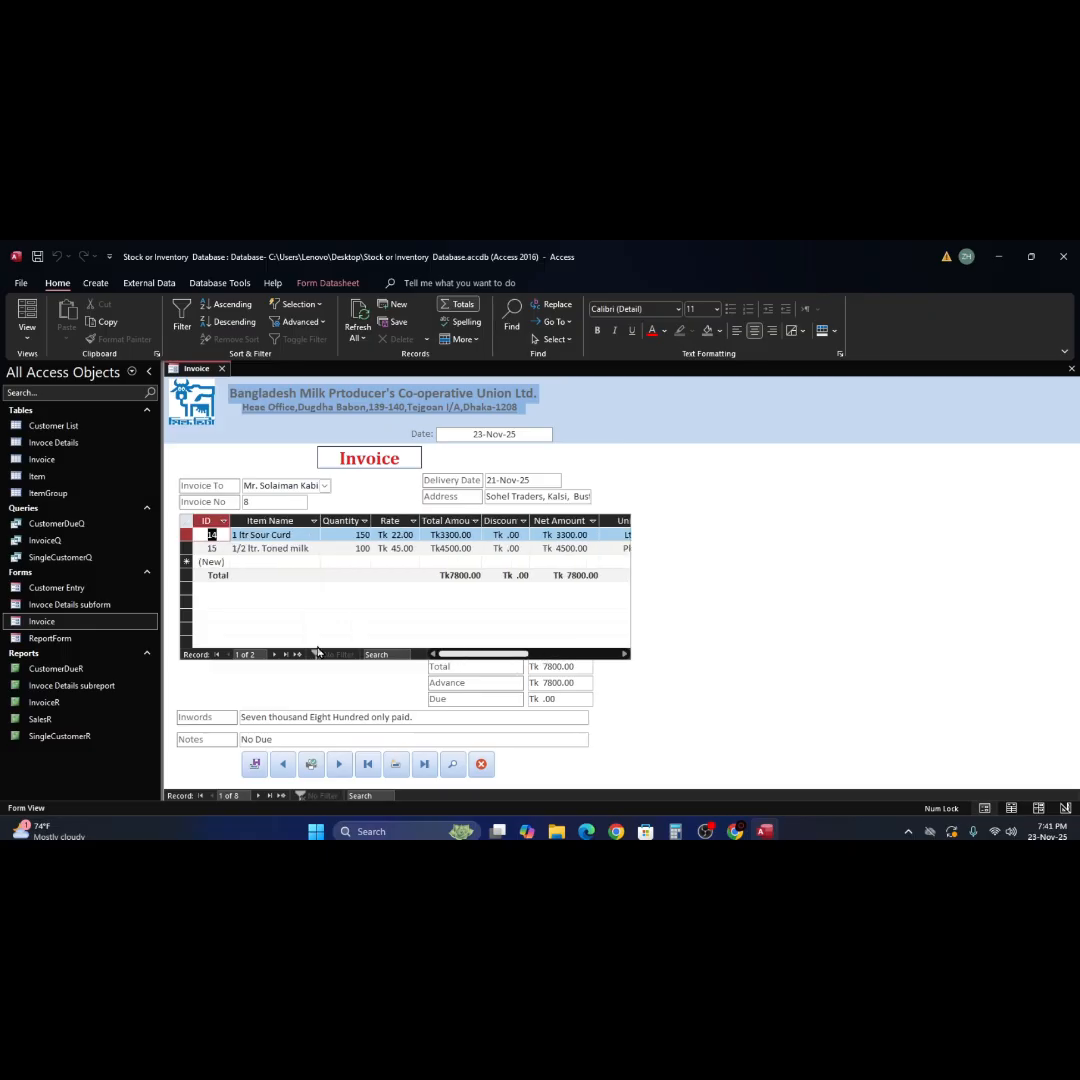
{"action": "right_click", "coordinate": [729, 556]}
{"action": "left_click", "coordinate": [770, 599]}
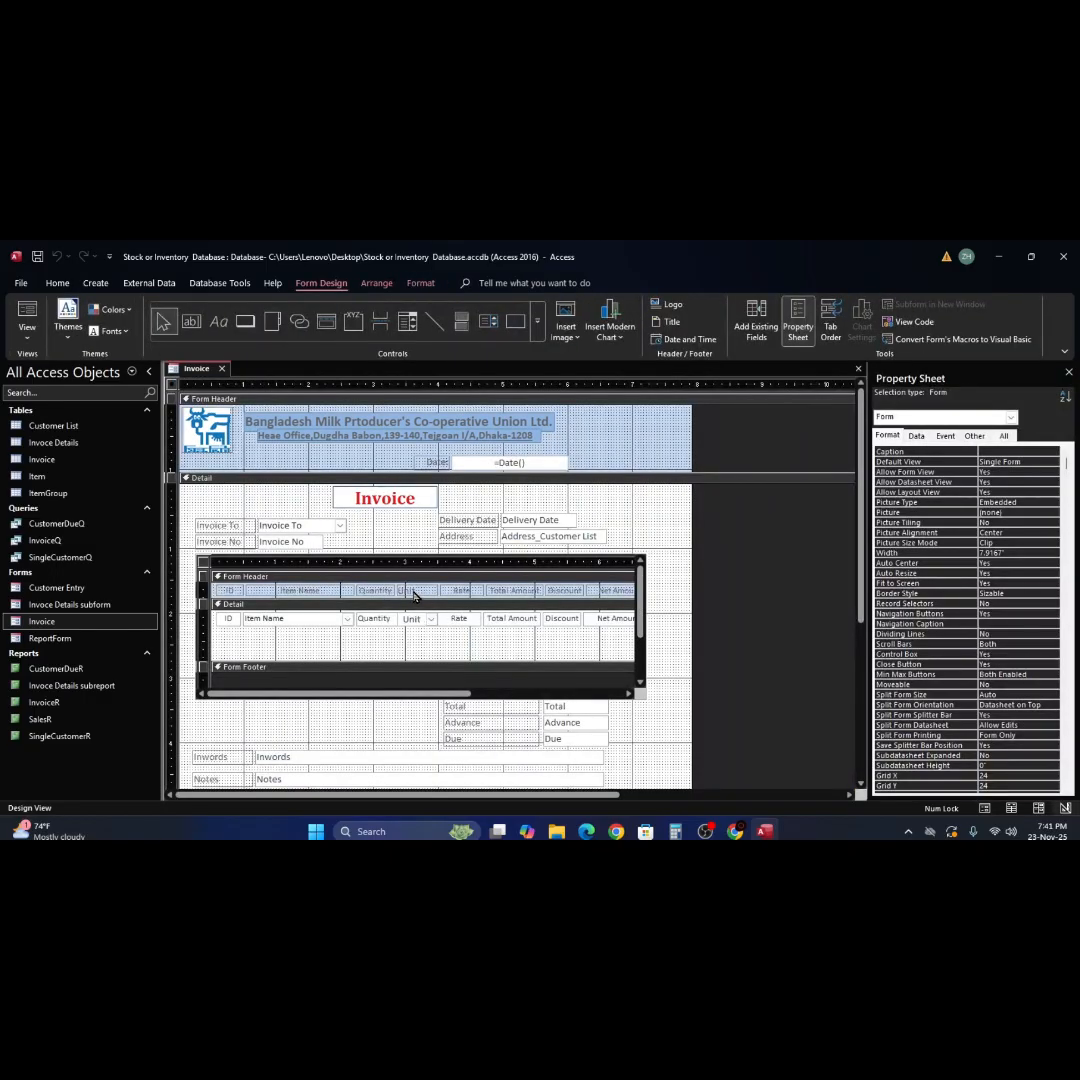
{"action": "left_click", "coordinate": [421, 595]}
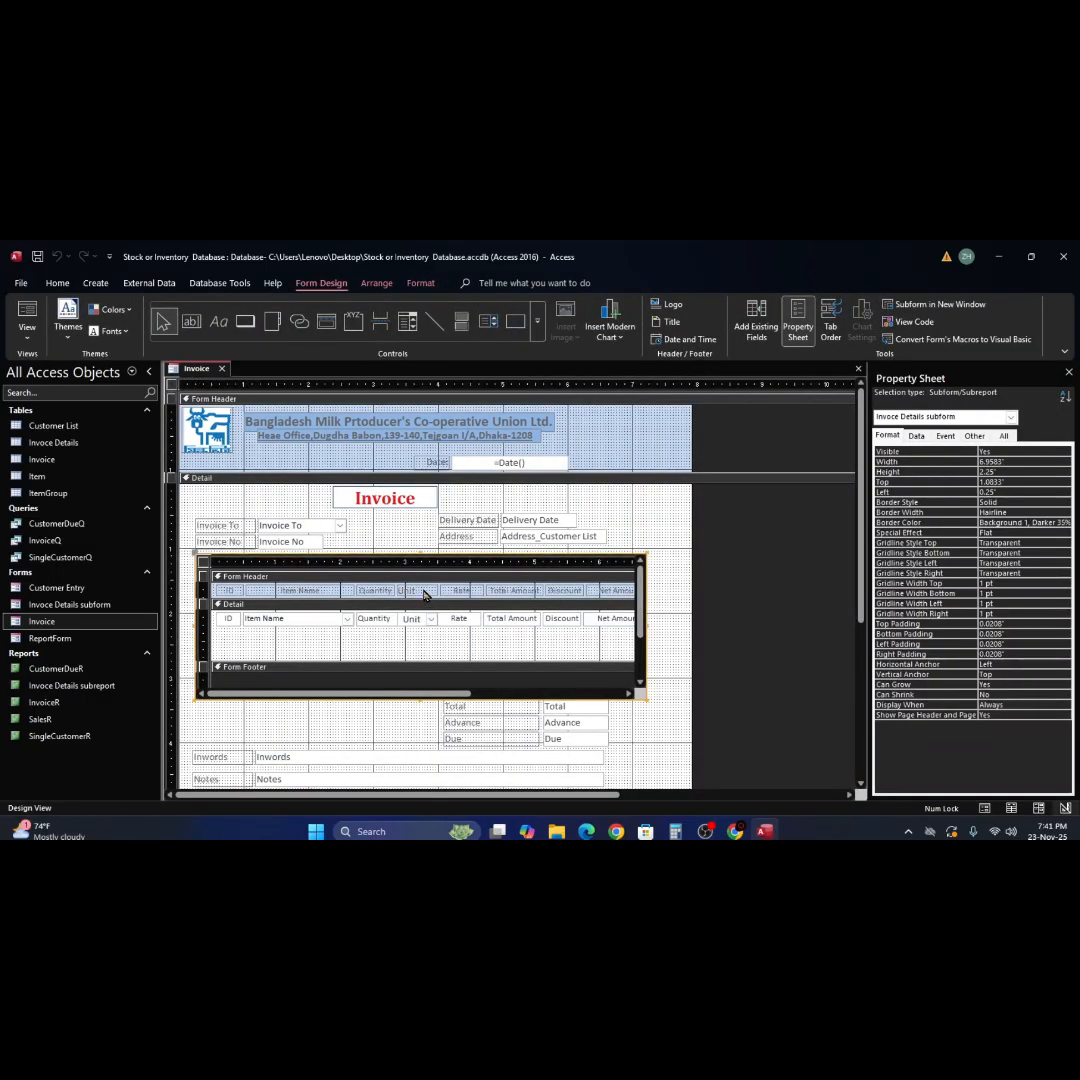
{"action": "left_click", "coordinate": [423, 592]}
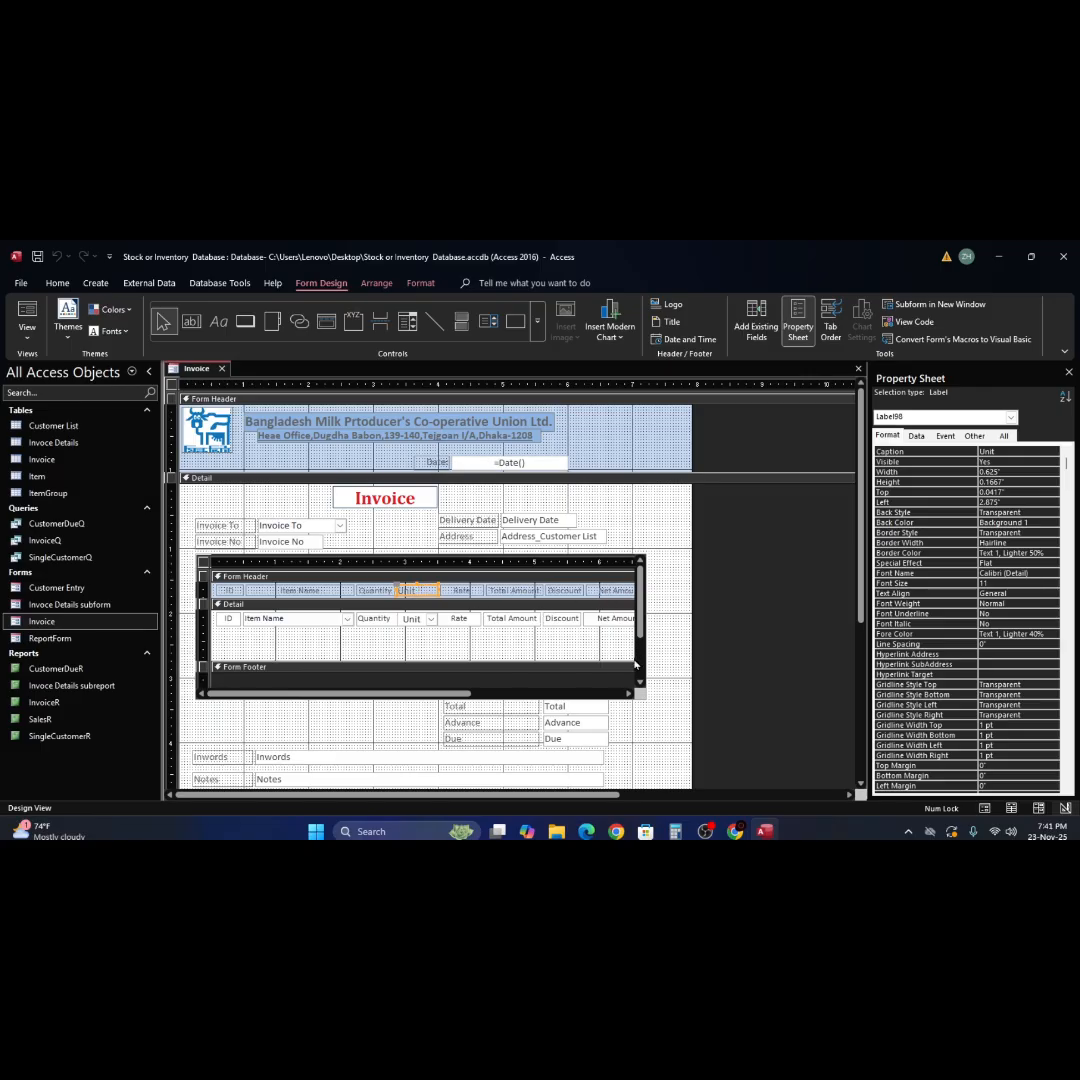
{"action": "left_click", "coordinate": [628, 692]}
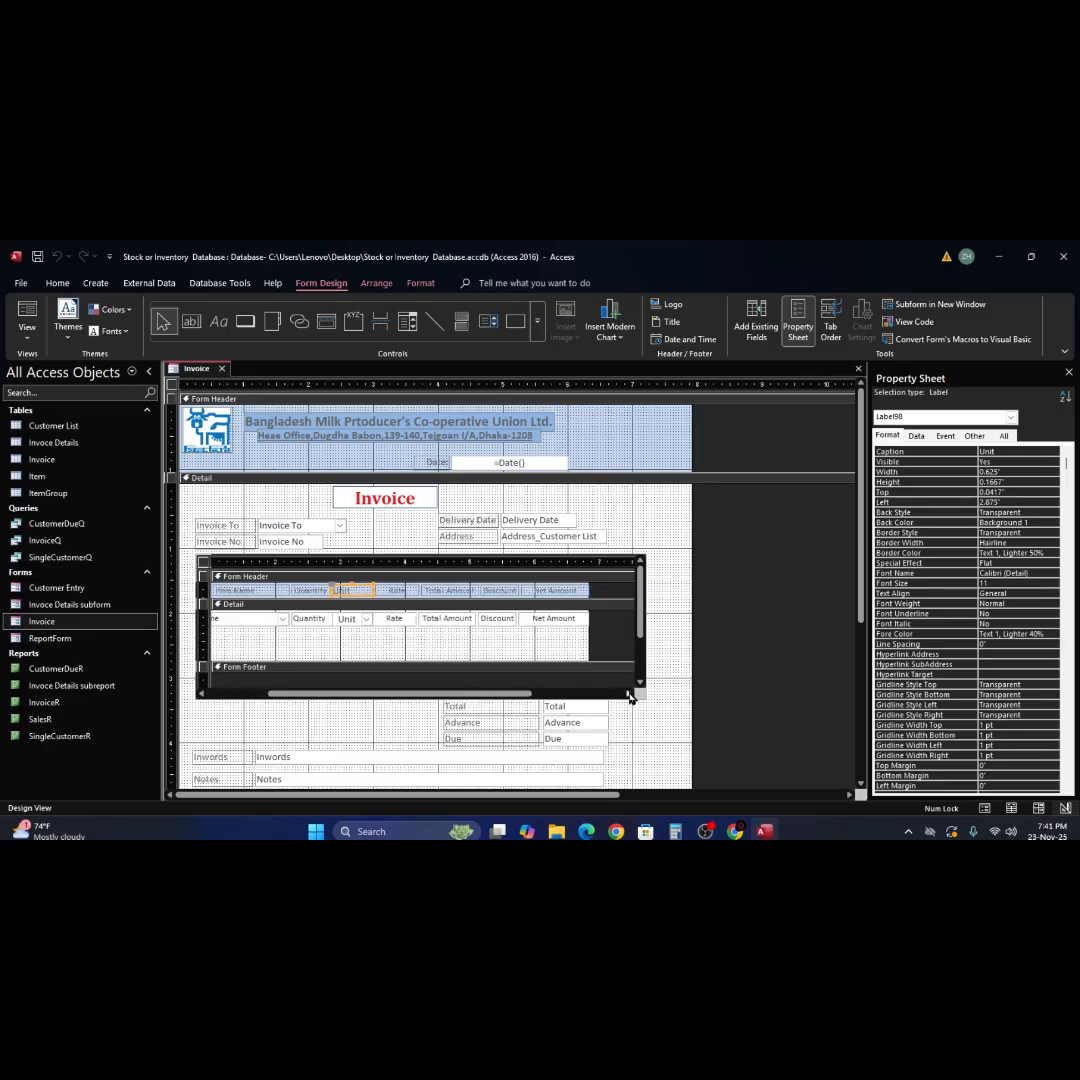
{"action": "left_click_drag", "start_coordinate": [587, 636], "coordinate": [591, 641]}
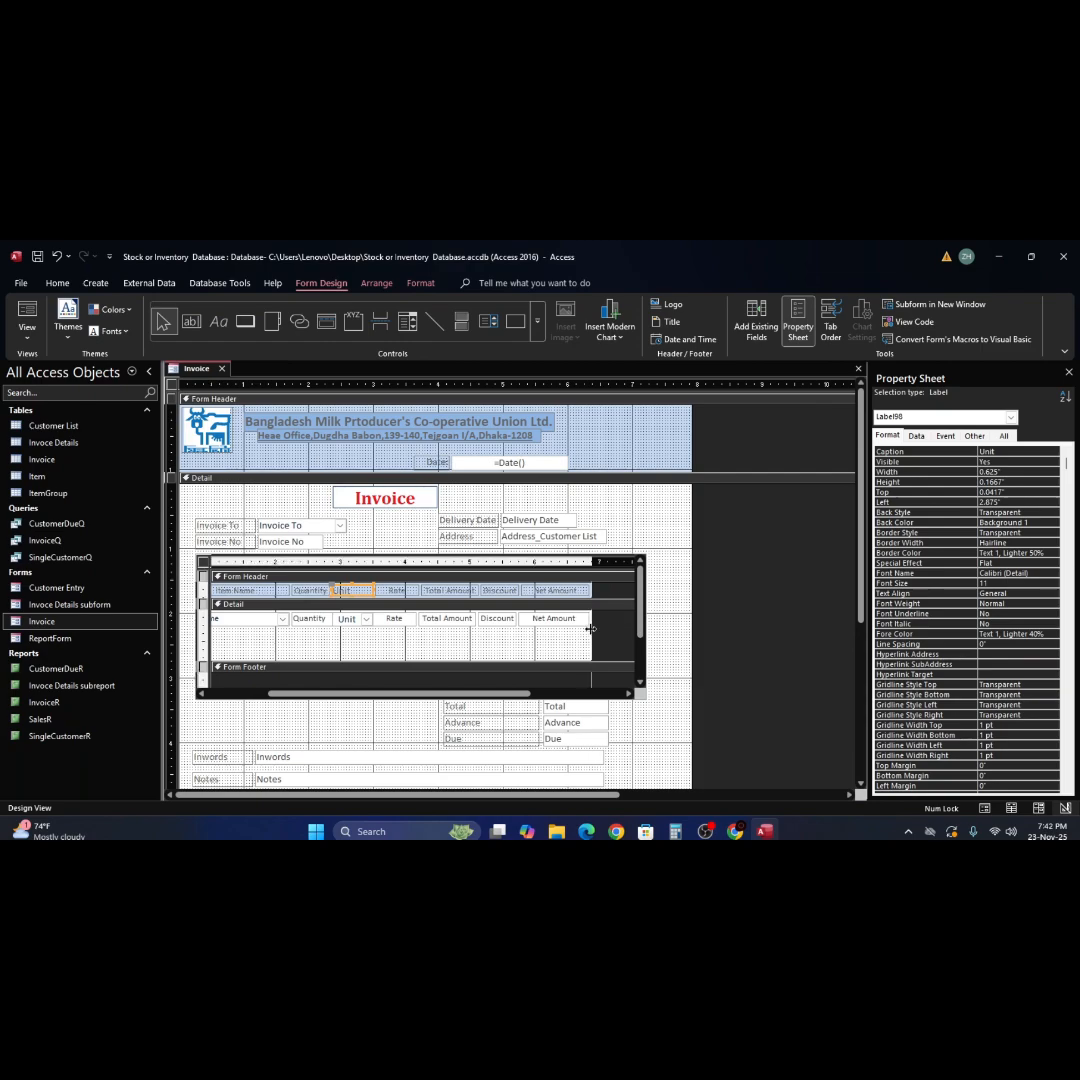
{"action": "left_click_drag", "start_coordinate": [590, 632], "coordinate": [587, 632]}
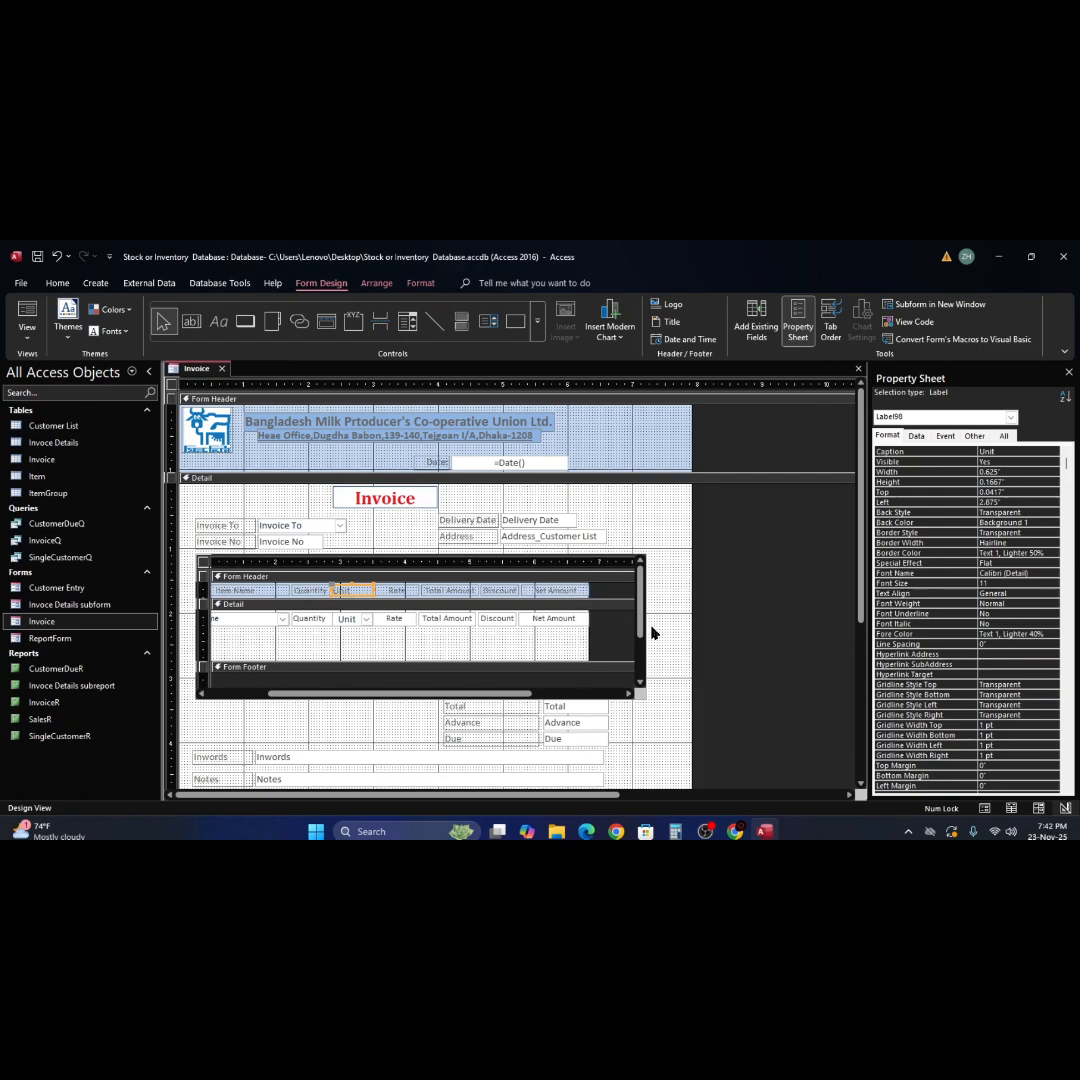
Narrow the Invoce Details subform control on the Invoice form to about 6.375 inches wide
{"action": "left_click", "coordinate": [626, 557]}
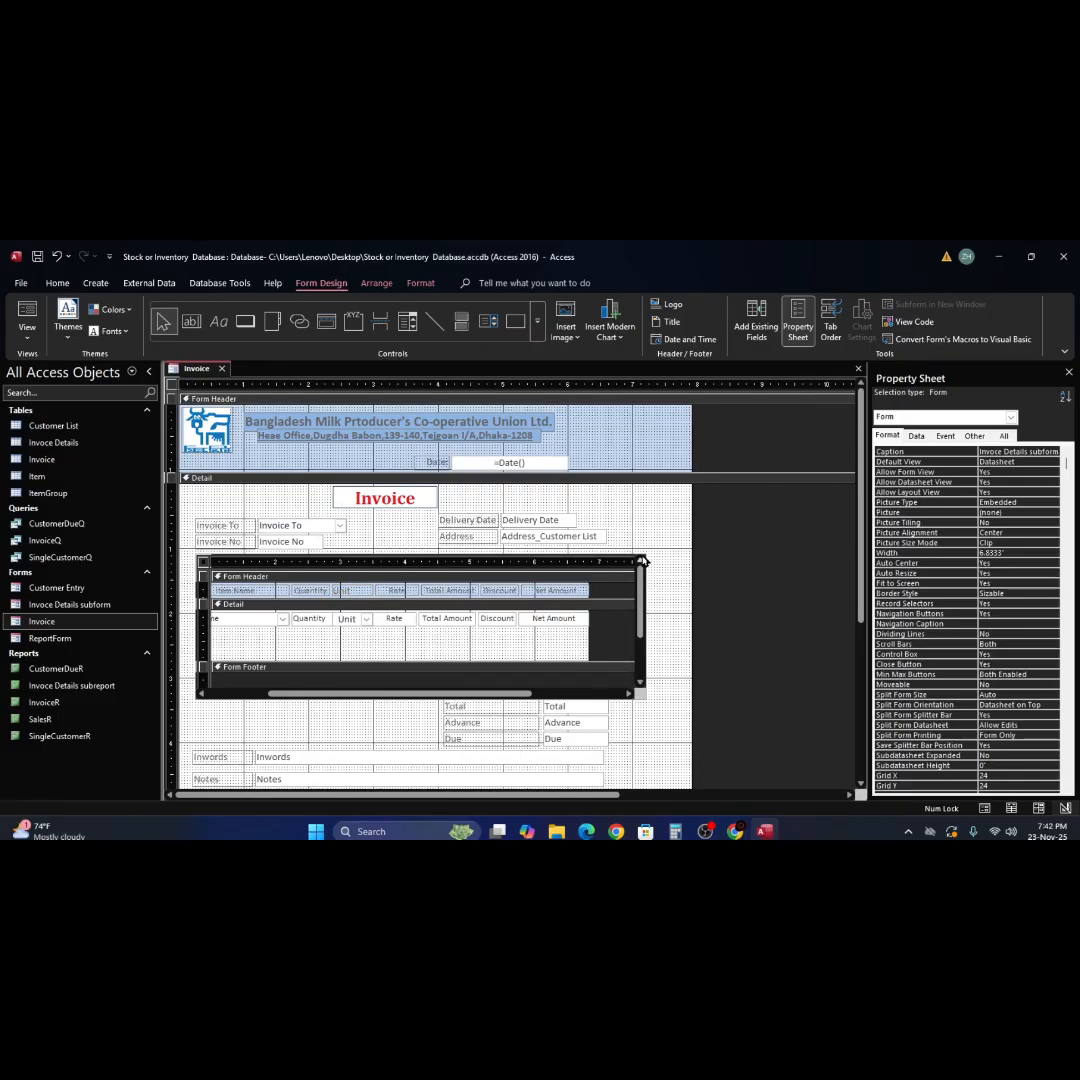
{"action": "left_click", "coordinate": [601, 559]}
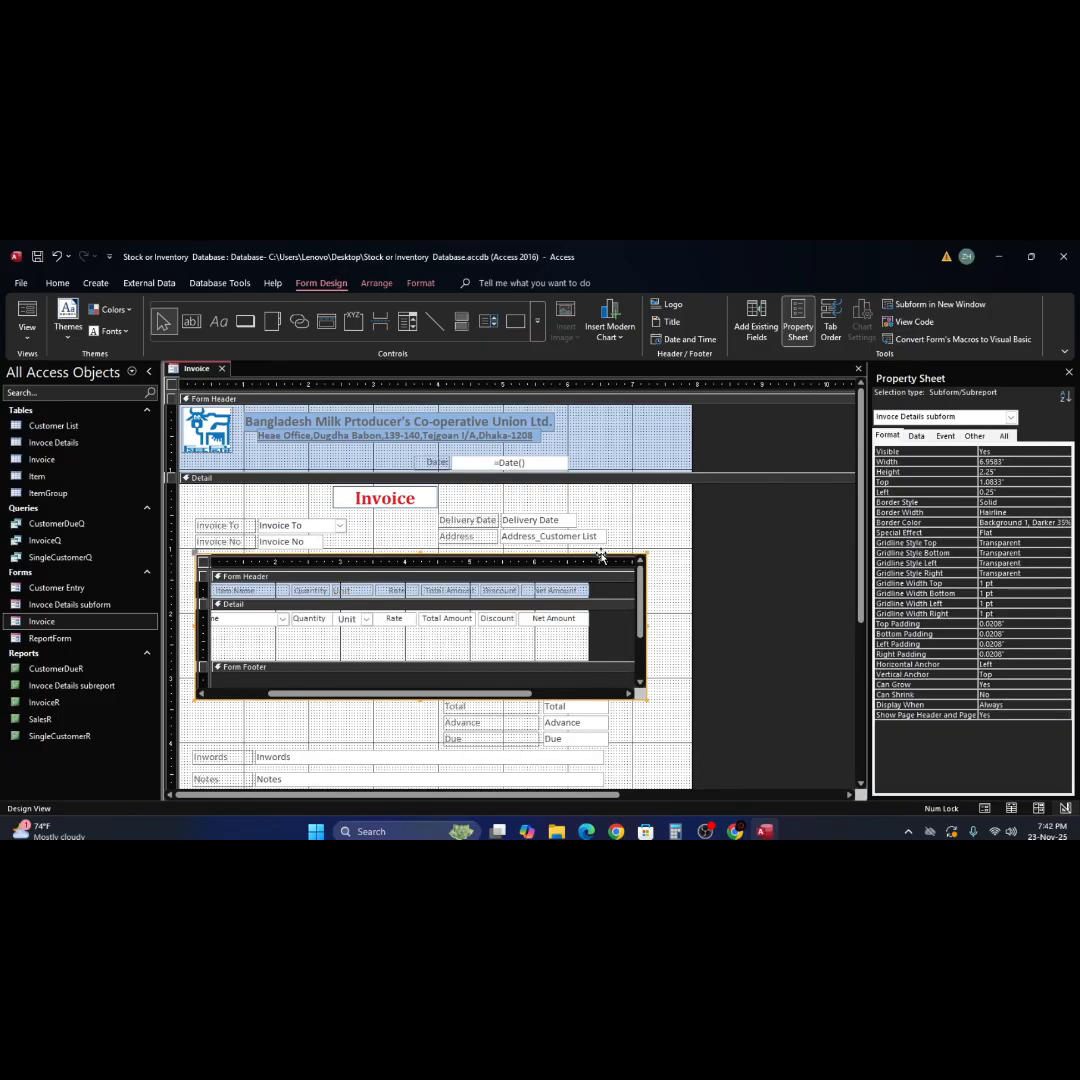
{"action": "left_click_drag", "start_coordinate": [647, 699], "coordinate": [605, 699]}
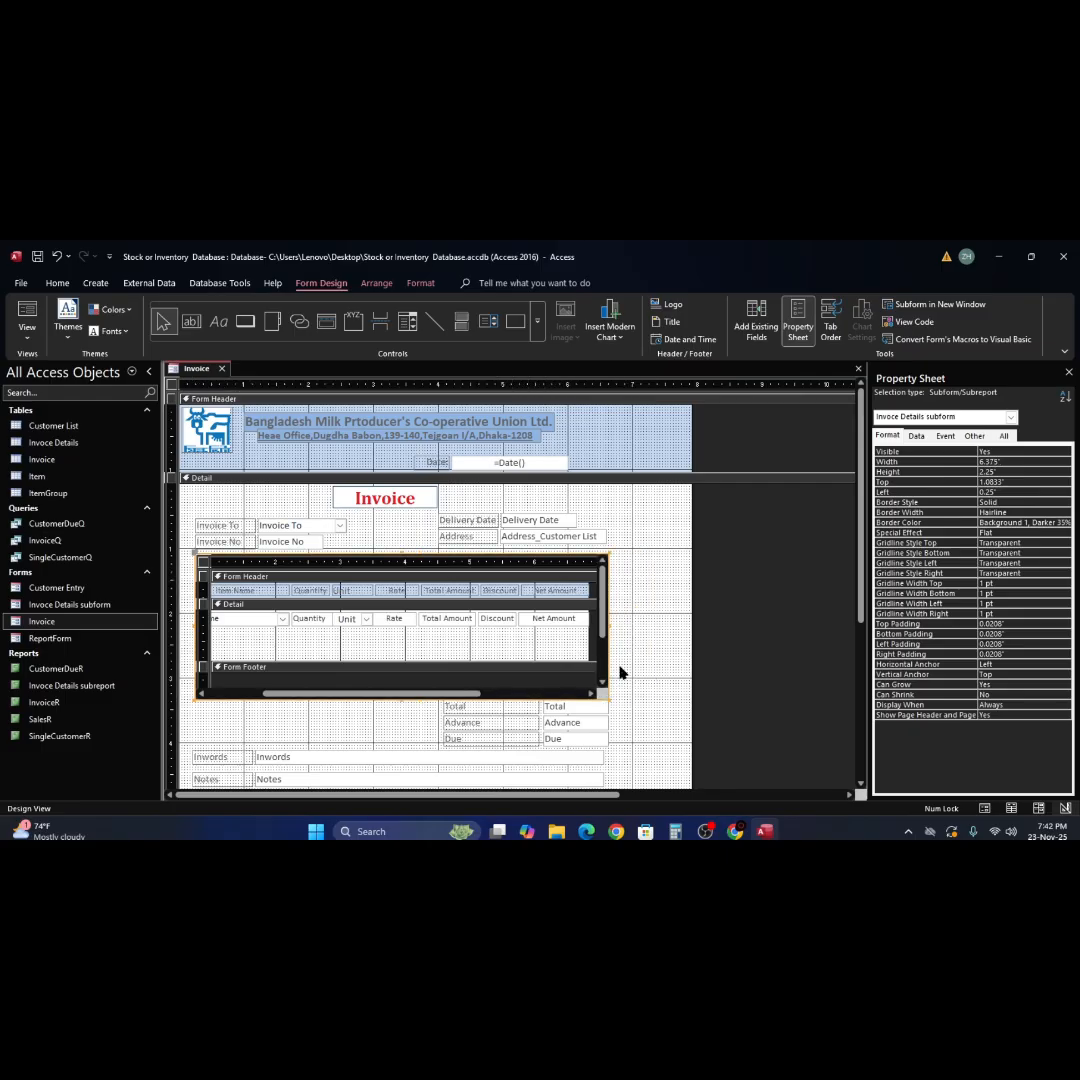
{"action": "left_click", "coordinate": [620, 533]}
{"action": "right_click", "coordinate": [679, 502]}
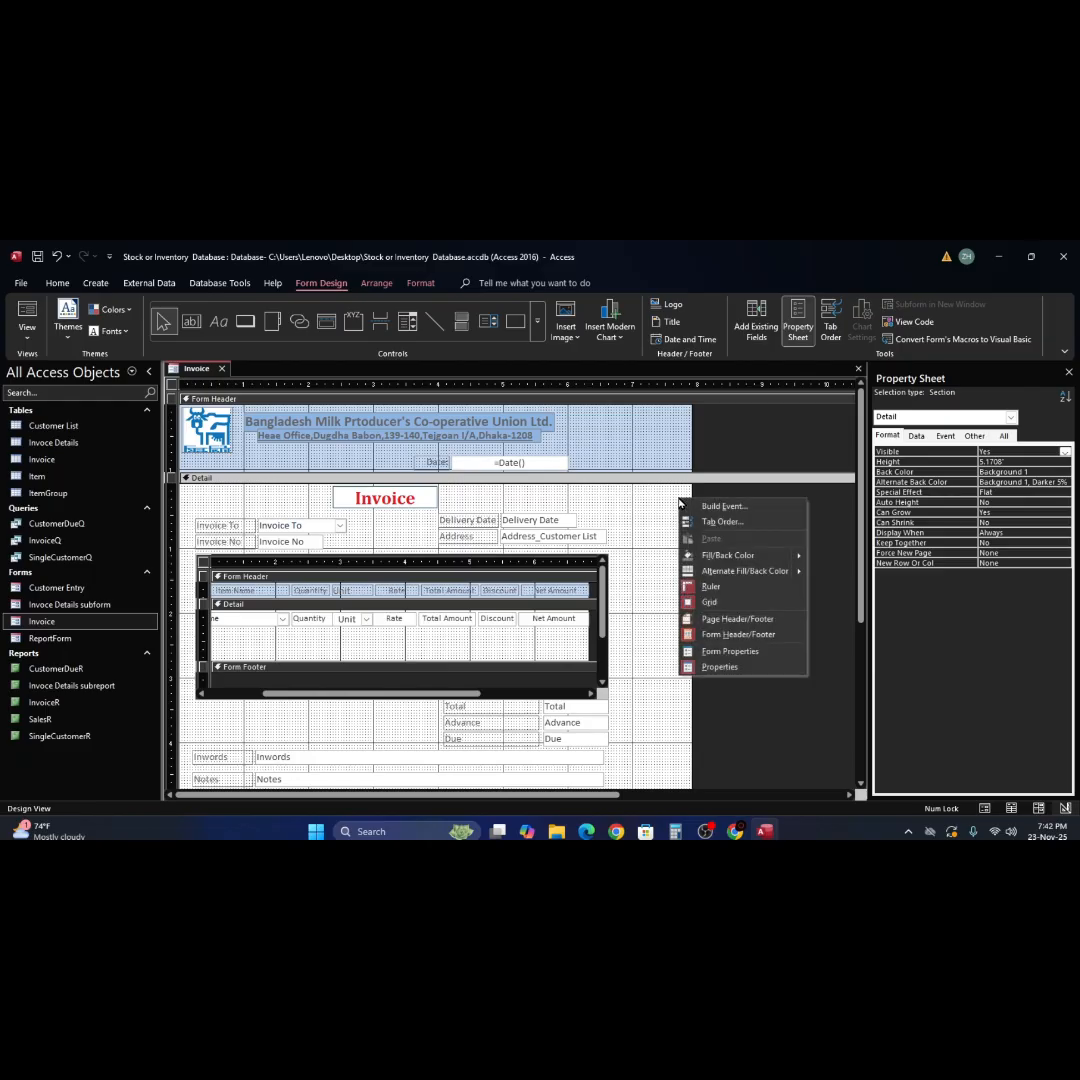
{"action": "left_click", "coordinate": [620, 556]}
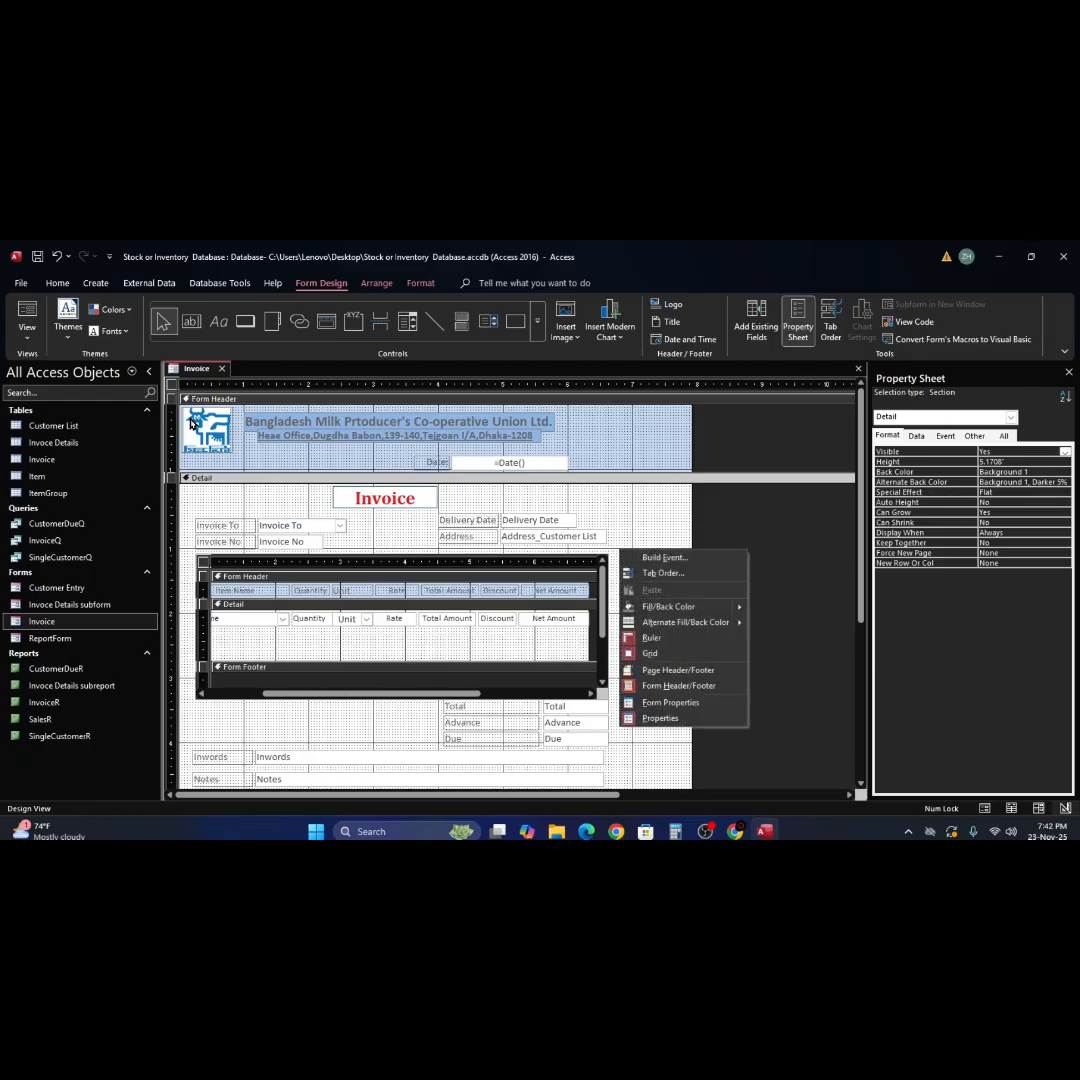
{"action": "right_click", "coordinate": [194, 372]}
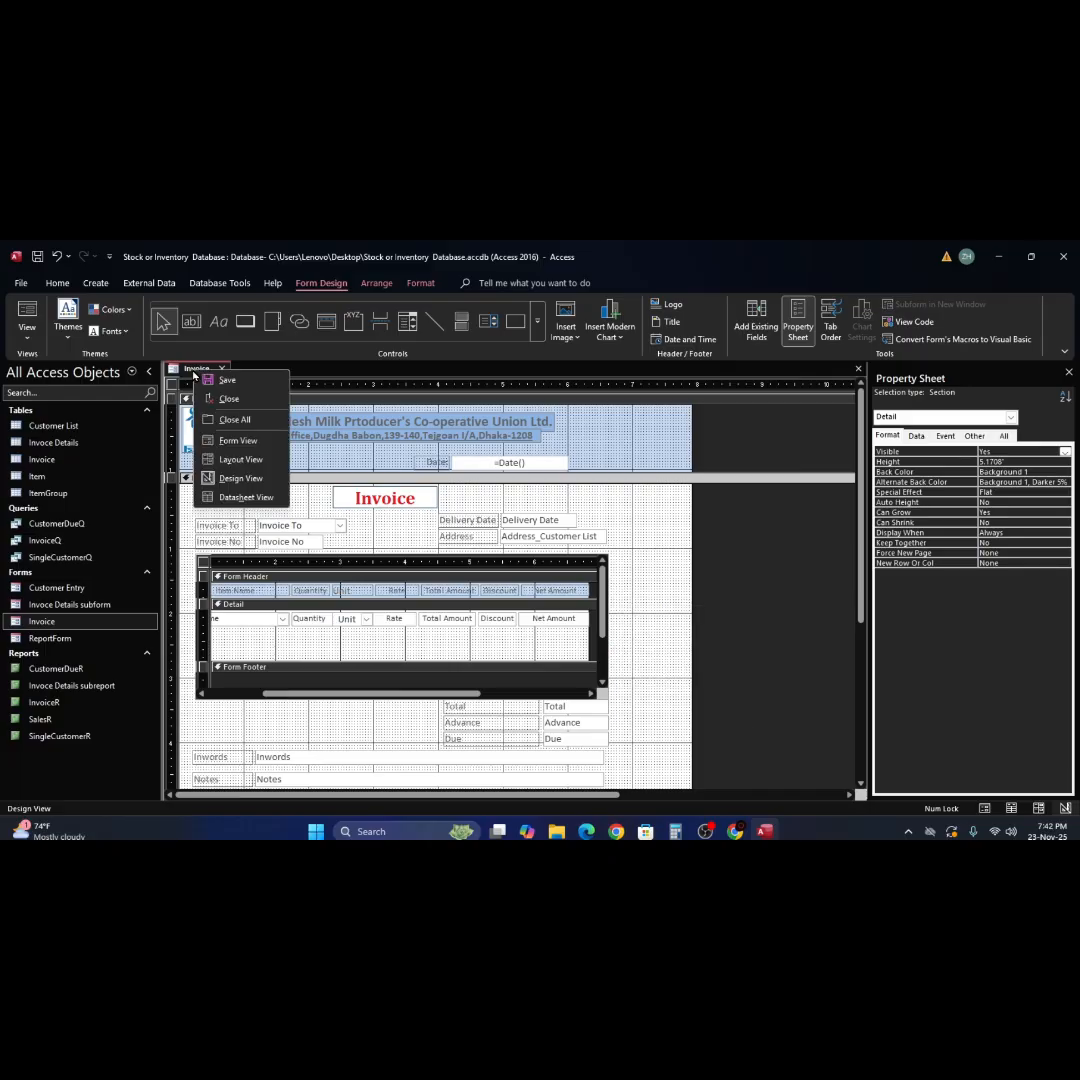
{"action": "left_click", "coordinate": [241, 480]}
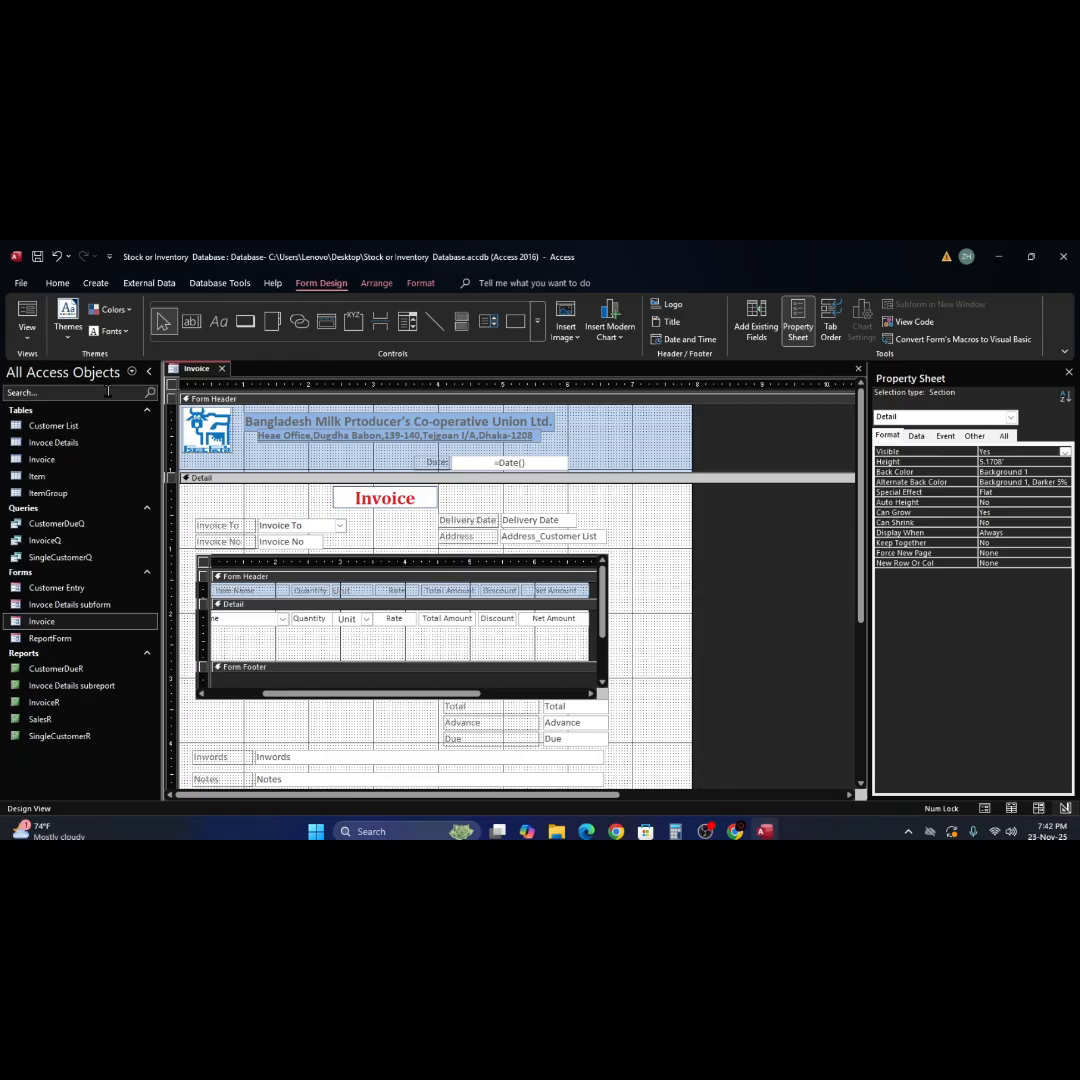
In Form View, move the subform's Unit column between Quantity and Rate
{"action": "left_click", "coordinate": [26, 318]}
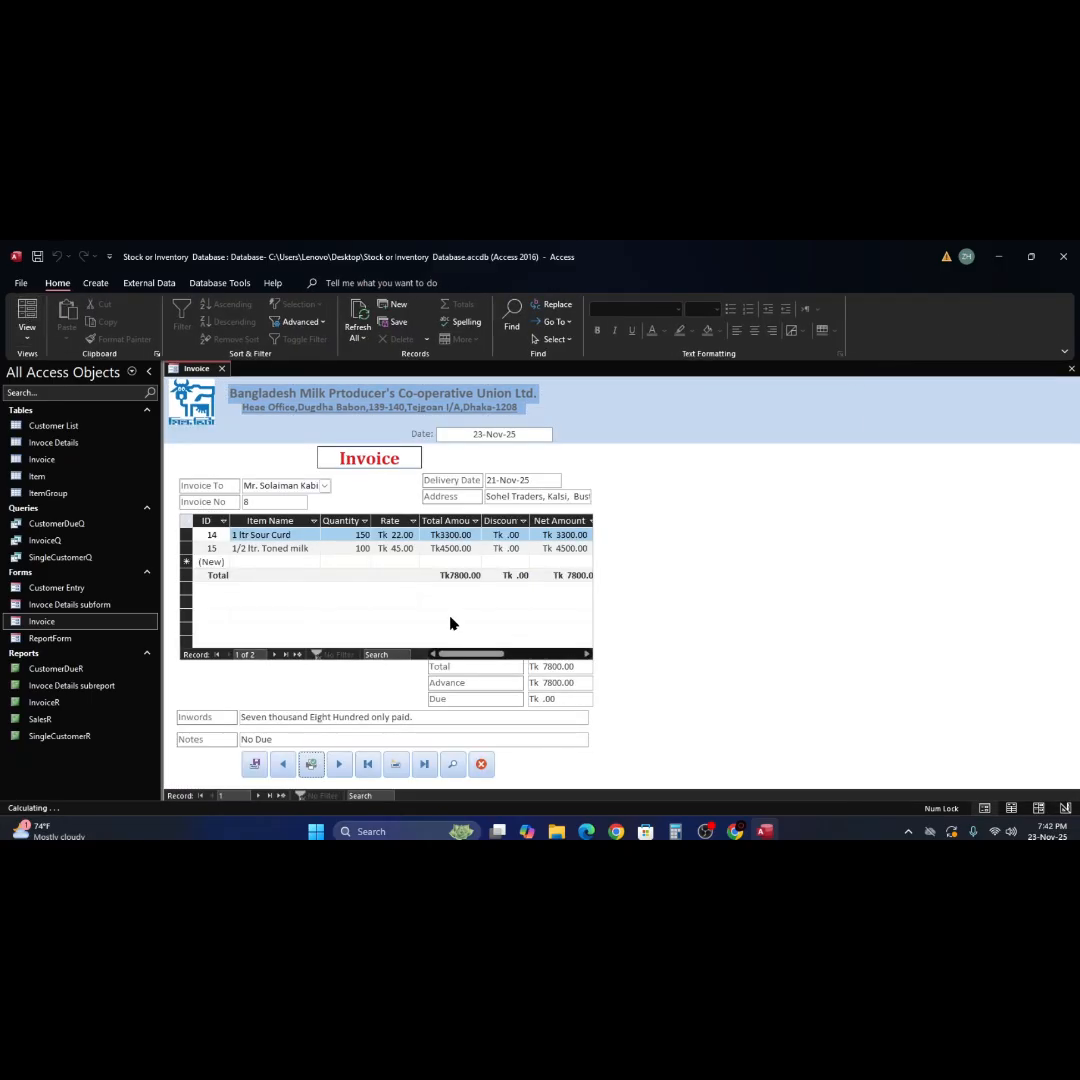
{"action": "left_click", "coordinate": [587, 655]}
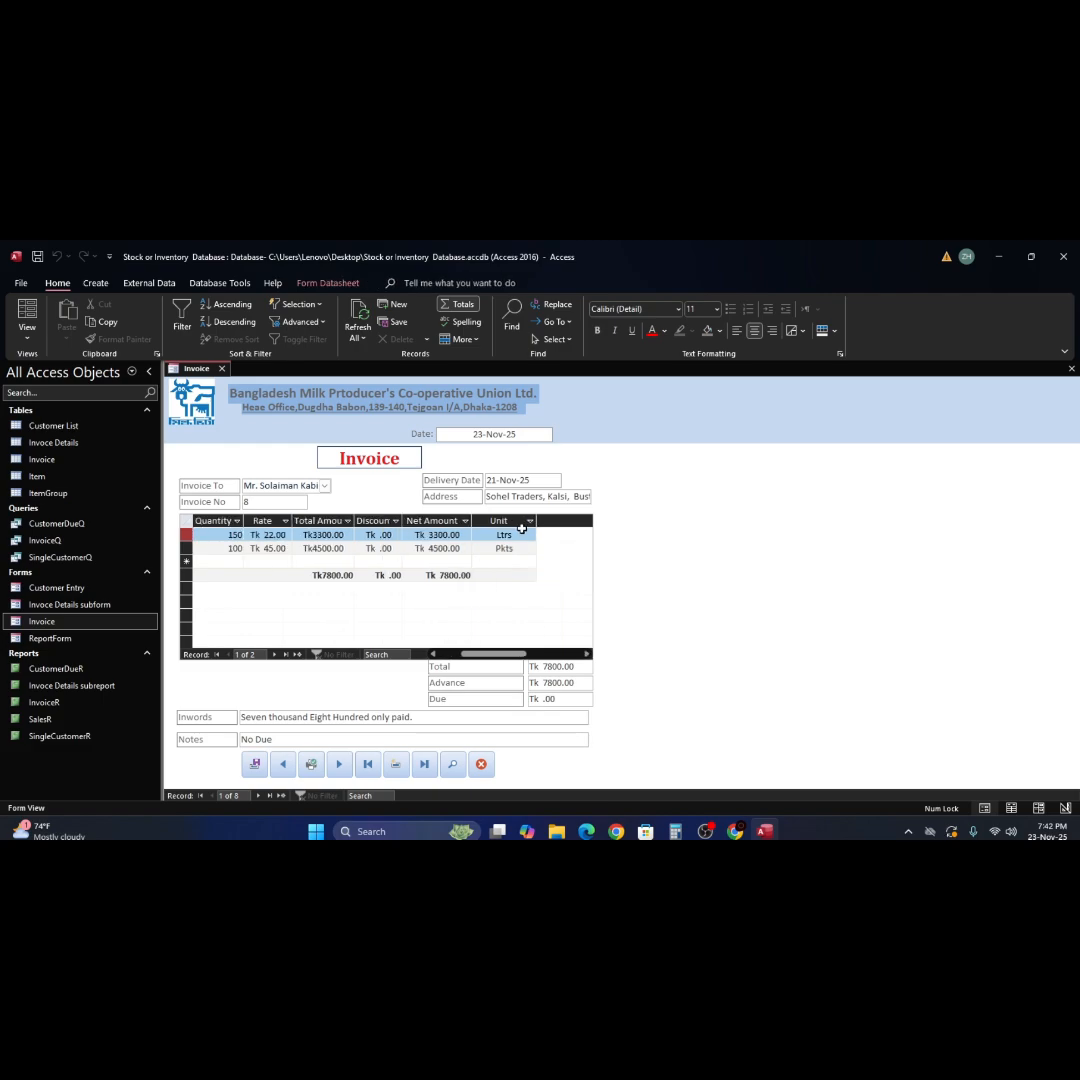
{"action": "left_click", "coordinate": [506, 520]}
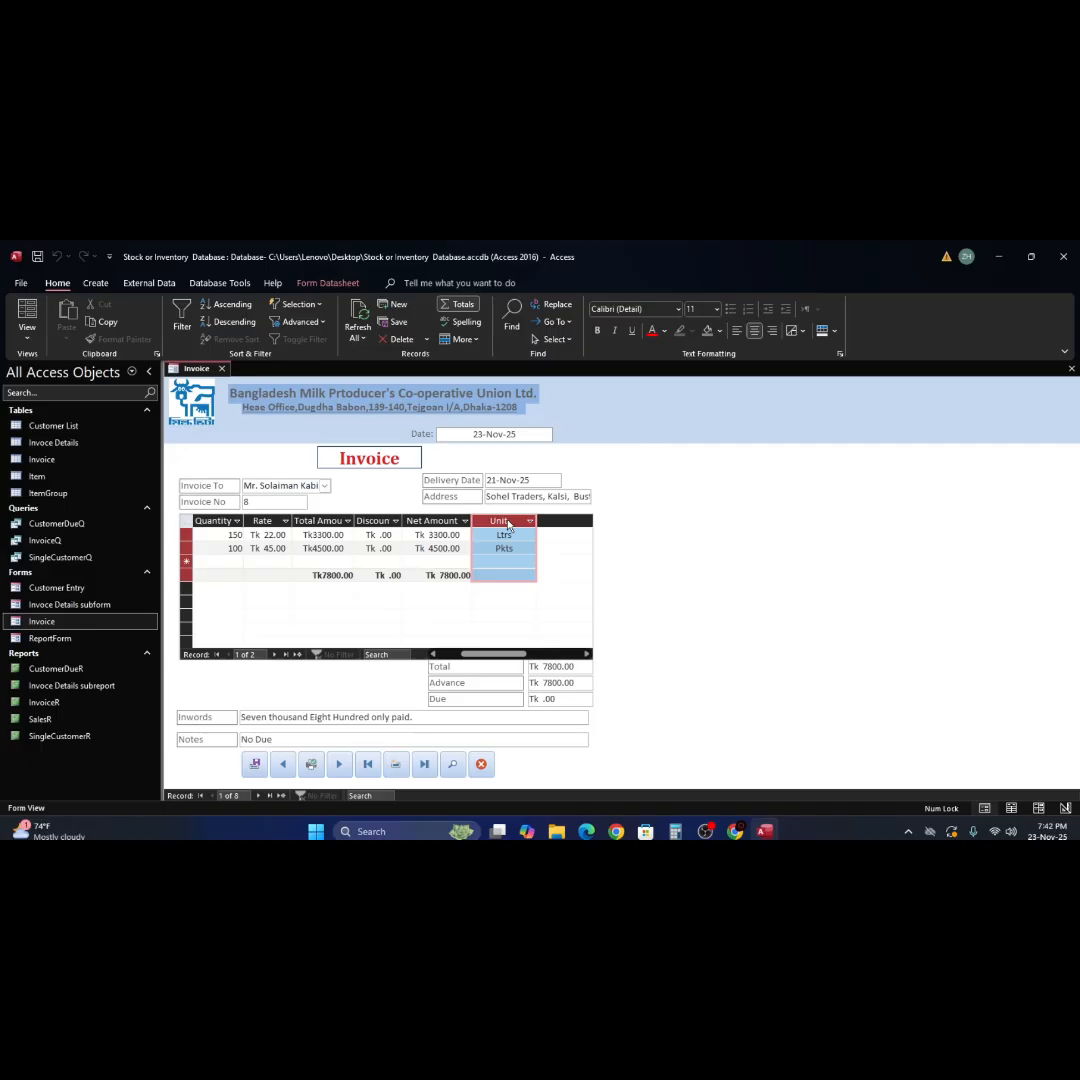
{"action": "left_click_drag", "start_coordinate": [508, 524], "coordinate": [509, 525]}
{"action": "left_click_drag", "start_coordinate": [508, 524], "coordinate": [284, 532]}
{"action": "left_click_drag", "start_coordinate": [284, 532], "coordinate": [262, 532]}
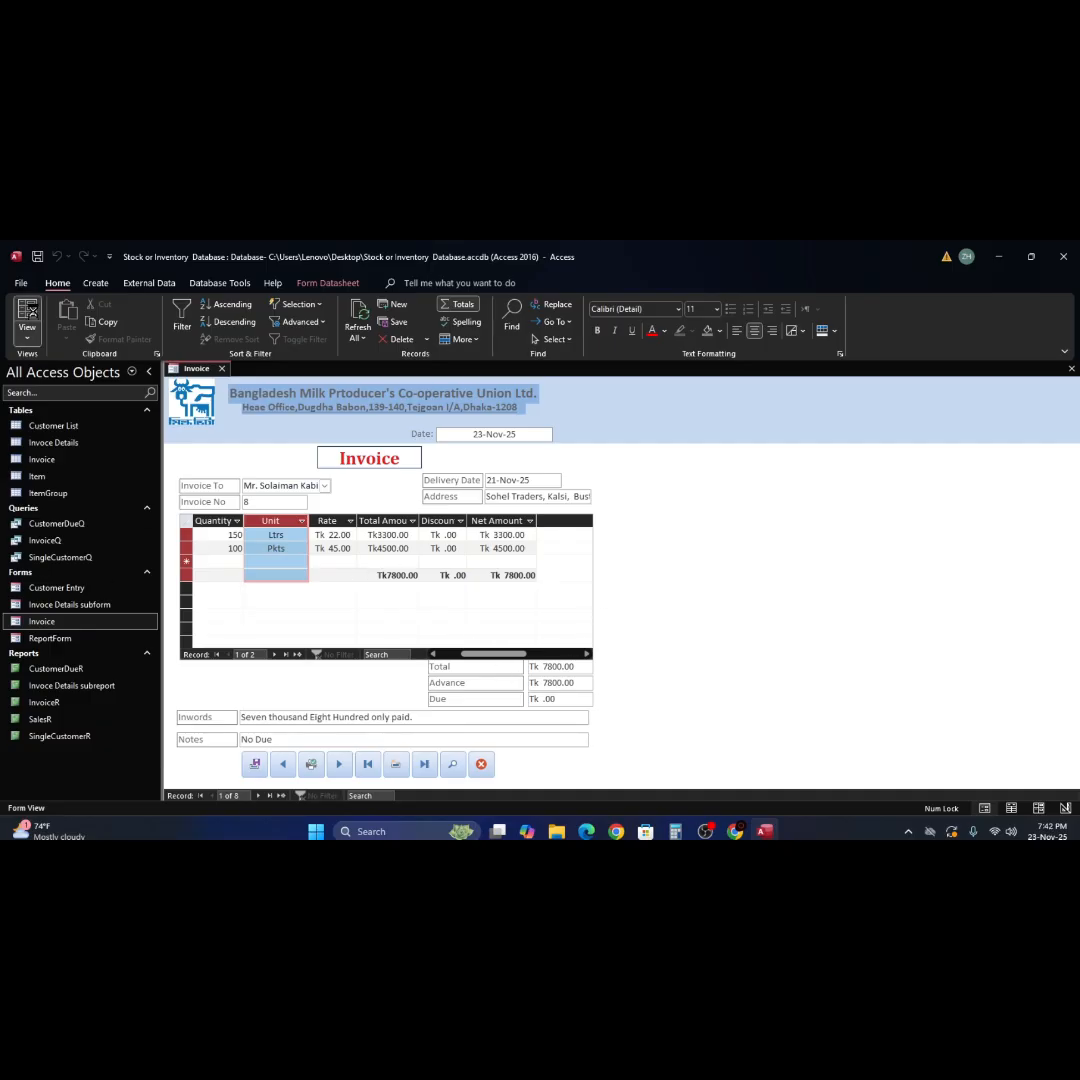
In Layout View, slightly narrow the subform's Quantity column and widen its Item Name column, and return to Design View
{"action": "left_click", "coordinate": [30, 315]}
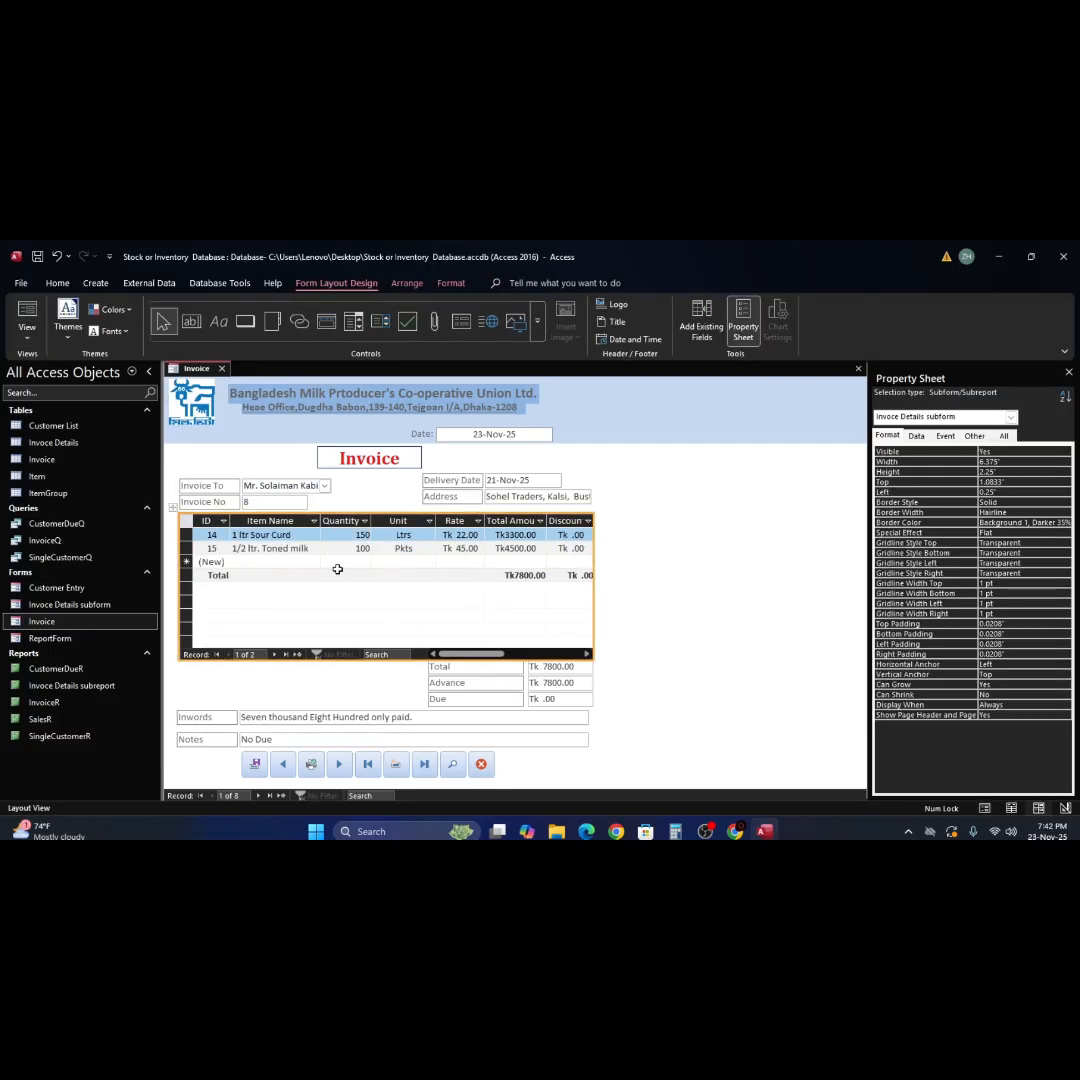
{"action": "left_click", "coordinate": [403, 537]}
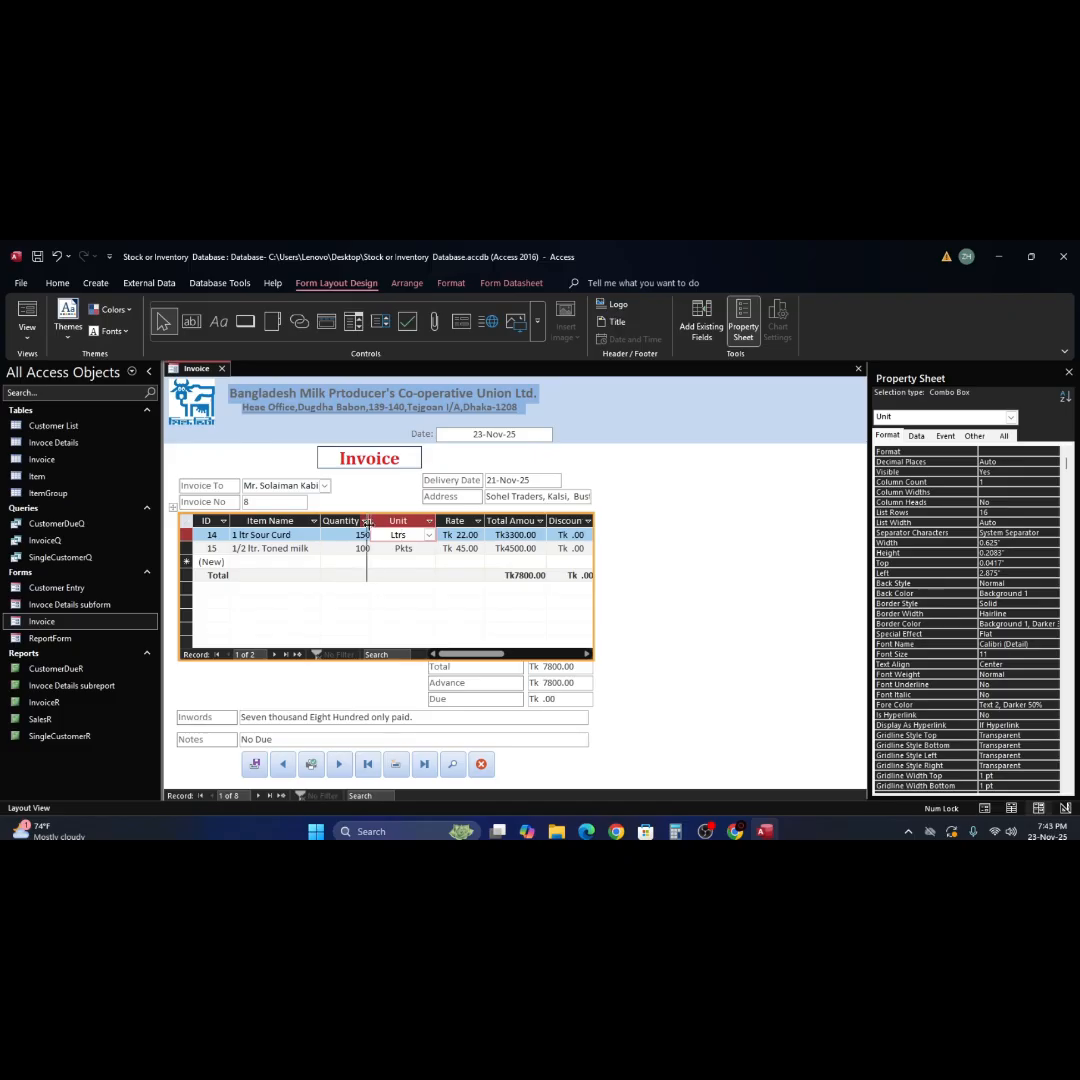
{"action": "left_click_drag", "start_coordinate": [372, 521], "coordinate": [366, 528]}
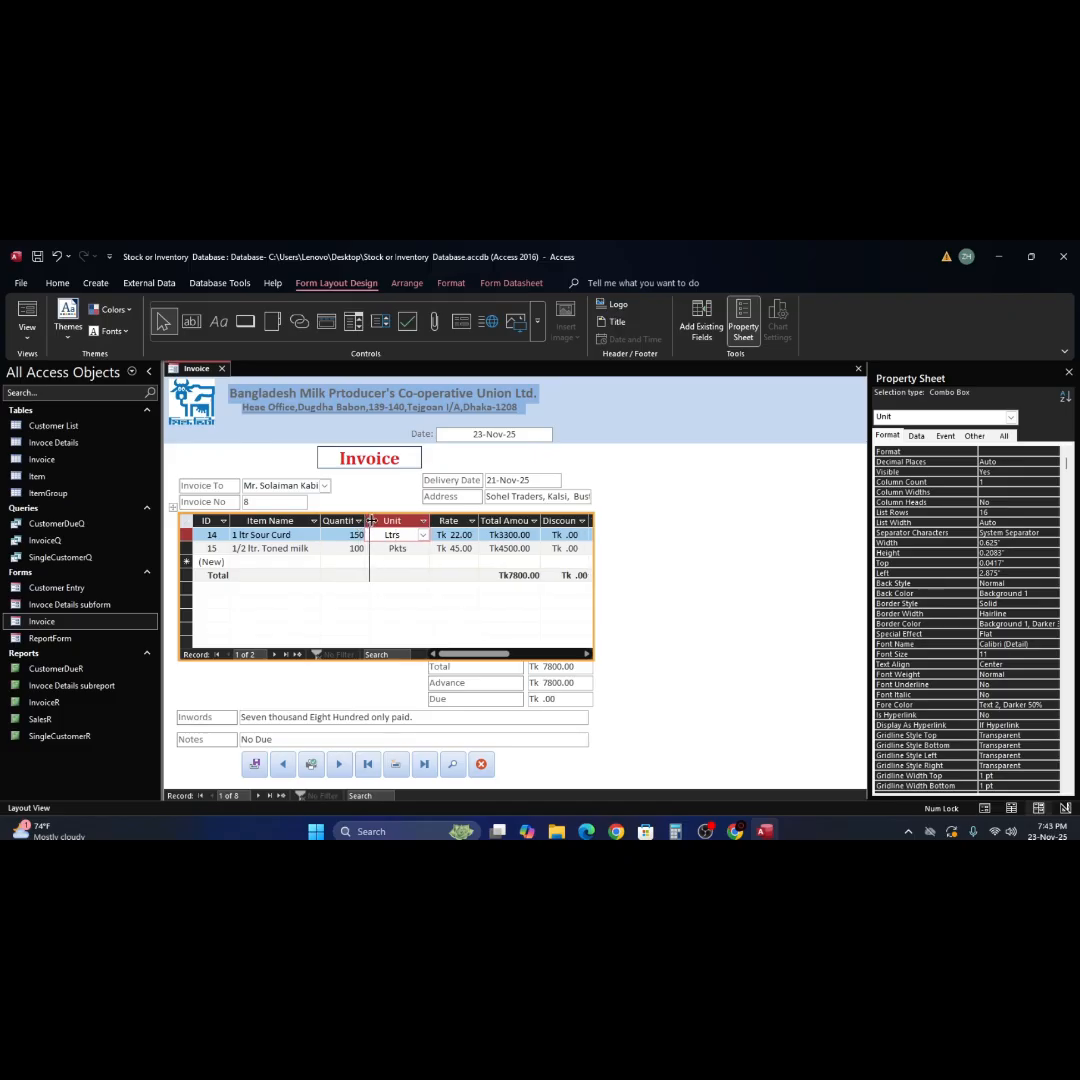
{"action": "left_click_drag", "start_coordinate": [367, 521], "coordinate": [372, 521]}
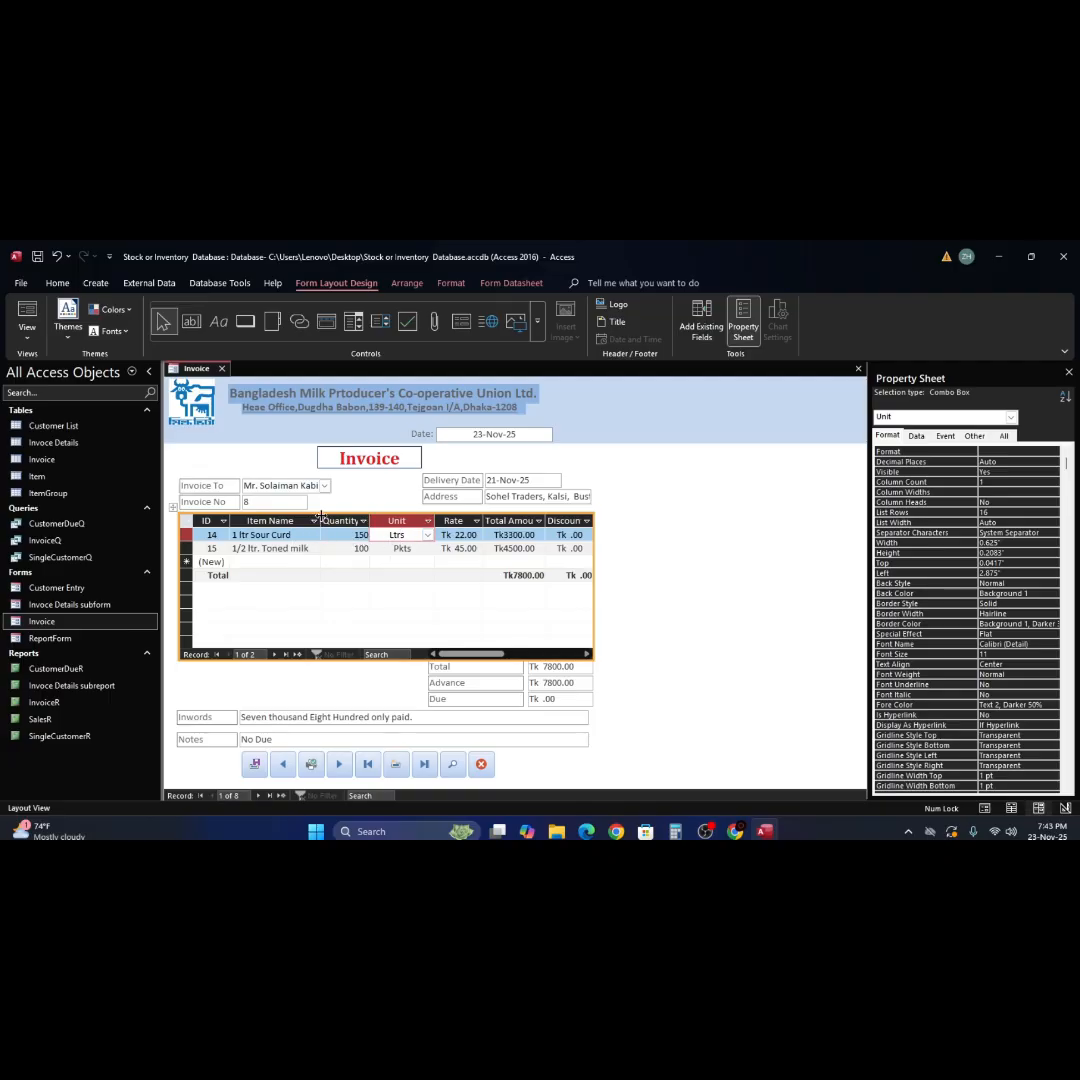
{"action": "left_click_drag", "start_coordinate": [319, 514], "coordinate": [324, 514]}
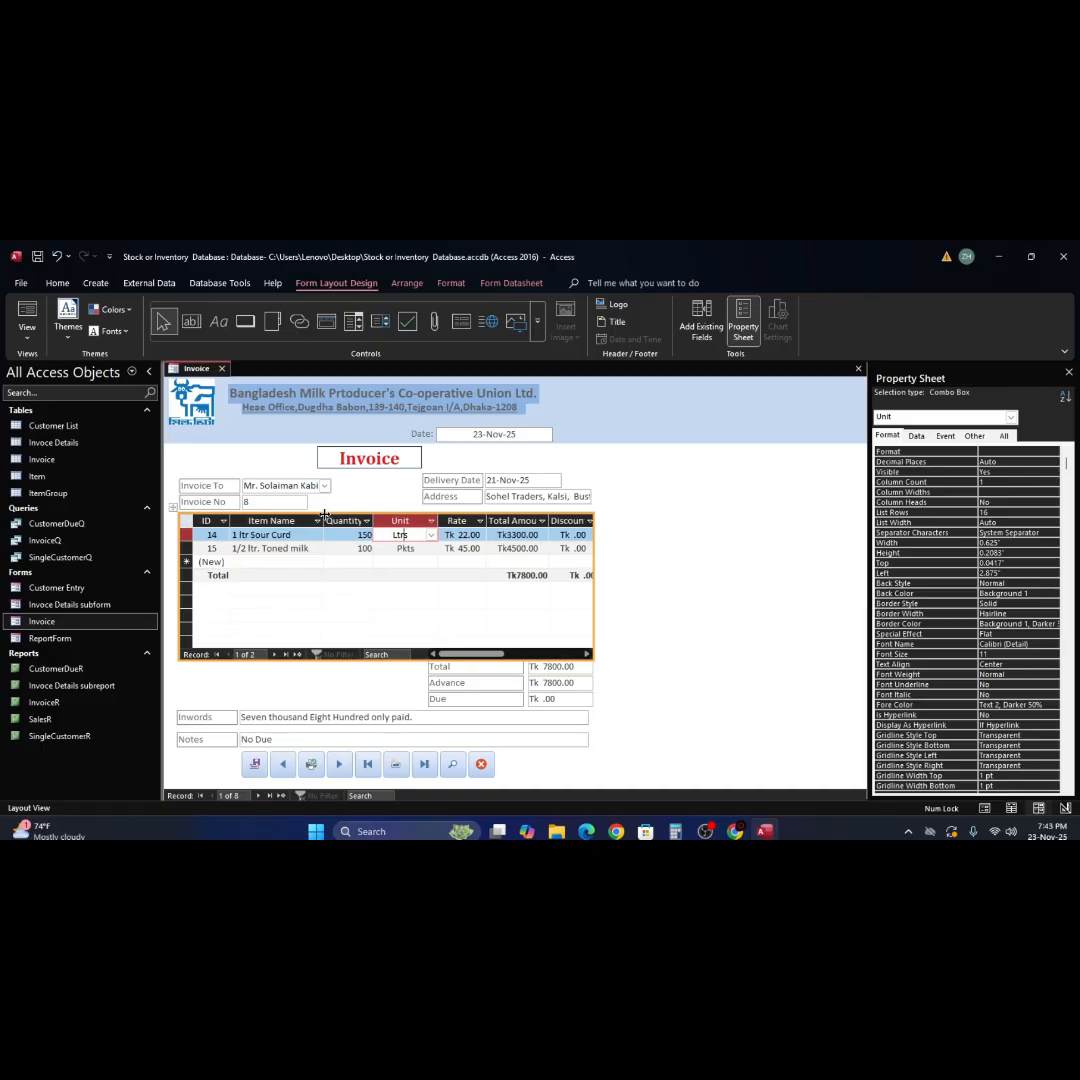
{"action": "right_click", "coordinate": [666, 515]}
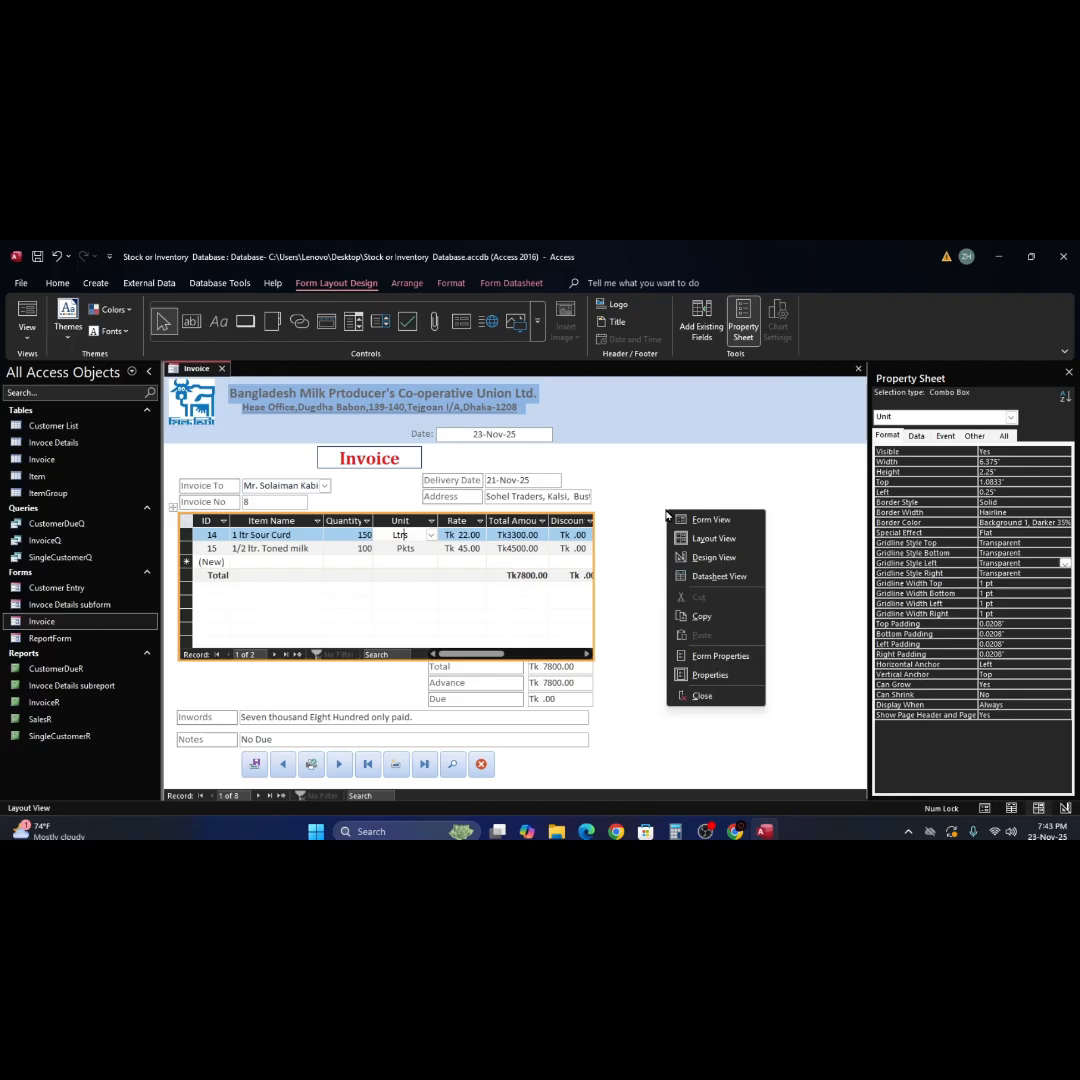
{"action": "left_click", "coordinate": [716, 558]}
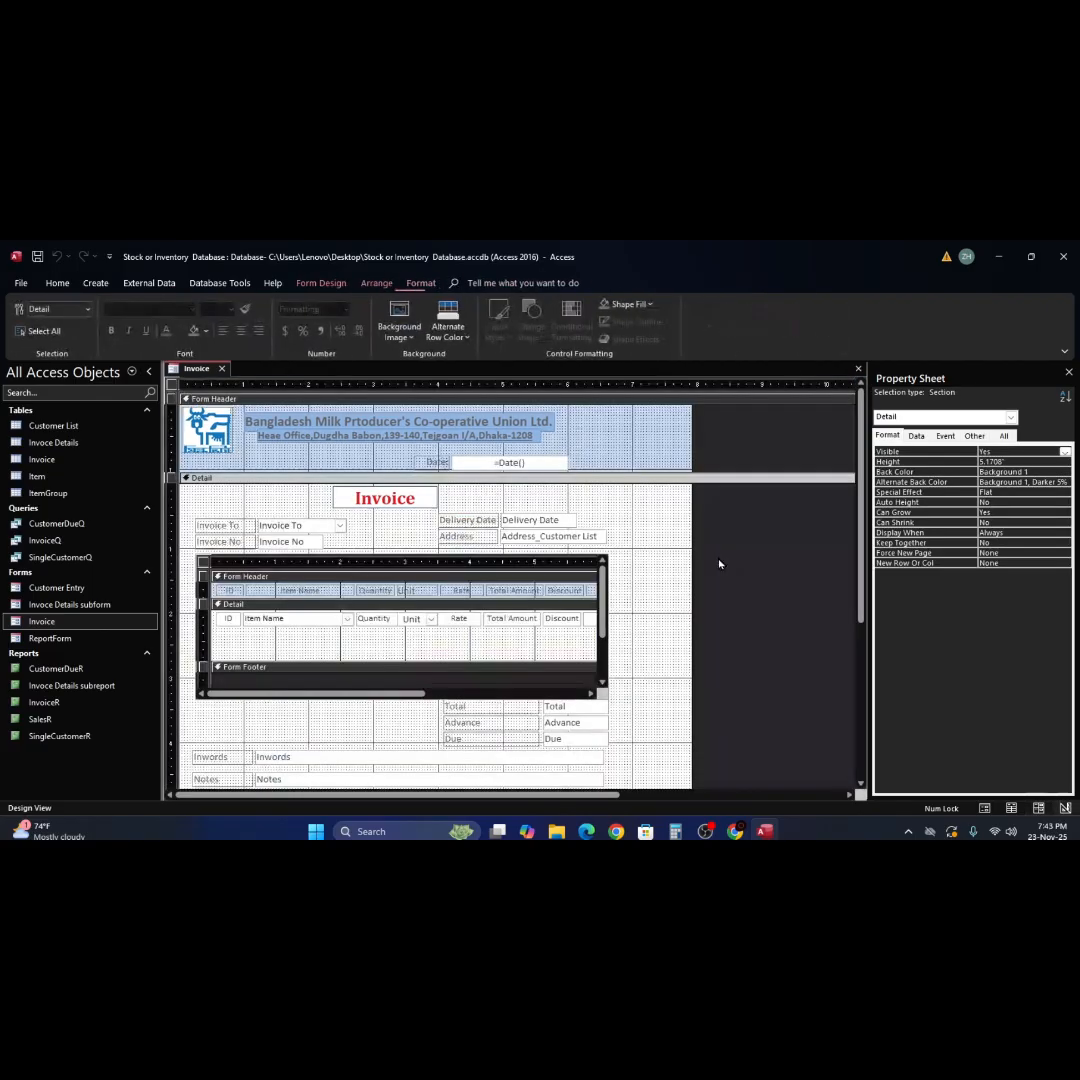
{"action": "left_click", "coordinate": [230, 592]}
{"action": "left_click", "coordinate": [230, 592]}
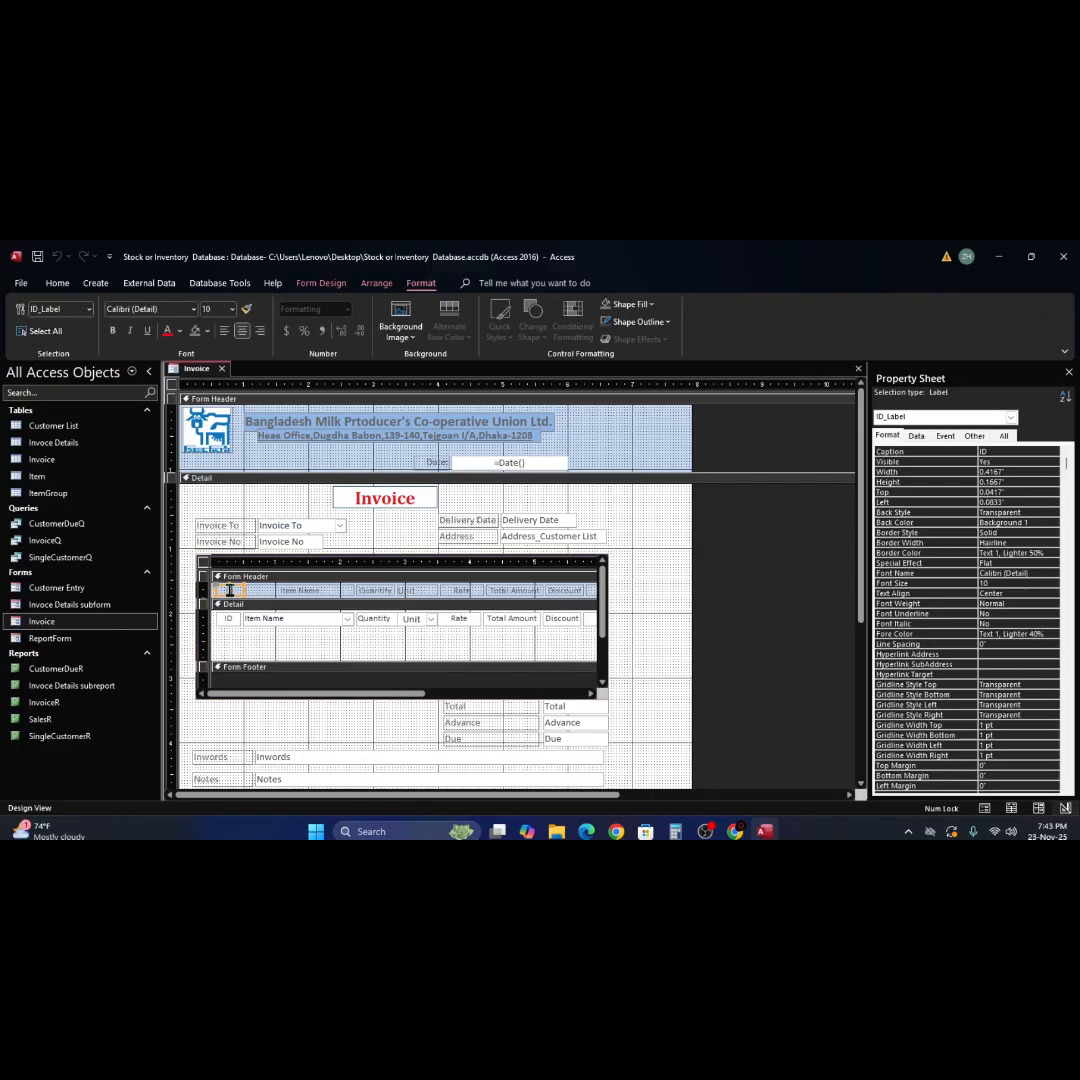
{"action": "left_click", "coordinate": [227, 620], "text": "shift"}
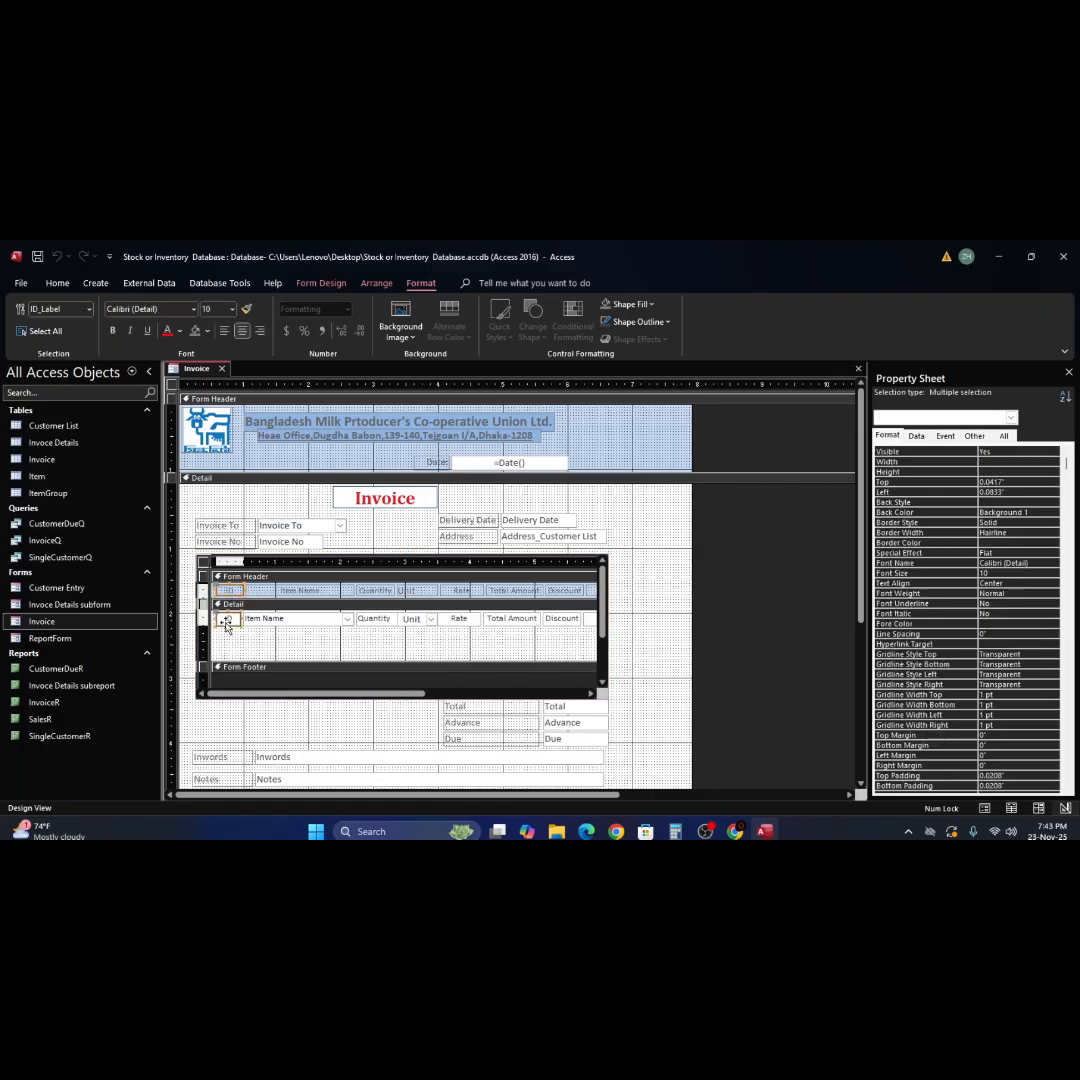
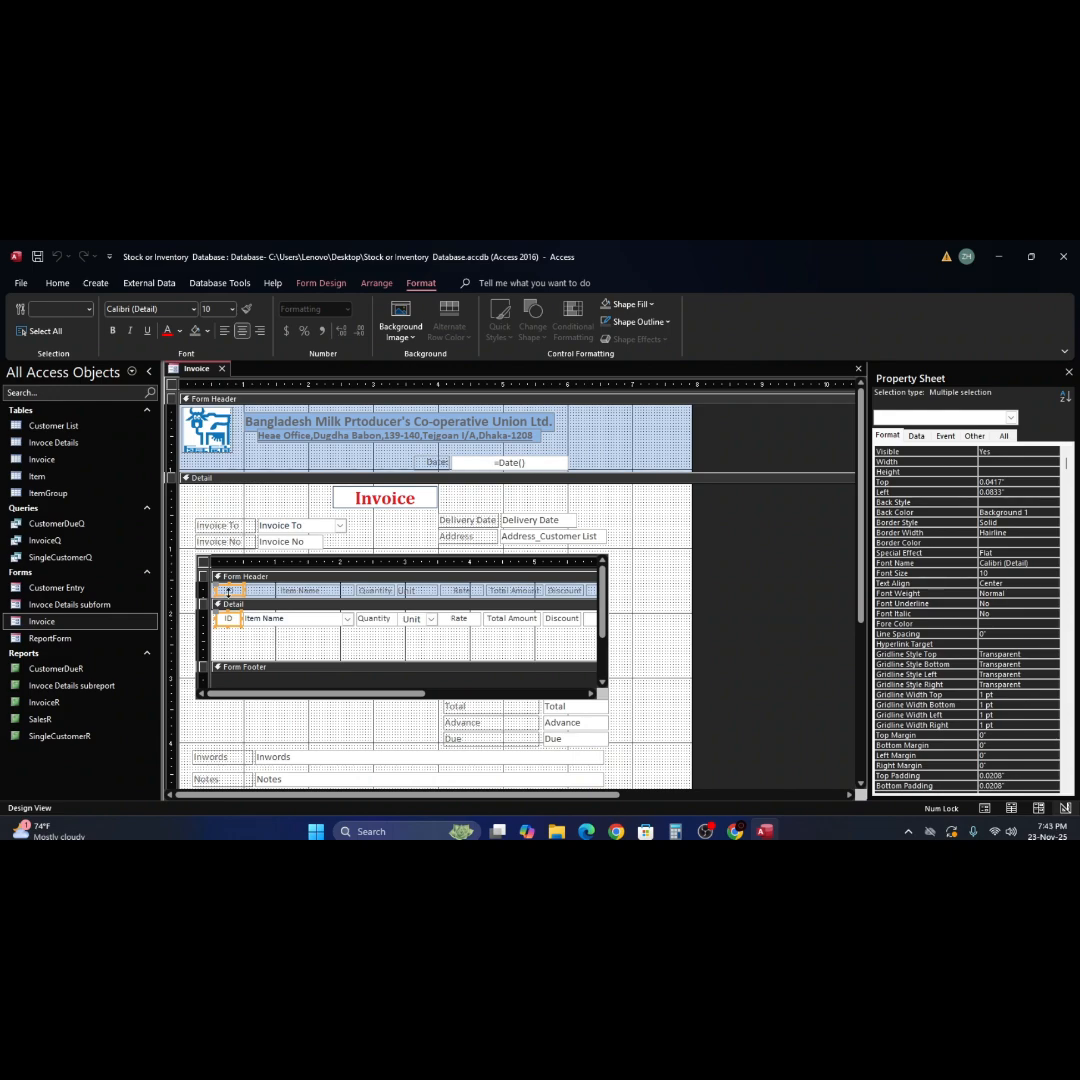
{"action": "right_click", "coordinate": [229, 592]}
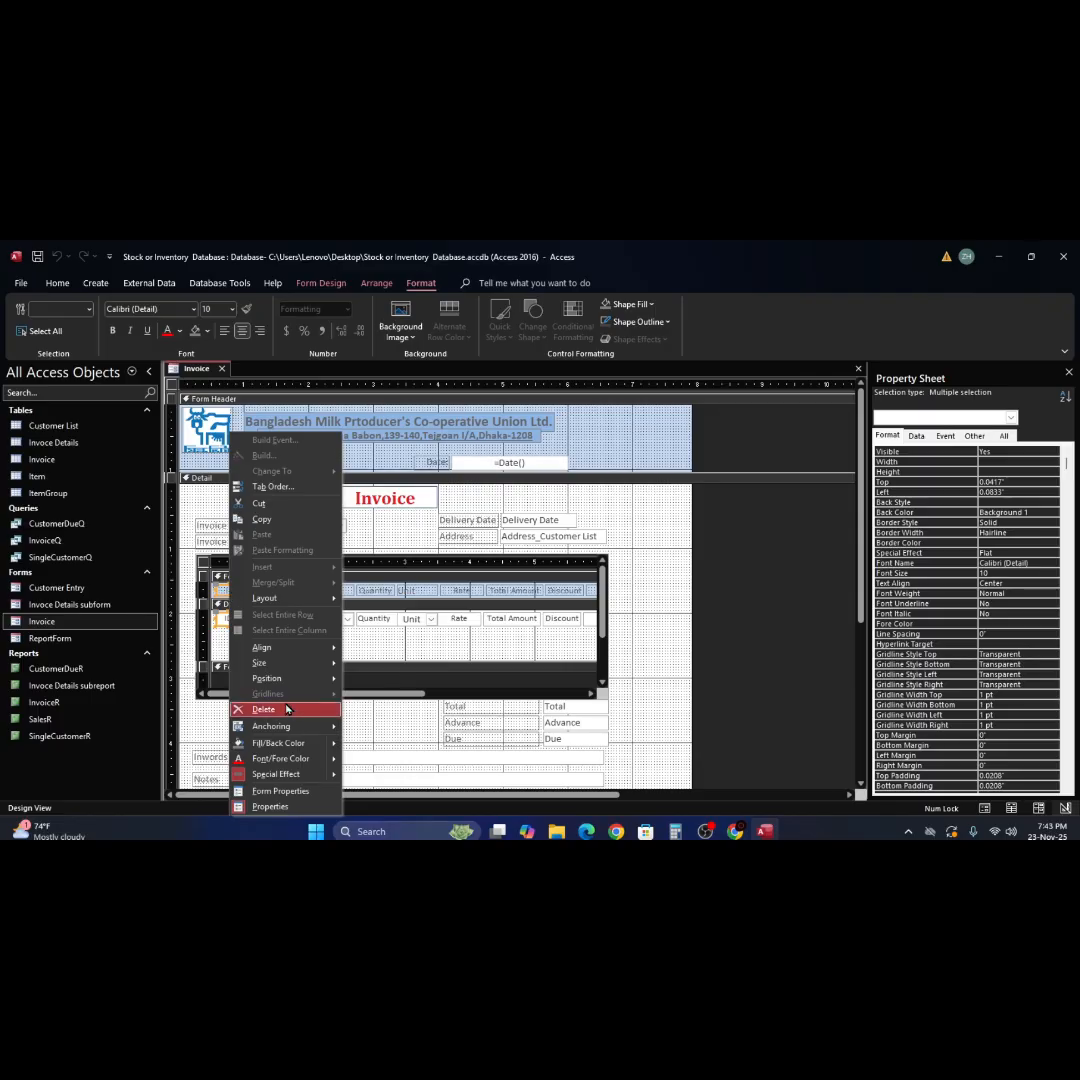
{"action": "left_click", "coordinate": [639, 419]}
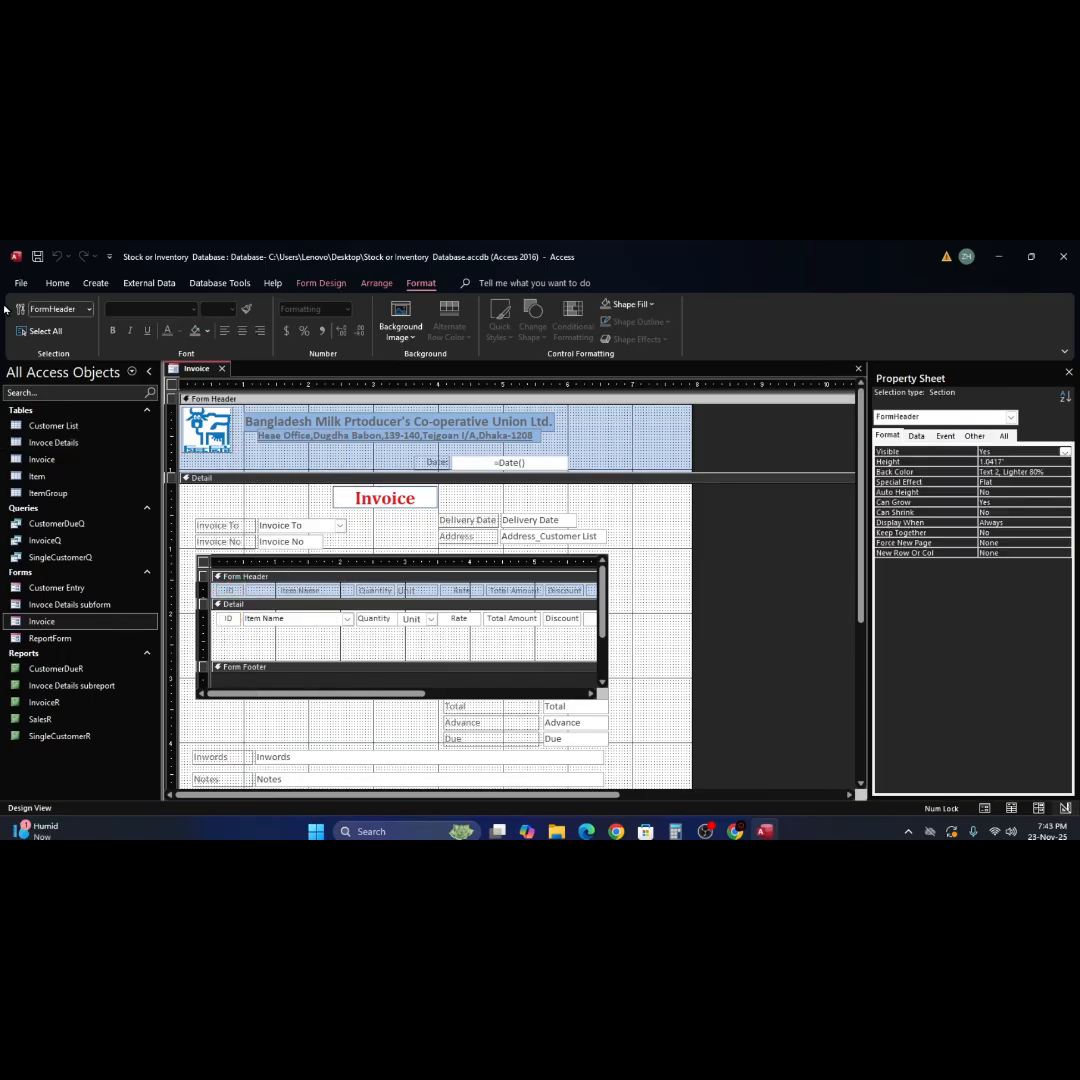
Switch the Invoice form to Form View and hide the subform's ID column
{"action": "left_click", "coordinate": [57, 283]}
{"action": "left_click", "coordinate": [27, 312]}
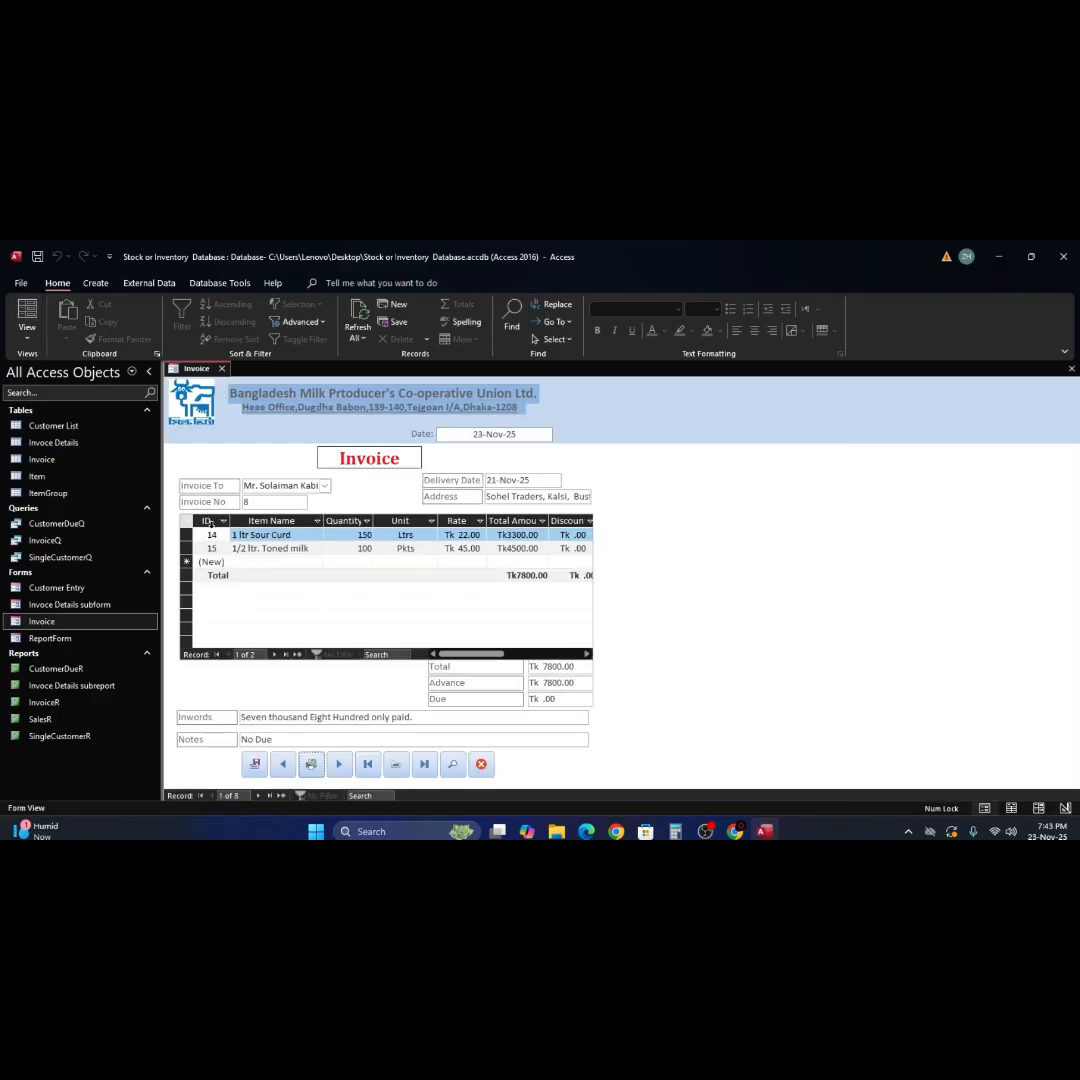
{"action": "right_click", "coordinate": [210, 522]}
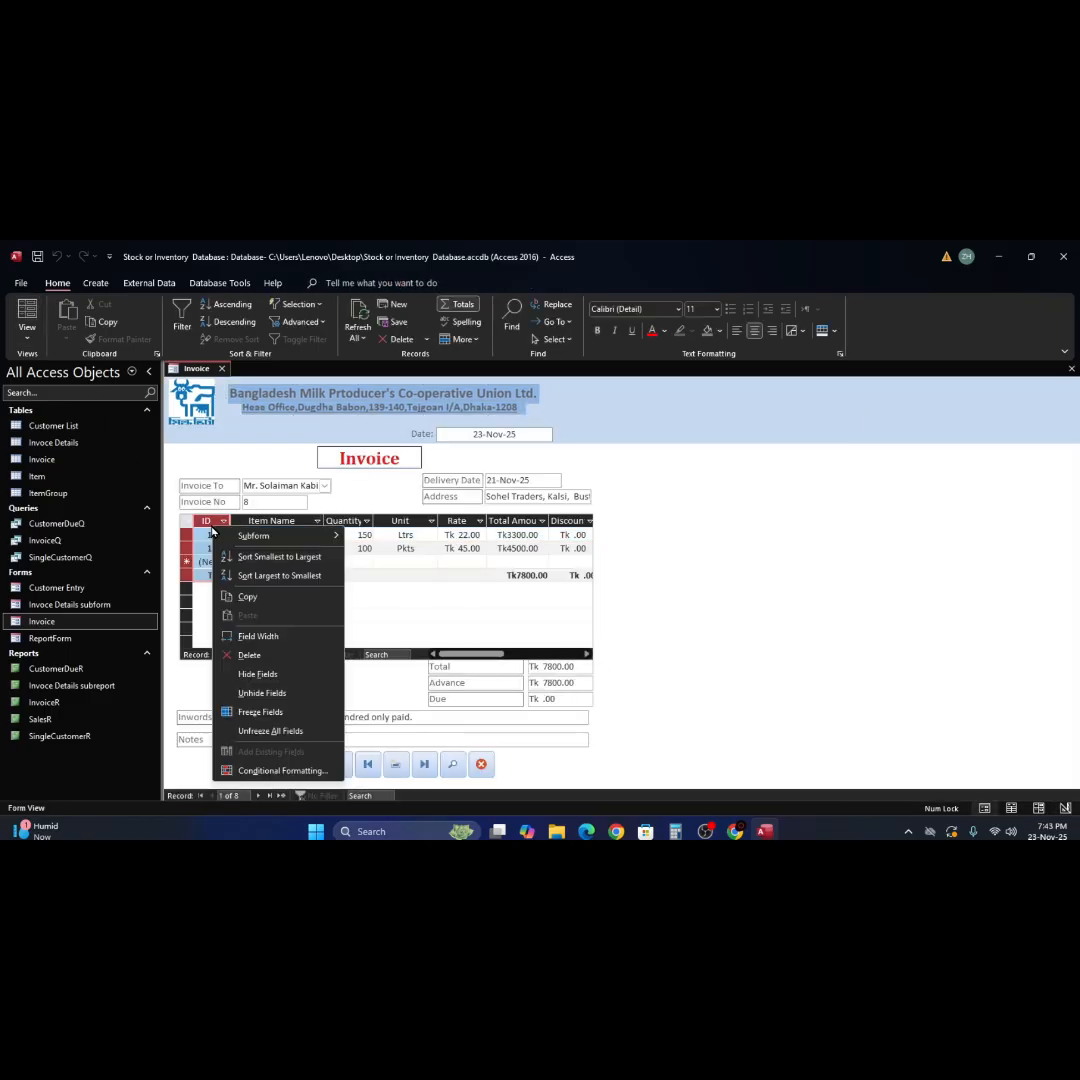
{"action": "left_click", "coordinate": [257, 676]}
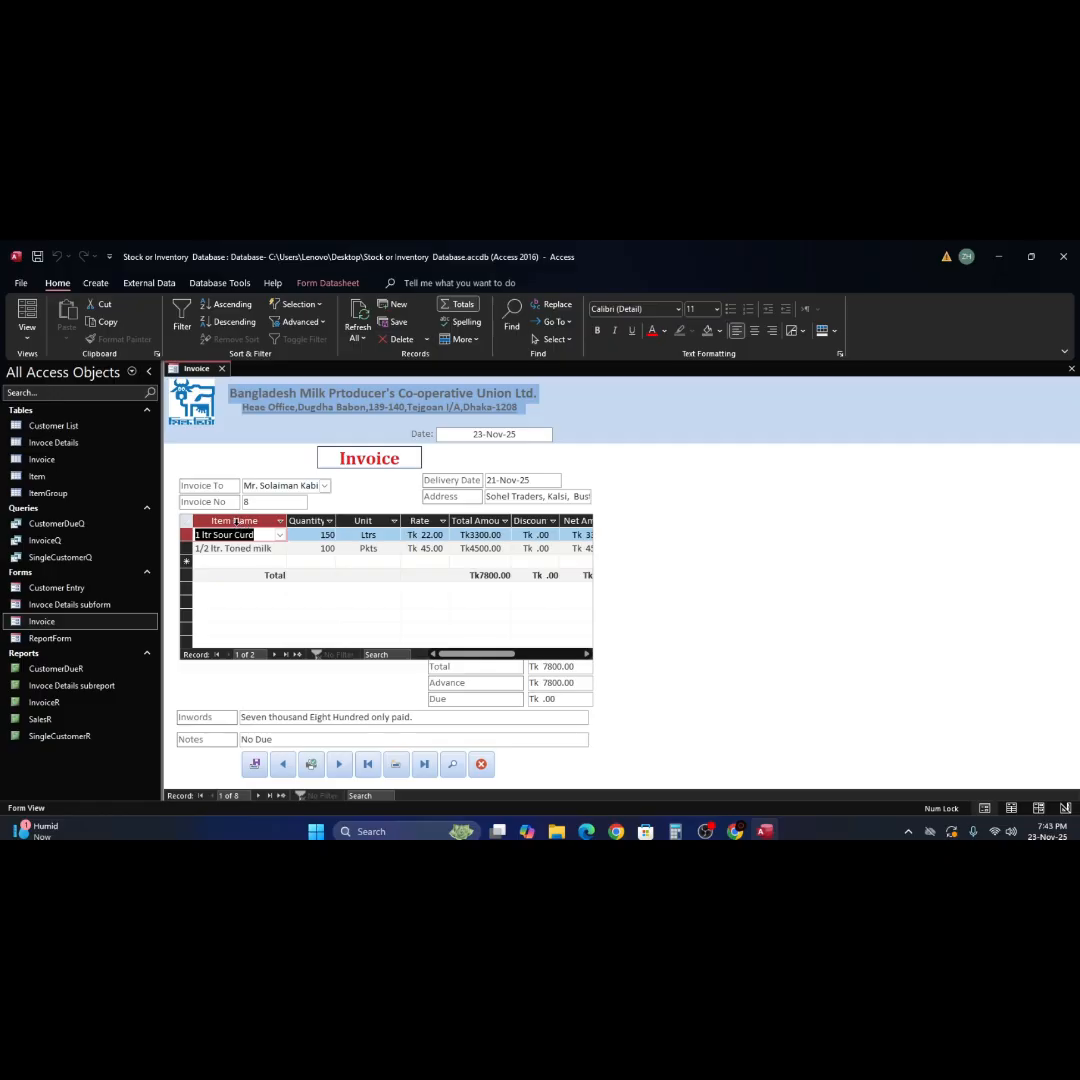
Unhide the subform's ID column
{"action": "right_click", "coordinate": [238, 527]}
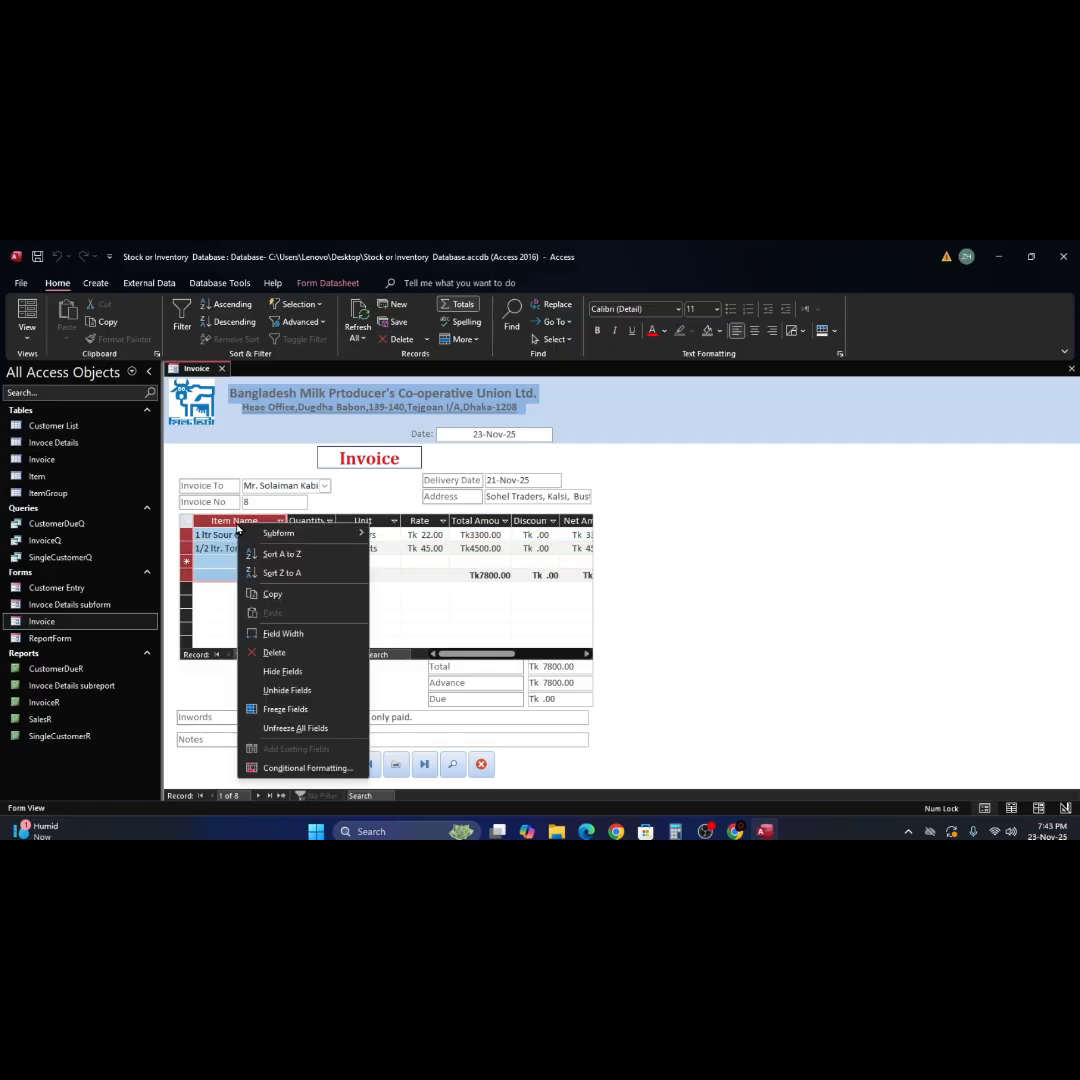
{"action": "left_click", "coordinate": [295, 691]}
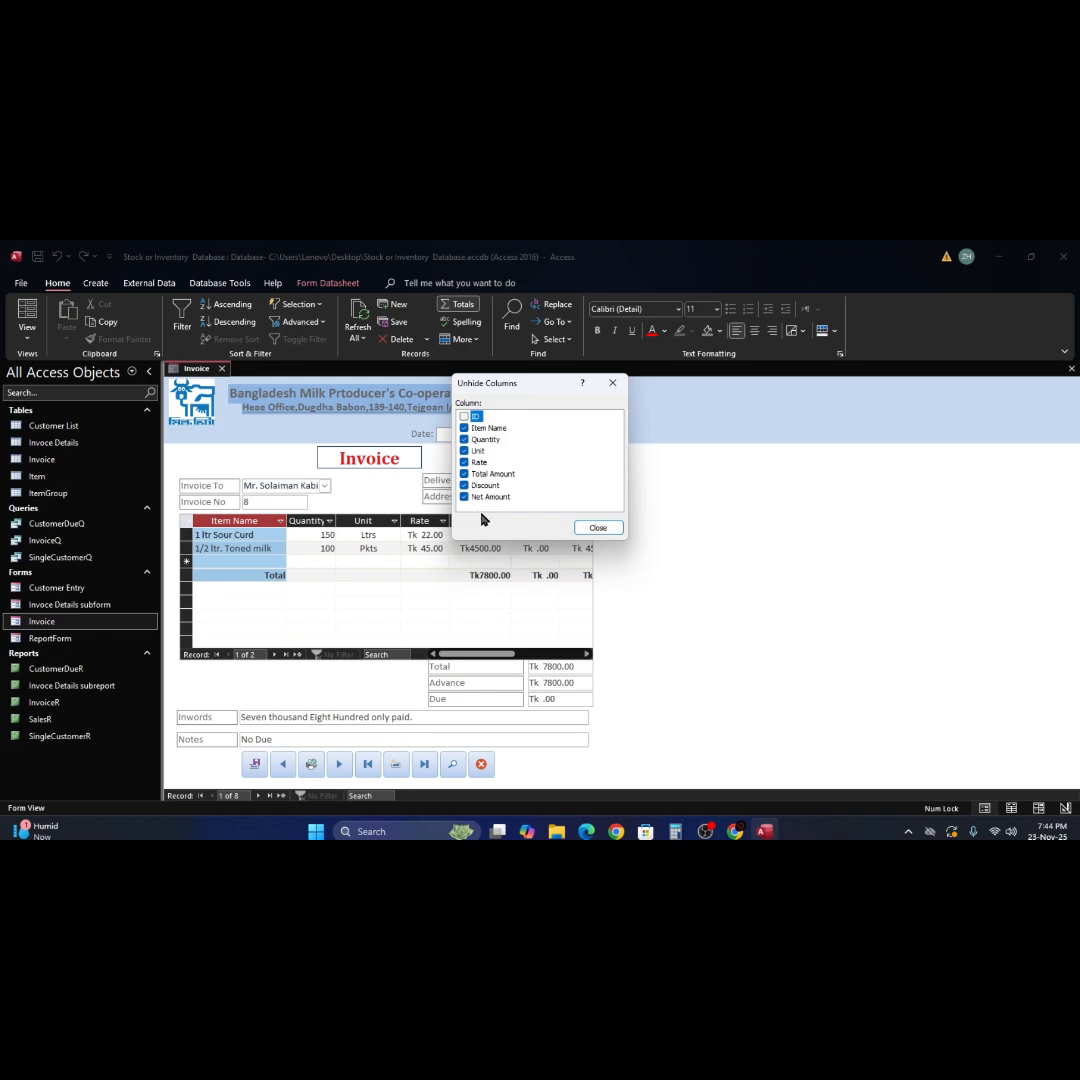
{"action": "left_click", "coordinate": [464, 417]}
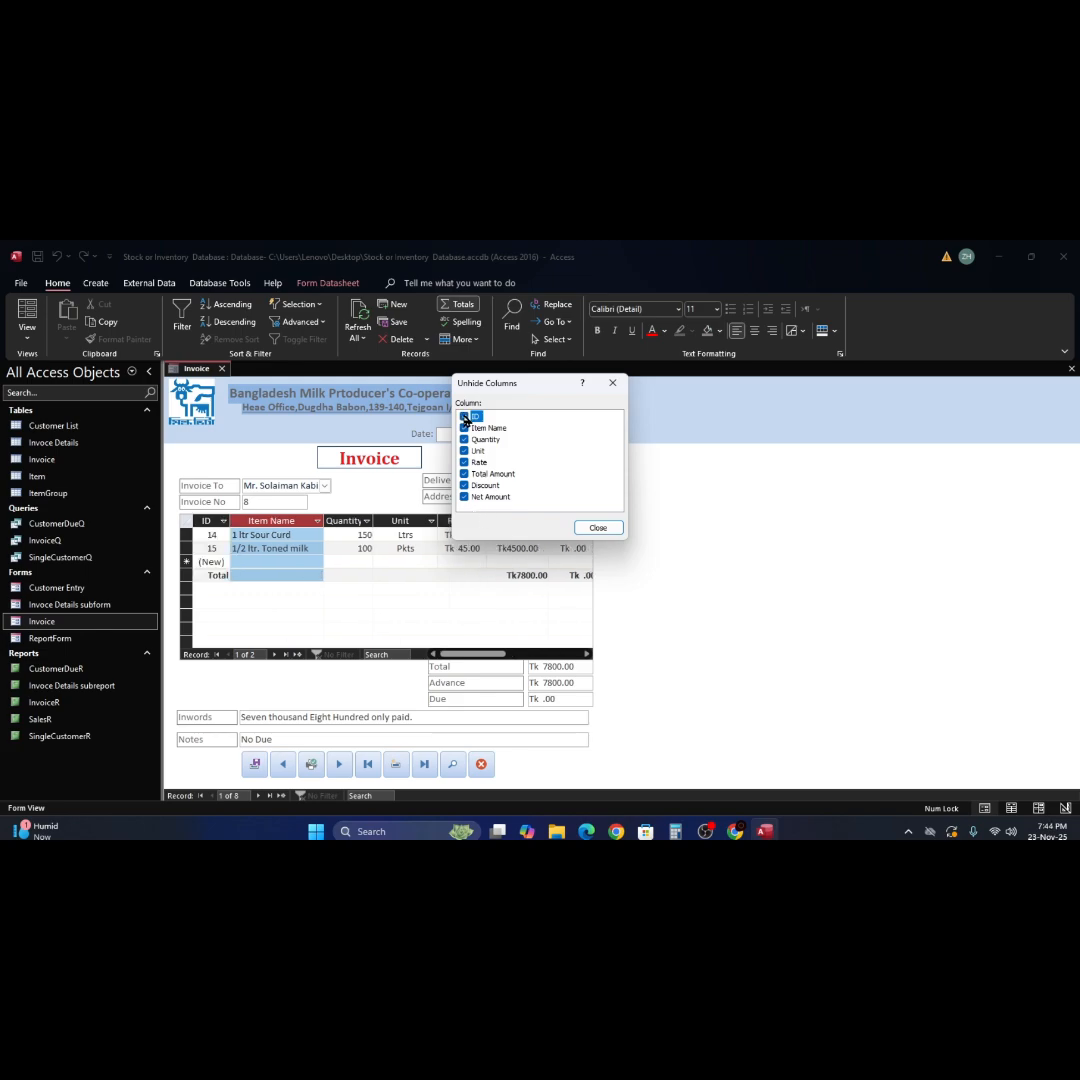
{"action": "left_click", "coordinate": [598, 529]}
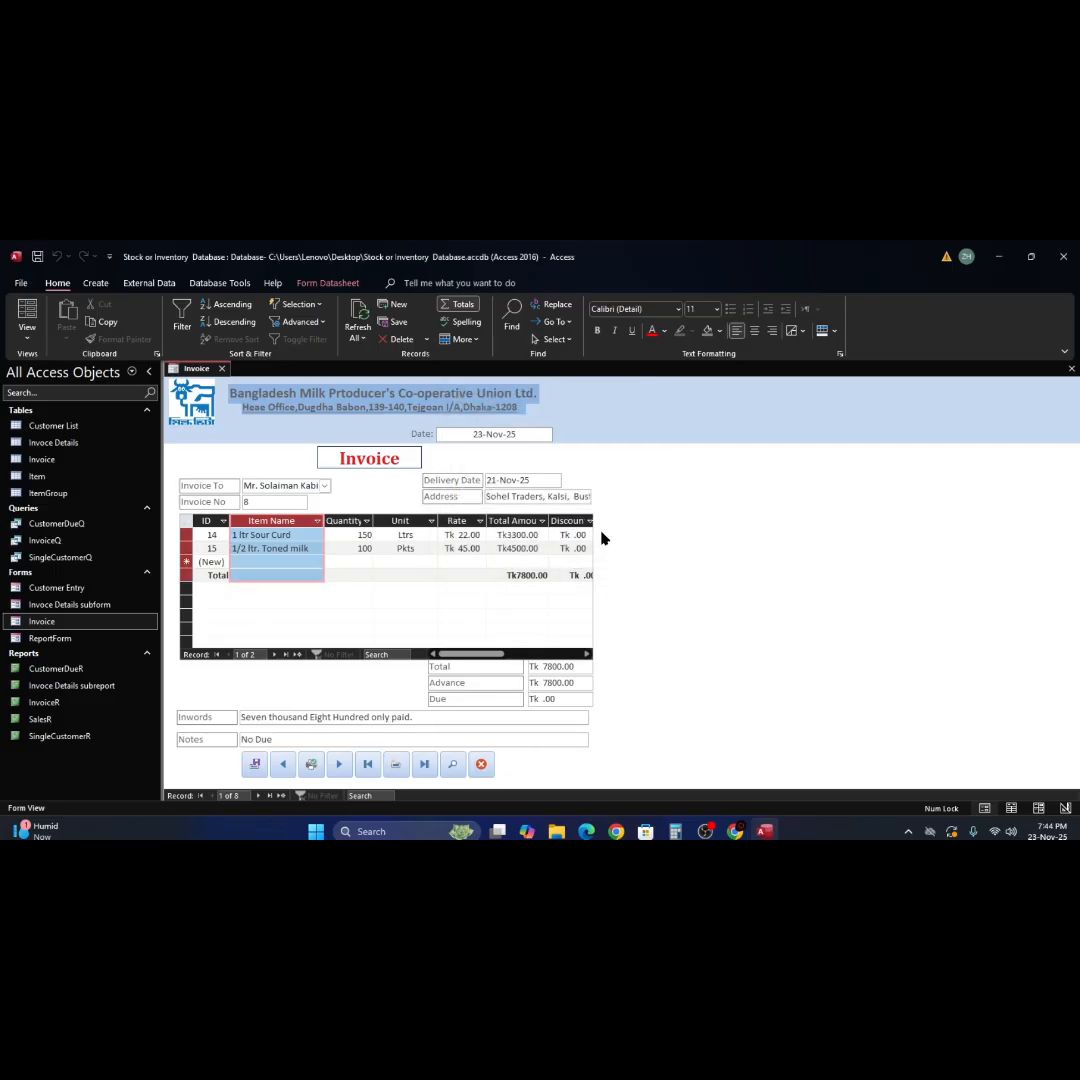
Return the Invoice form to Design View, saving the changes to both Invoce Details subform and Invoice
{"action": "right_click", "coordinate": [710, 532]}
{"action": "left_click", "coordinate": [747, 576]}
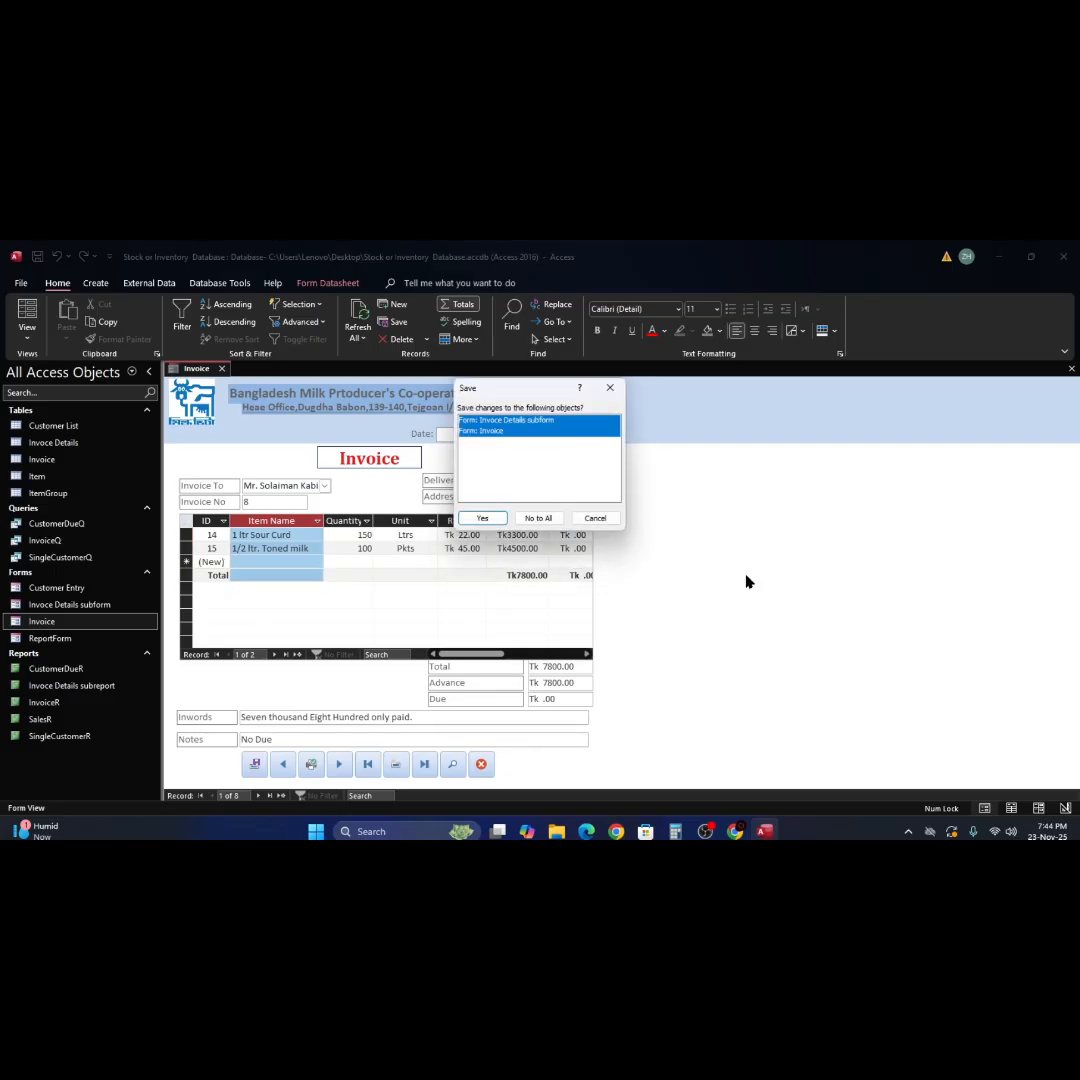
{"action": "left_click", "coordinate": [482, 517]}
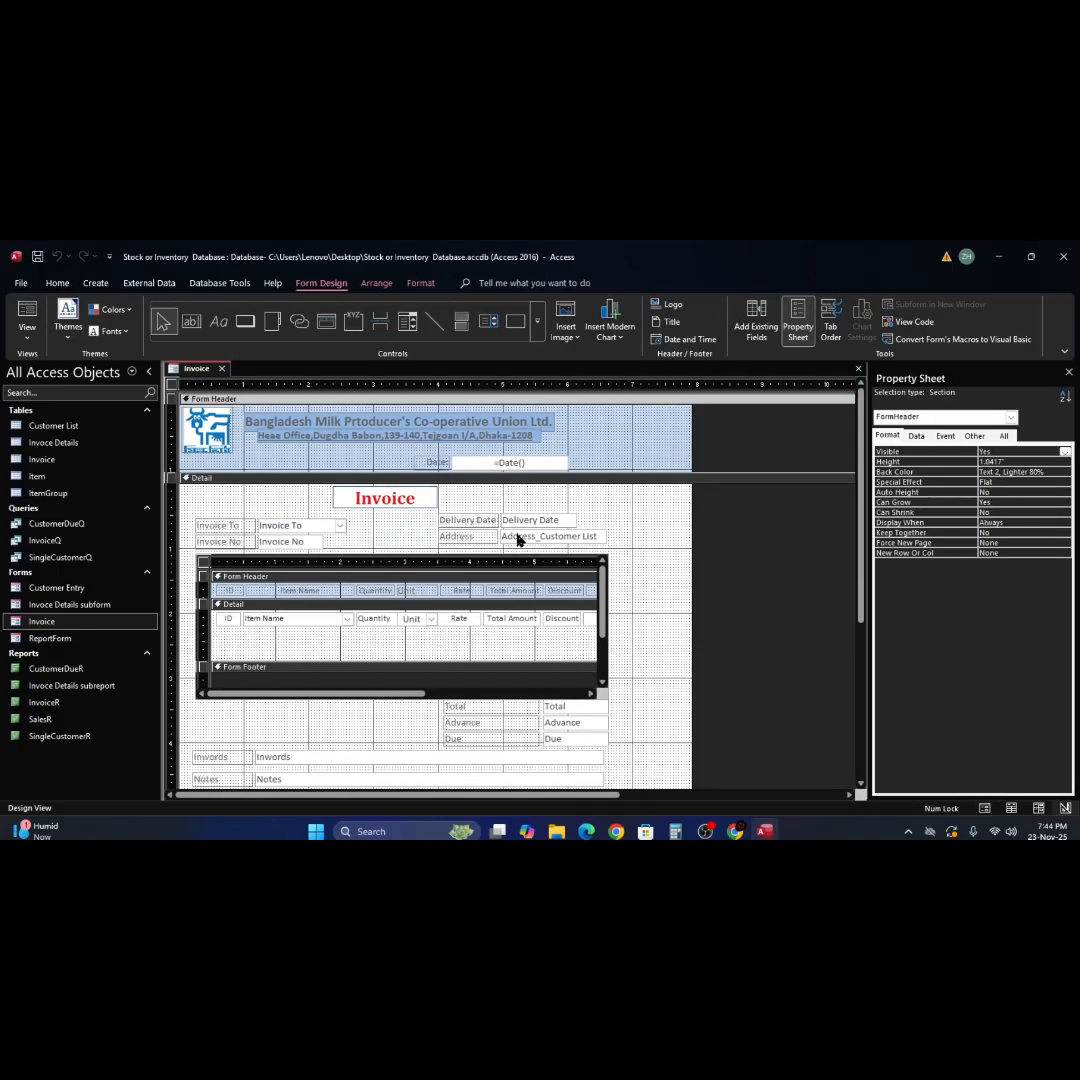
Delete the ID label and ID text box from the Invoce Details subform
{"action": "left_click", "coordinate": [228, 593]}
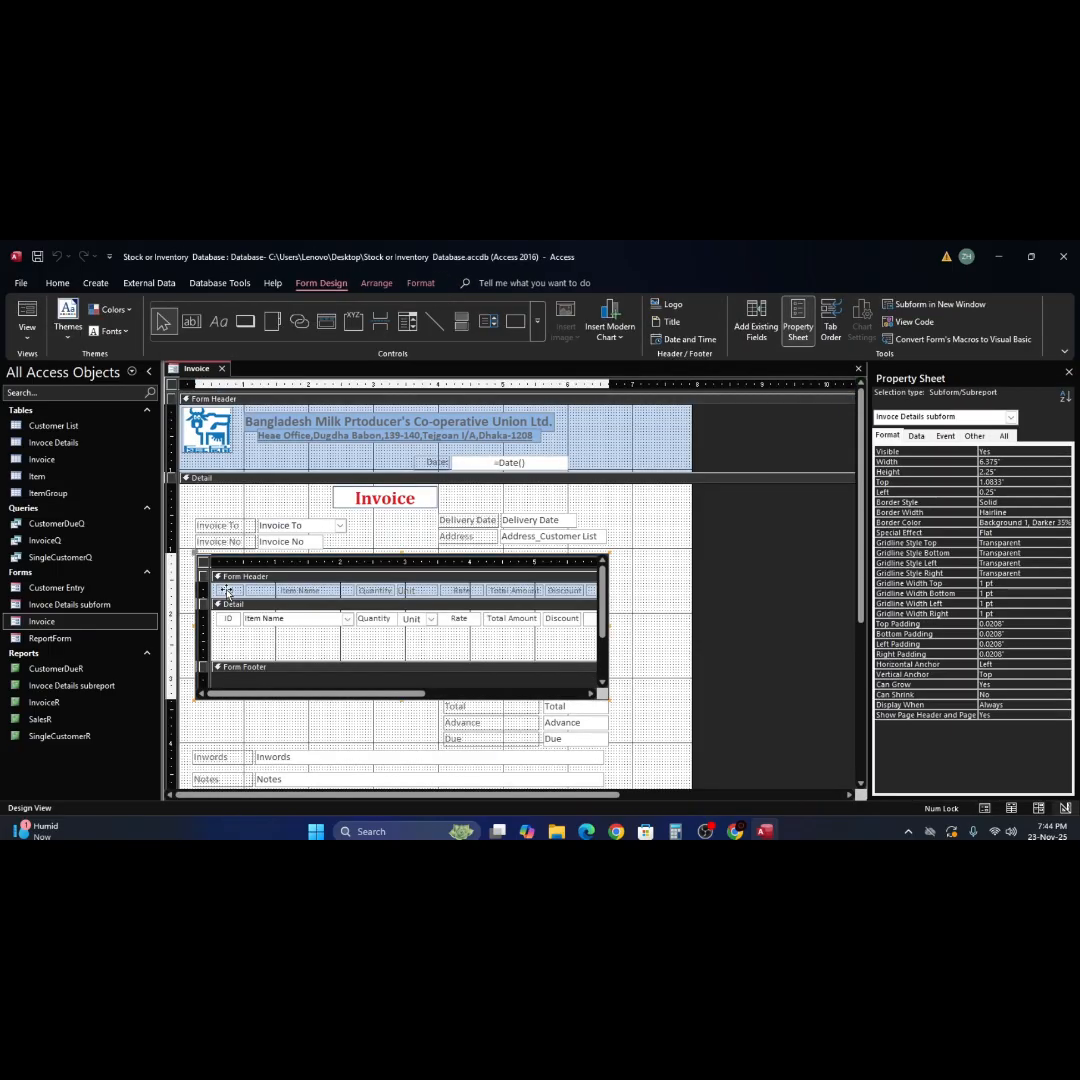
{"action": "left_click", "coordinate": [227, 591]}
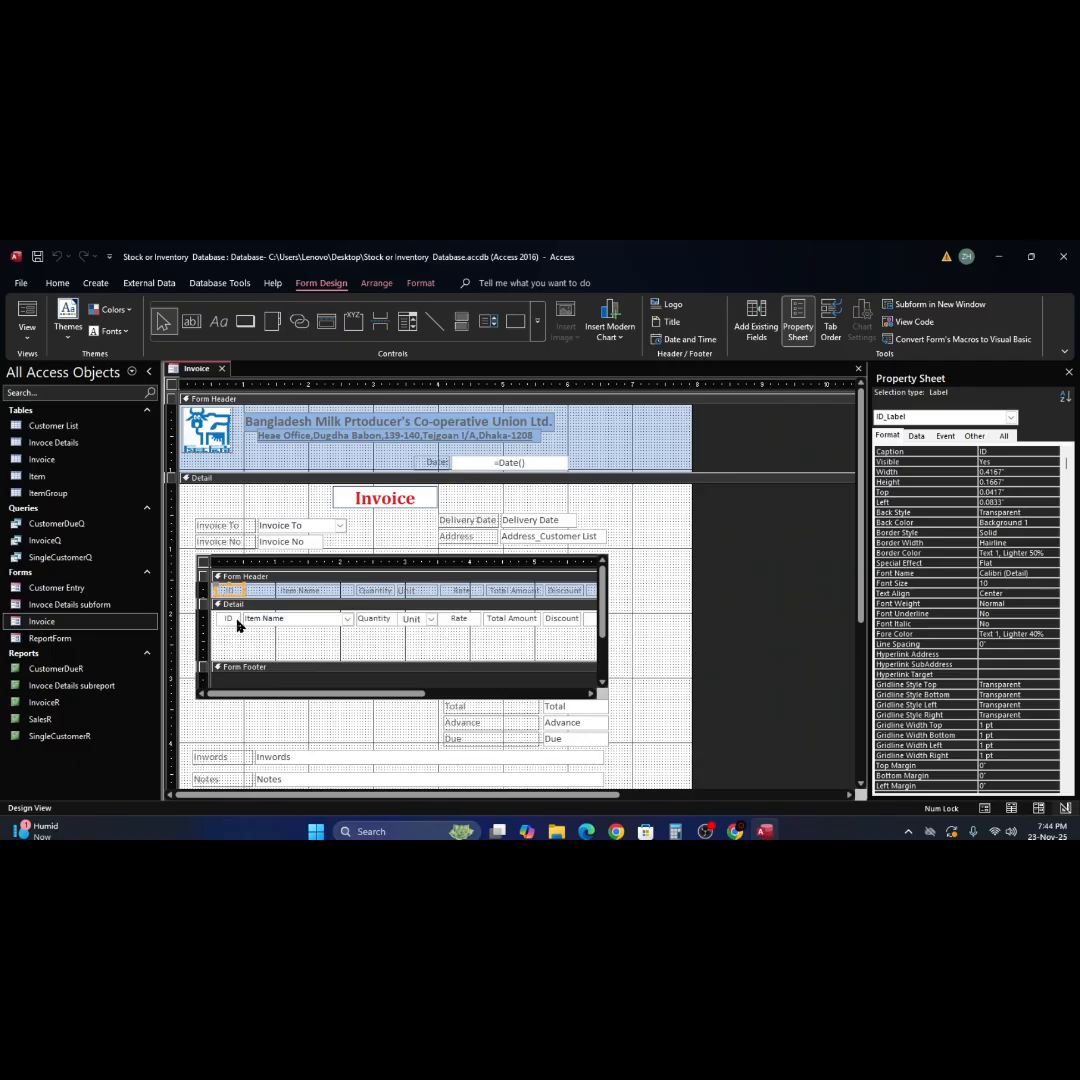
{"action": "left_click", "coordinate": [227, 619], "text": "shift"}
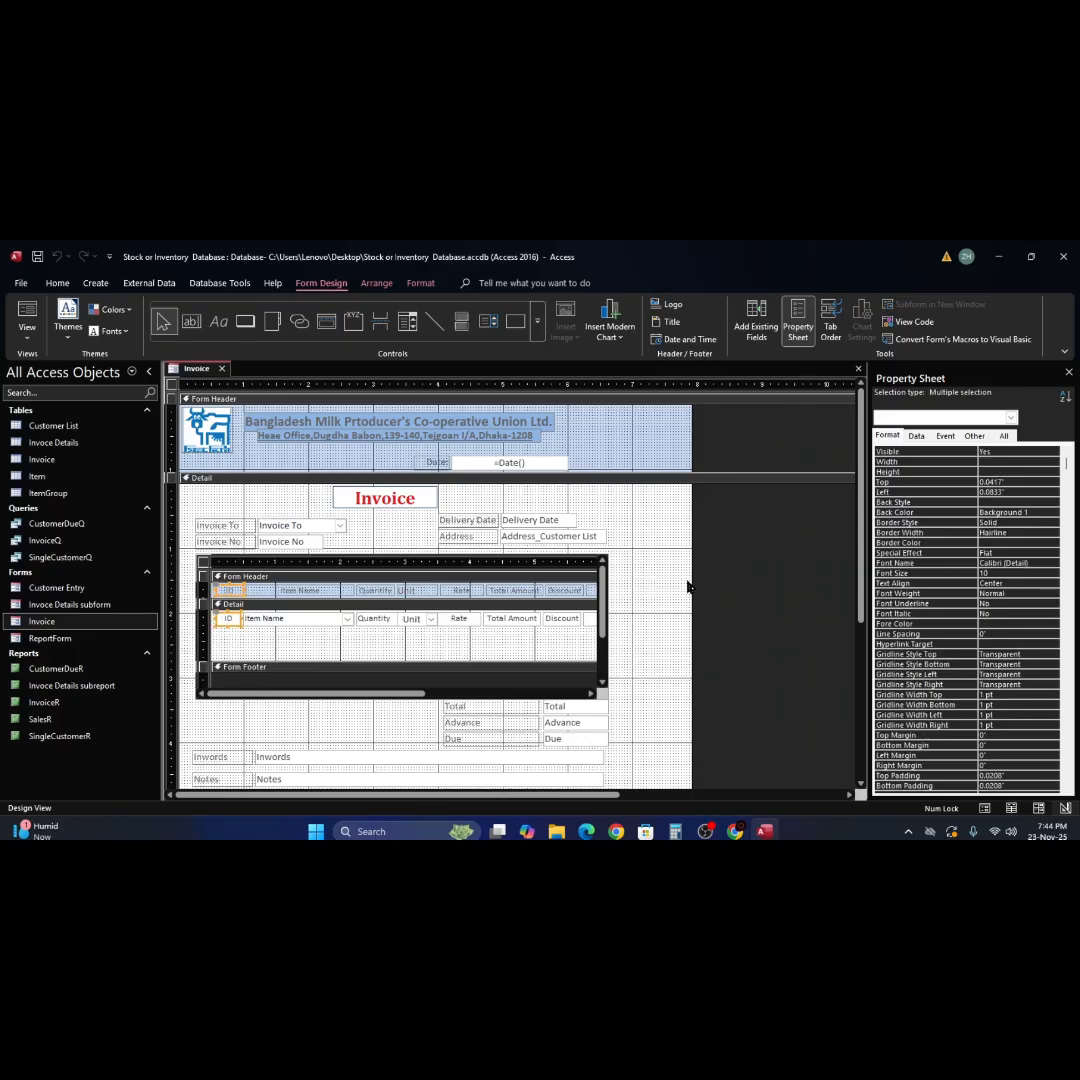
{"action": "key", "text": "Delete"}
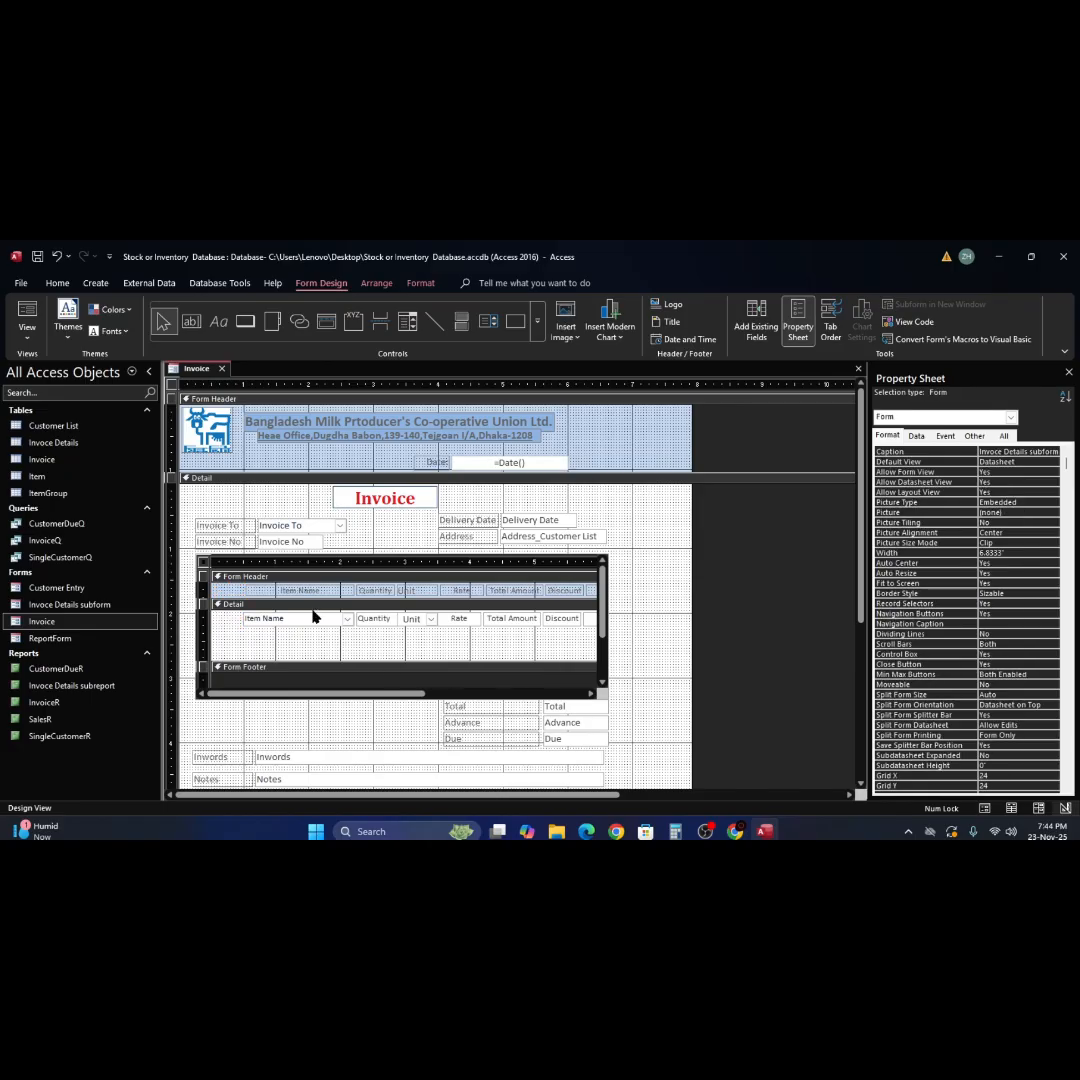
Shift all remaining subform labels and fields, from Item Name to Net Amount, left to the subform's left edge
{"action": "left_click_drag", "start_coordinate": [234, 589], "coordinate": [540, 646]}
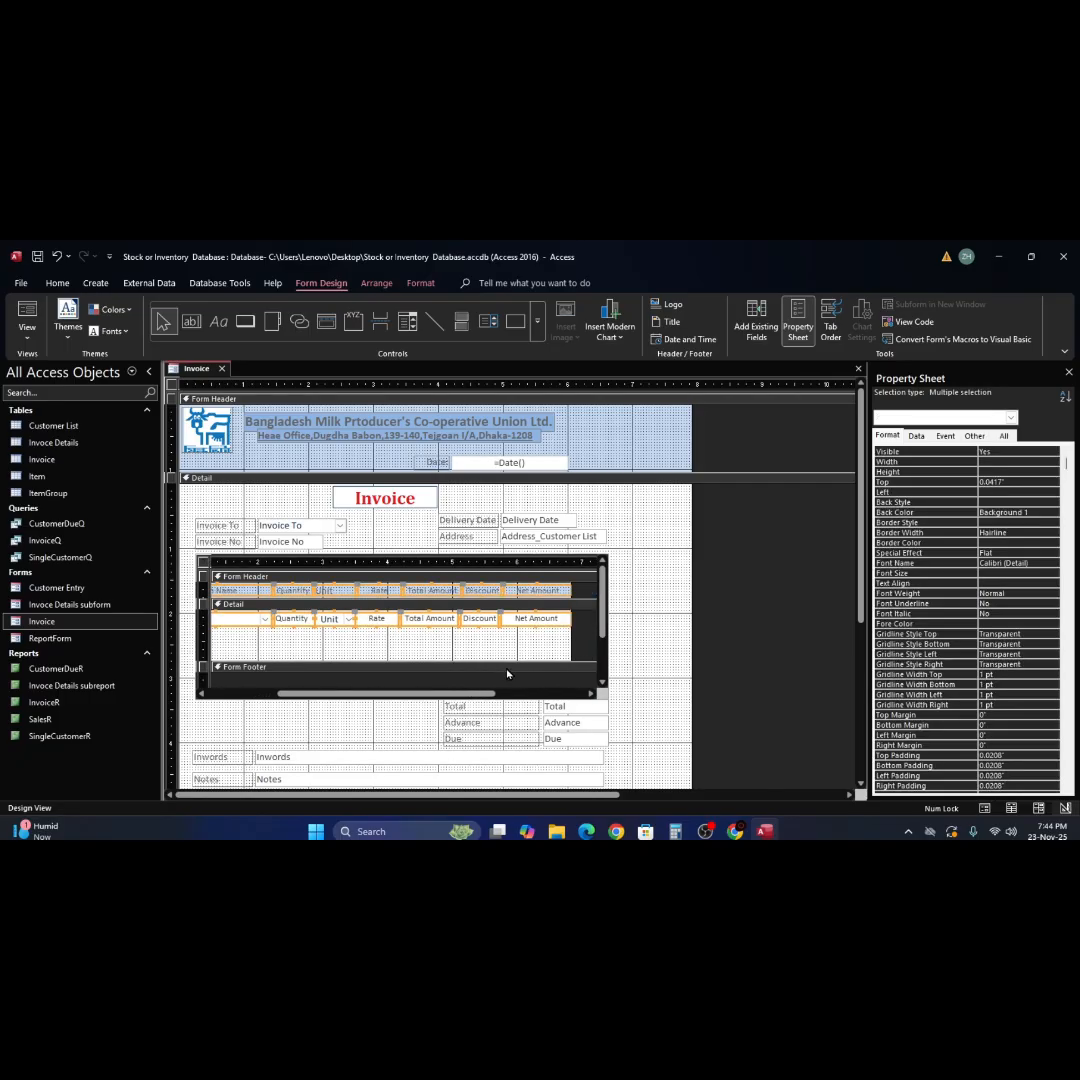
{"action": "left_click_drag", "start_coordinate": [489, 694], "coordinate": [352, 709]}
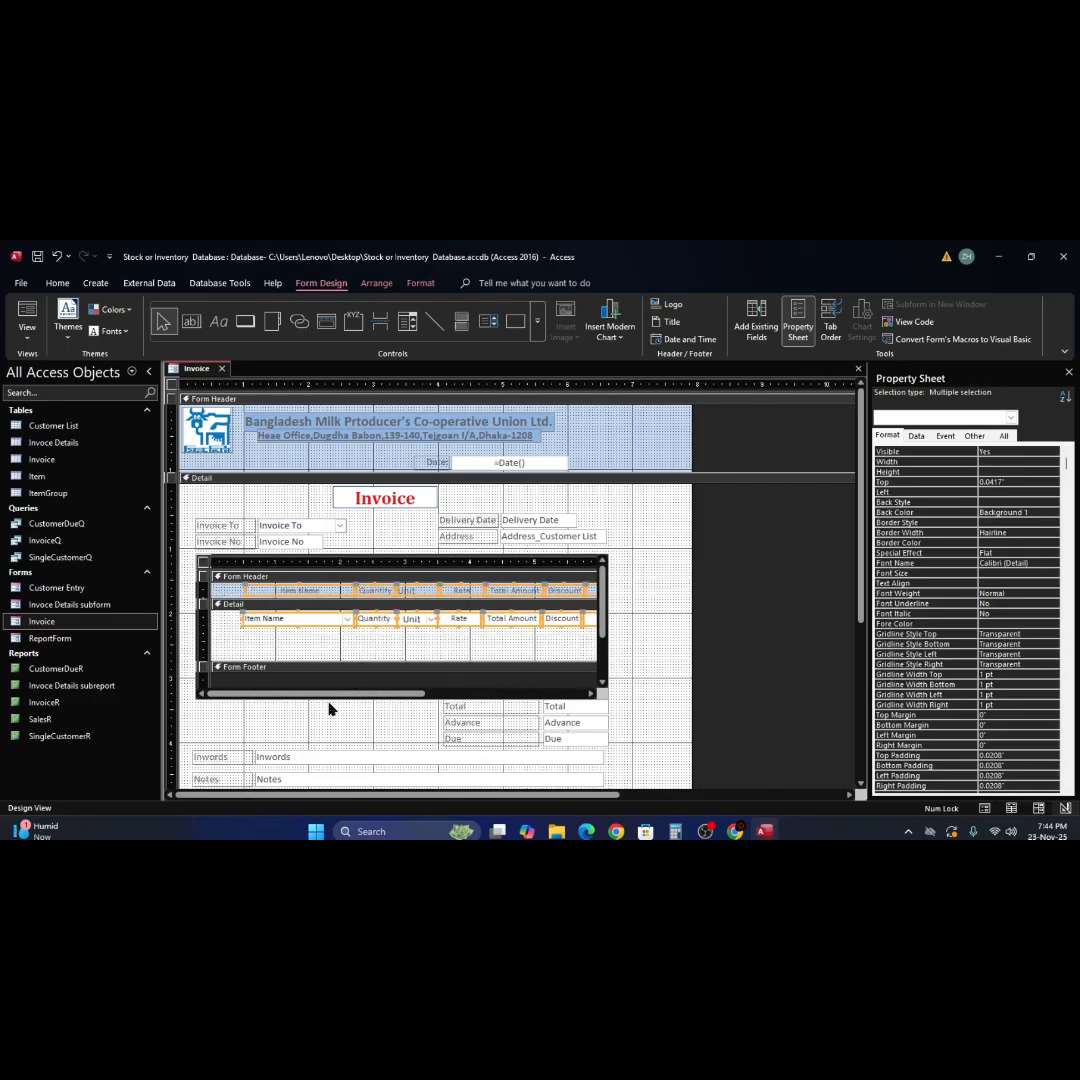
{"action": "key", "text": "Left"}
{"action": "key", "text": "Left"}
{"action": "key", "text": "Left"}
{"action": "key", "text": "Left"}
{"action": "key", "text": "Left"}
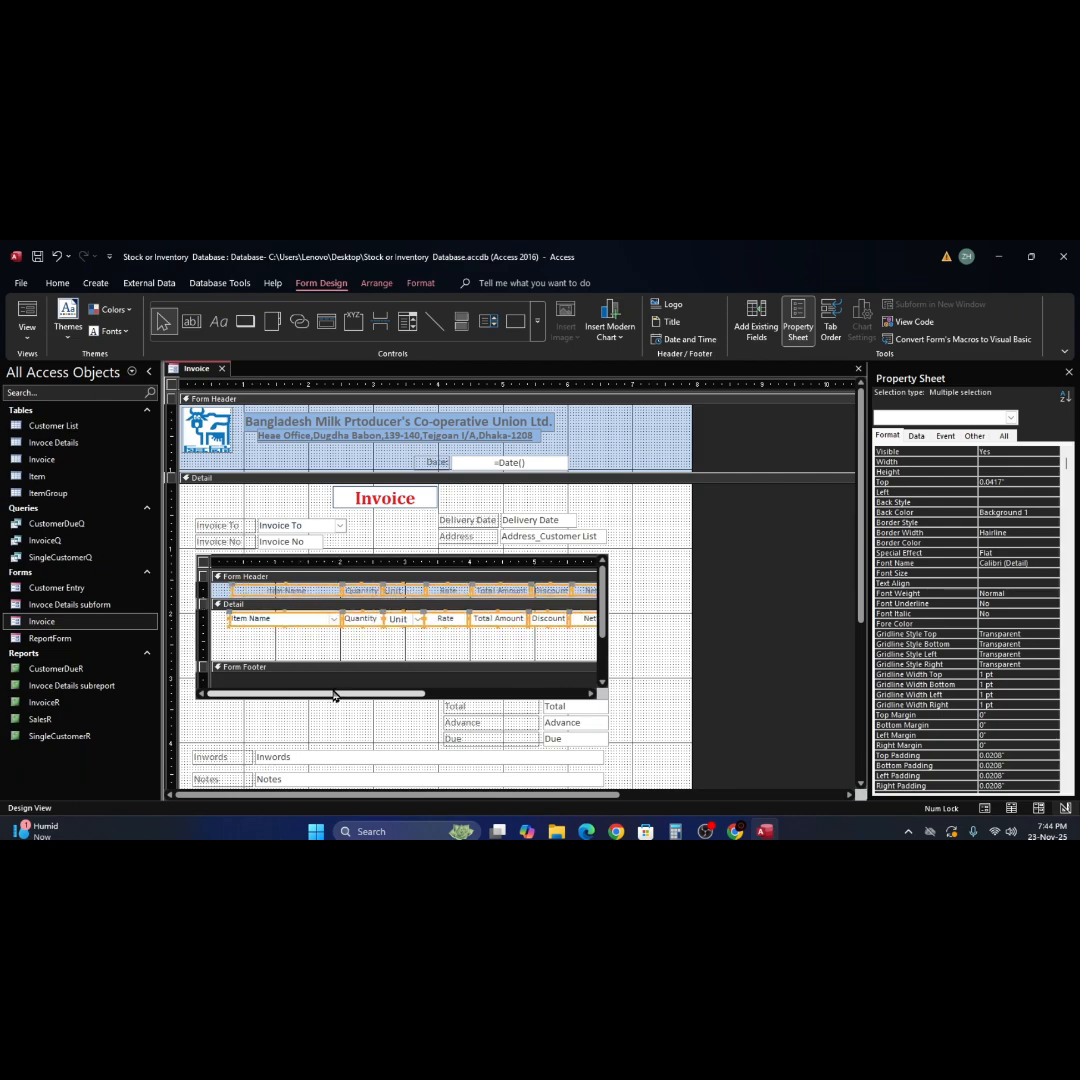
{"action": "key", "text": "Left"}
{"action": "key", "text": "Left"}
{"action": "key", "text": "Left"}
{"action": "key", "text": "Left"}
{"action": "key", "text": "Left"}
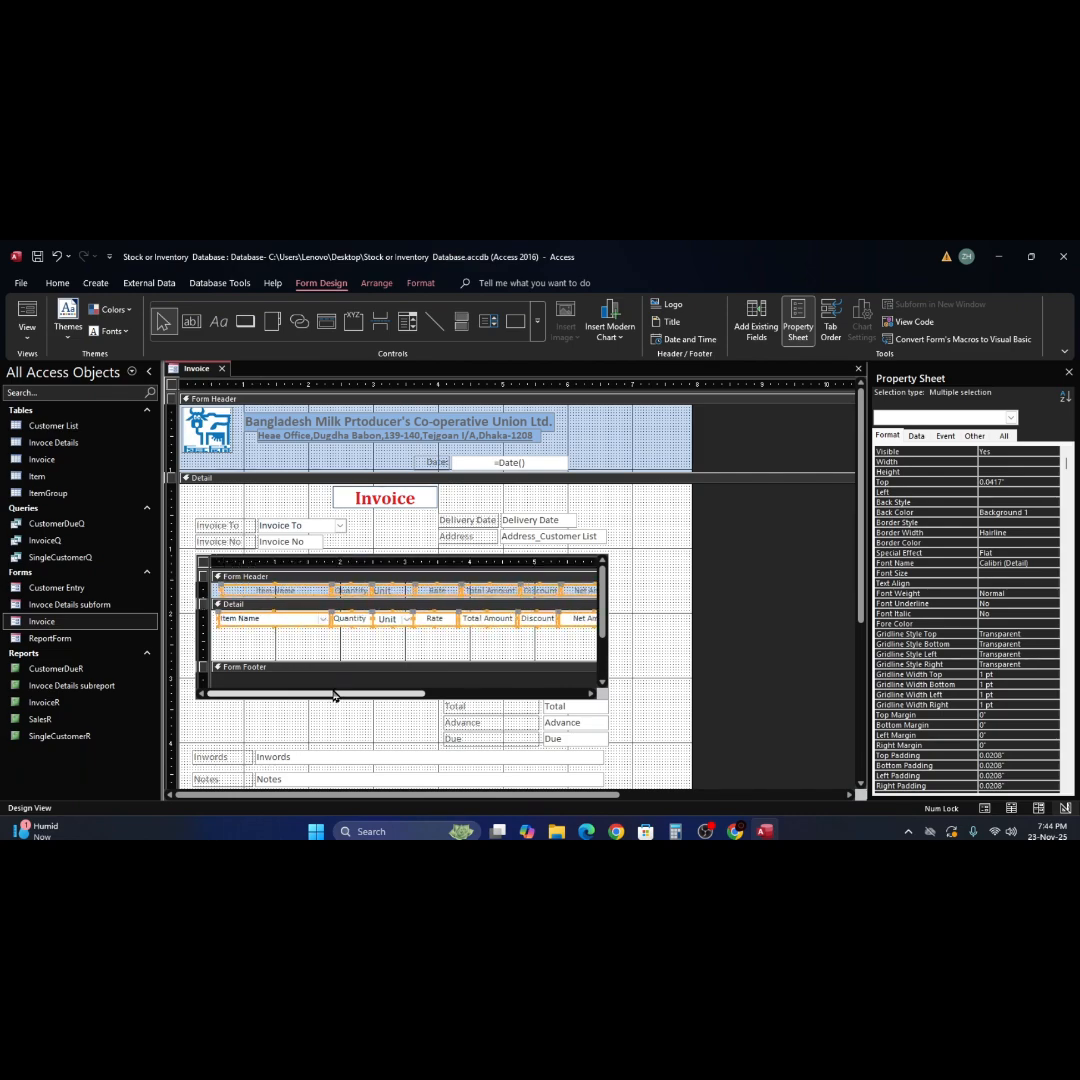
{"action": "left_click", "coordinate": [756, 325]}
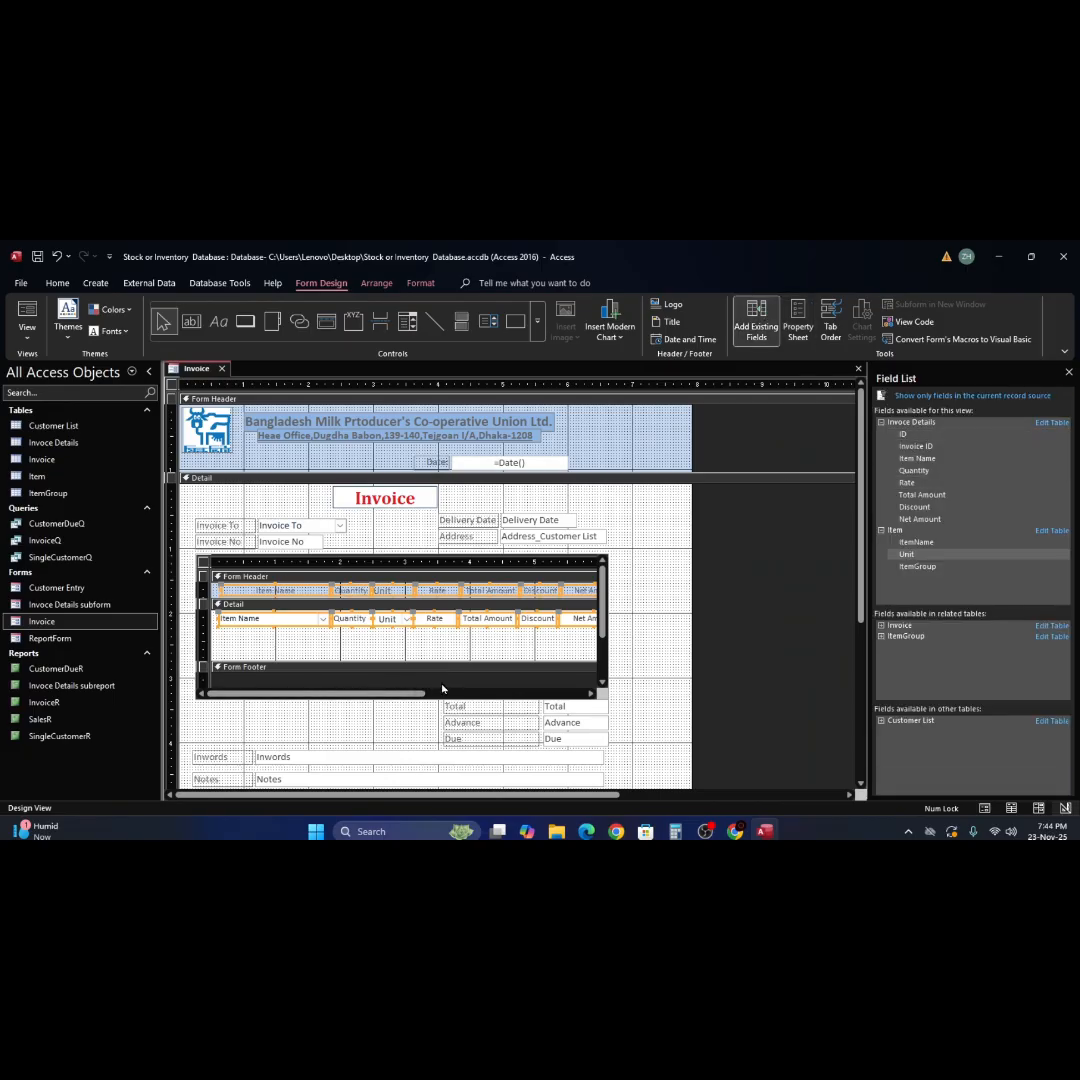
{"action": "key", "text": "Left"}
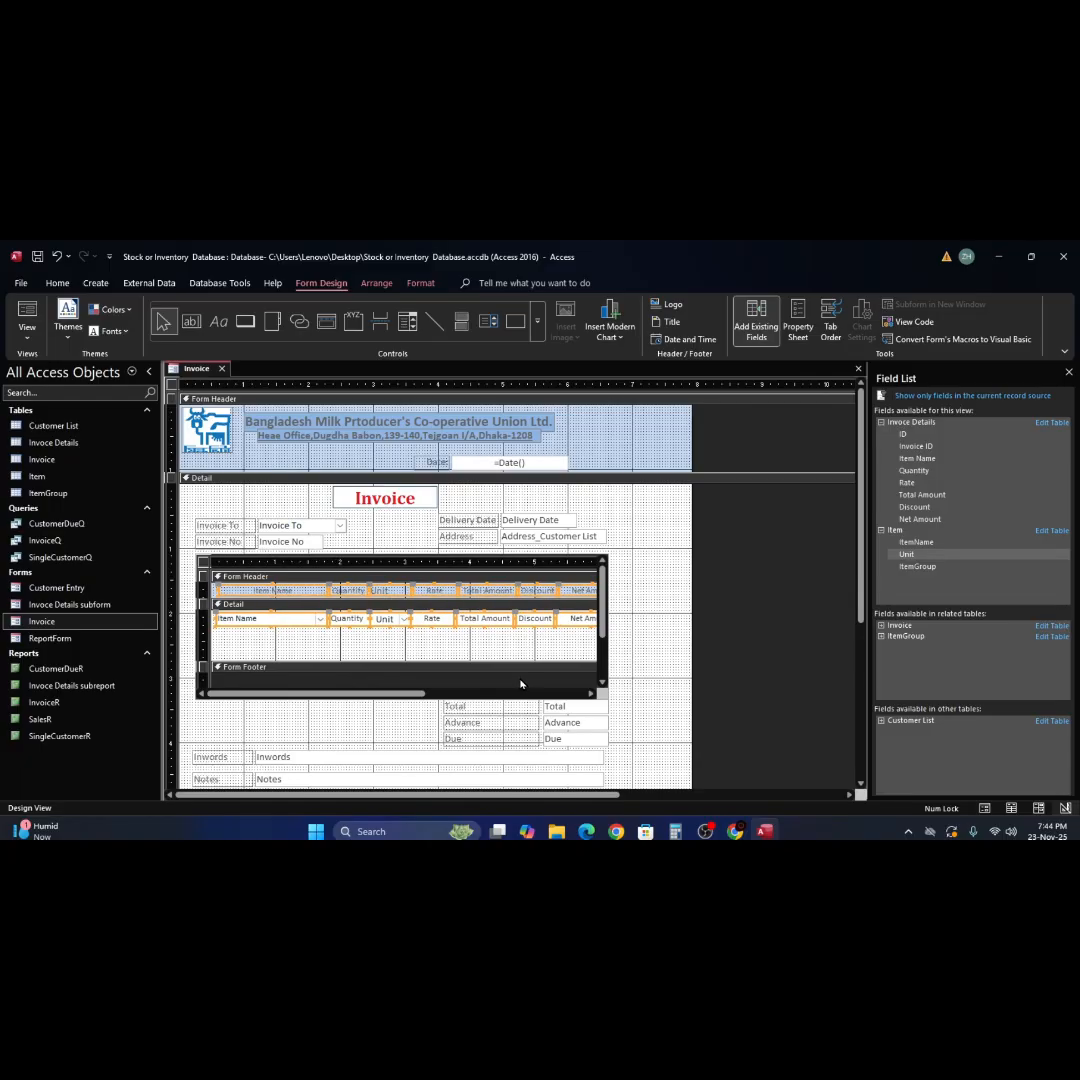
{"action": "key", "text": "Left"}
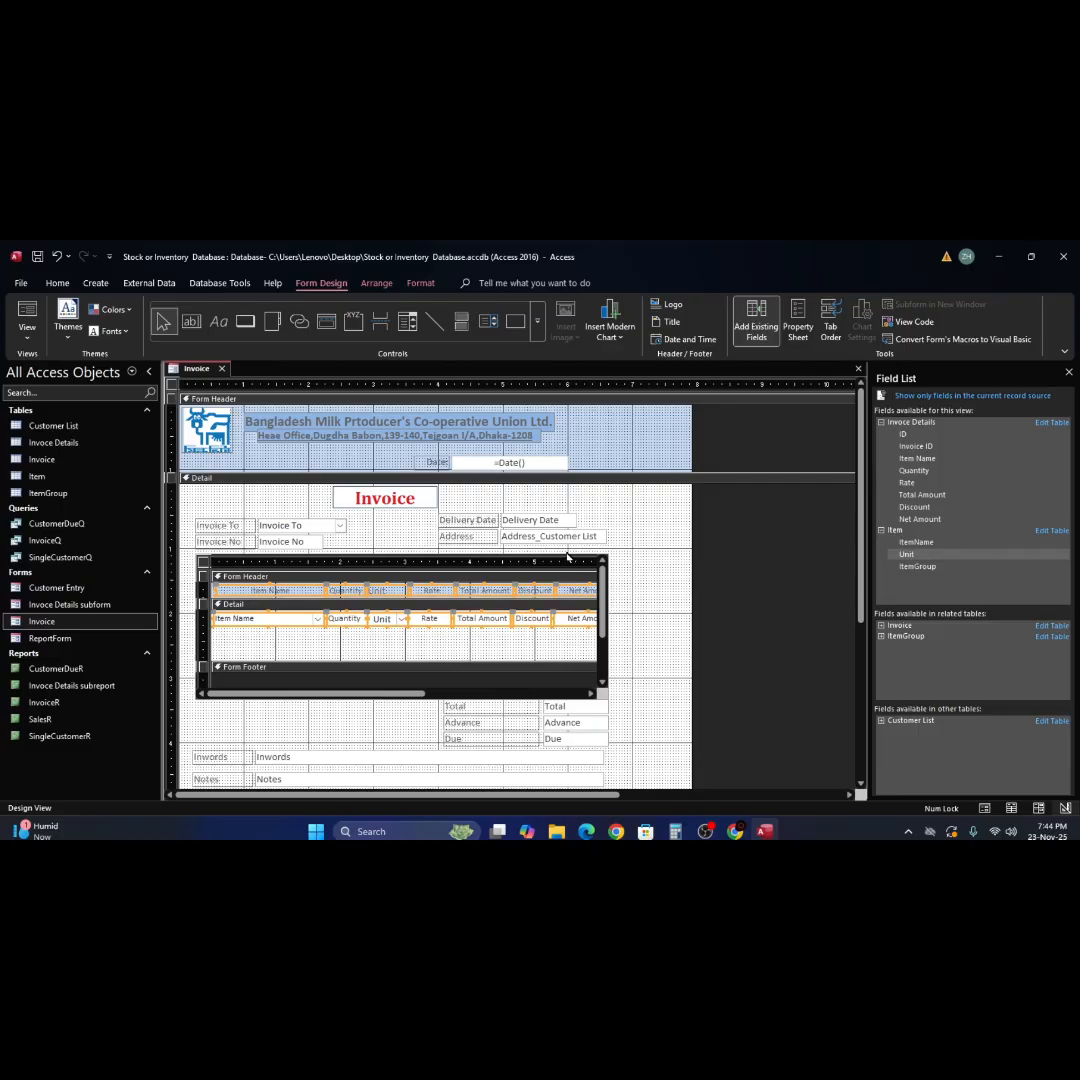
Check the subform without its ID column in Form View and return to Design View
{"action": "key", "text": "F5"}
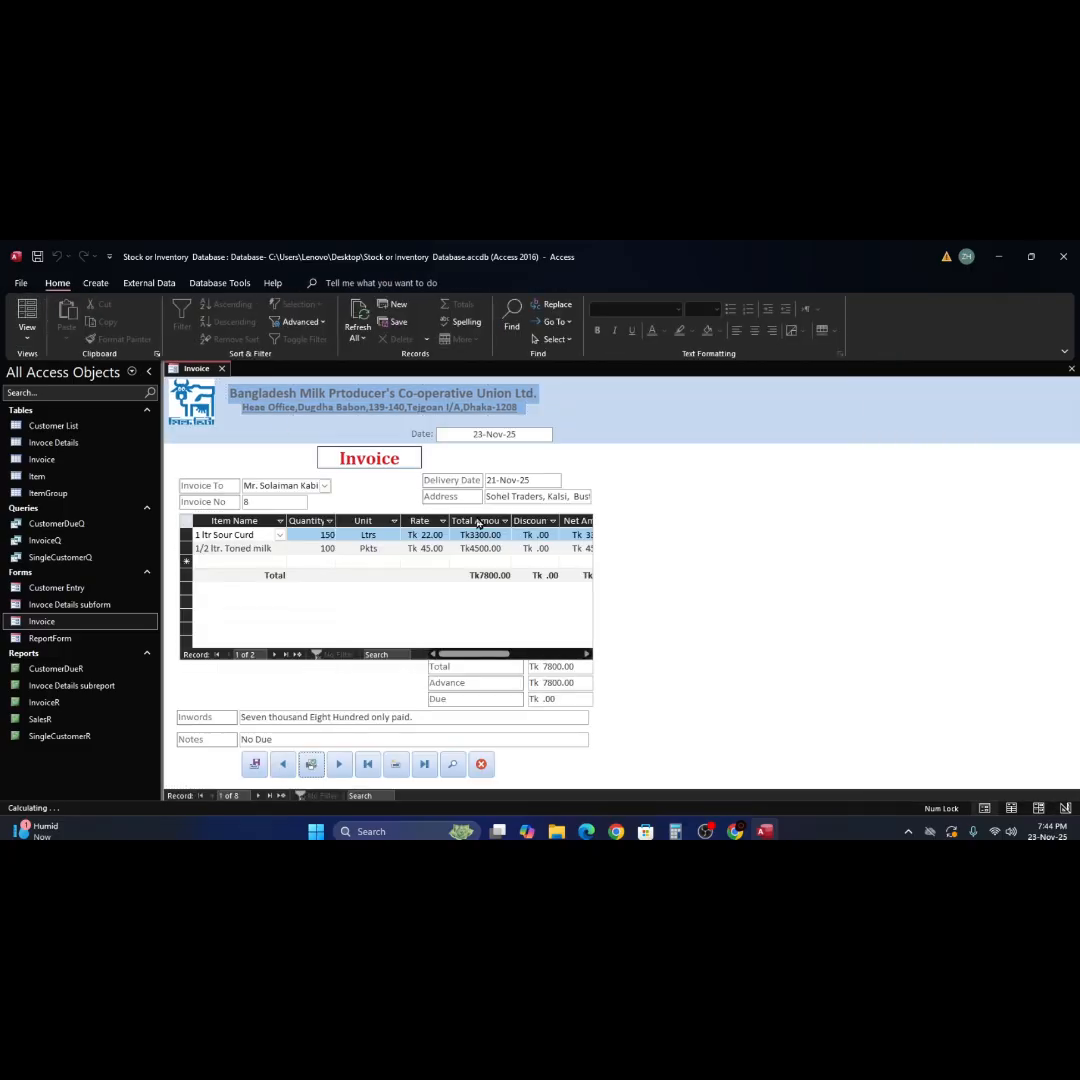
{"action": "right_click", "coordinate": [633, 533]}
{"action": "left_click", "coordinate": [668, 575]}
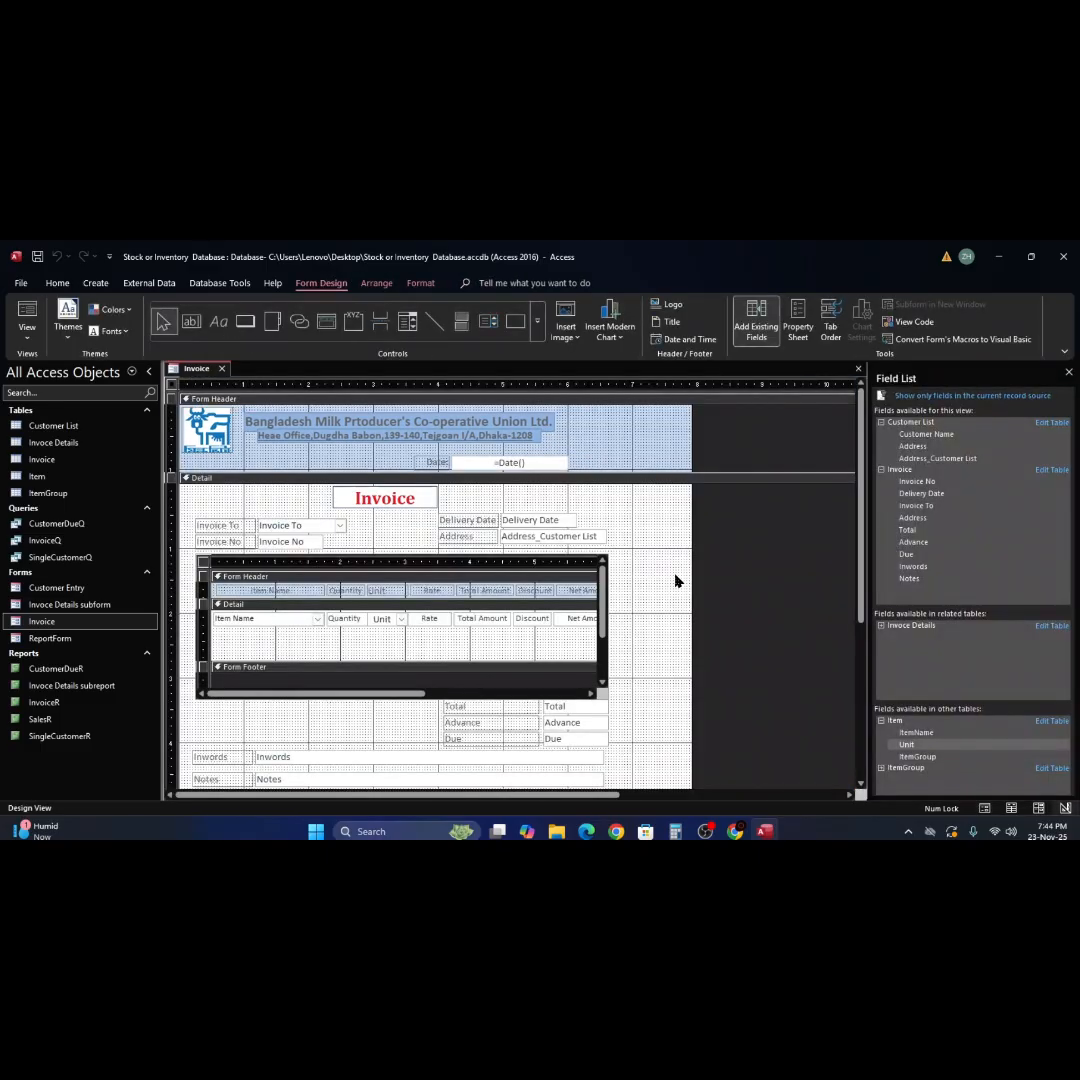
Slightly widen the Invoce Details subform control and trim the subform's own width to the right edge of Net Amount
{"action": "left_click", "coordinate": [554, 561]}
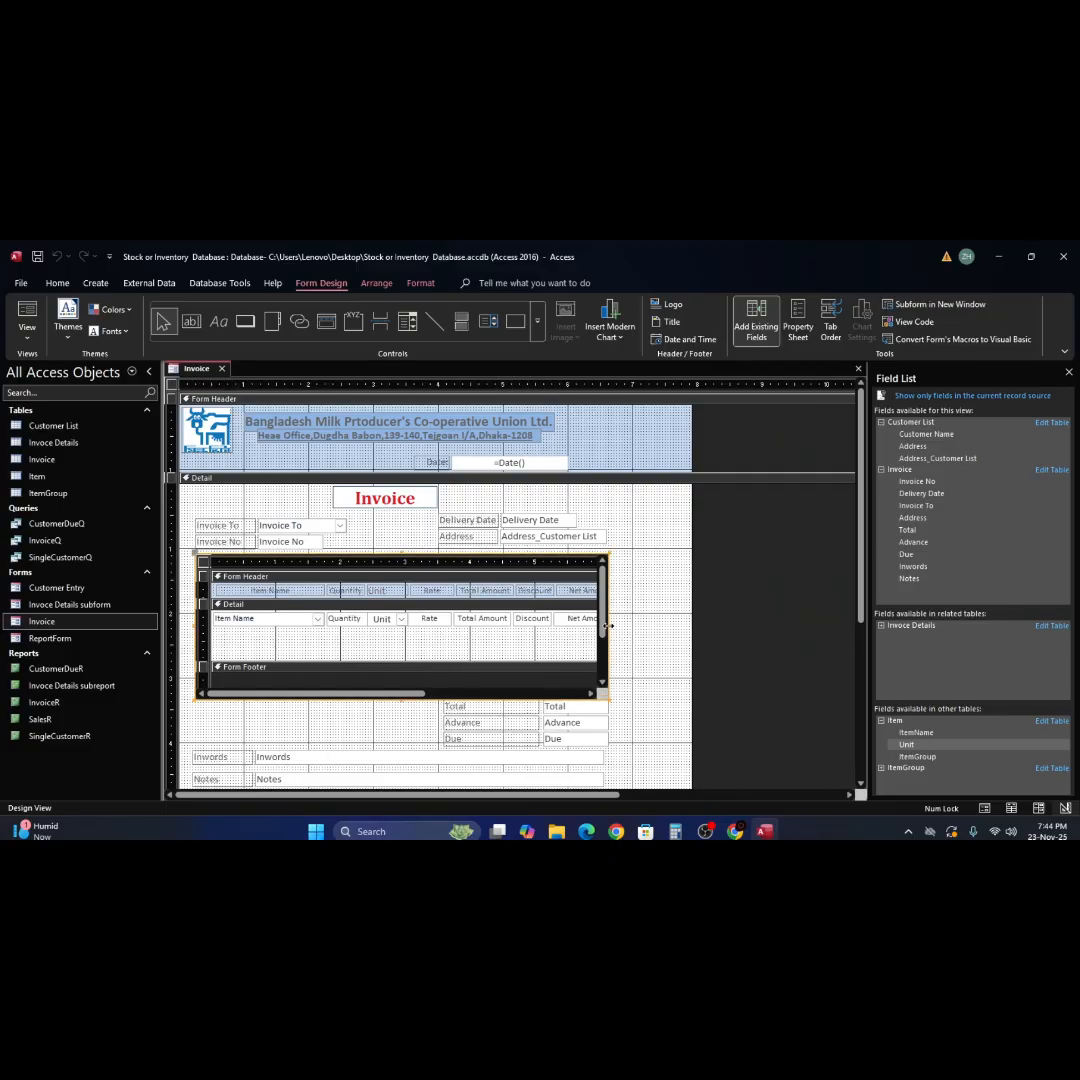
{"action": "left_click_drag", "start_coordinate": [607, 626], "coordinate": [617, 628]}
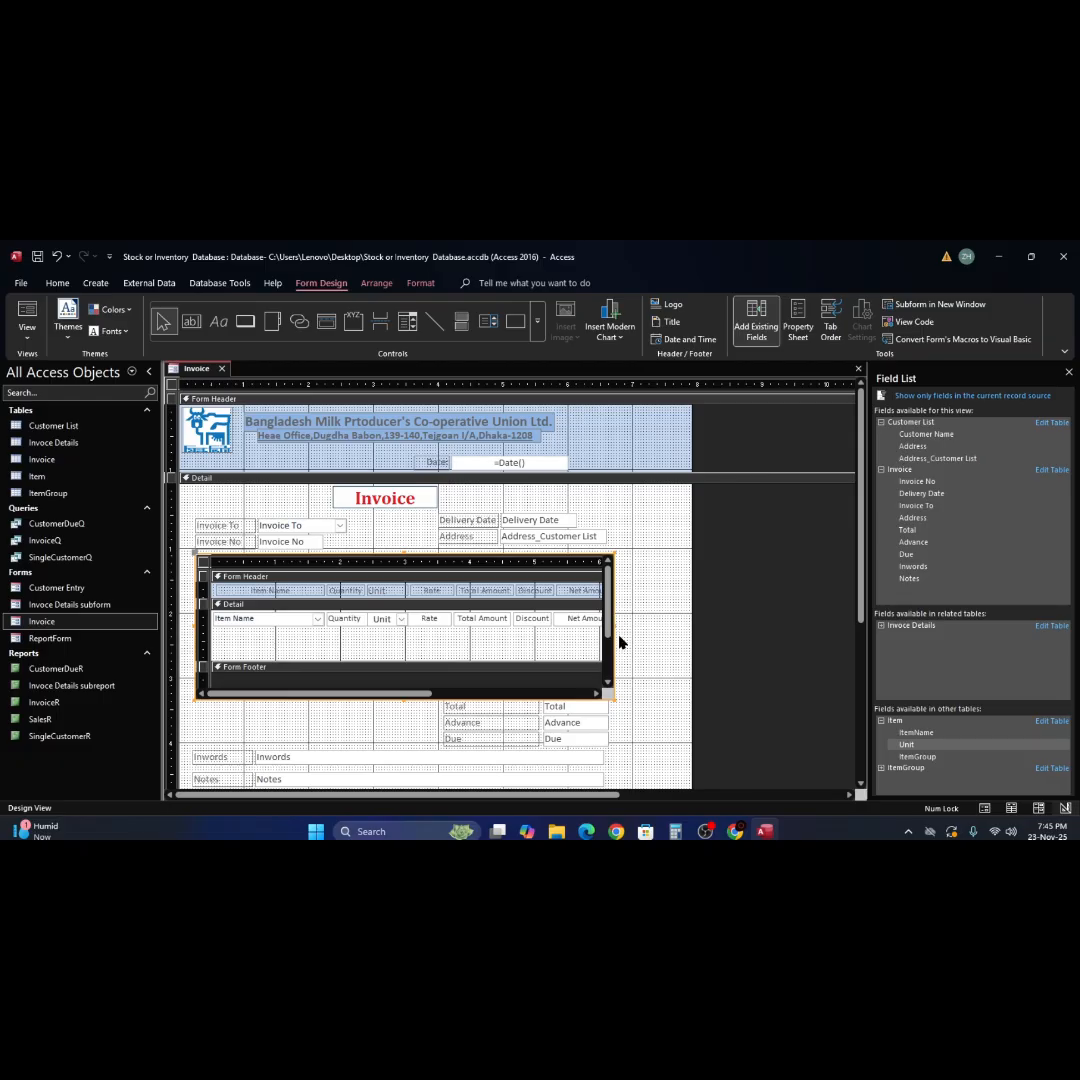
{"action": "left_click", "coordinate": [595, 694]}
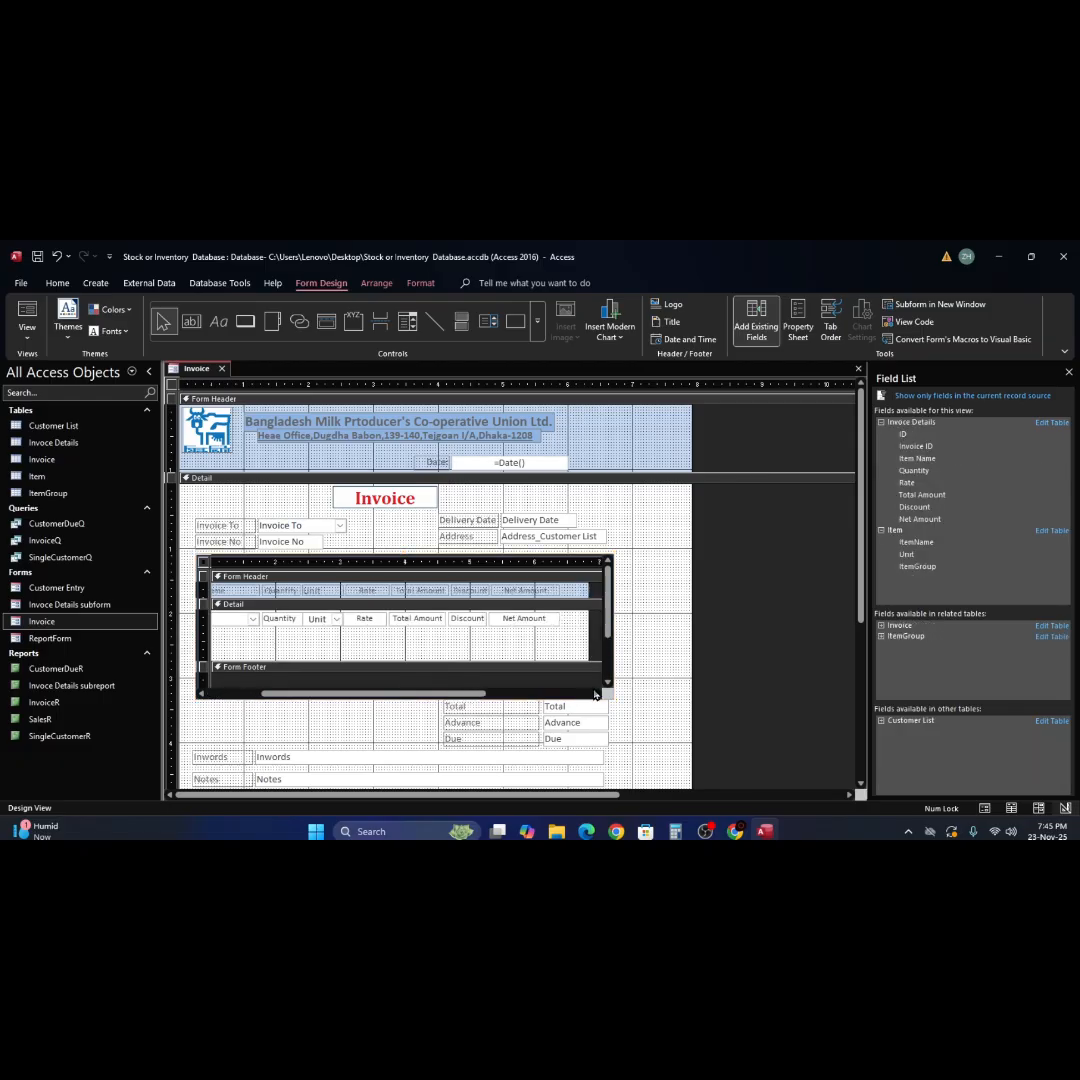
{"action": "left_click_drag", "start_coordinate": [589, 640], "coordinate": [561, 646]}
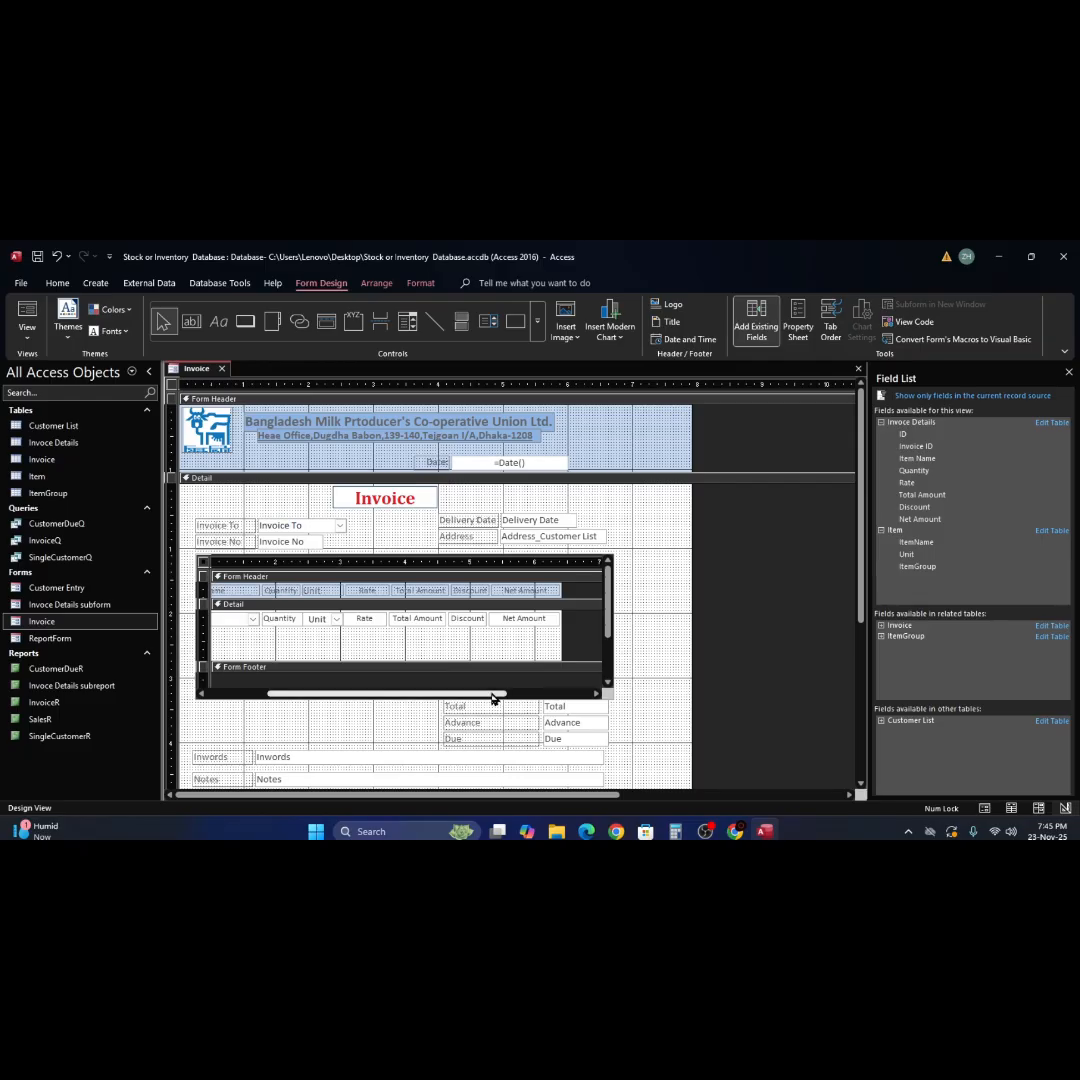
{"action": "left_click_drag", "start_coordinate": [494, 700], "coordinate": [370, 710]}
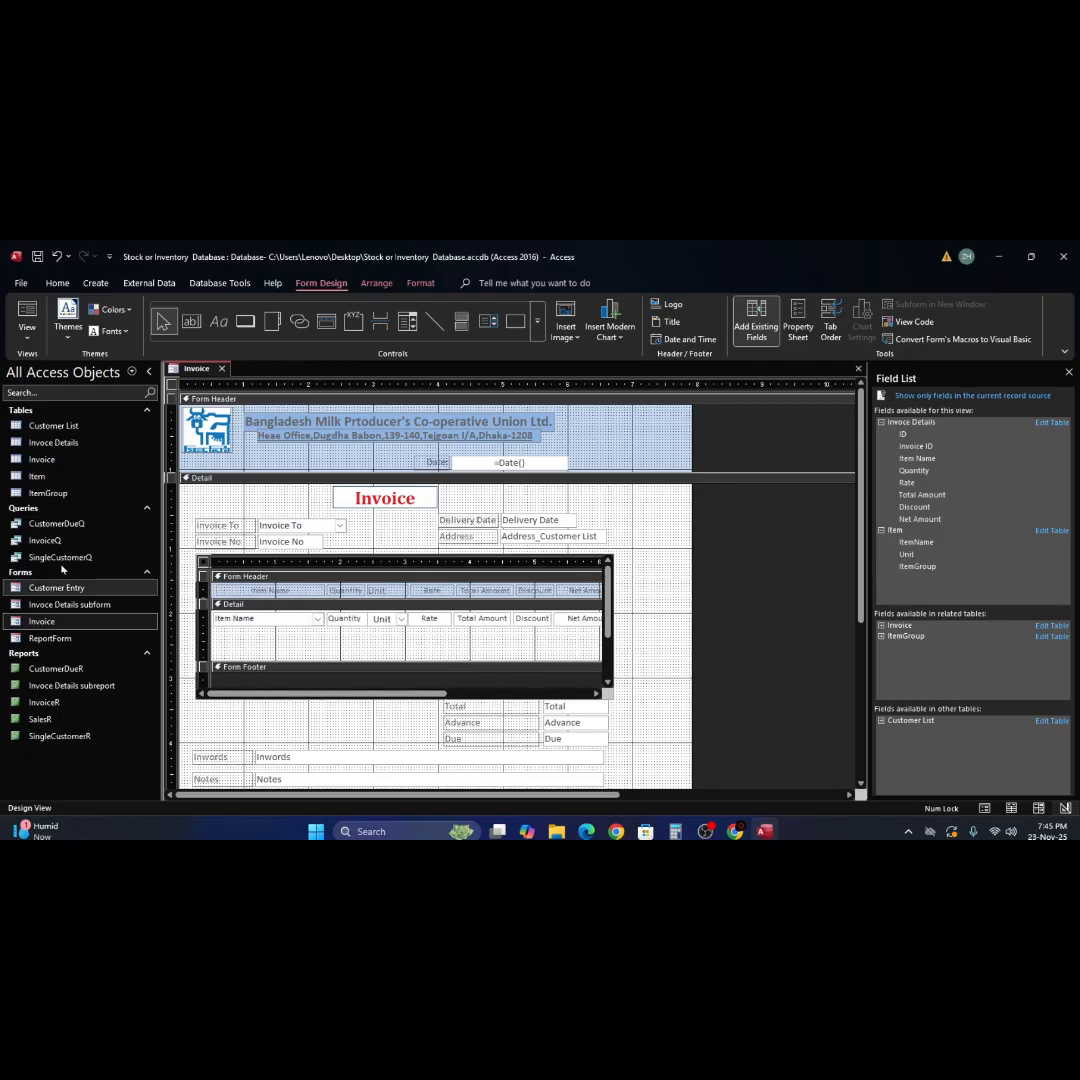
In Form View, check the subform's columns through Net Amount, and return to Design View
{"action": "left_click", "coordinate": [28, 312]}
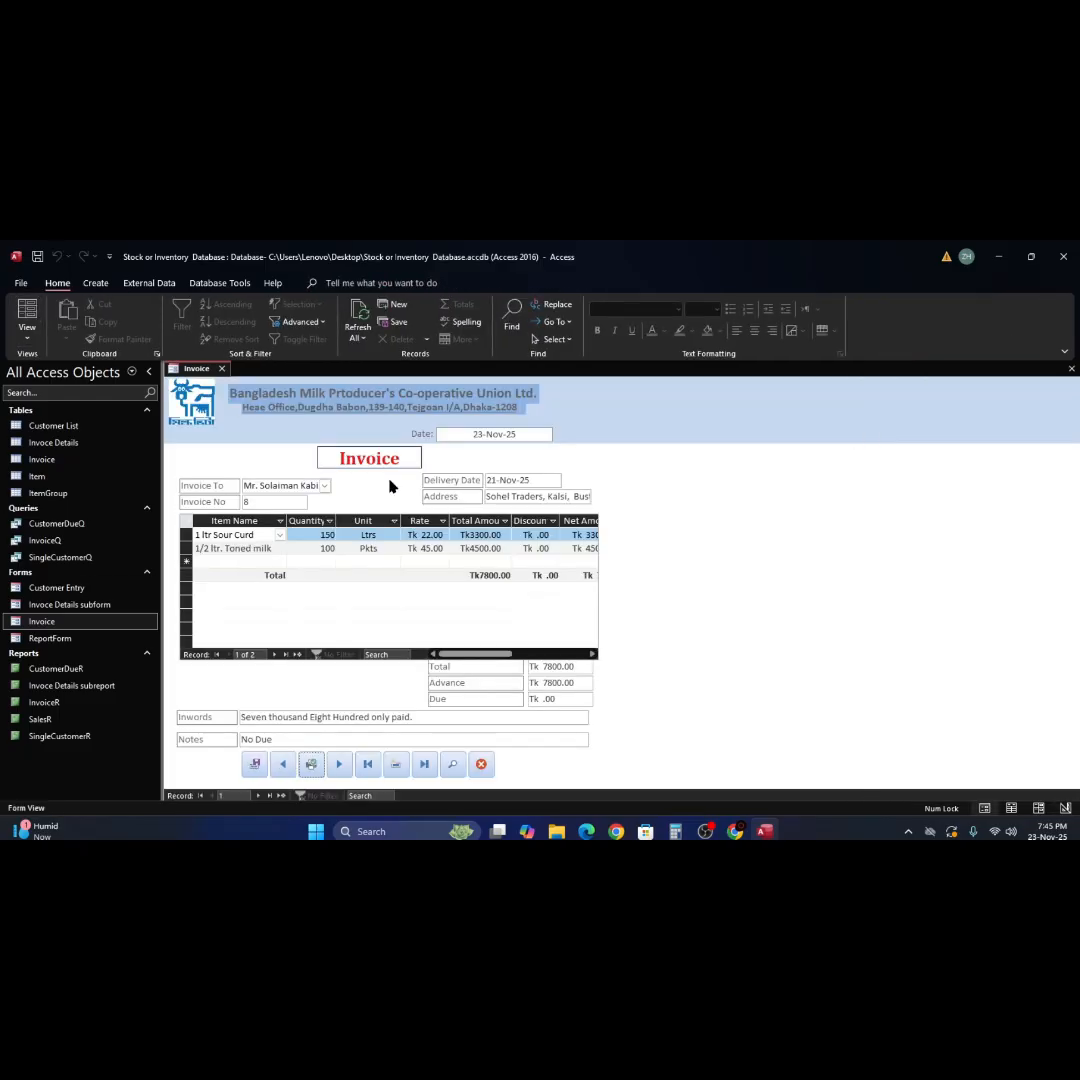
{"action": "left_click", "coordinate": [591, 655]}
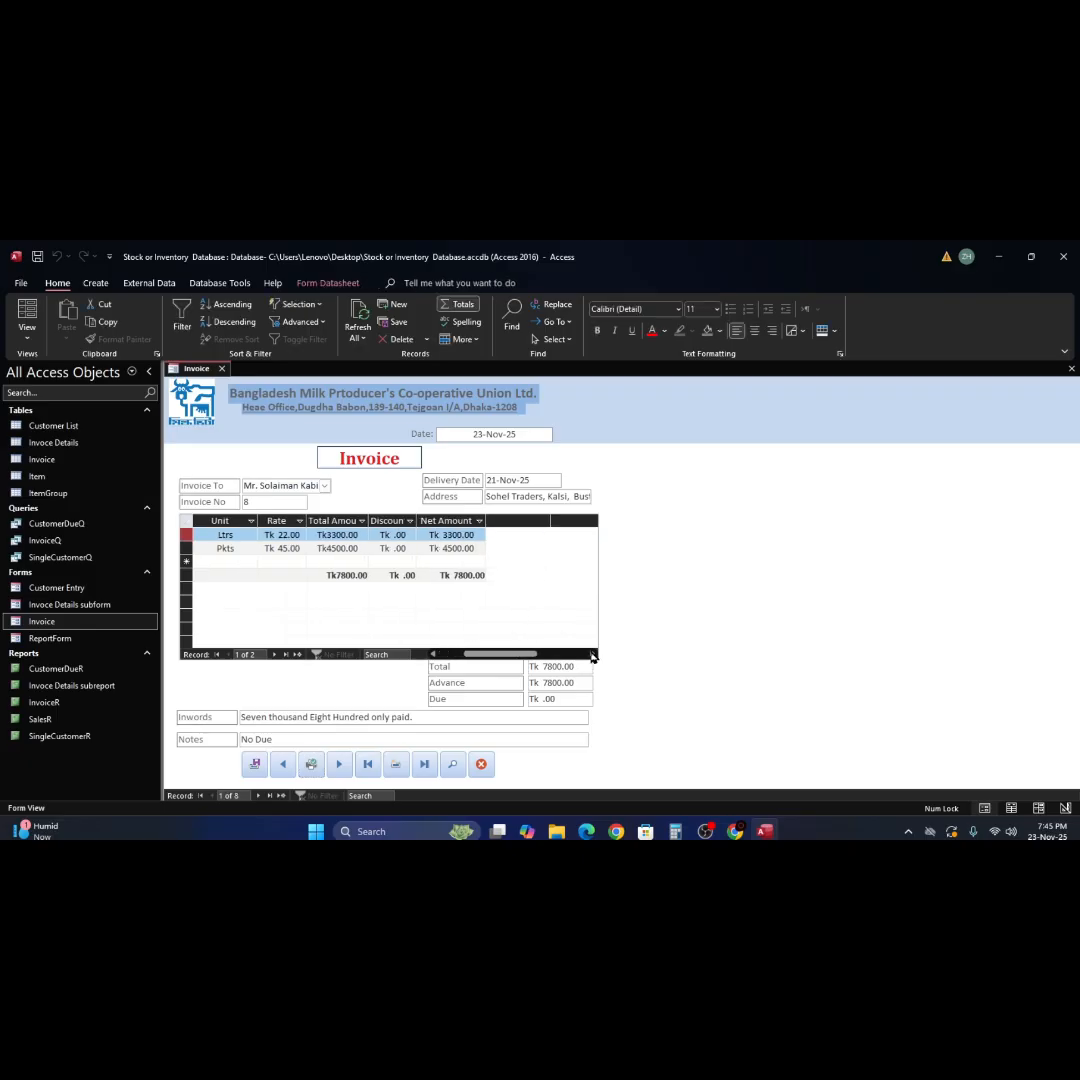
{"action": "right_click", "coordinate": [630, 578]}
{"action": "left_click", "coordinate": [675, 622]}
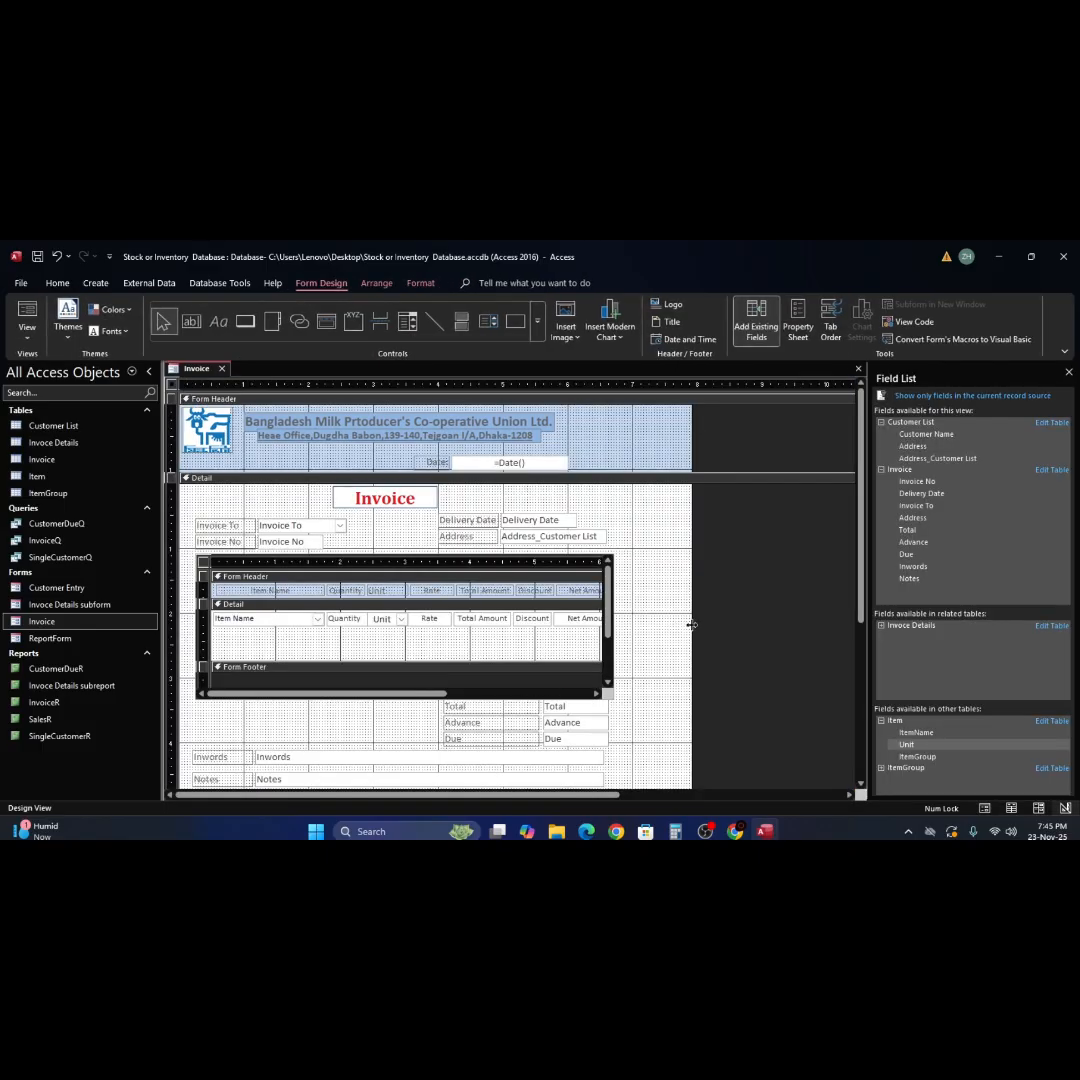
Narrow the Invoice form's width to the right edge of the subform control
{"action": "left_click_drag", "start_coordinate": [692, 625], "coordinate": [632, 642]}
{"action": "mouse_move", "coordinate": [621, 644]}
{"action": "left_mouse_down"}
{"action": "mouse_move", "coordinate": [590, 653]}
{"action": "mouse_move", "coordinate": [631, 644]}
{"action": "mouse_move", "coordinate": [610, 650]}
{"action": "left_mouse_up"}
{"action": "left_click", "coordinate": [590, 653]}
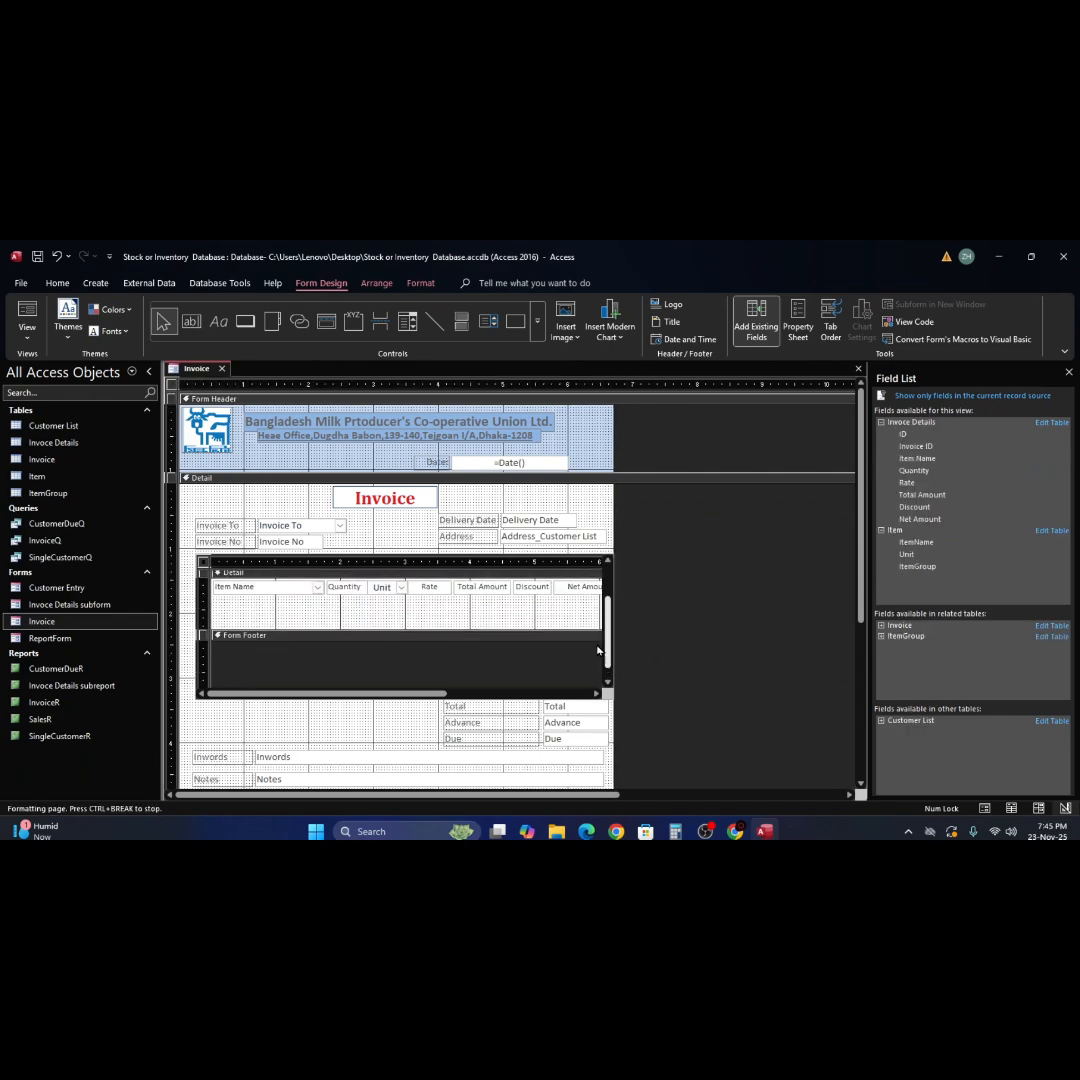
In Form View, check the Invoice subform's columns across to Net Amount, and return to Design View
{"action": "left_click", "coordinate": [27, 314]}
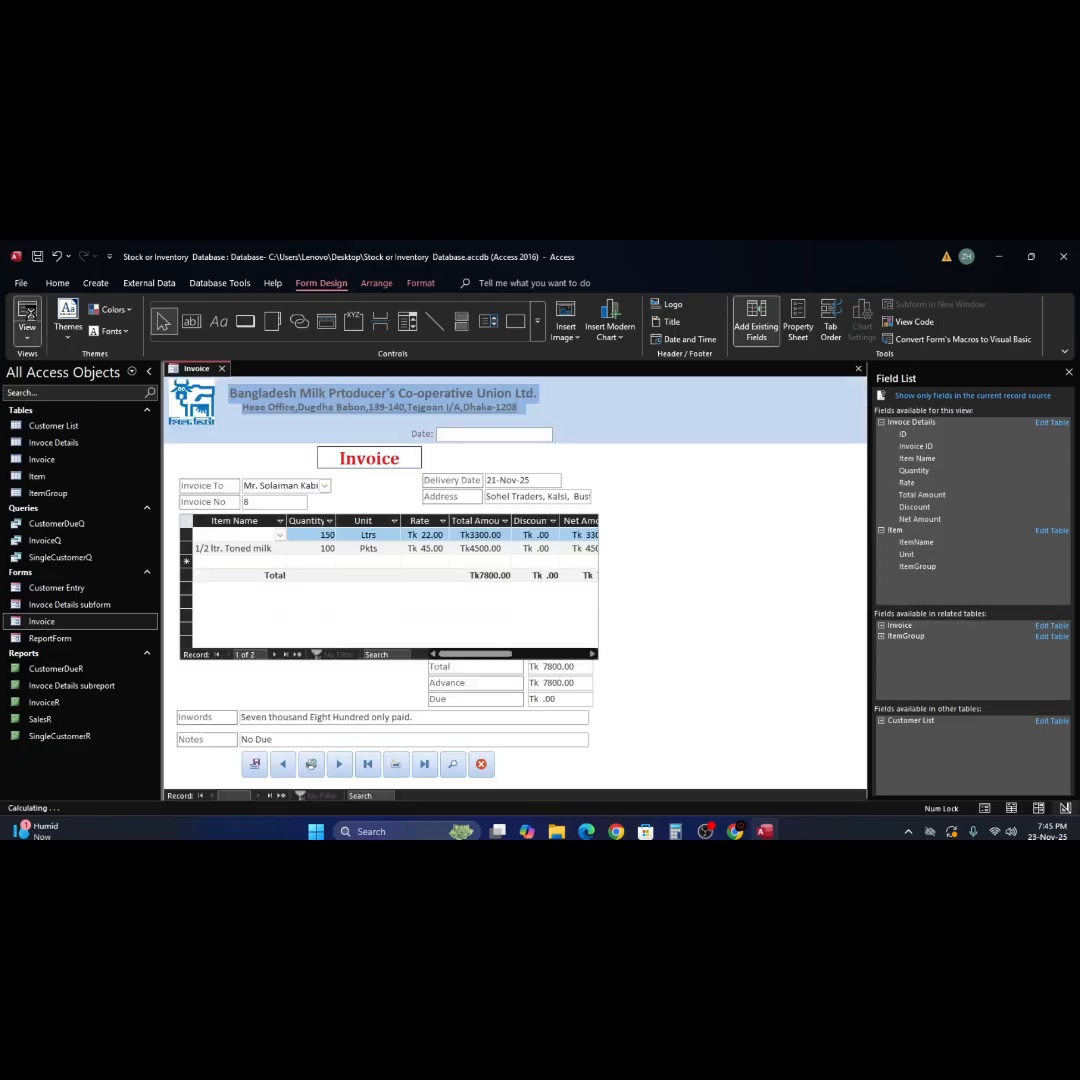
{"action": "left_click", "coordinate": [432, 608]}
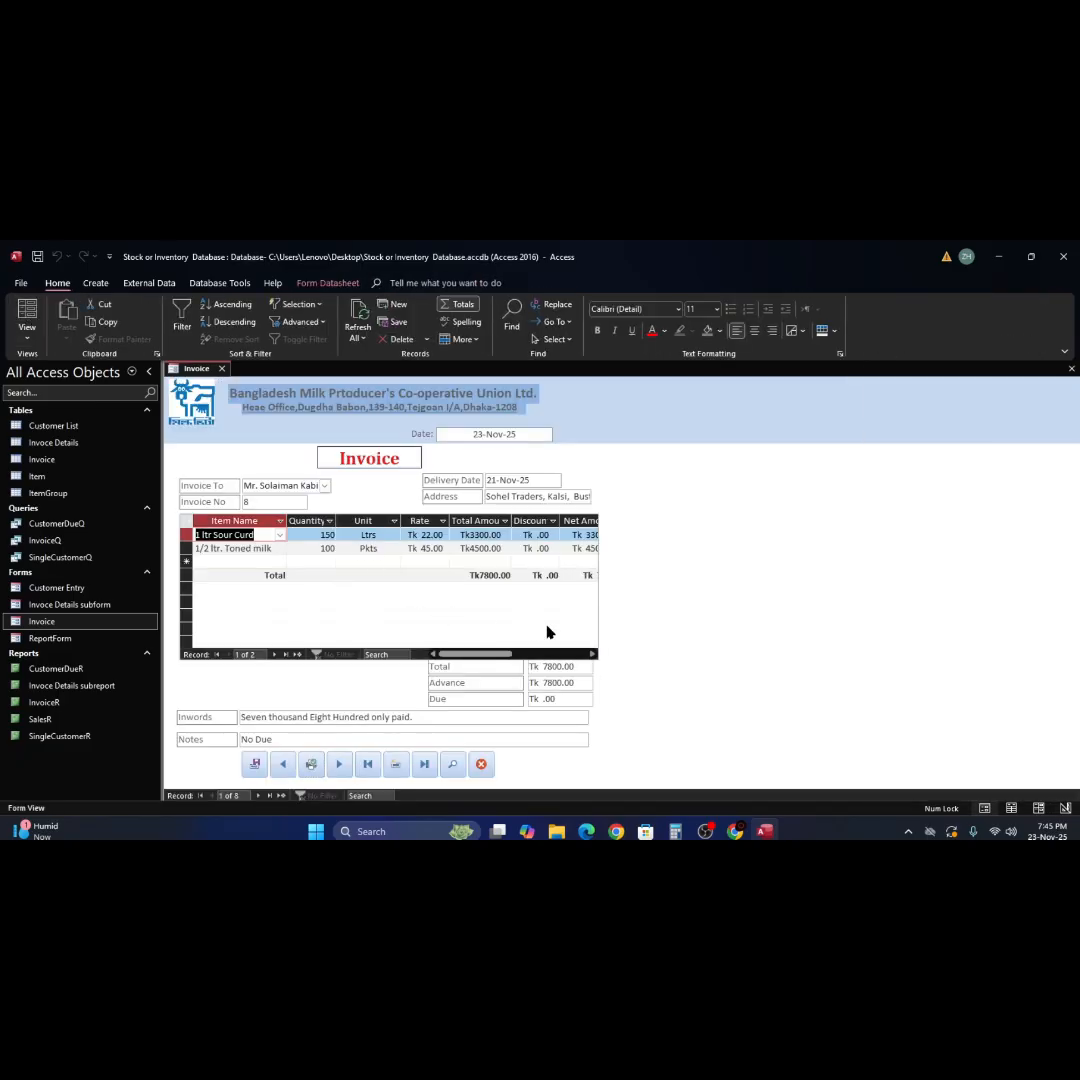
{"action": "left_click", "coordinate": [592, 655]}
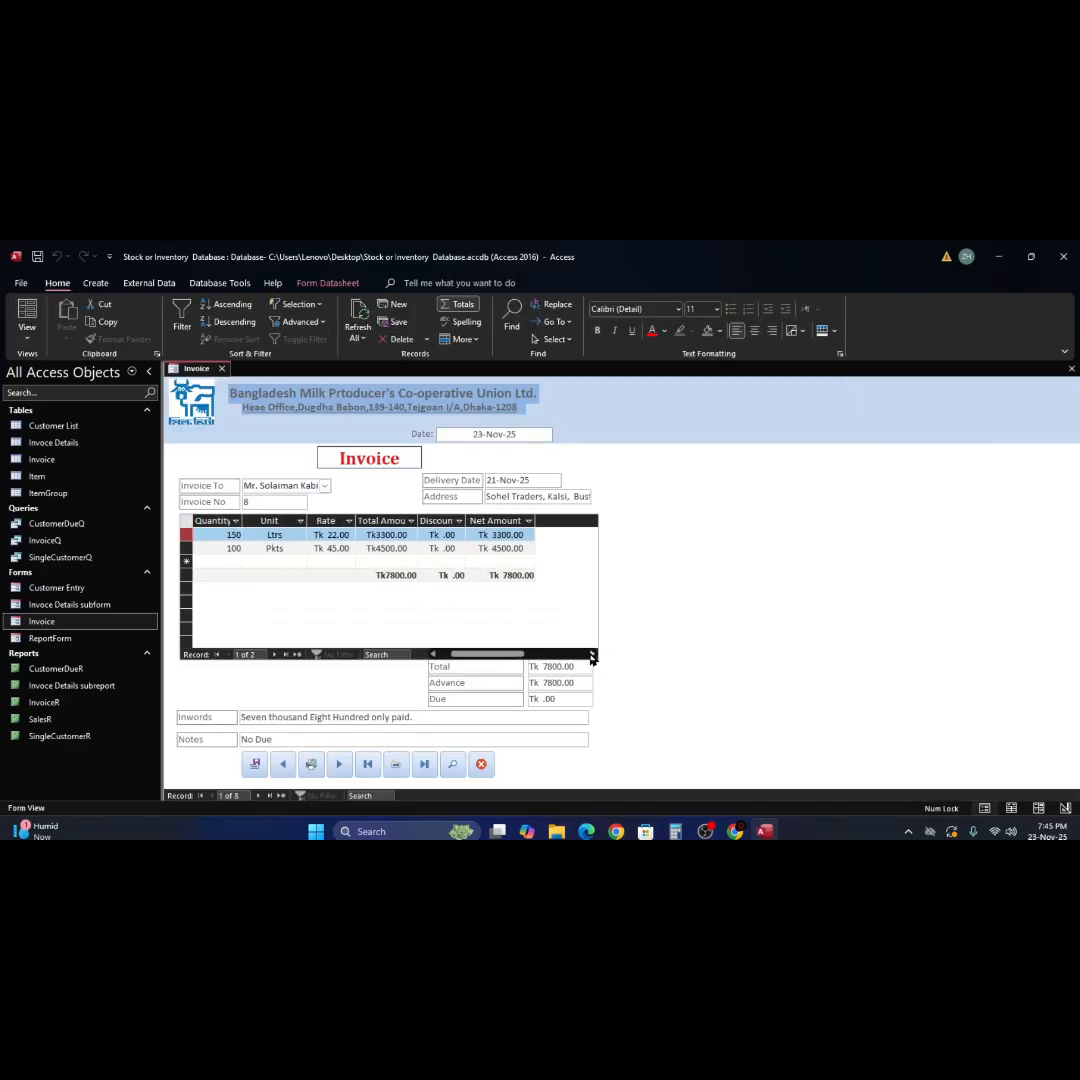
{"action": "right_click", "coordinate": [567, 527]}
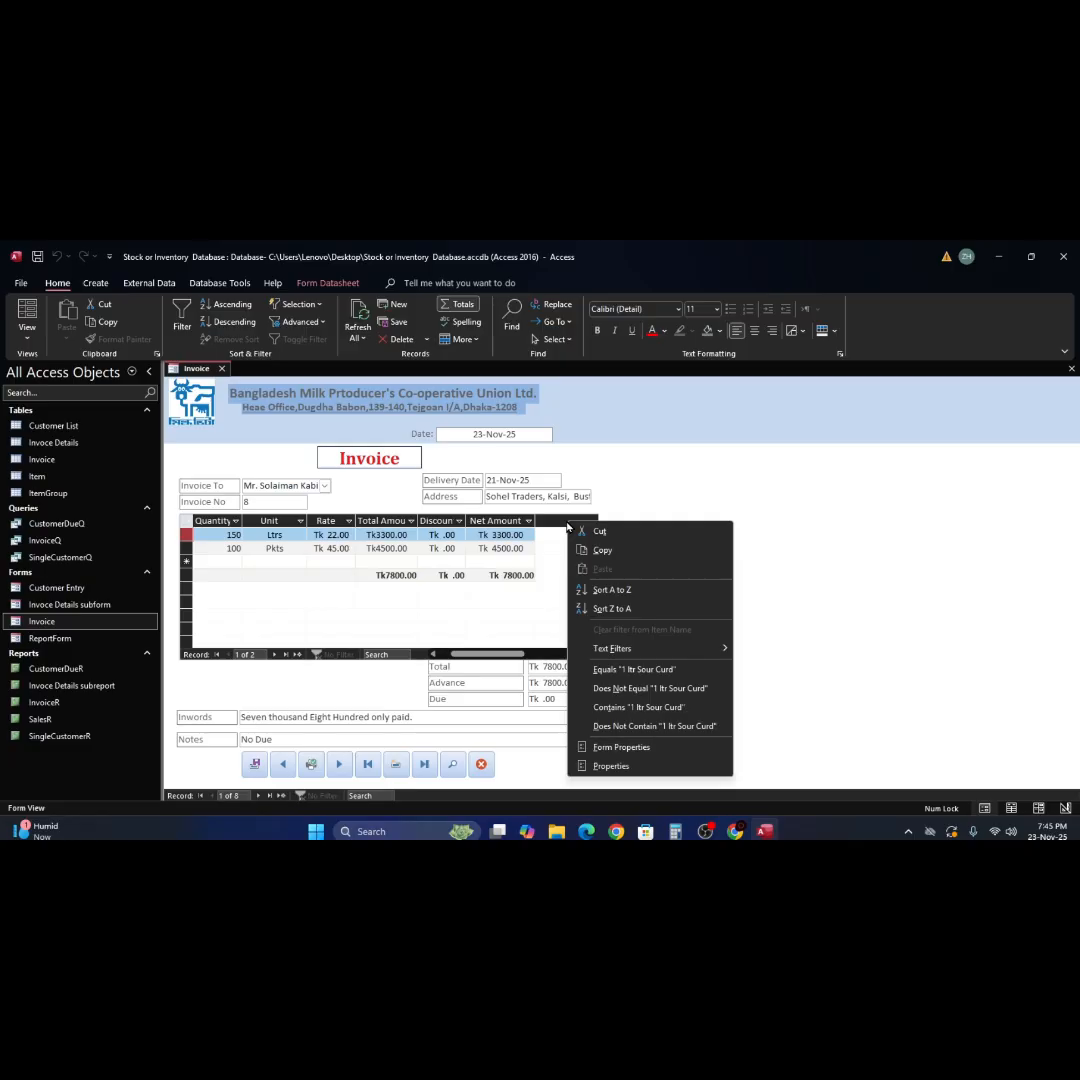
{"action": "left_click", "coordinate": [747, 563]}
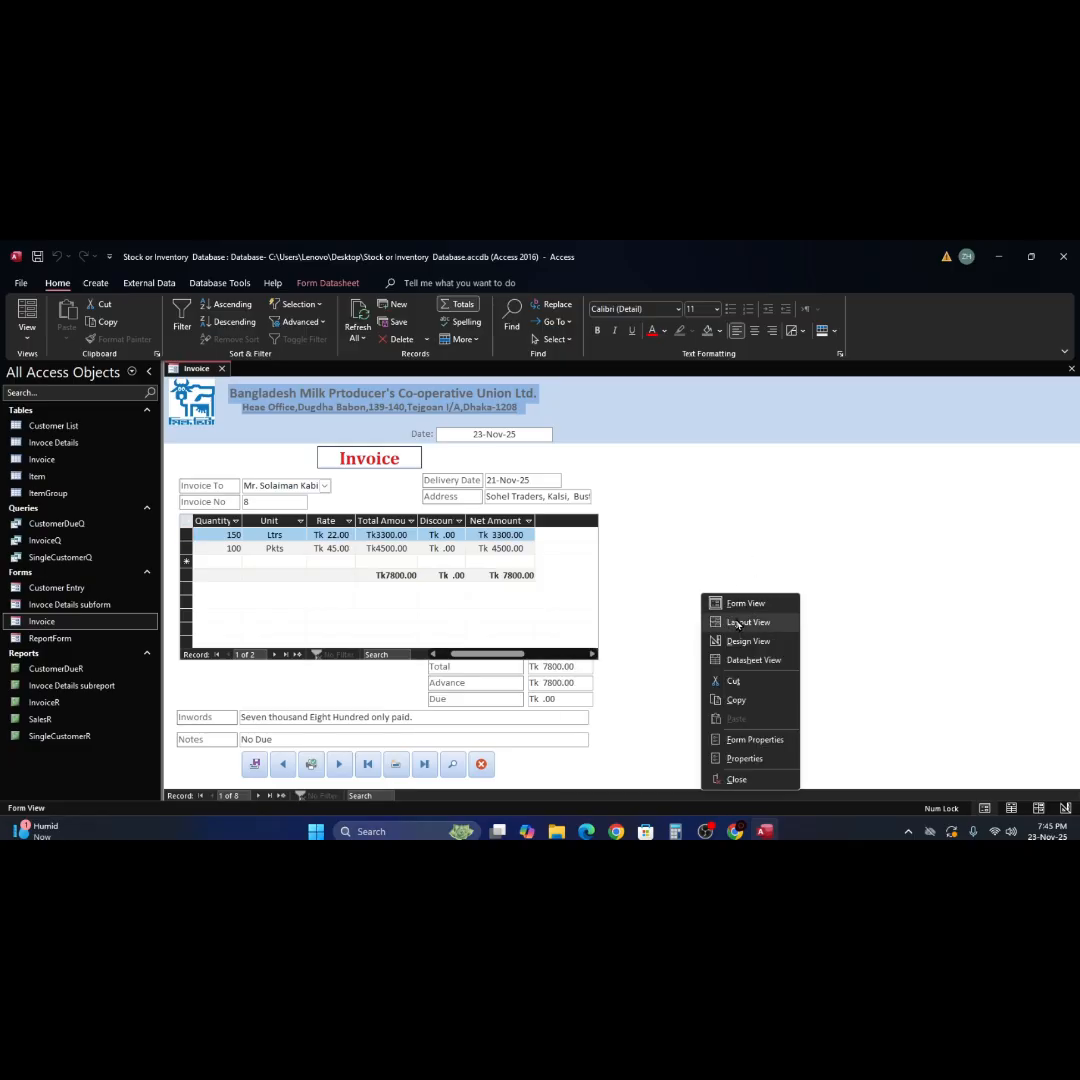
{"action": "right_click", "coordinate": [701, 594]}
{"action": "left_click", "coordinate": [749, 641]}
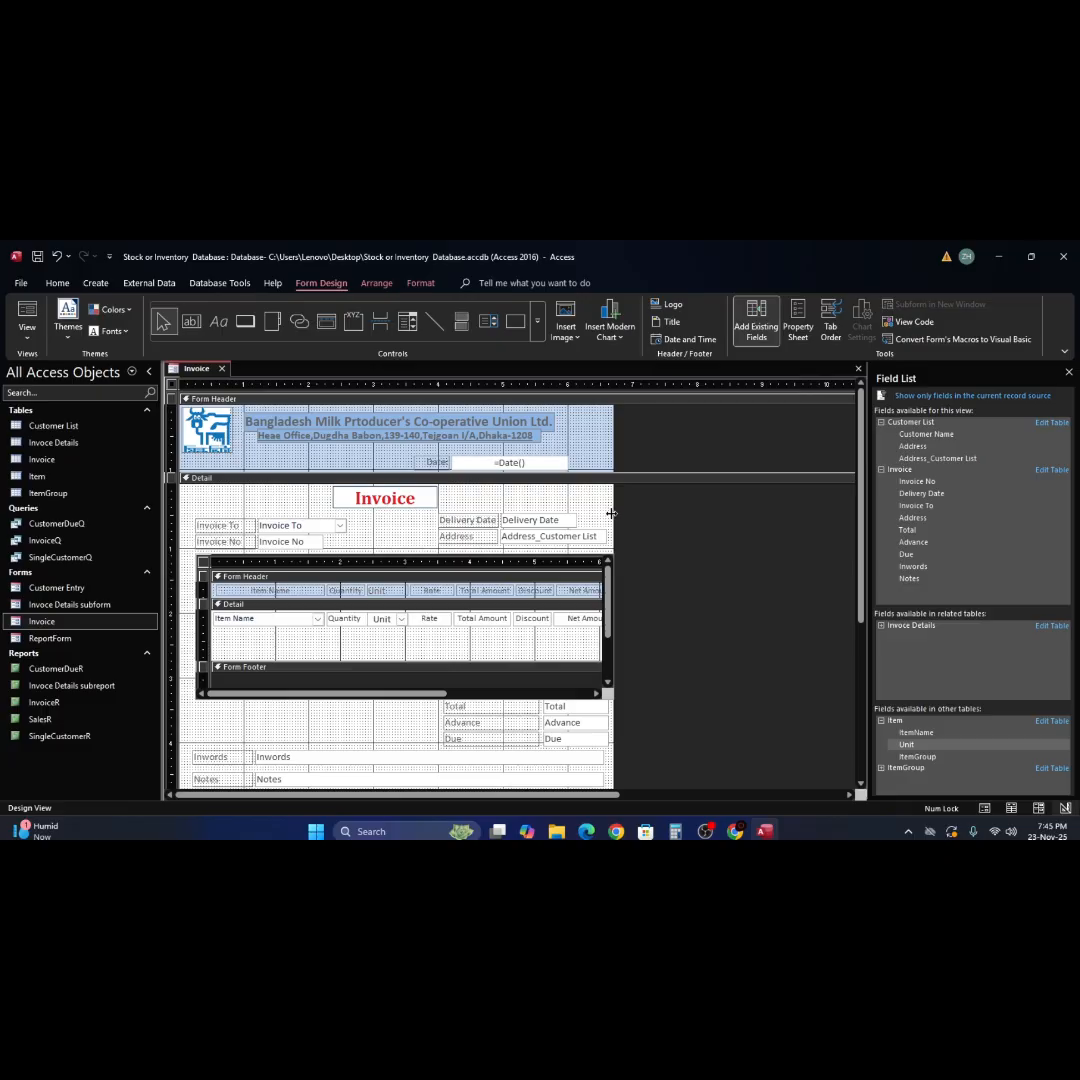
Widen the Invoice form slightly and shift the Delivery Date and Address labels and fields a little to the right
{"action": "scroll", "coordinate": [587, 738], "scroll_direction": "down", "scroll_amount": 3}
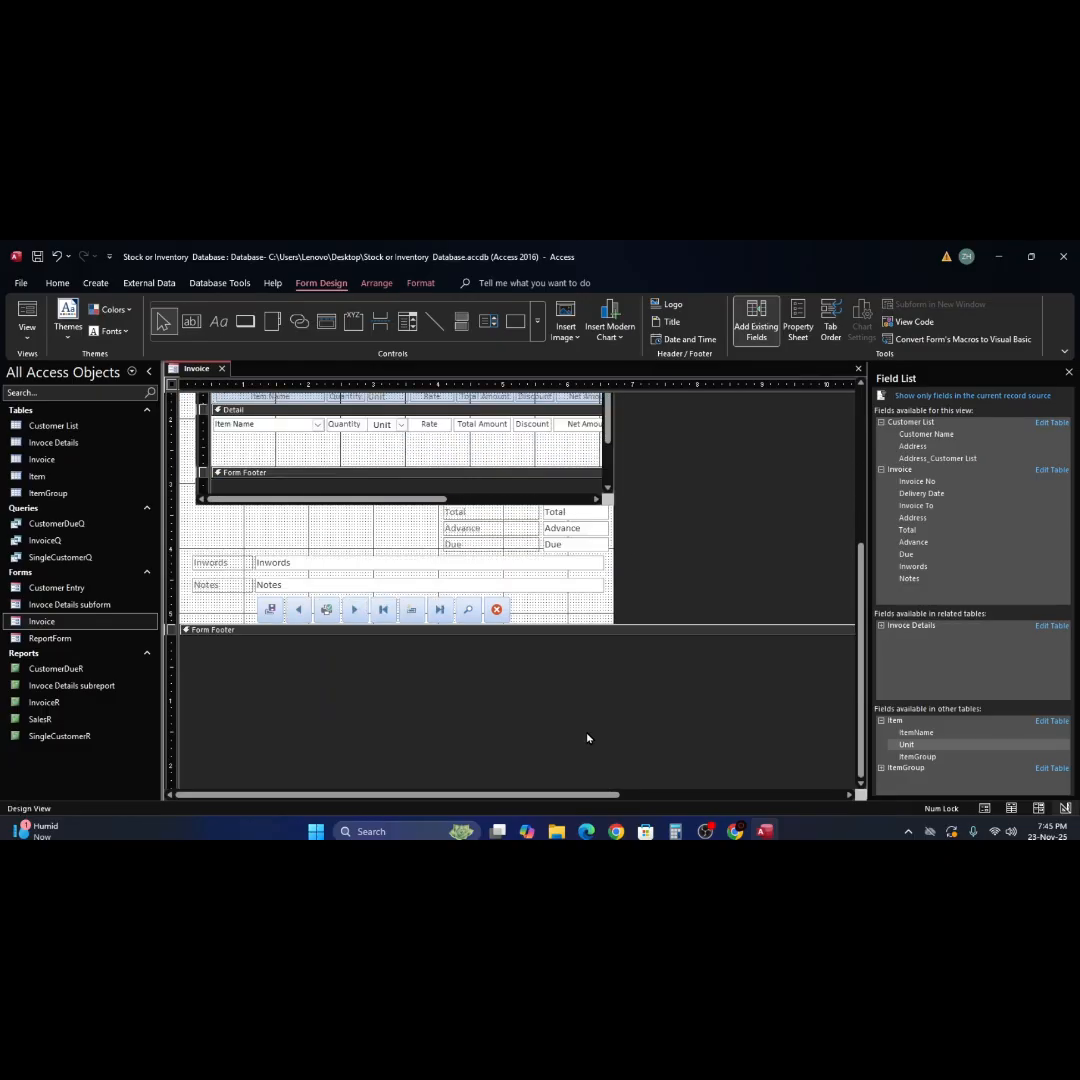
{"action": "scroll", "coordinate": [589, 664], "scroll_direction": "up", "scroll_amount": 3}
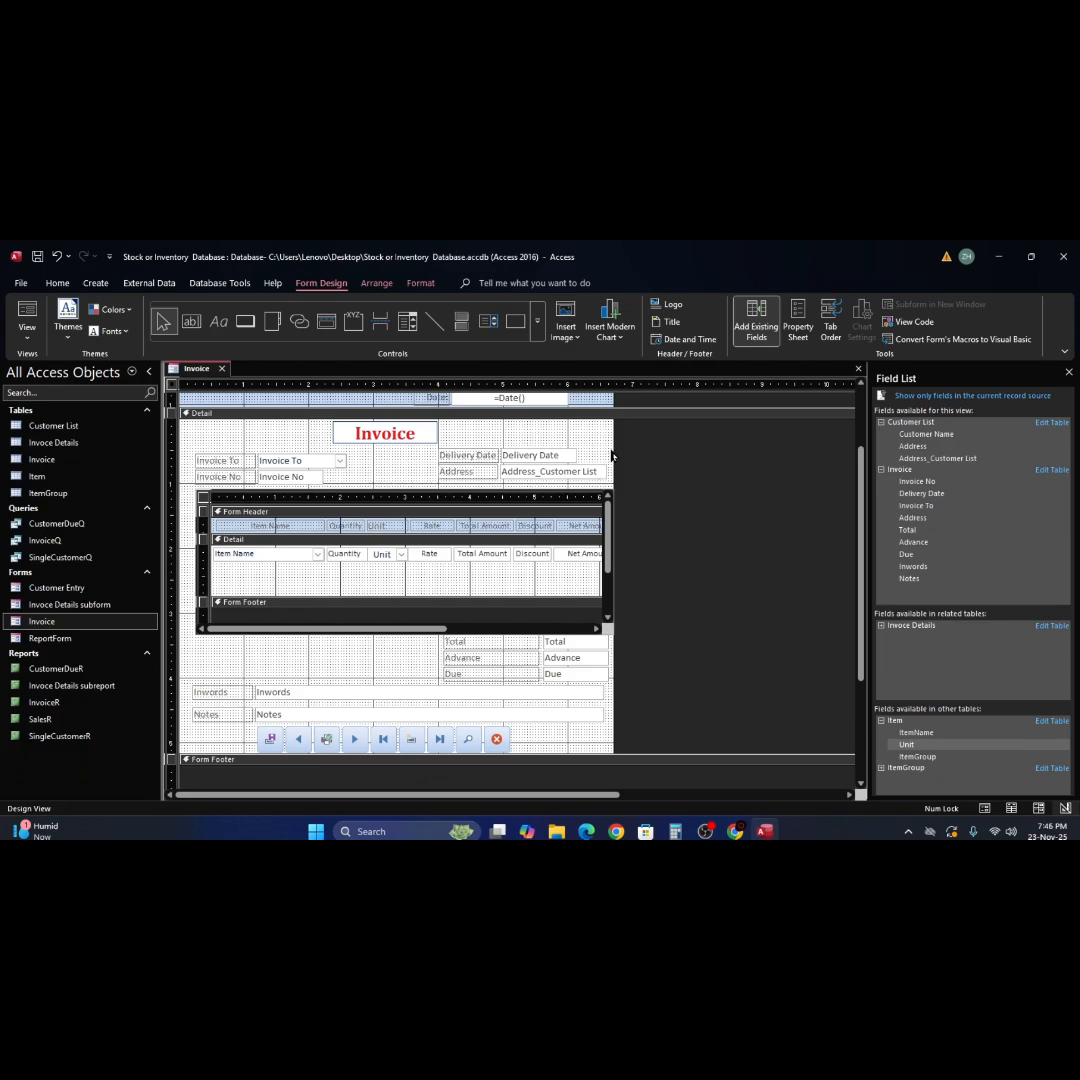
{"action": "left_click_drag", "start_coordinate": [612, 449], "coordinate": [460, 492]}
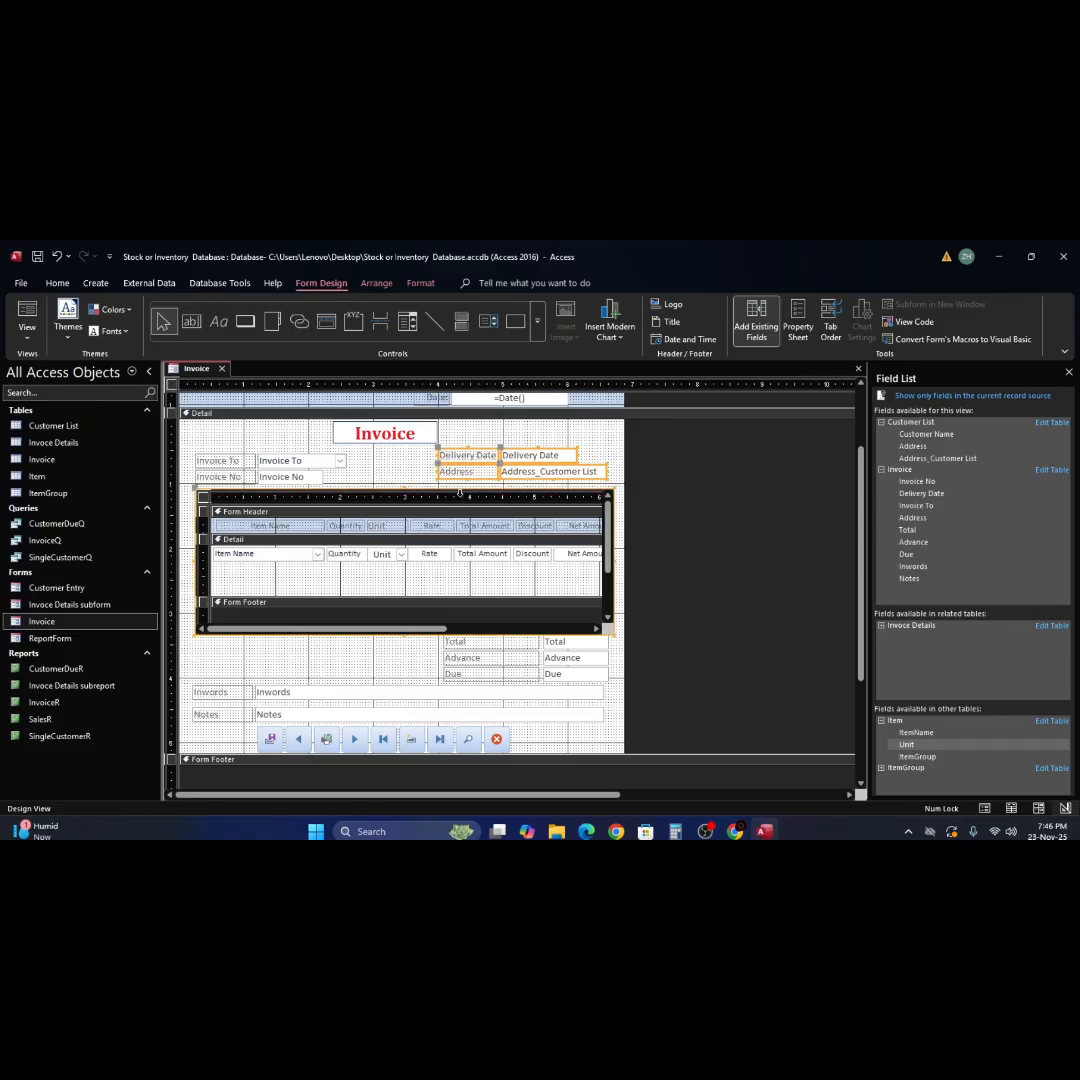
{"action": "left_click", "coordinate": [577, 438]}
{"action": "left_click_drag", "start_coordinate": [434, 449], "coordinate": [605, 475]}
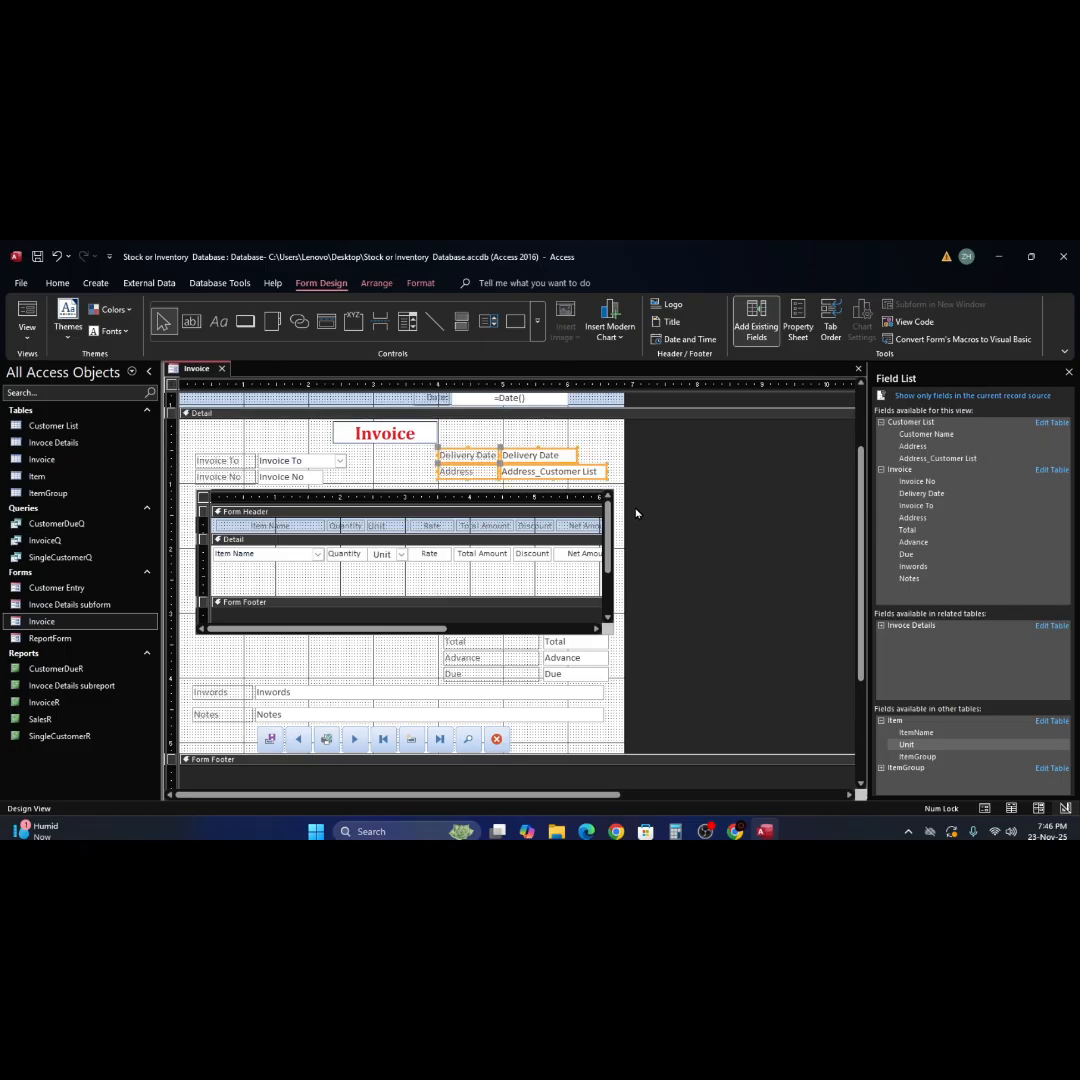
{"action": "key", "text": "Right"}
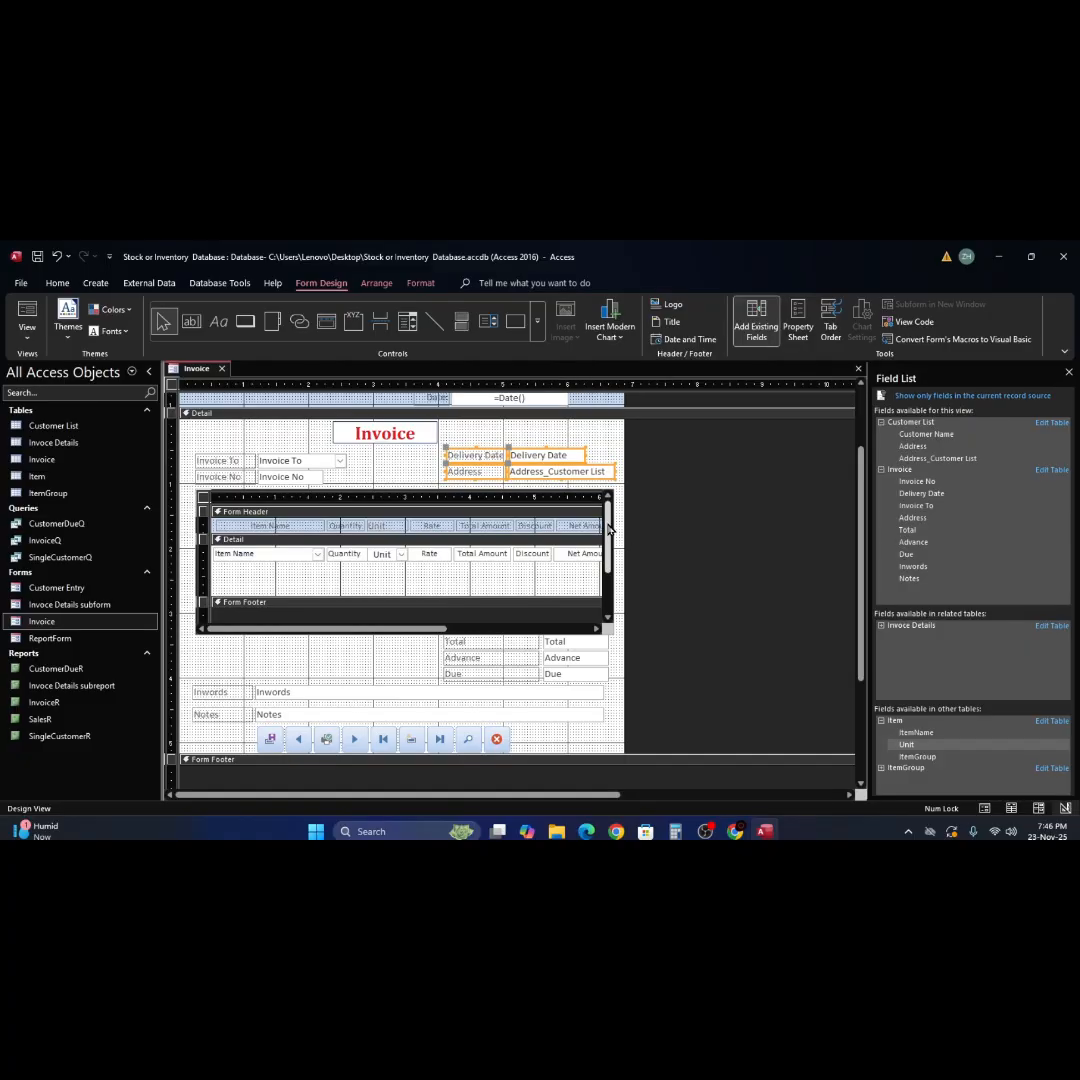
Enlarge the Invoce Details subform control to reach the Invoice form's widened right edge
{"action": "left_click", "coordinate": [579, 492]}
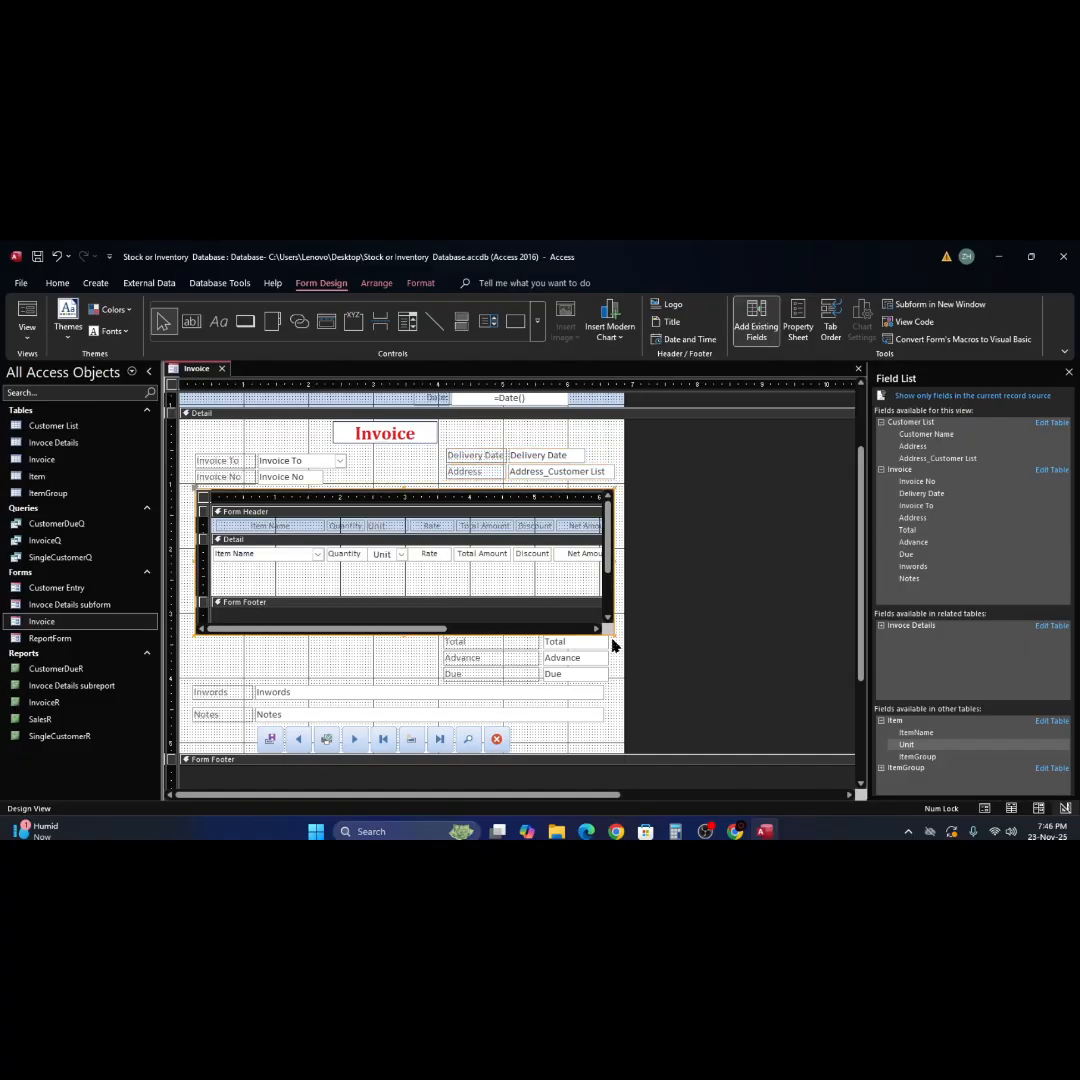
{"action": "left_click", "coordinate": [611, 634]}
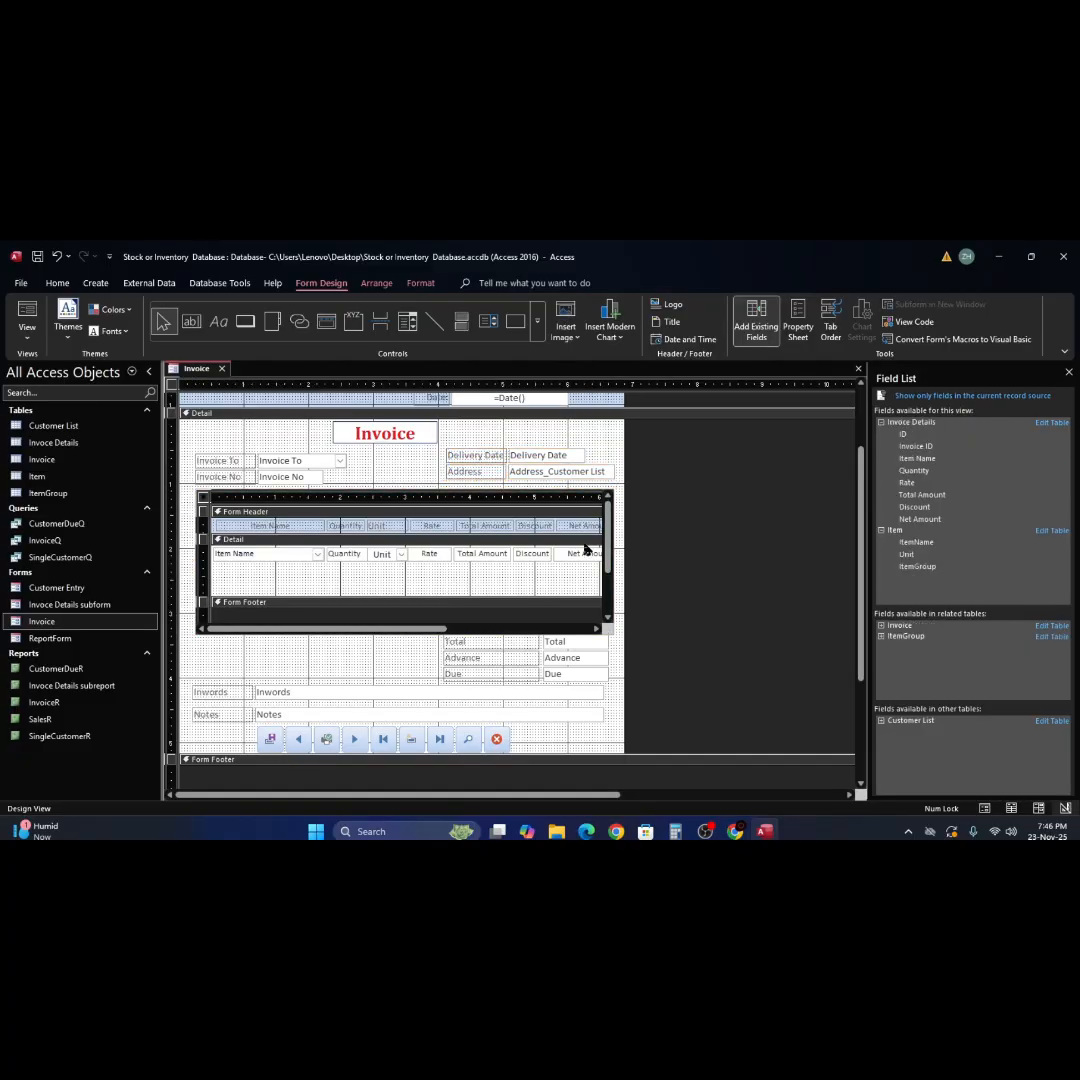
{"action": "left_click", "coordinate": [588, 491]}
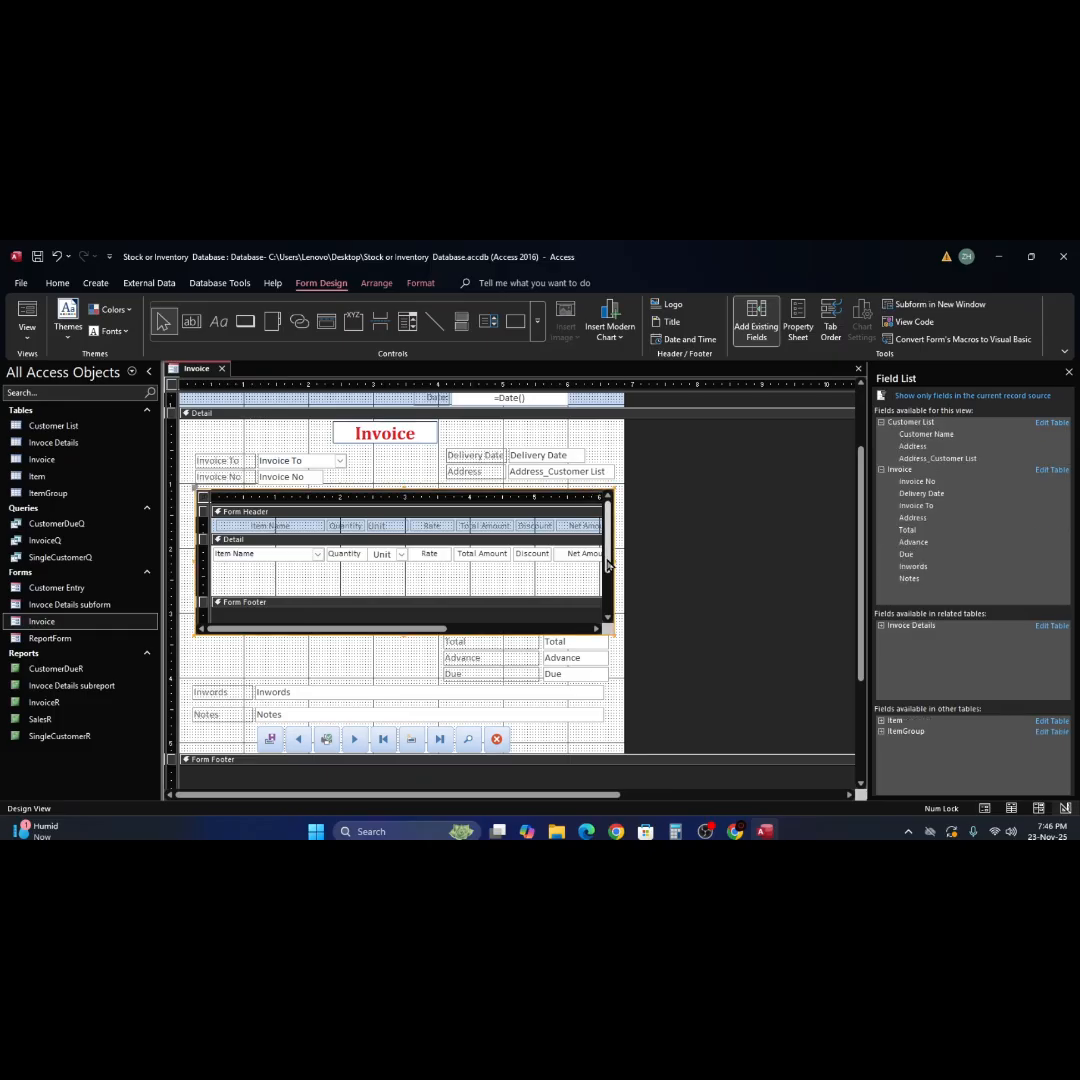
{"action": "left_click_drag", "start_coordinate": [613, 634], "coordinate": [625, 640]}
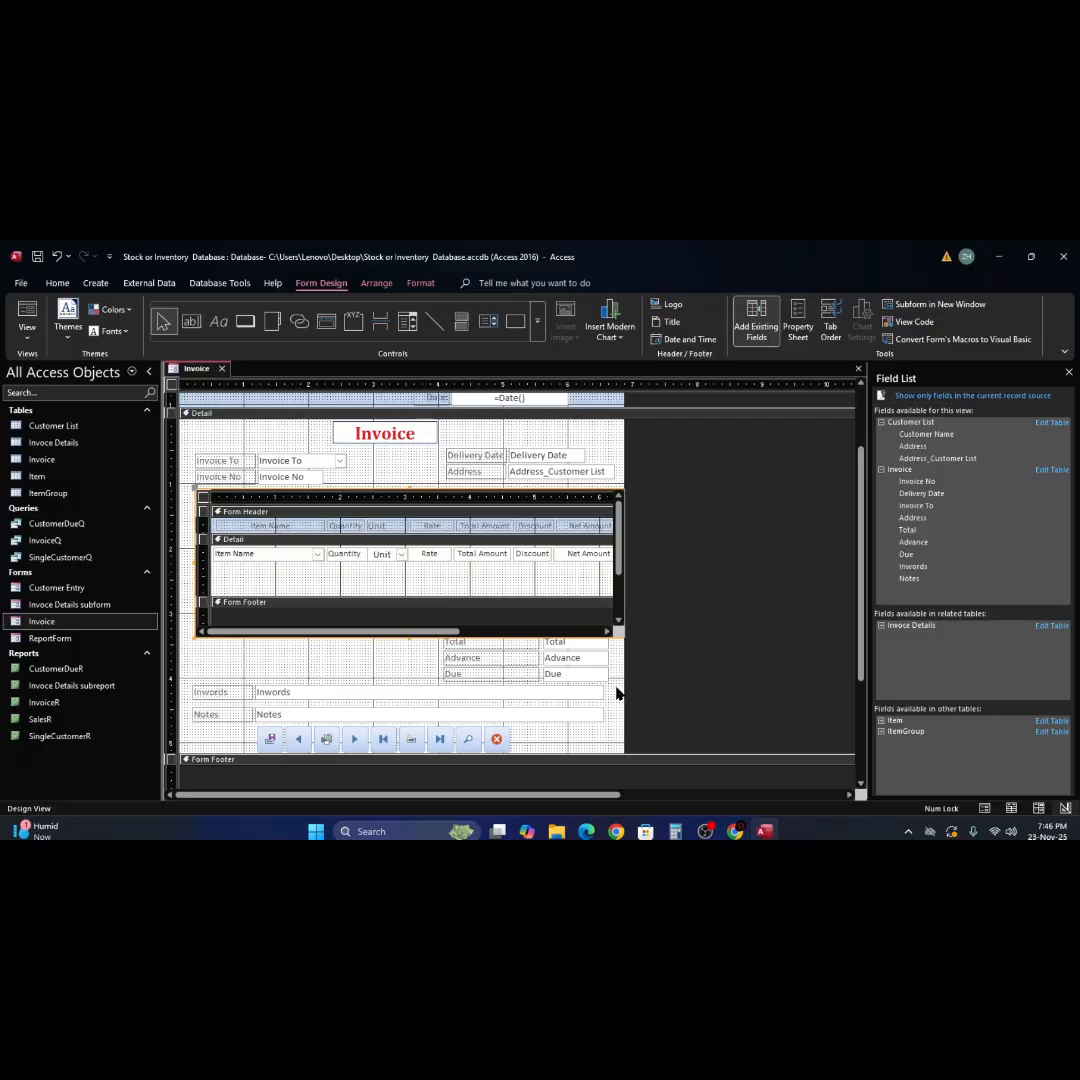
In Form View, narrow the subform's Net Amount, Discount and Unit columns so all columns fit and the net amounts stay readable
{"action": "left_click", "coordinate": [27, 312]}
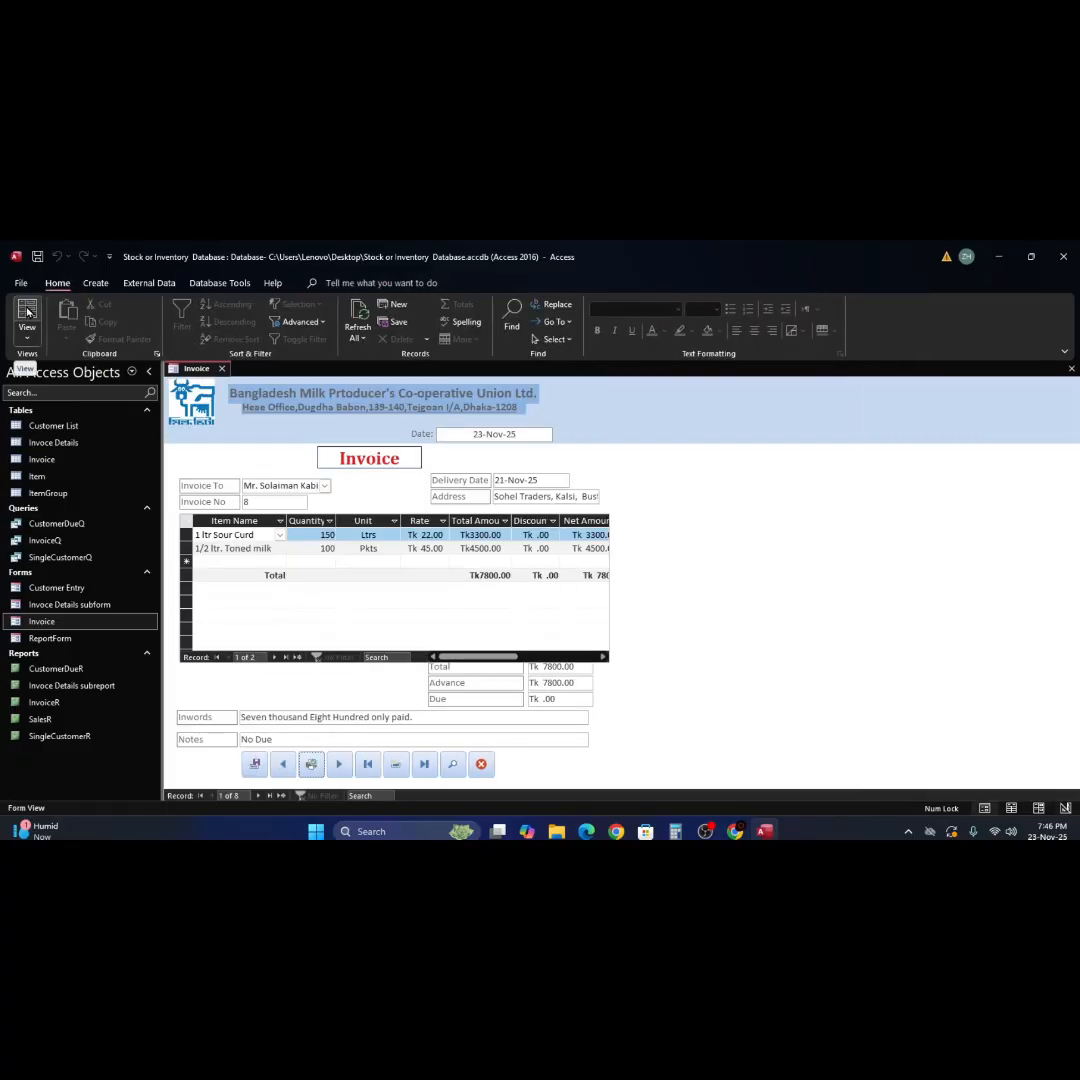
{"action": "left_click_drag", "start_coordinate": [491, 657], "coordinate": [434, 670]}
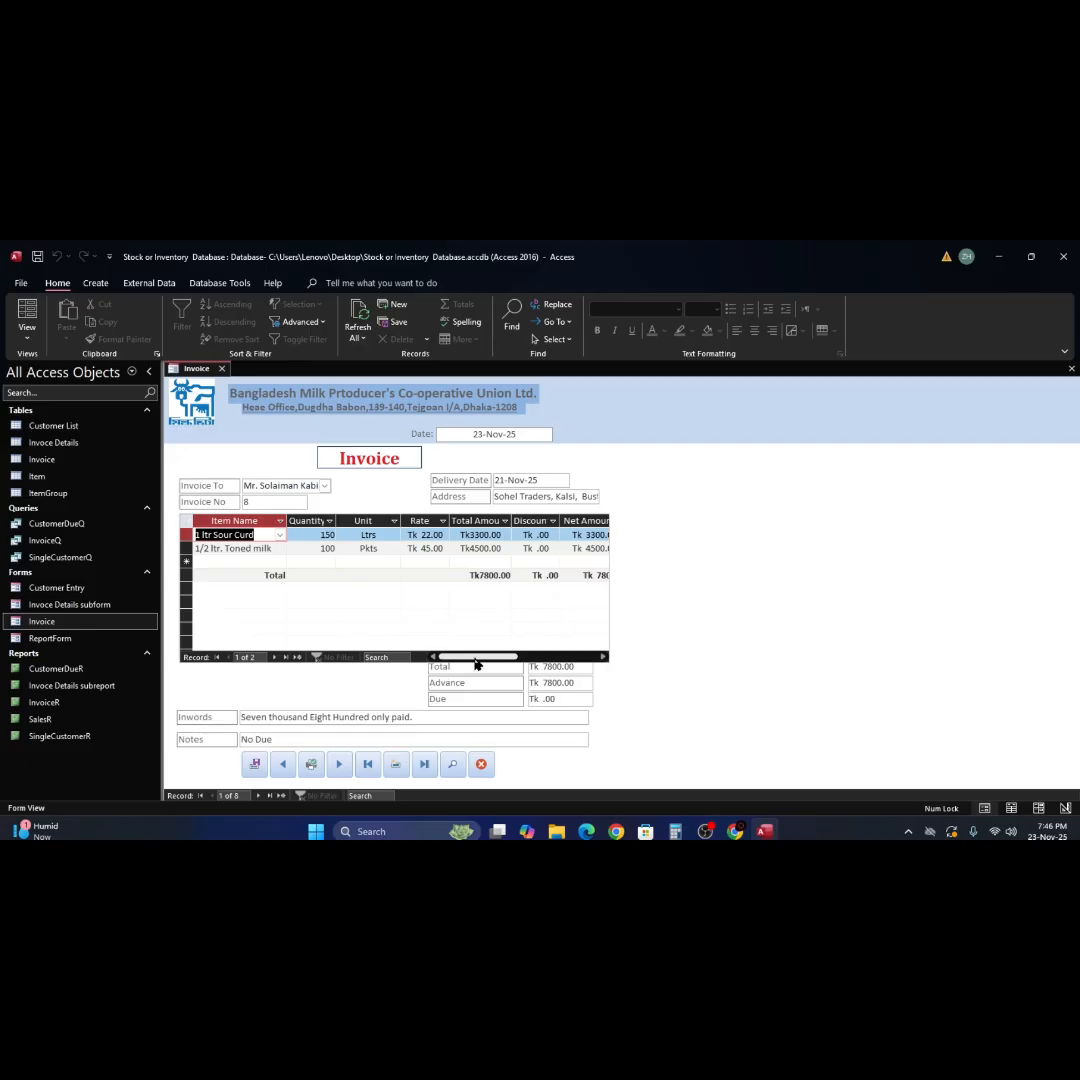
{"action": "left_click_drag", "start_coordinate": [500, 661], "coordinate": [548, 657]}
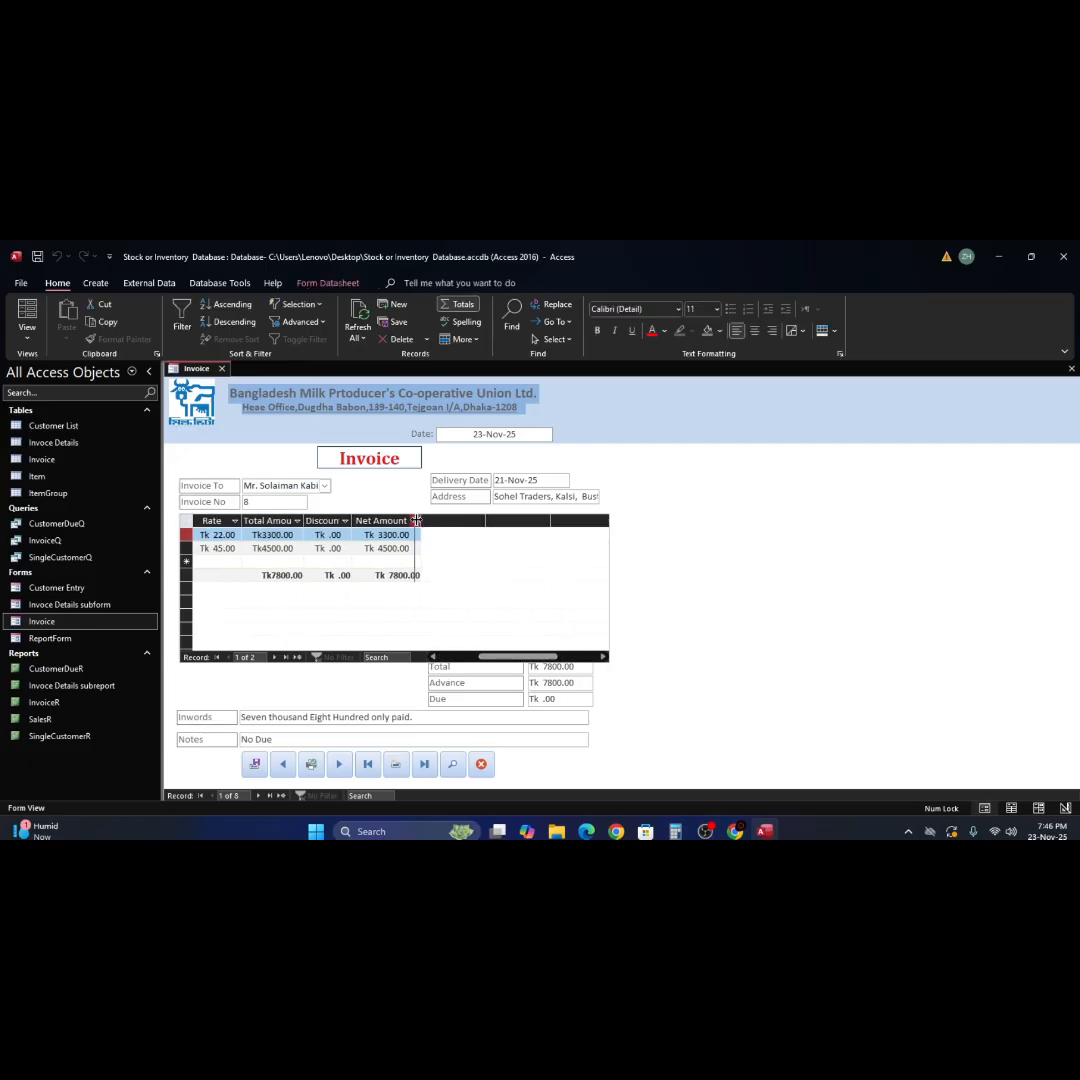
{"action": "left_click_drag", "start_coordinate": [420, 522], "coordinate": [400, 531]}
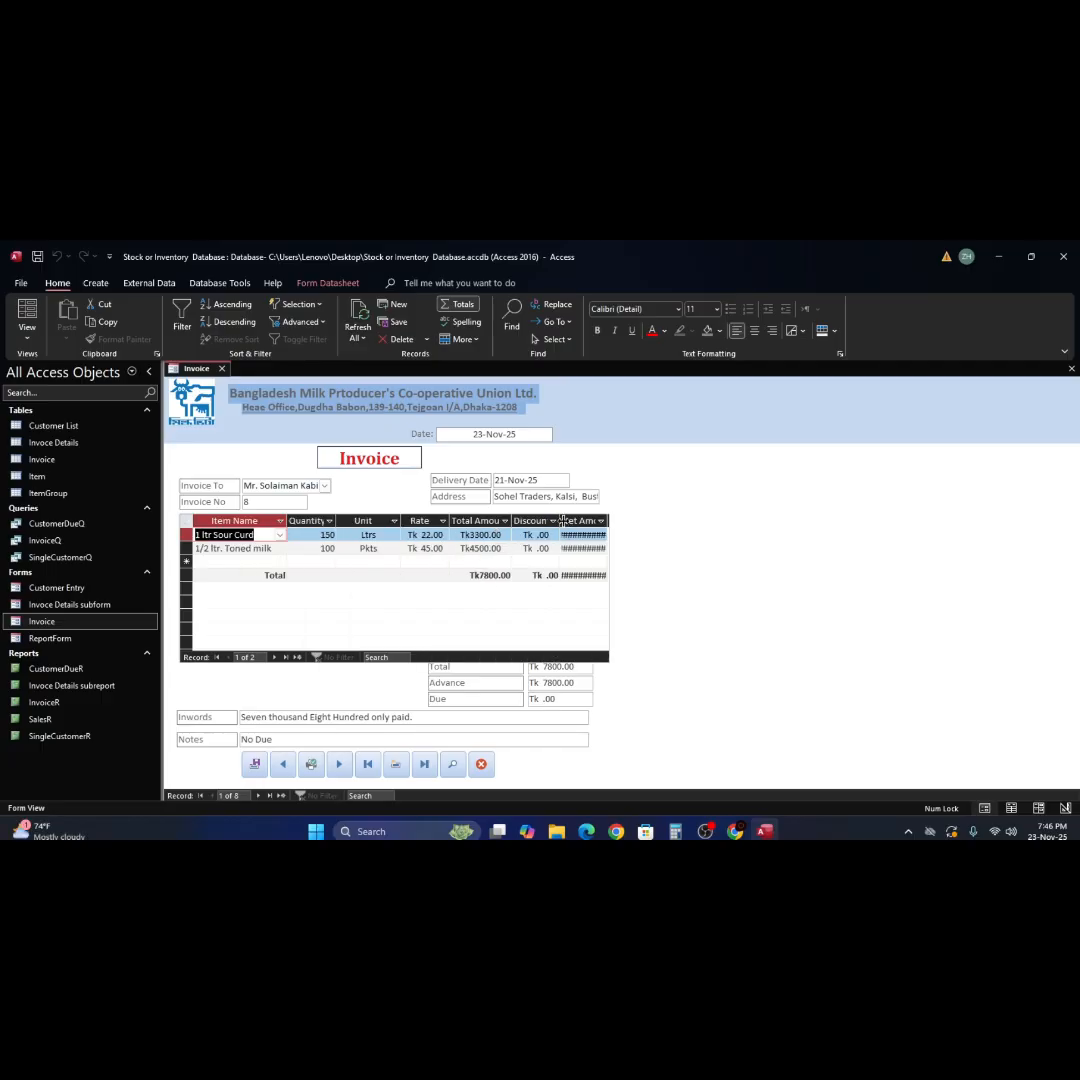
{"action": "left_click_drag", "start_coordinate": [563, 521], "coordinate": [556, 522]}
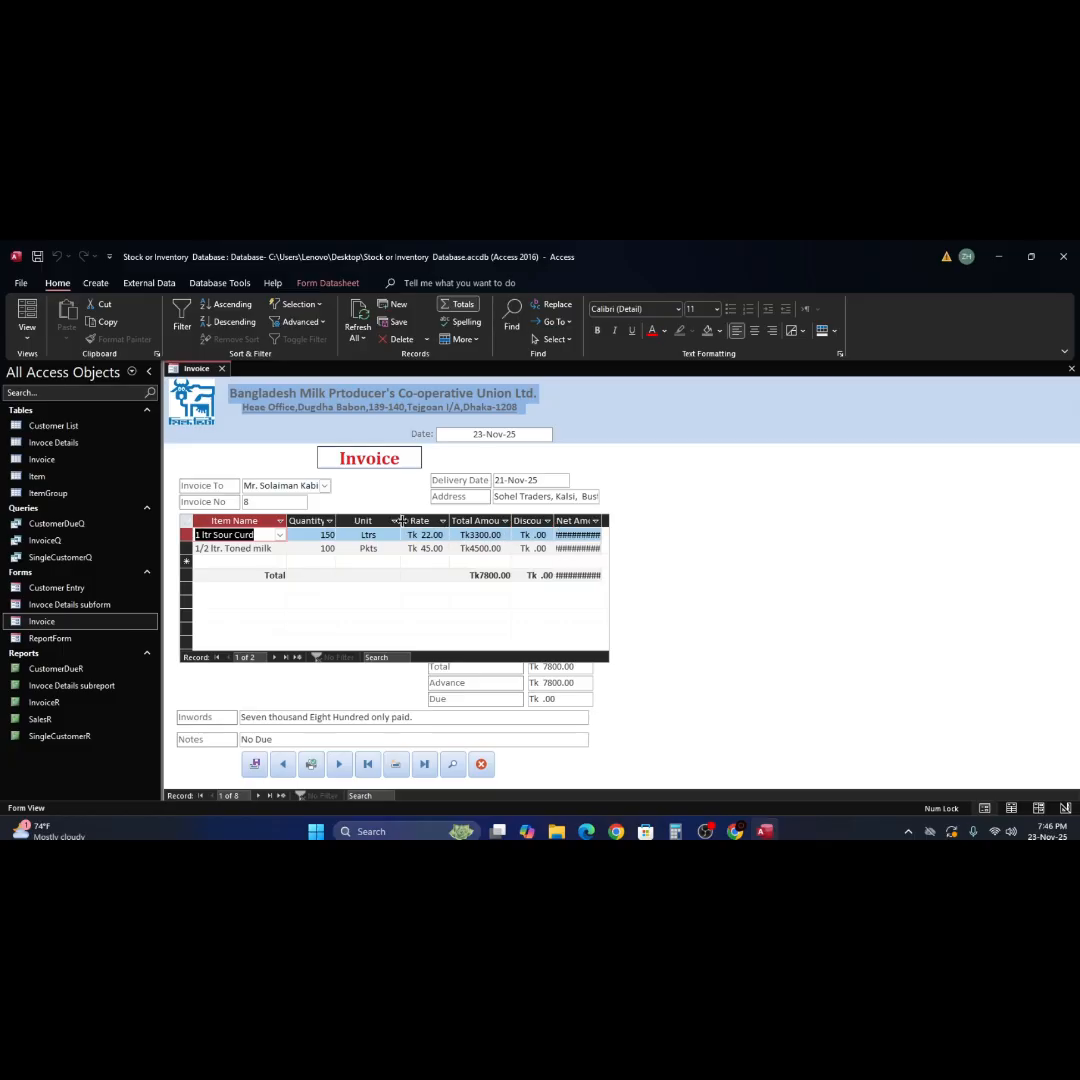
{"action": "left_click_drag", "start_coordinate": [401, 521], "coordinate": [383, 522]}
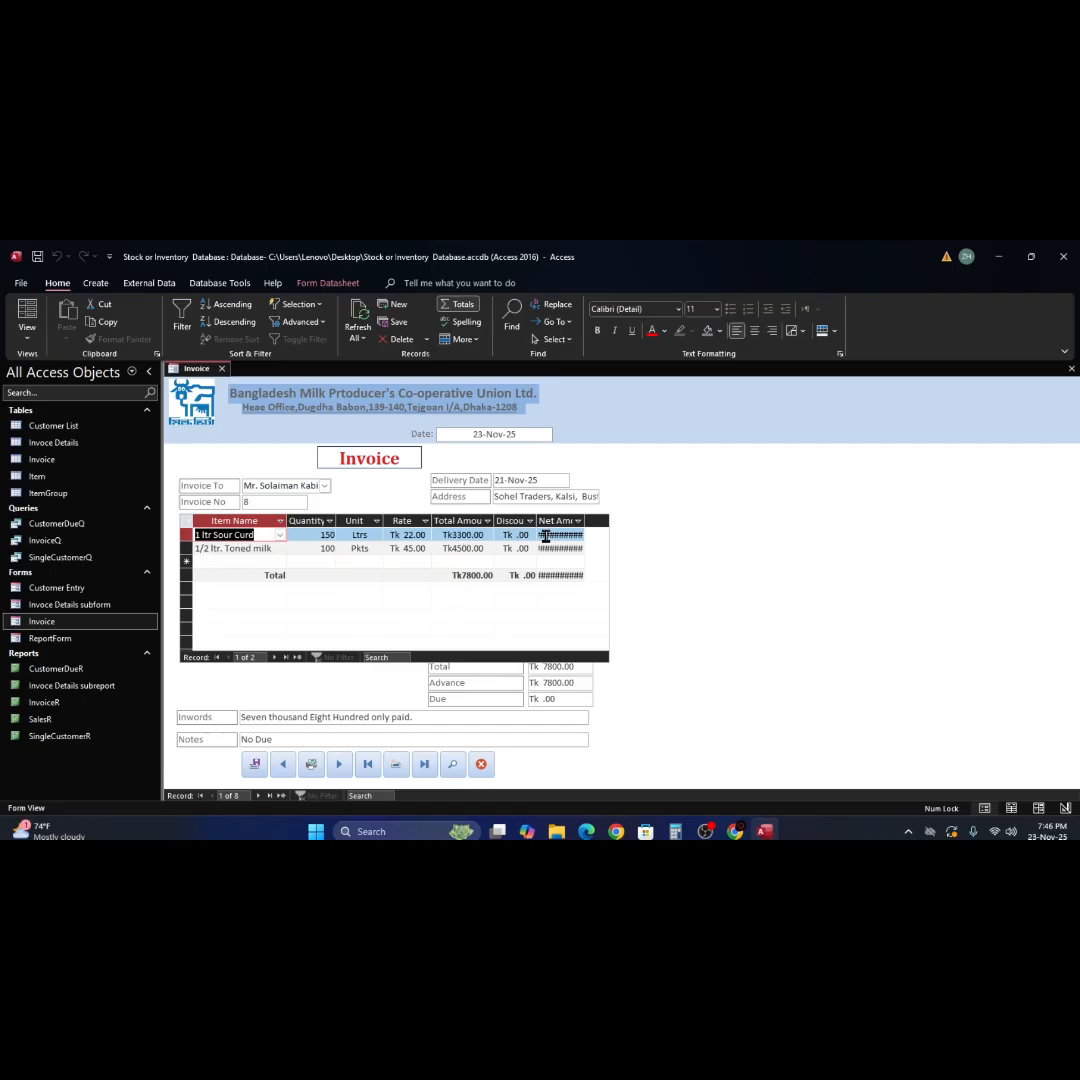
{"action": "left_click_drag", "start_coordinate": [585, 522], "coordinate": [590, 521]}
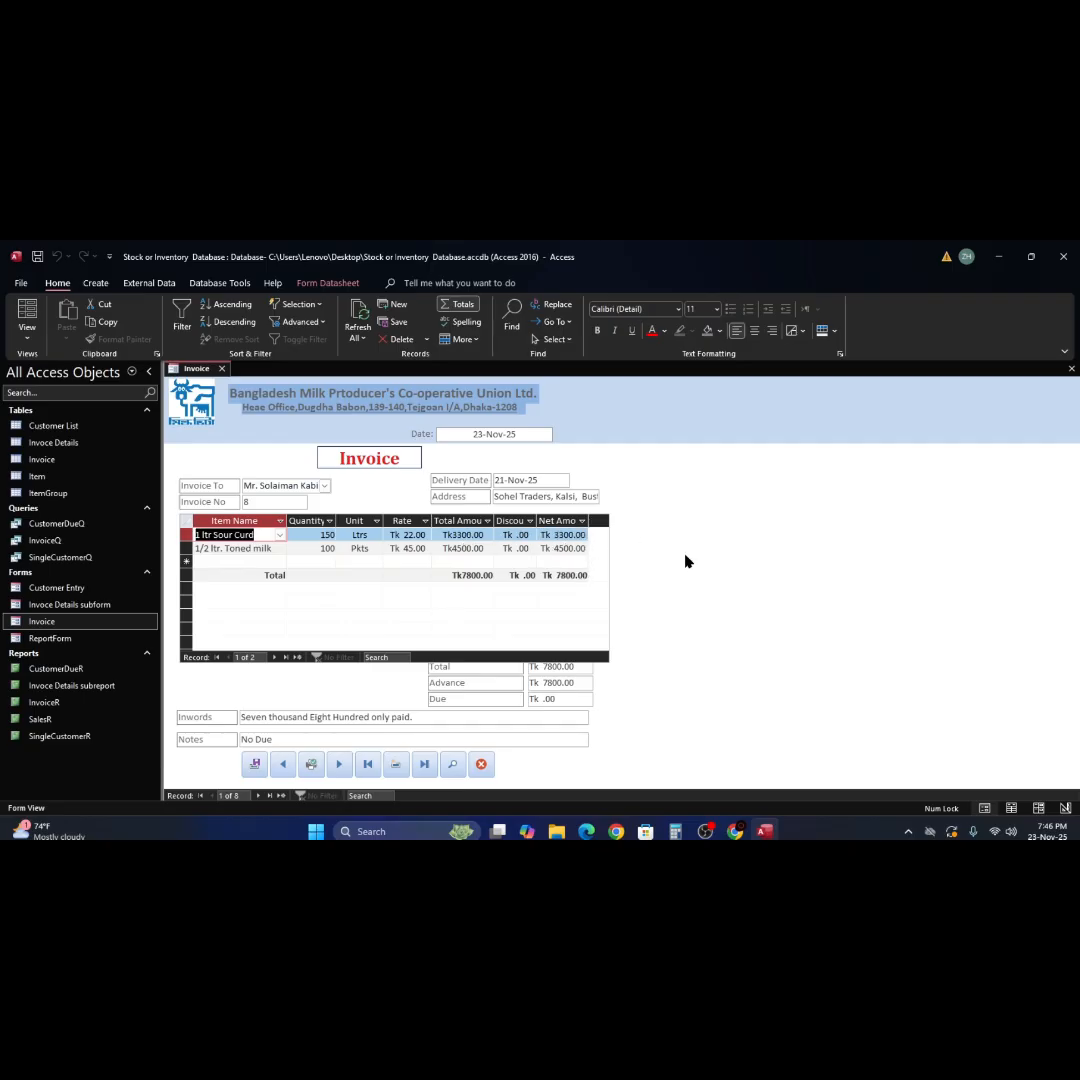
Check the refitted subform columns in Layout View and Form View, and return to Design View
{"action": "left_click", "coordinate": [28, 313]}
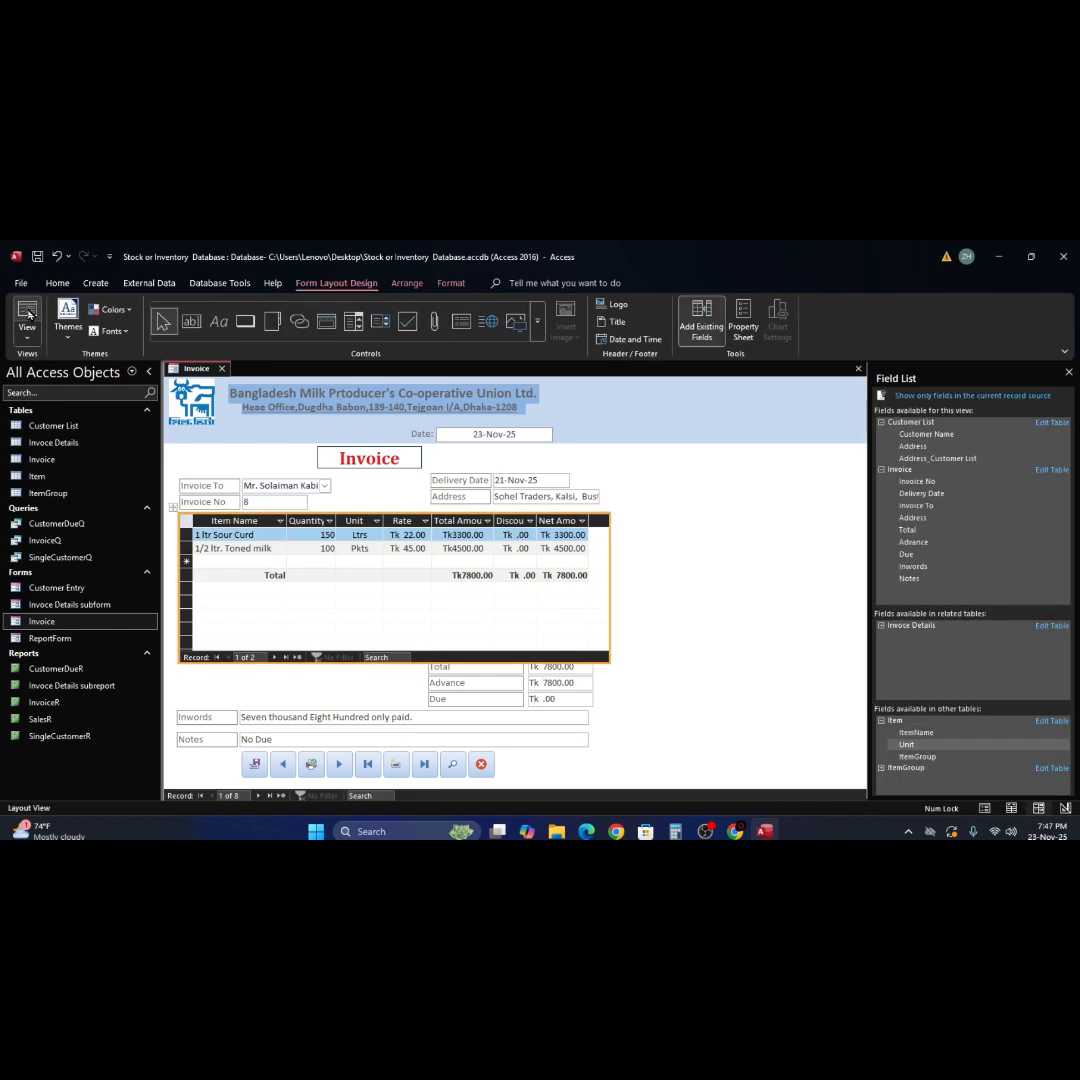
{"action": "right_click", "coordinate": [658, 529]}
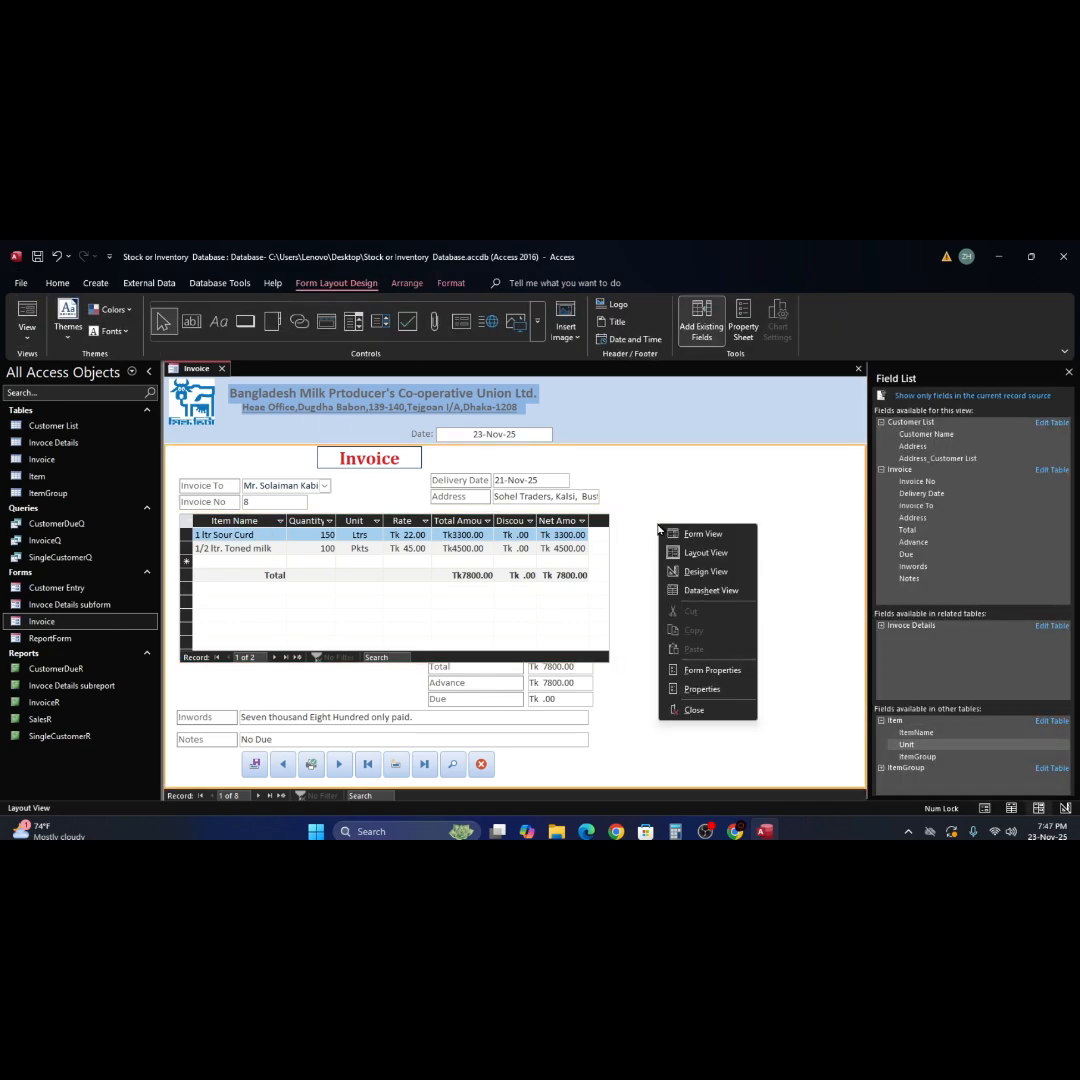
{"action": "left_click", "coordinate": [701, 533]}
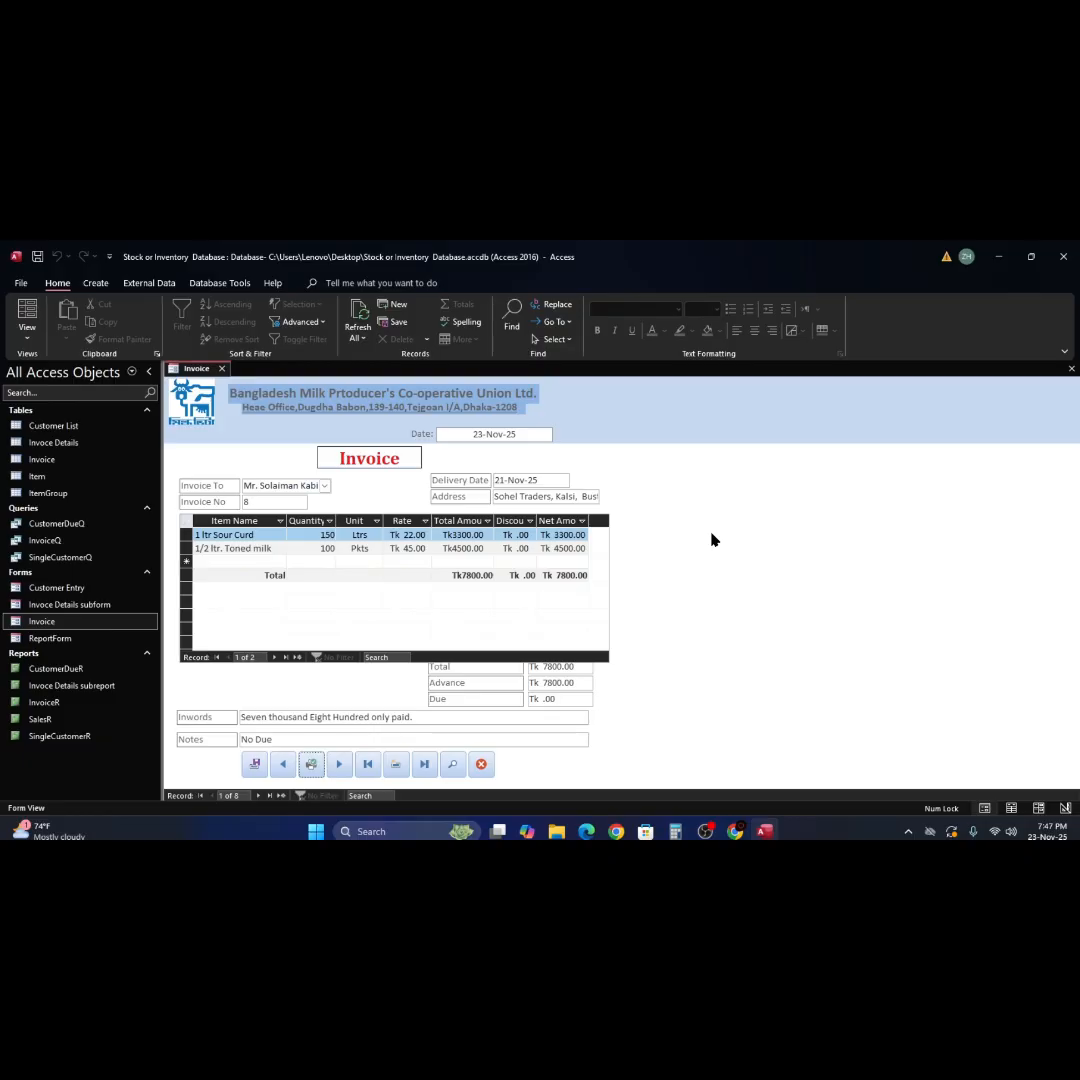
{"action": "left_click", "coordinate": [510, 538]}
{"action": "right_click", "coordinate": [647, 547]}
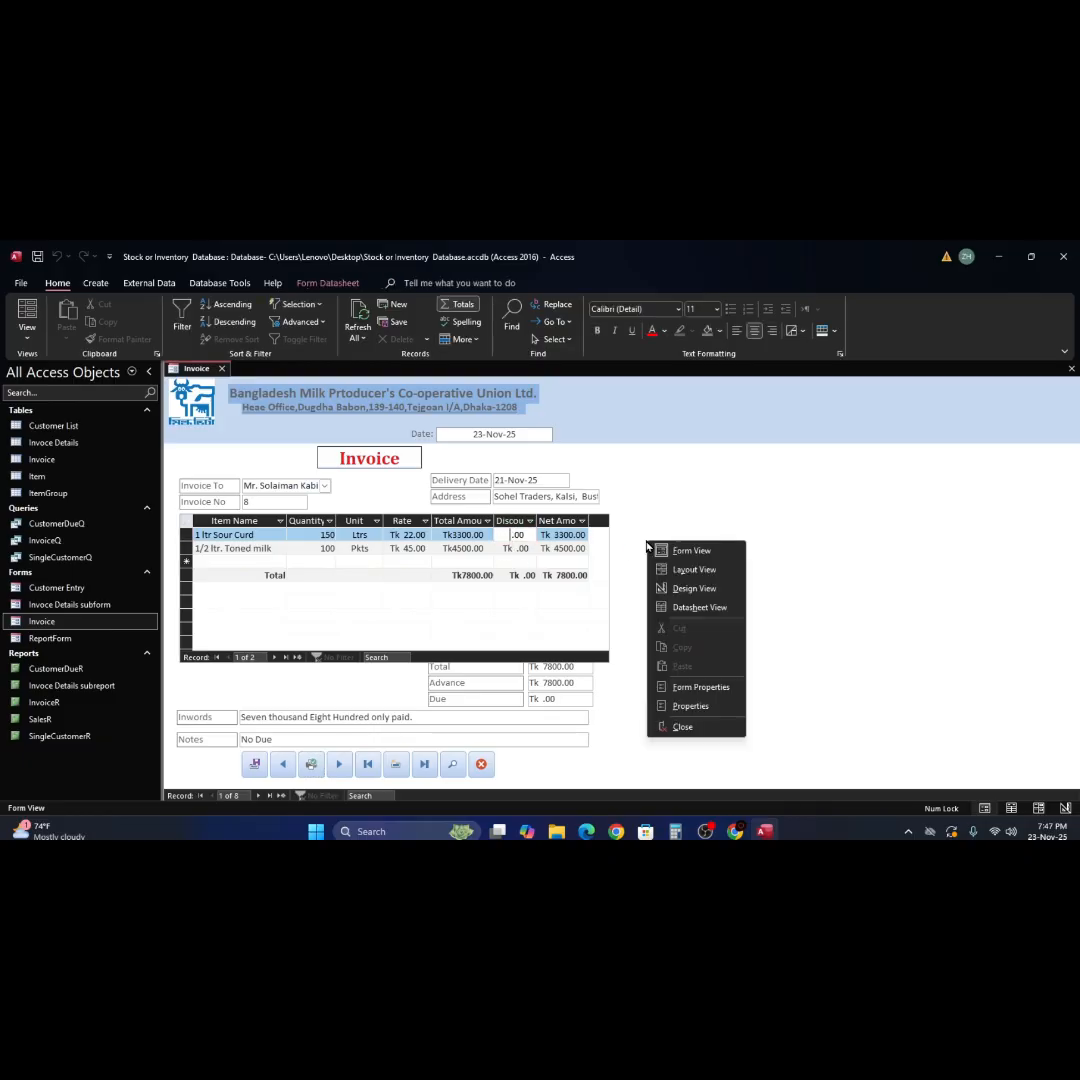
{"action": "left_click", "coordinate": [714, 589]}
Shift the Total, Advance and Due labels and fields slightly right, towards the subform's right edge
{"action": "scroll", "coordinate": [733, 651], "scroll_direction": "down", "scroll_amount": 3}
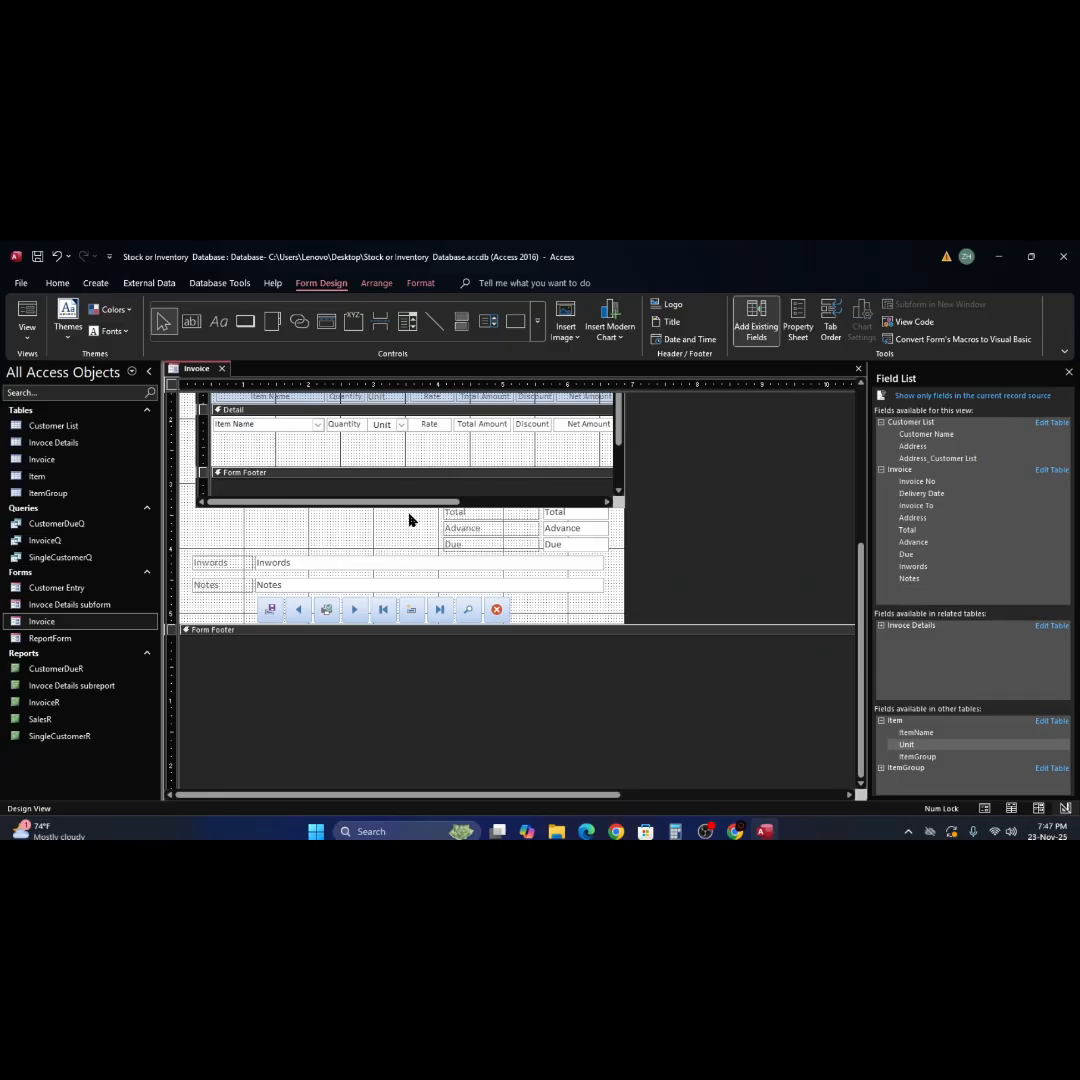
{"action": "left_click_drag", "start_coordinate": [409, 516], "coordinate": [596, 541]}
{"action": "key", "text": "Right"}
{"action": "key", "text": "Right"}
{"action": "key", "text": "Right"}
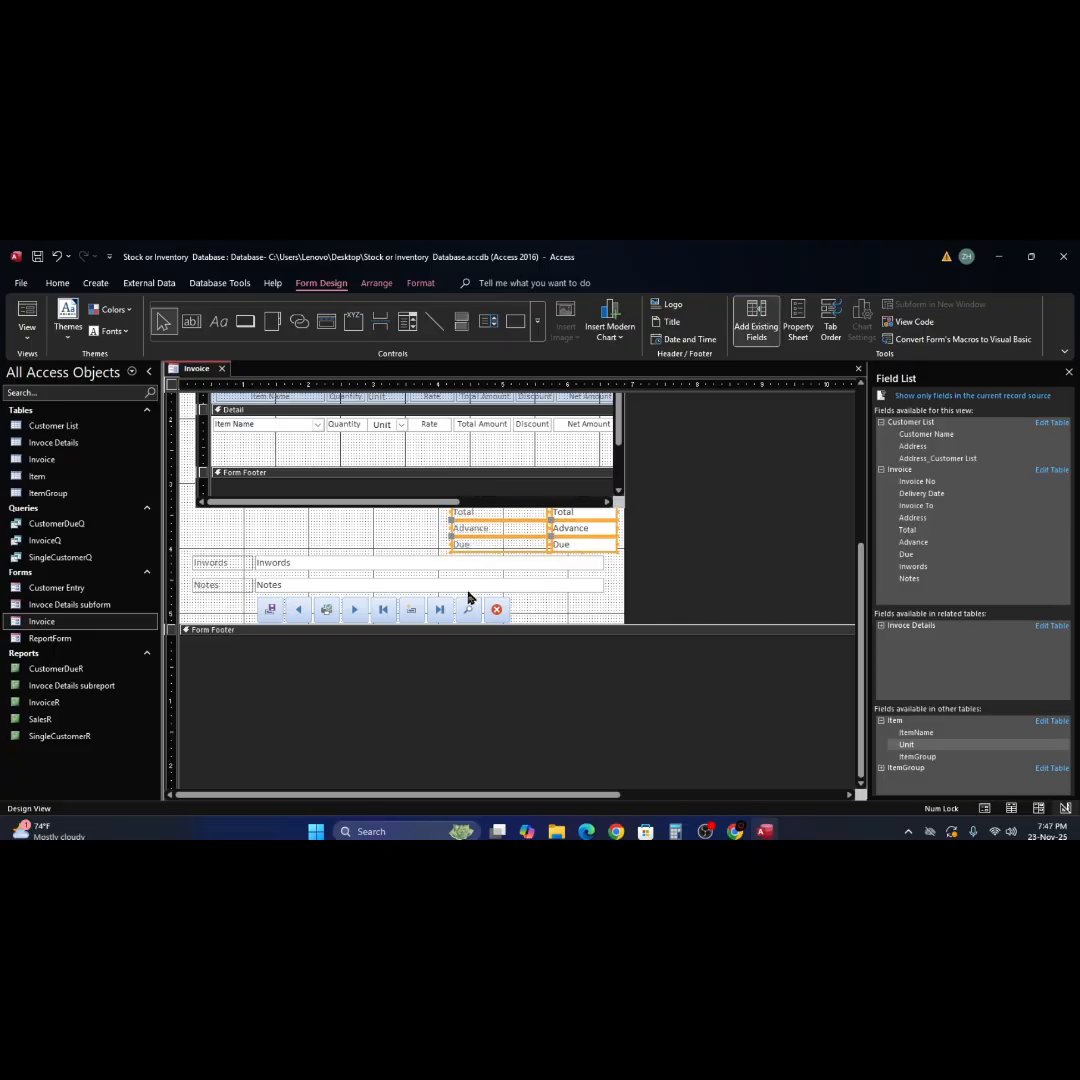
Shift the Inwords and Notes fields with their labels and the row of command buttons right, lining up with the Total fields' right edge
{"action": "left_click", "coordinate": [242, 546]}
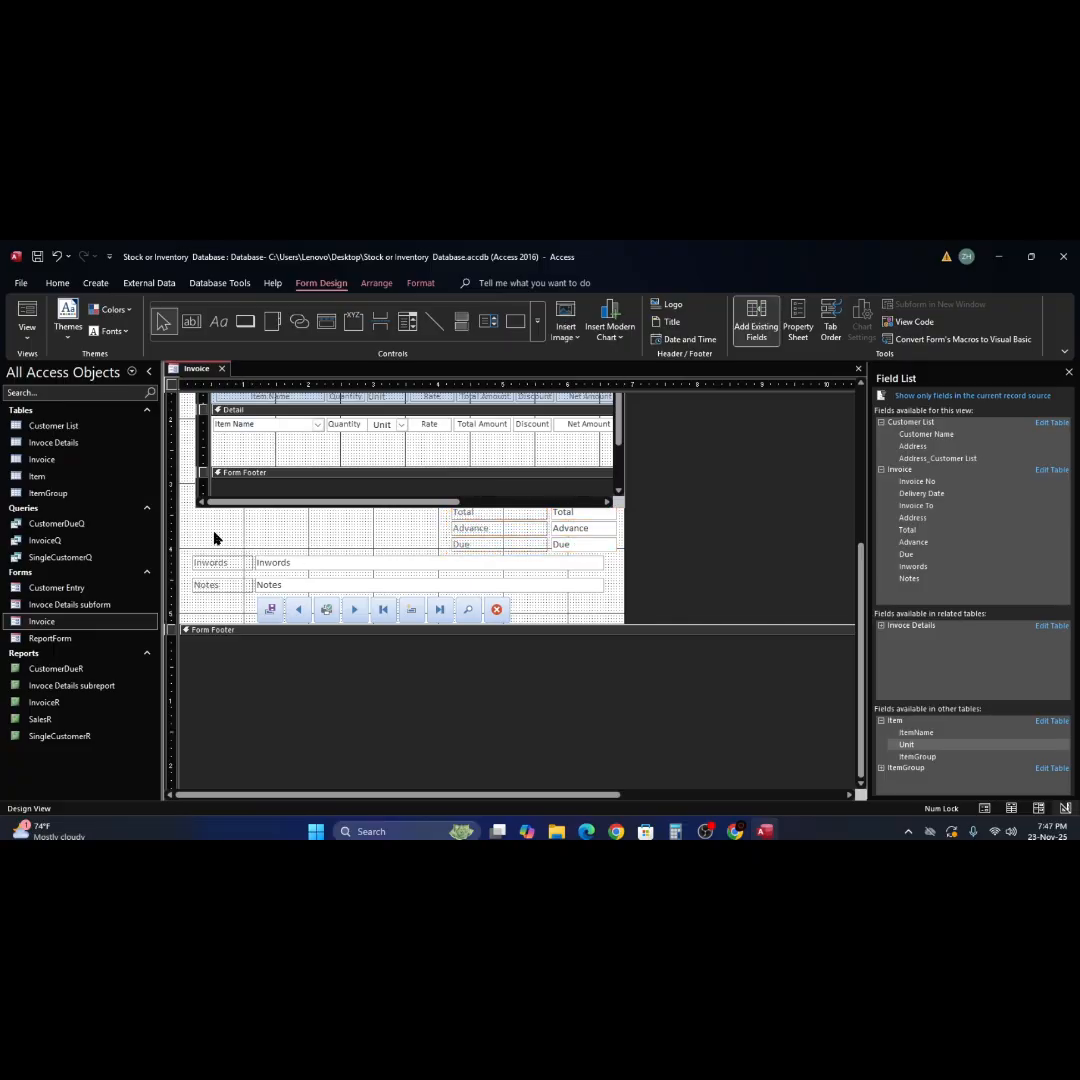
{"action": "left_click_drag", "start_coordinate": [214, 533], "coordinate": [546, 619]}
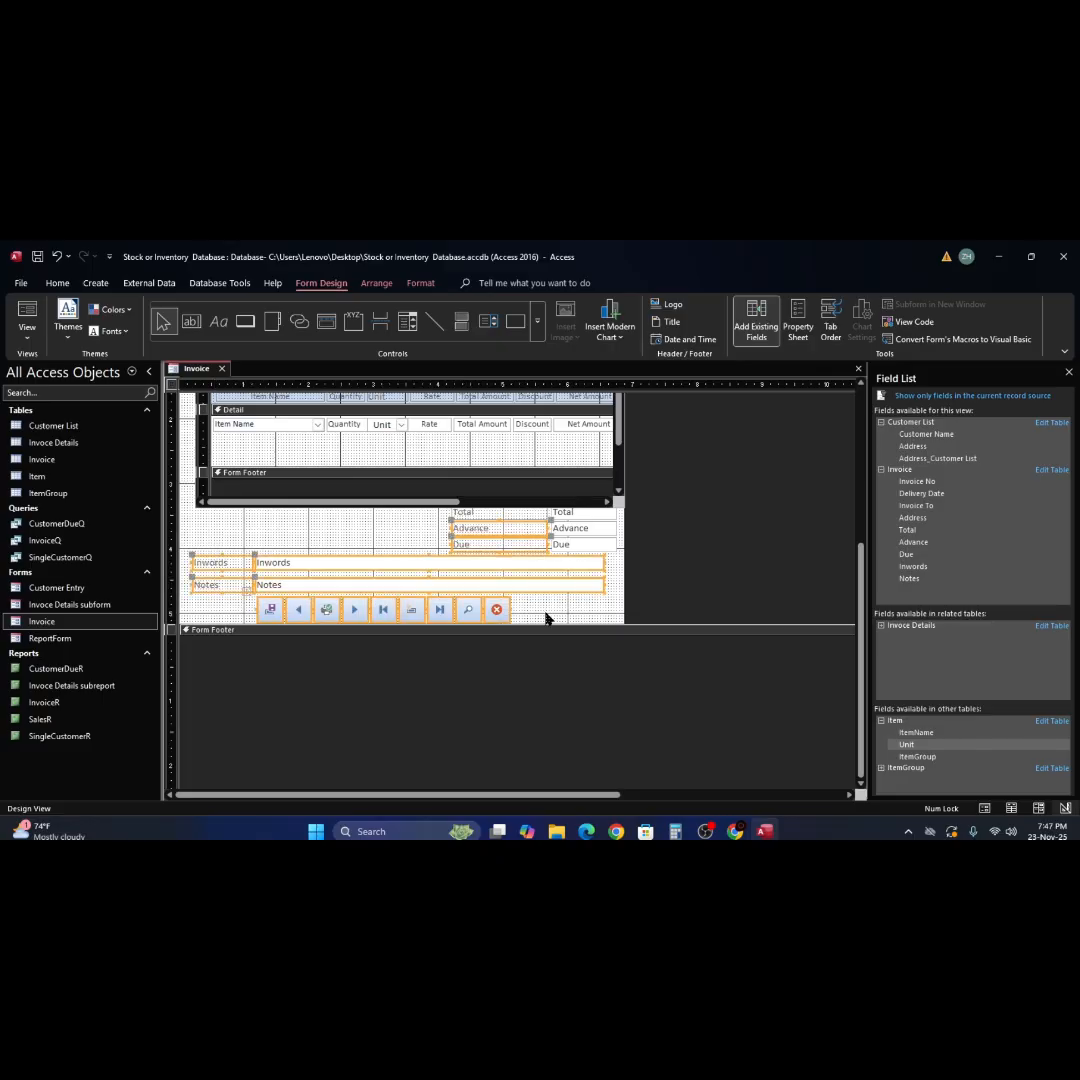
{"action": "left_click", "coordinate": [231, 550]}
{"action": "left_click_drag", "start_coordinate": [183, 552], "coordinate": [450, 609]}
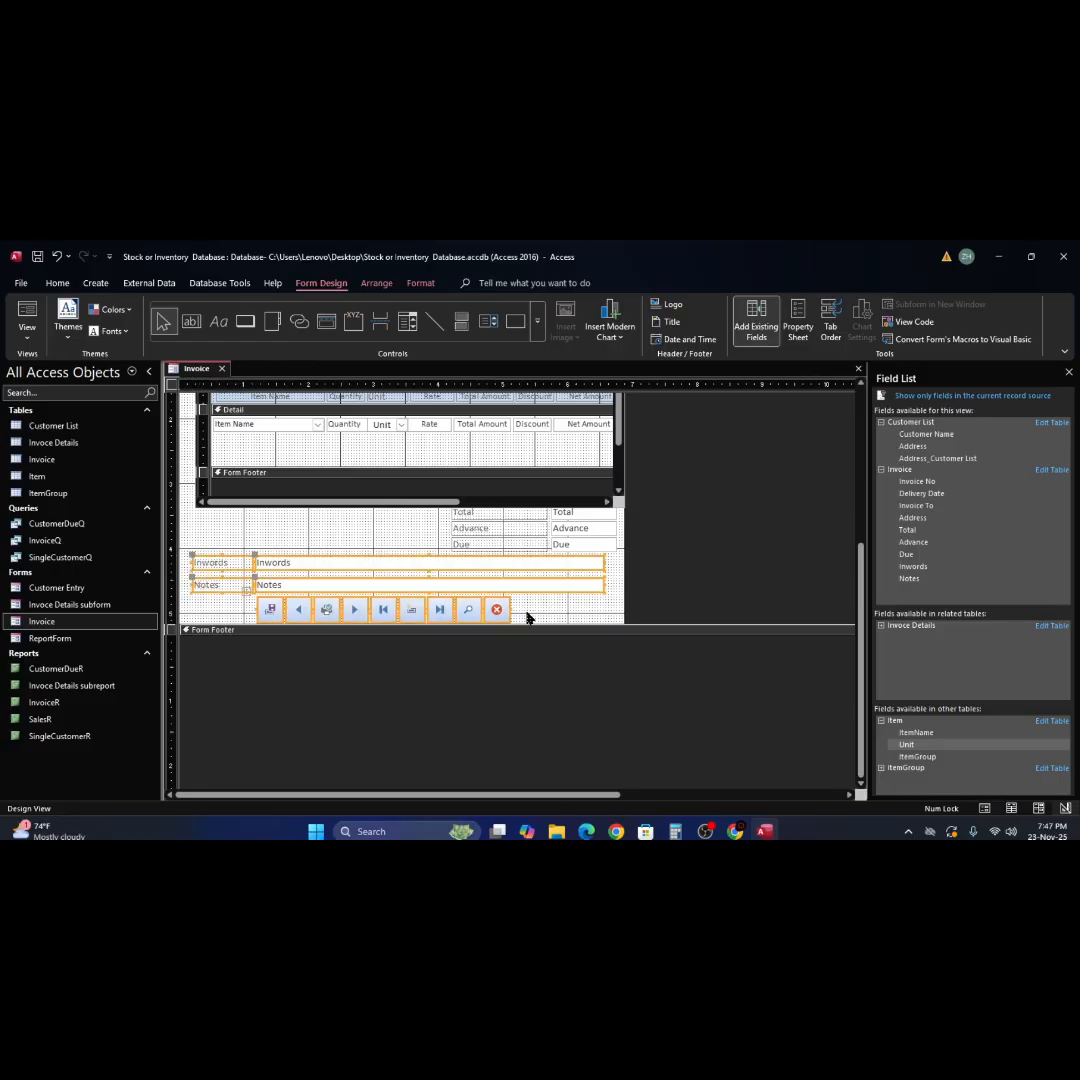
{"action": "key", "text": "Right"}
{"action": "key", "text": "Right"}
{"action": "key", "text": "Right"}
{"action": "key", "text": "Right"}
{"action": "key", "text": "Right"}
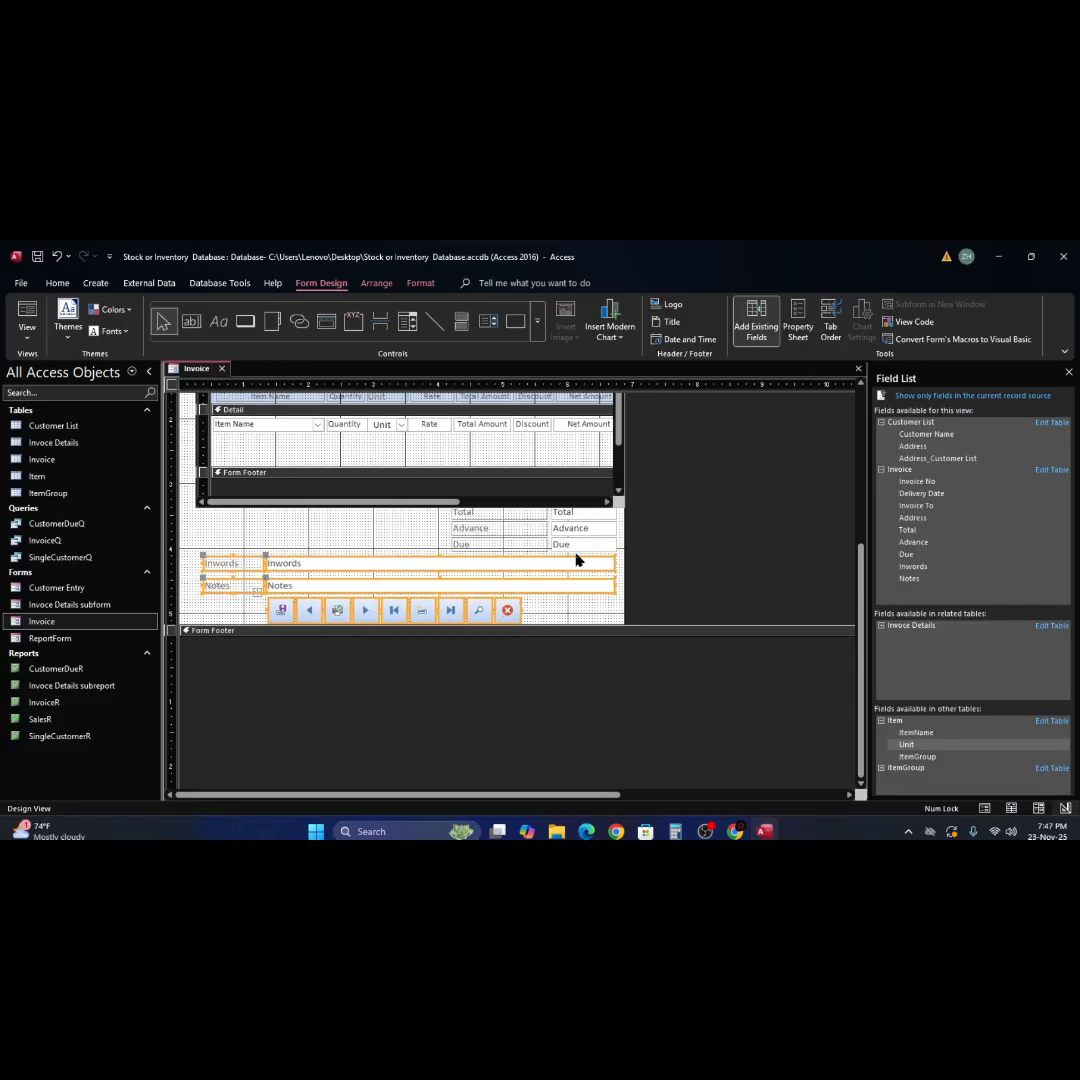
Save the Invoice form, replacing the previously saved changes
{"action": "scroll", "coordinate": [577, 561], "scroll_direction": "up", "scroll_amount": 3}
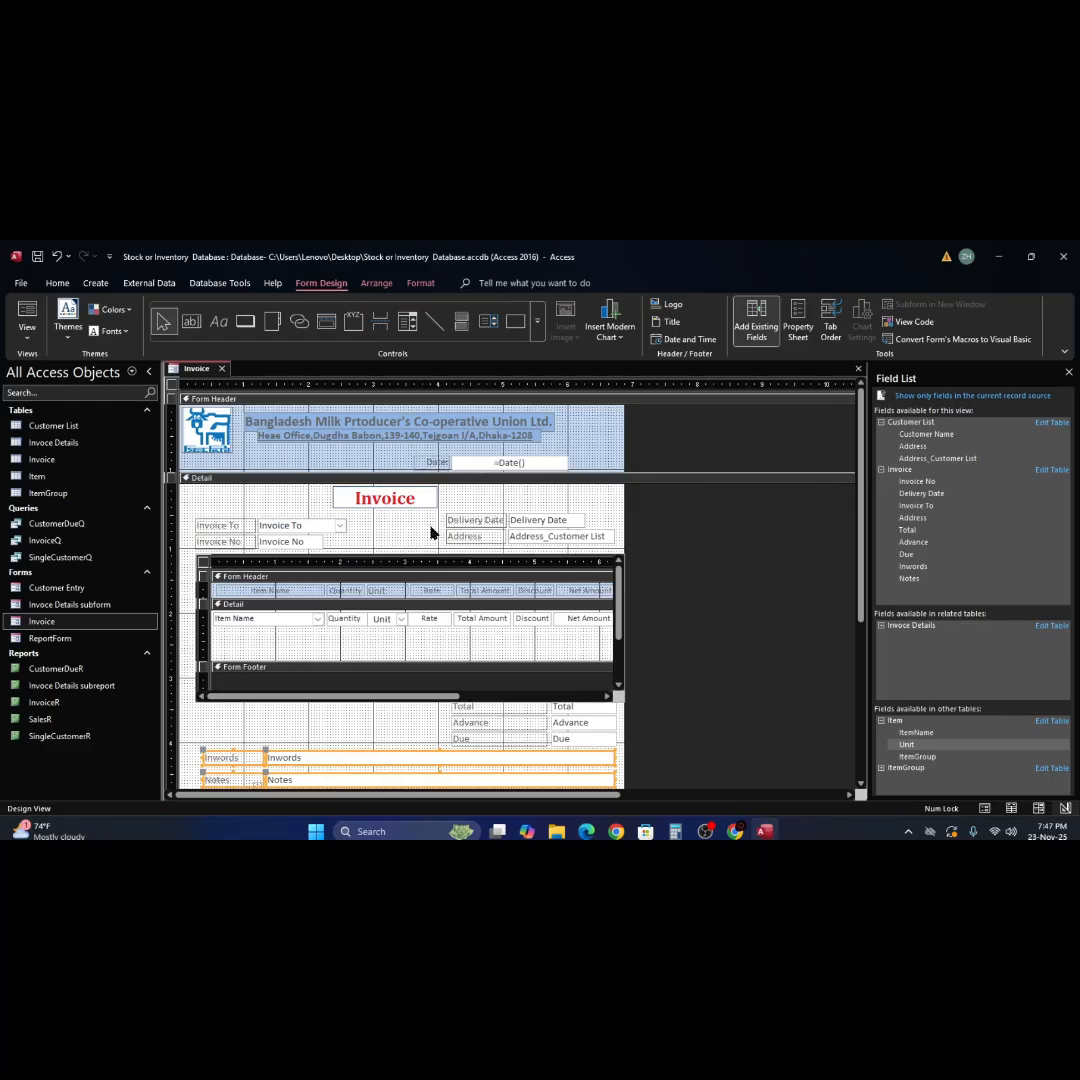
{"action": "key", "text": "ctrl+s"}
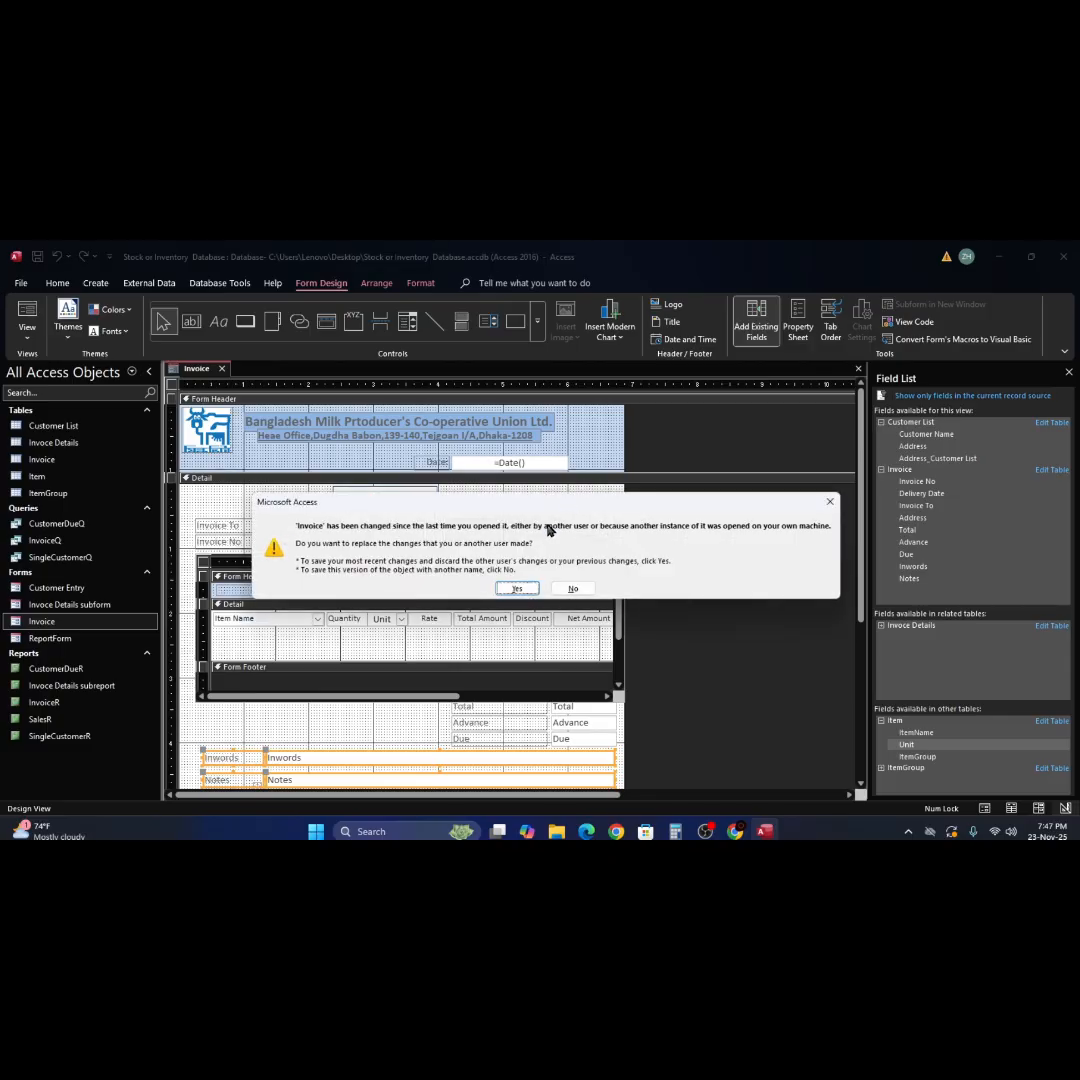
{"action": "left_click", "coordinate": [518, 589]}
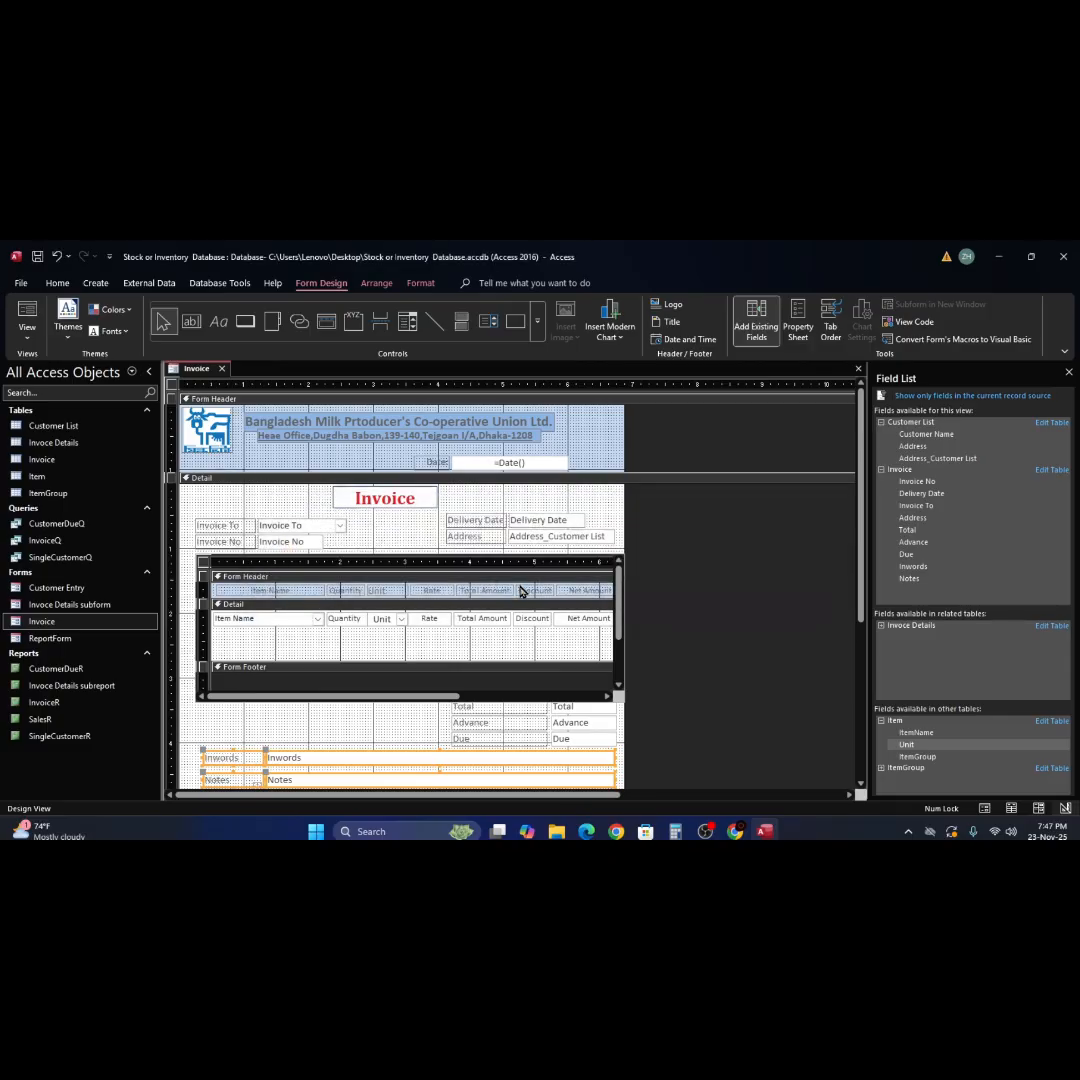
Check the saved Invoice form in Form View and return to Design View
{"action": "left_click", "coordinate": [27, 318]}
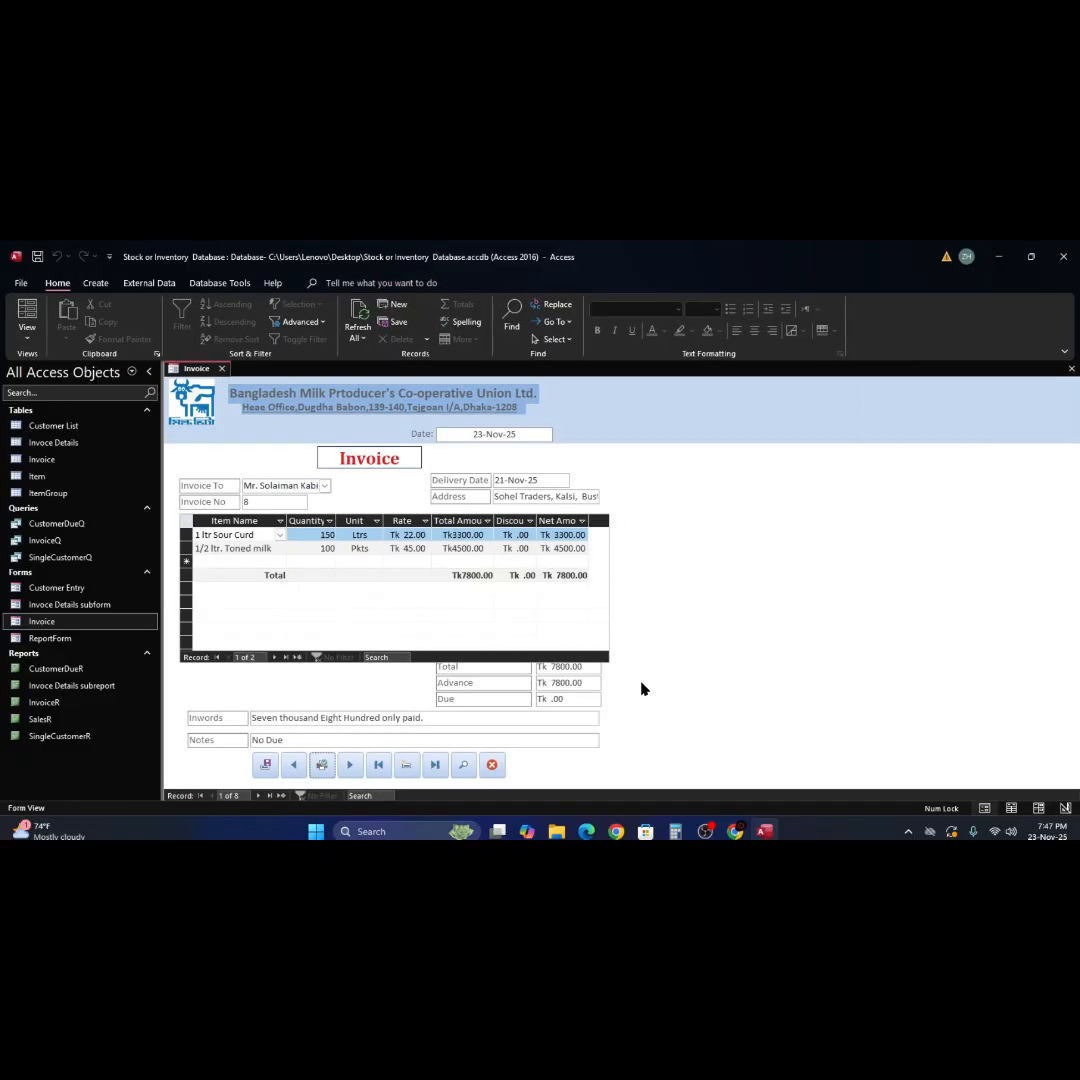
{"action": "right_click", "coordinate": [671, 644]}
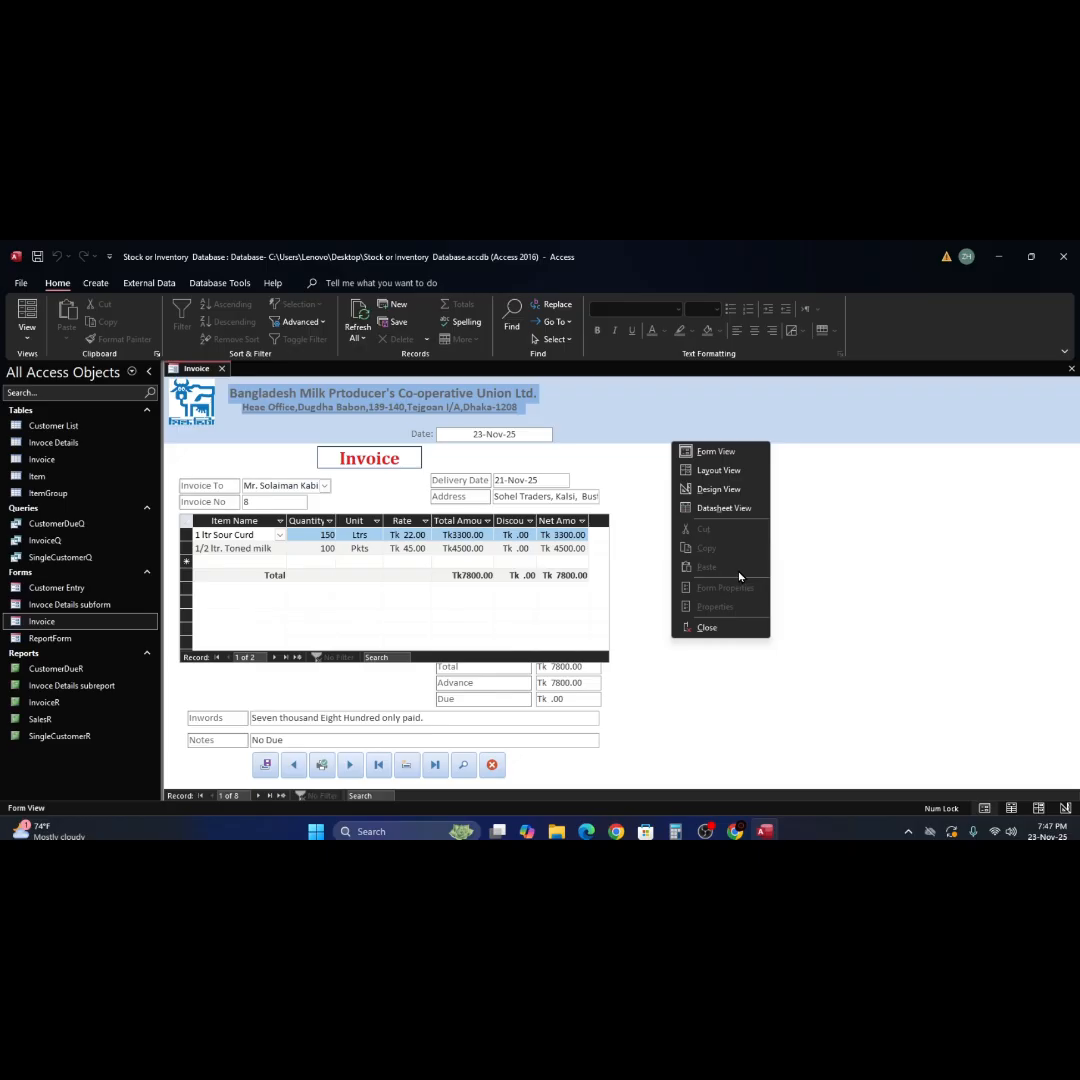
{"action": "left_click", "coordinate": [712, 488]}
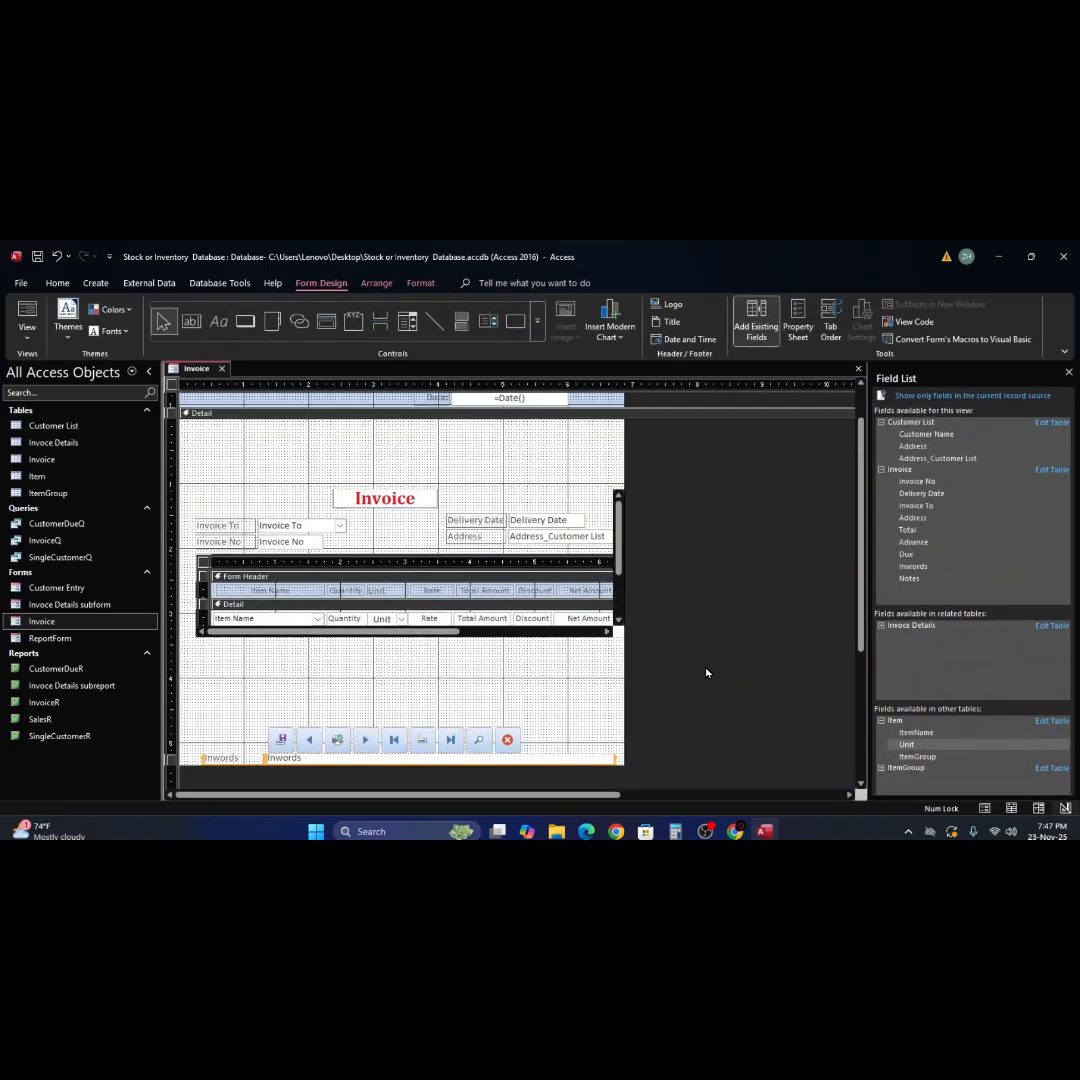
Shift the Total, Advance, Due, Inwords and Notes fields with their labels and the command buttons slightly right
{"action": "scroll", "coordinate": [658, 675], "scroll_direction": "down", "scroll_amount": 1}
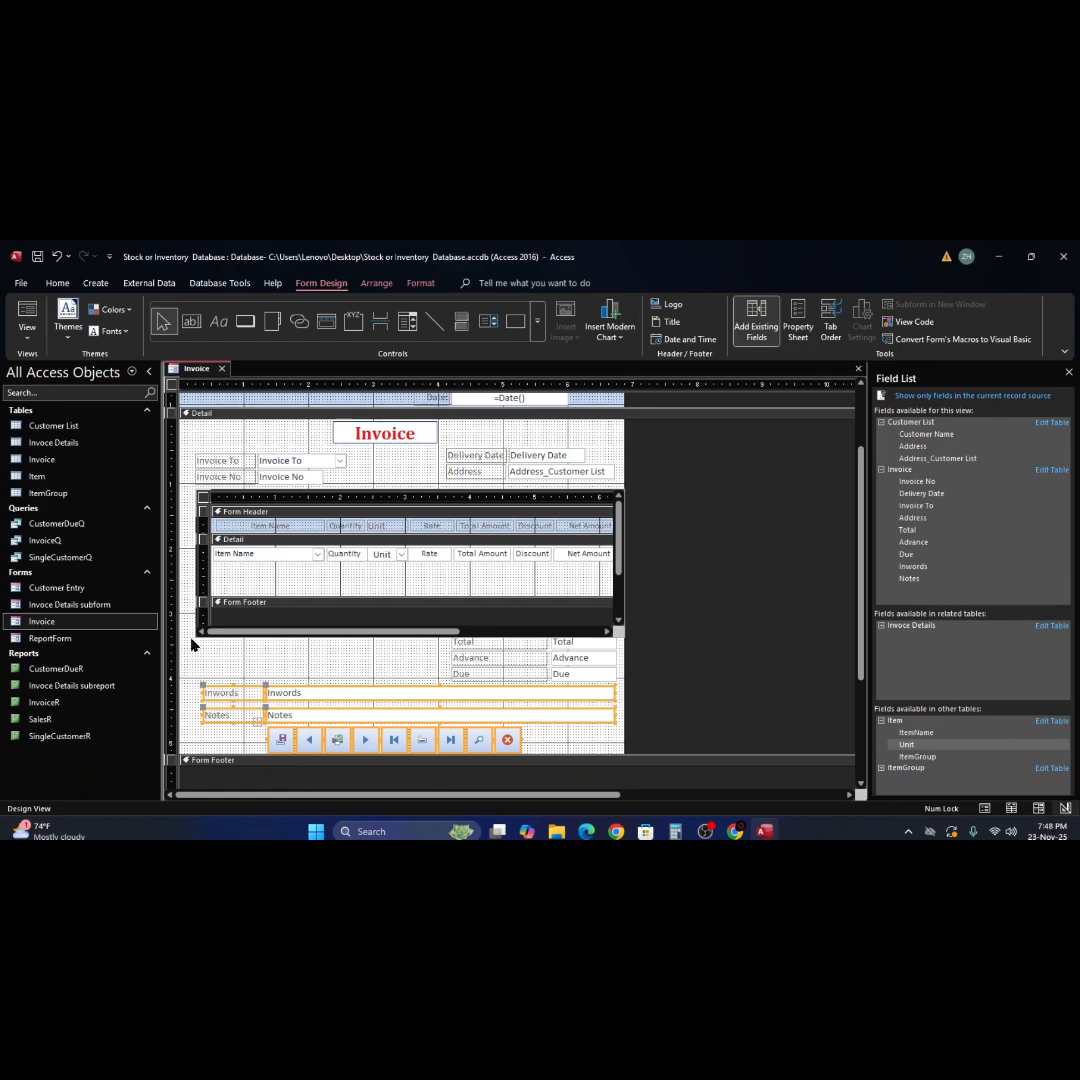
{"action": "left_click_drag", "start_coordinate": [193, 641], "coordinate": [590, 752]}
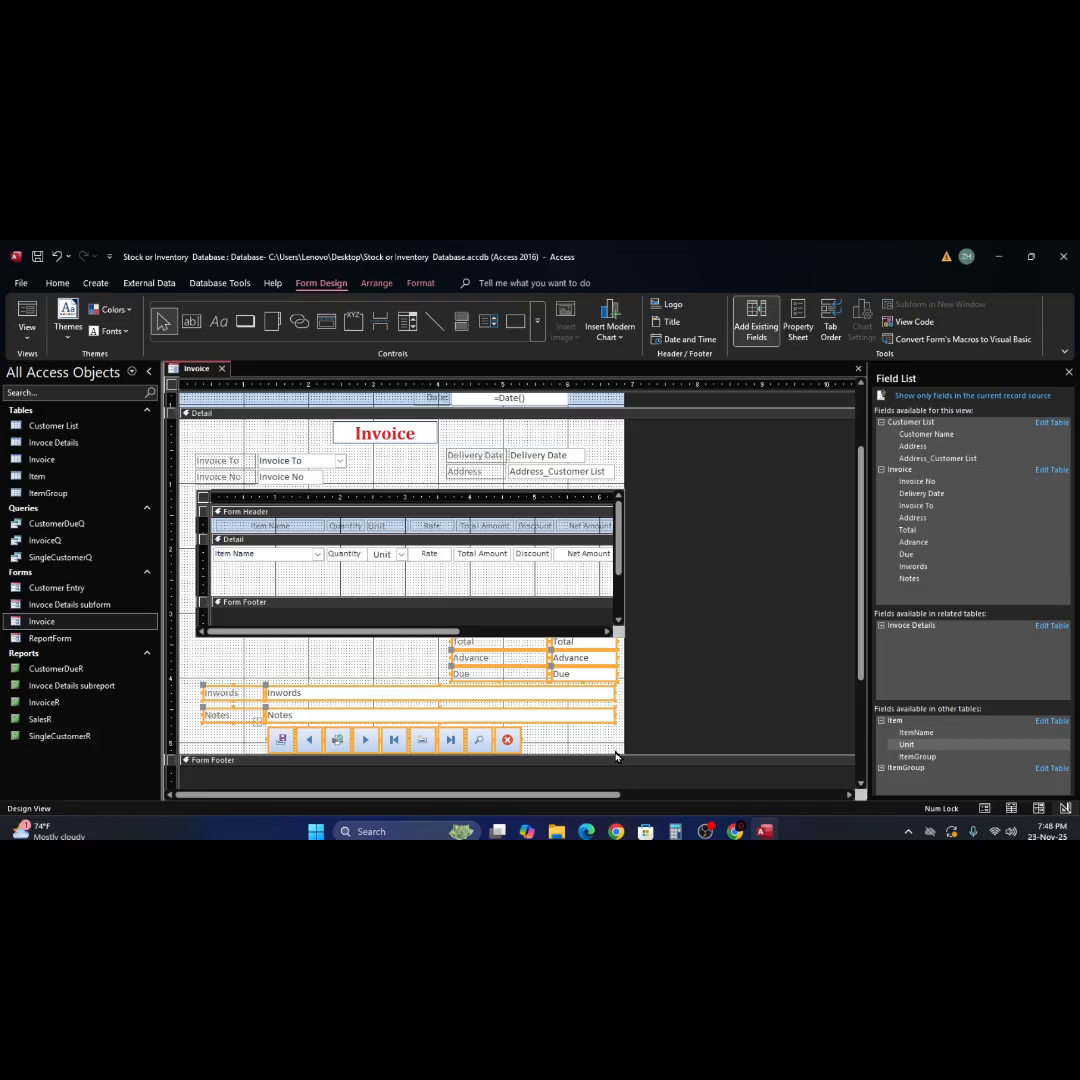
{"action": "key", "text": "Right"}
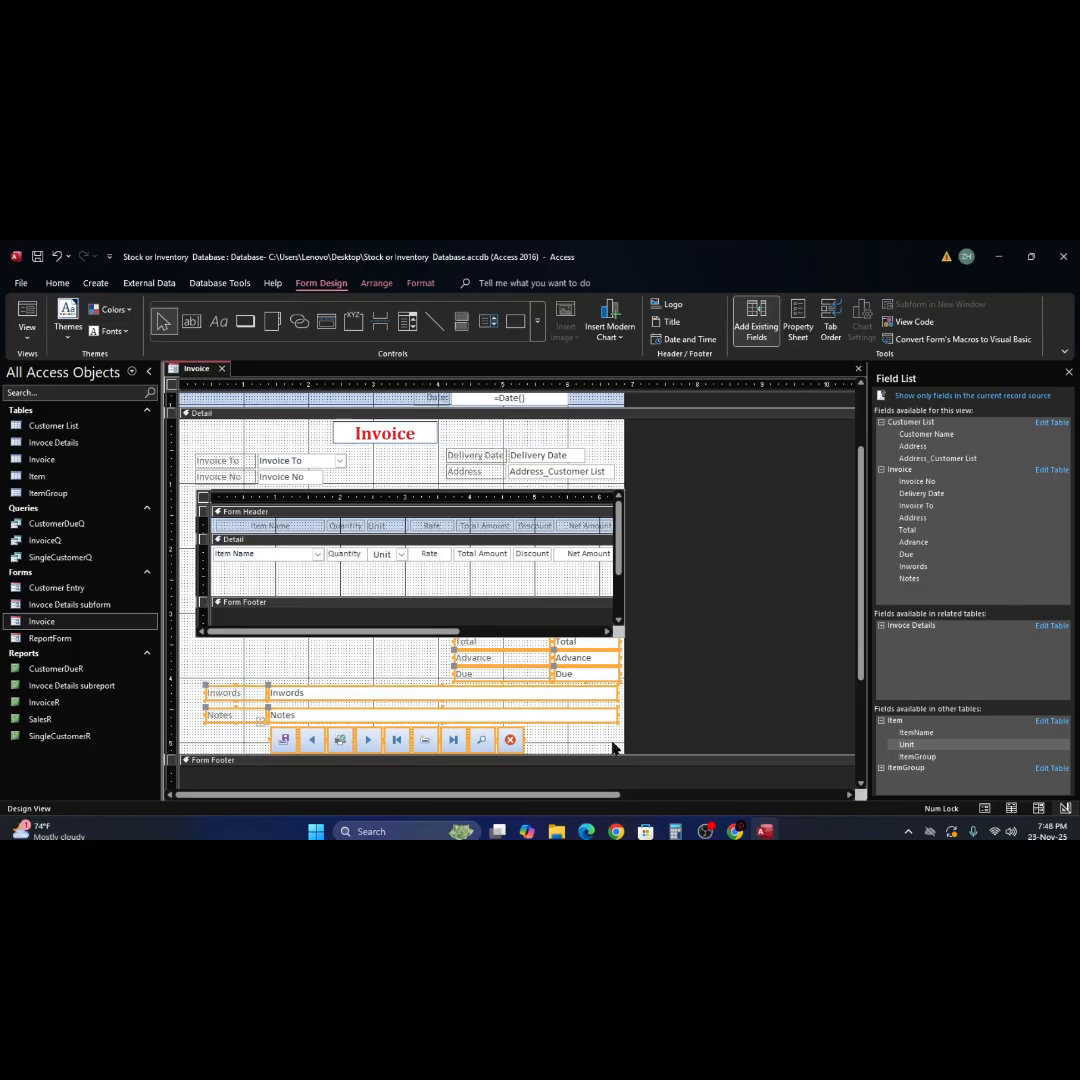
{"action": "key", "text": "Right"}
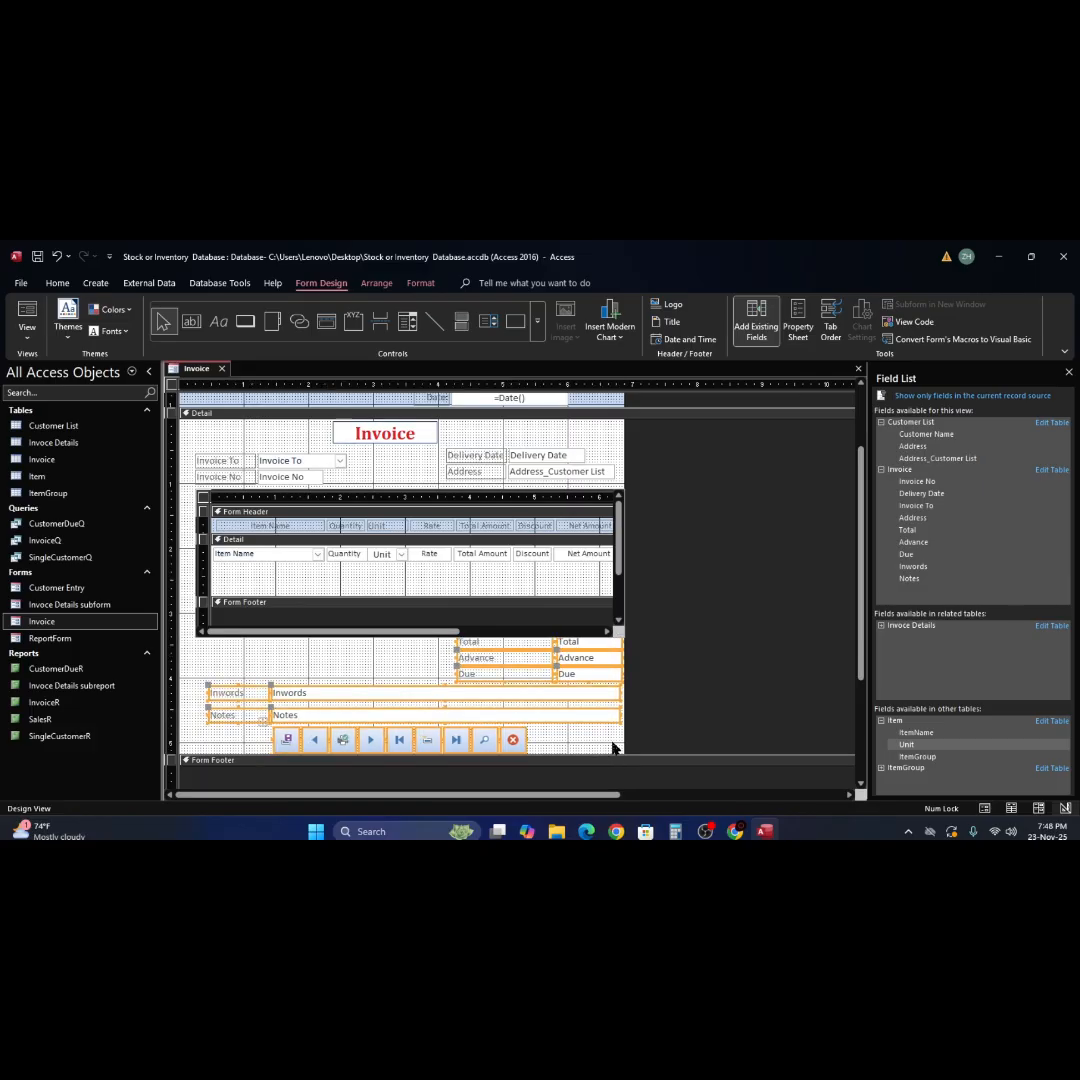
Shift the Delivery Date and Address fields with their labels slightly right and widen the Delivery Date box to the Address box's right edge
{"action": "left_click_drag", "start_coordinate": [601, 443], "coordinate": [458, 489]}
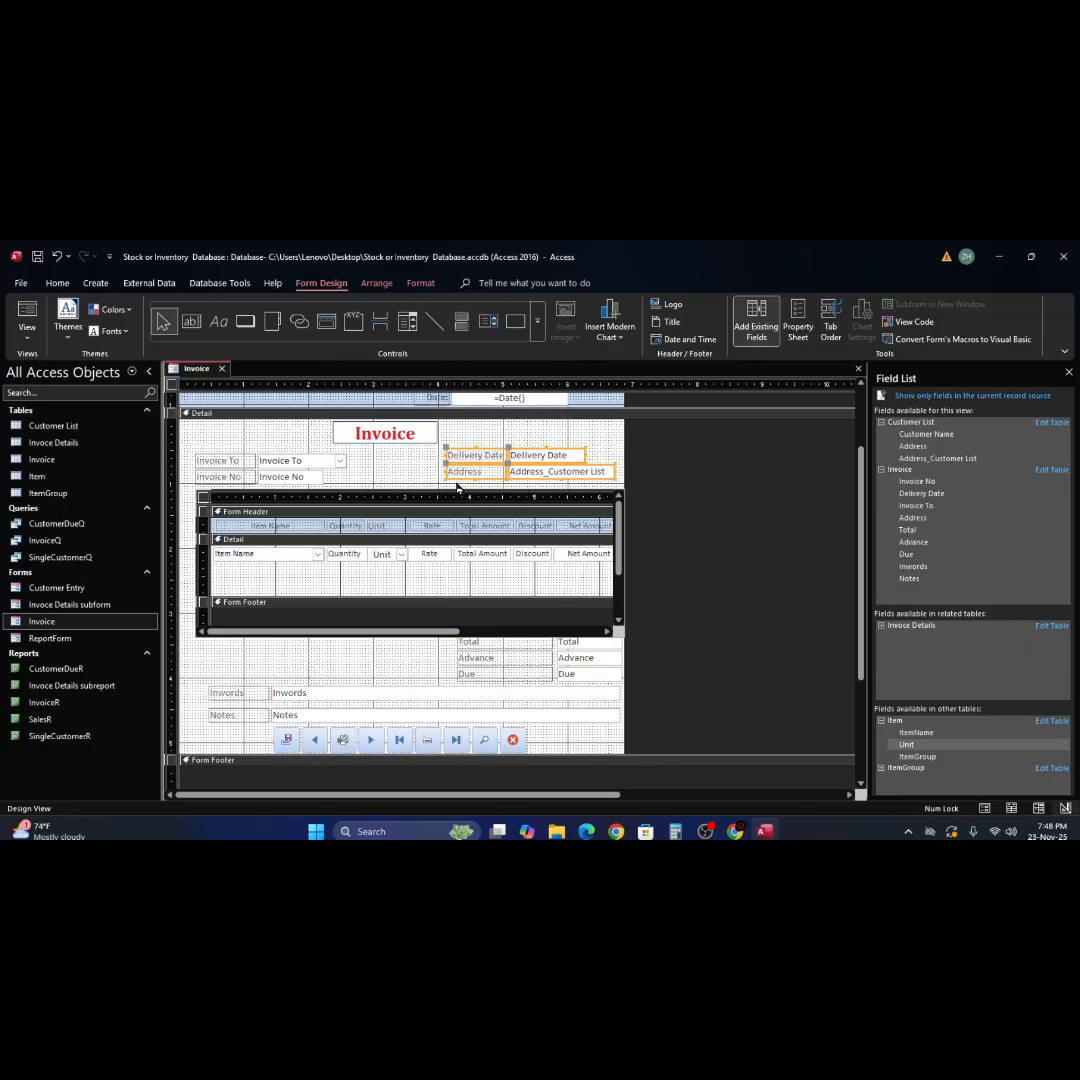
{"action": "left_click", "coordinate": [578, 456]}
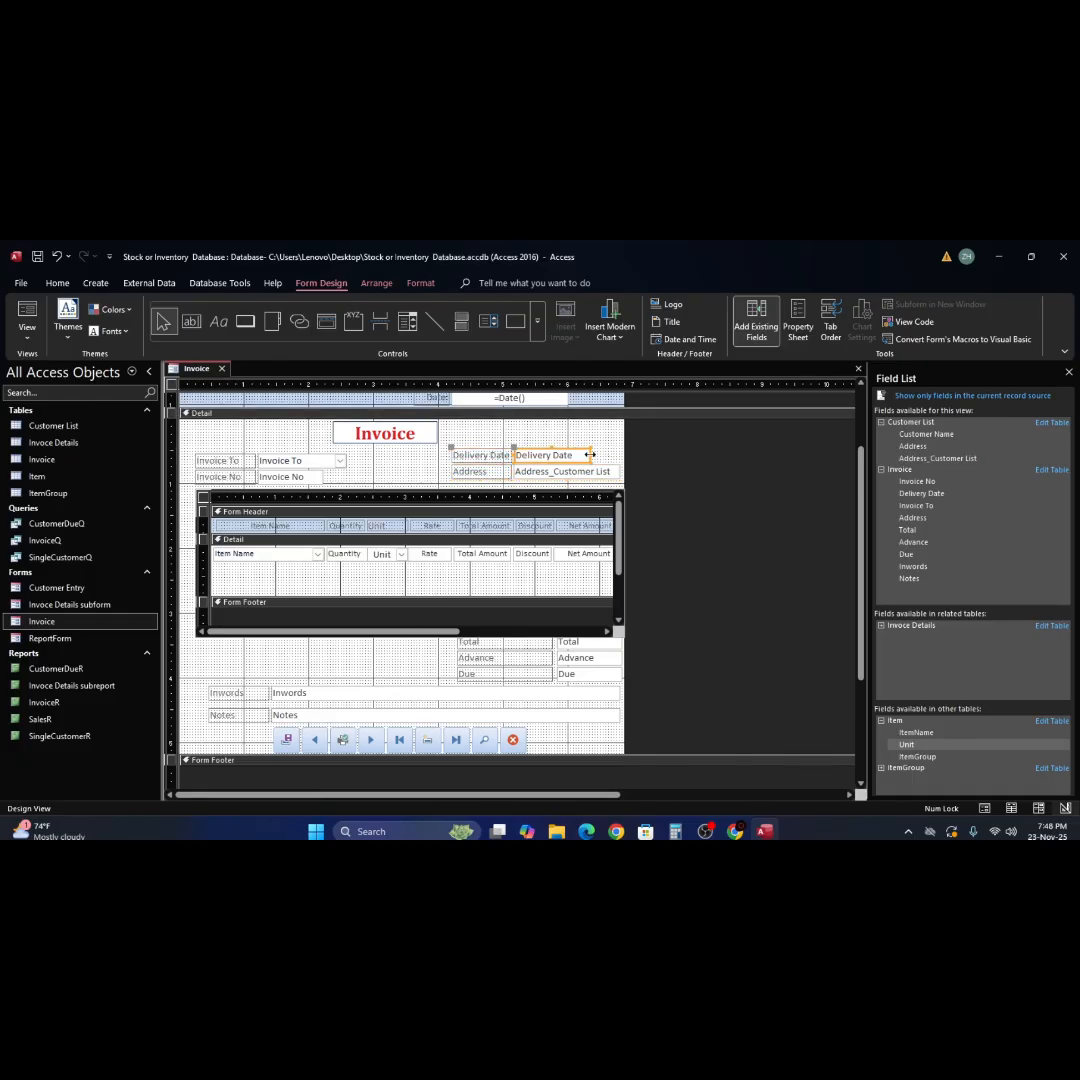
{"action": "left_click_drag", "start_coordinate": [590, 455], "coordinate": [620, 455]}
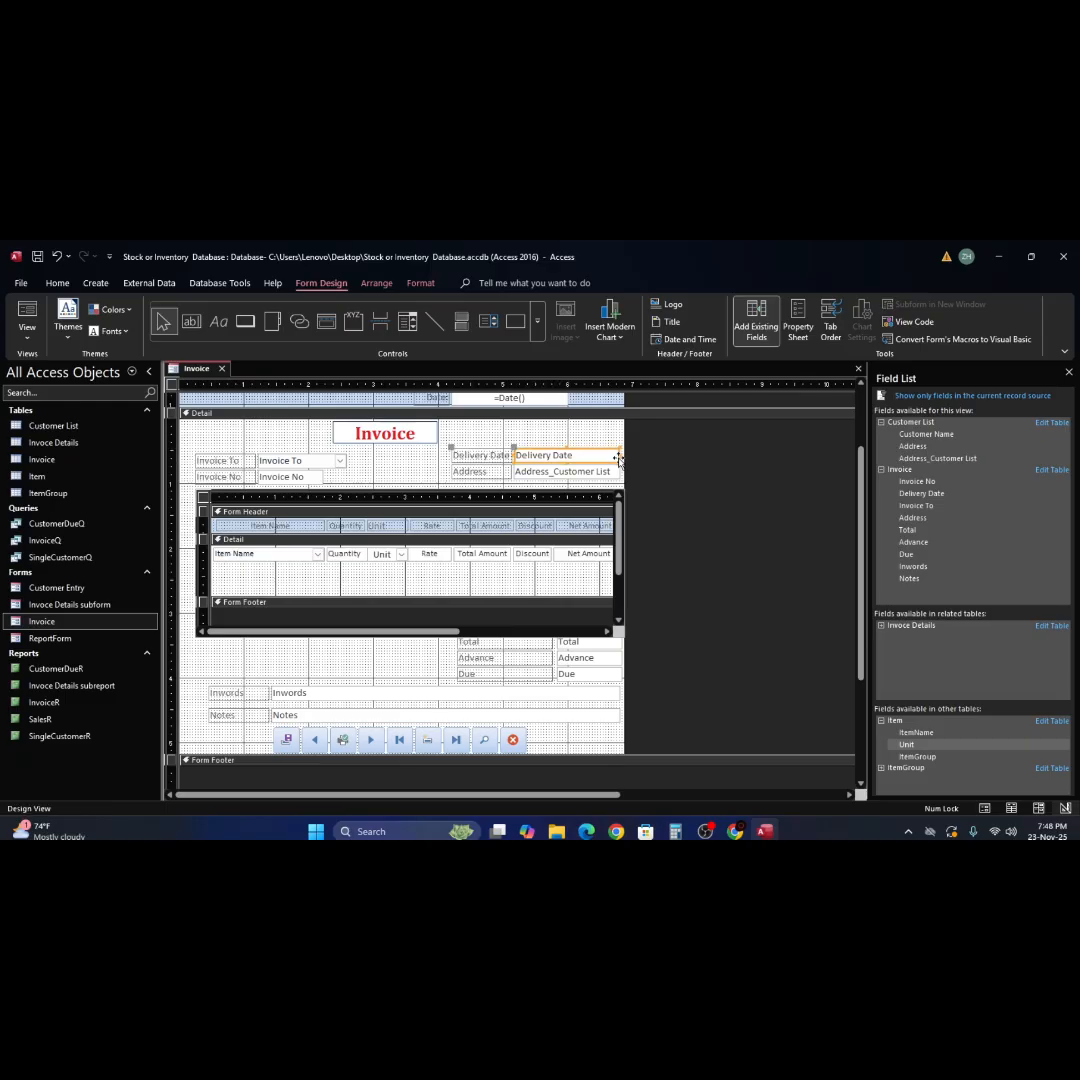
Widen the Invoice No box to match the right edge of the Invoice To box above it
{"action": "left_click", "coordinate": [303, 477]}
{"action": "left_click_drag", "start_coordinate": [320, 476], "coordinate": [348, 476]}
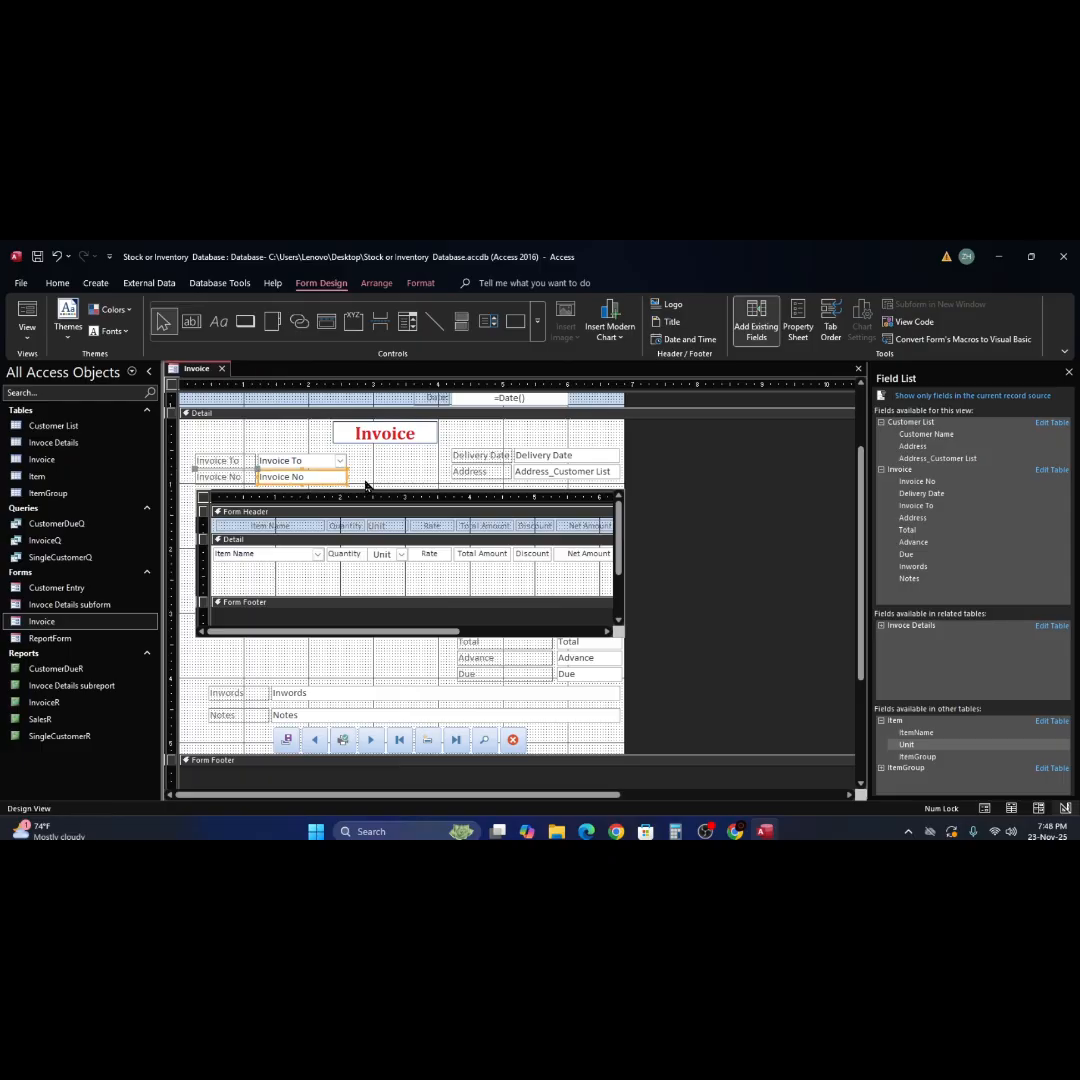
{"action": "left_click", "coordinate": [365, 479]}
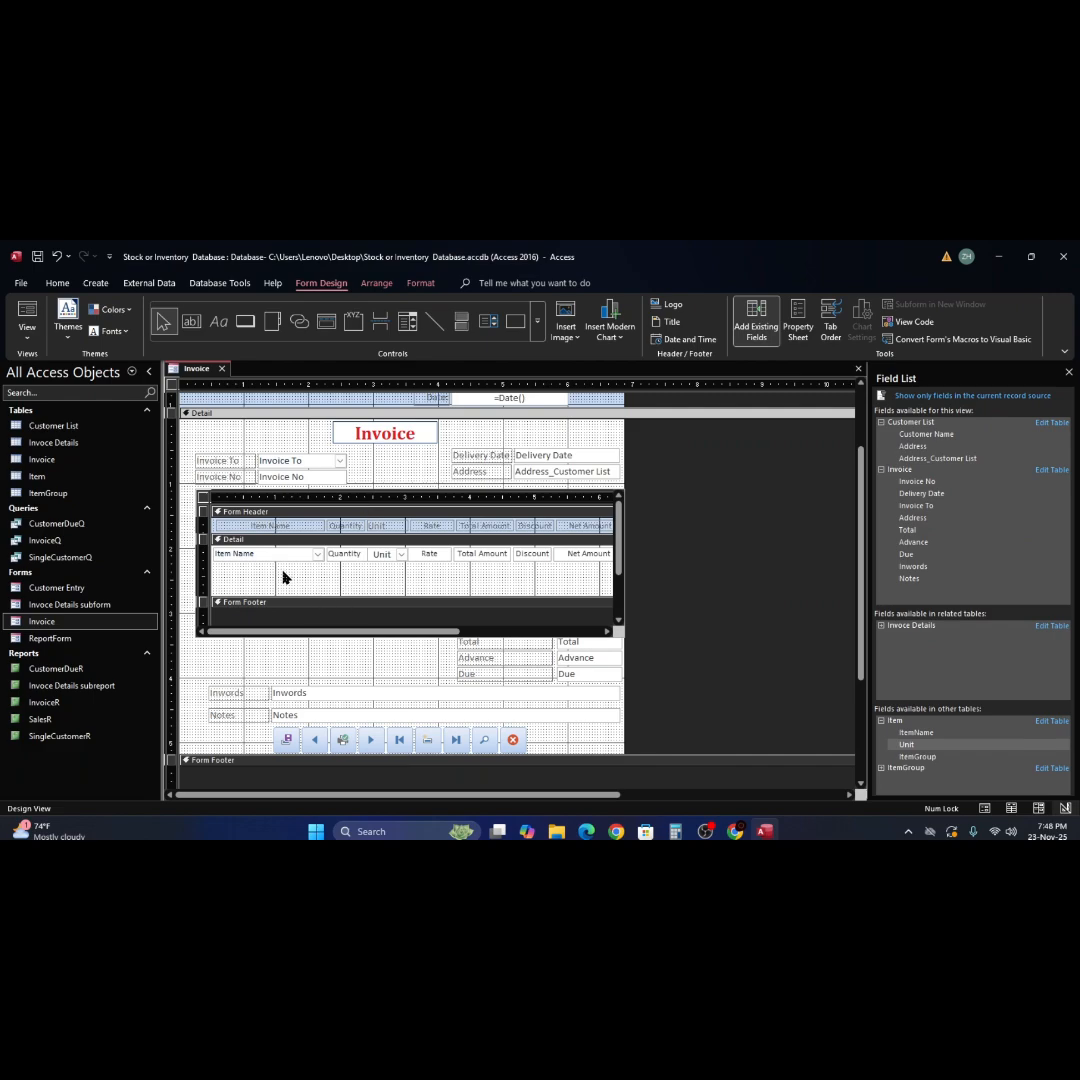
Shorten the subform's Detail section to just below its fields and shrink the subform slightly so it clears the Total field
{"action": "left_click", "coordinate": [390, 595]}
{"action": "left_click_drag", "start_coordinate": [390, 594], "coordinate": [391, 566]}
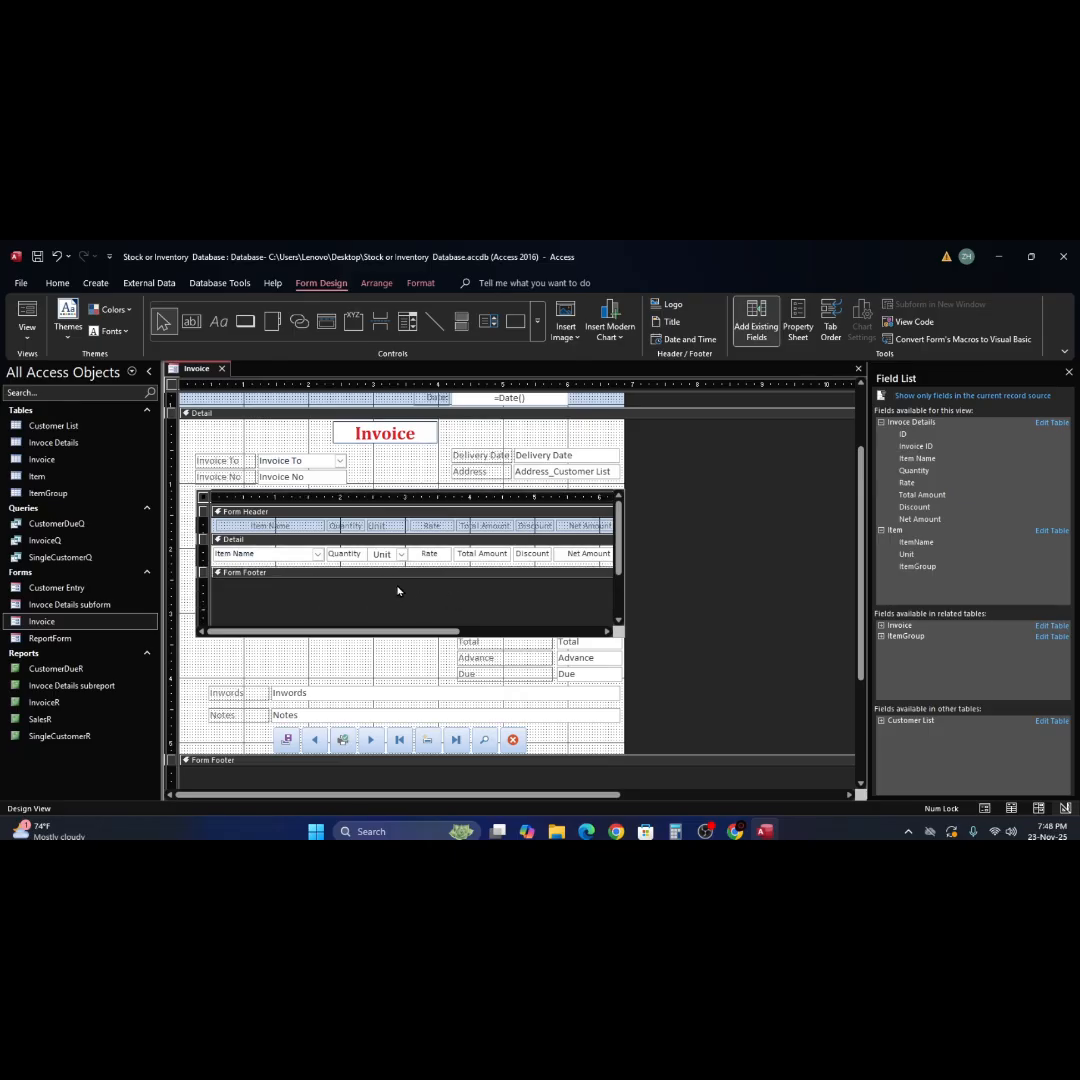
{"action": "left_click", "coordinate": [585, 491]}
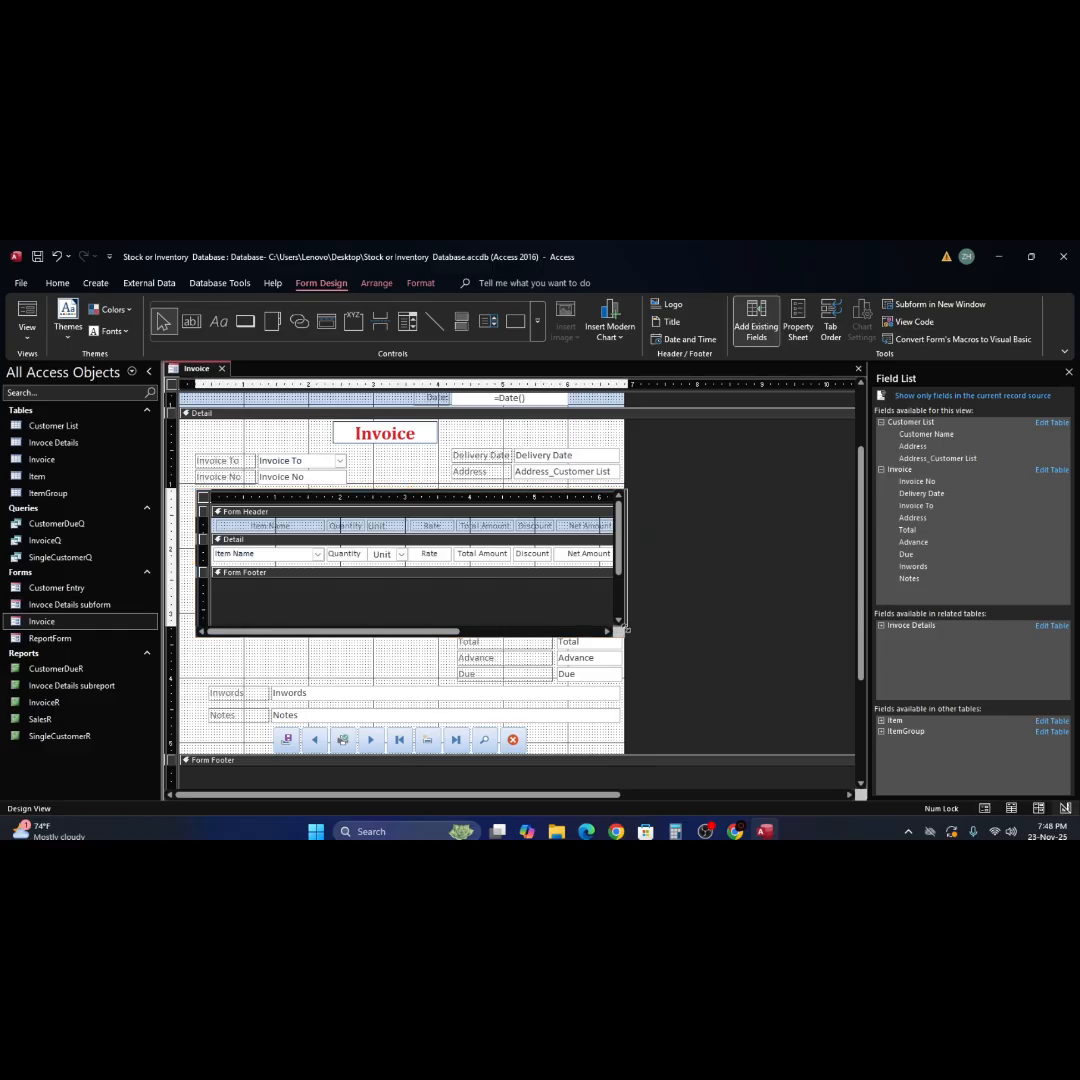
{"action": "left_click_drag", "start_coordinate": [618, 626], "coordinate": [613, 618]}
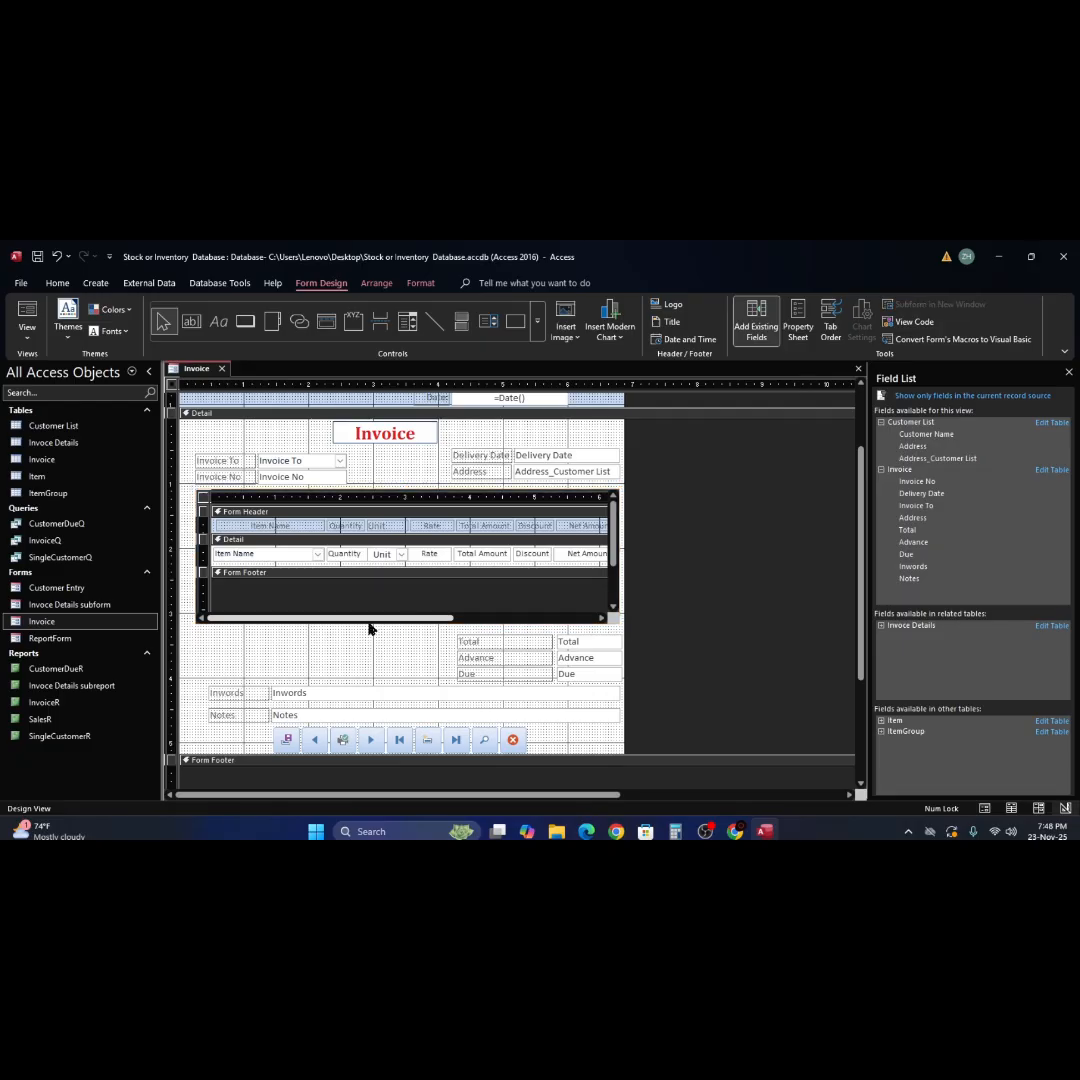
Check the resized subform and its totals row in Form View, and return to Design View
{"action": "left_click", "coordinate": [26, 322]}
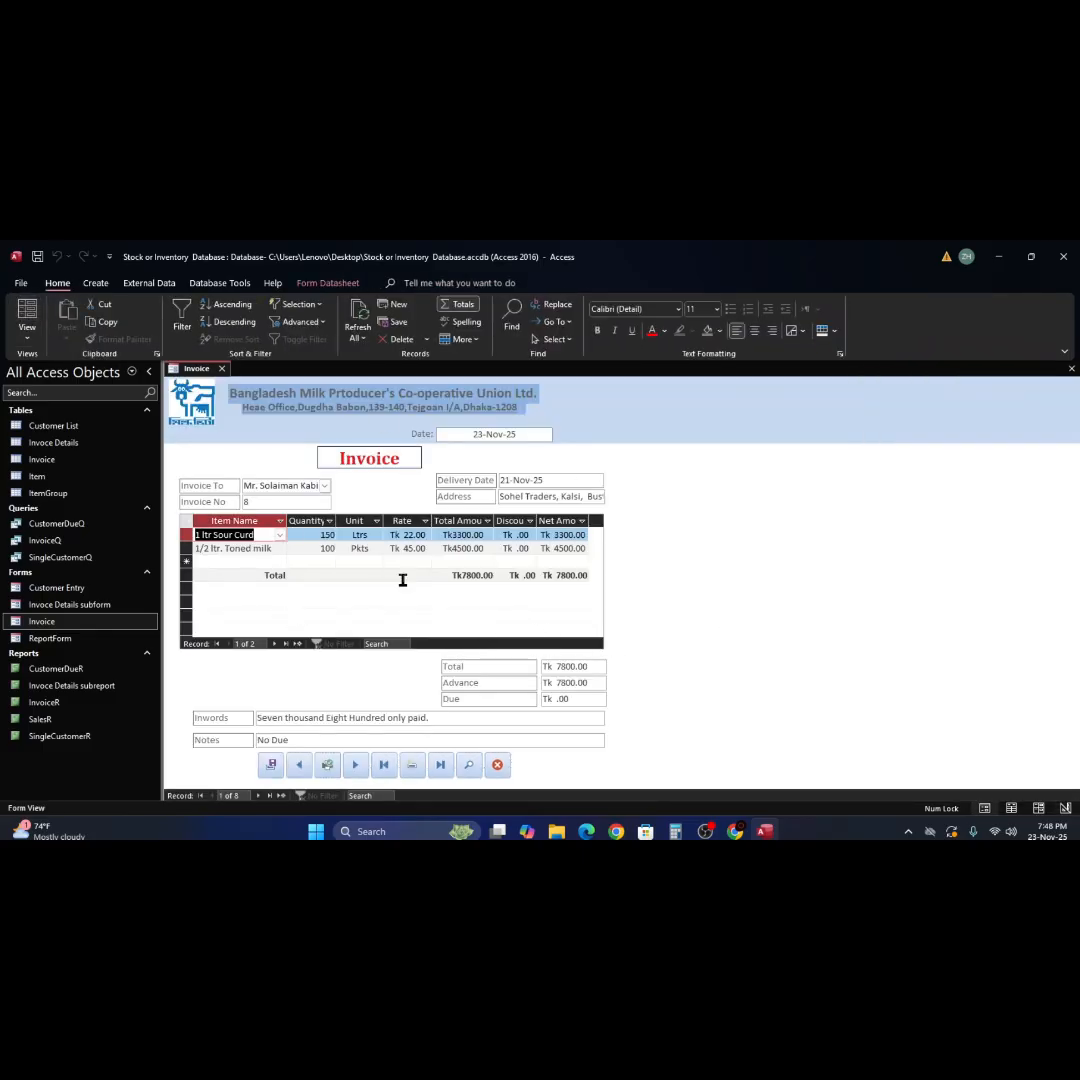
{"action": "left_click", "coordinate": [453, 572]}
{"action": "left_click", "coordinate": [566, 575]}
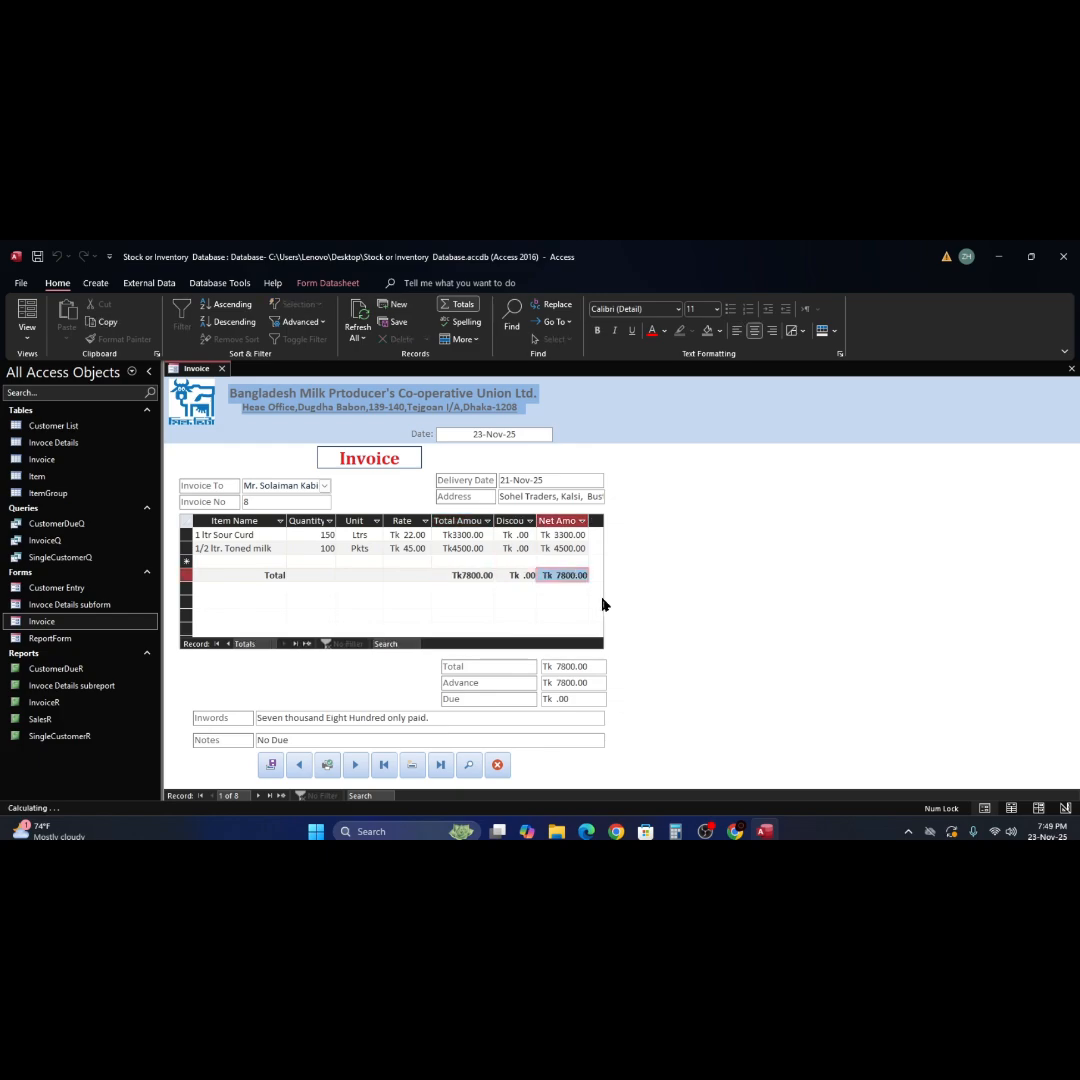
{"action": "right_click", "coordinate": [655, 681]}
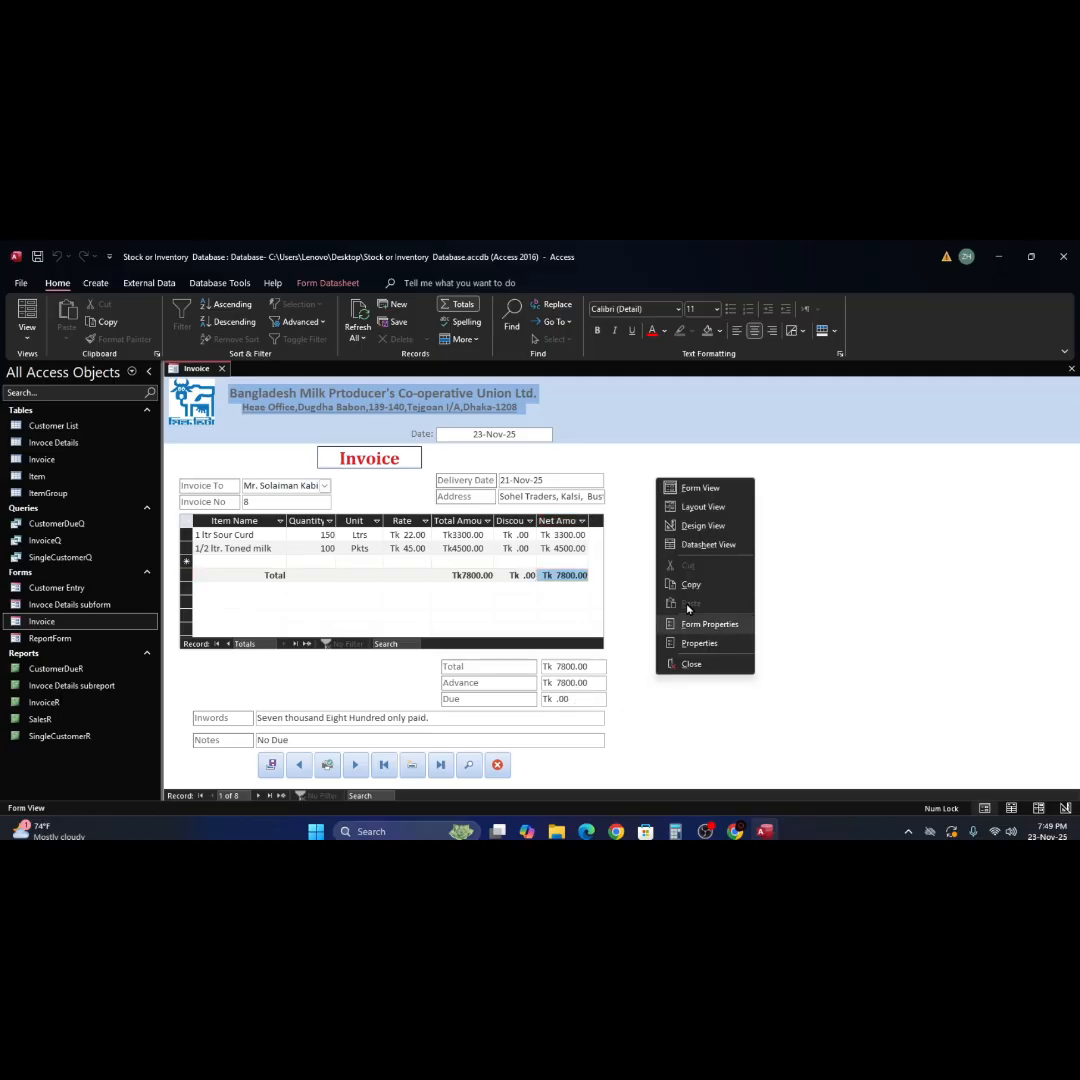
{"action": "left_click", "coordinate": [698, 526]}
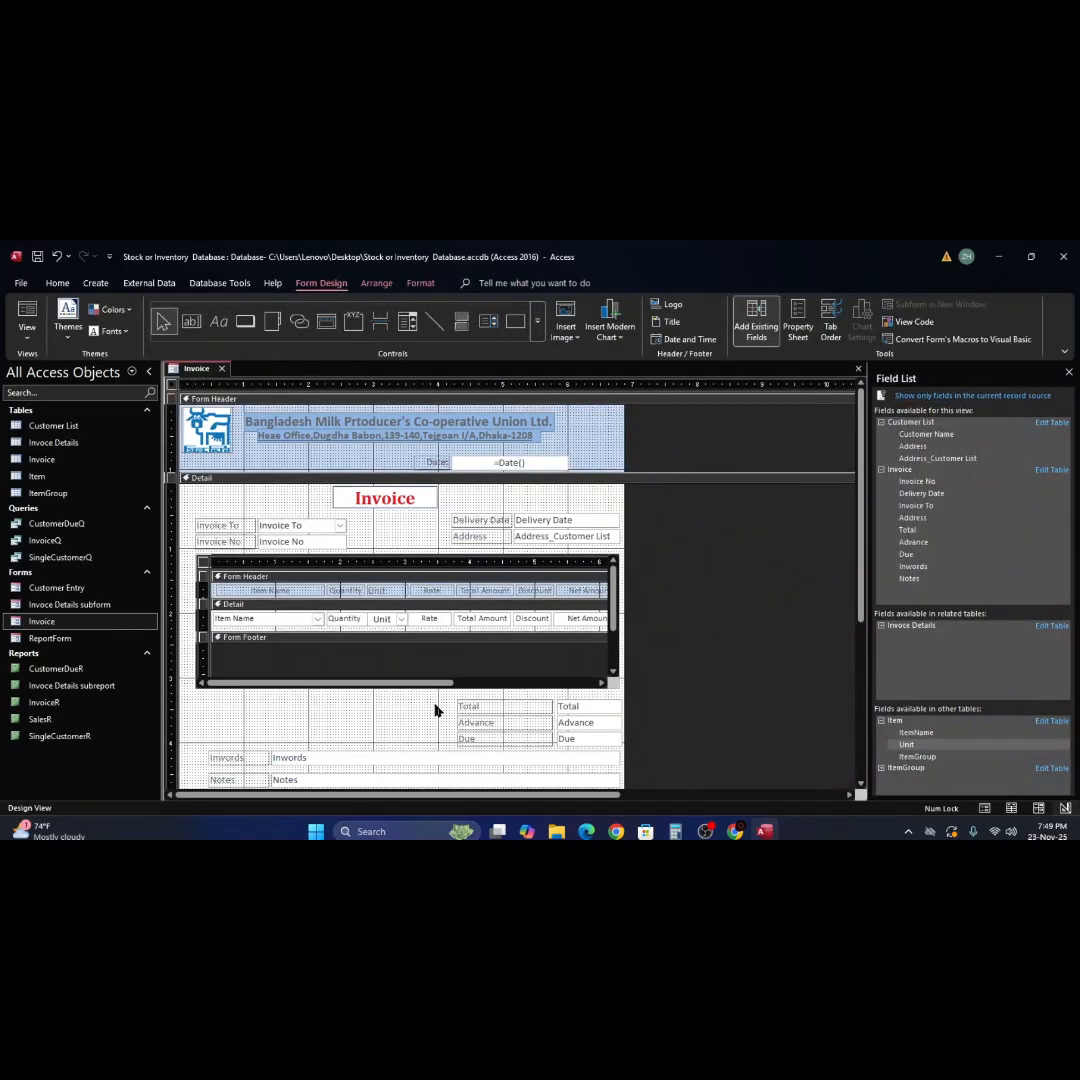
Shift the Total, Advance and Due labels and fields slightly left, check them in Form View, and return to Design View
{"action": "left_click_drag", "start_coordinate": [455, 738], "coordinate": [603, 738]}
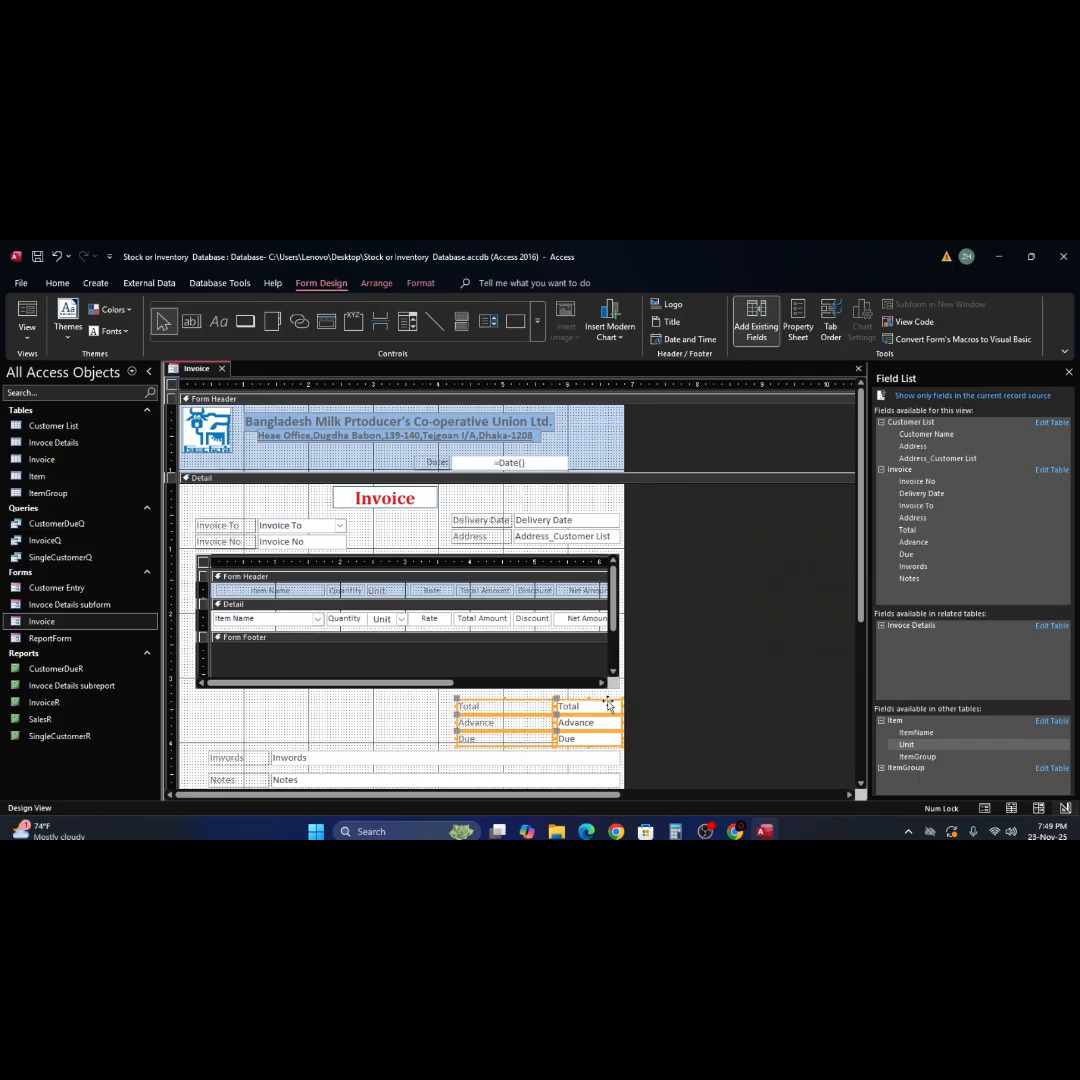
{"action": "key", "text": "Left"}
{"action": "key", "text": "Left"}
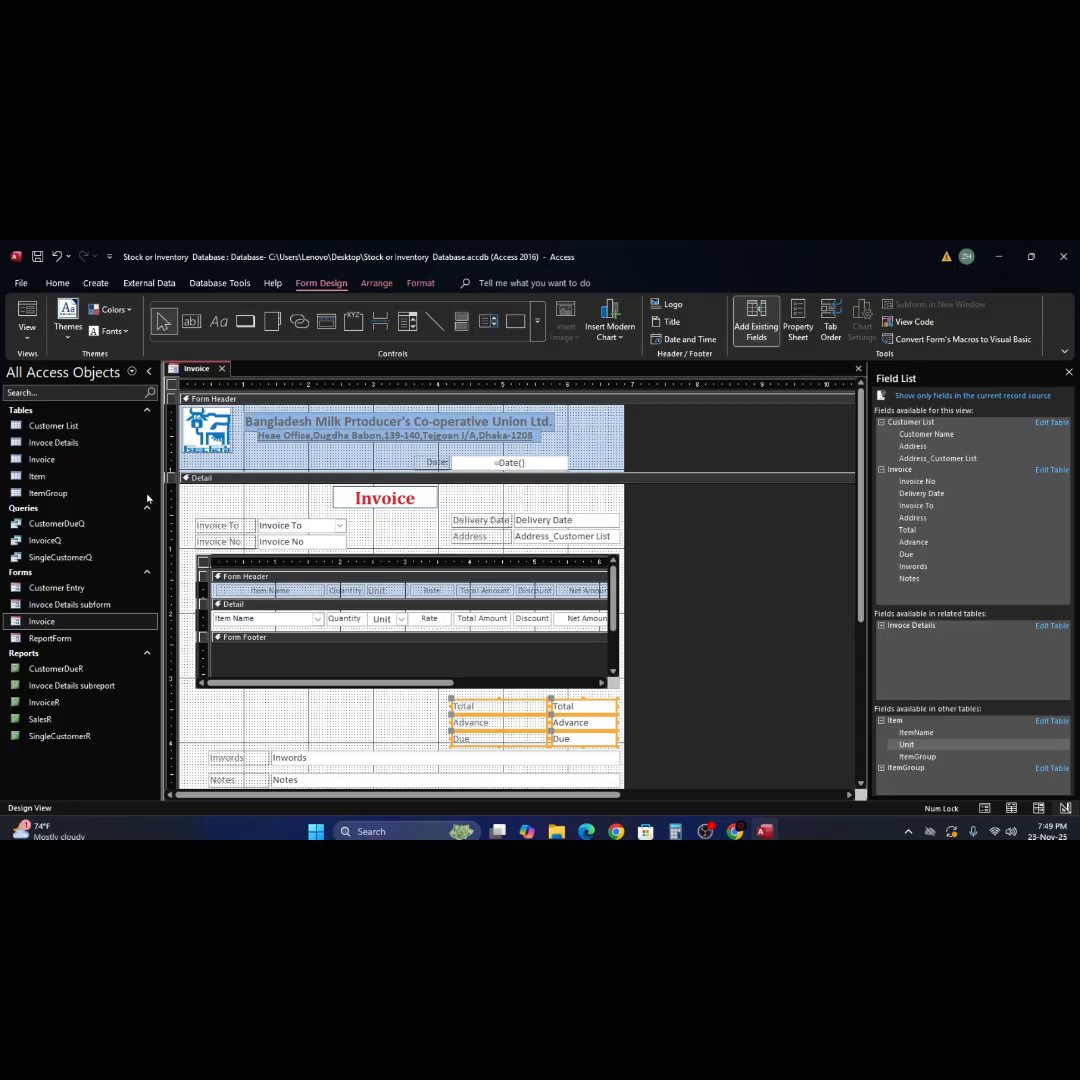
{"action": "left_click", "coordinate": [26, 309]}
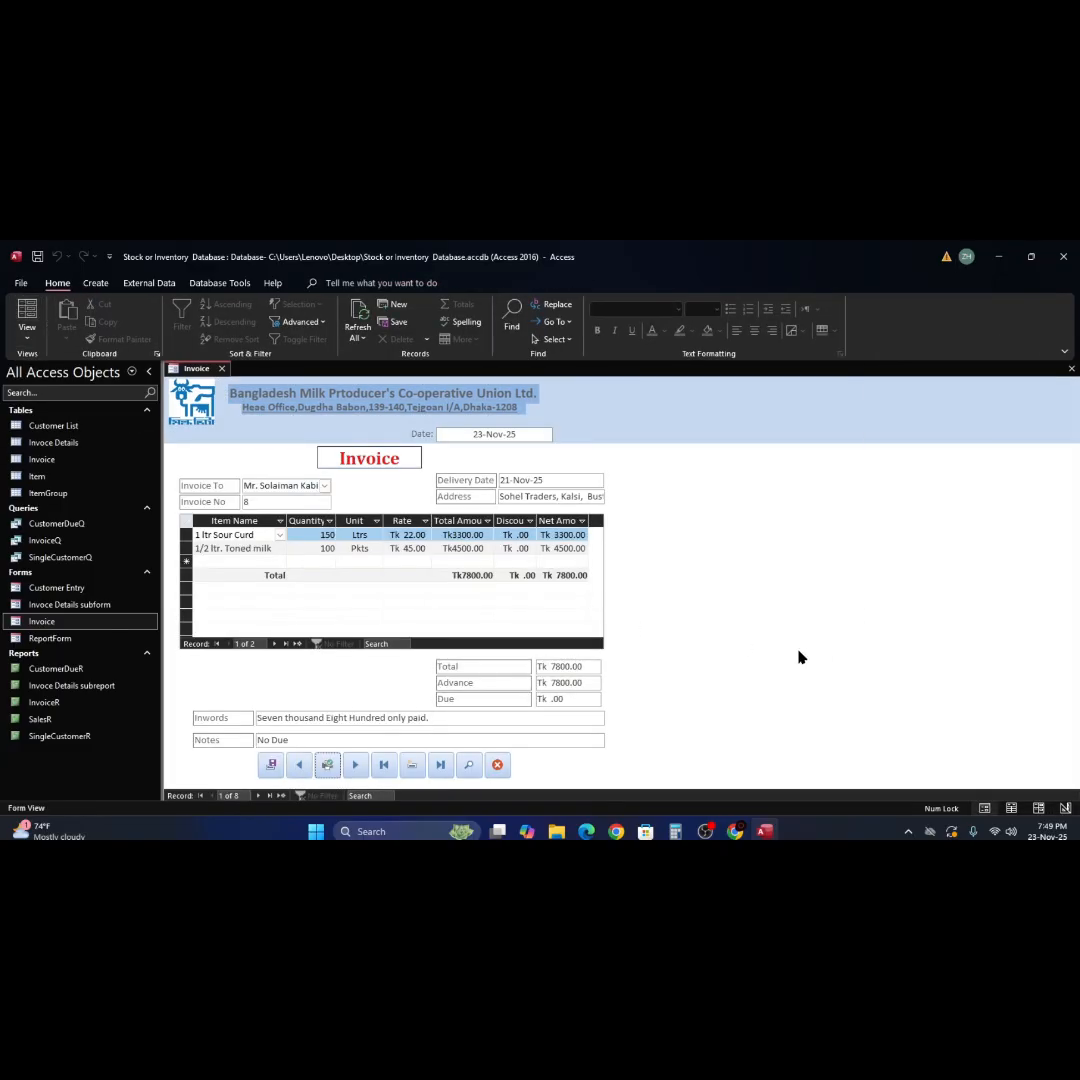
{"action": "right_click", "coordinate": [799, 657]}
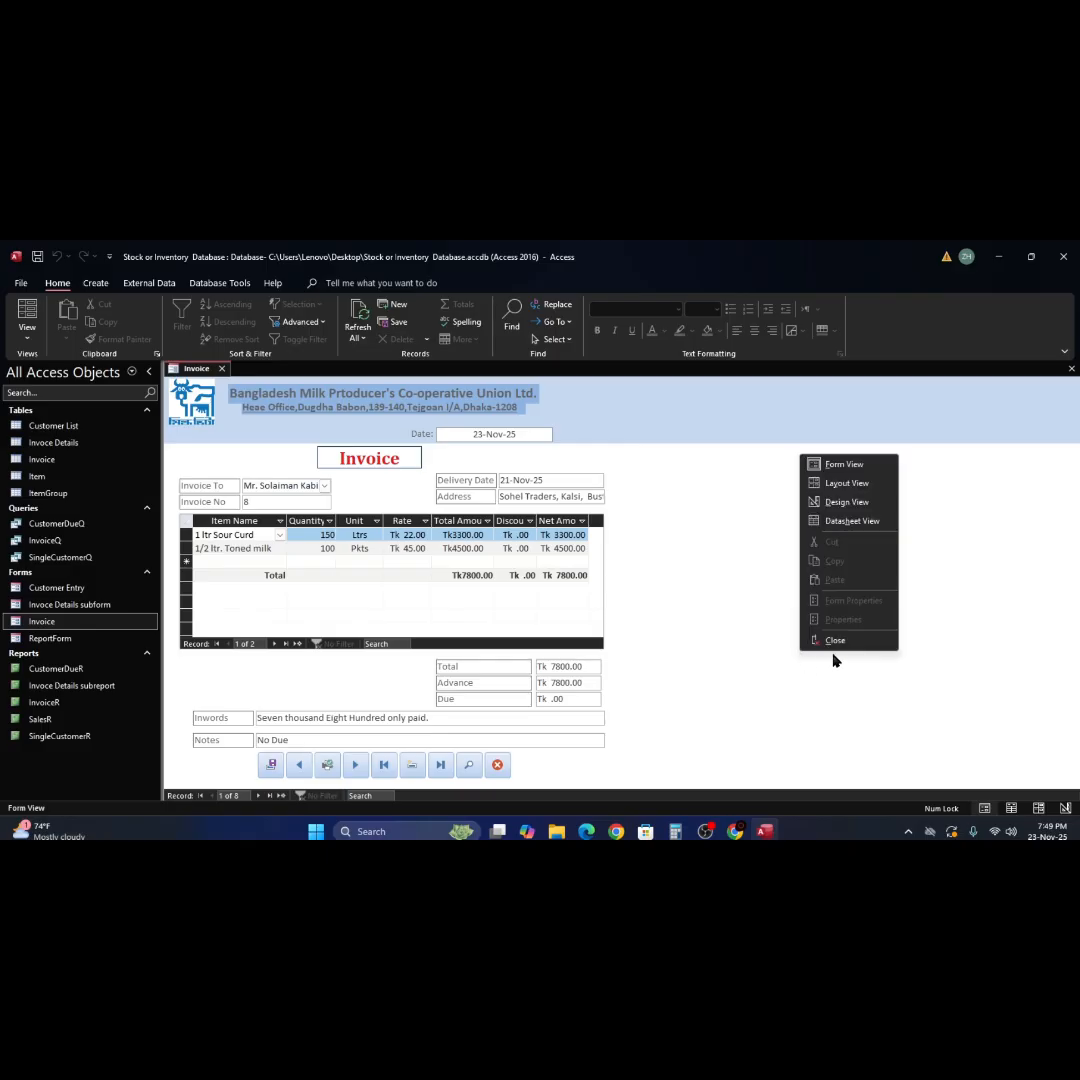
{"action": "left_click", "coordinate": [838, 500]}
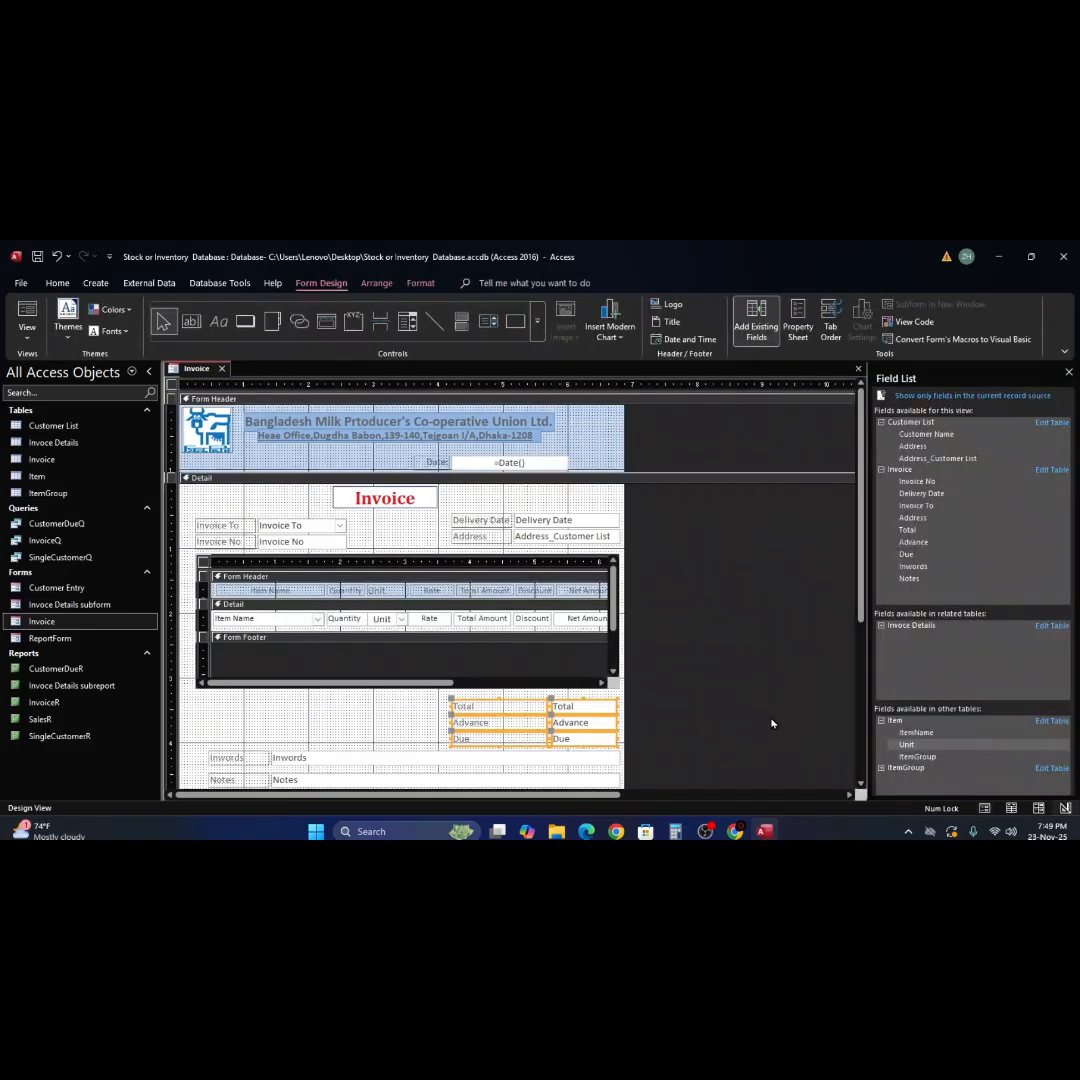
Nudge the Inwords and Notes fields with their labels and the command buttons left, lining up with the Total fields' right edge
{"action": "left_click", "coordinate": [318, 715]}
{"action": "scroll", "coordinate": [313, 730], "scroll_direction": "down", "scroll_amount": 3}
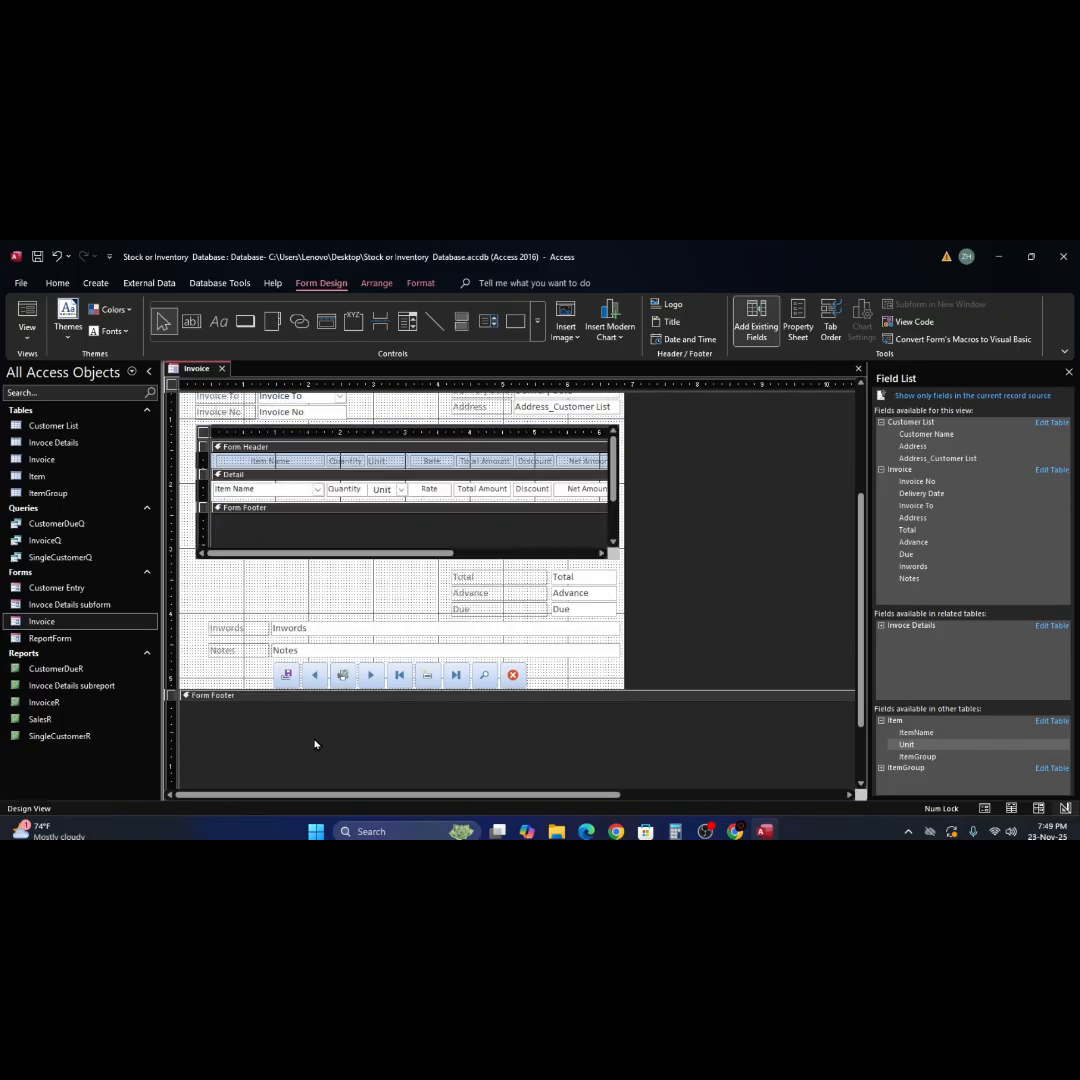
{"action": "left_click_drag", "start_coordinate": [195, 620], "coordinate": [557, 687]}
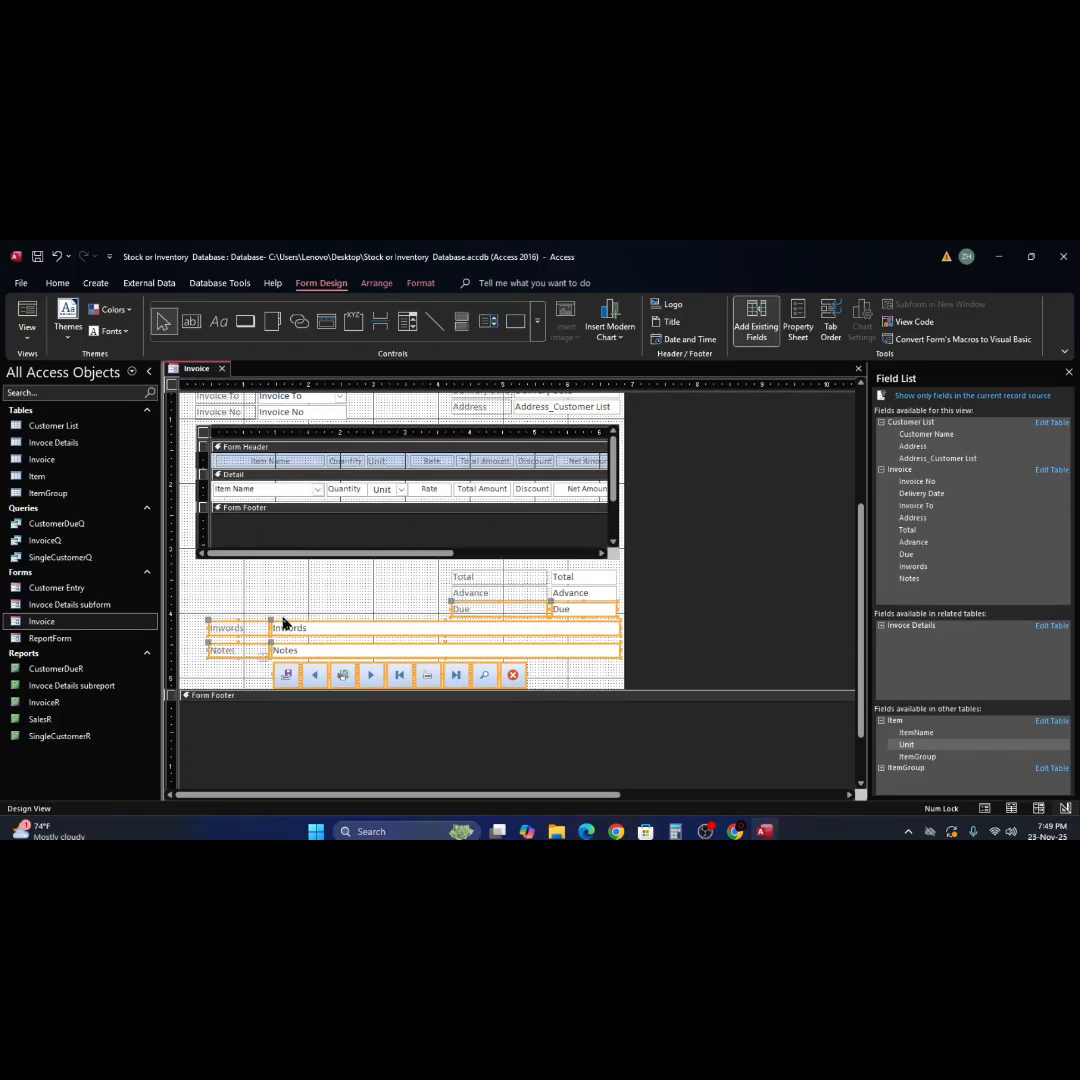
{"action": "left_click", "coordinate": [197, 627]}
{"action": "left_click_drag", "start_coordinate": [189, 631], "coordinate": [600, 686]}
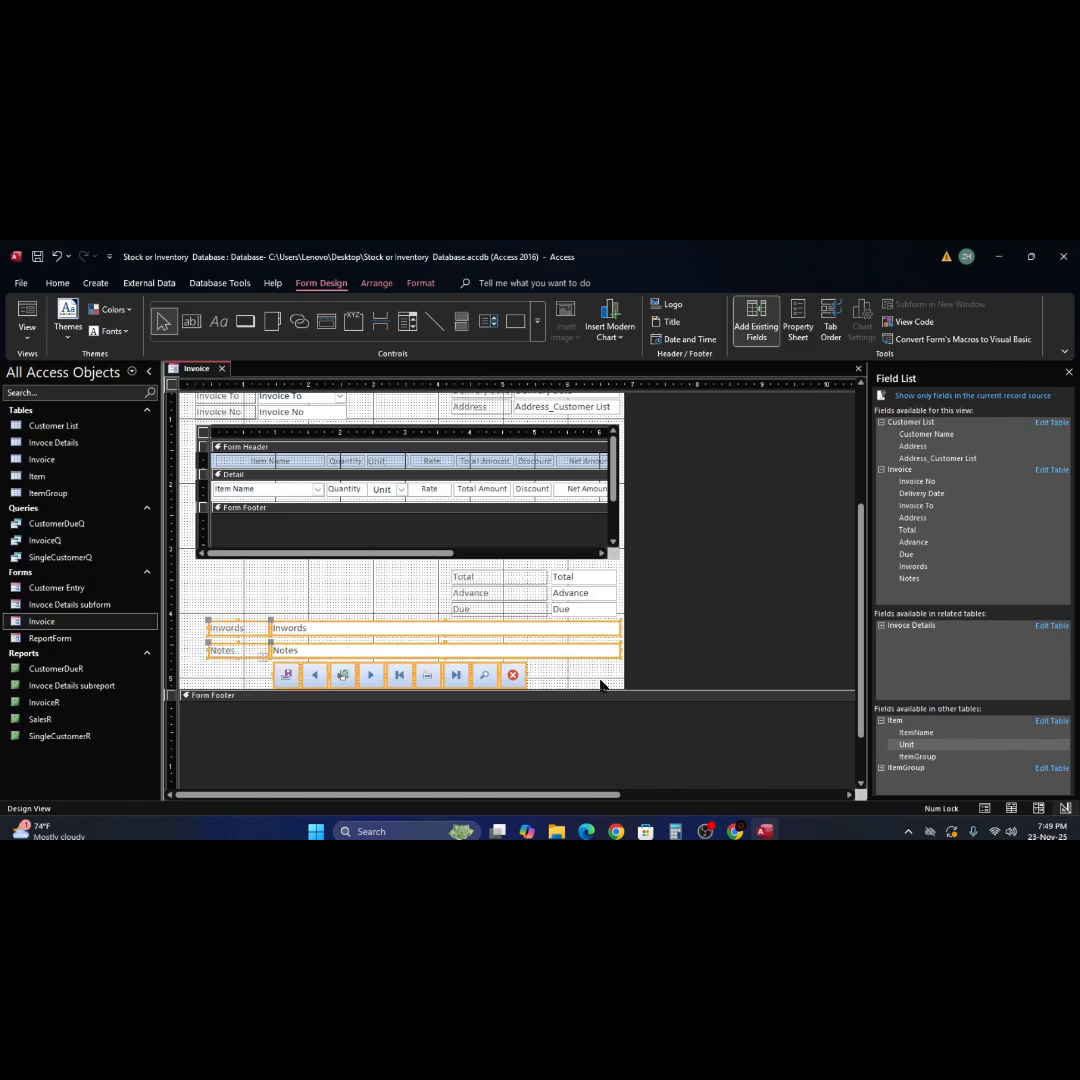
{"action": "key", "text": "Left"}
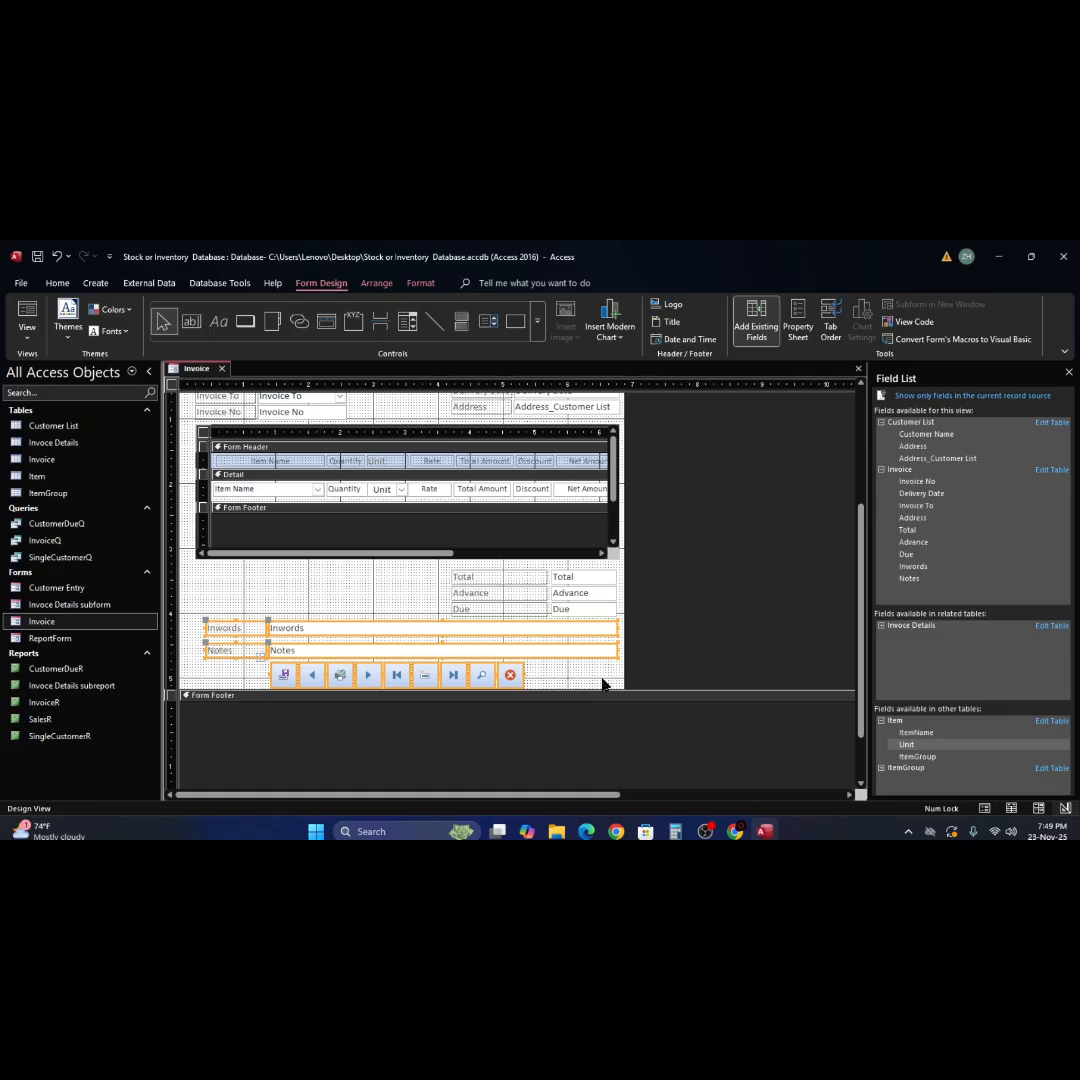
{"action": "key", "text": "Left"}
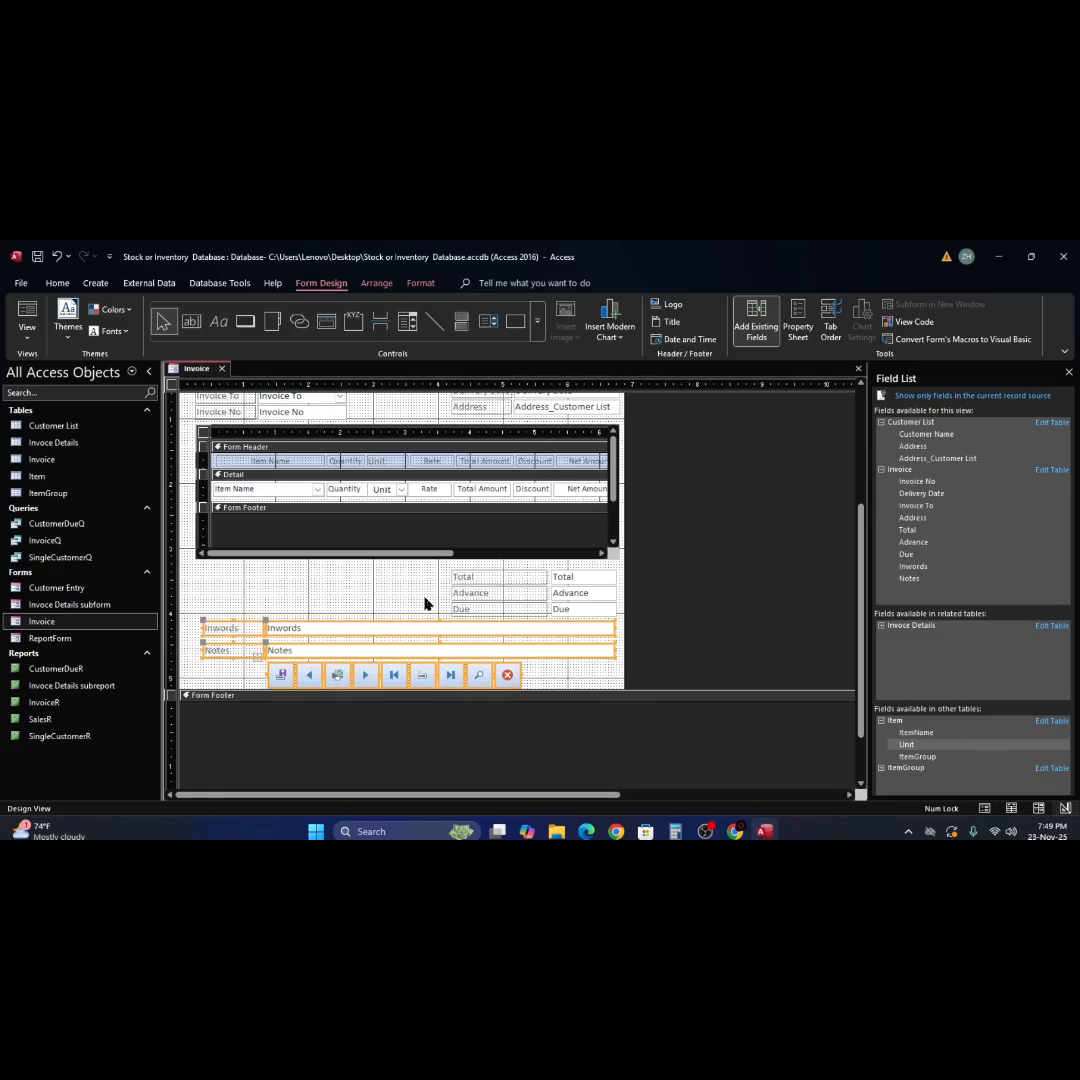
{"action": "key", "text": "ctrl+z"}
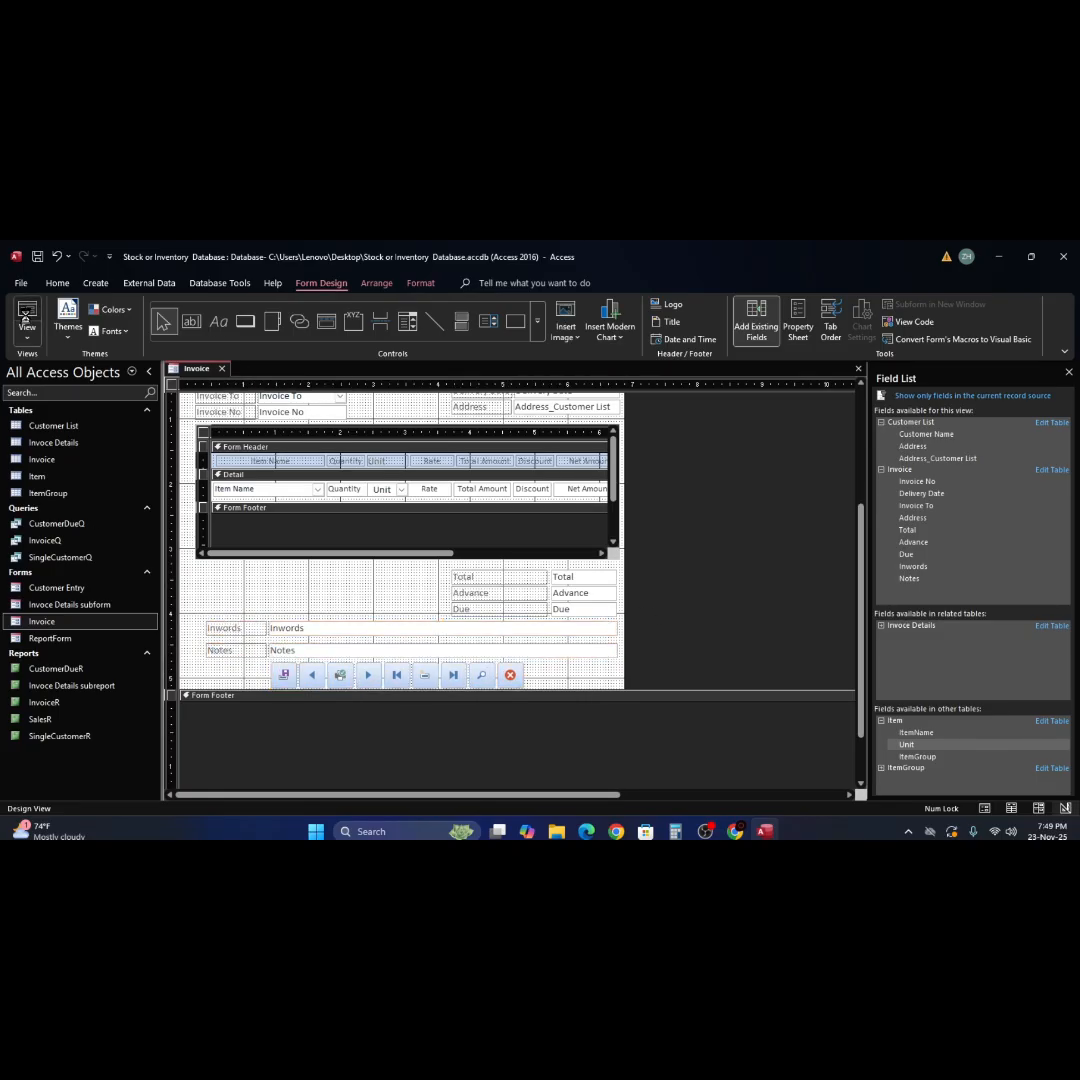
Check the field alignment and the subform's Unit column in Form View, and return to Design View
{"action": "left_click", "coordinate": [26, 317]}
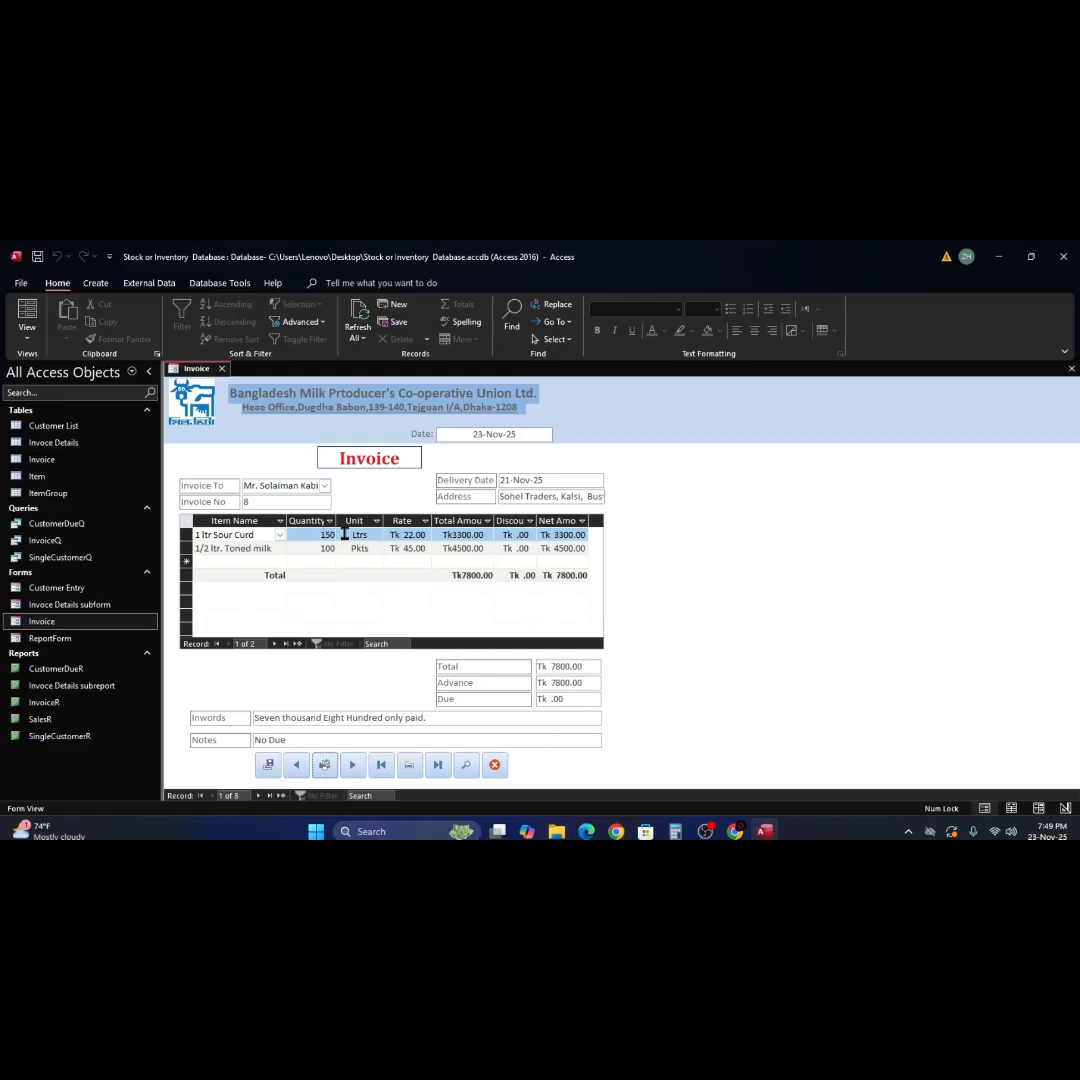
{"action": "left_click", "coordinate": [368, 535]}
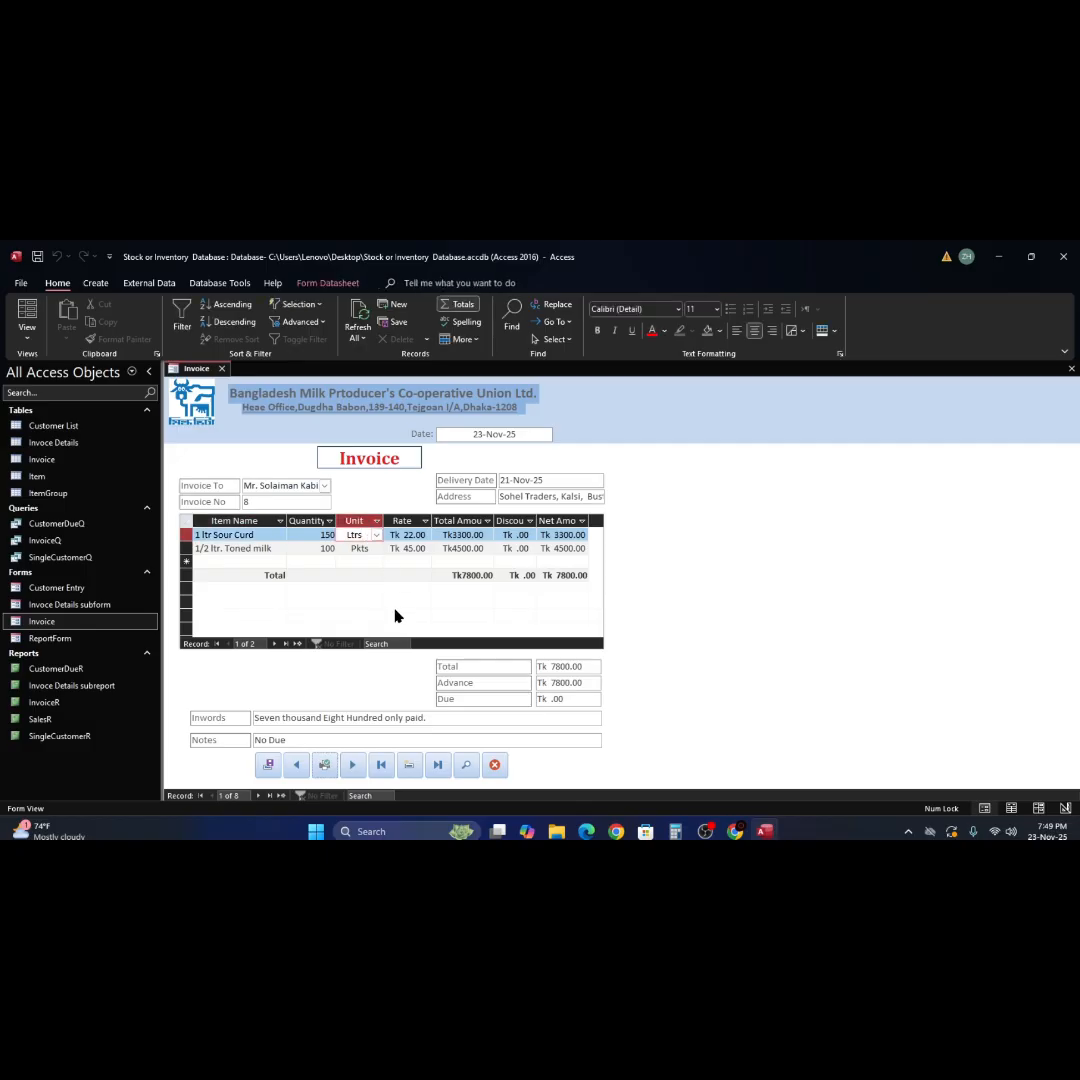
{"action": "right_click", "coordinate": [665, 520]}
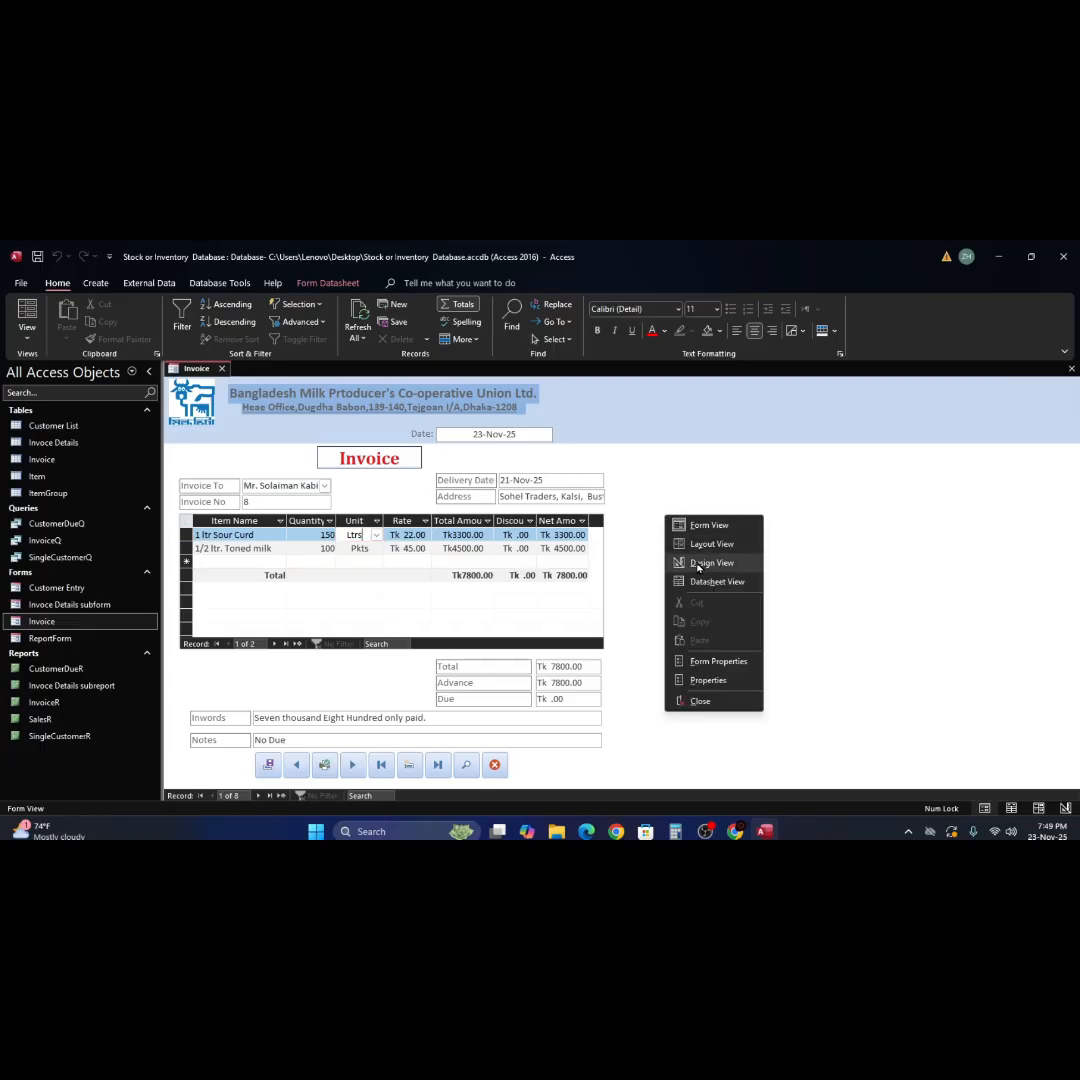
{"action": "left_click", "coordinate": [699, 564]}
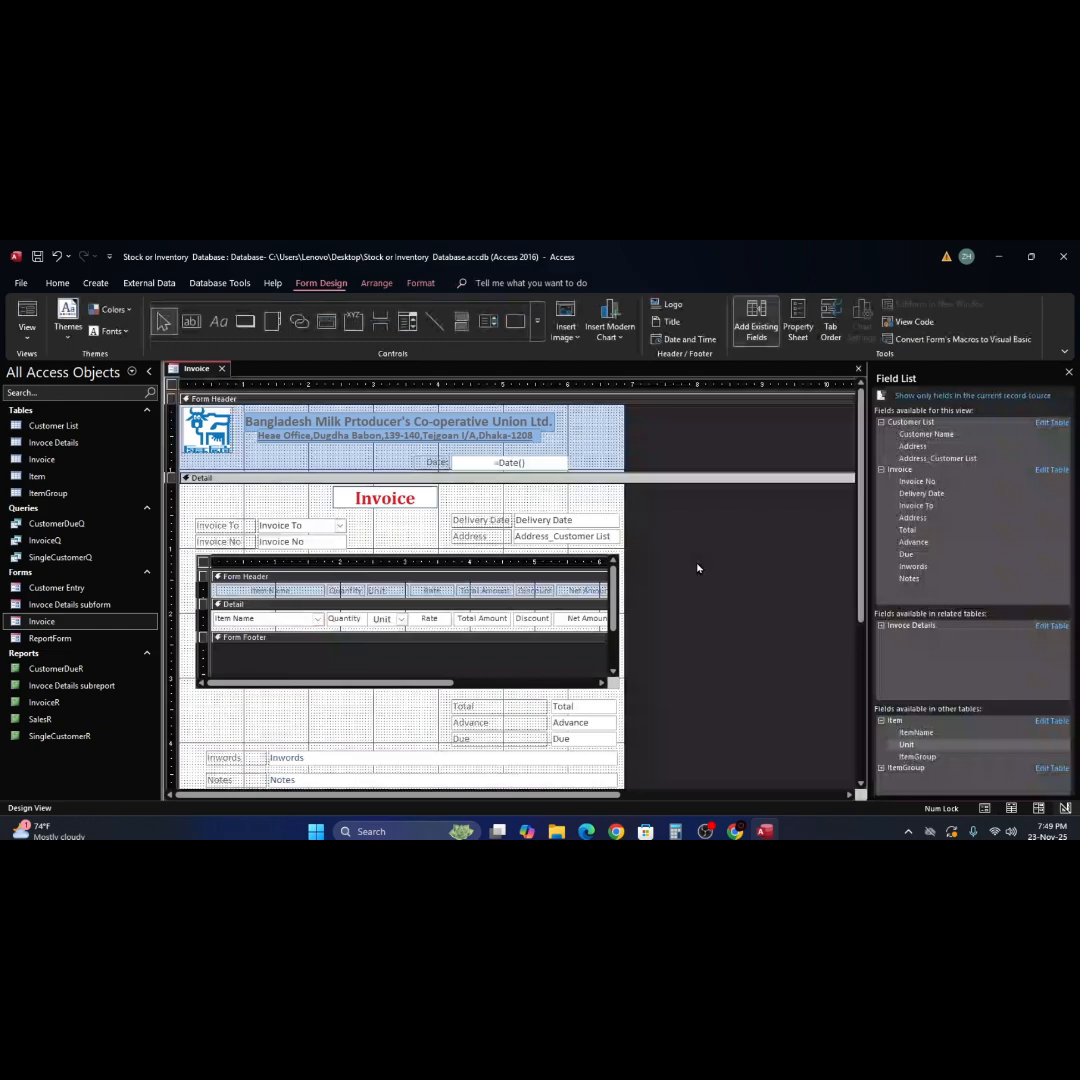
Nudge the subform's Quantity field slightly right, check the columns in Form View, and return to Design View
{"action": "left_click", "coordinate": [341, 622]}
{"action": "left_click", "coordinate": [342, 620]}
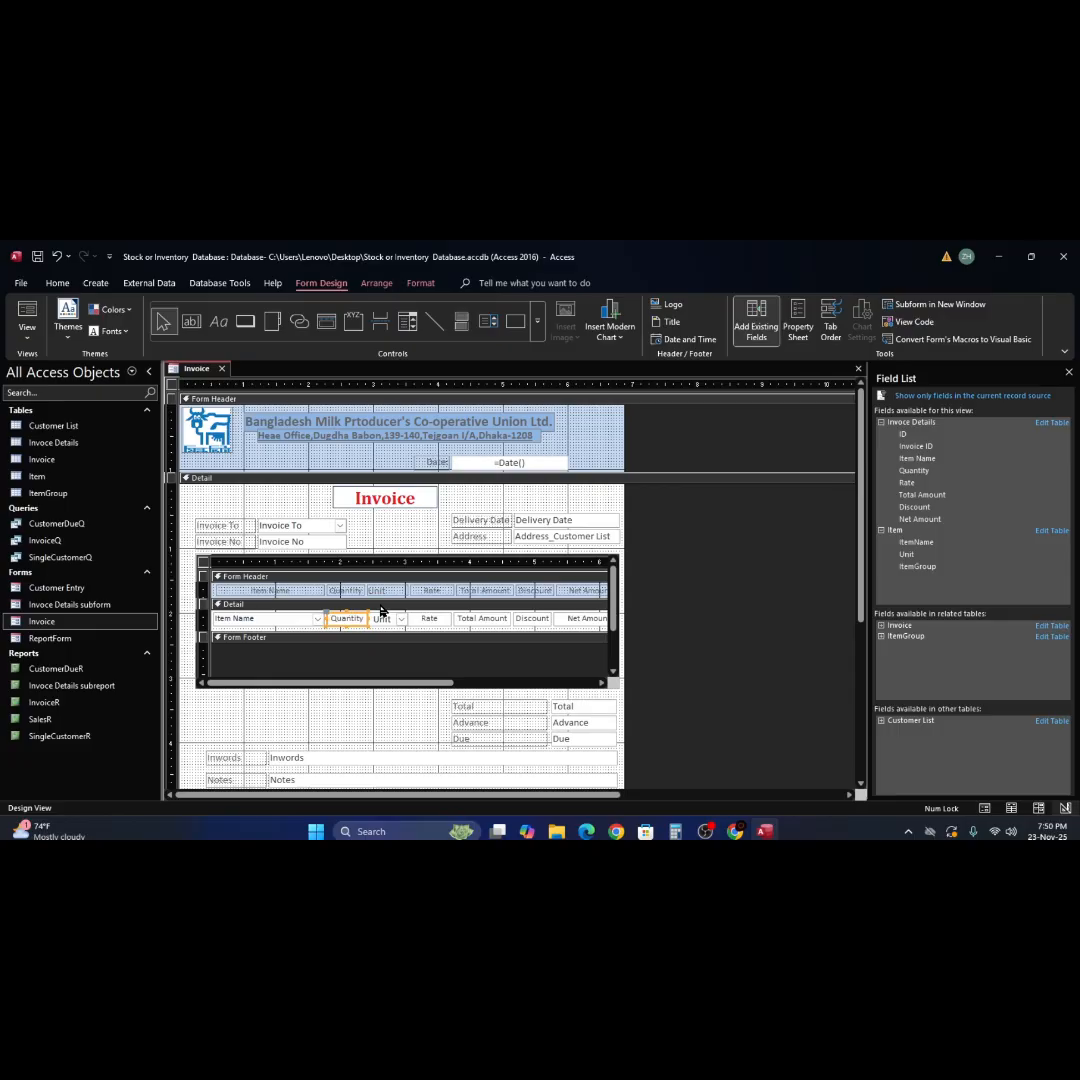
{"action": "left_click", "coordinate": [28, 316]}
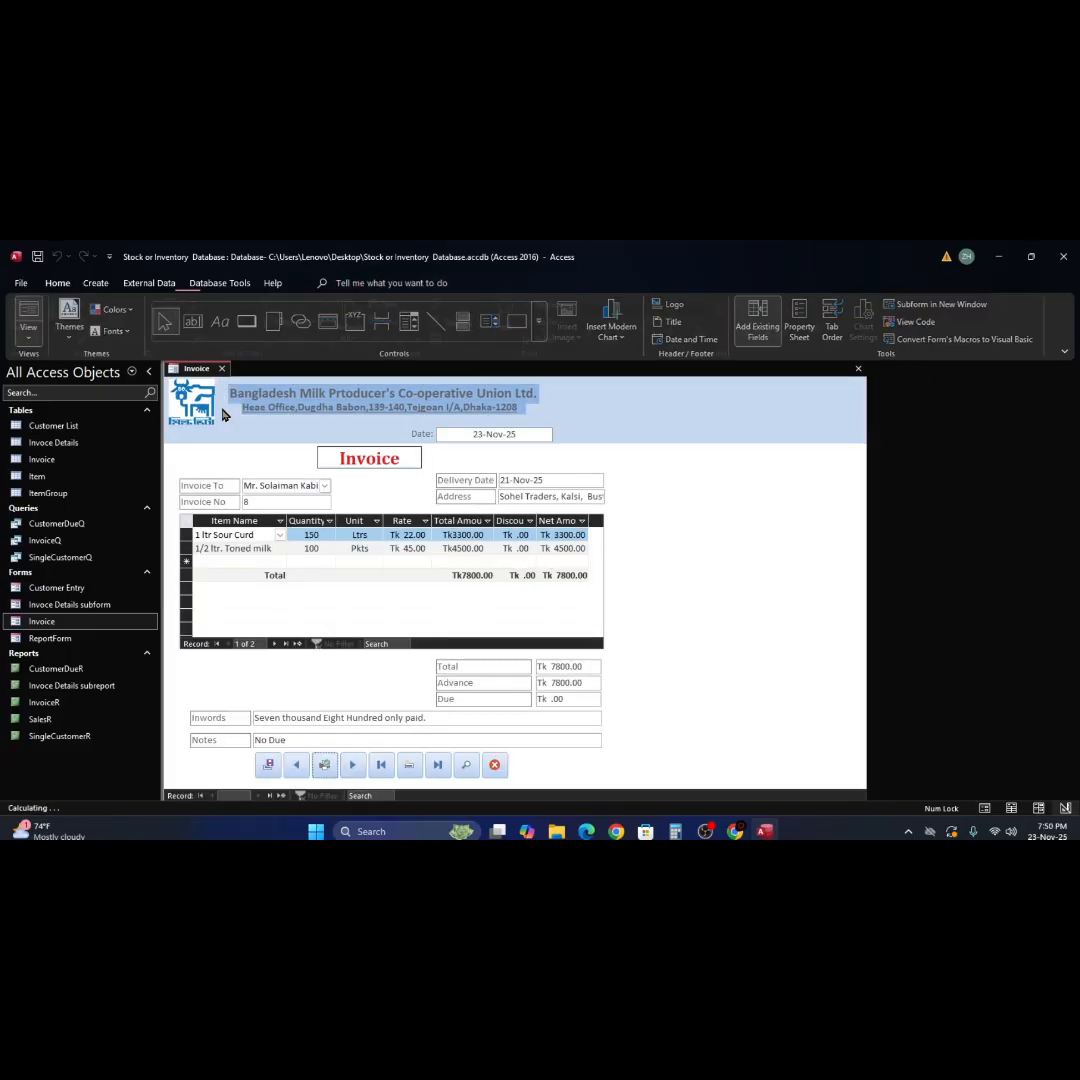
{"action": "left_click", "coordinate": [311, 548]}
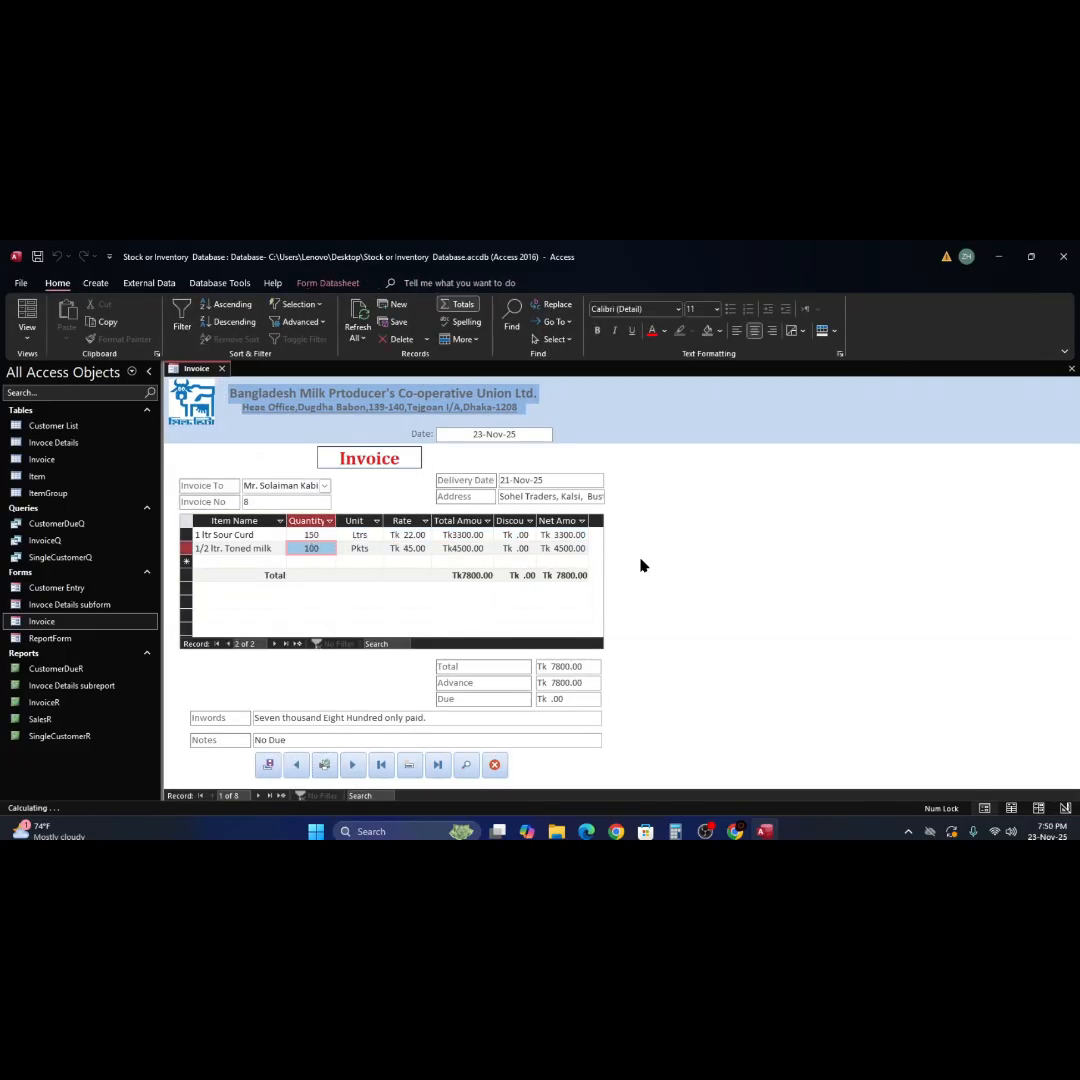
{"action": "right_click", "coordinate": [715, 538]}
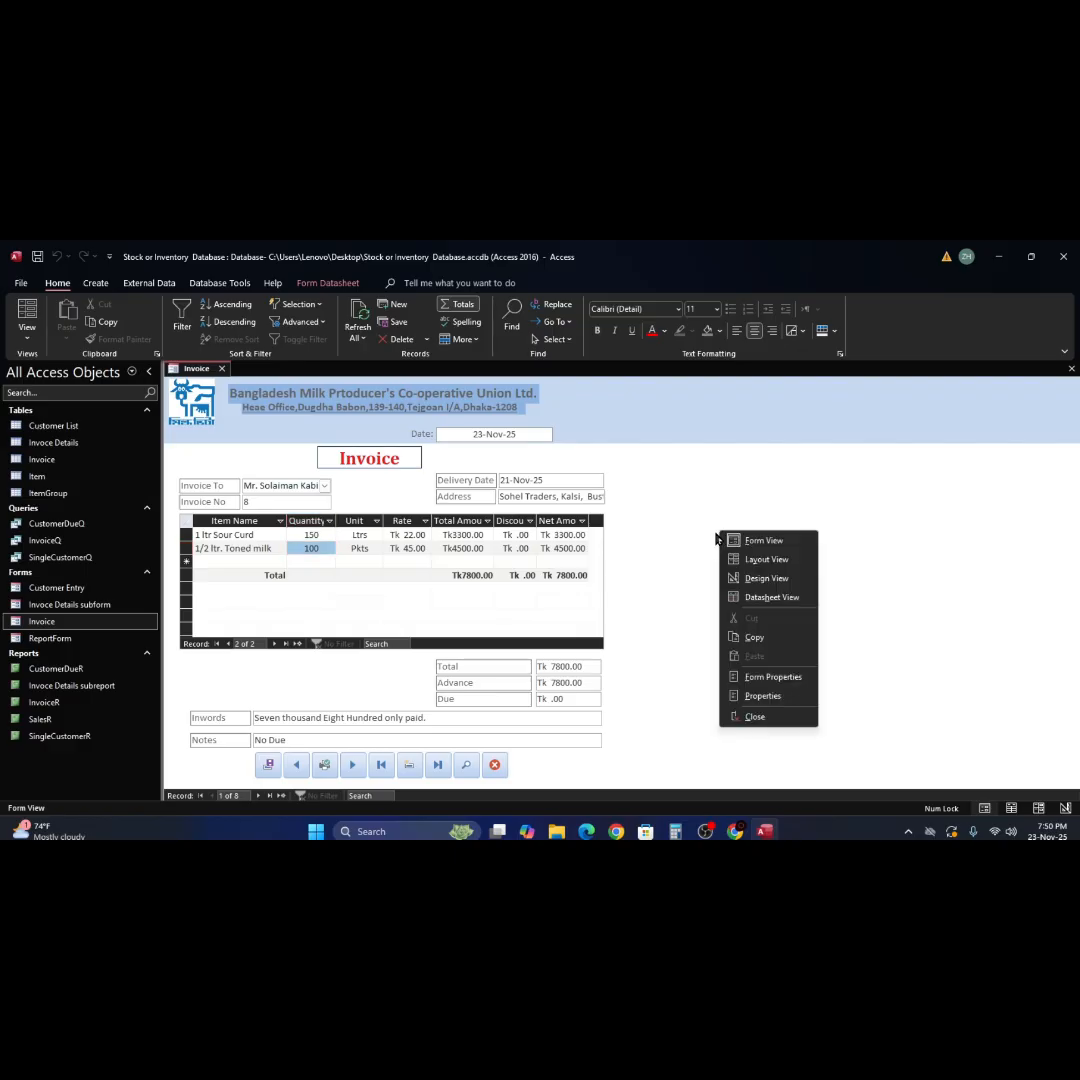
{"action": "left_click", "coordinate": [767, 579]}
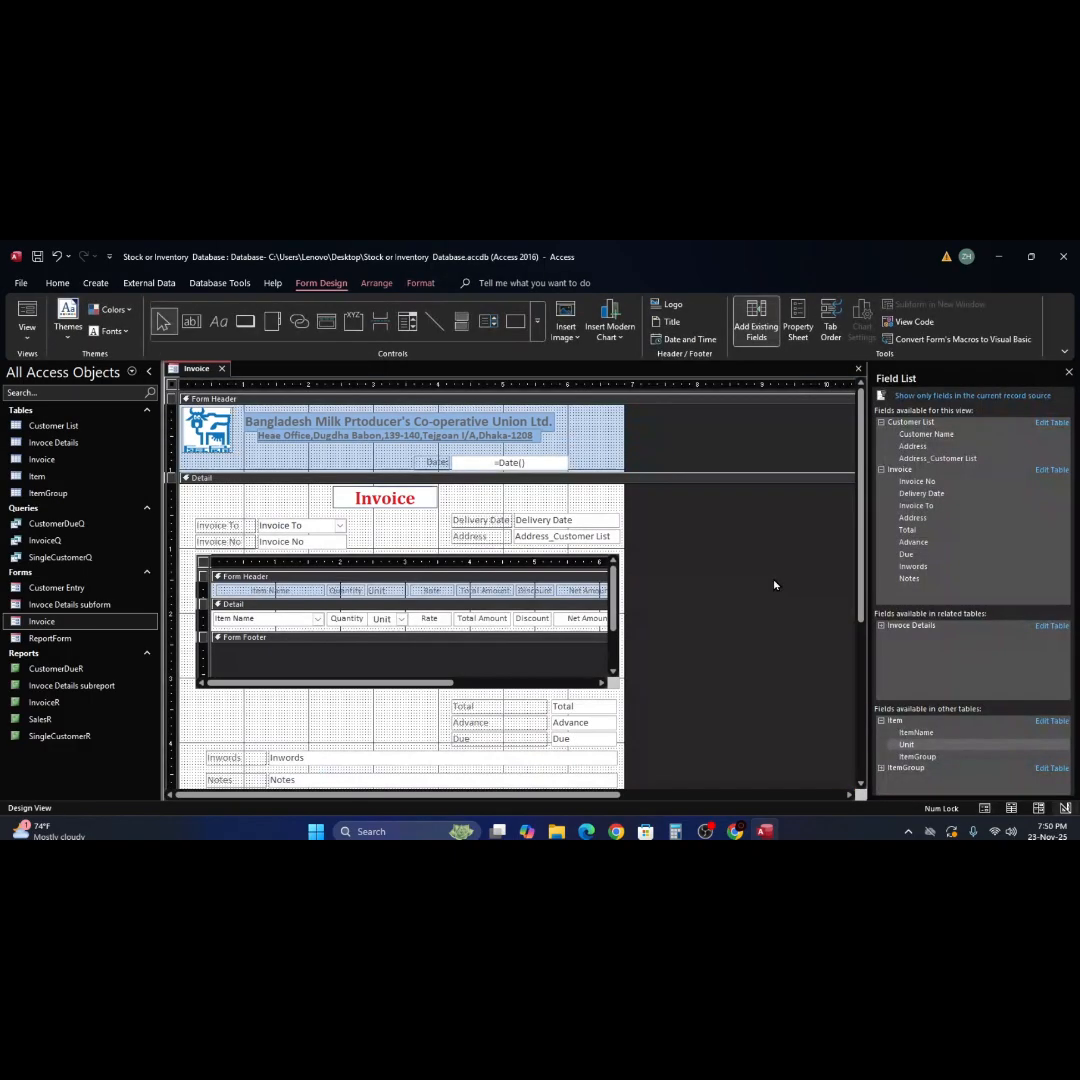
Close the Invoice form, saving the changes to both Invoice and Invoce Details subform
{"action": "left_click", "coordinate": [601, 501]}
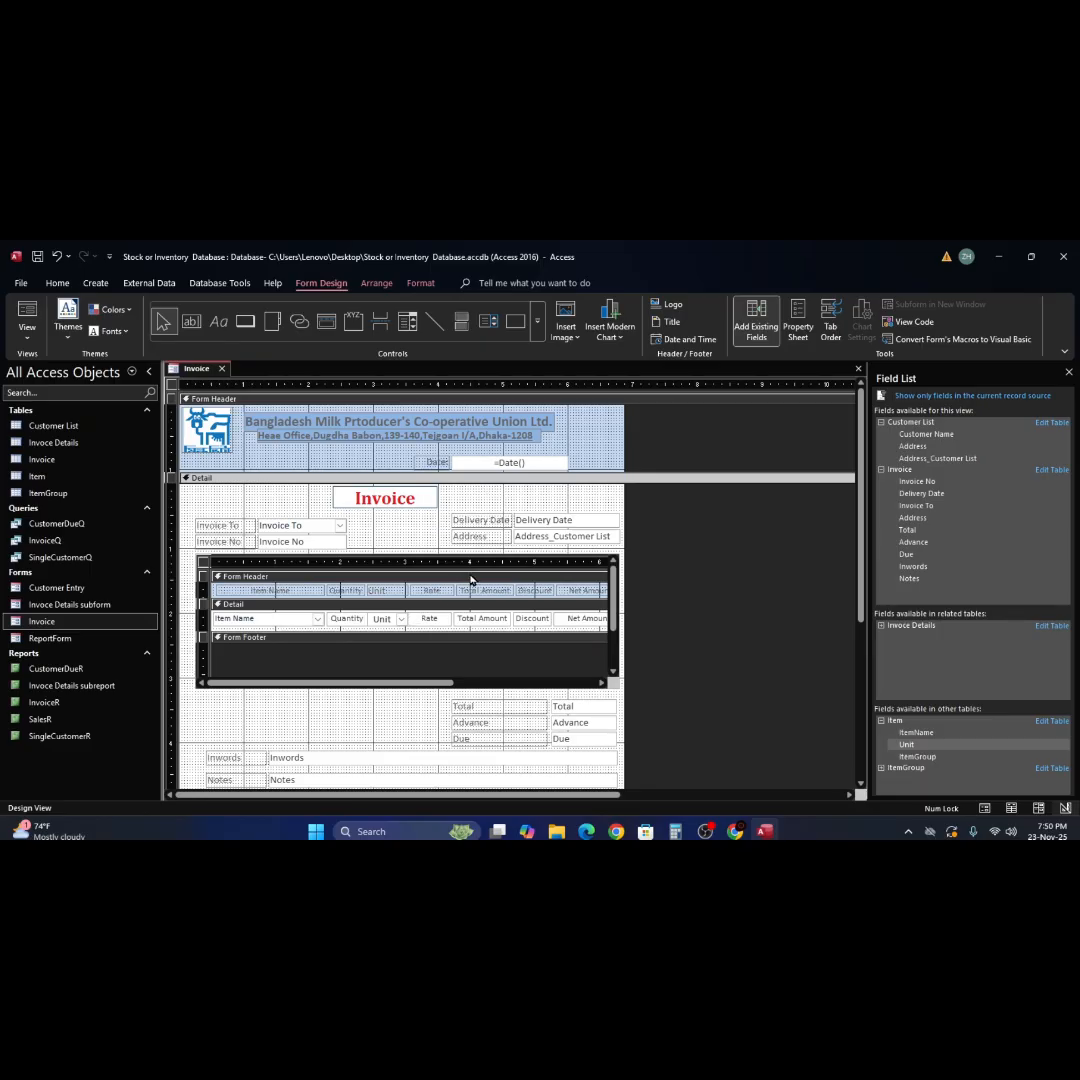
{"action": "left_click", "coordinate": [12, 606]}
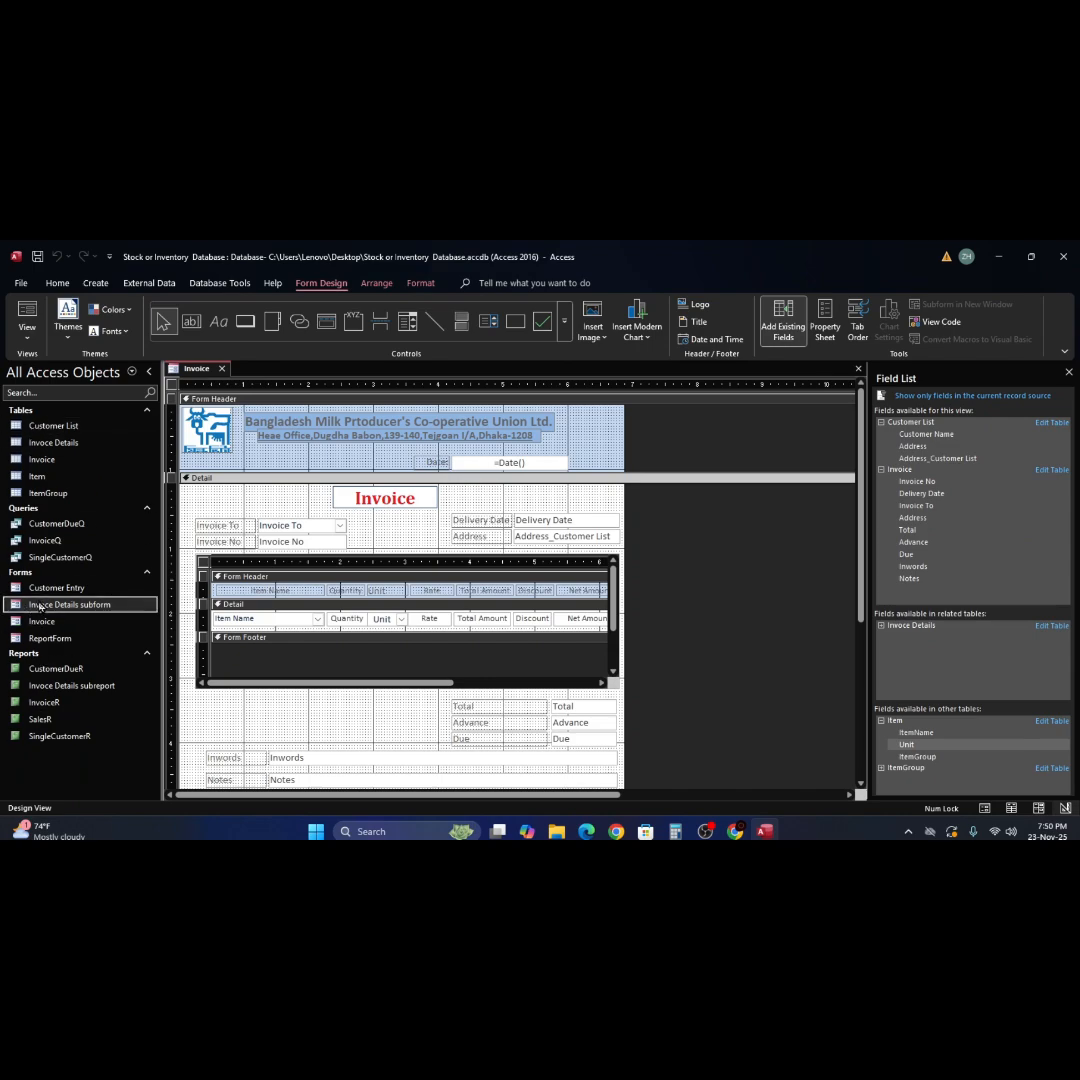
{"action": "left_click", "coordinate": [857, 370]}
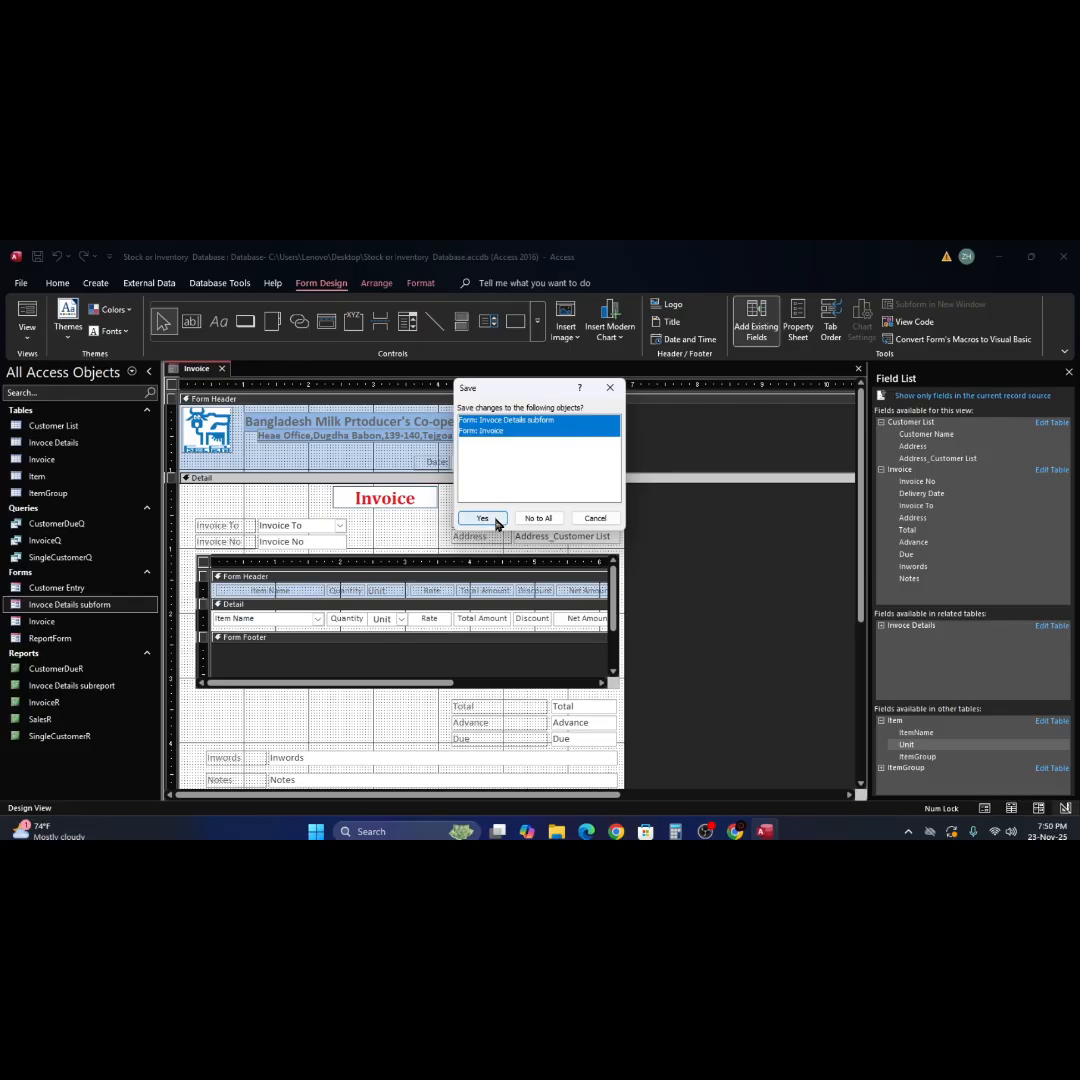
{"action": "left_click", "coordinate": [495, 519]}
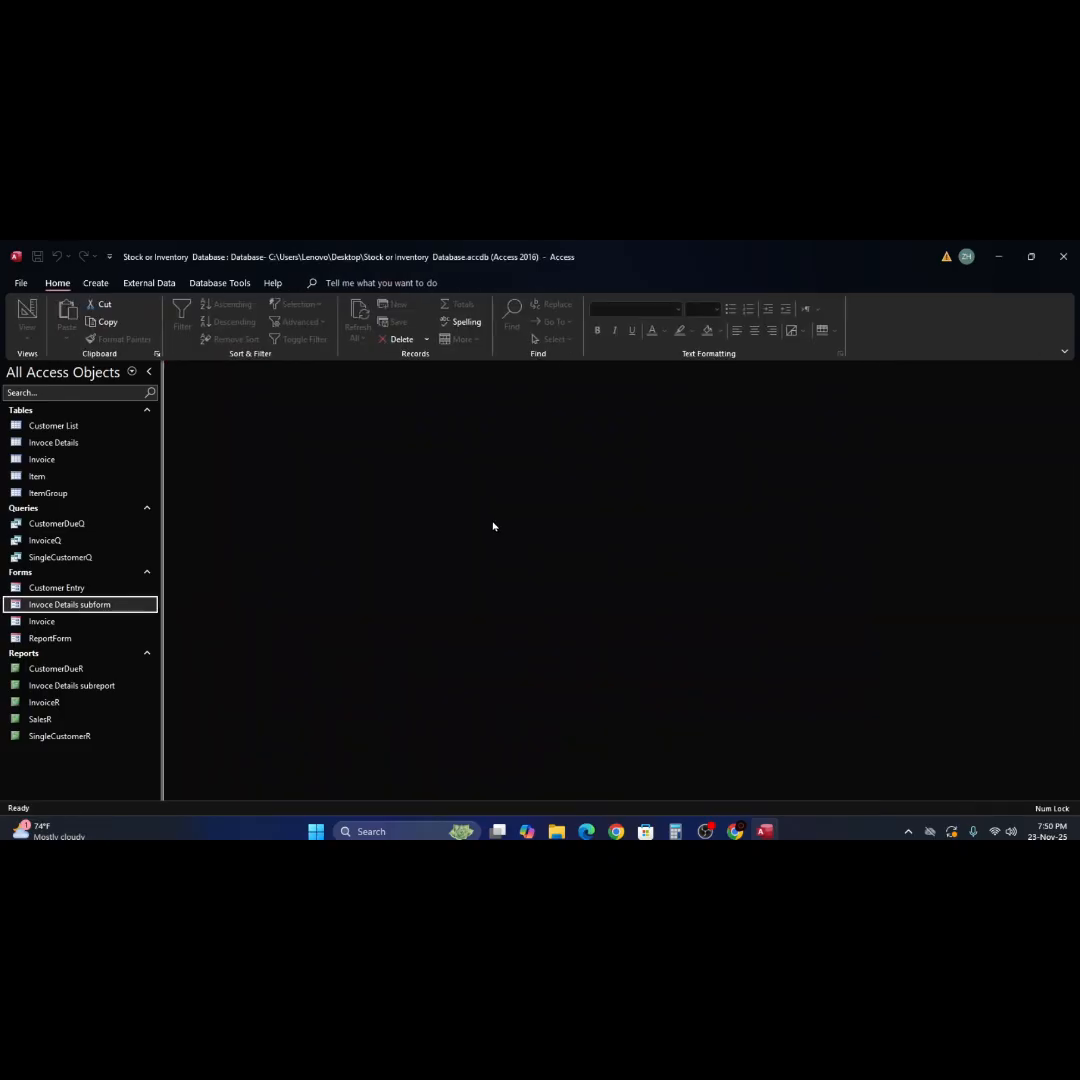
Open the Invoce Details subform and set the missing Unit to Ltrs for 100 ml Sour Curd Cup and 200 gm Ghee tin
{"action": "double_click", "coordinate": [16, 606]}
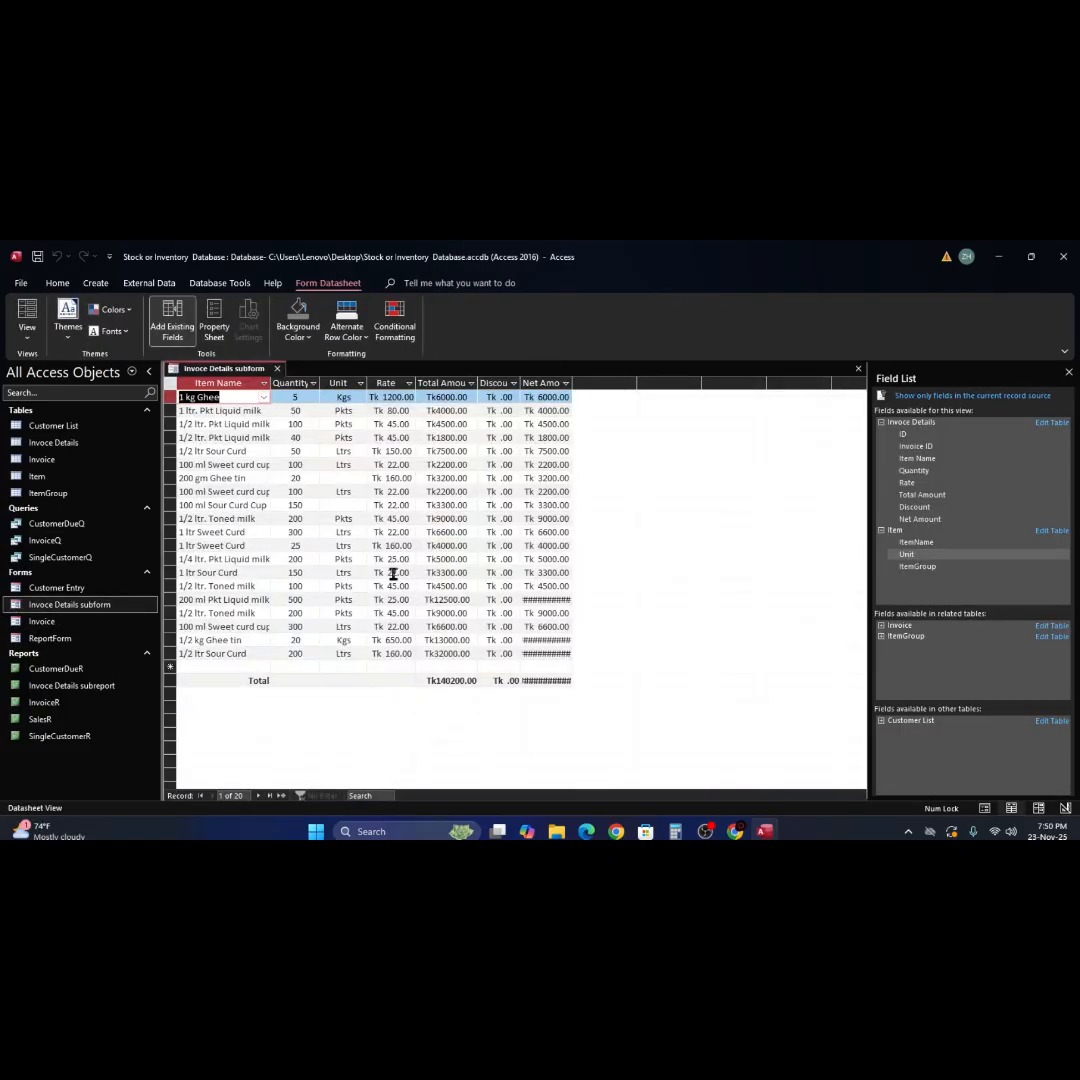
{"action": "left_click", "coordinate": [345, 397]}
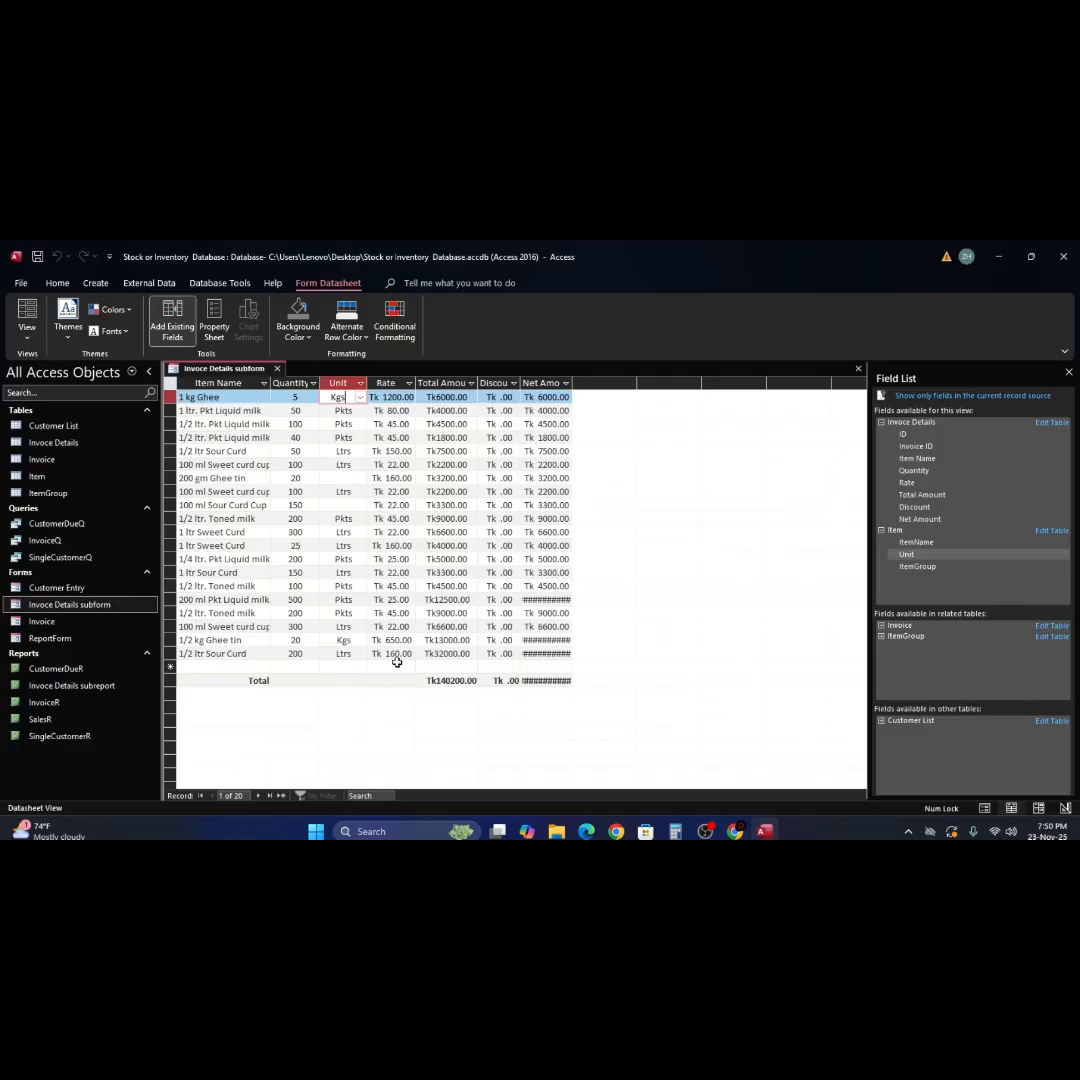
{"action": "left_click", "coordinate": [404, 398]}
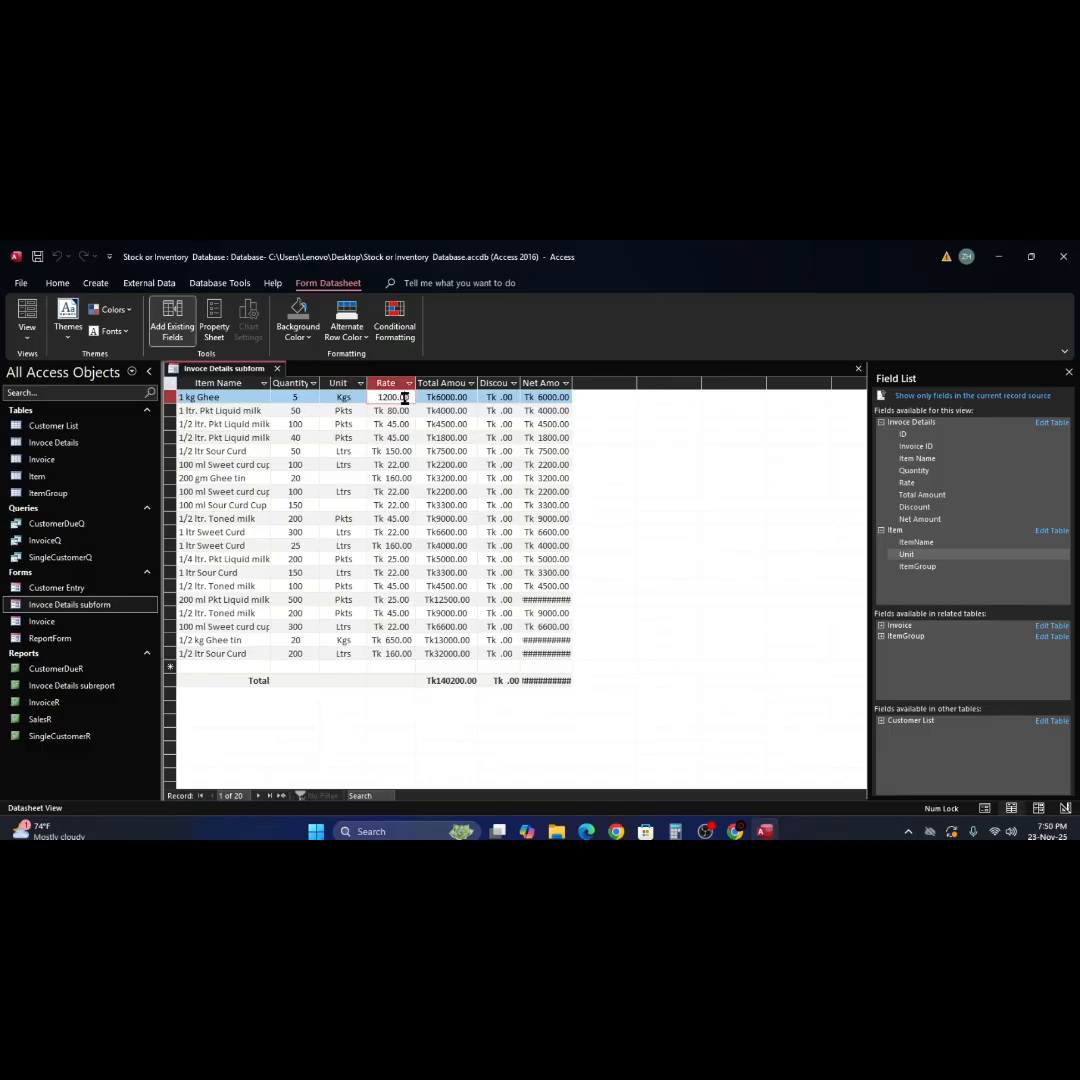
{"action": "left_click", "coordinate": [354, 503]}
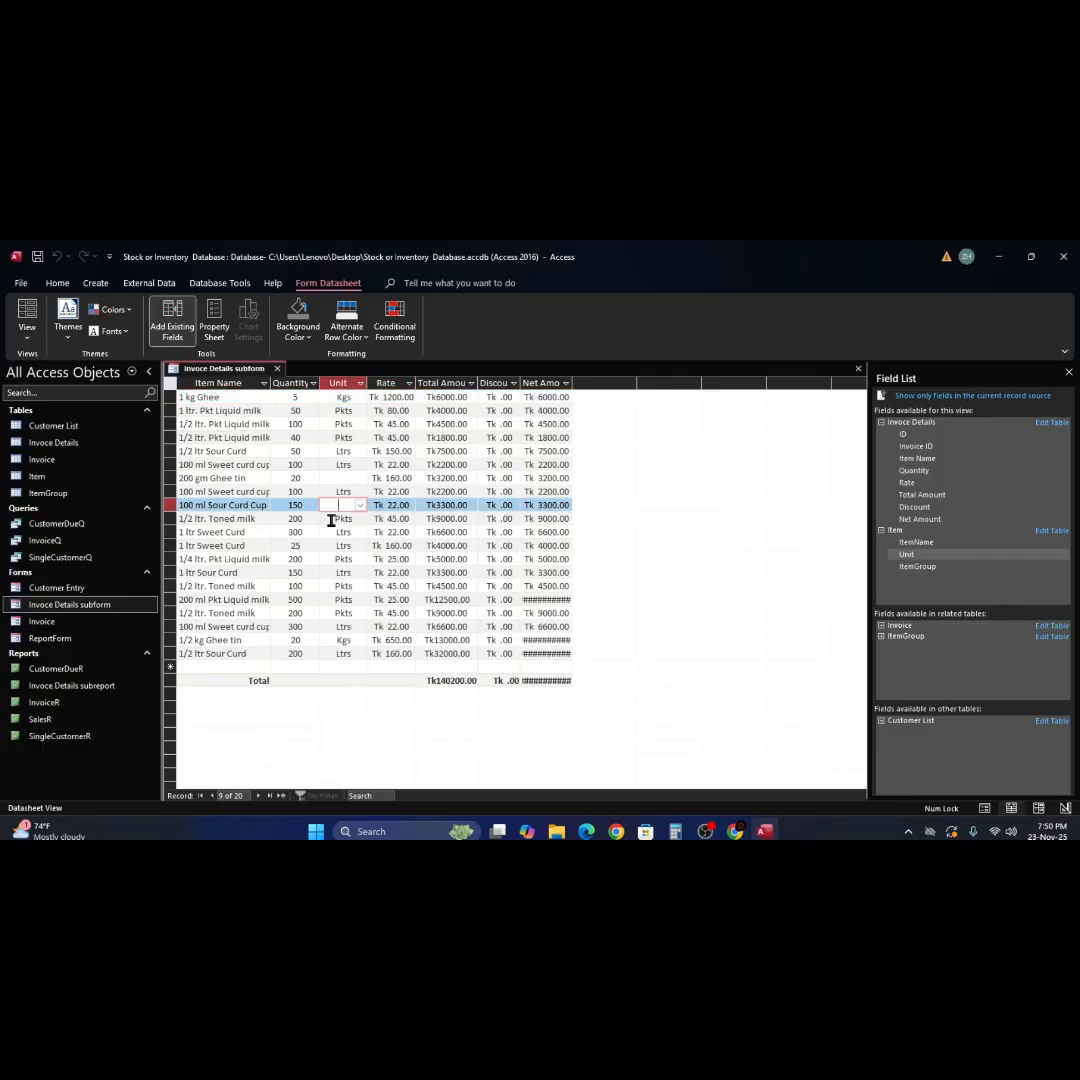
{"action": "left_click", "coordinate": [362, 506]}
{"action": "left_click", "coordinate": [350, 546]}
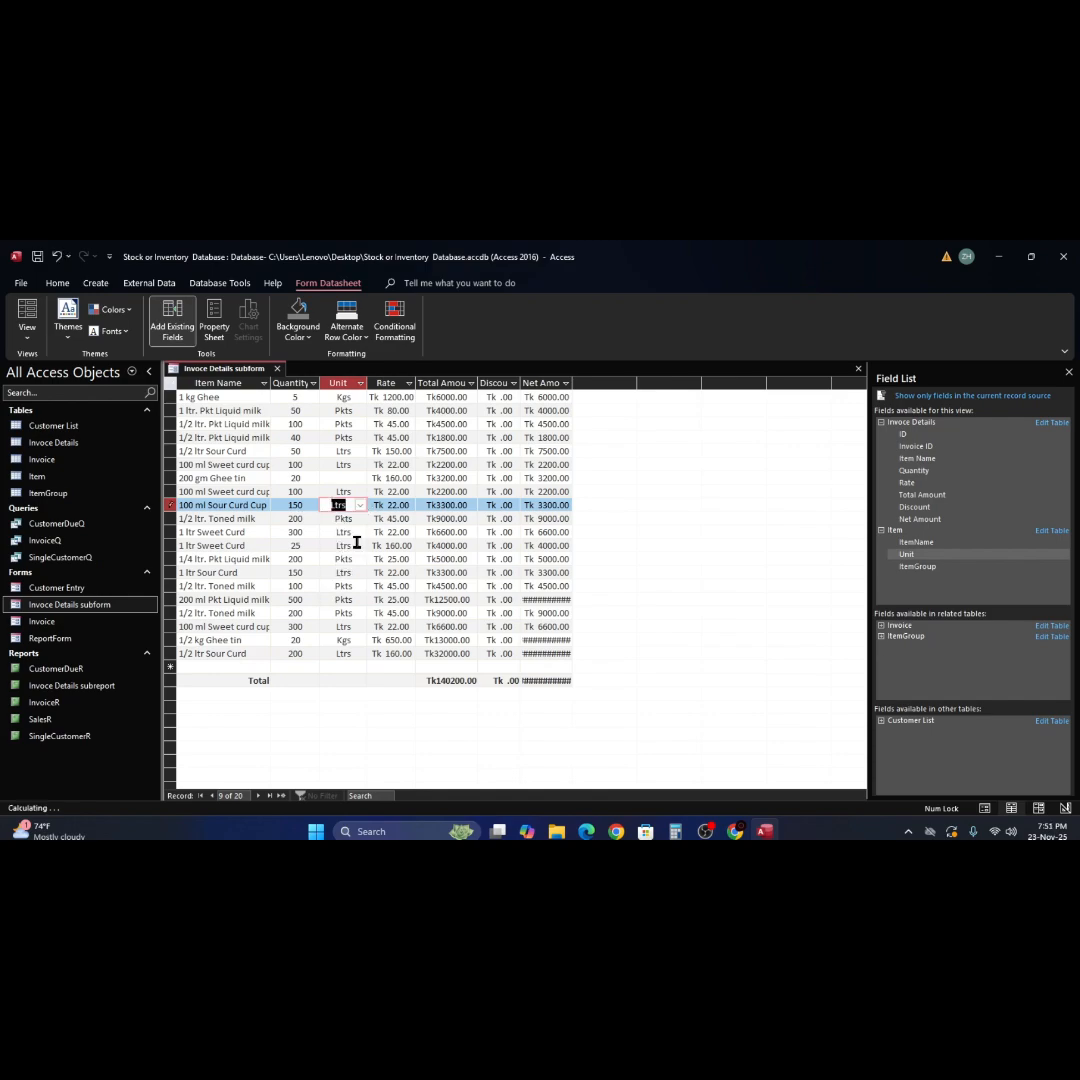
{"action": "left_click", "coordinate": [352, 477]}
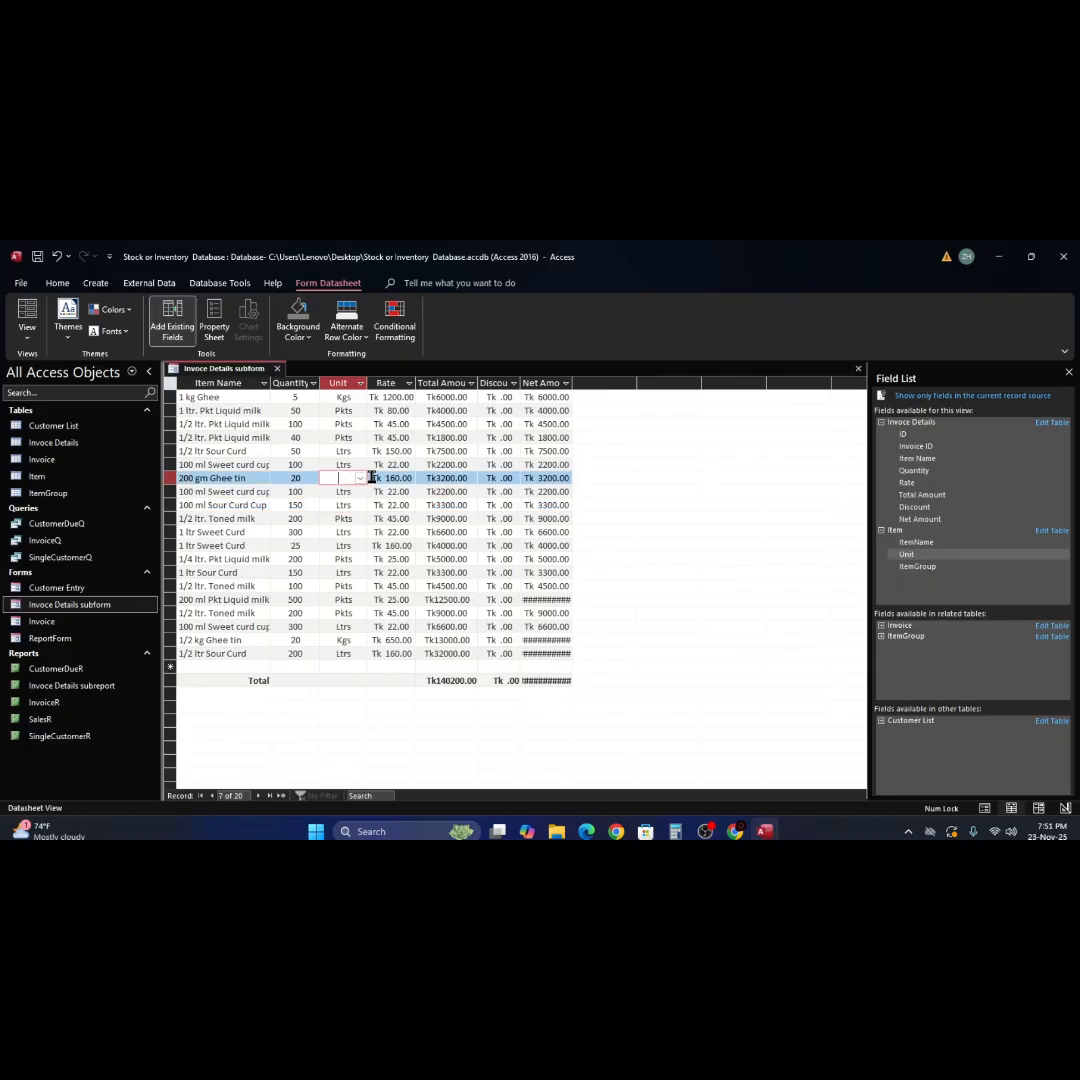
{"action": "left_click", "coordinate": [360, 478]}
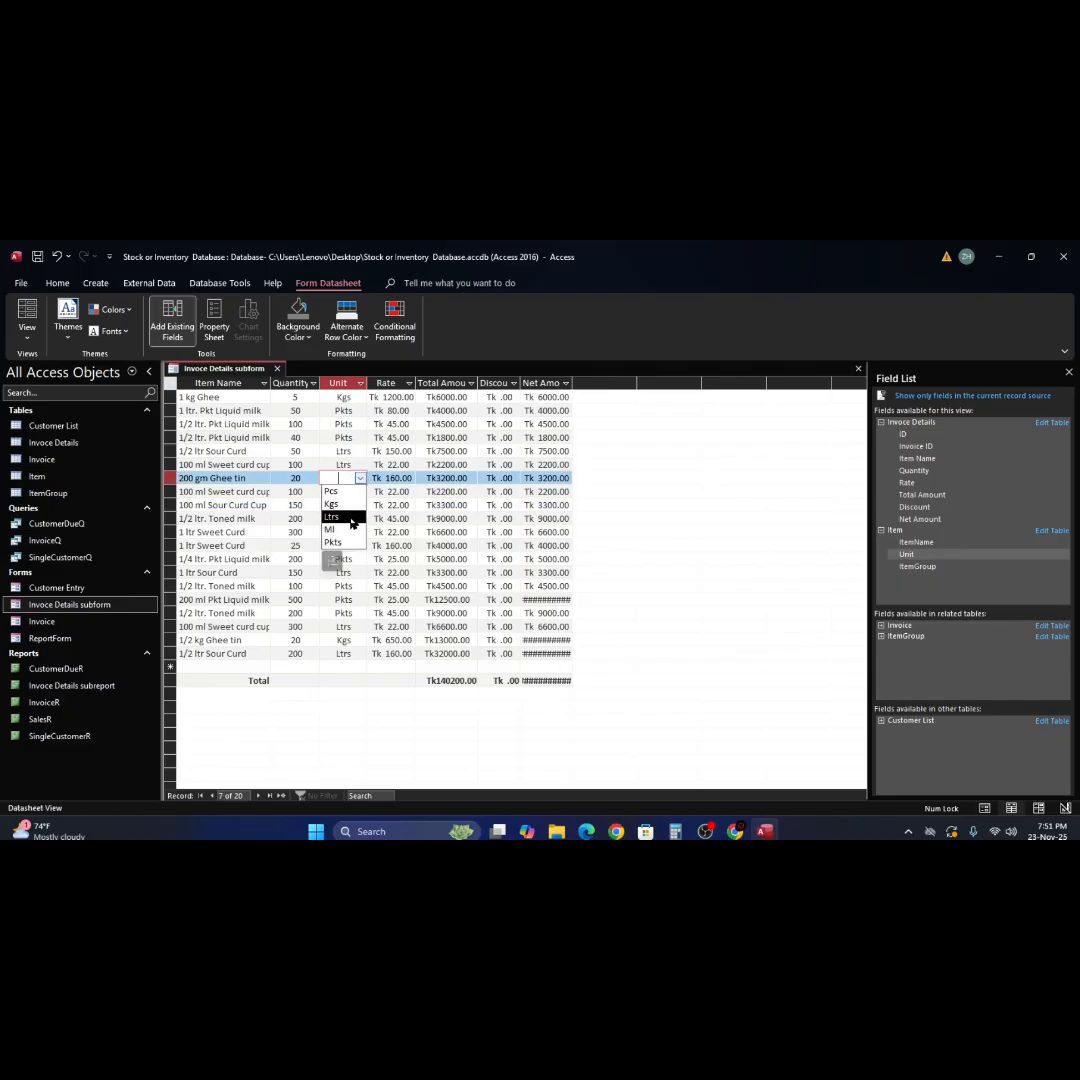
{"action": "left_click", "coordinate": [351, 516]}
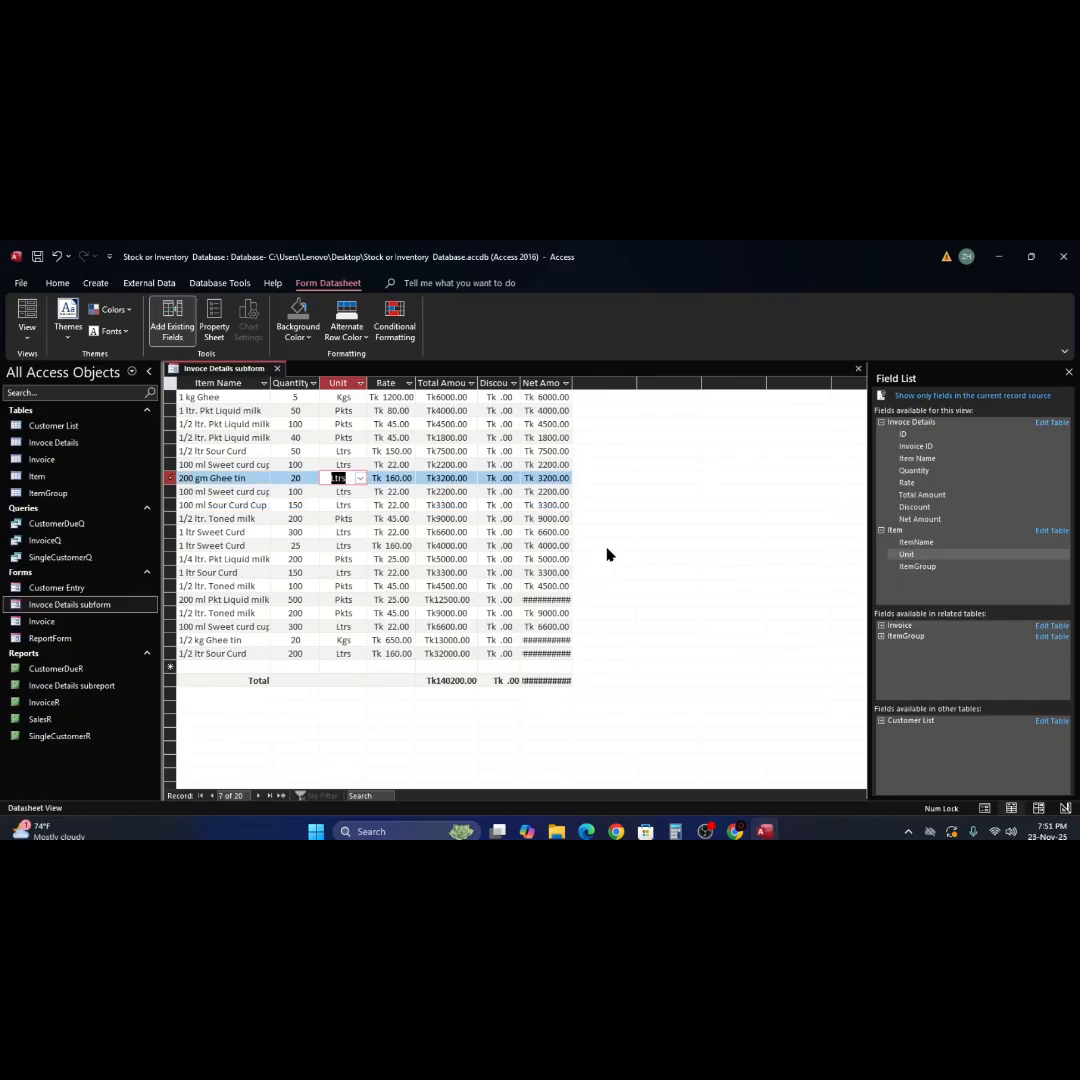
Widen the Net Amount column to fit its values and close the Invoce Details subform
{"action": "double_click", "coordinate": [575, 383]}
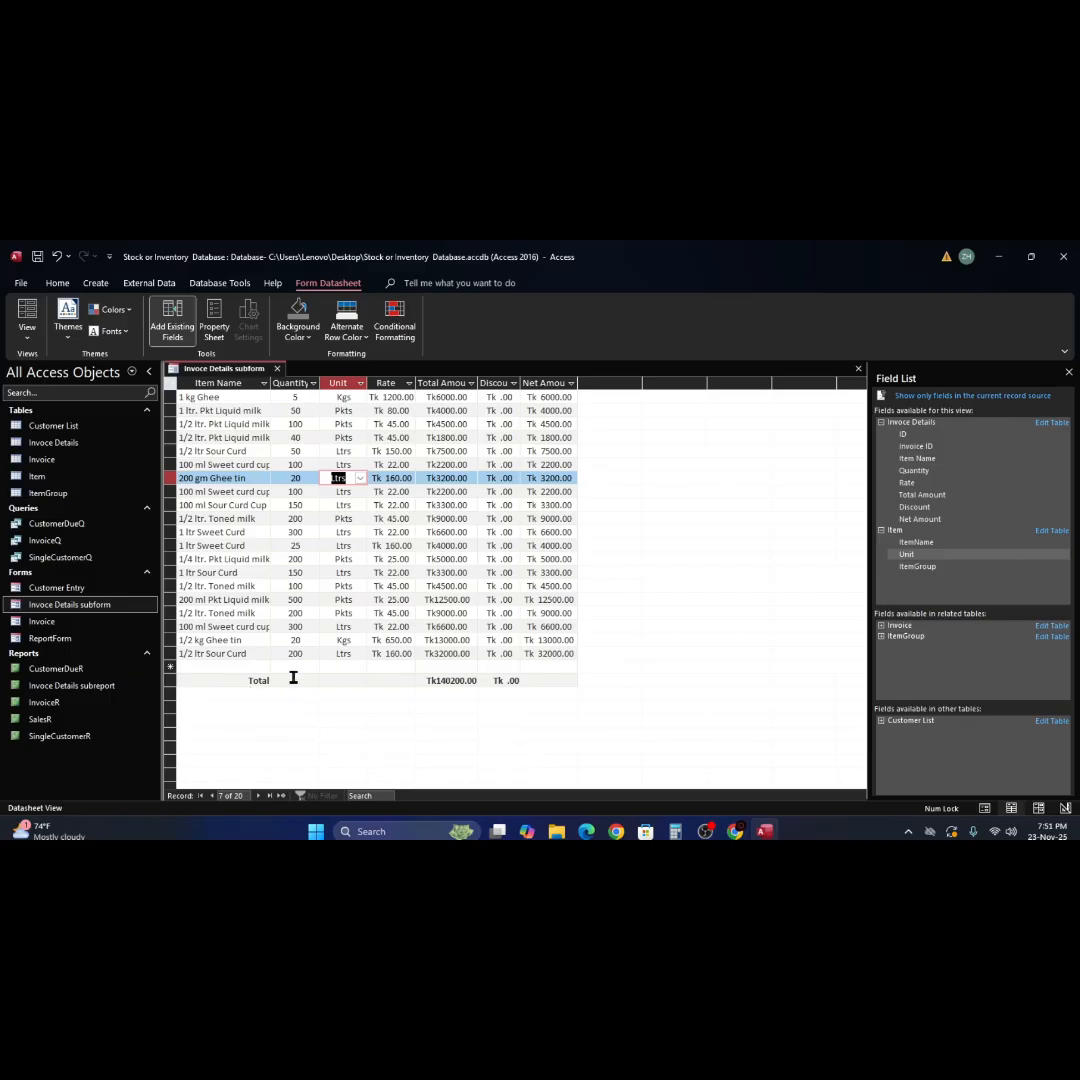
{"action": "left_click", "coordinate": [856, 370]}
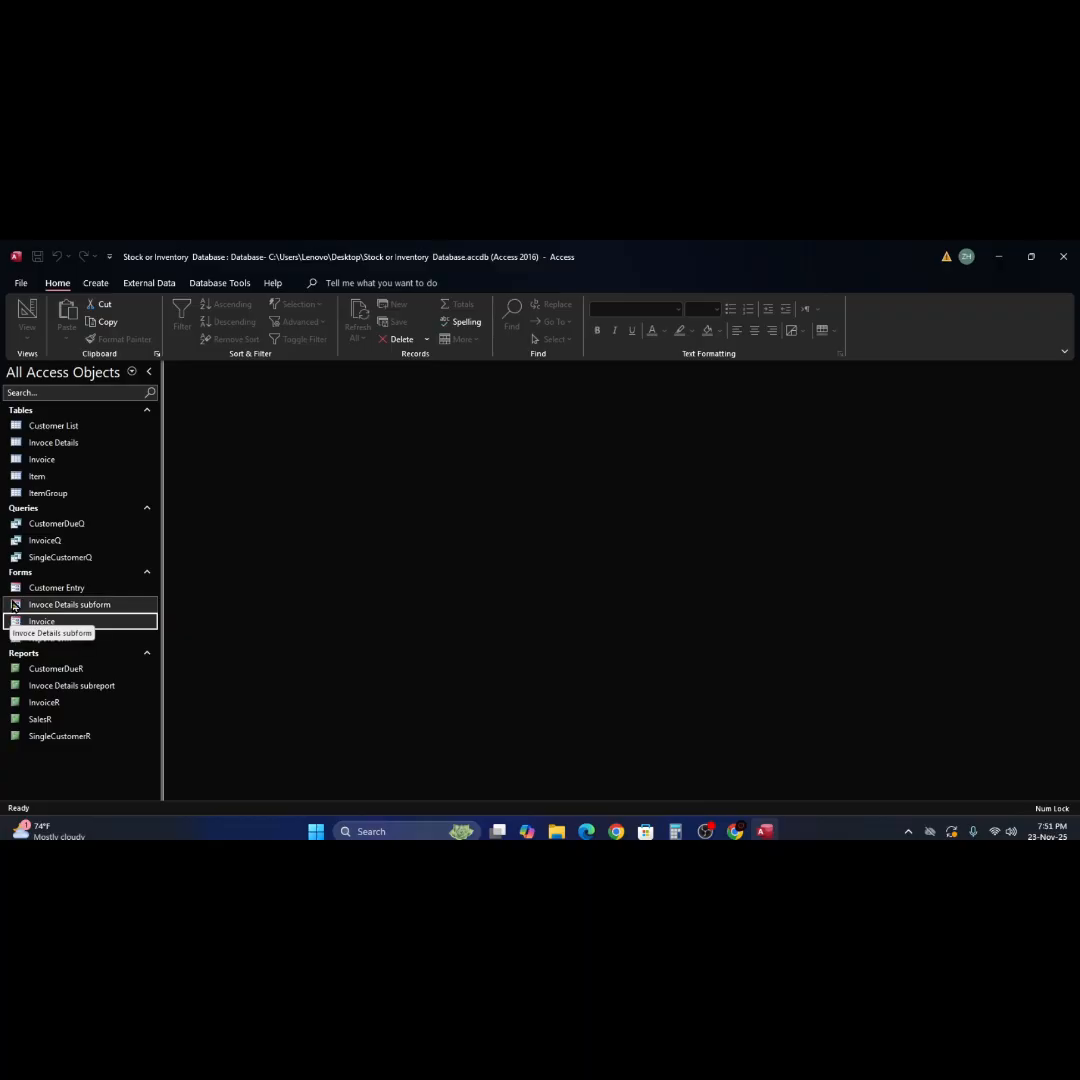
{"action": "left_click", "coordinate": [16, 605]}
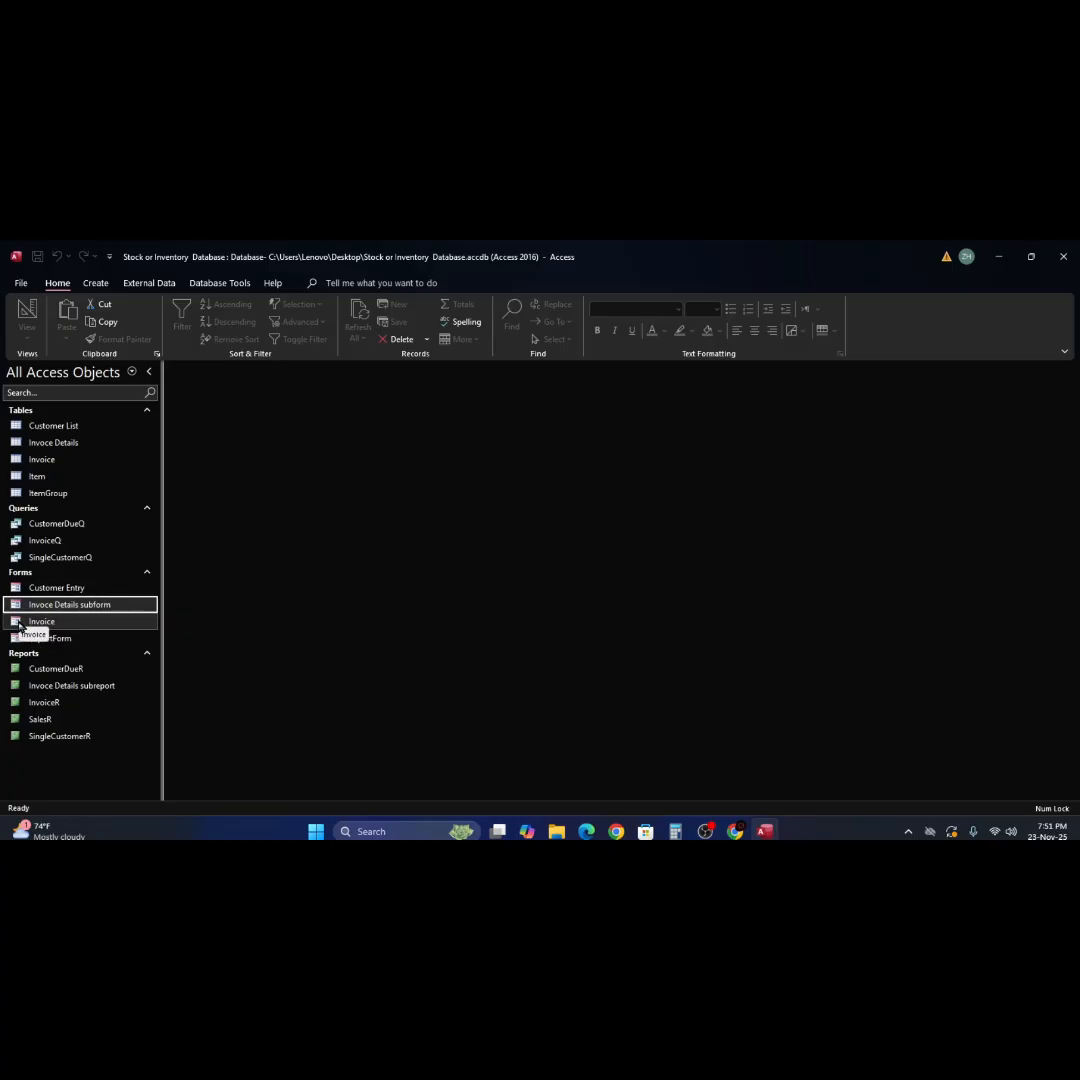
{"action": "left_click", "coordinate": [20, 626]}
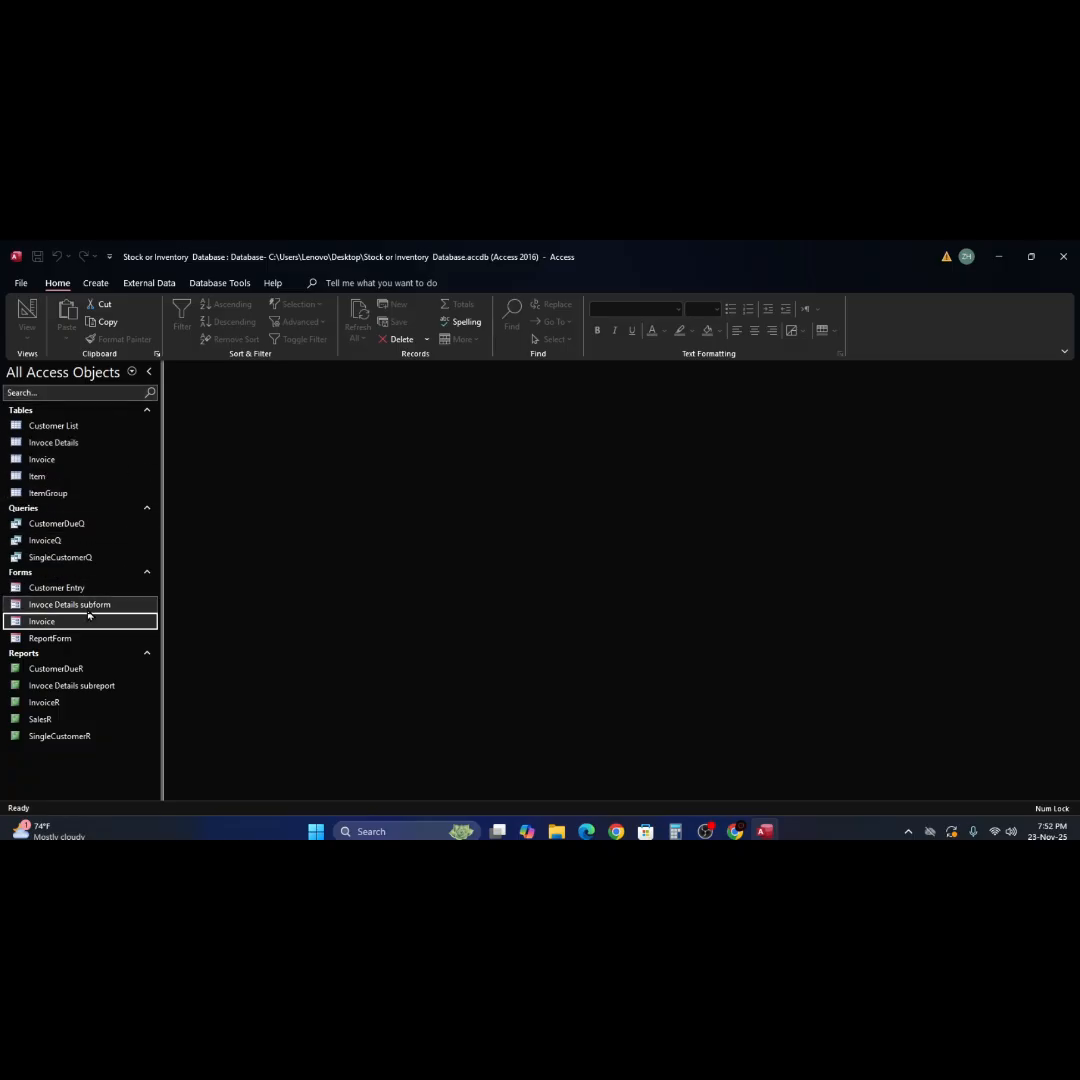
{"action": "left_click", "coordinate": [49, 608]}
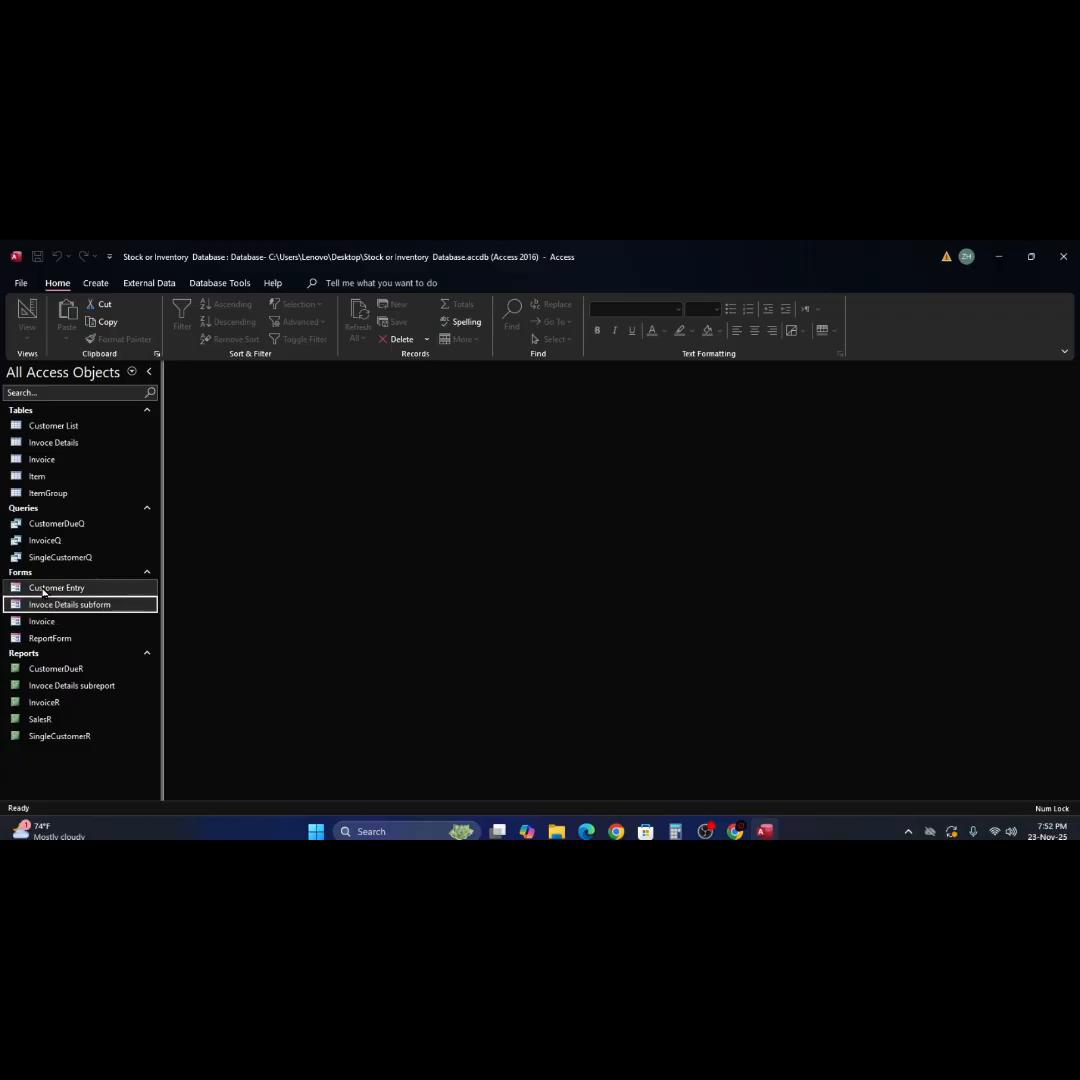
{"action": "key", "text": "Up"}
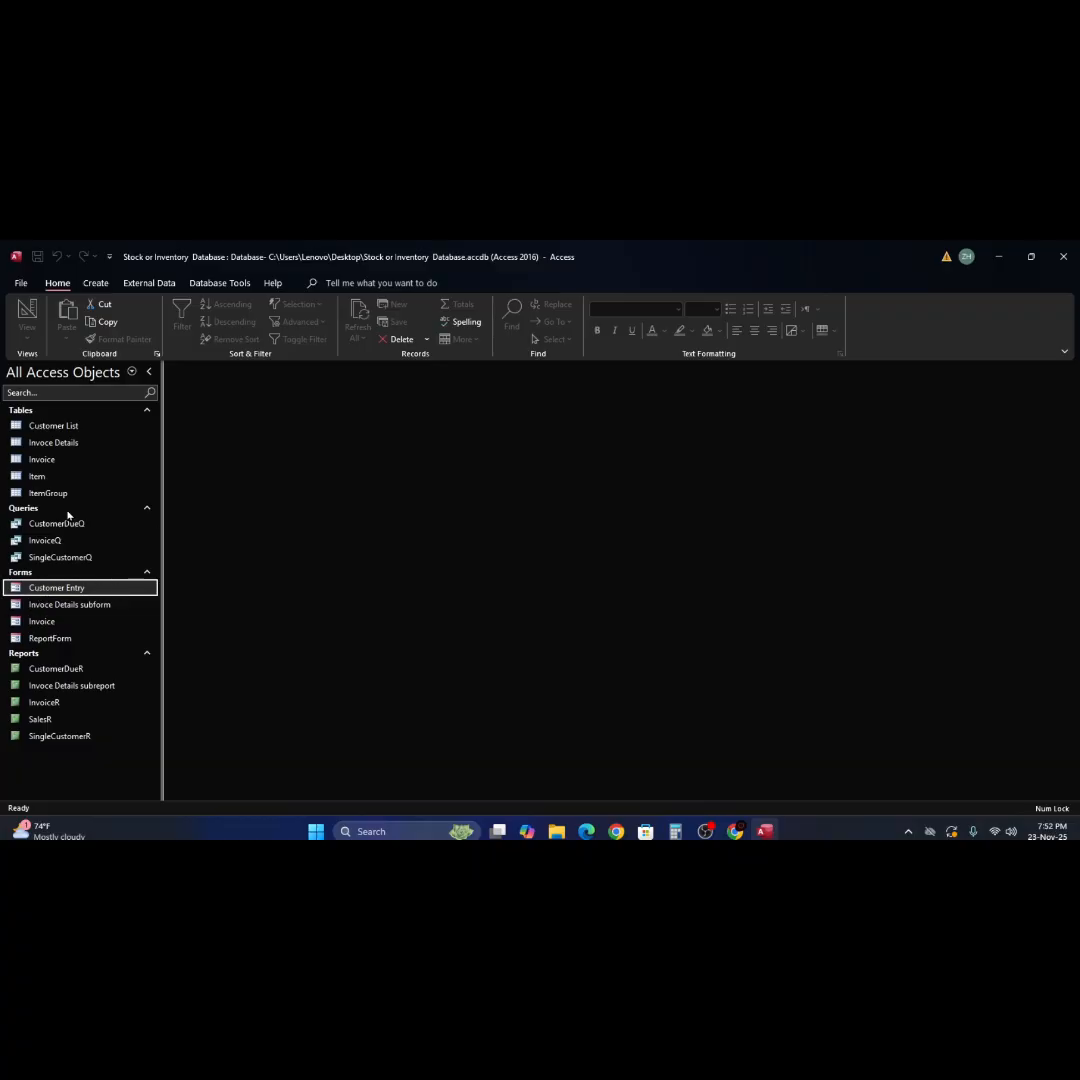
{"action": "left_click", "coordinate": [39, 605]}
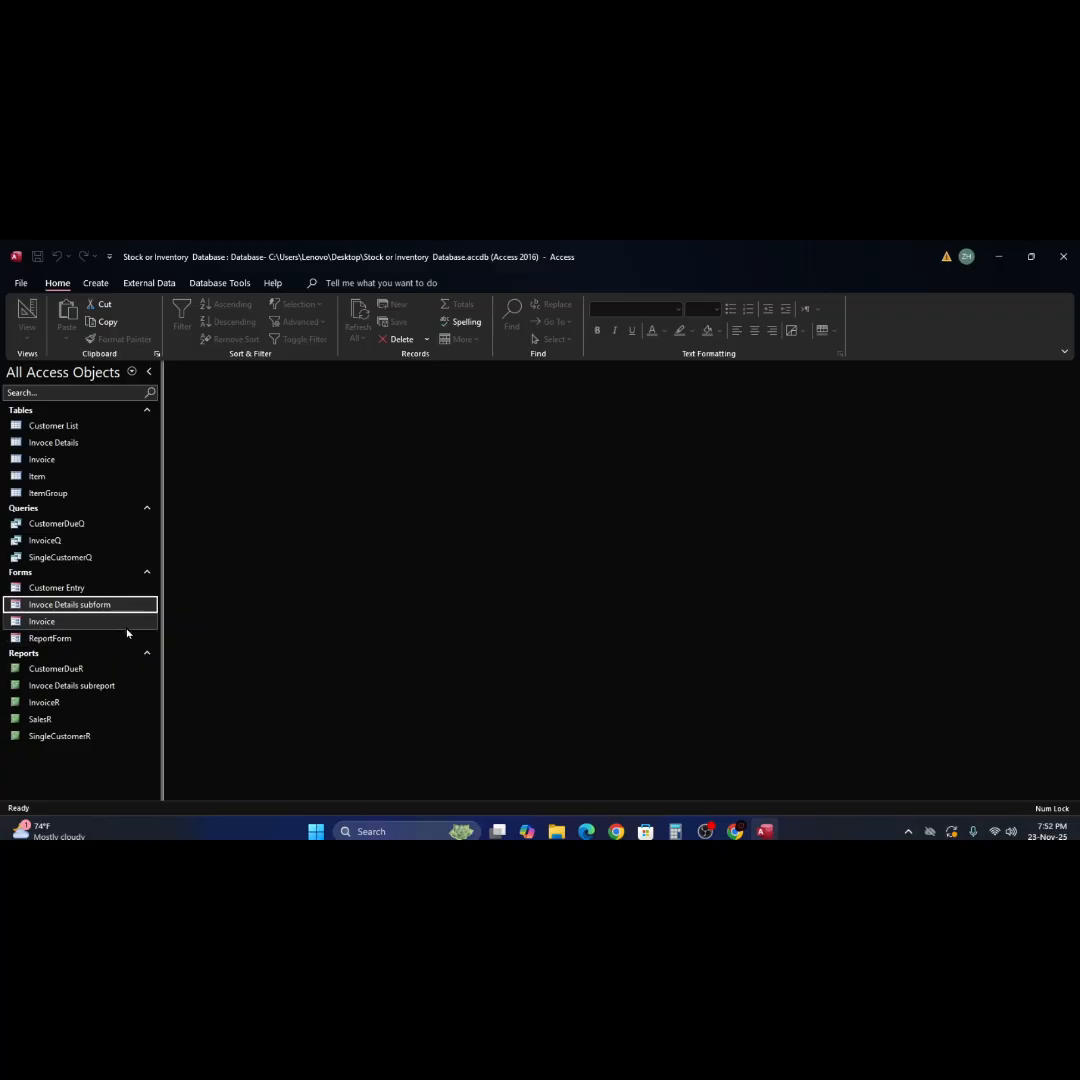
{"action": "left_click", "coordinate": [44, 622]}
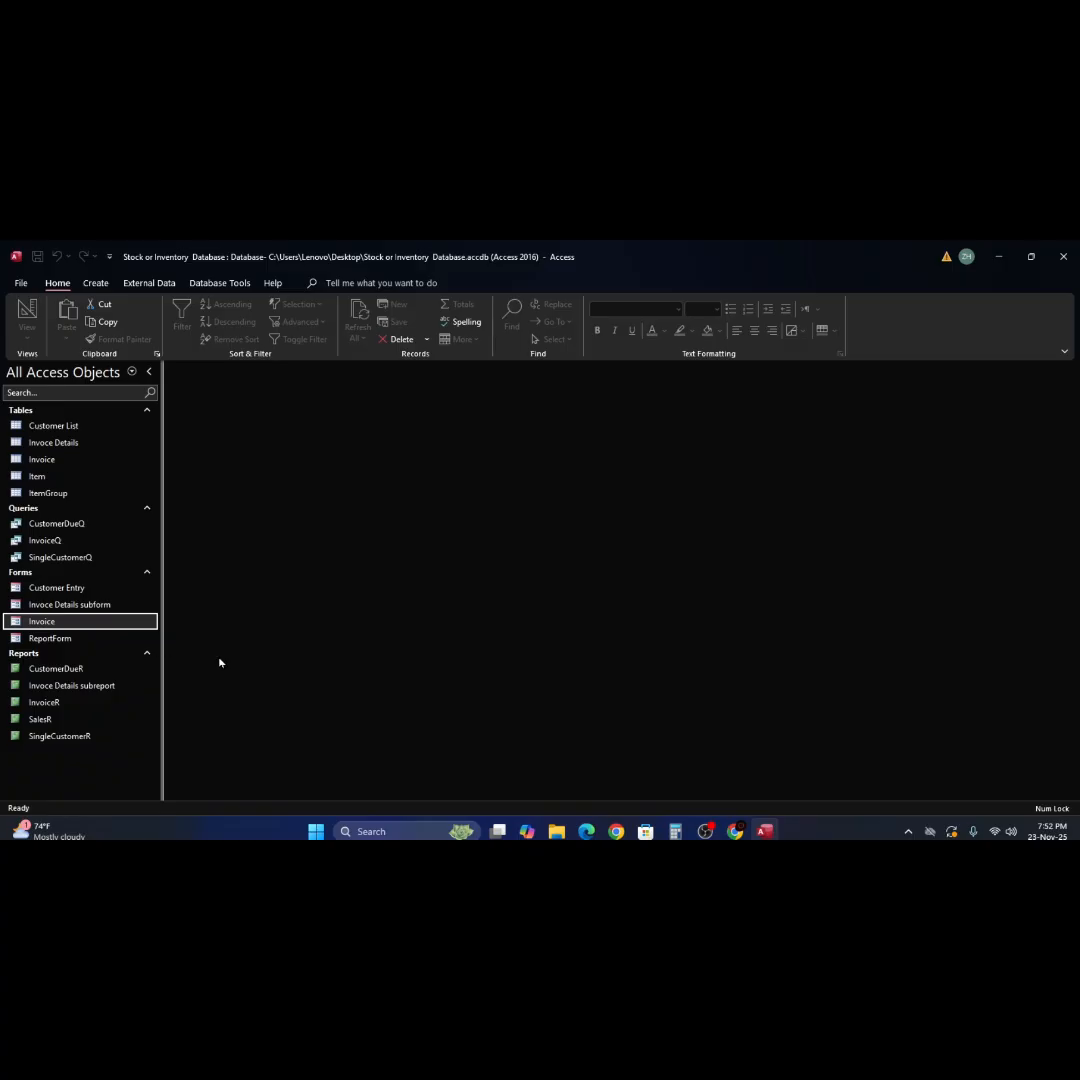